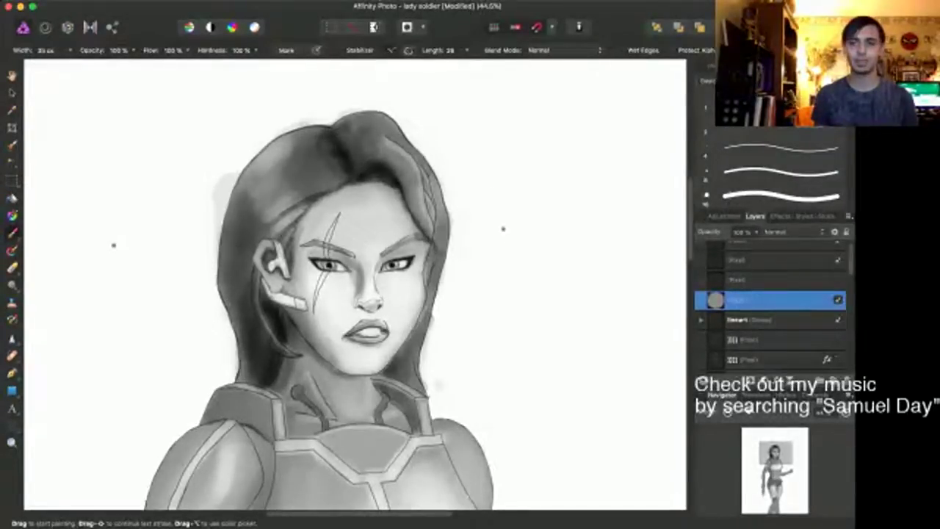
Step: Examine the shaded lady soldier figure from the head down to the legs
scroll(529, 272, down, 5)
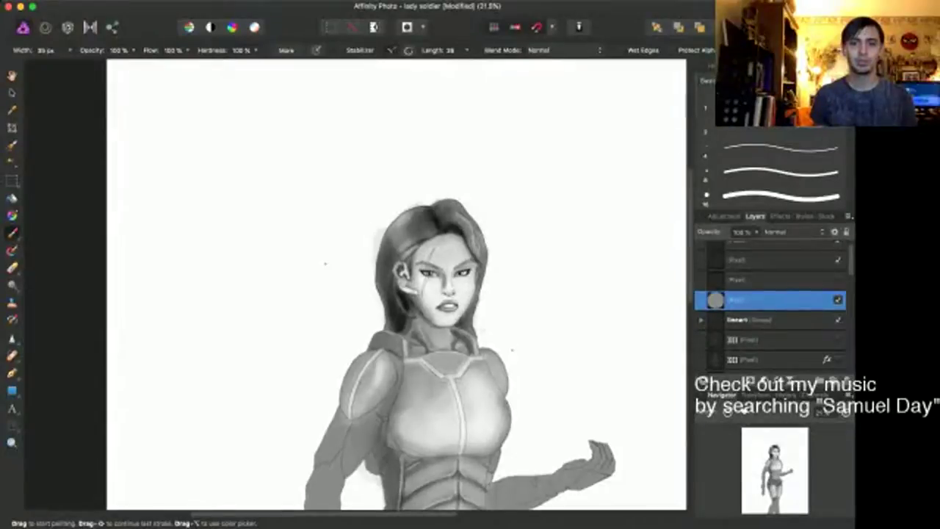
drag(510, 350, 379, 141)
scroll(378, 141, down, 4)
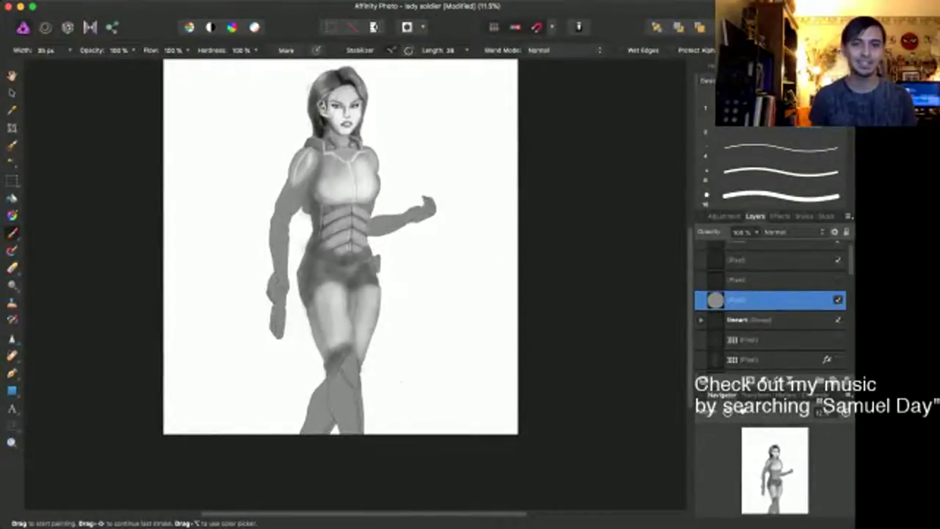
scroll(407, 382, up, 2)
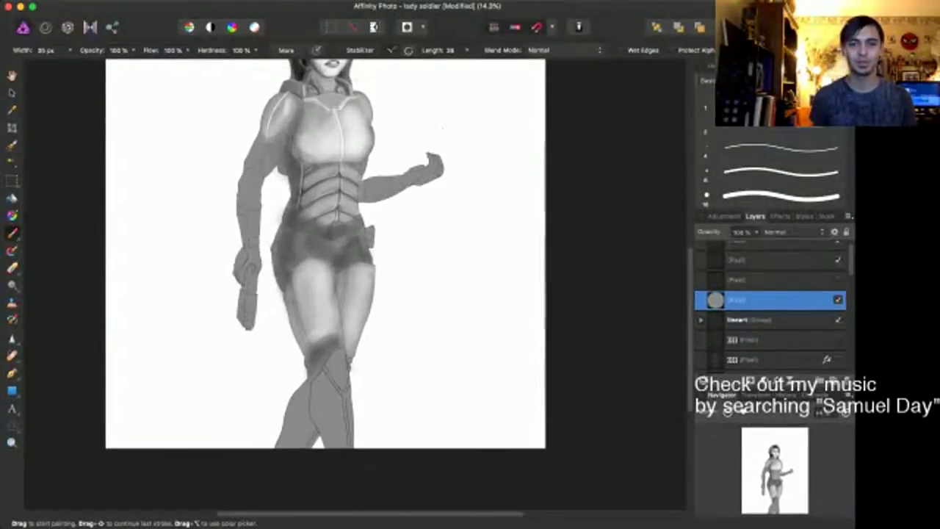
scroll(328, 286, up, 3)
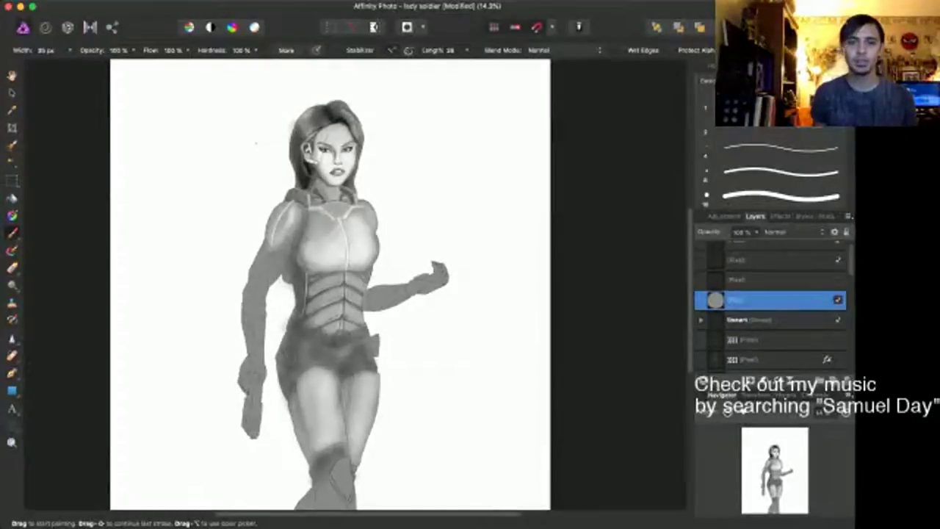
scroll(467, 242, up, 2)
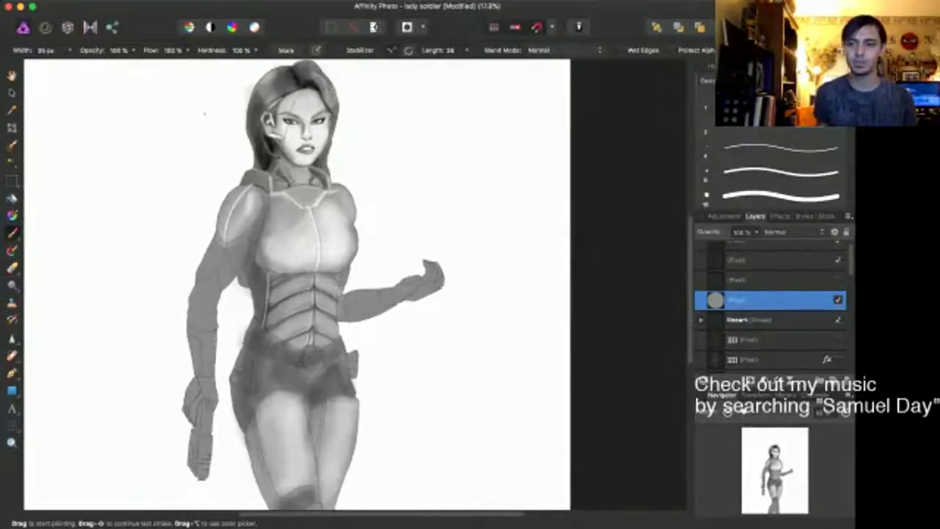
Step: Inspect the layers inside the lineart group, including its second pixel layer, and clear the layer selection
scroll(772, 309, down, 2)
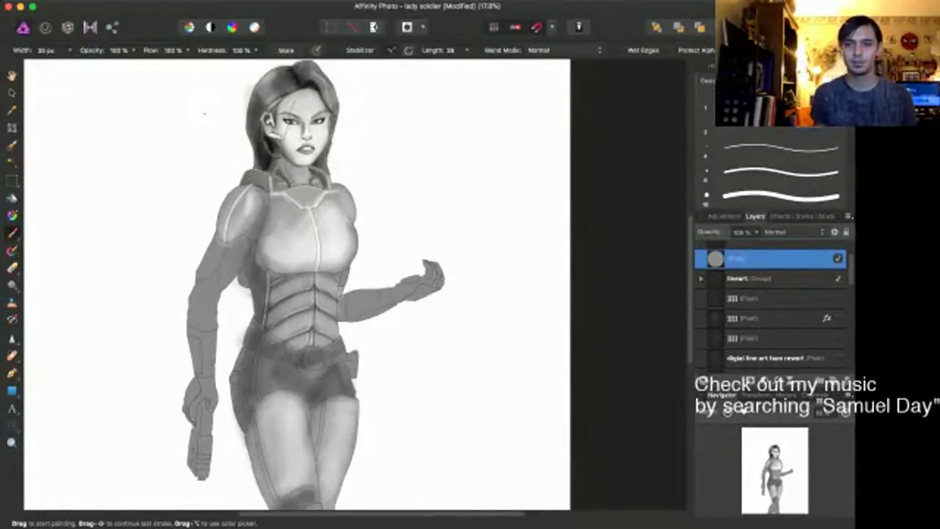
click(702, 279)
click(771, 318)
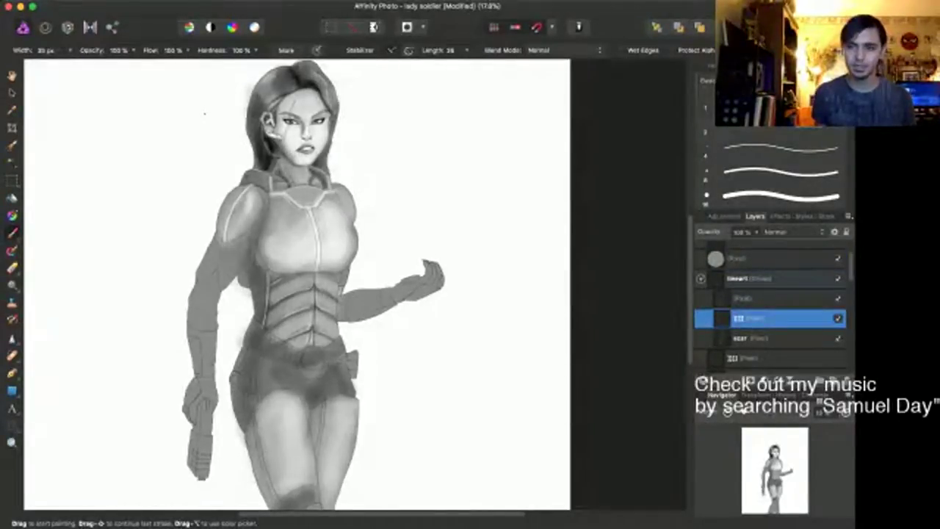
scroll(771, 318, down, 1)
scroll(771, 318, up, 4)
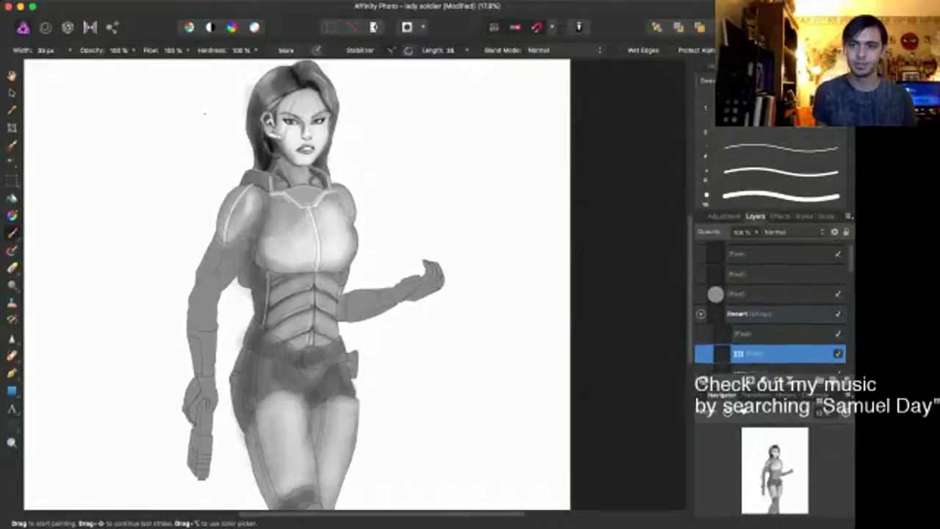
key(Escape)
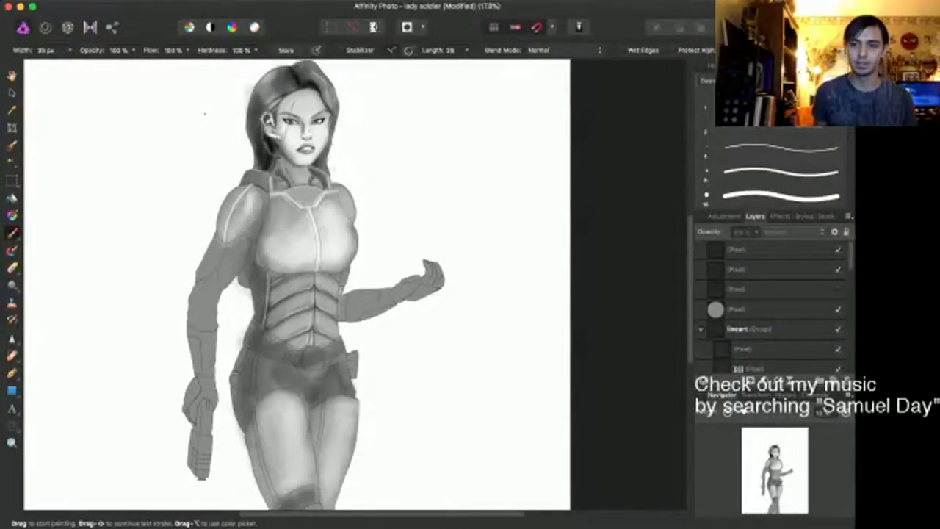
Step: Hide the lineart group and examine the figure's shading without the outlines
scroll(771, 309, down, 3)
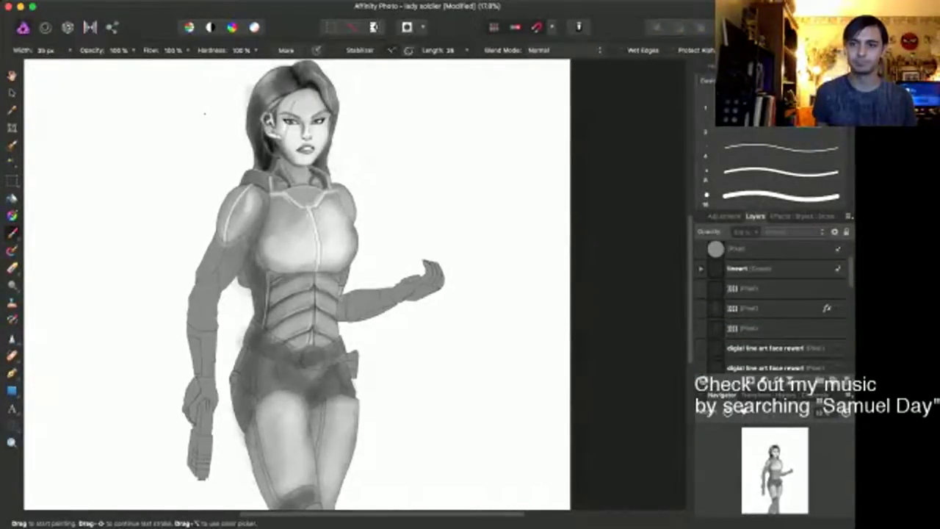
click(838, 269)
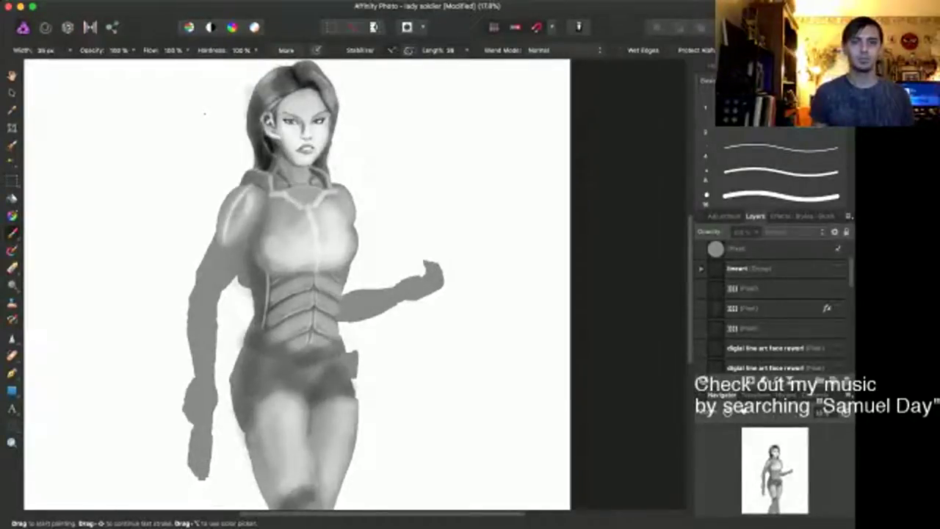
scroll(335, 328, up, 3)
scroll(246, 294, down, 3)
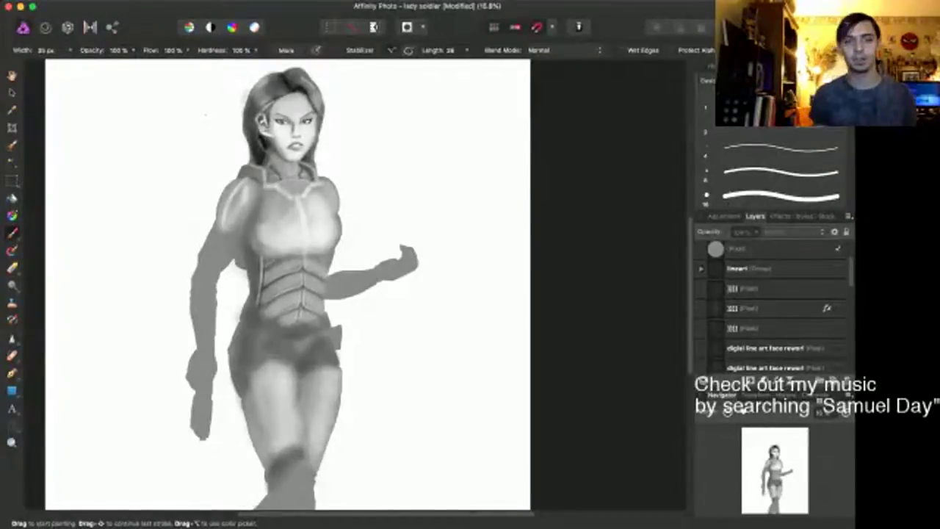
scroll(412, 233, up, 3)
scroll(411, 234, down, 2)
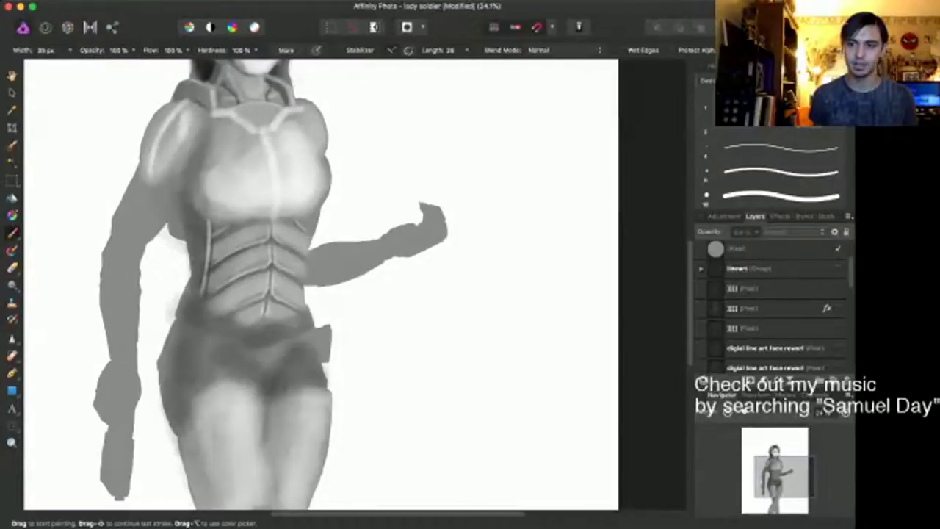
Step: Select the "i" pixel layer inside the figure's shading group and activate the Color Picker tool
scroll(774, 309, down, 5)
scroll(774, 309, down, 1)
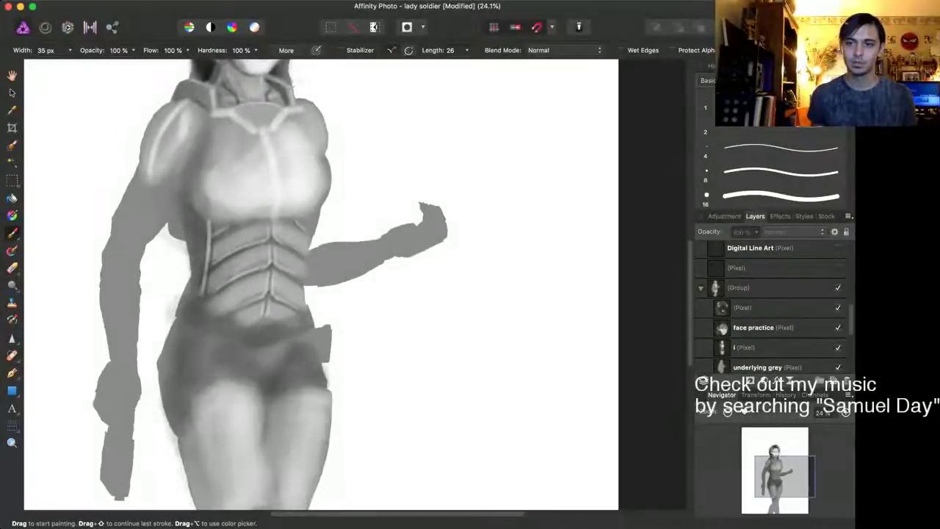
scroll(774, 309, down, 2)
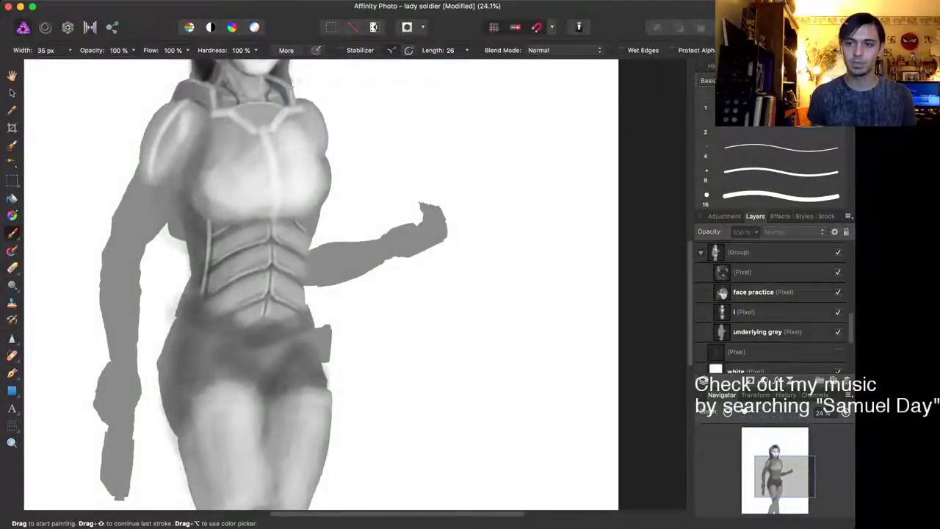
click(771, 312)
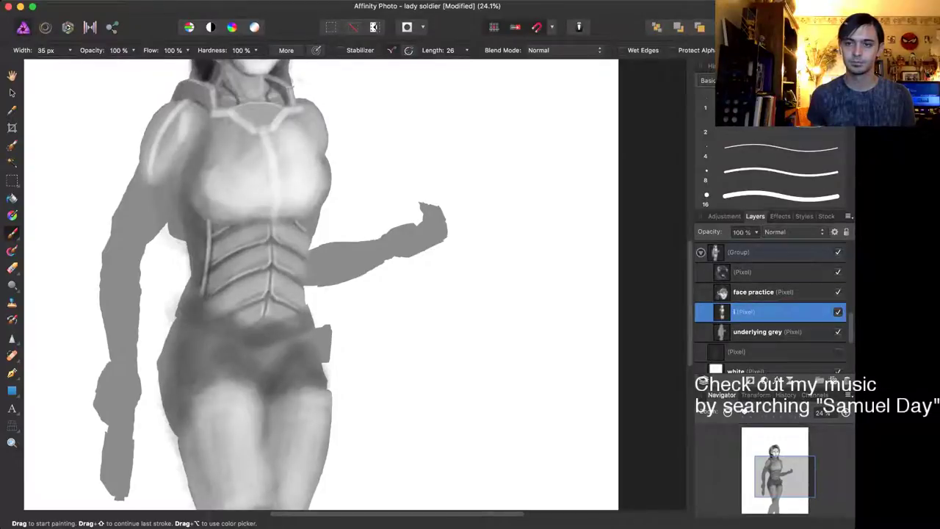
scroll(305, 257, up, 5)
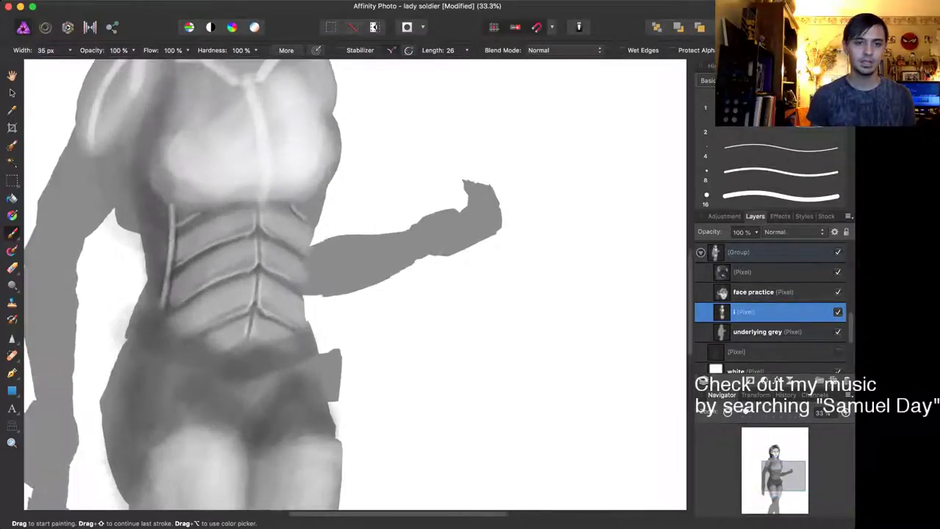
scroll(272, 253, down, 4)
scroll(272, 264, up, 2)
key(i)
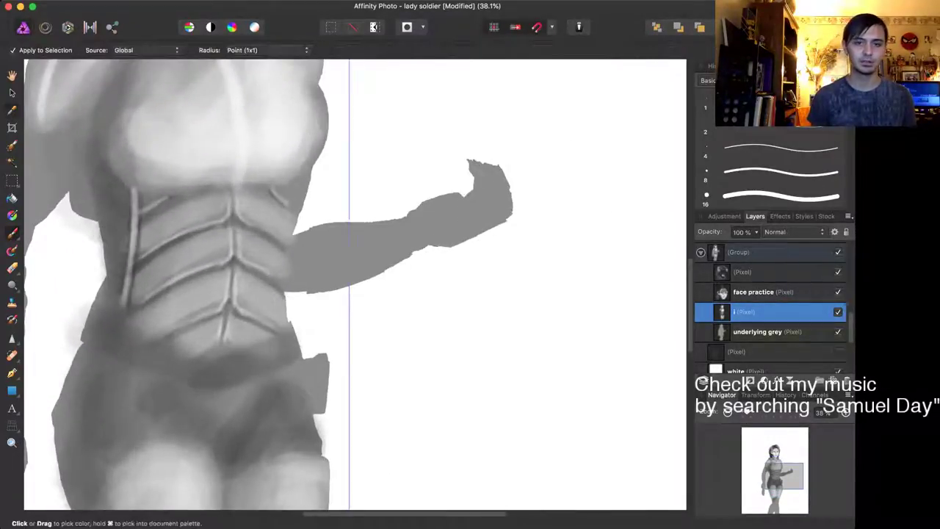
Step: Show the lineart group and inspect the outlined head and face up close
scroll(771, 305, down, 10)
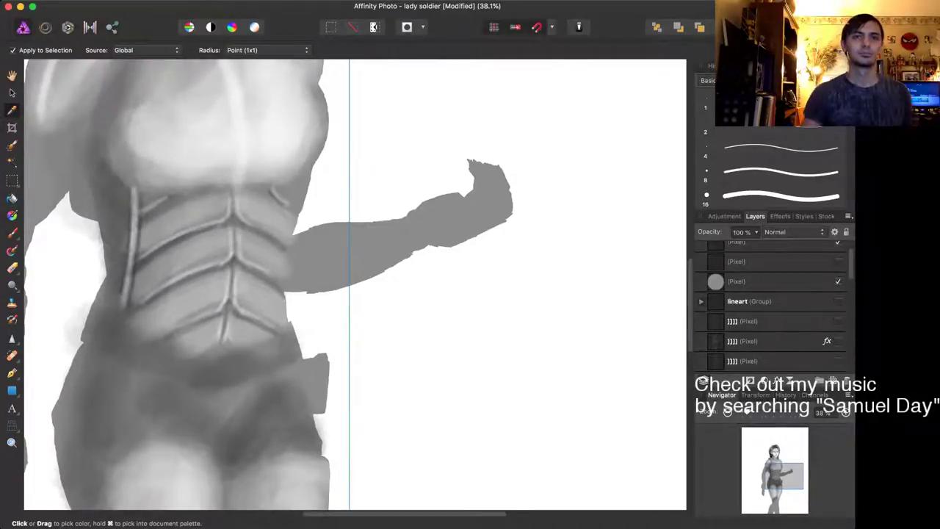
scroll(459, 211, up, 4)
scroll(447, 235, down, 10)
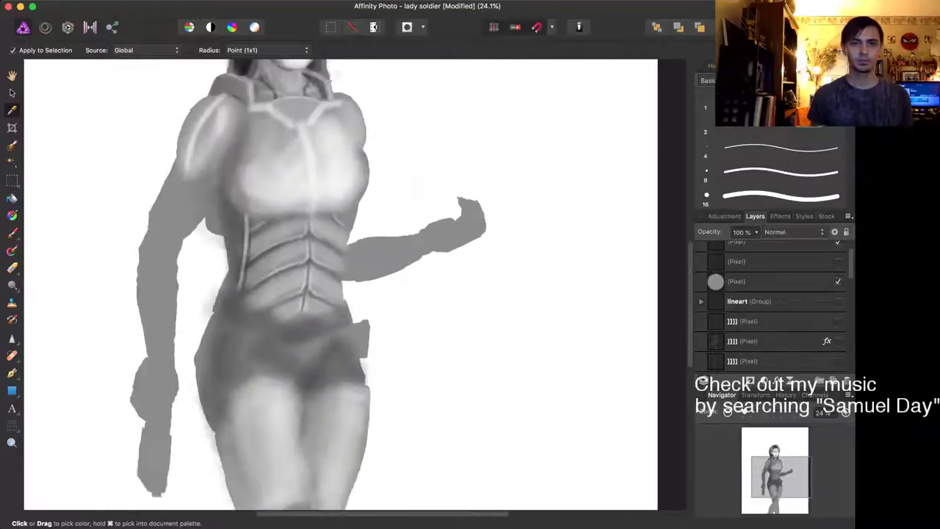
scroll(447, 235, up, 6)
scroll(211, 314, up, 3)
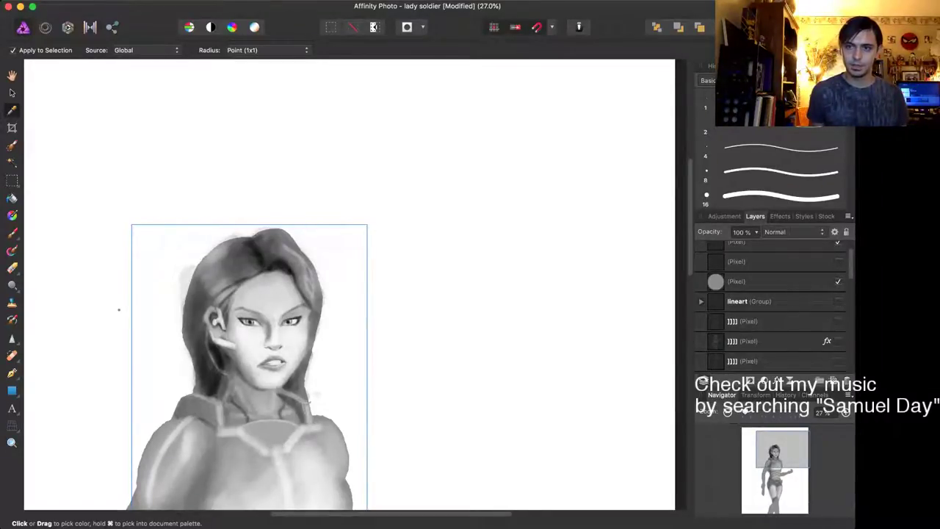
click(838, 302)
scroll(356, 287, up, 5)
scroll(356, 287, down, 3)
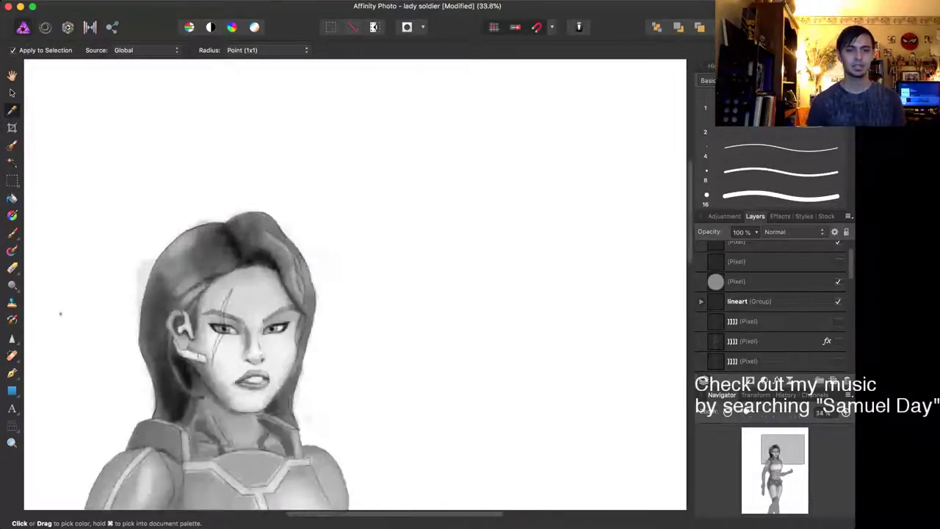
scroll(61, 314, up, 3)
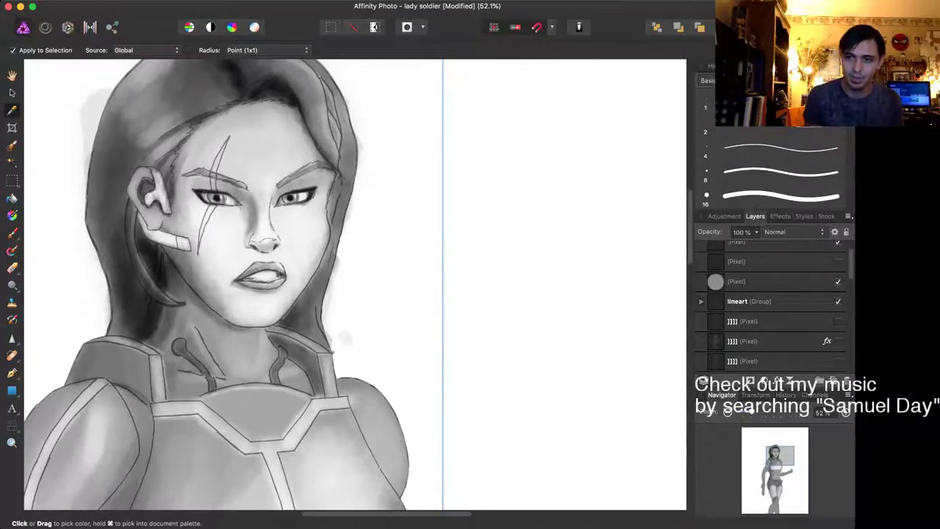
Step: Toggle the lineart group's visibility to compare the face with and without outlines, leaving the group selected and hidden
click(838, 302)
click(838, 302)
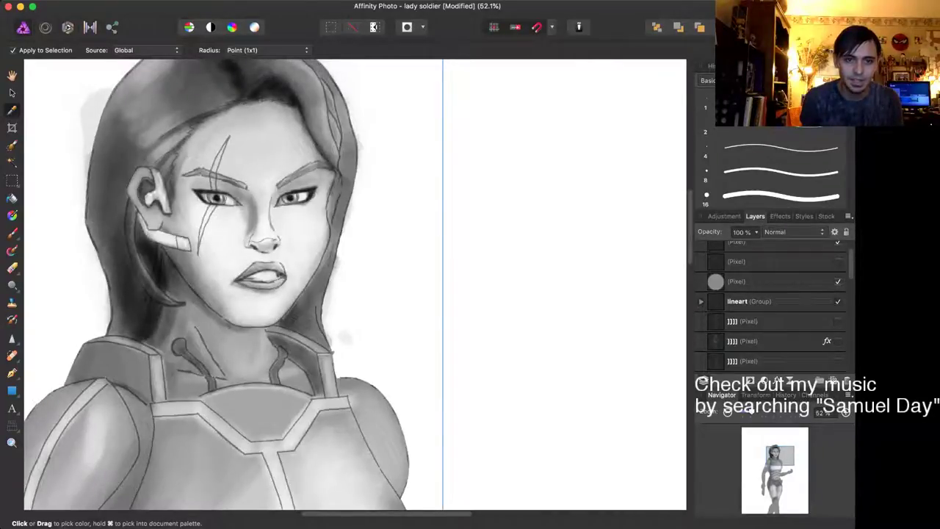
click(839, 301)
click(838, 302)
click(838, 301)
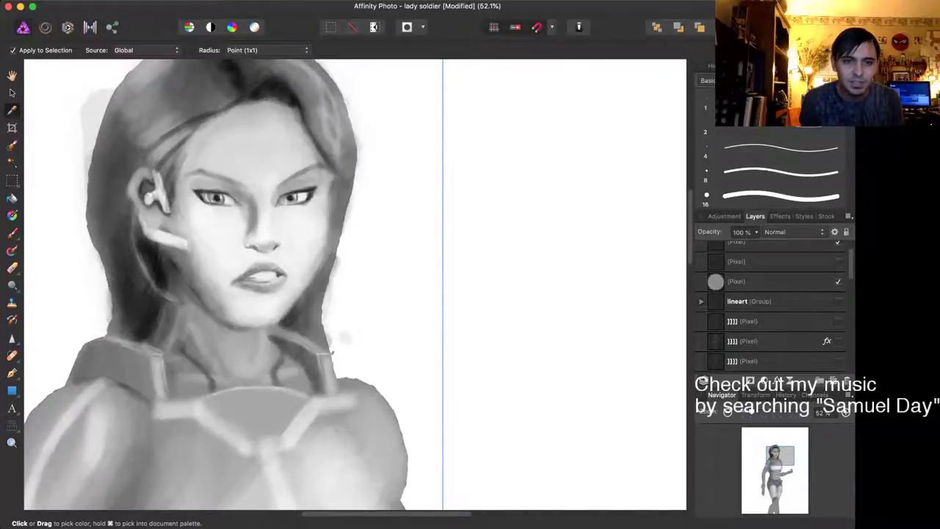
click(838, 301)
click(808, 301)
click(838, 301)
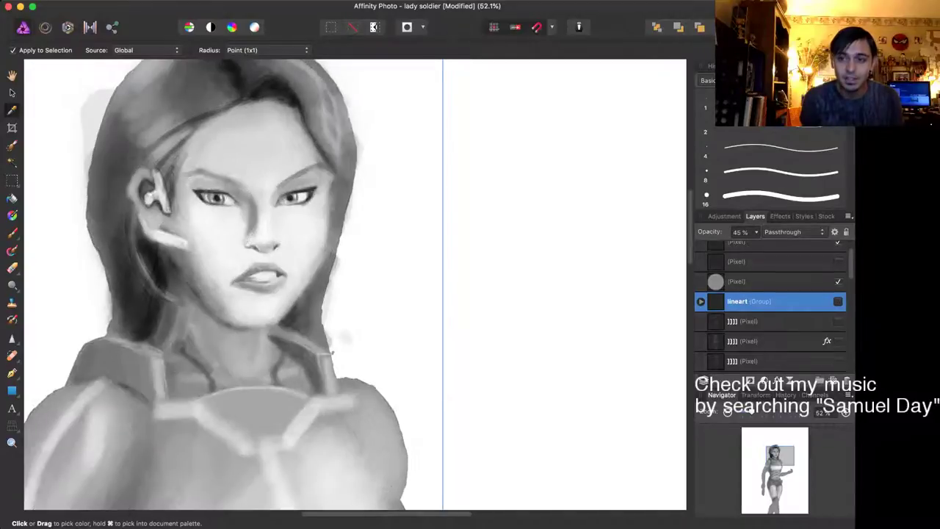
Step: Hide the face practice layer, the pixel layer above it and the "i" layer to isolate the underlying grey silhouette
scroll(772, 308, down, 10)
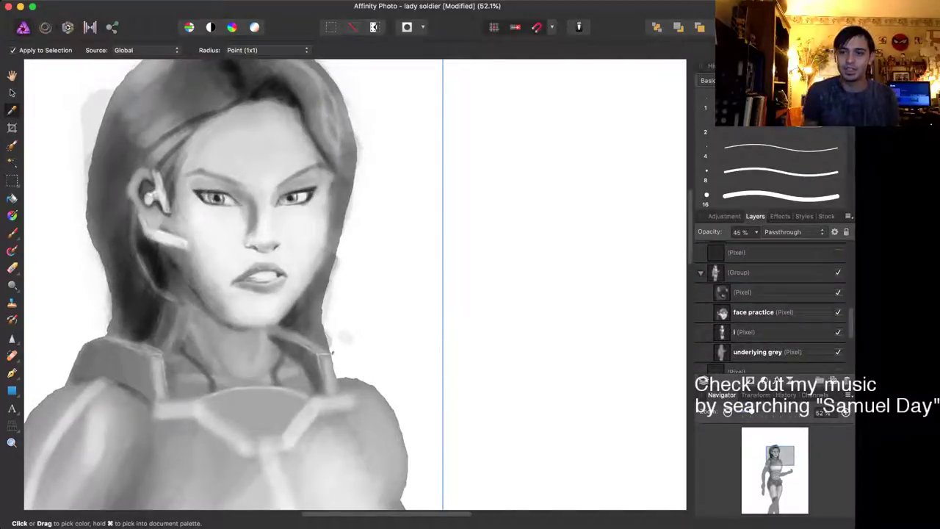
click(839, 312)
click(838, 293)
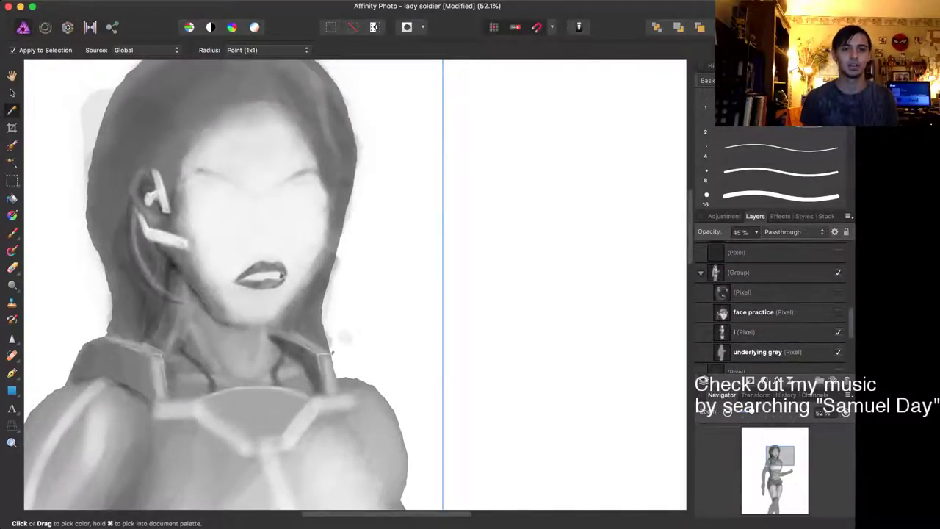
scroll(399, 286, down, 5)
scroll(175, 229, down, 3)
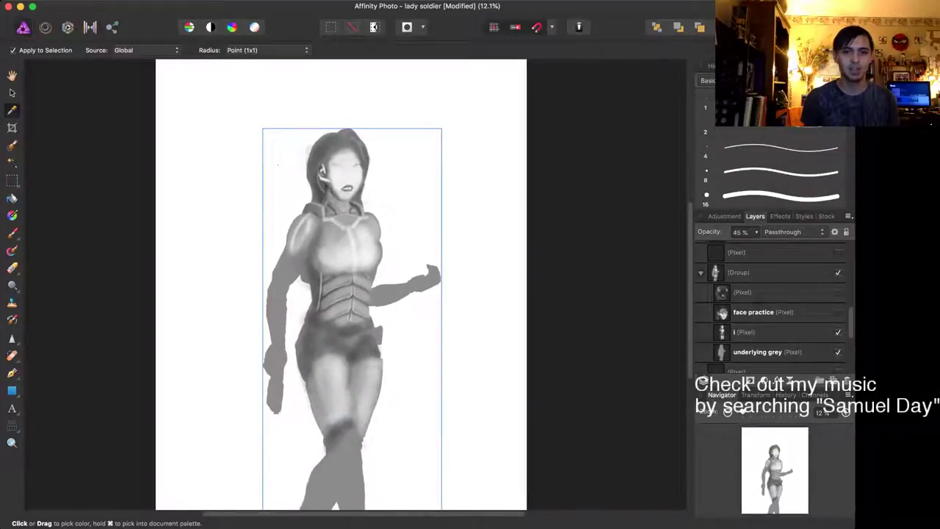
click(838, 331)
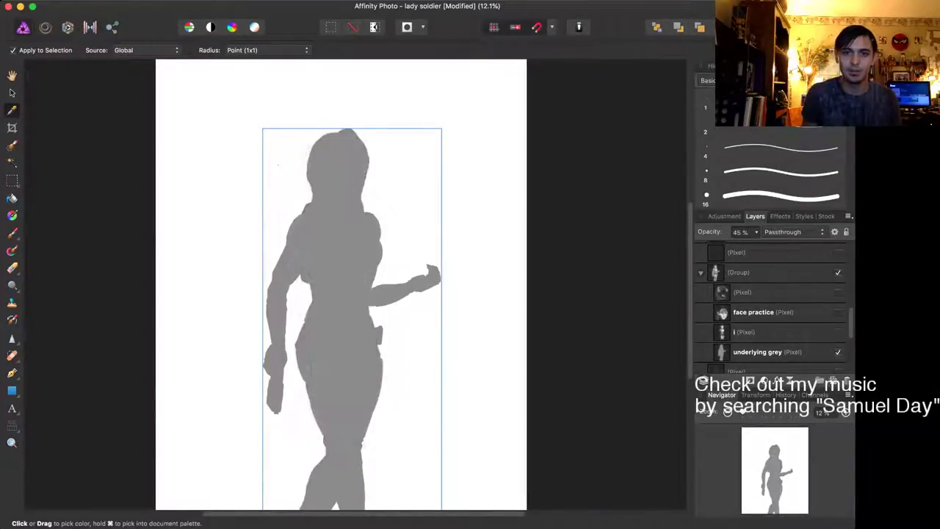
Step: Show the "i" layer, the face practice layer and the pixel layer above it one by one, and examine the head
click(838, 331)
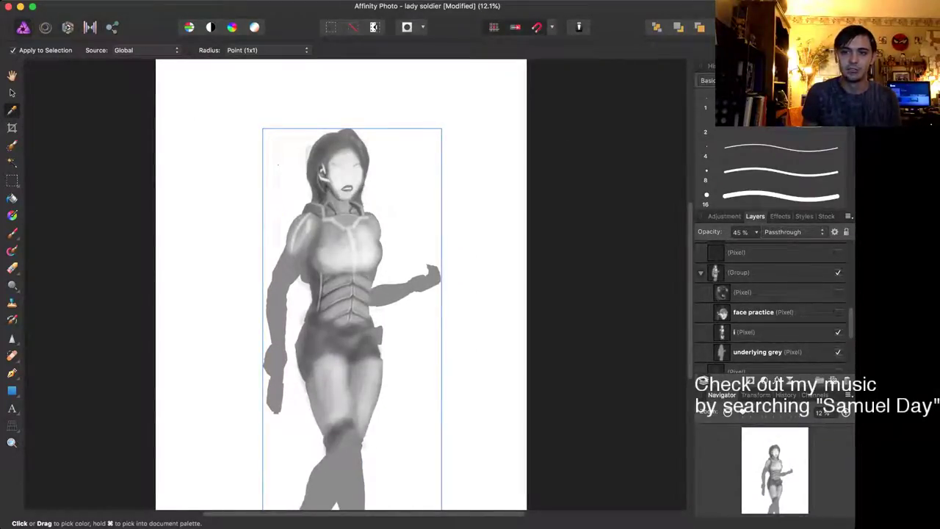
click(838, 312)
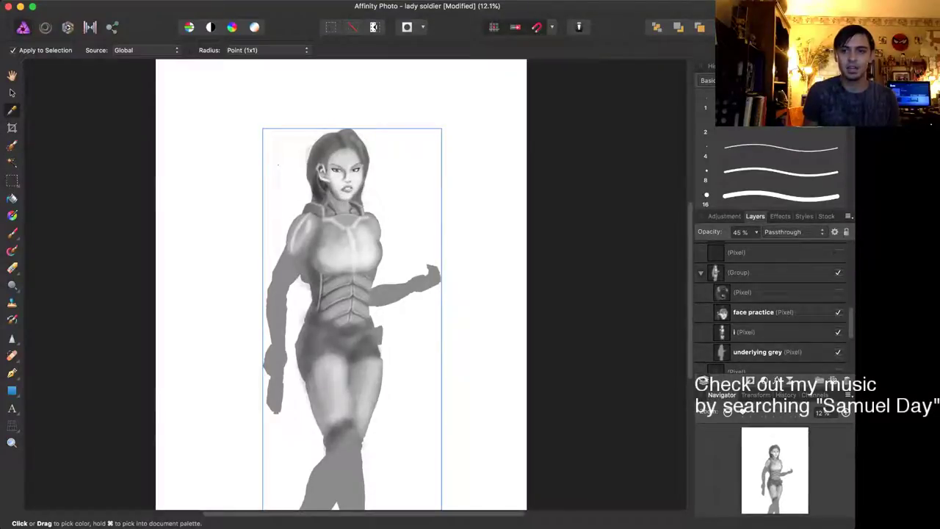
click(838, 291)
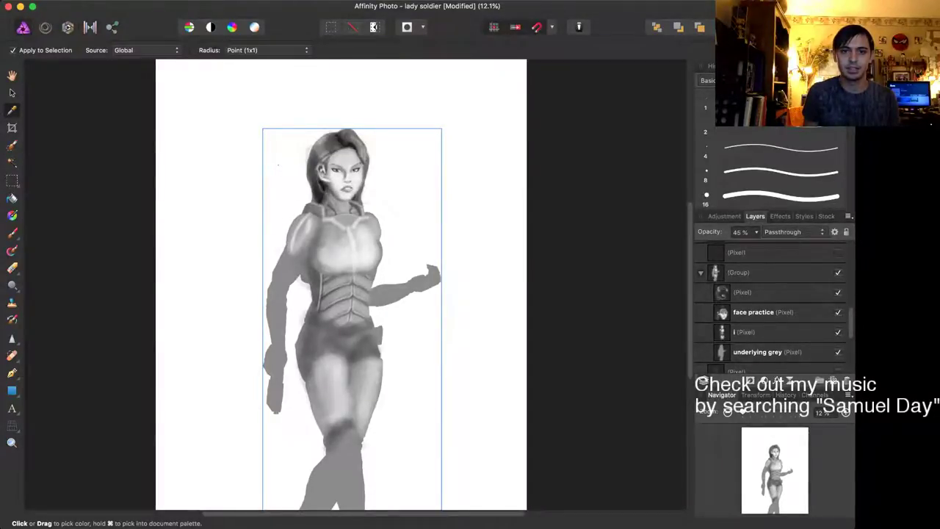
scroll(381, 211, up, 5)
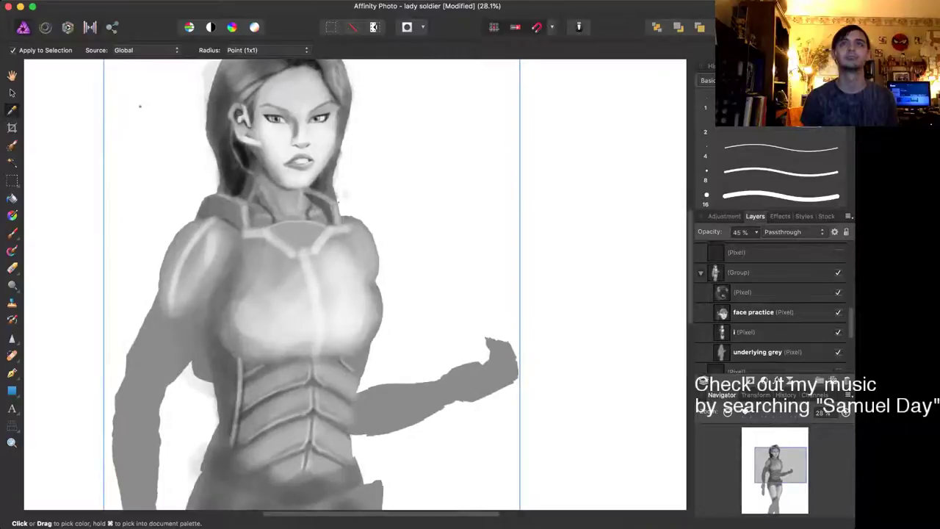
scroll(382, 211, up, 4)
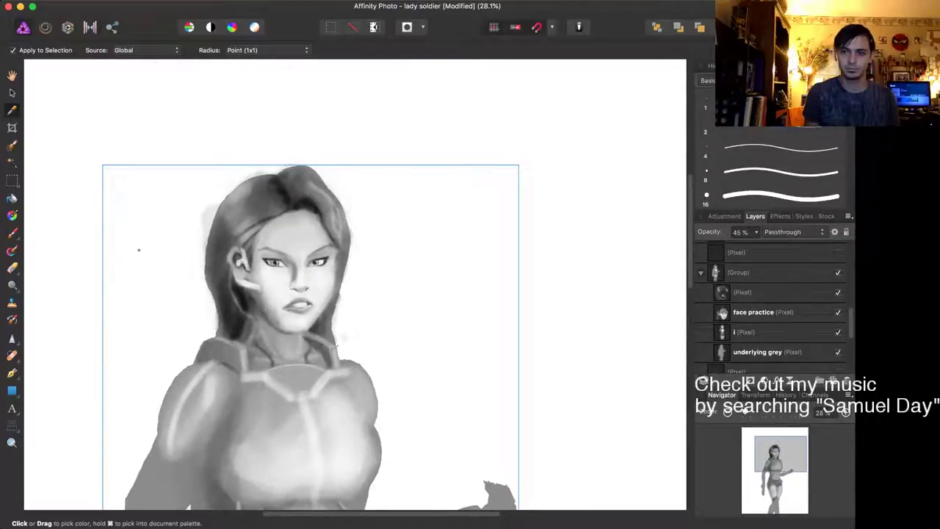
Step: Toggle the pixel layer above face practice off and on to compare the hair shading, leaving it selected and visible
click(838, 292)
click(838, 293)
click(838, 292)
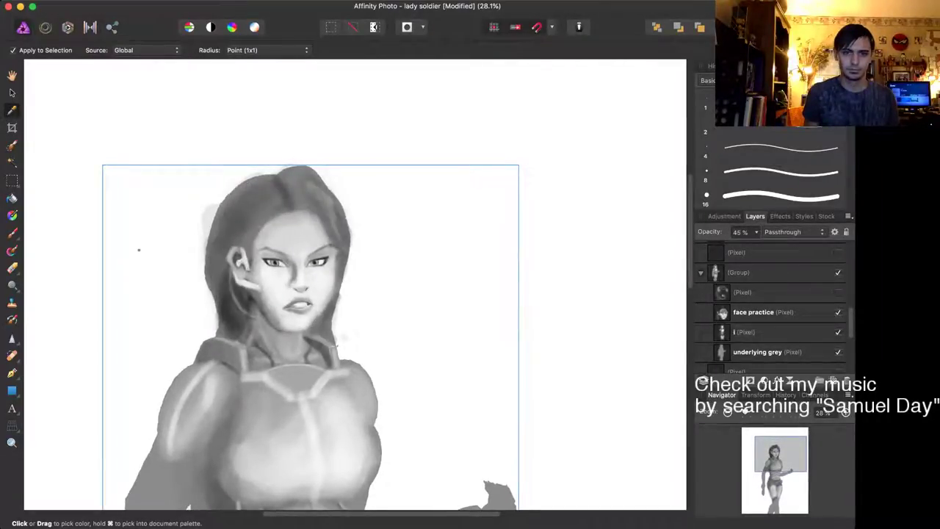
click(838, 292)
click(743, 292)
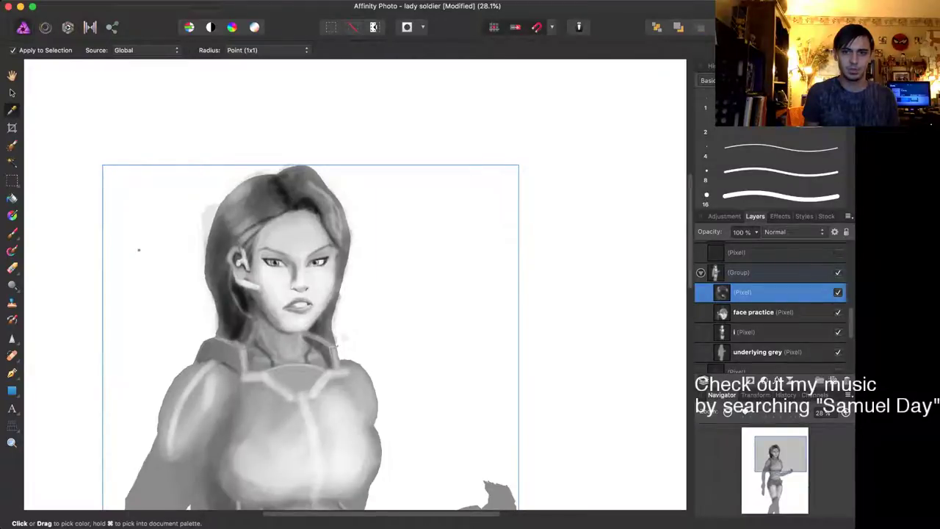
click(838, 292)
click(838, 292)
click(838, 291)
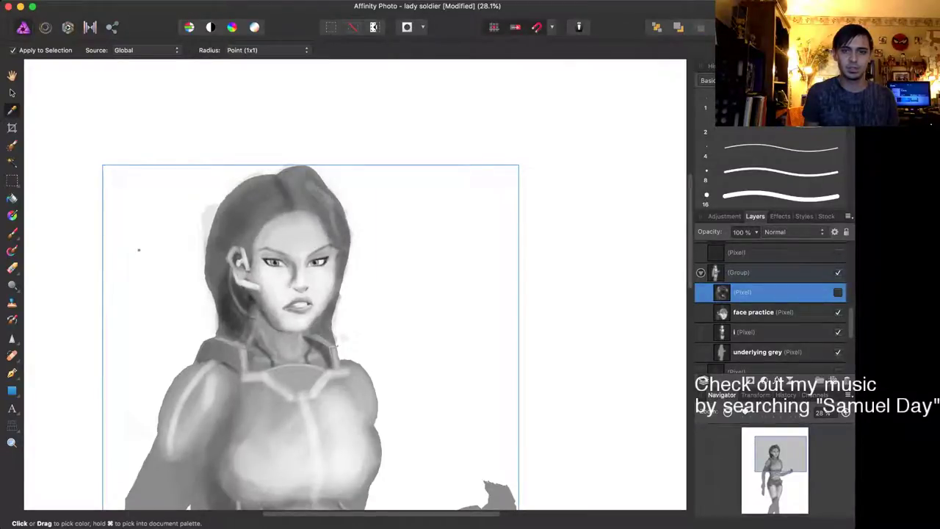
click(838, 292)
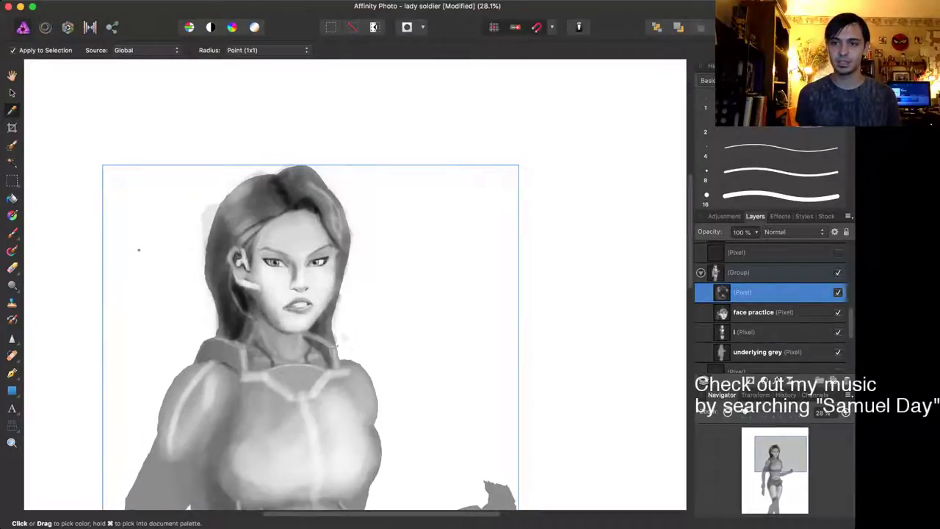
Step: Collapse the painted figure's group, hide the white layer, and hide the group to reveal the pencil lines, leaving the group selected
click(700, 272)
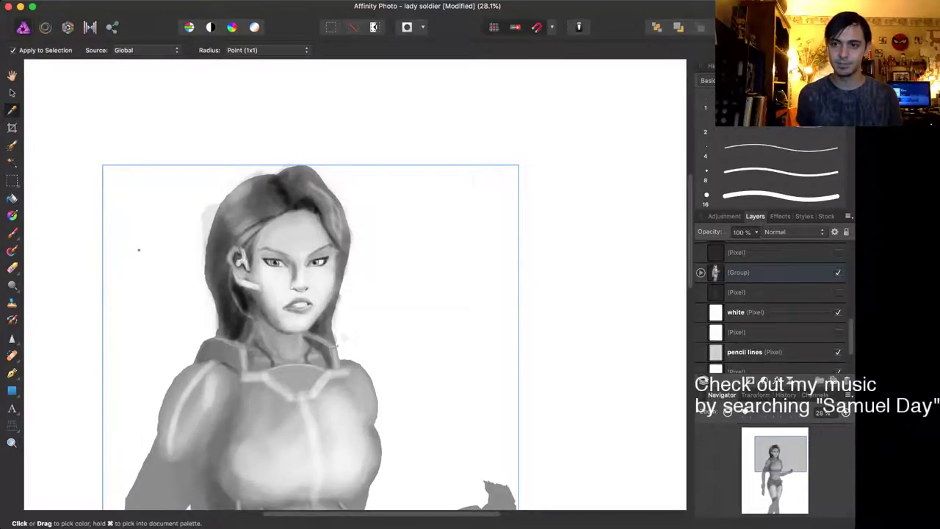
click(838, 312)
click(838, 272)
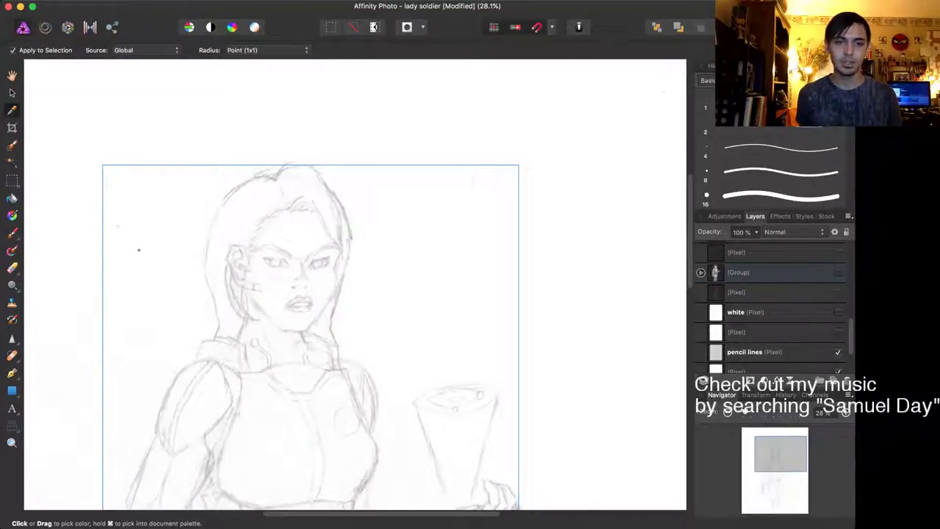
click(838, 271)
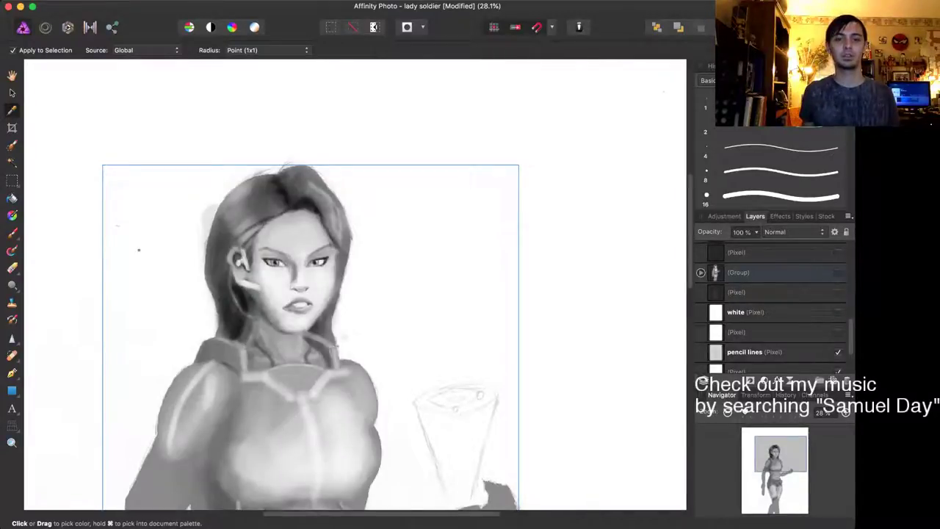
click(838, 273)
click(771, 272)
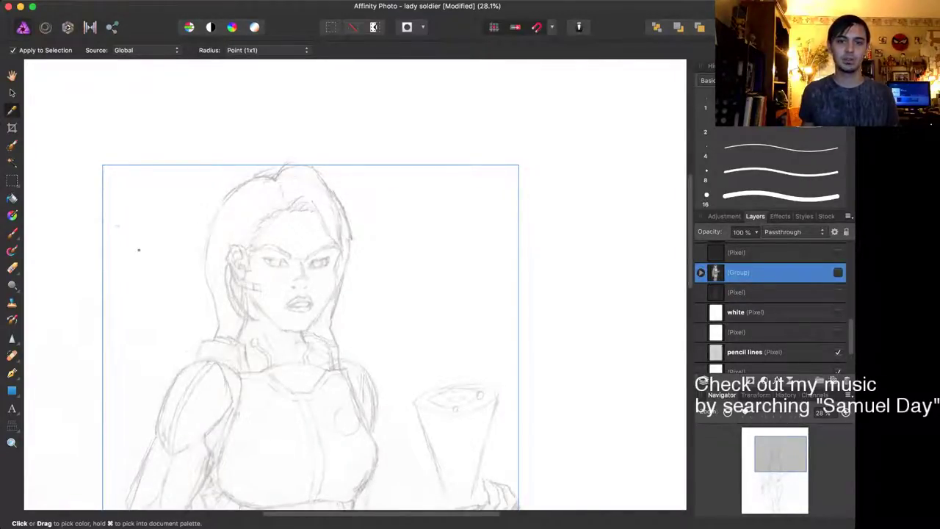
Step: Toggle the painted figure's group repeatedly to compare it with the pencil sketch beneath, leaving the group visible
click(838, 272)
click(838, 272)
click(838, 272)
click(838, 272)
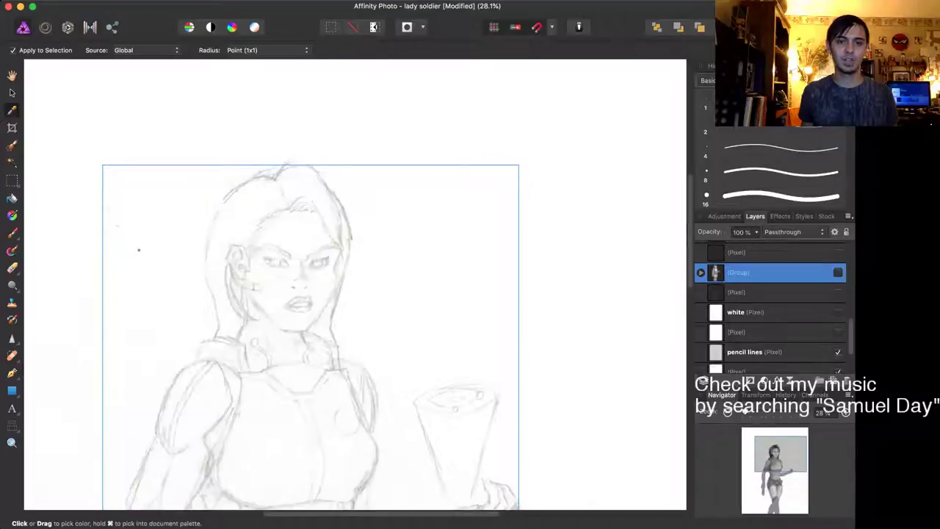
click(838, 272)
click(839, 271)
click(838, 272)
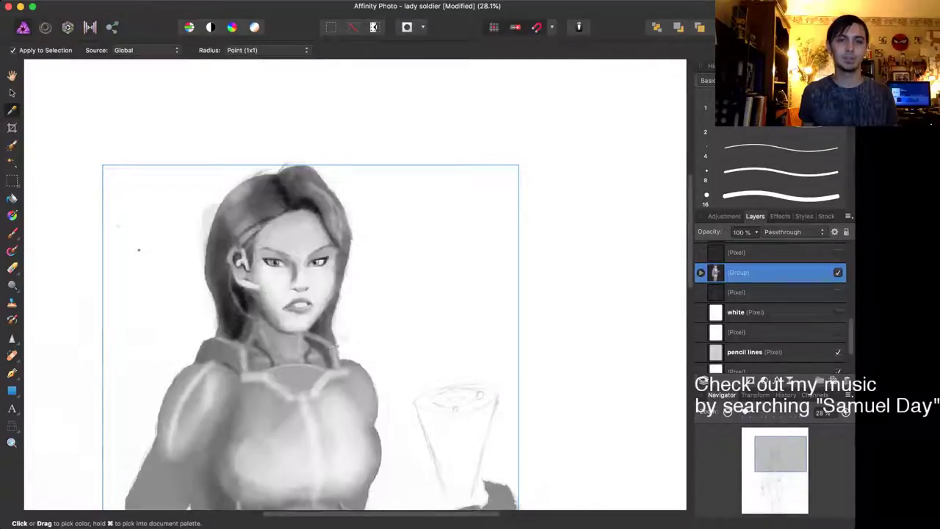
click(838, 272)
click(838, 272)
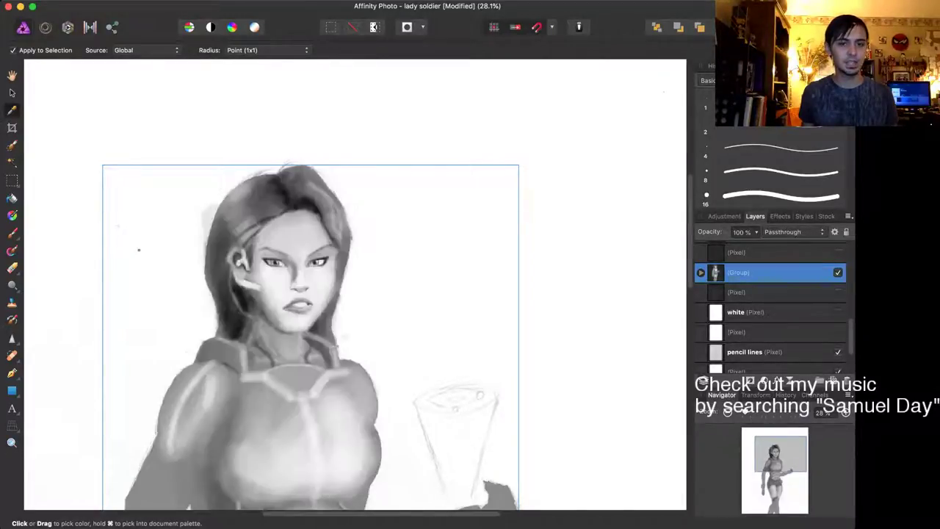
click(838, 272)
click(838, 272)
click(838, 272)
click(838, 272)
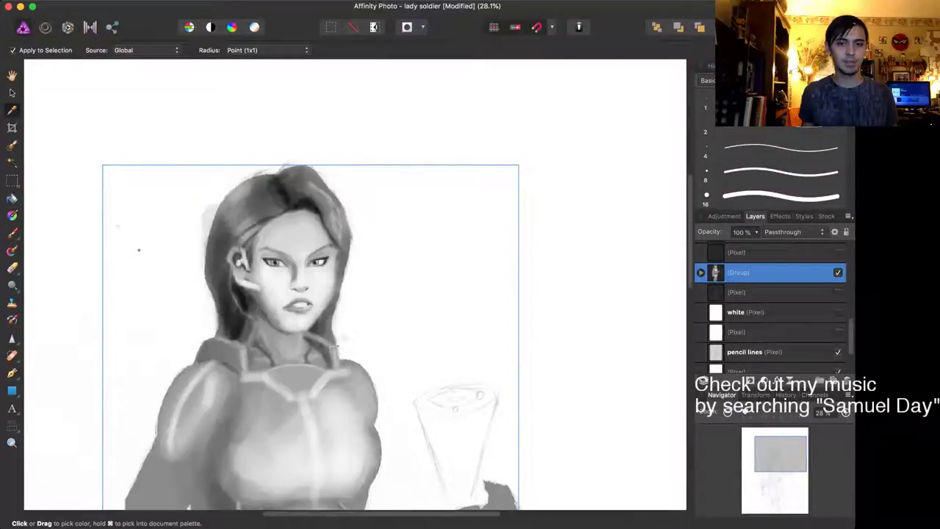
click(838, 272)
click(838, 272)
click(838, 272)
click(838, 272)
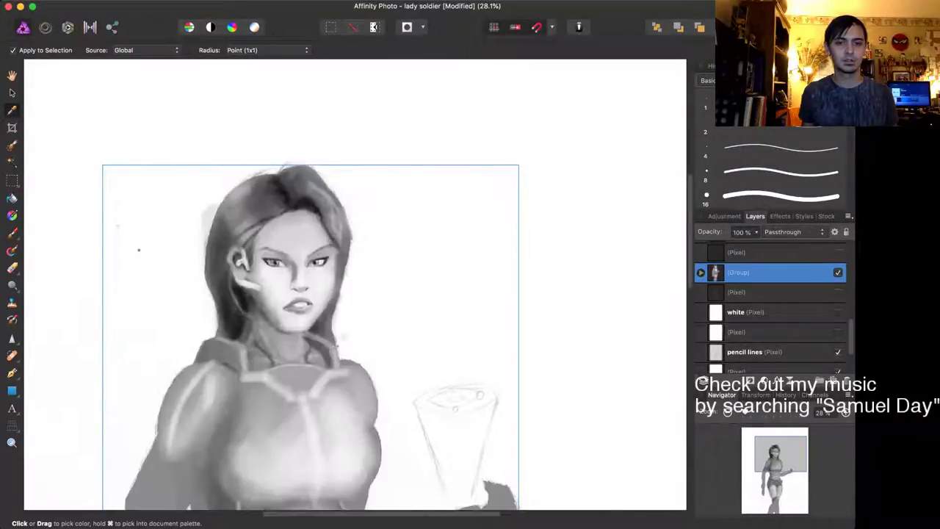
click(838, 272)
click(839, 272)
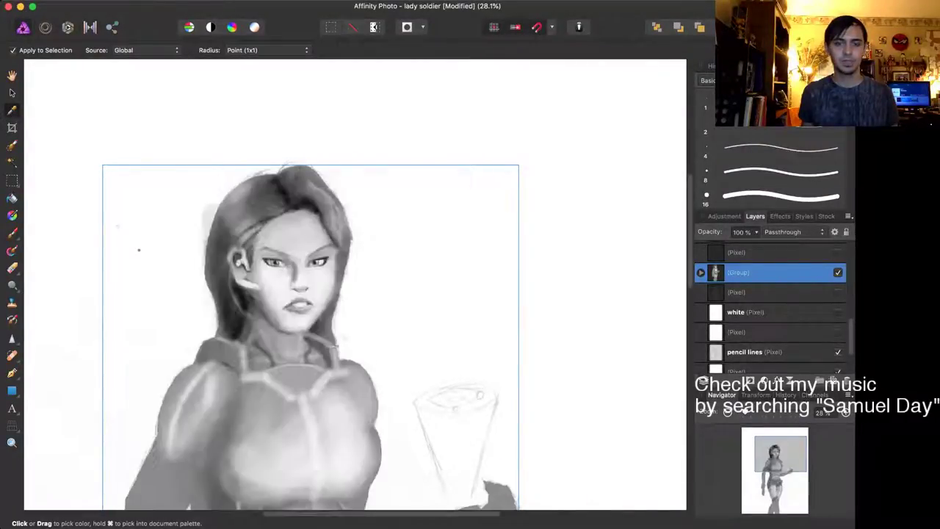
click(838, 272)
click(838, 271)
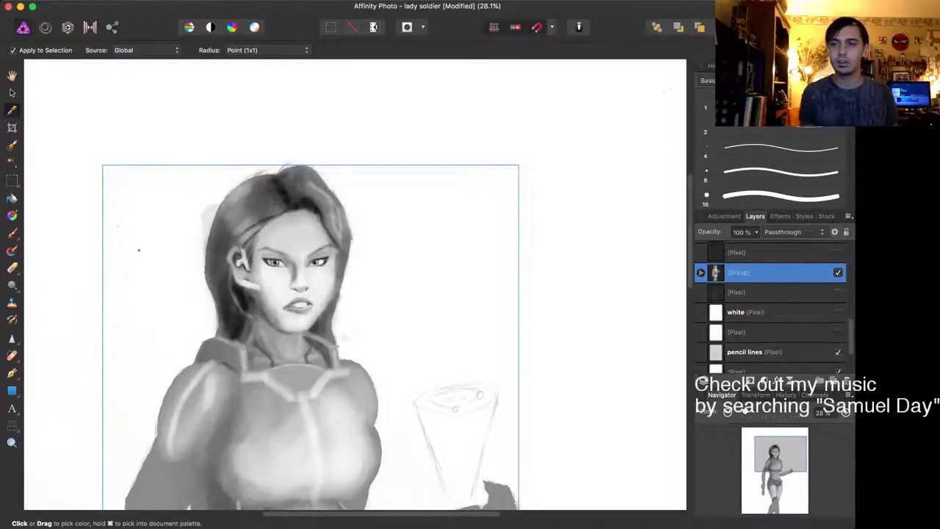
Step: Show the lineart group and give its outlines a light blue colour with a layer effect
scroll(771, 309, up, 5)
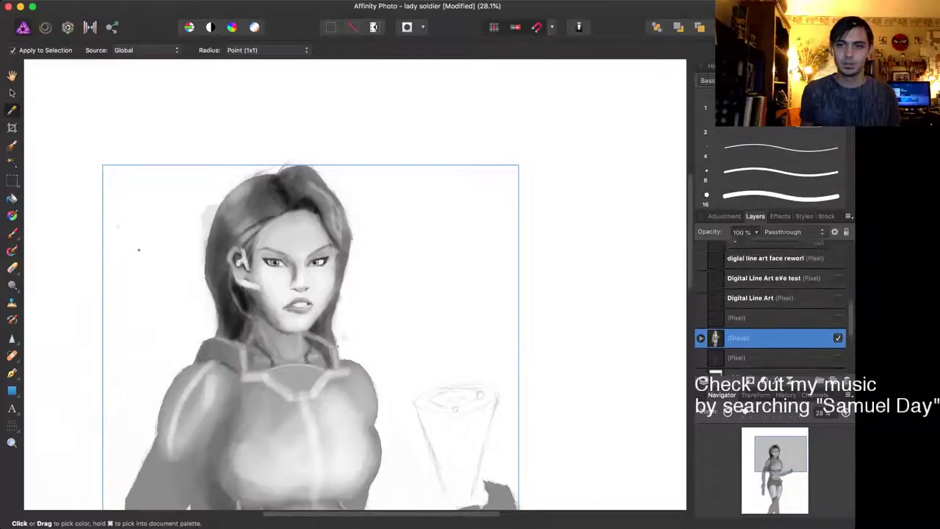
scroll(772, 309, up, 1)
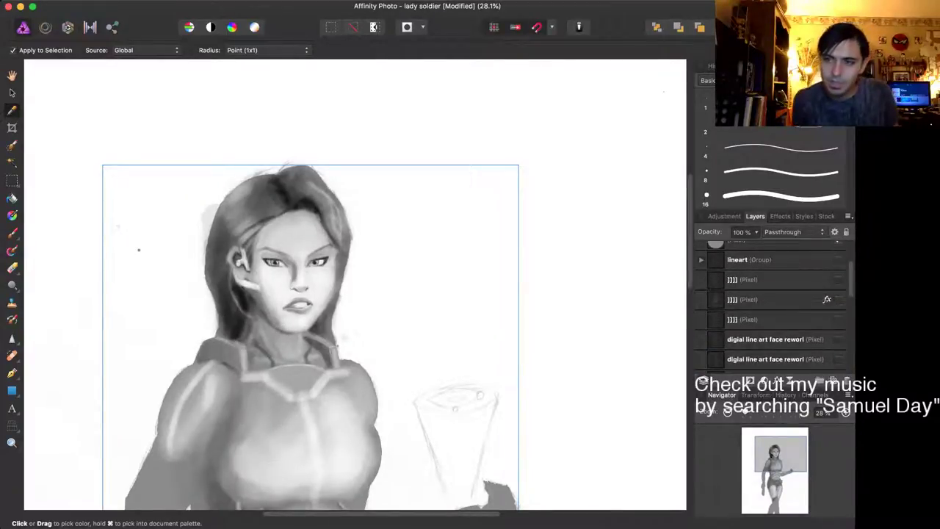
click(838, 260)
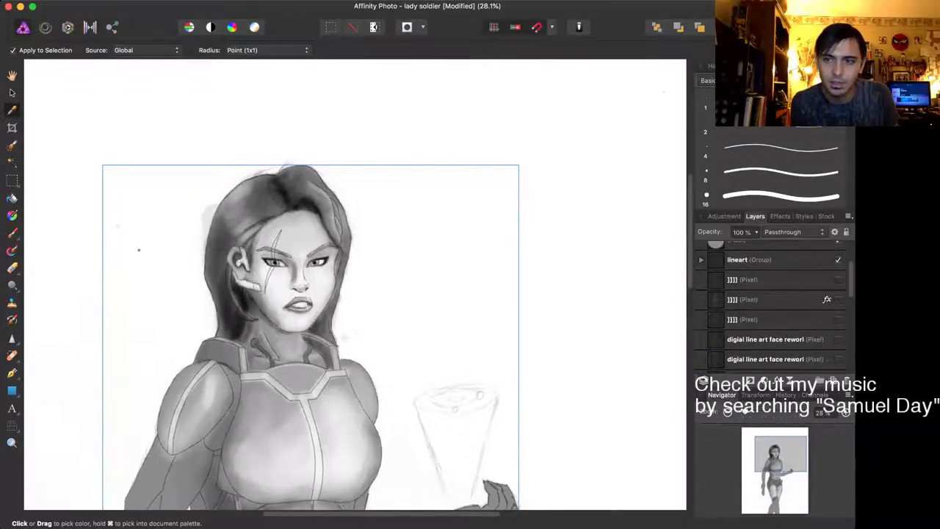
click(823, 259)
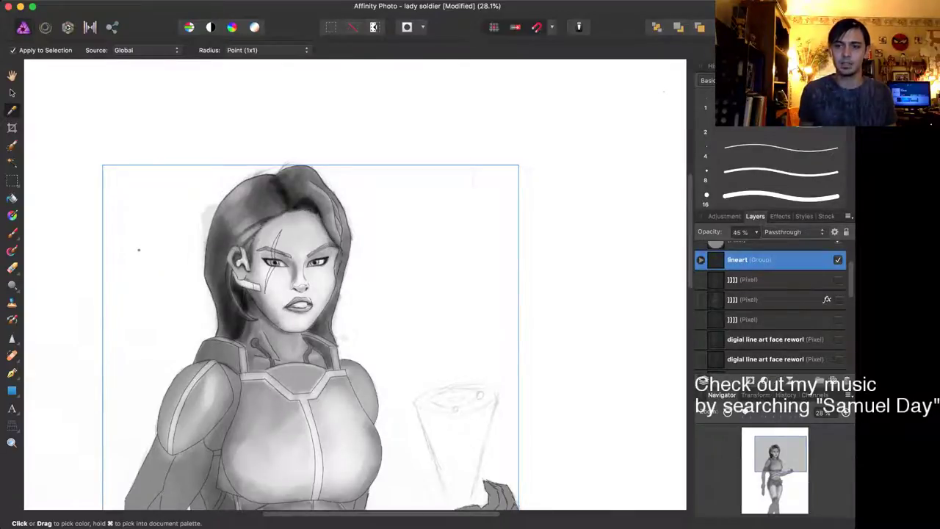
key(super+shift+v)
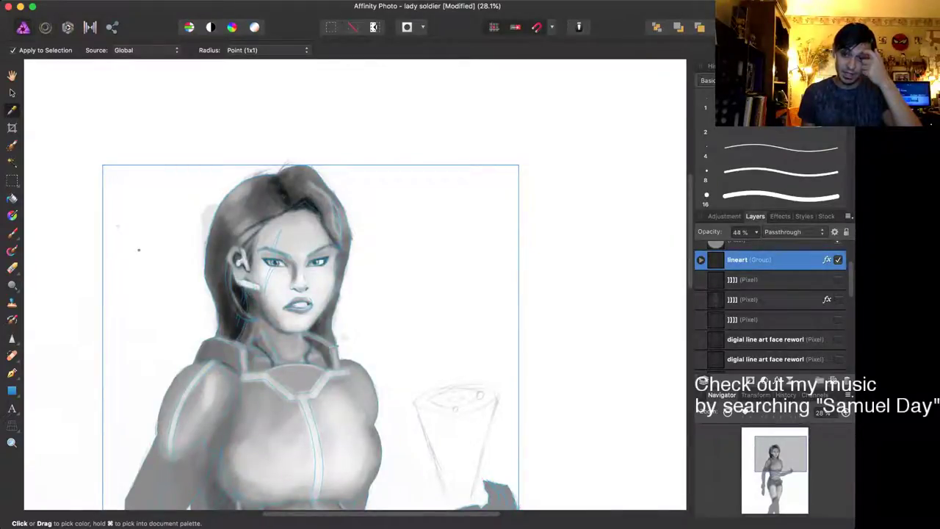
Step: Set the lineart group's opacity to 52%
drag(710, 232, 705, 232)
key(5)
key(1)
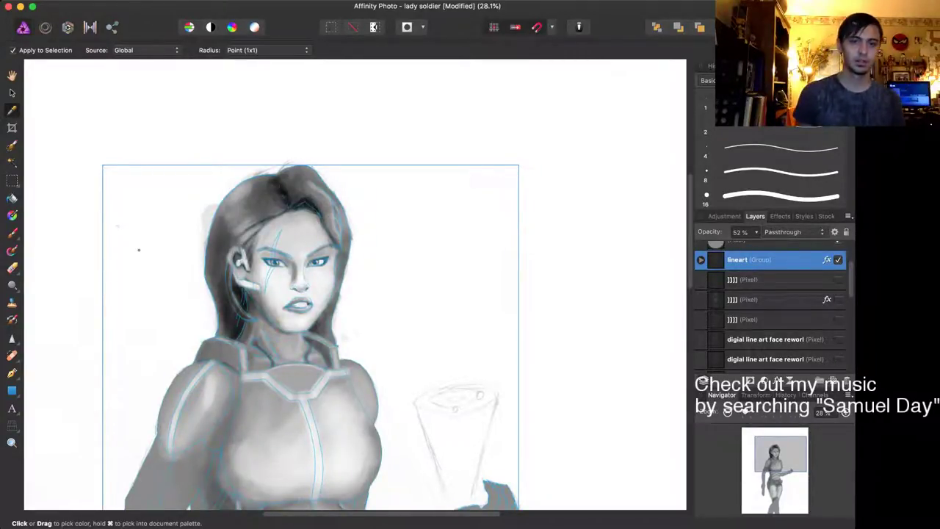
Step: Examine the blue line art over the shading across the full figure, the face and the torso
scroll(440, 303, down, 5)
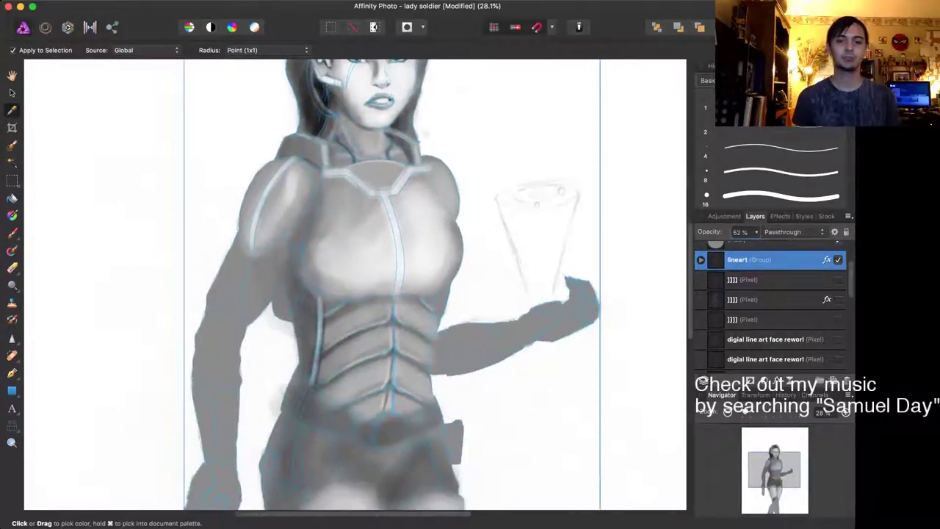
scroll(441, 302, down, 5)
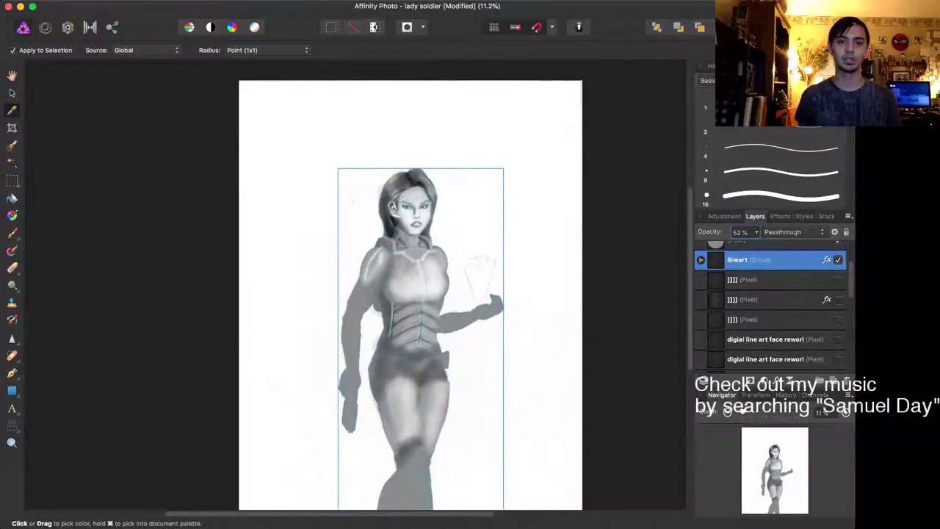
scroll(454, 340, up, 5)
scroll(426, 321, down, 5)
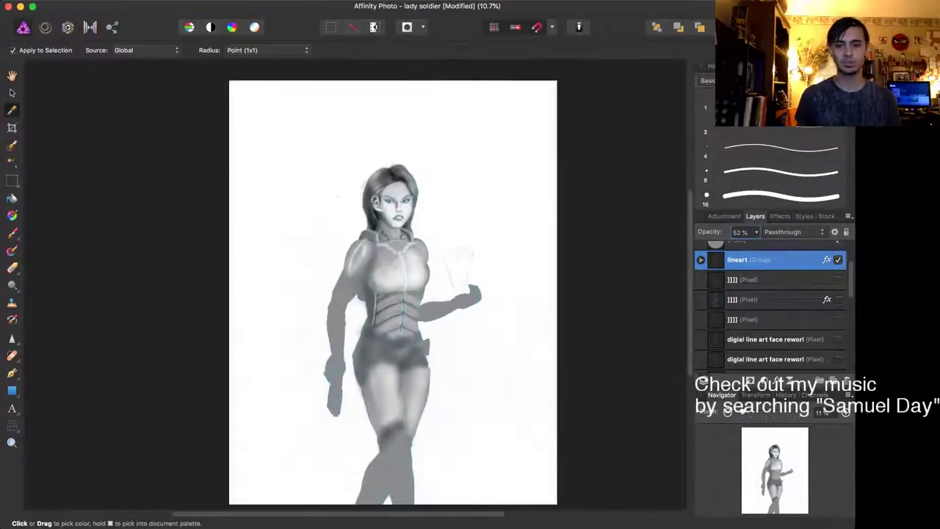
scroll(393, 294, right, 2)
scroll(393, 293, down, 2)
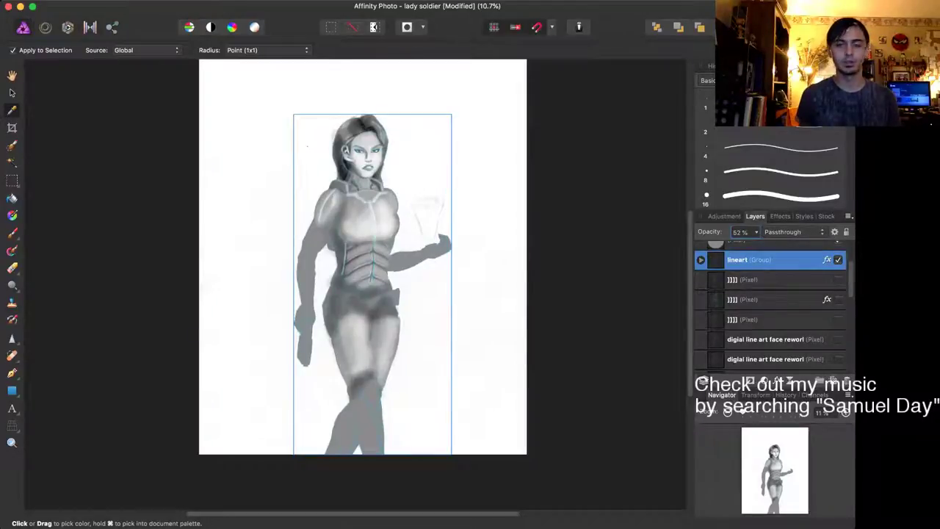
scroll(771, 309, up, 3)
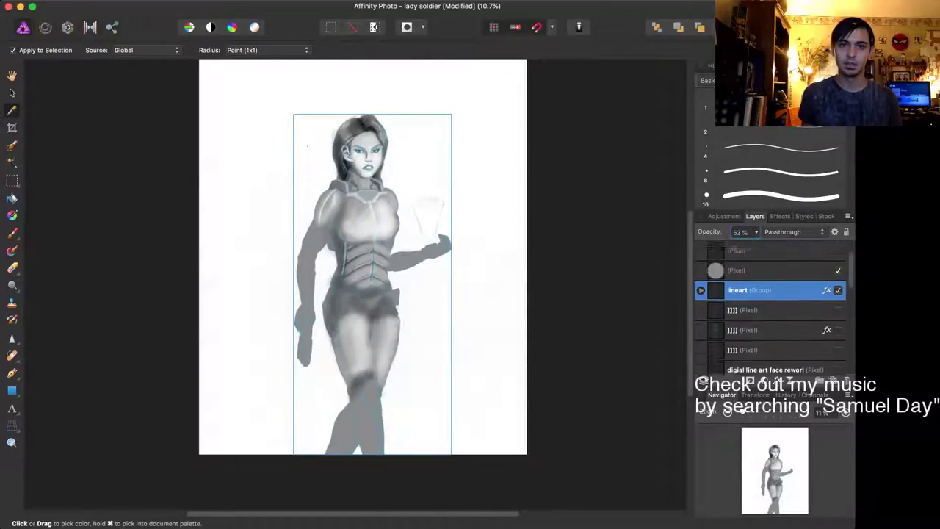
scroll(407, 167, up, 5)
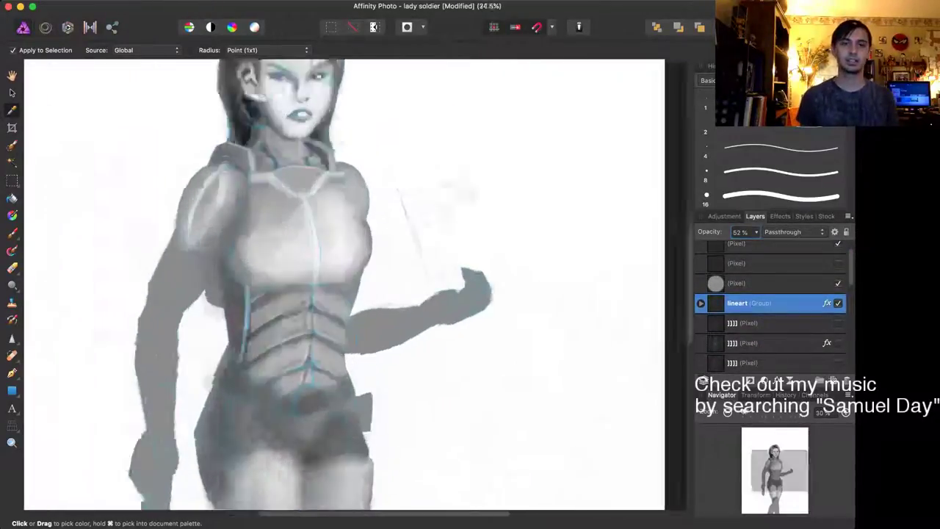
scroll(72, 239, up, 5)
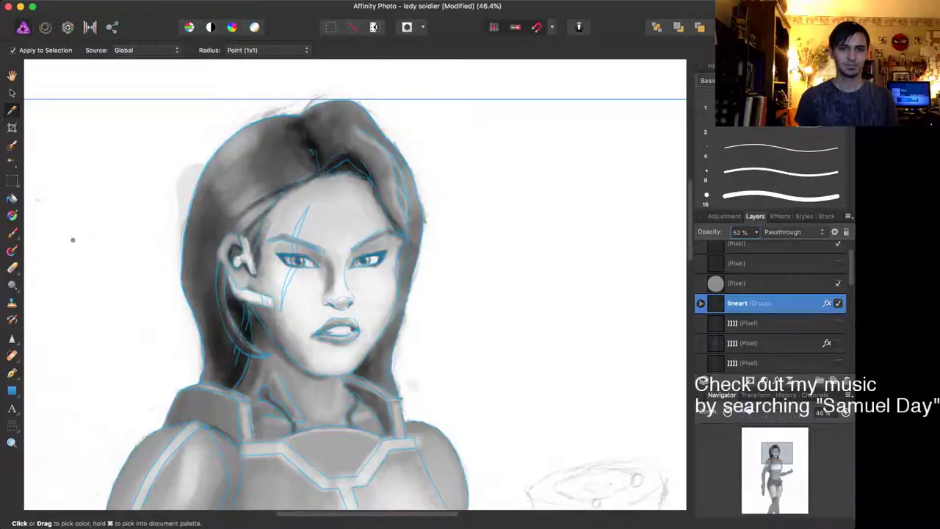
scroll(72, 239, down, 5)
scroll(400, 368, down, 5)
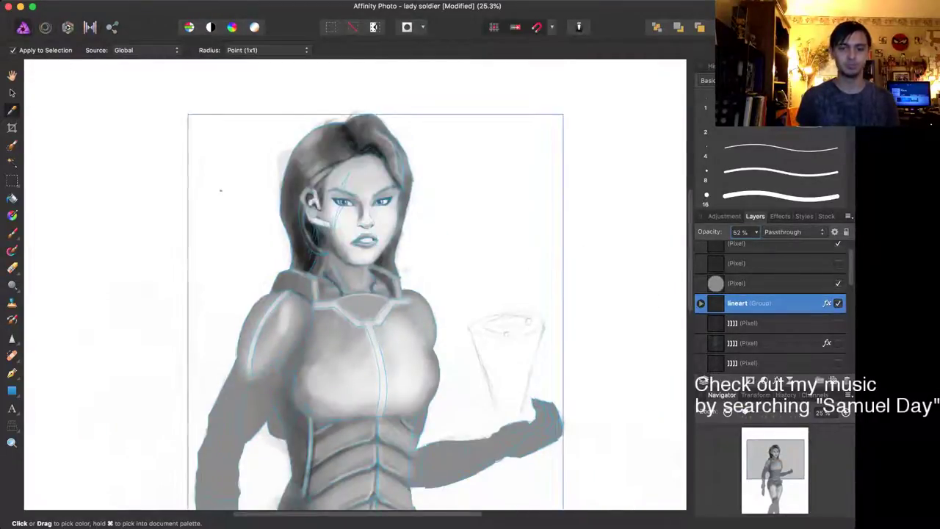
scroll(400, 368, down, 3)
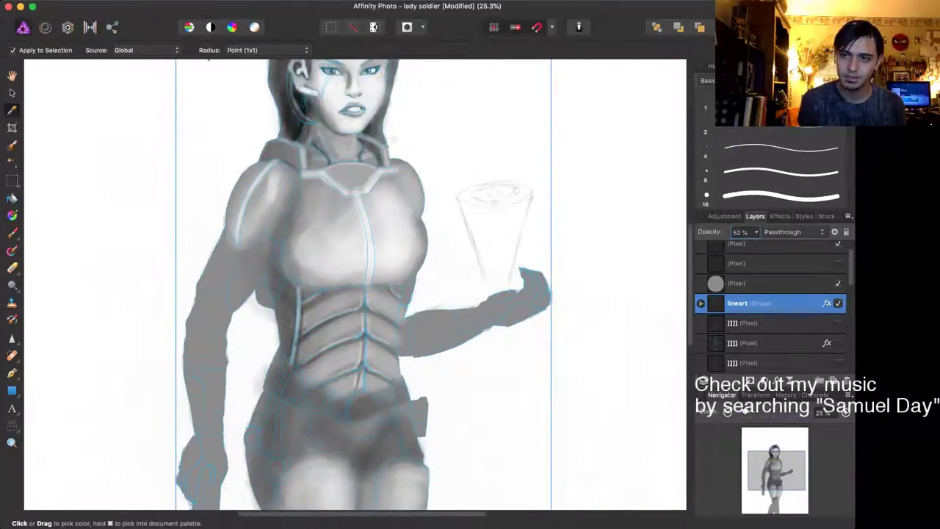
Step: Expand the painted figure's group, toggle the "i" layer off and on, and inspect the armour shading around the abdomen, leaving no layer selected
scroll(771, 305, down, 5)
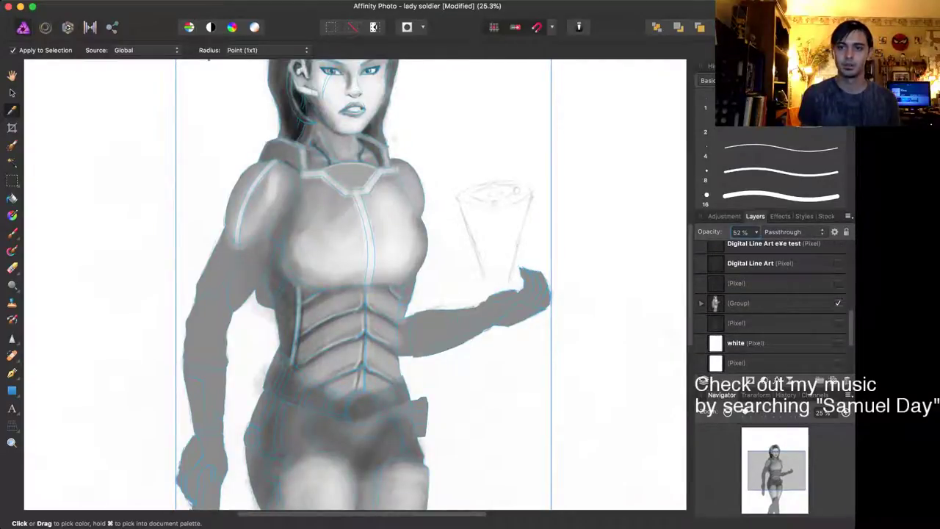
click(702, 303)
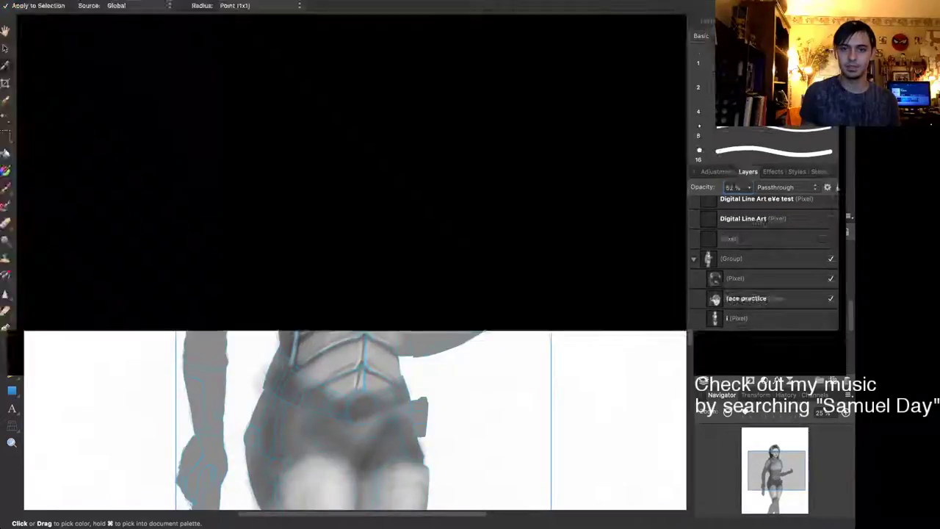
click(838, 362)
click(838, 363)
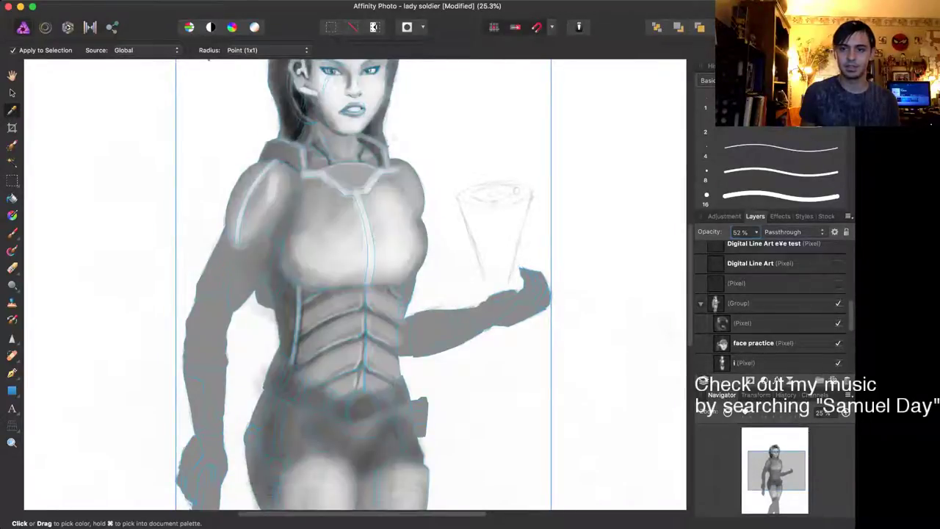
click(779, 363)
key(super+equal)
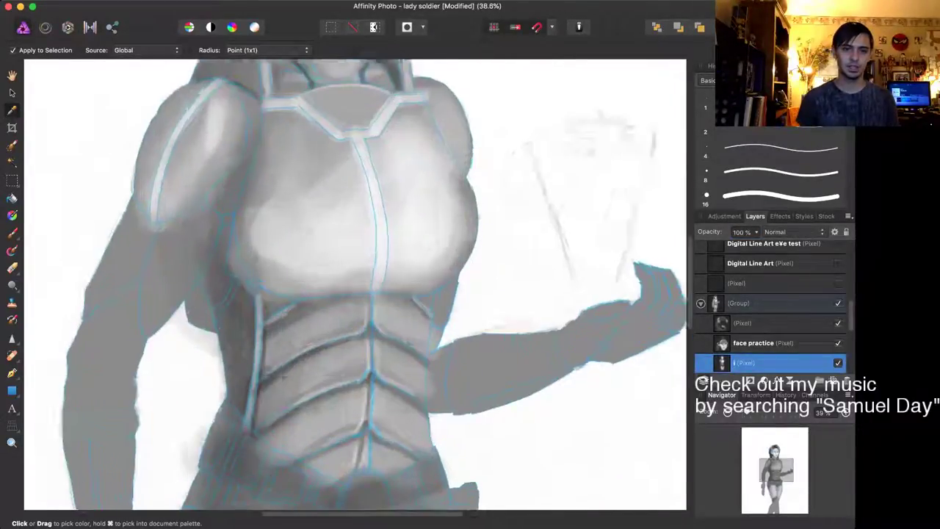
scroll(371, 323, up, 4)
scroll(371, 323, down, 4)
key(Escape)
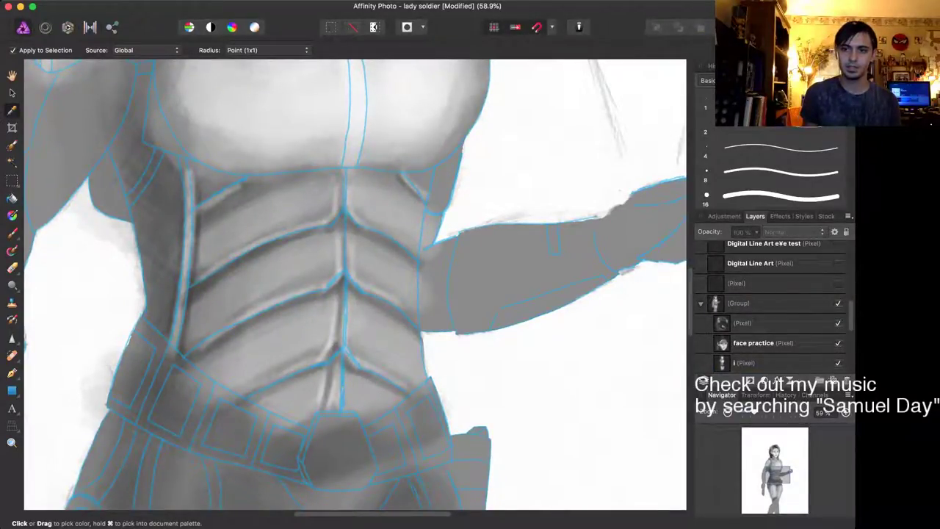
Step: Set the lineart group's opacity to 42% to soften the blue outlines over the shading
scroll(772, 306, up, 5)
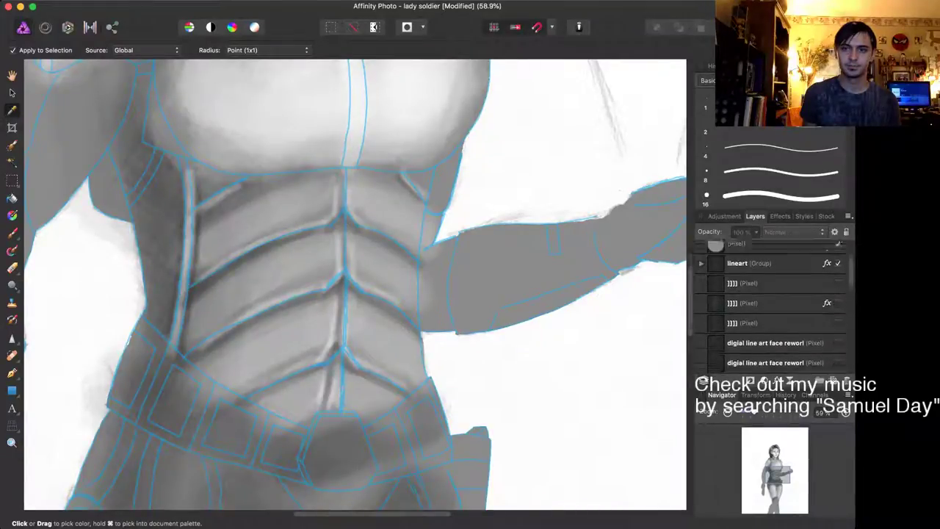
scroll(771, 308, up, 3)
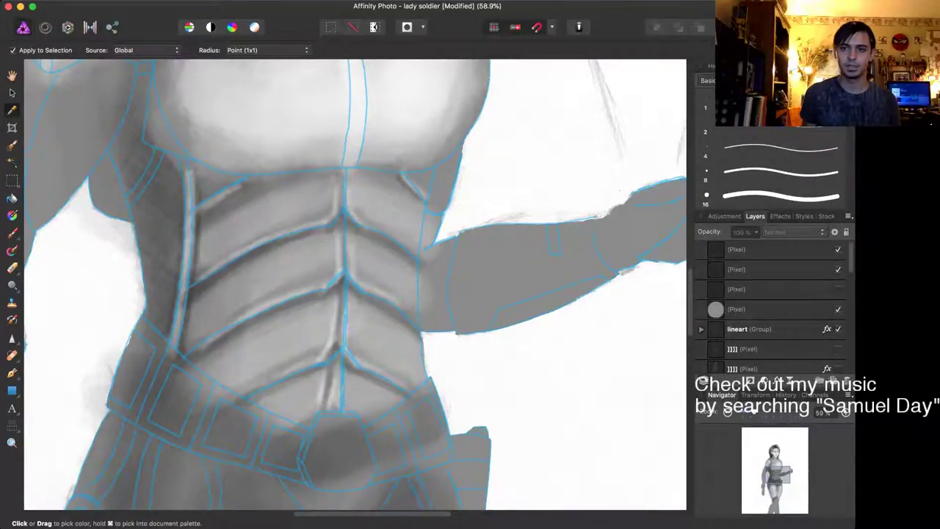
click(771, 329)
drag(757, 232, 740, 232)
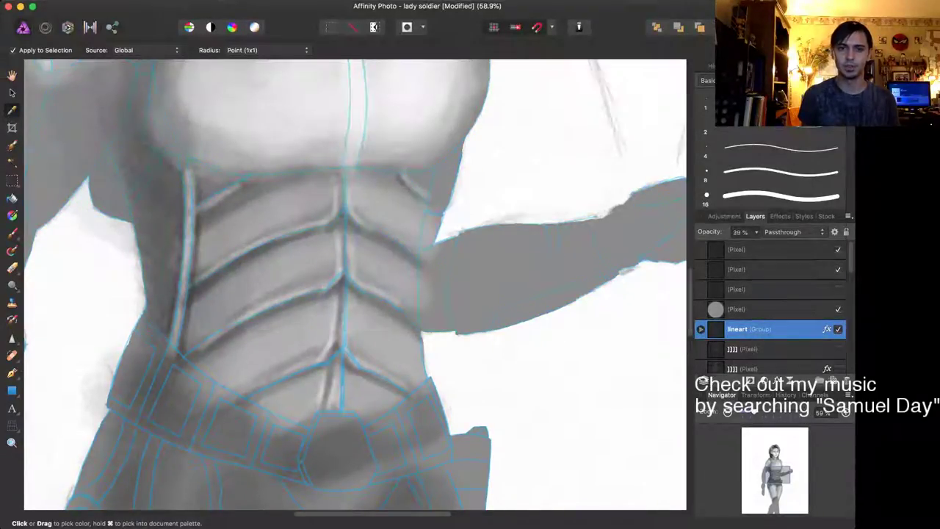
key(4)
key(2)
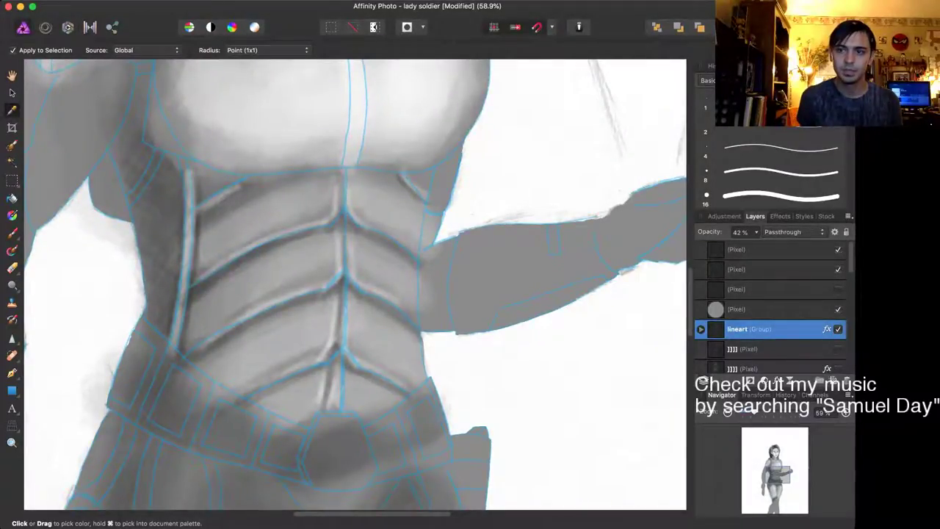
scroll(774, 308, down, 3)
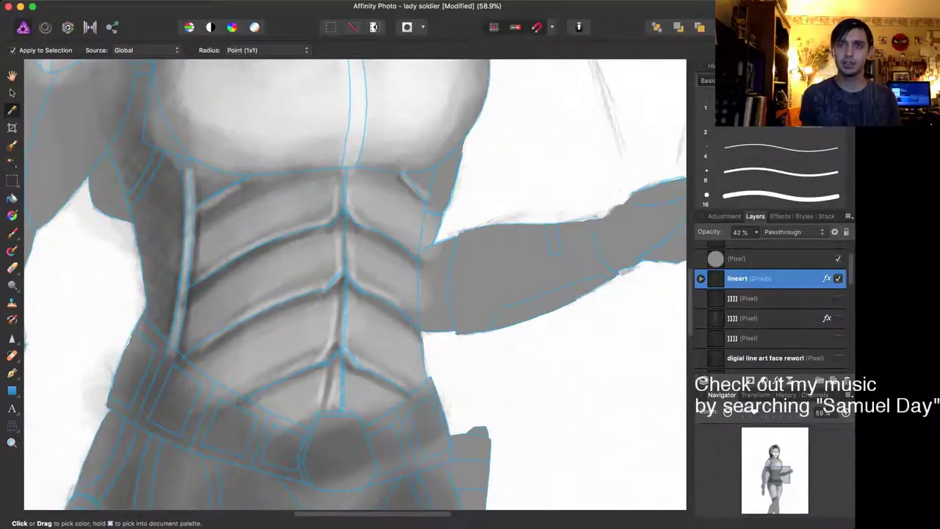
scroll(773, 309, up, 3)
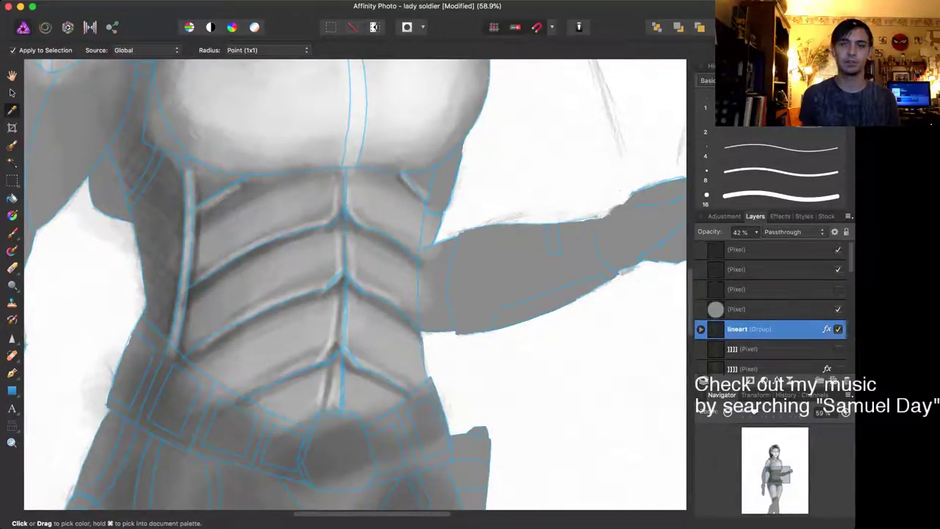
Step: Hide the lineart group and examine the bare shading of the hair, ear, forehead and eyes
scroll(356, 285, up, 10)
scroll(38, 303, up, 10)
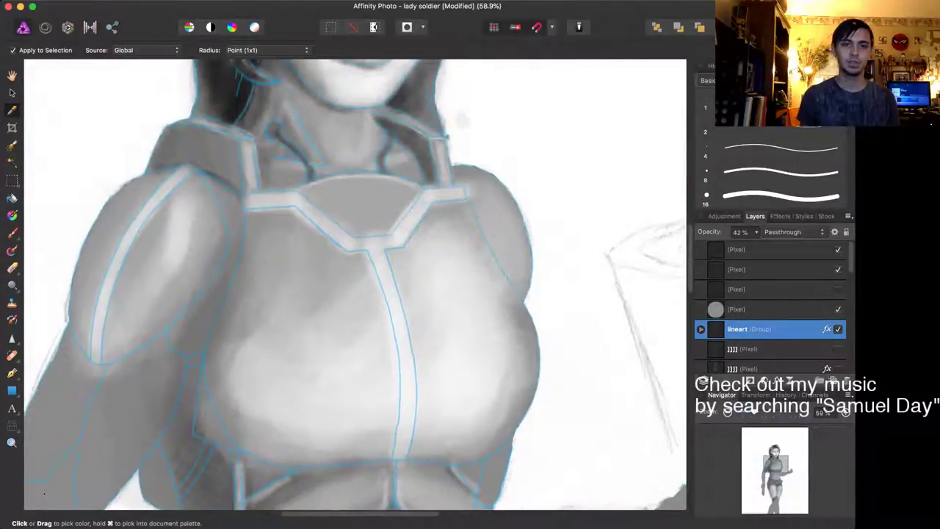
scroll(350, 235, up, 5)
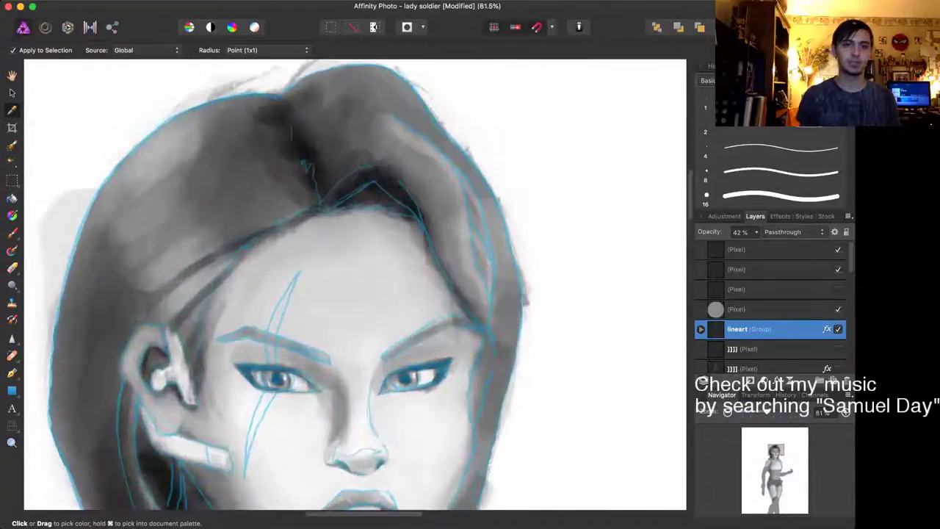
scroll(350, 235, up, 2)
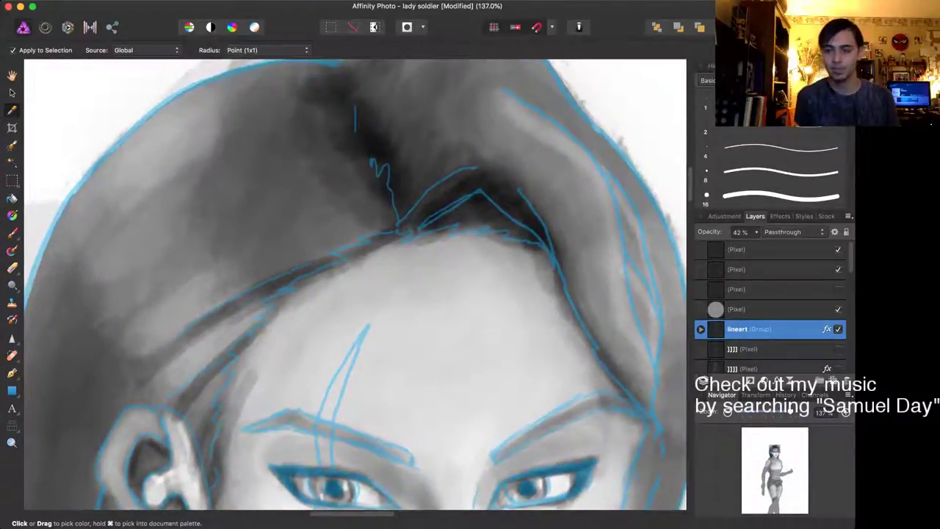
click(839, 329)
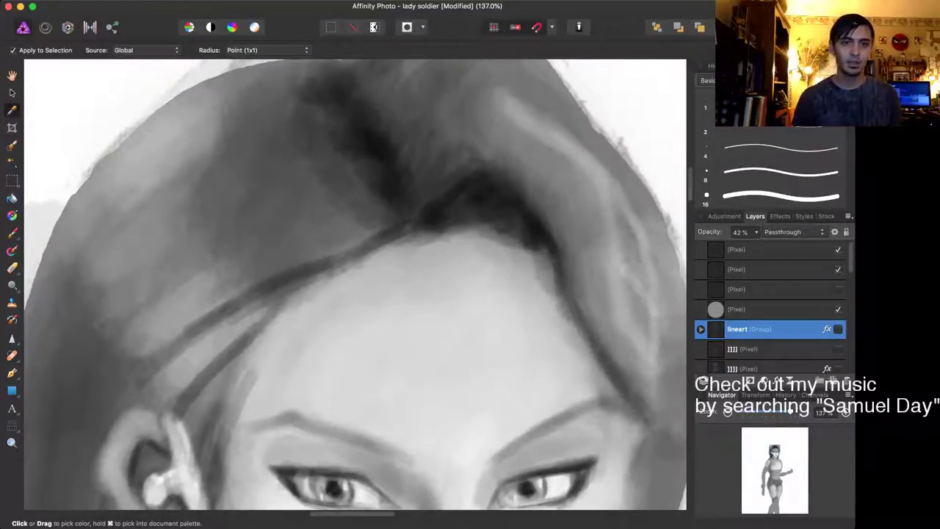
scroll(356, 285, down, 2)
scroll(355, 285, left, 3)
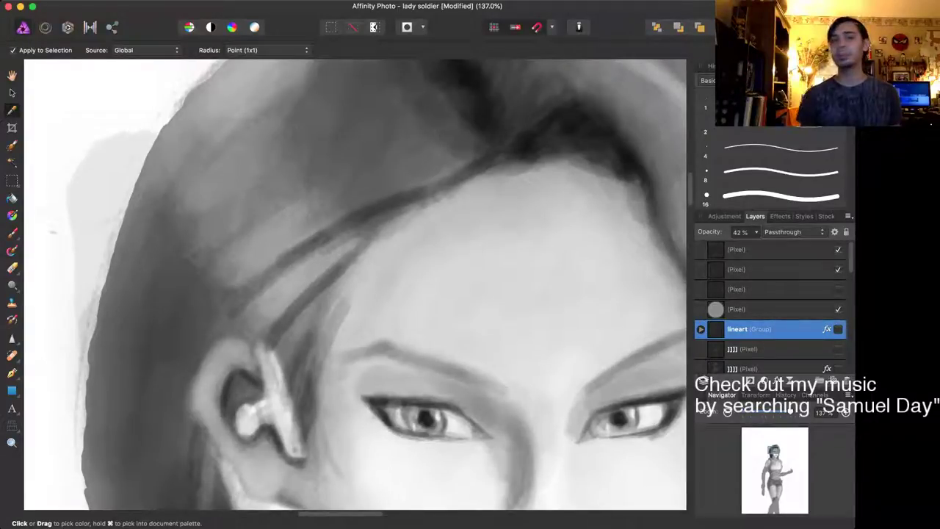
scroll(355, 285, right, 5)
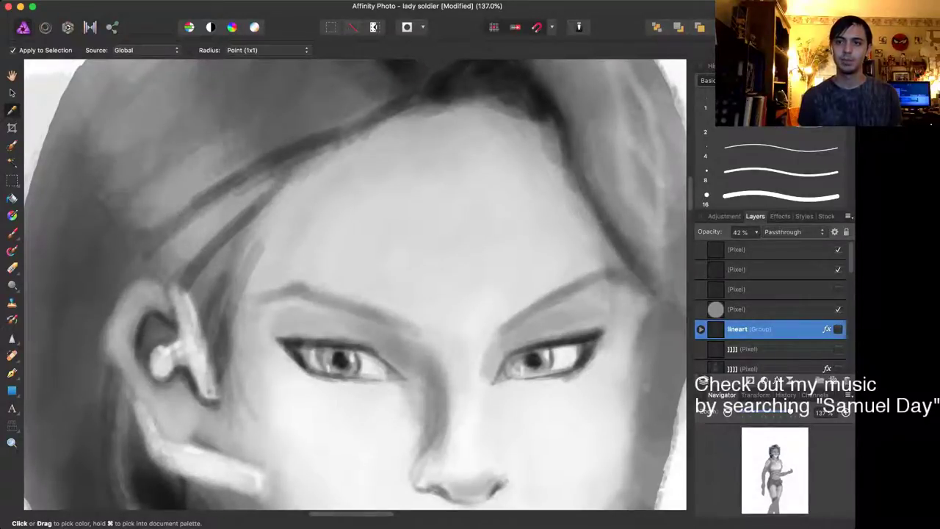
Step: Choose the smooth round 64 px brush from the paint brush presets and activate the Paint Brush tool
click(734, 81)
scroll(771, 171, down, 5)
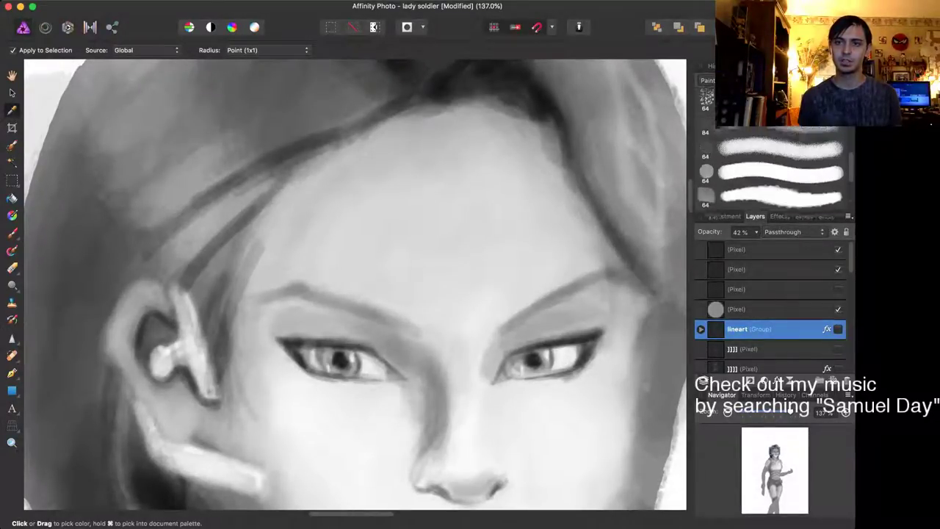
scroll(779, 165, down, 5)
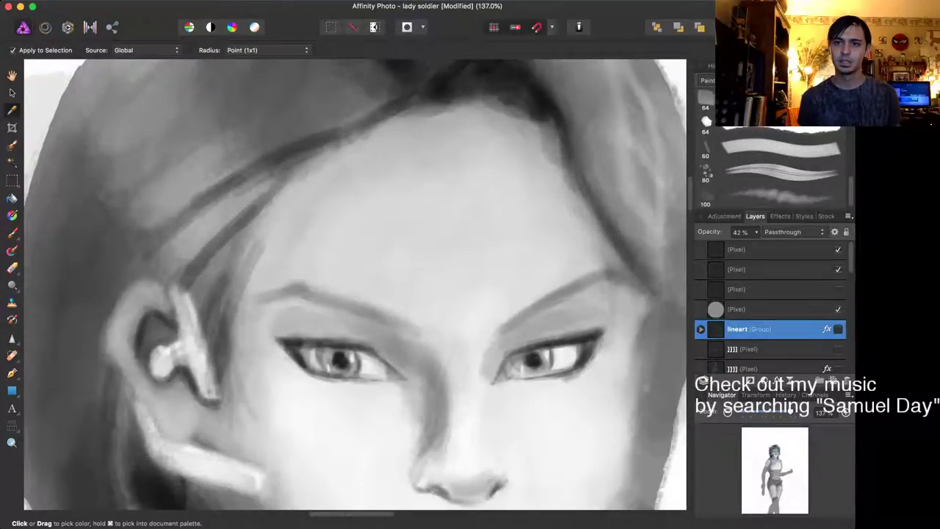
scroll(779, 169, up, 5)
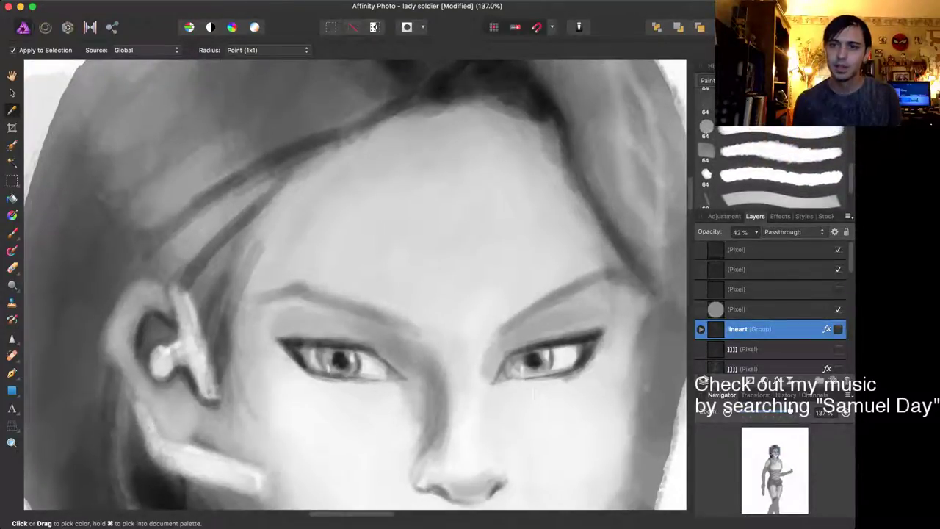
click(771, 131)
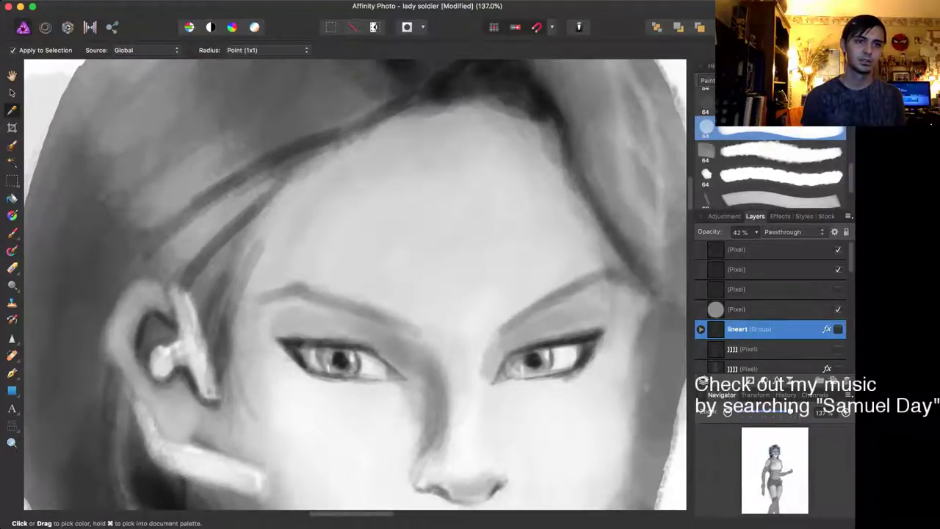
key(b)
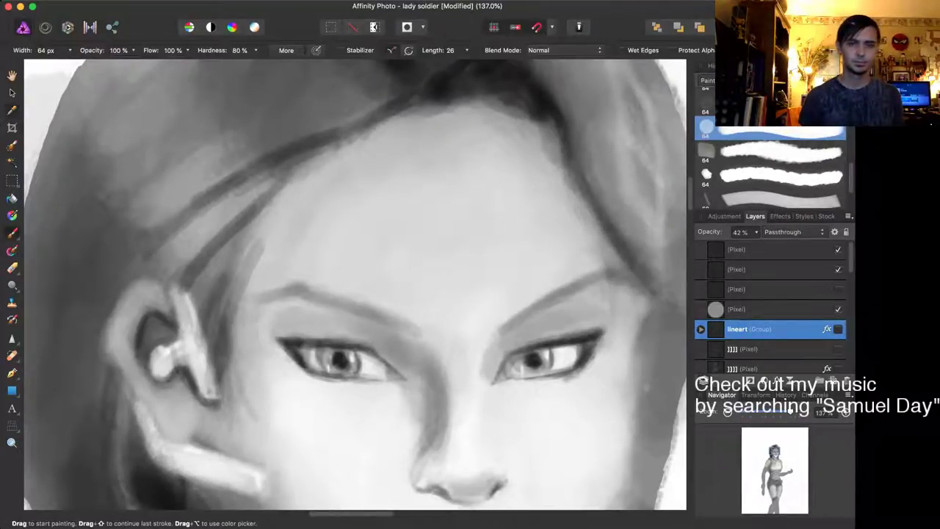
Step: Try a grey stroke on the forehead with the brush enlarged to 170.2 px, and undo it
key(bracketright)
drag(423, 220, 407, 241)
key(super+z)
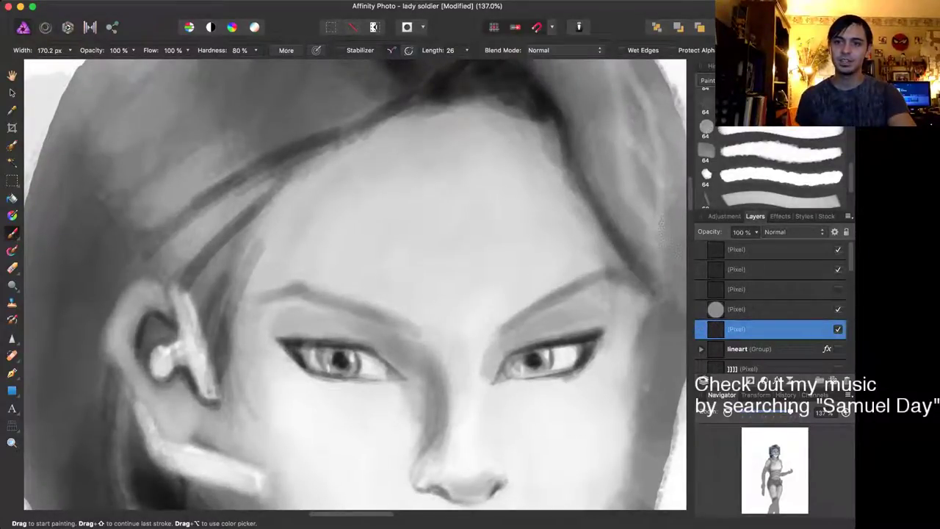
Step: Paint a solid grey test patch on the forehead with the round brush reset to 64 px, and undo the strokes
click(707, 126)
mouse_move(392, 240)
mouse_down()
mouse_move(376, 261)
mouse_move(501, 245)
mouse_move(418, 272)
mouse_up()
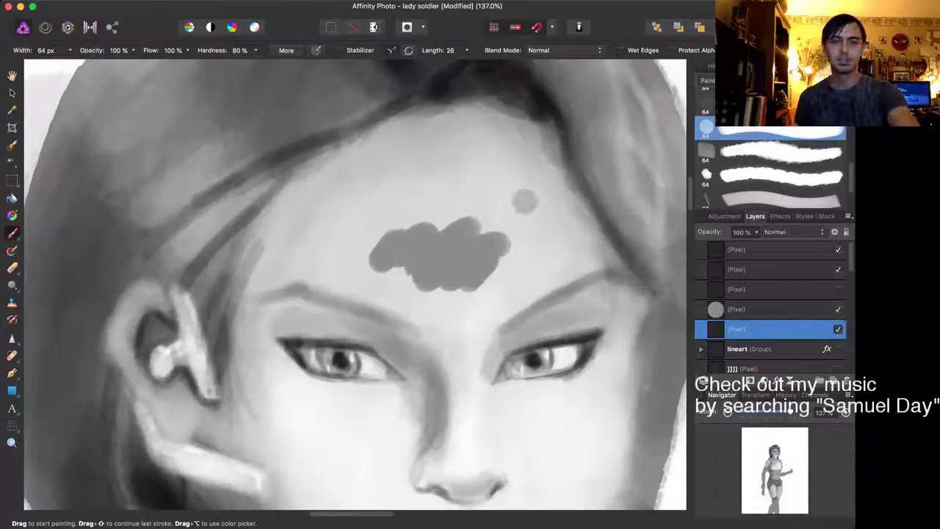
key(super+z)
key(super+z)
key(super+z)
key(super+z)
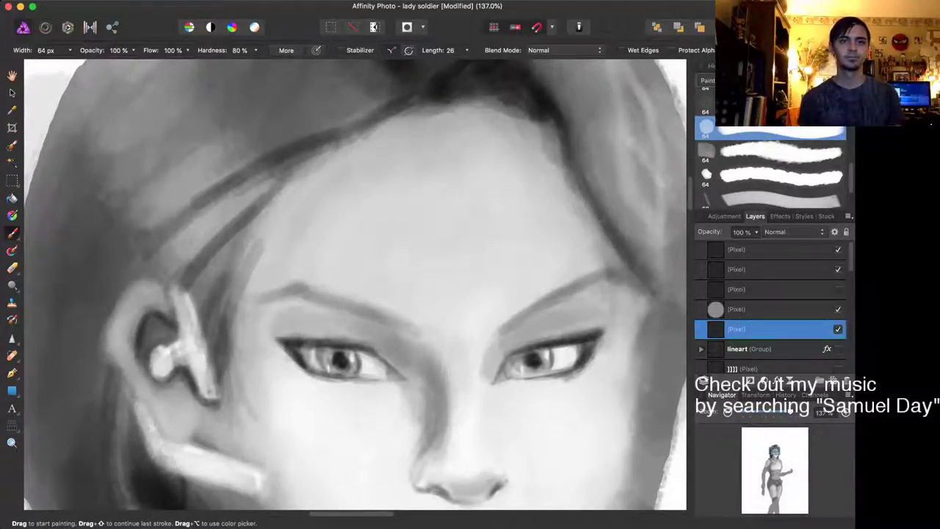
Step: Lower the round brush's opacity to 30% and enlarge its width to 84.6 px
key(6)
key(1)
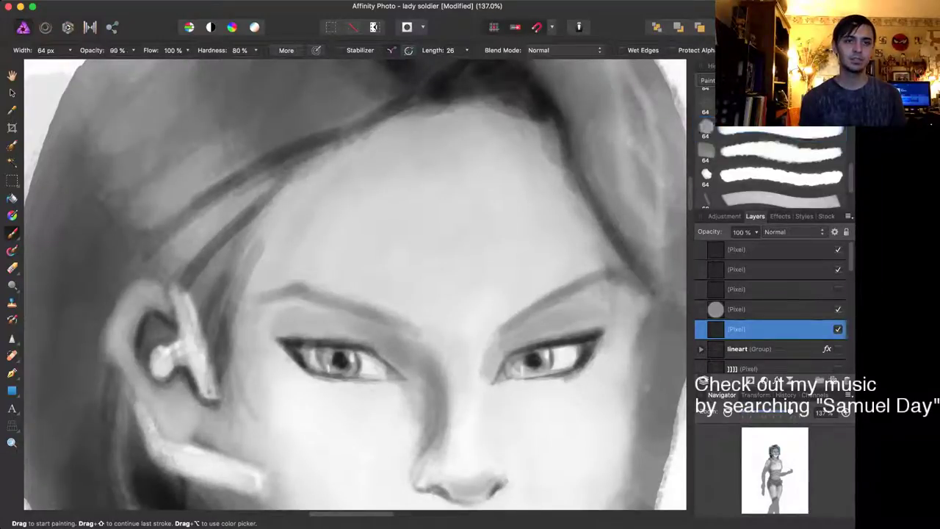
drag(92, 51, 90, 51)
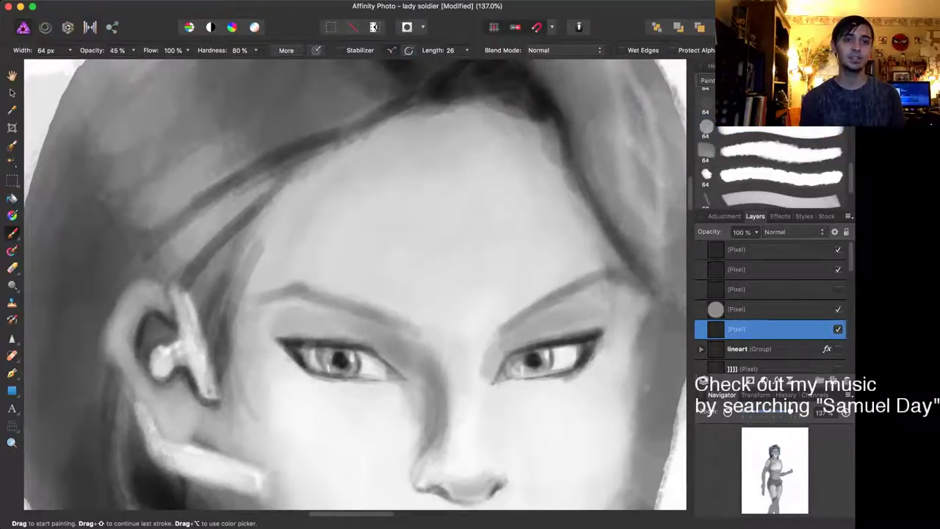
key(3)
key(])
key(])
Step: Build up a darker patch of overlapping translucent strokes on the forehead, inspect it closely, and undo all the strokes
mouse_move(379, 216)
mouse_down()
mouse_move(361, 235)
mouse_move(383, 216)
mouse_move(396, 239)
mouse_move(413, 230)
mouse_move(402, 241)
mouse_move(421, 295)
mouse_up()
scroll(422, 294, up, 3)
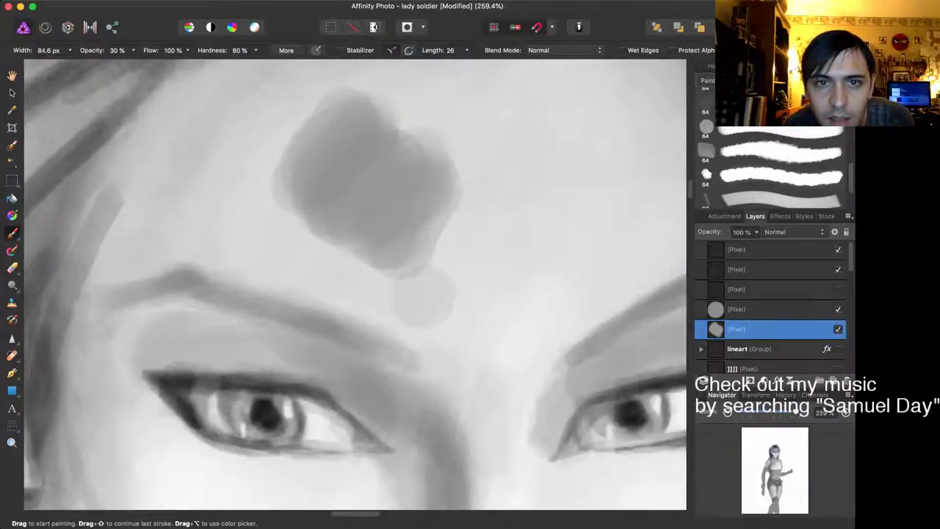
scroll(423, 286, down, 3)
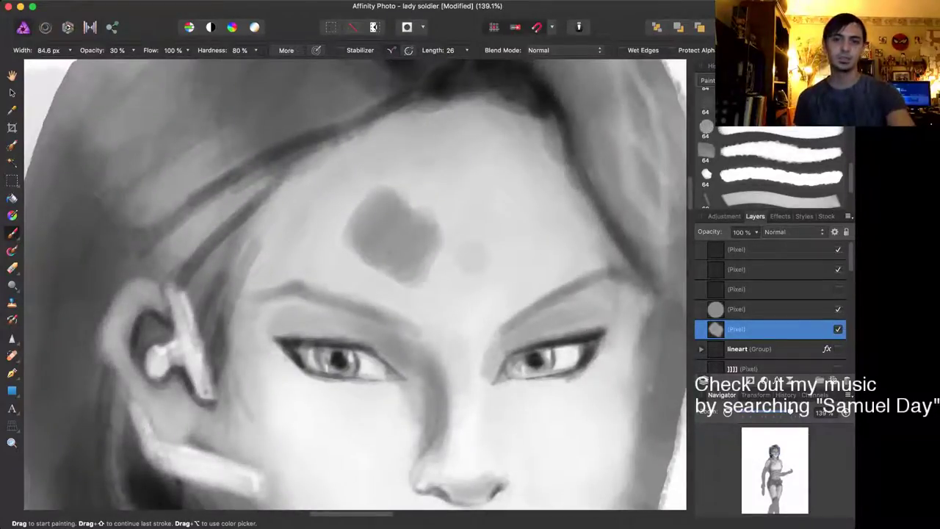
key(super+z)
key(super+z)
key(super+z)
key(super+z)
key(super+z)
key(super+z)
key(super+z)
key(super+z)
key(super+z)
key(super+z)
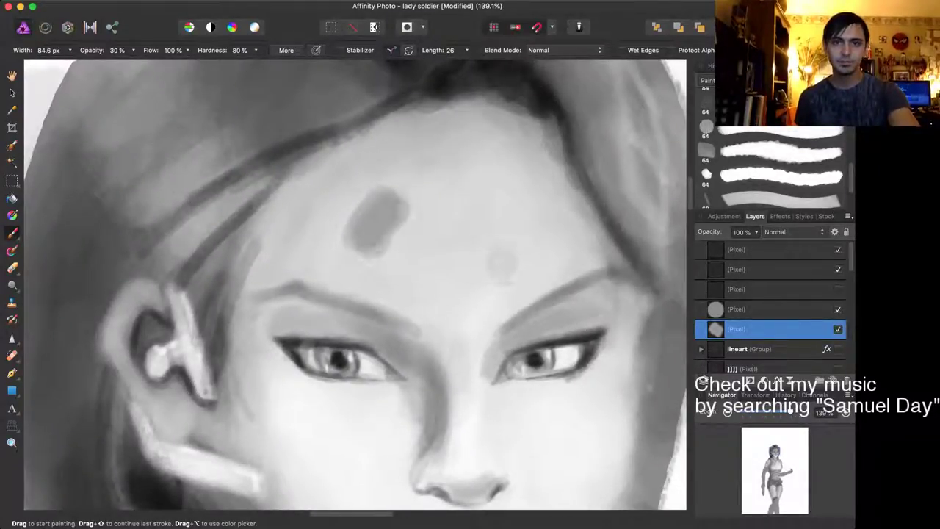
key(super+z)
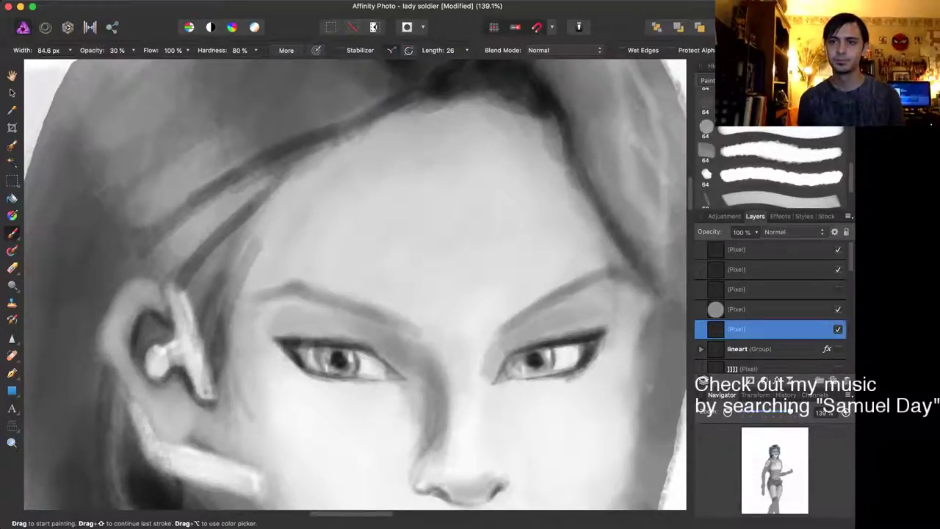
Step: Choose a speckled, grainy brush from the paint brush presets and enlarge its width
scroll(780, 169, down, 2)
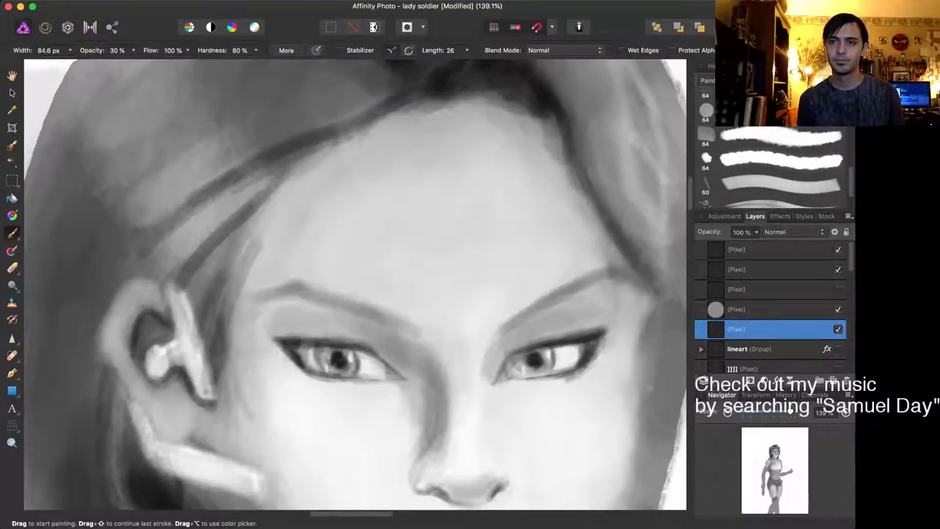
scroll(780, 169, up, 5)
scroll(781, 165, up, 3)
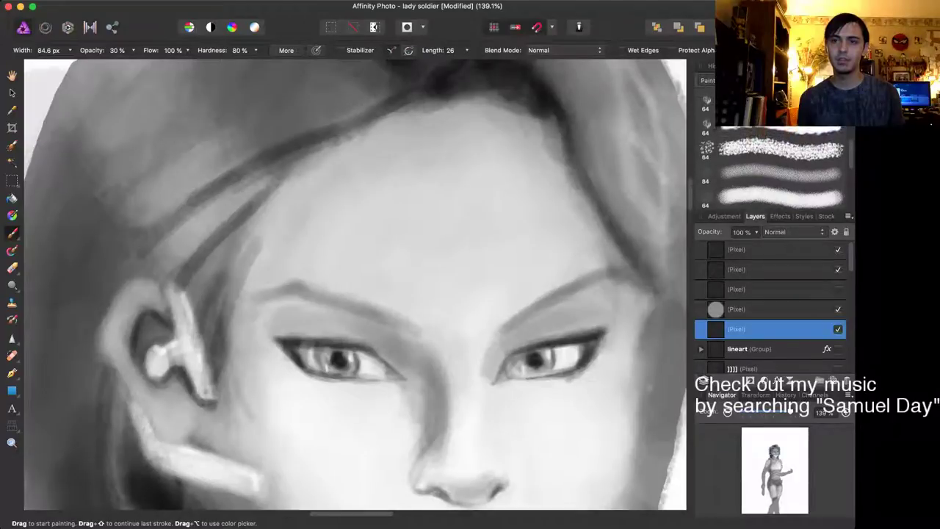
scroll(781, 166, up, 5)
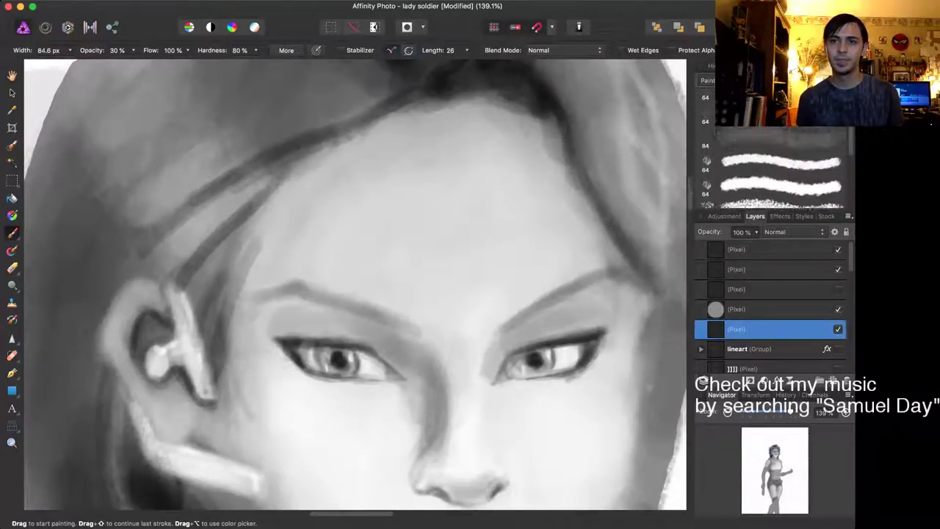
scroll(770, 165, down, 5)
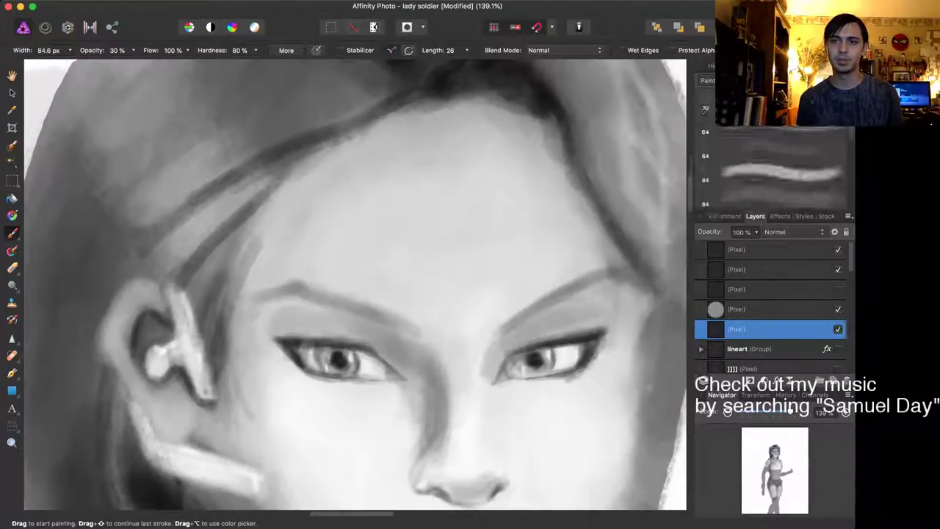
click(770, 161)
key(])
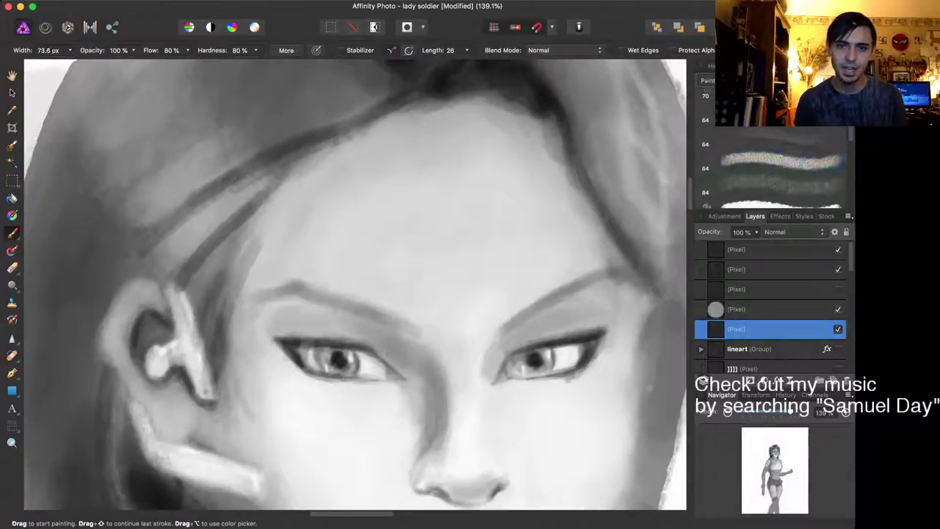
Step: Paint a speckled grey test patch on the forehead with the grainy brush at 128.7 px, and undo the strokes
drag(371, 216, 397, 253)
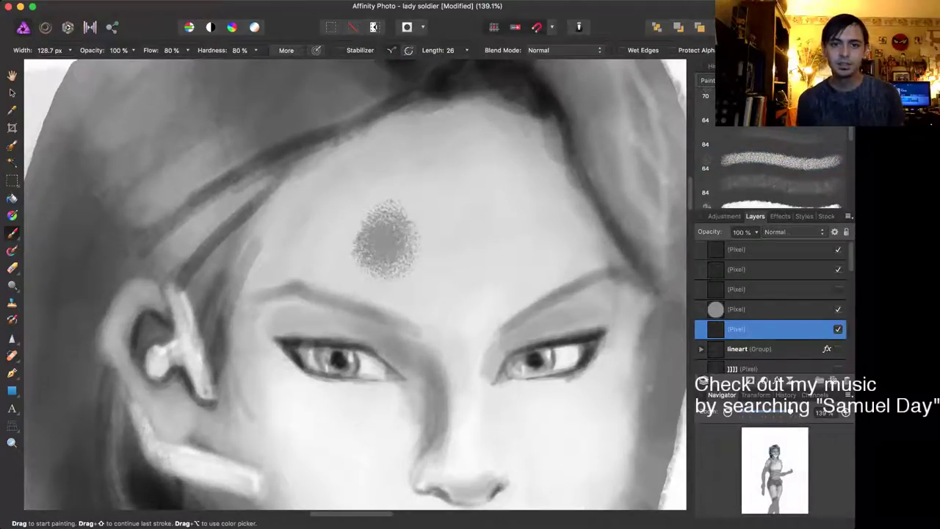
key(super+z)
key(super+z)
key(super+z)
key(super+z)
key(super+z)
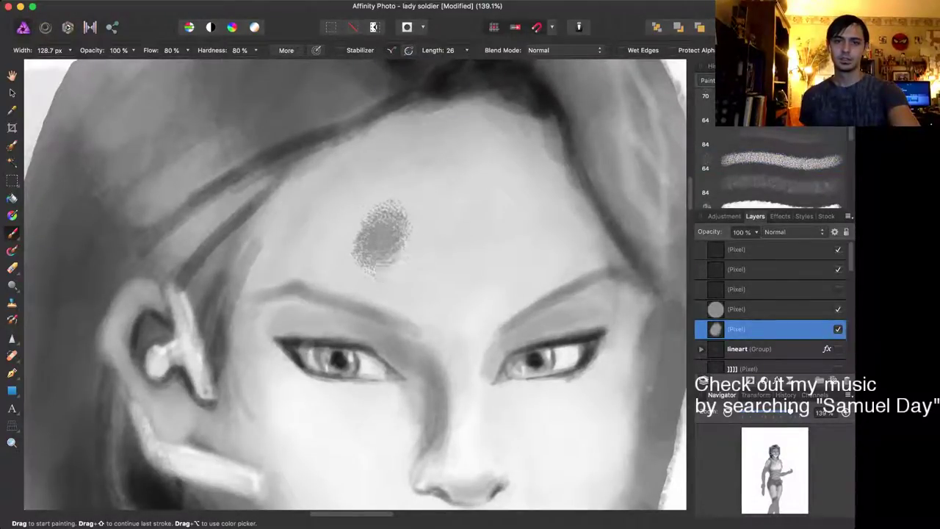
key(super+z)
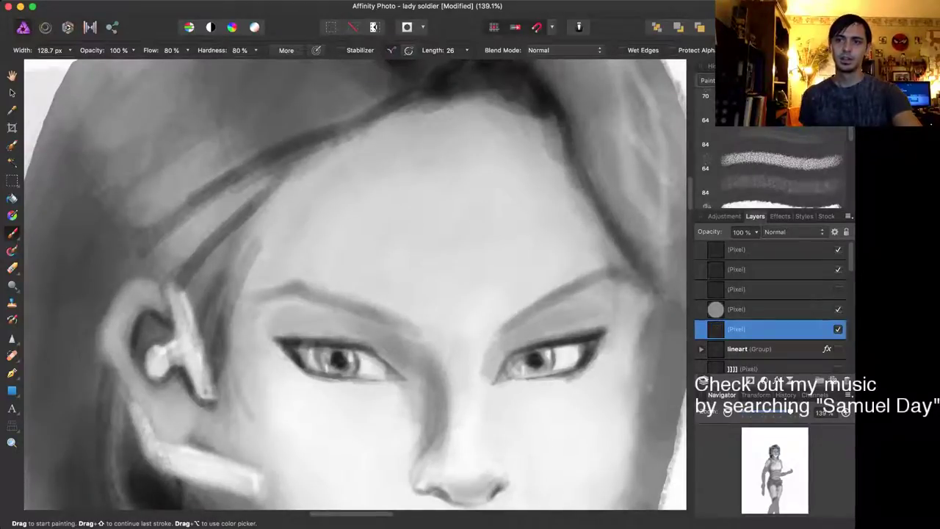
scroll(781, 169, down, 3)
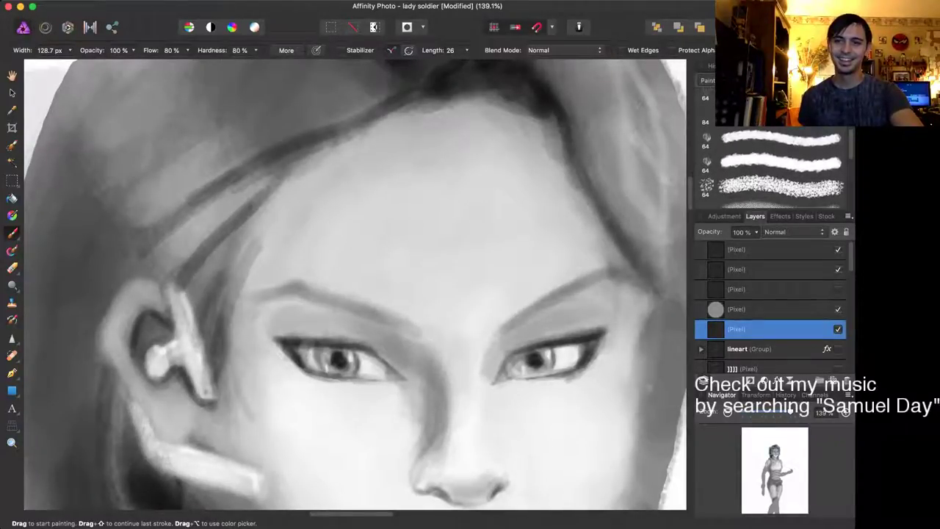
Step: Choose the rough-edged 64 px paint brush, paint a solid grey test patch on the forehead, and undo the strokes
click(780, 138)
mouse_move(401, 222)
mouse_down()
mouse_move(389, 251)
mouse_move(413, 230)
mouse_move(432, 268)
mouse_up()
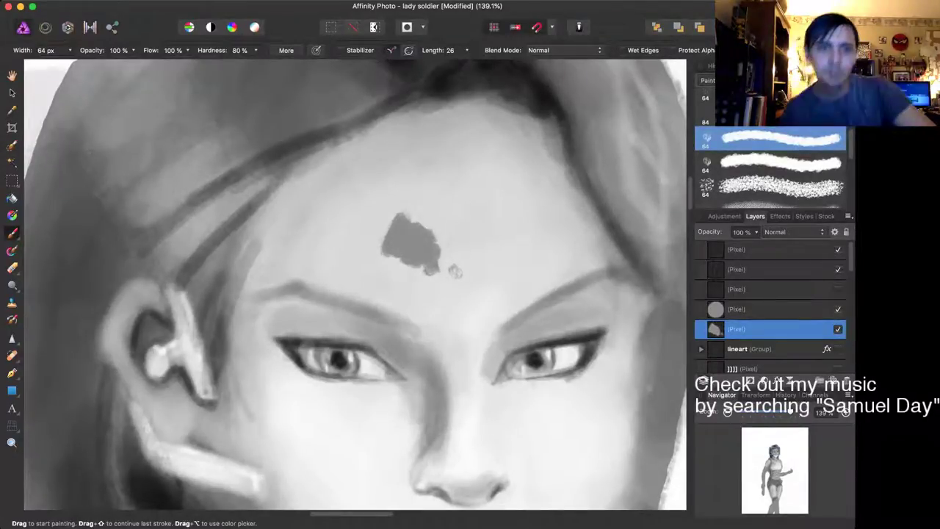
key(super+z)
key(super+z)
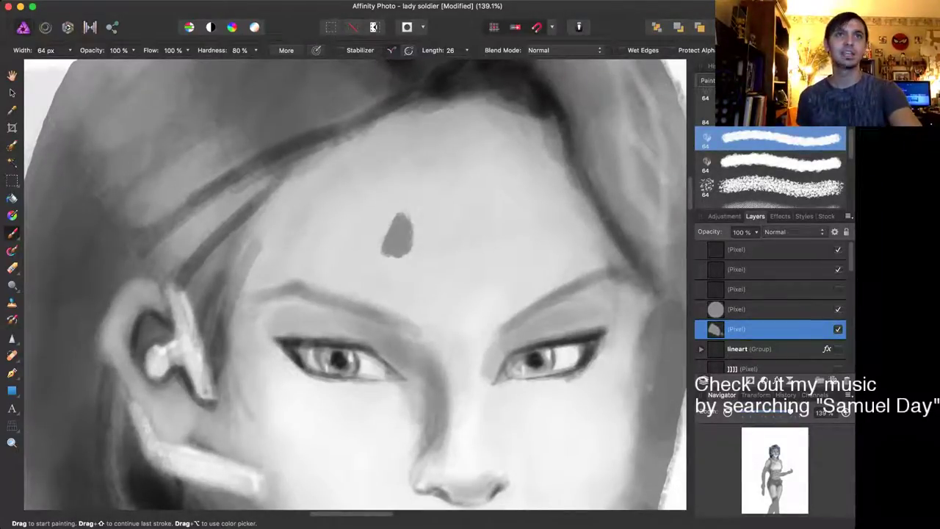
key(super+z)
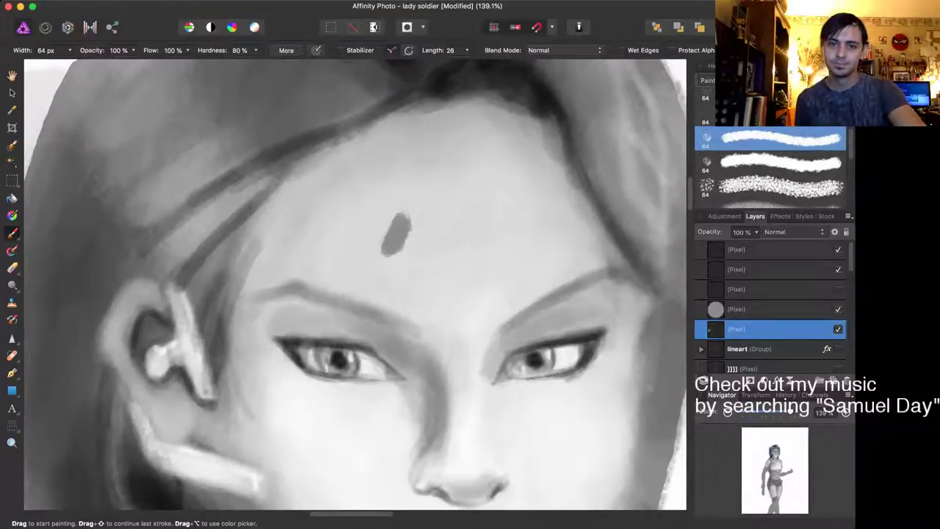
key(super+z)
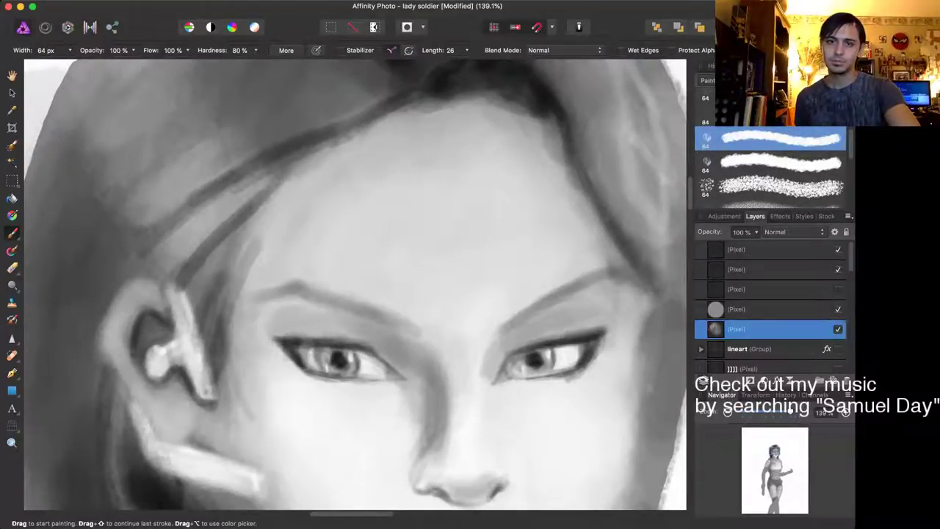
Step: Choose the square 64 px brush from the paint presets, paint a flat grey patch on the forehead, and undo the strokes
scroll(771, 169, down, 5)
scroll(775, 169, down, 4)
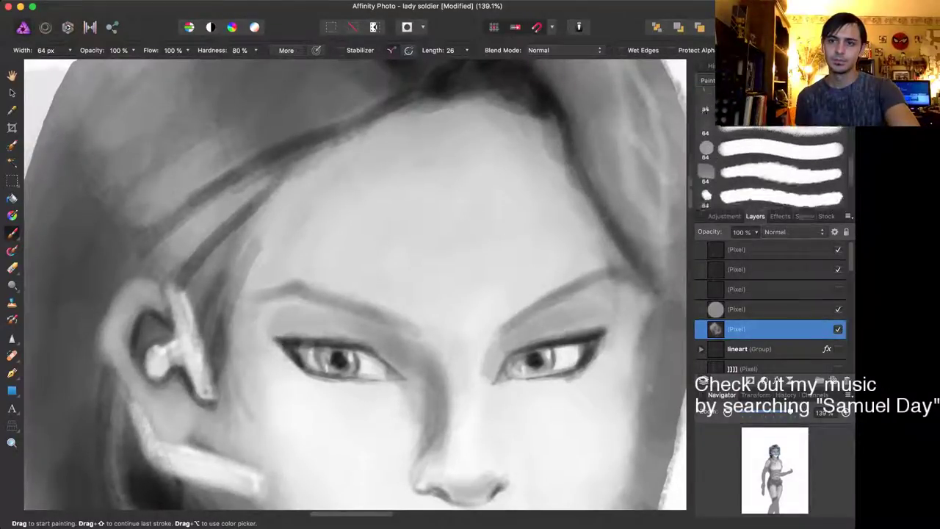
click(709, 114)
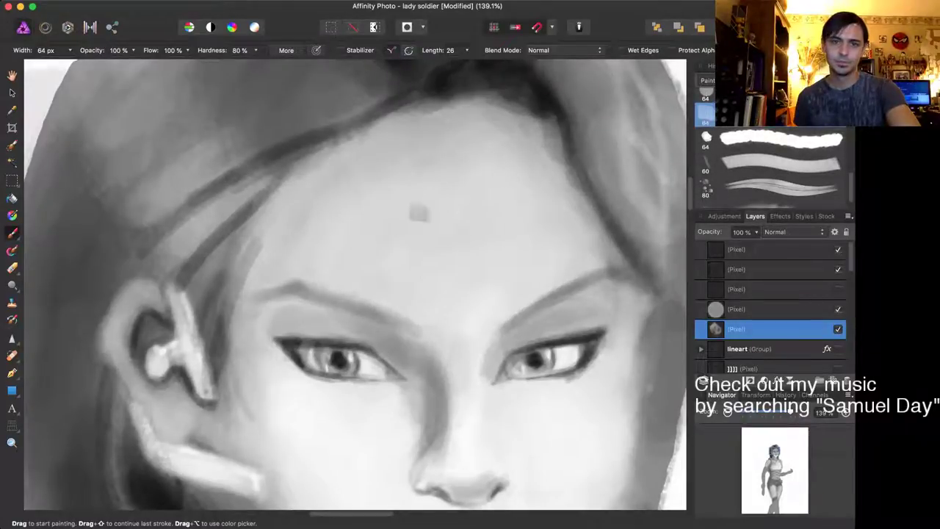
mouse_move(378, 242)
mouse_down()
mouse_move(397, 231)
mouse_move(360, 261)
mouse_up()
drag(407, 235, 385, 263)
drag(423, 239, 410, 264)
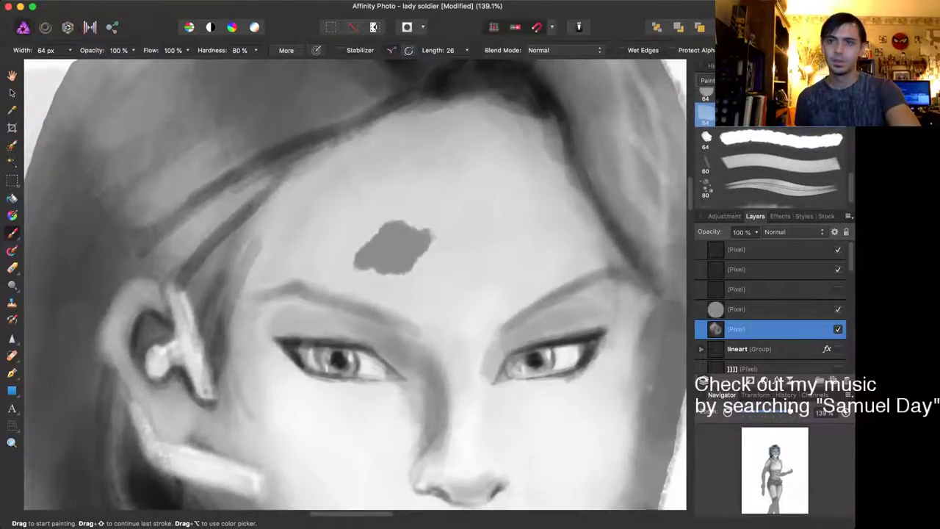
key(super+z)
key(super+z)
key(super+z)
key(super+z)
key(super+z)
key(super+z)
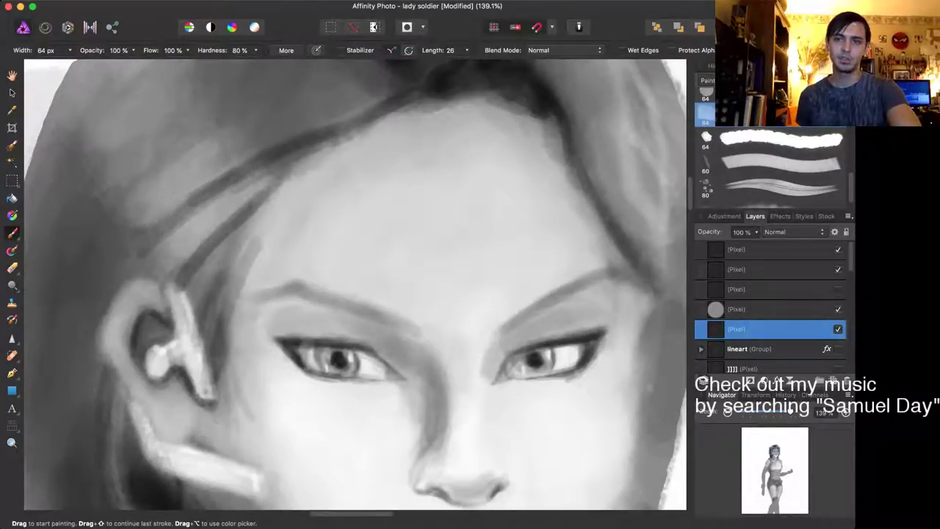
Step: Choose the irregular blob-shaped 64 px brush, paint a solid grey patch on the forehead at full opacity, and undo the strokes
click(778, 138)
mouse_move(376, 243)
mouse_down()
mouse_move(393, 229)
mouse_move(422, 269)
mouse_move(441, 251)
mouse_up()
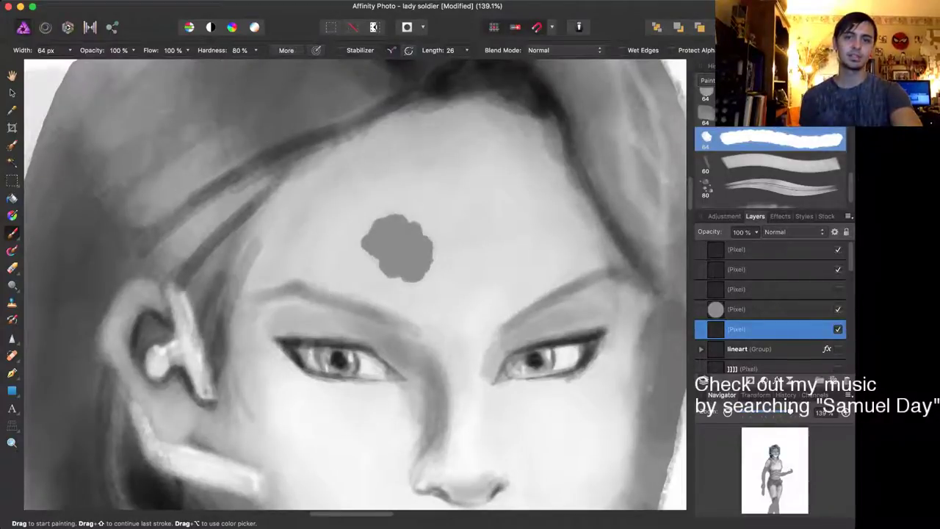
key(super+z)
key(super+z)
key(super+z)
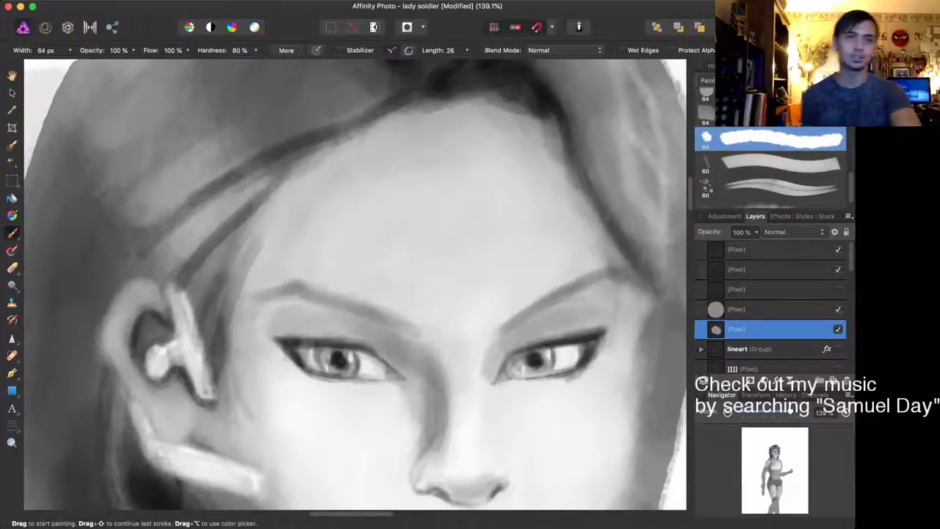
Step: Lower the blob-shaped brush's opacity to 35%, layer overlapping translucent strokes on the forehead, and undo them all
key(4)
key(7)
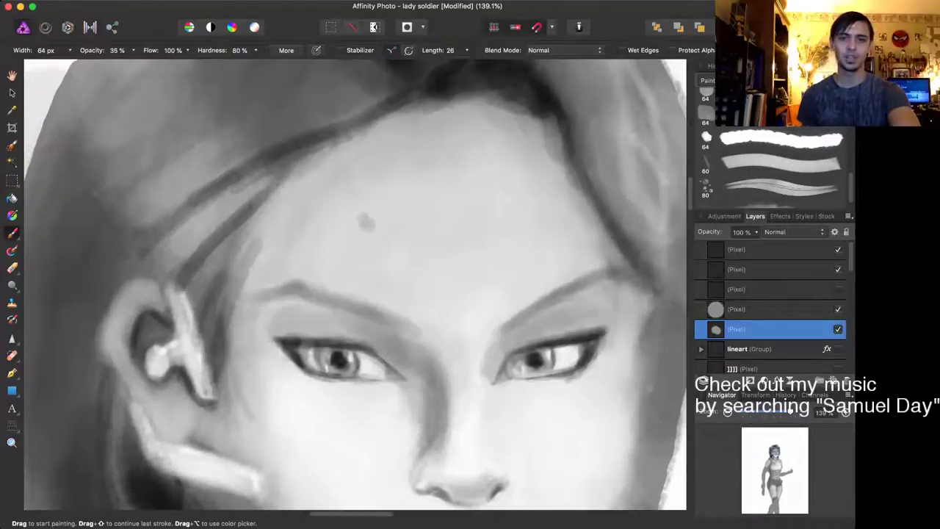
mouse_move(366, 222)
mouse_down()
mouse_move(355, 244)
mouse_move(395, 217)
mouse_move(381, 258)
mouse_move(407, 226)
mouse_move(415, 237)
mouse_move(421, 230)
mouse_move(433, 264)
mouse_up()
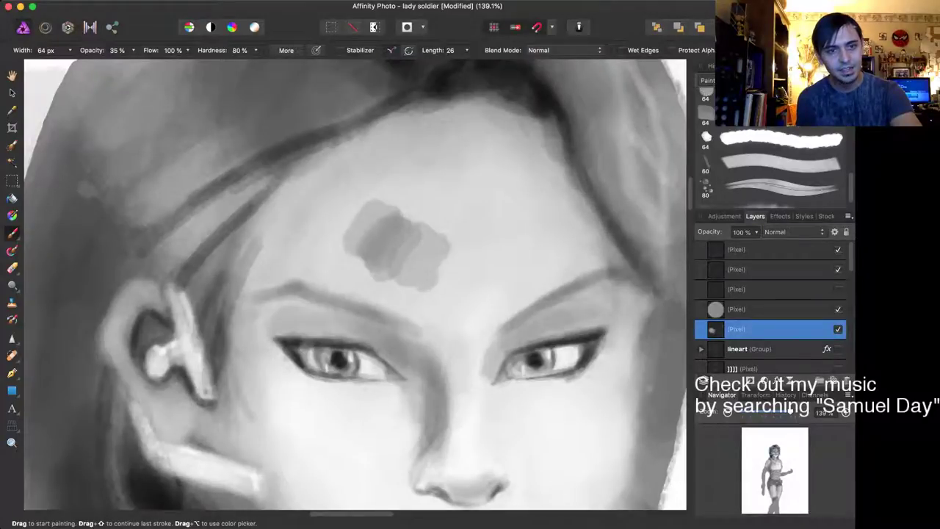
key(super+z)
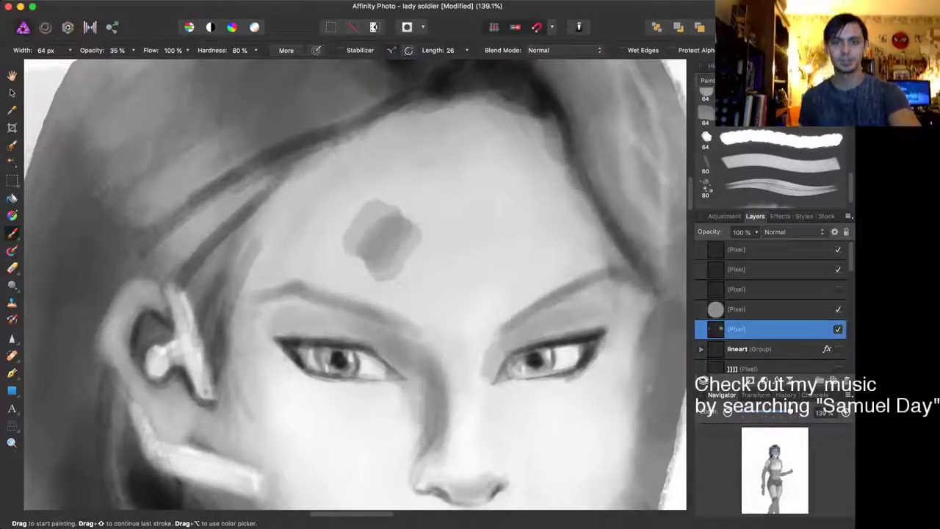
key(super+z)
key(super+z)
key(super+z)
key(super+z)
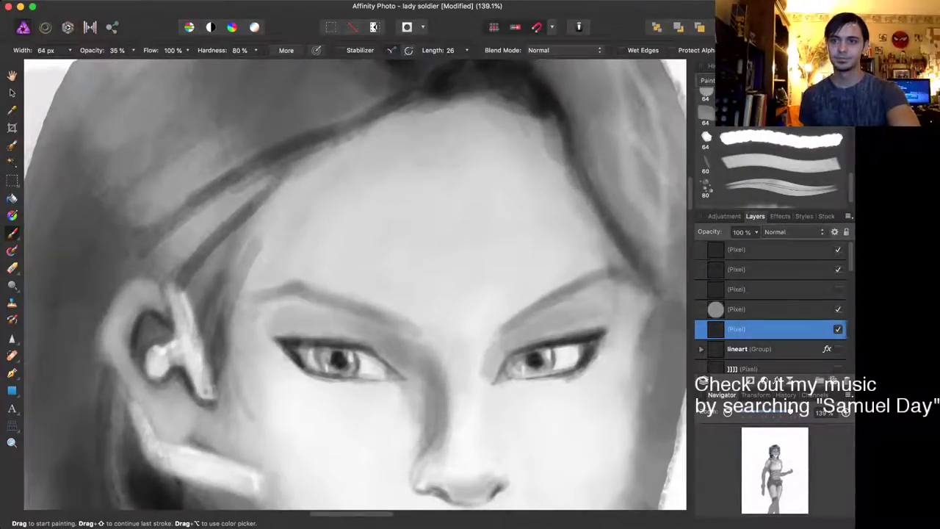
Step: Choose the soft cloudy 100 px brush with 4% flow, test it faintly on the forehead, and undo the strokes
scroll(771, 147, down, 2)
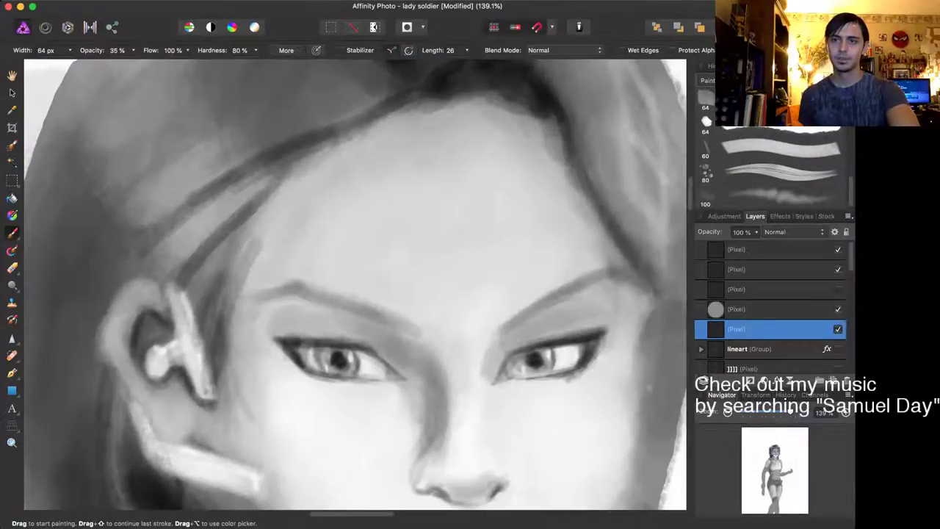
click(771, 196)
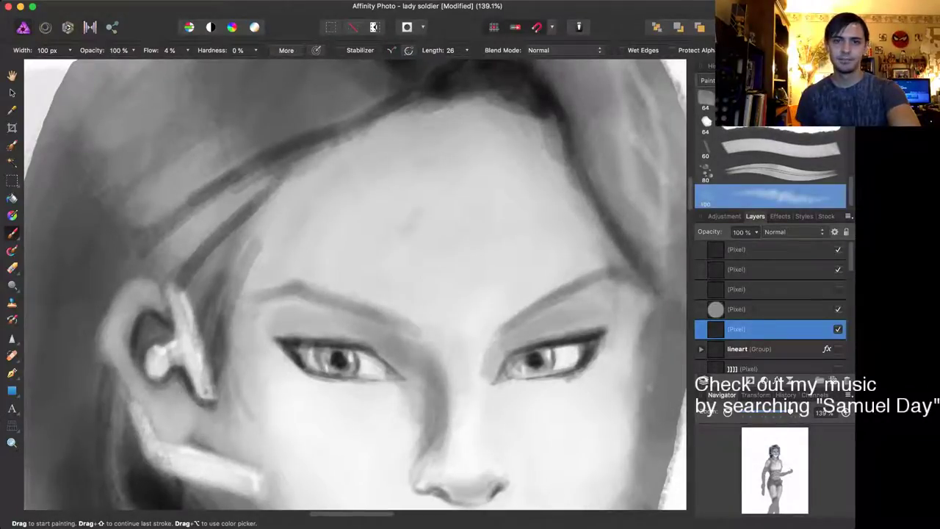
drag(421, 216, 412, 237)
key(super+z)
key(super+z)
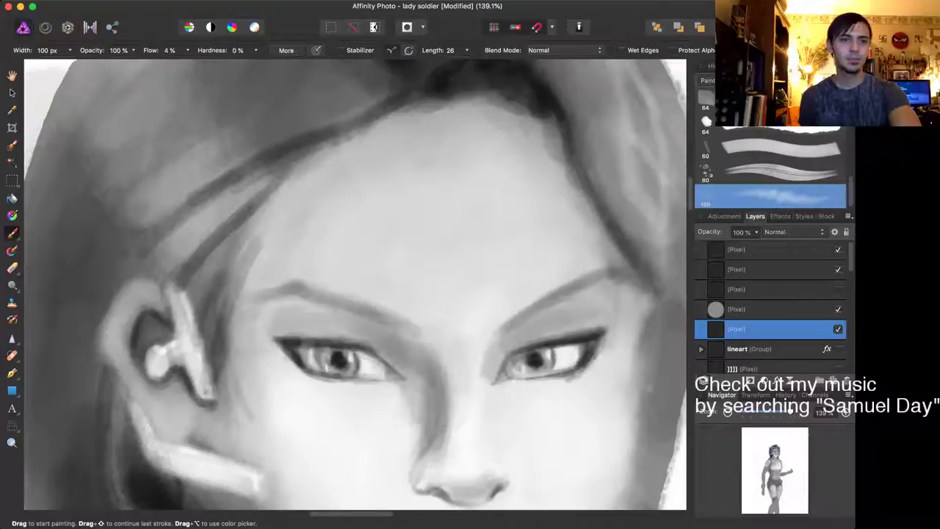
Step: Paint faint cloudy test strokes with the soft brush over the dark hair beside the ear, and undo them
mouse_move(87, 235)
mouse_down()
mouse_move(75, 257)
mouse_move(94, 280)
mouse_move(63, 272)
mouse_up()
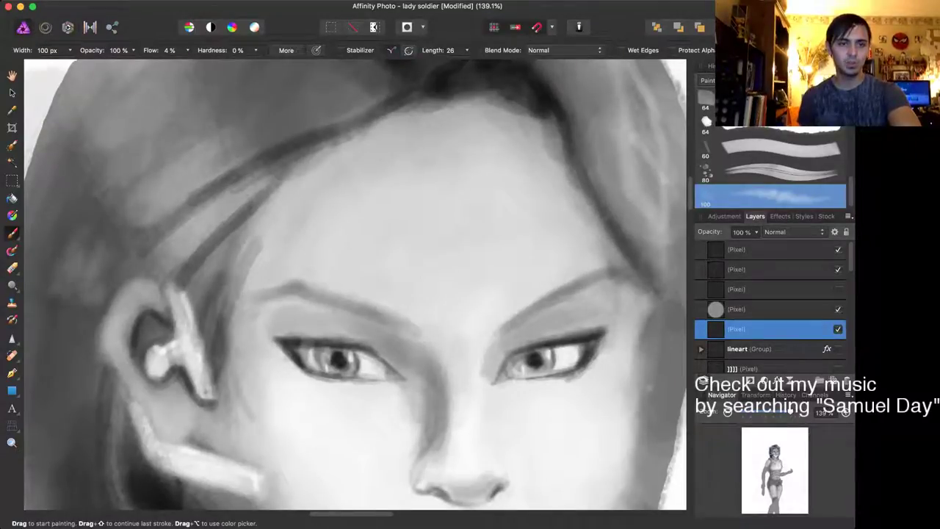
key(super+z)
key(super+z)
key(super+z)
key(super+z)
key(super+z)
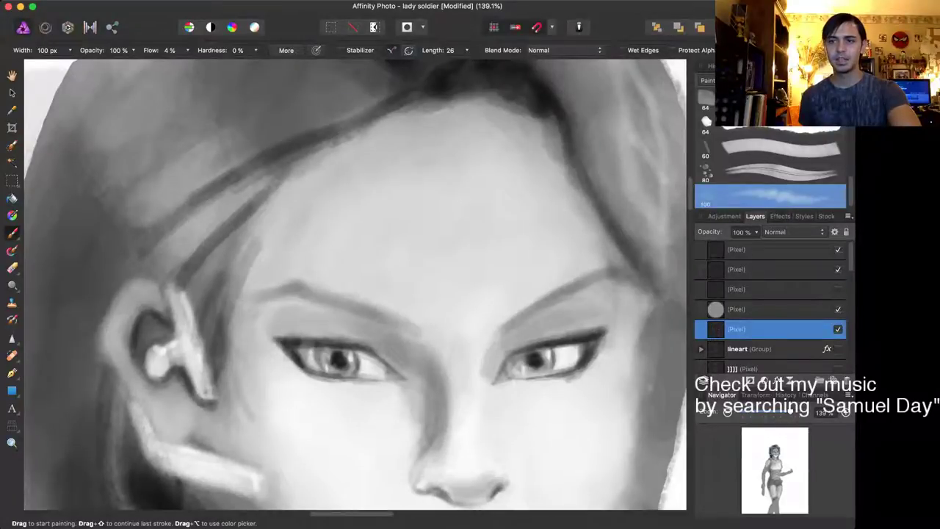
Step: Switch to the drawing brush presets, choose the textured 43 px brush with 50% flow, and enlarge its width to 86.5 px
scroll(771, 161, up, 5)
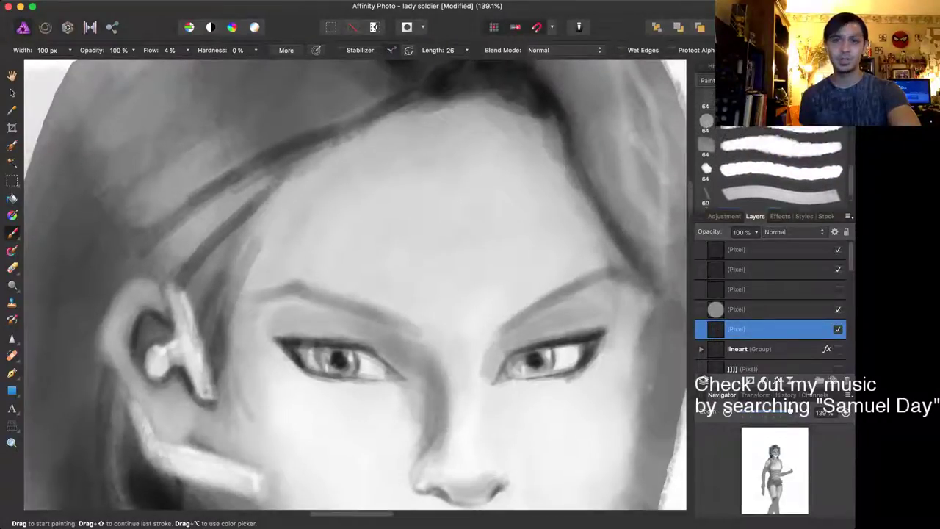
scroll(771, 162, up, 3)
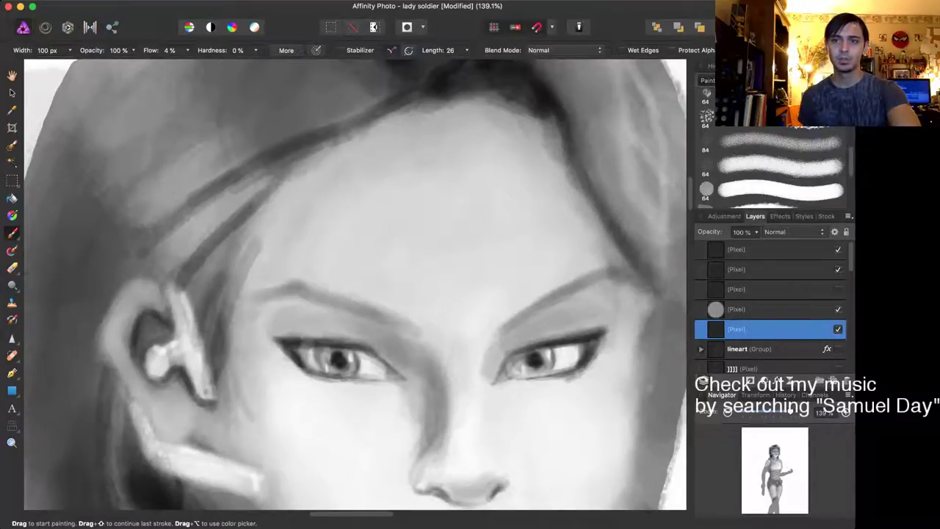
click(764, 81)
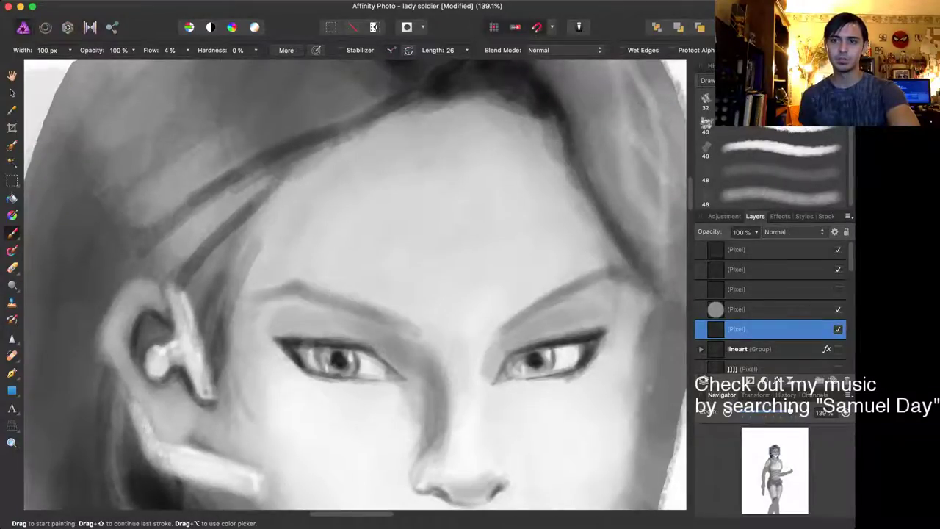
scroll(779, 165, up, 1)
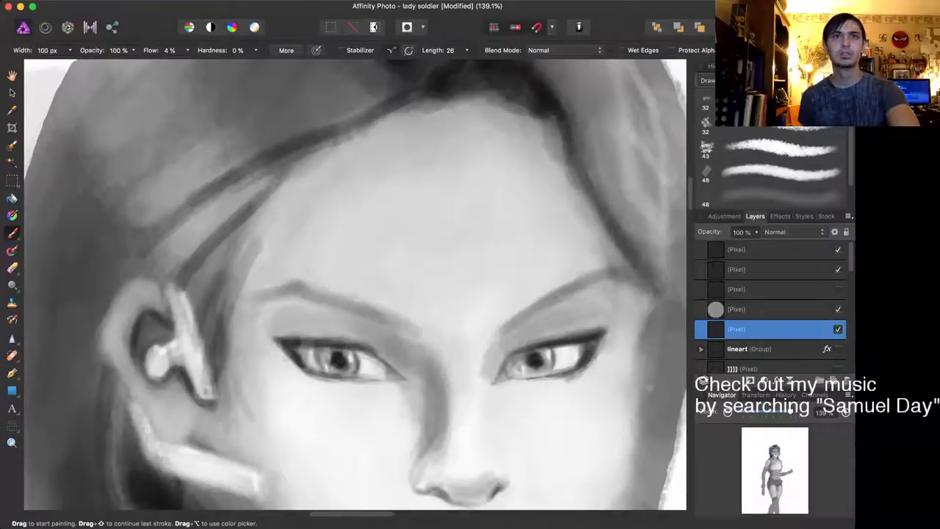
click(777, 148)
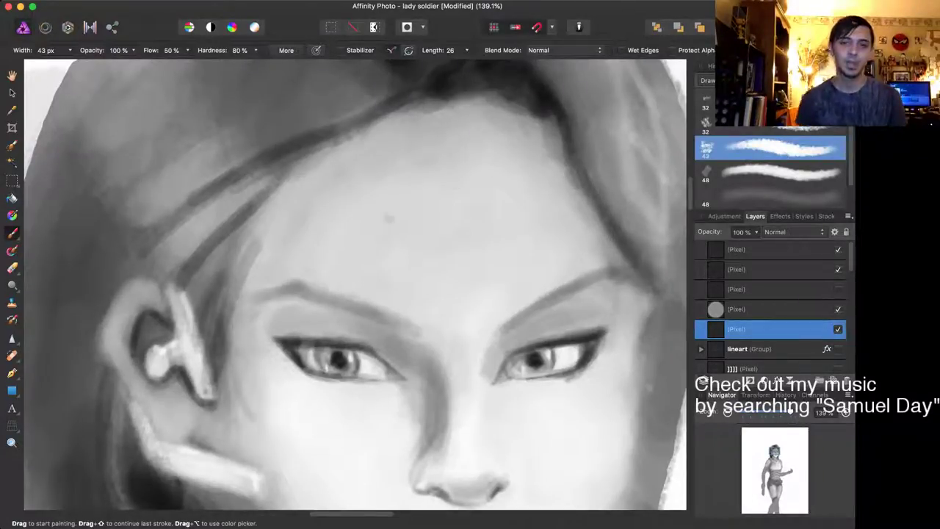
key(])
key(])
key(])
key(])
key(])
Step: Paint grey test patches on the forehead and hair with the textured drawing brush, and undo all the strokes
mouse_move(342, 242)
mouse_down()
mouse_move(360, 223)
mouse_move(356, 248)
mouse_move(372, 238)
mouse_up()
mouse_move(246, 109)
mouse_down()
mouse_move(263, 99)
mouse_move(277, 114)
mouse_up()
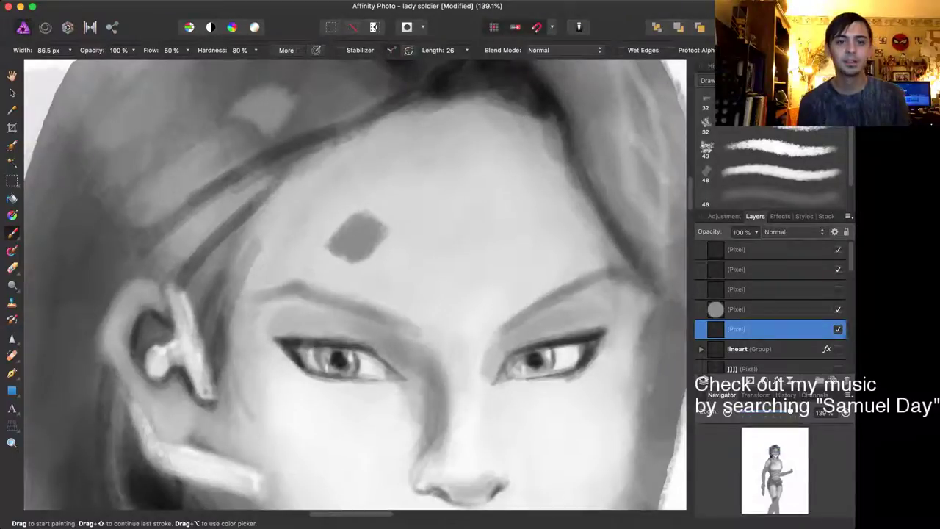
drag(511, 203, 507, 209)
key(super+z)
key(super+z)
key(super+z)
key(super+z)
key(super+z)
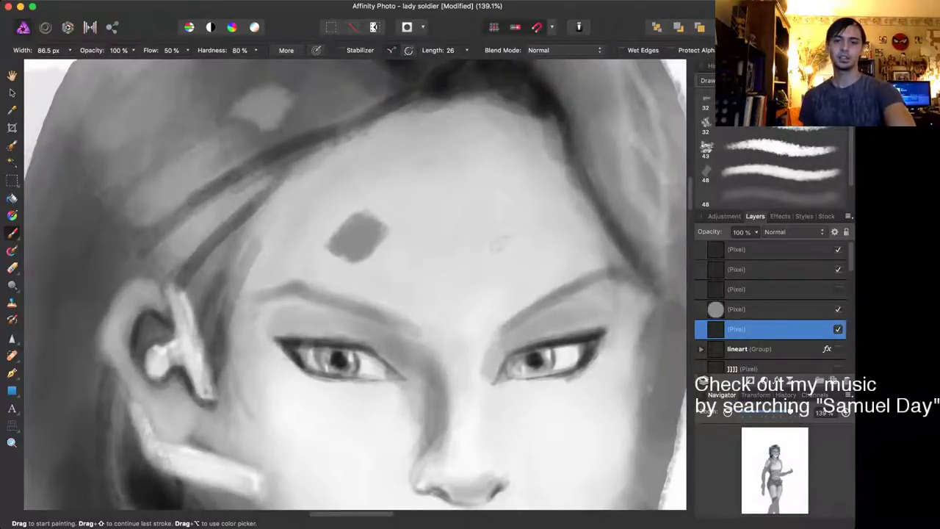
key(super+z)
key(super+z)
key(super+z)
key(super+z)
key(super+z)
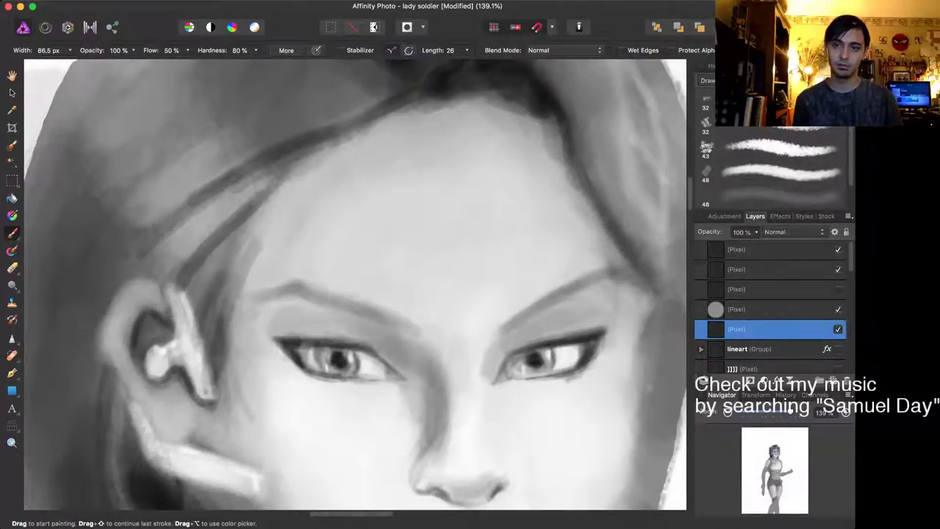
Step: Show the lineart group so the blue outlines overlay the painted figure
scroll(771, 309, down, 5)
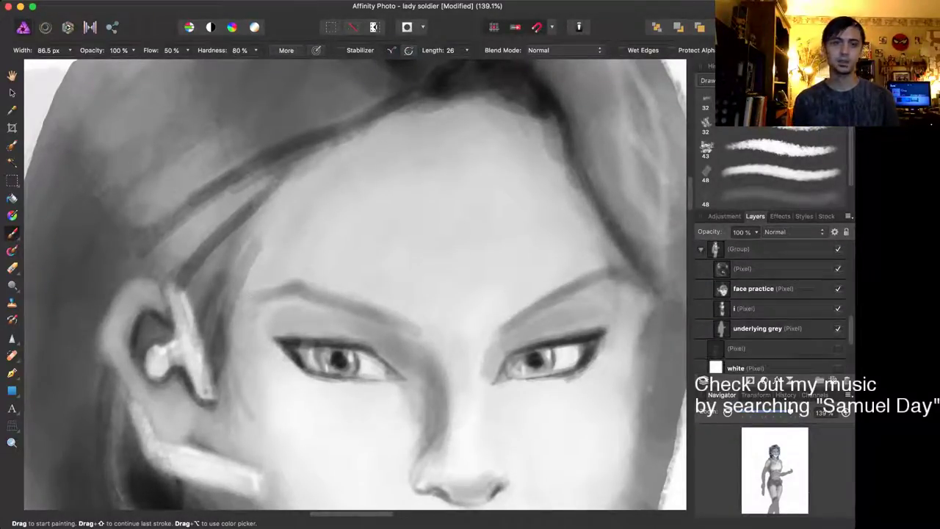
scroll(493, 358, down, 10)
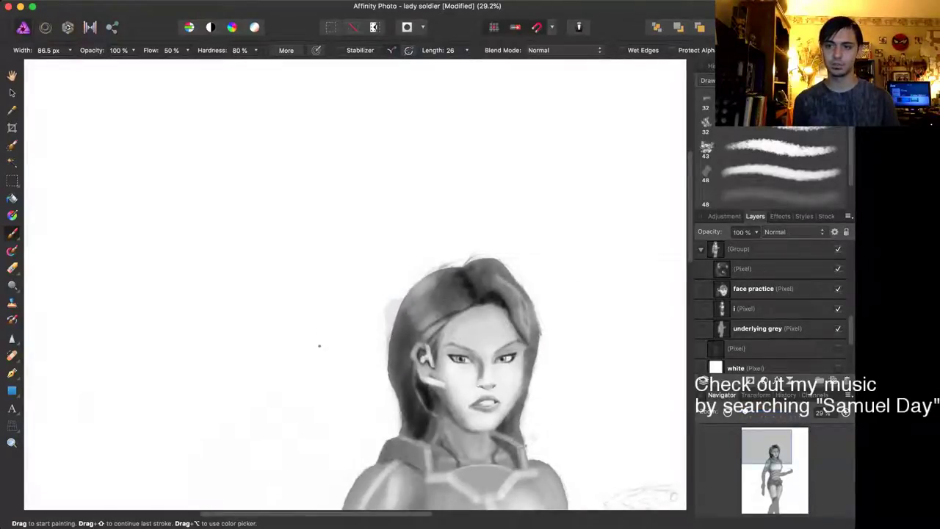
scroll(771, 308, up, 5)
click(772, 284)
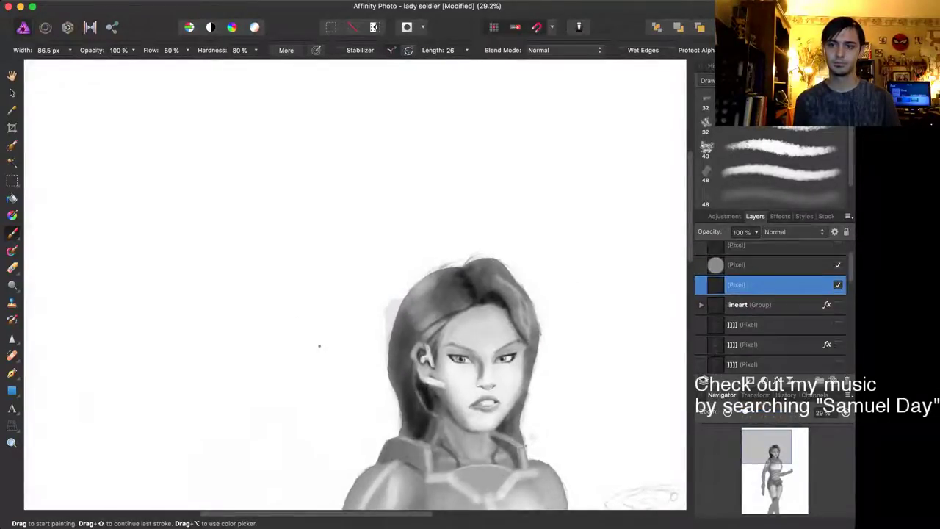
click(838, 304)
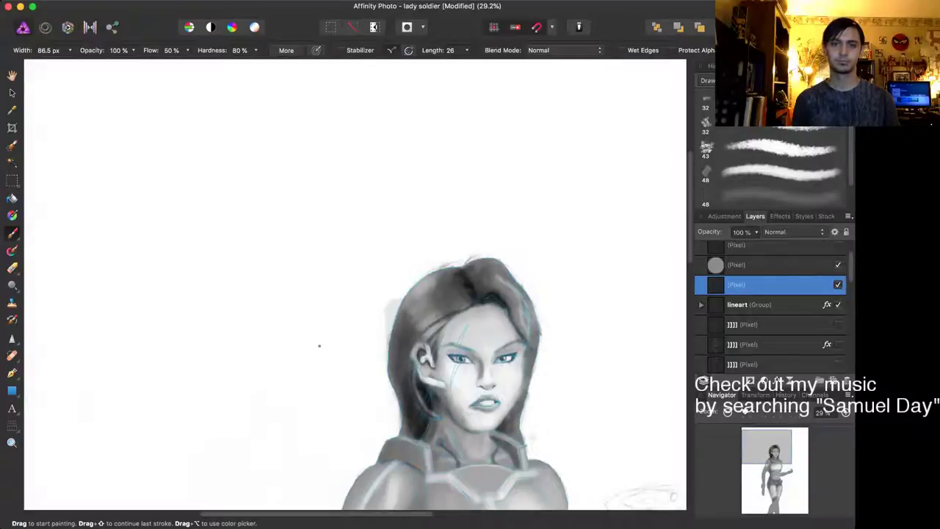
Step: Examine the blue line art against the shaded abdomen and belt, and enlarge the brush width to 131.5 px
scroll(356, 285, down, 5)
scroll(355, 284, down, 5)
scroll(355, 284, up, 5)
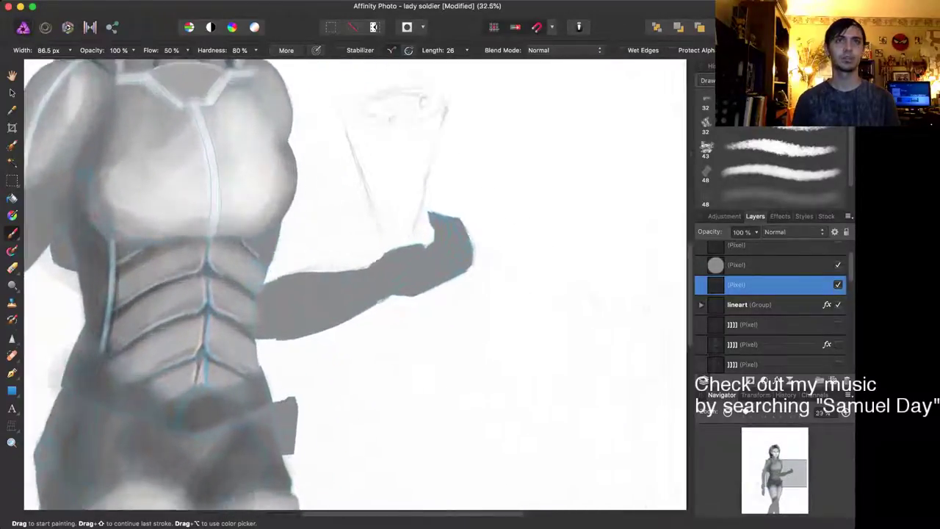
scroll(355, 285, left, 6)
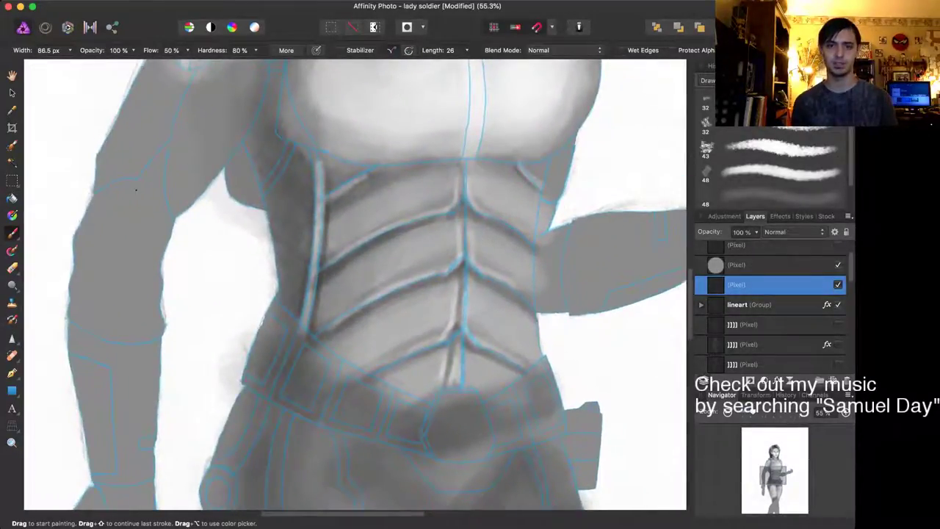
scroll(355, 284, up, 3)
key(bracketright)
key(bracketright)
key(bracketright)
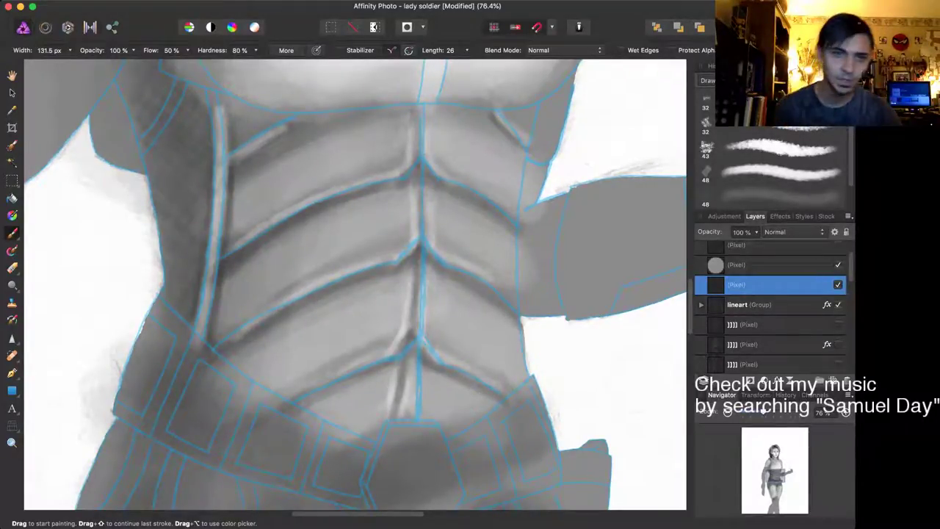
scroll(400, 342, down, 8)
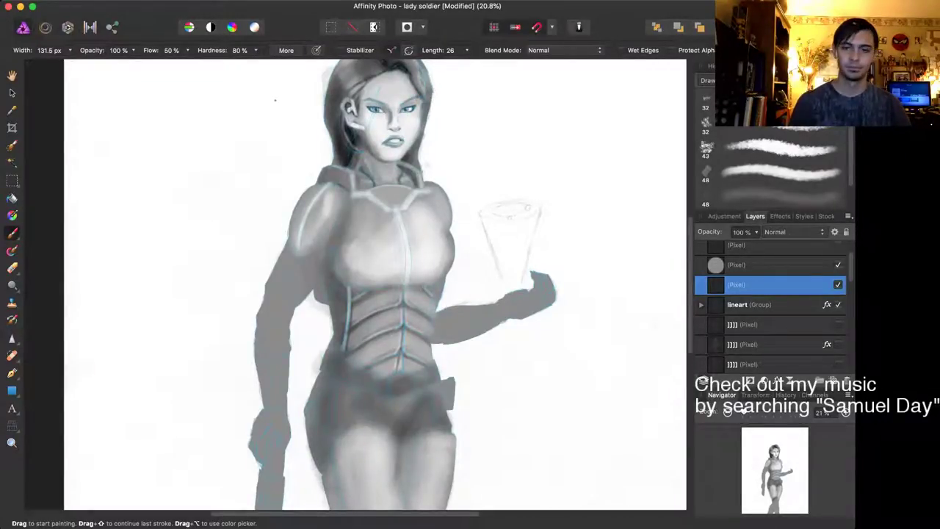
Step: Select the pixel layer named "i" inside the painted figure's group, just above the underlying grey layer
scroll(384, 343, up, 5)
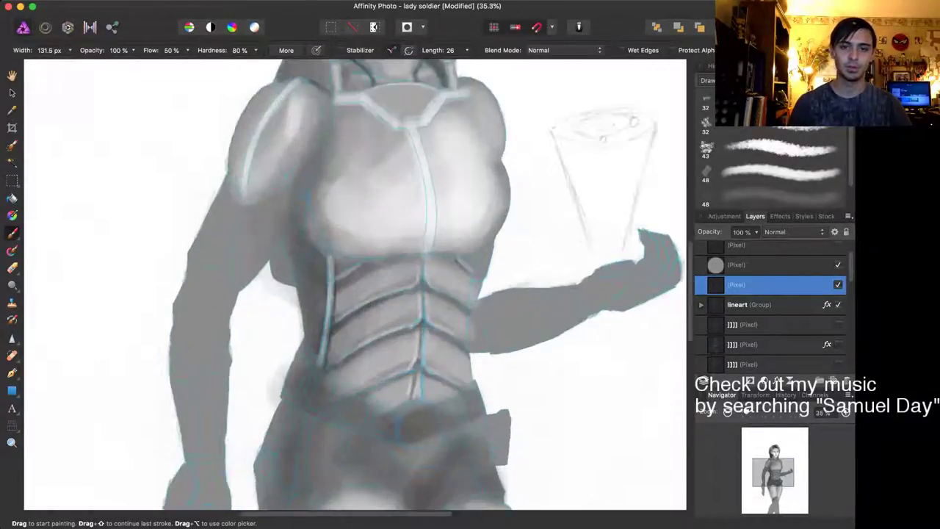
scroll(355, 285, right, 2)
scroll(356, 284, down, 1)
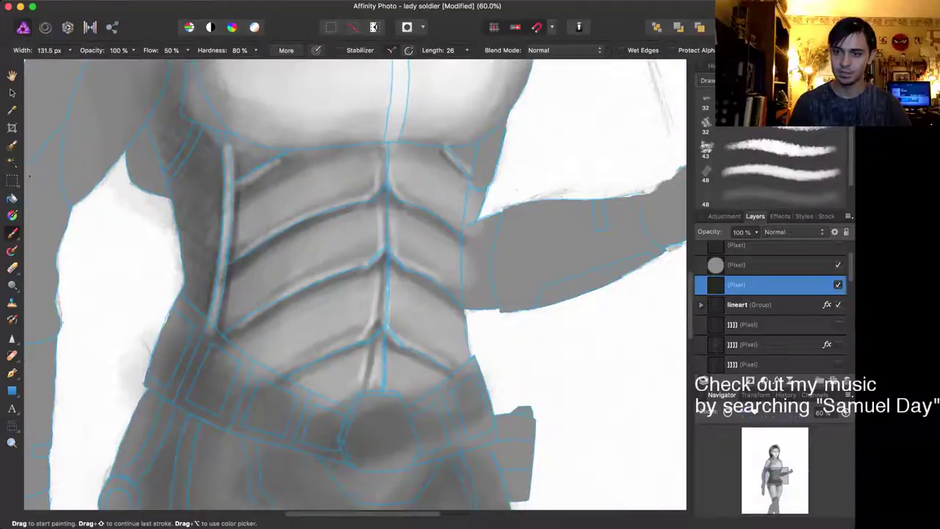
click(701, 304)
click(701, 305)
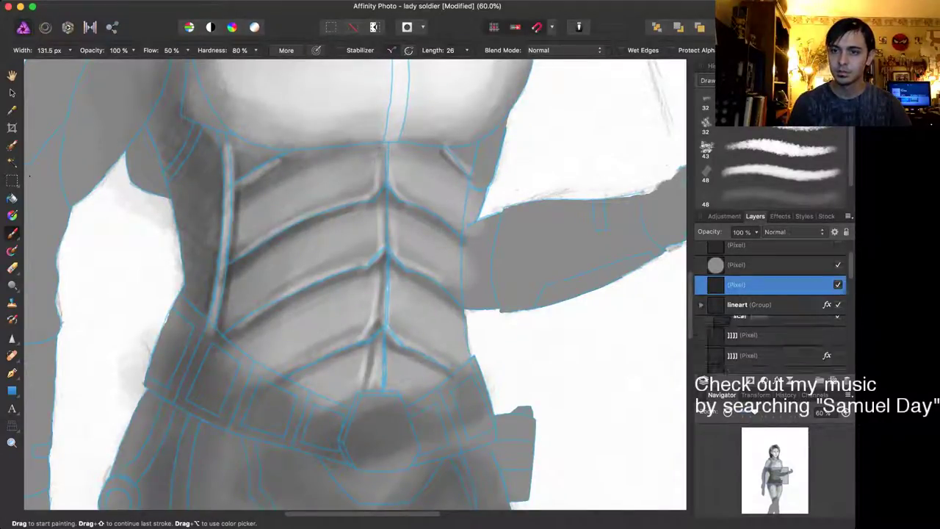
click(701, 305)
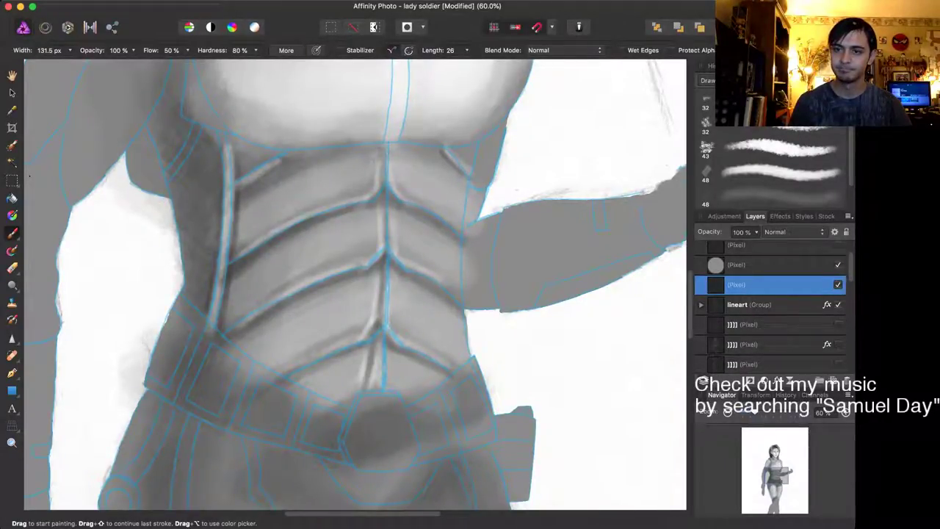
scroll(771, 309, down, 3)
scroll(771, 308, down, 5)
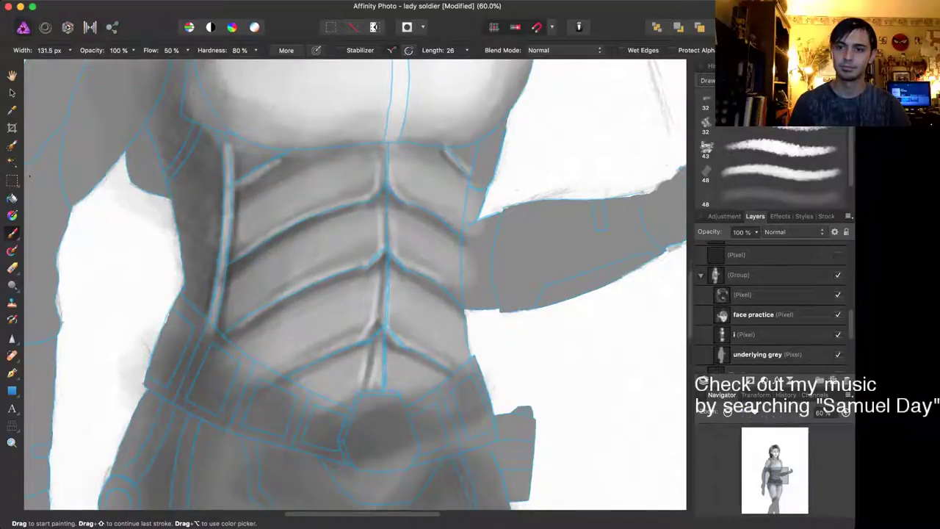
click(771, 334)
Step: Set up the brush for smoothing the abdomen with the Greys swatches displayed, 26% opacity and a 264.6 px width
key(i)
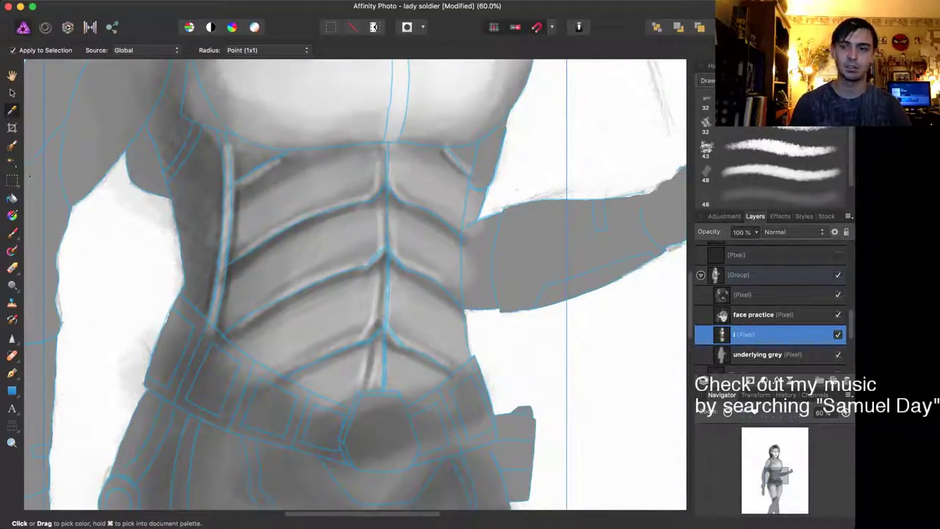
key(b)
key(bracketright)
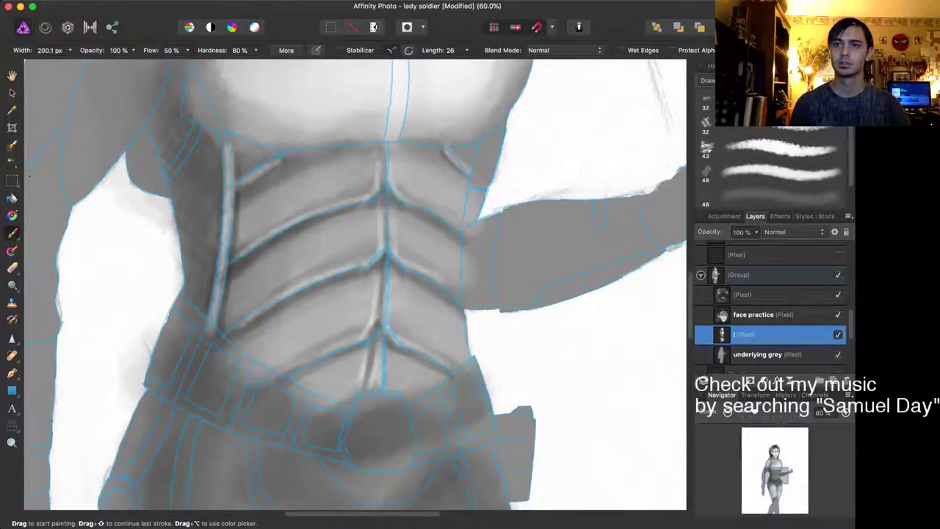
click(783, 66)
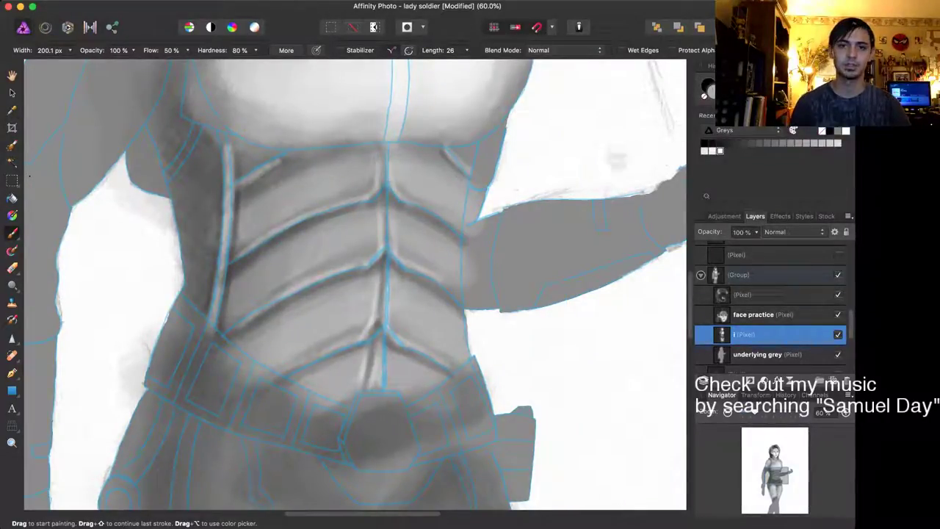
mouse_move(380, 229)
mouse_down()
mouse_move(363, 266)
mouse_move(387, 264)
mouse_move(358, 270)
mouse_up()
key(3)
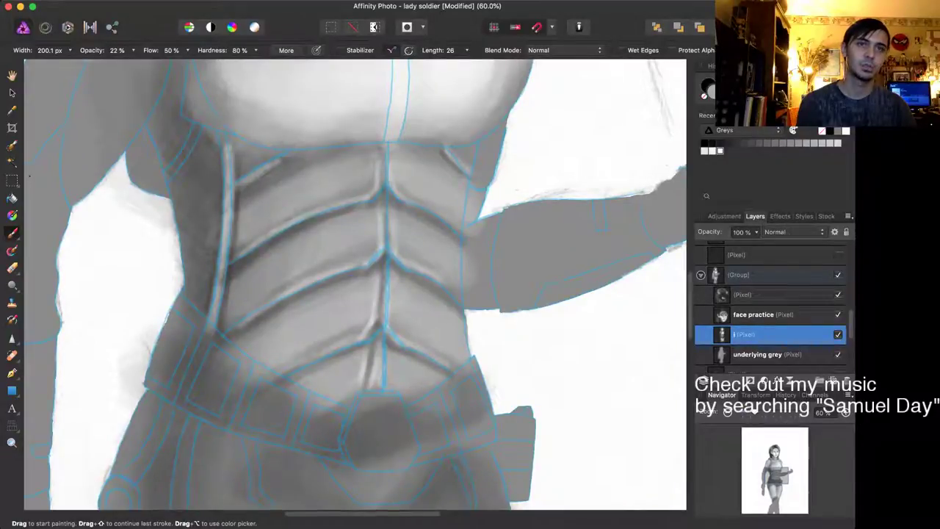
key(2)
key(6)
key(])
key(])
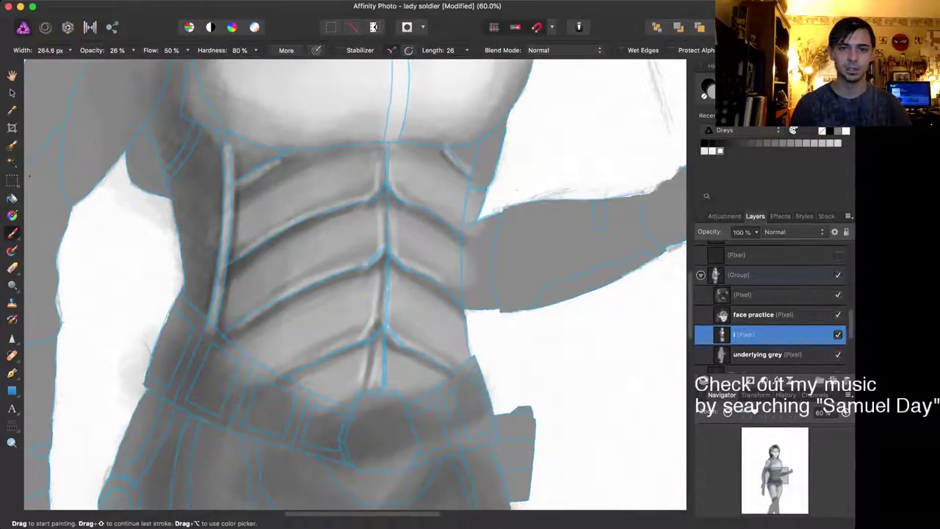
Step: Paint grey over the outer ends of the abdomen creases beside the vertical side strip, raising the brush opacity to 31%
drag(360, 272, 244, 337)
mouse_move(266, 249)
mouse_down()
mouse_move(249, 318)
mouse_move(256, 255)
mouse_move(234, 336)
mouse_move(244, 261)
mouse_up()
drag(268, 182, 247, 202)
mouse_move(259, 161)
mouse_down()
mouse_move(238, 178)
mouse_move(260, 186)
mouse_up()
drag(133, 51, 137, 51)
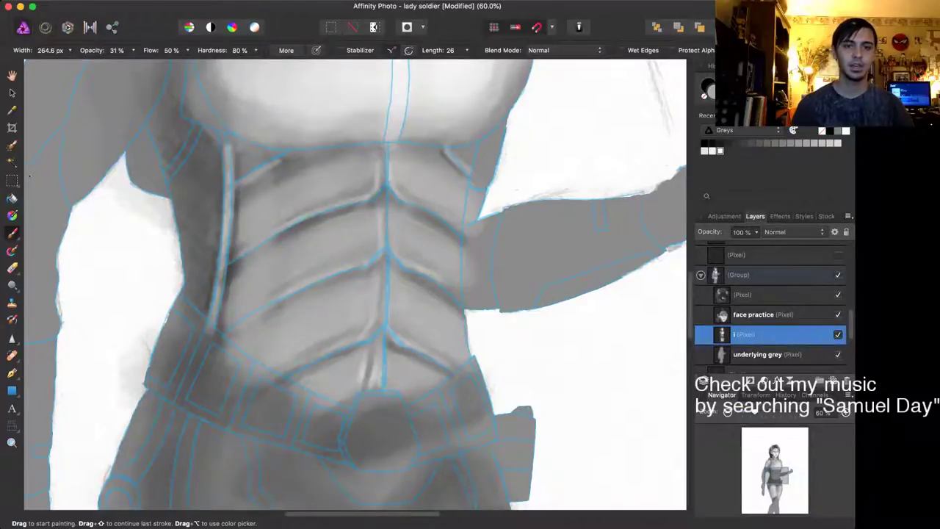
drag(256, 180, 250, 196)
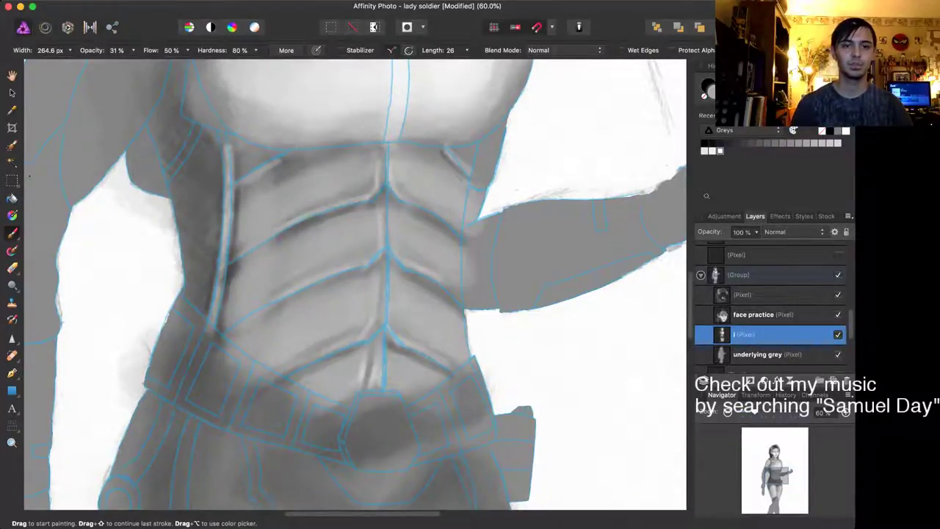
drag(240, 254, 237, 269)
mouse_move(229, 344)
mouse_down()
mouse_move(236, 369)
mouse_move(286, 378)
mouse_up()
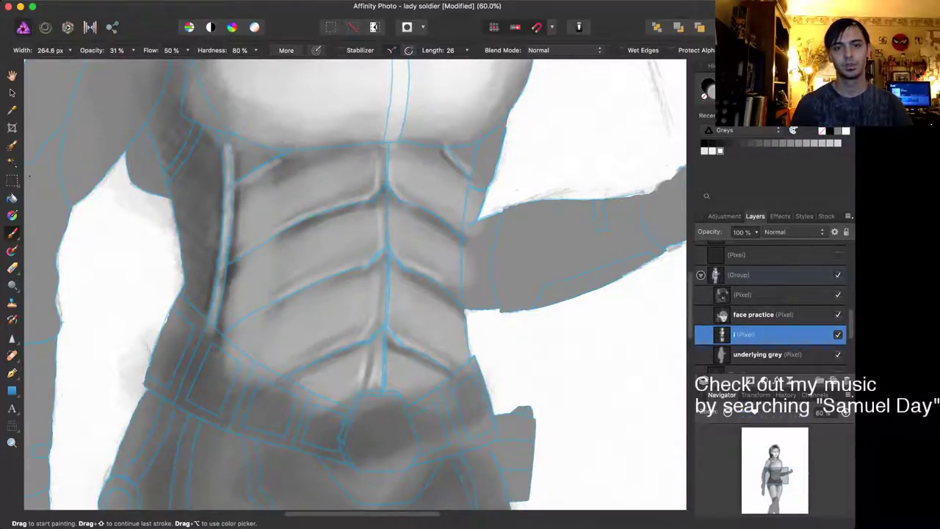
Step: Paint out the dark creases between the side strip and the abdomen's centre line, and soften the belt's upper edge
drag(358, 207, 286, 236)
drag(376, 196, 279, 241)
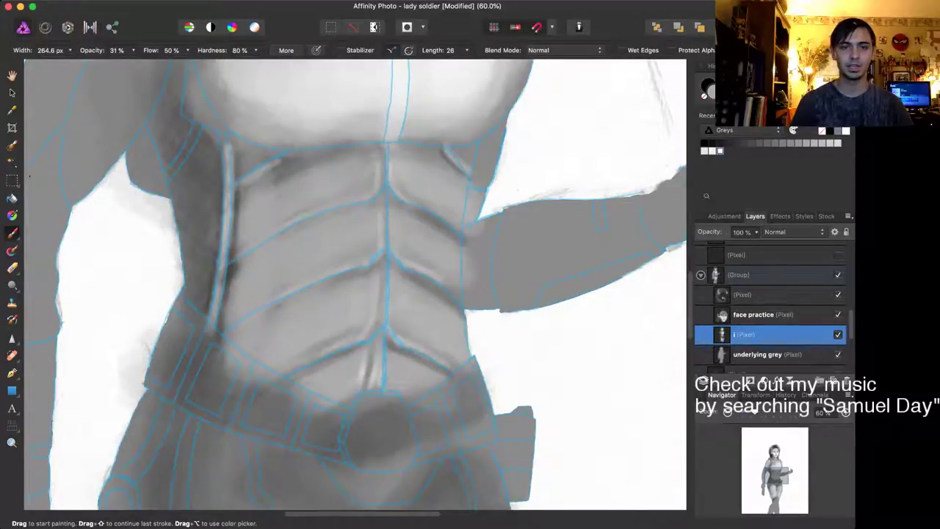
drag(330, 285, 274, 309)
drag(357, 345, 309, 368)
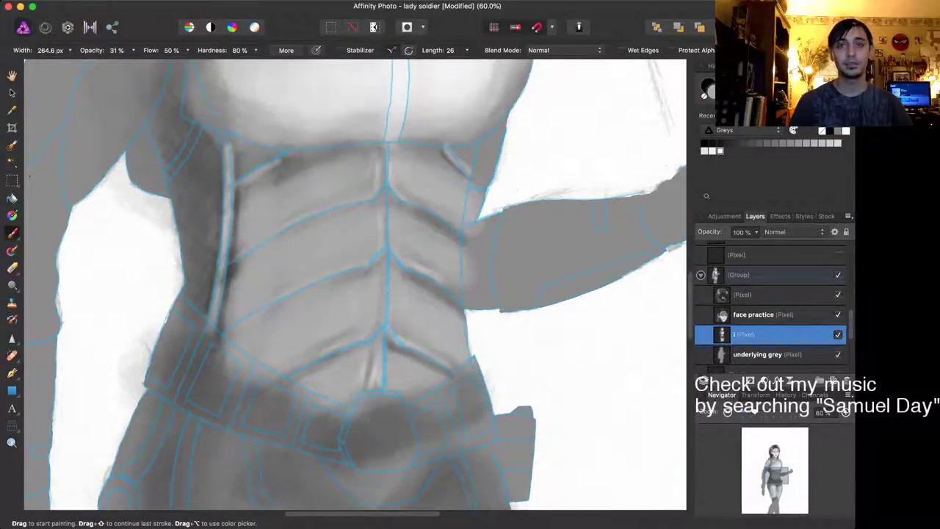
drag(322, 401, 340, 413)
drag(276, 383, 297, 406)
drag(385, 396, 378, 408)
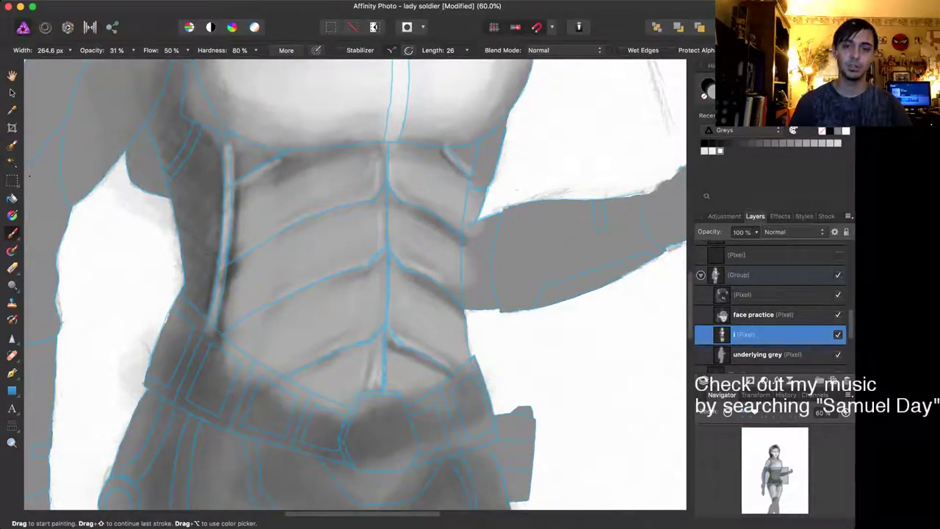
Step: Cover the lower creases on the abdomen half nearest the raised forearm and blend the area above the belt buckle
drag(412, 274, 404, 279)
drag(415, 341, 388, 358)
drag(432, 272, 417, 291)
drag(445, 365, 435, 375)
drag(439, 293, 453, 303)
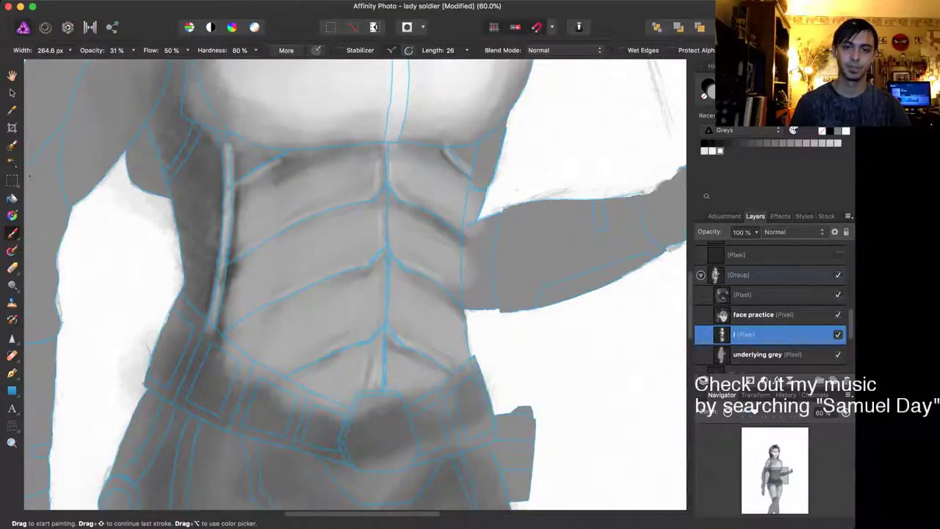
drag(387, 342, 400, 352)
drag(401, 401, 391, 409)
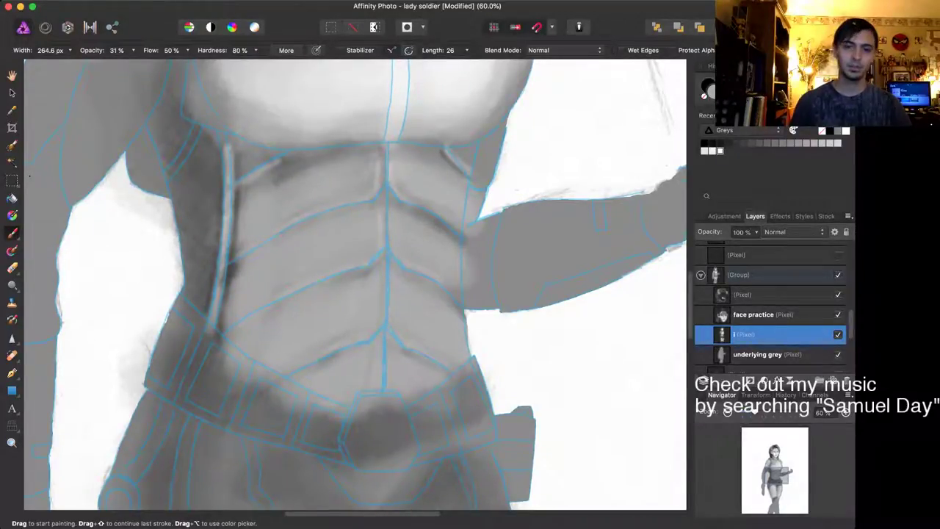
Step: Smooth the remaining upper abdomen creases with grey, reducing the brush width to 191.2 px for the highlight below the chest
mouse_move(297, 169)
mouse_down()
mouse_move(277, 183)
mouse_move(275, 169)
mouse_move(238, 170)
mouse_move(237, 216)
mouse_up()
drag(236, 260, 230, 281)
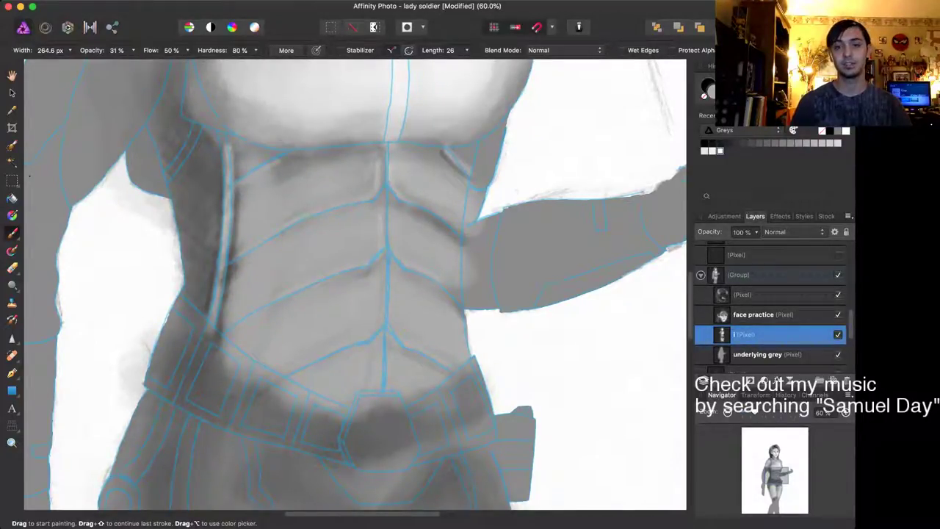
drag(414, 213, 458, 237)
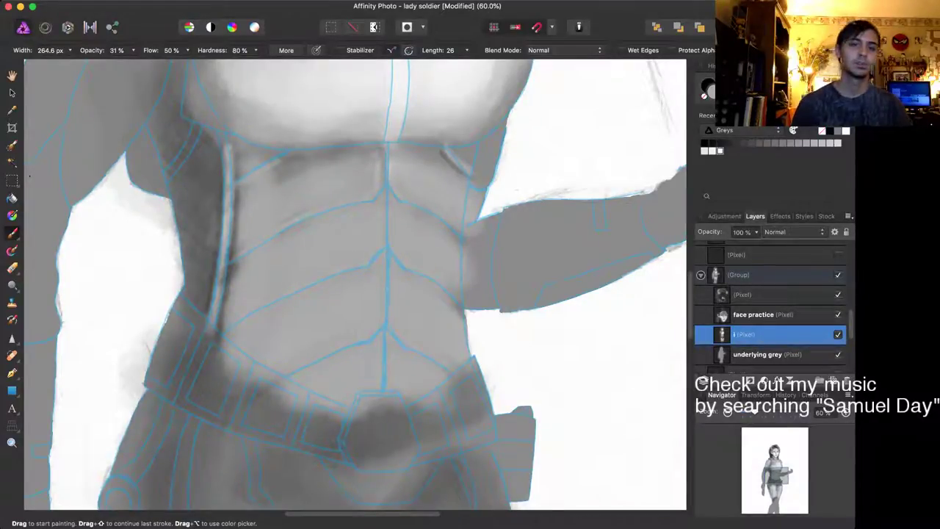
key(bracketleft)
key(bracketleft)
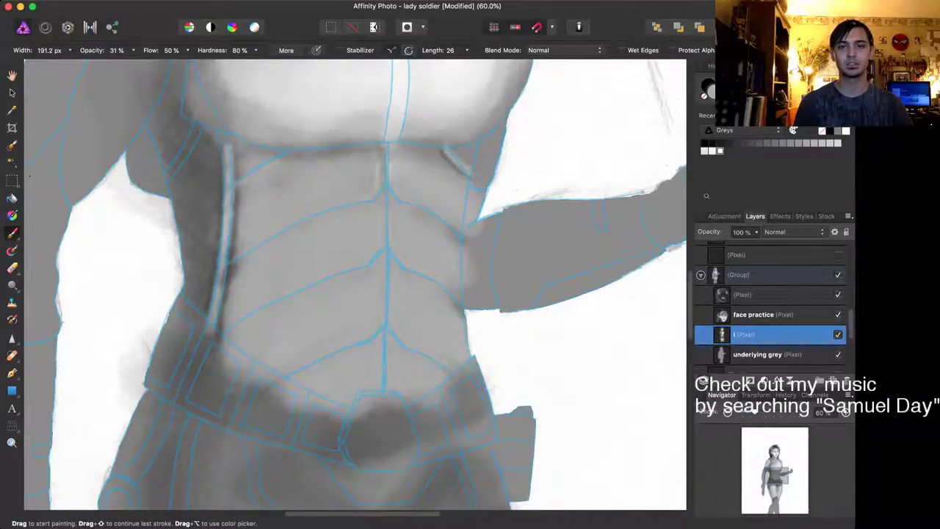
mouse_move(449, 162)
mouse_down()
mouse_move(464, 175)
mouse_move(448, 160)
mouse_up()
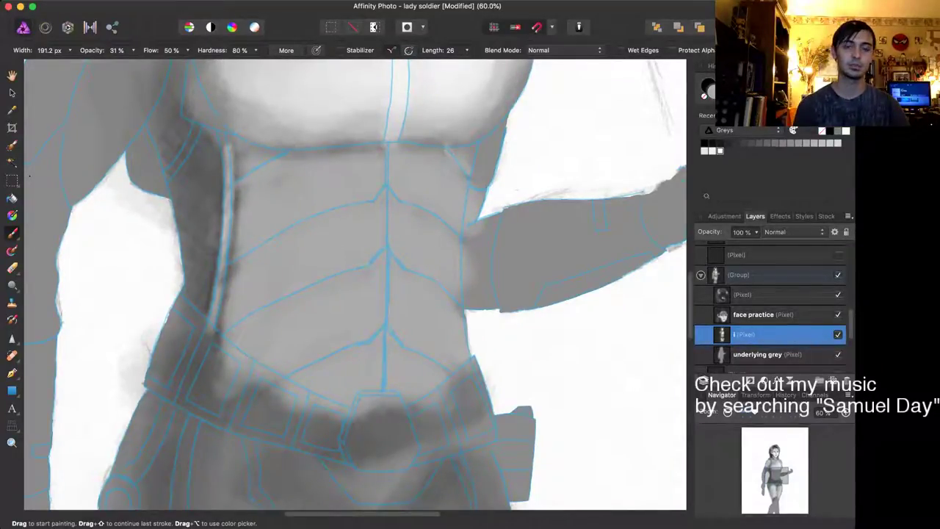
Step: Examine the smoothed abdomen against the face, chest and legs of the whole figure
scroll(355, 284, up, 10)
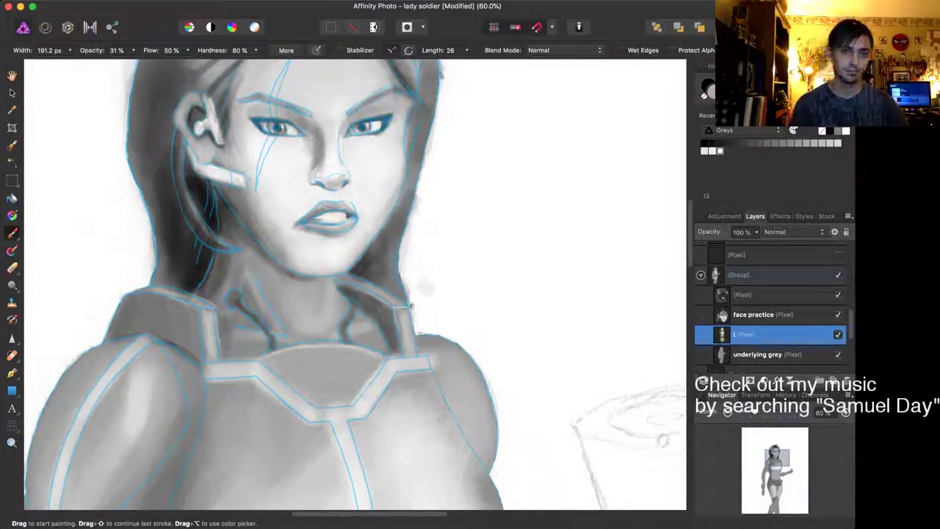
scroll(355, 284, down, 3)
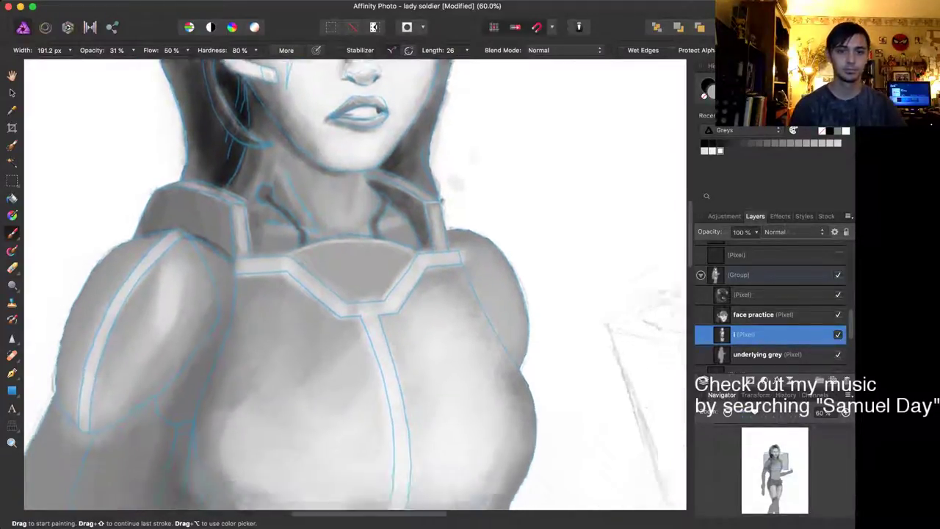
scroll(355, 285, down, 10)
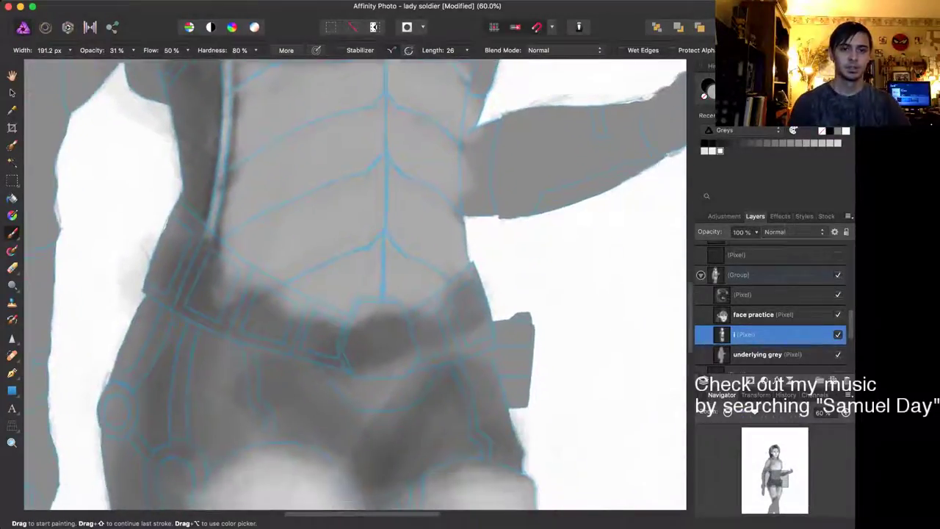
scroll(354, 284, down, 8)
scroll(355, 284, down, 3)
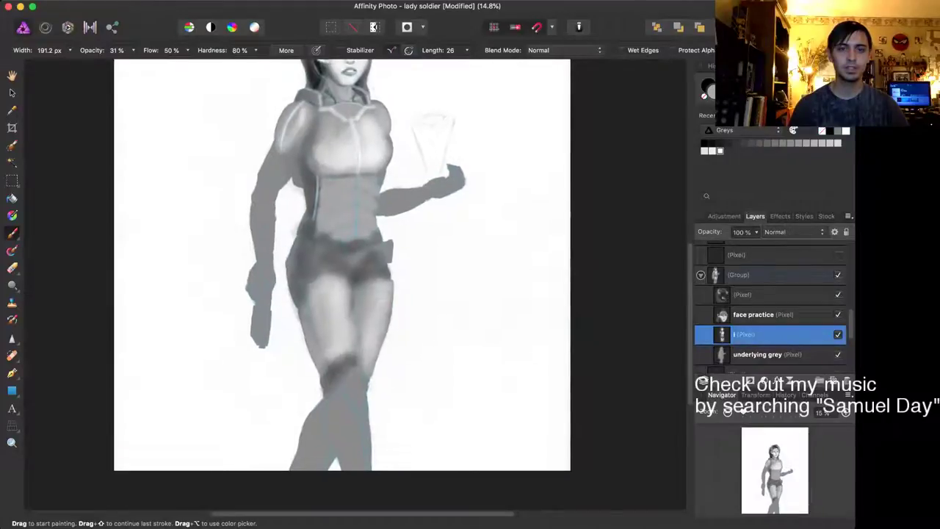
scroll(319, 223, up, 8)
scroll(319, 223, up, 6)
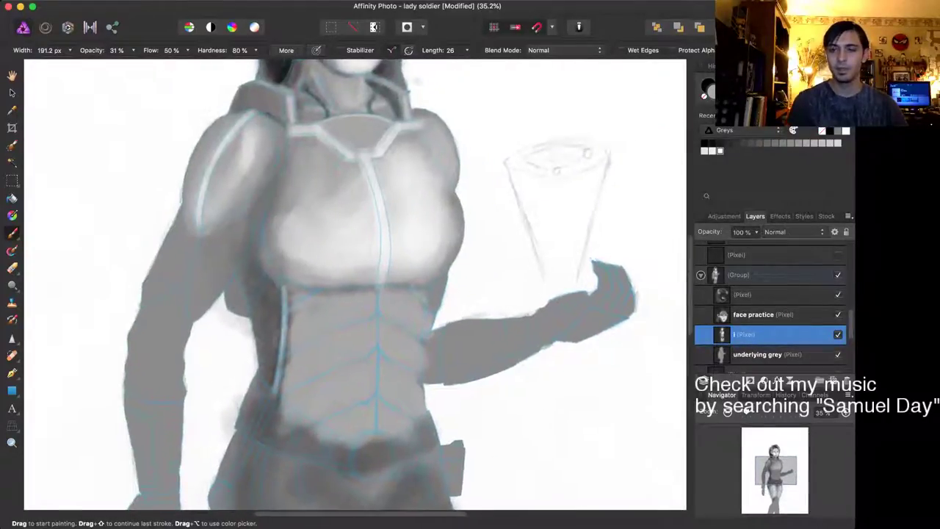
Step: Check the topmost pixel layer in the figure group by toggling its visibility, and add a new pixel layer above it
click(764, 296)
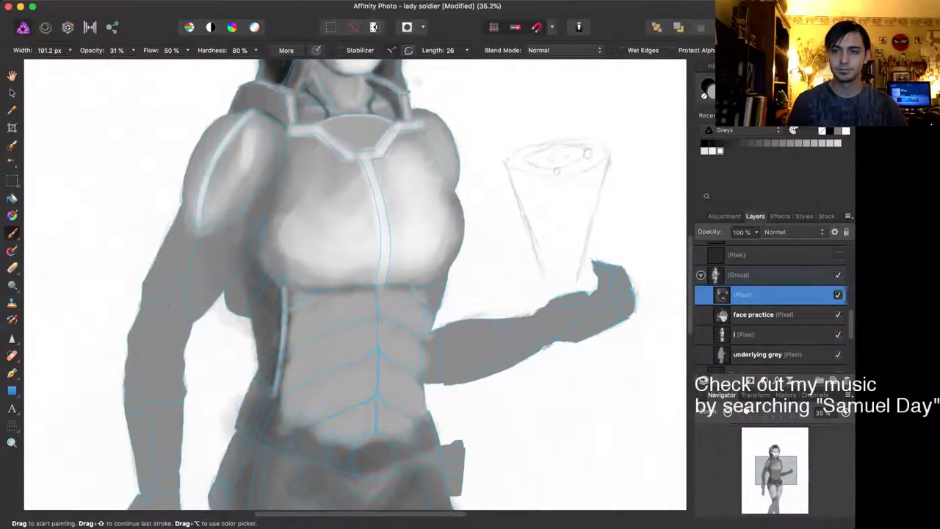
click(838, 295)
click(838, 294)
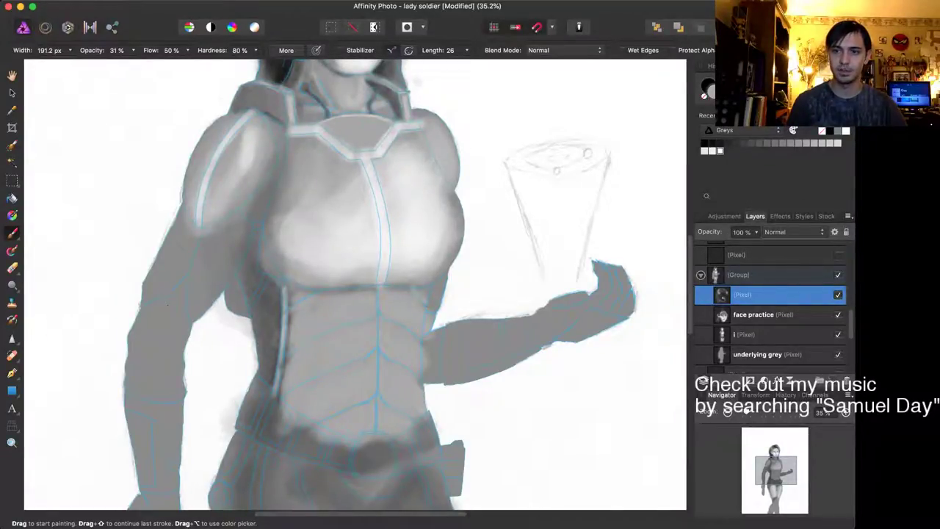
key(super+shift+n)
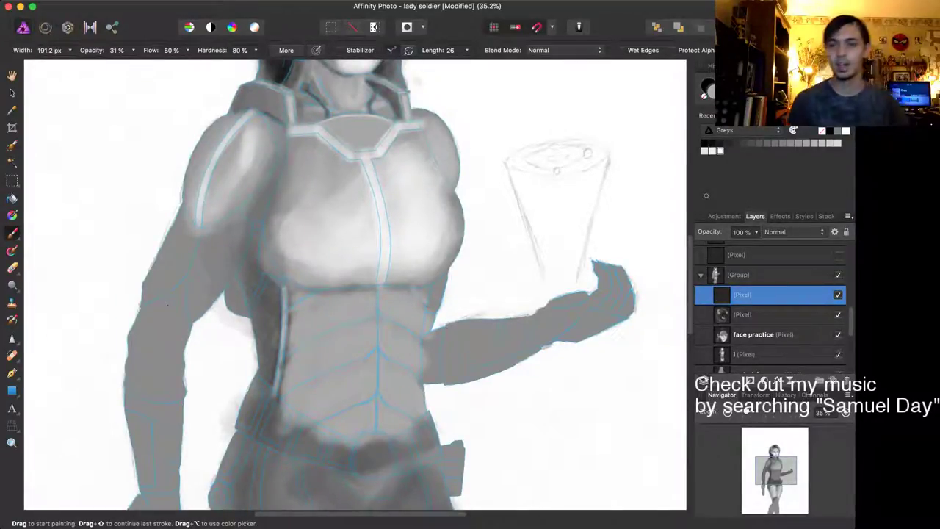
Step: Show the white layer above the pencil lines to hide the sketch, and reopen the figure group at its new layer
click(701, 274)
click(838, 275)
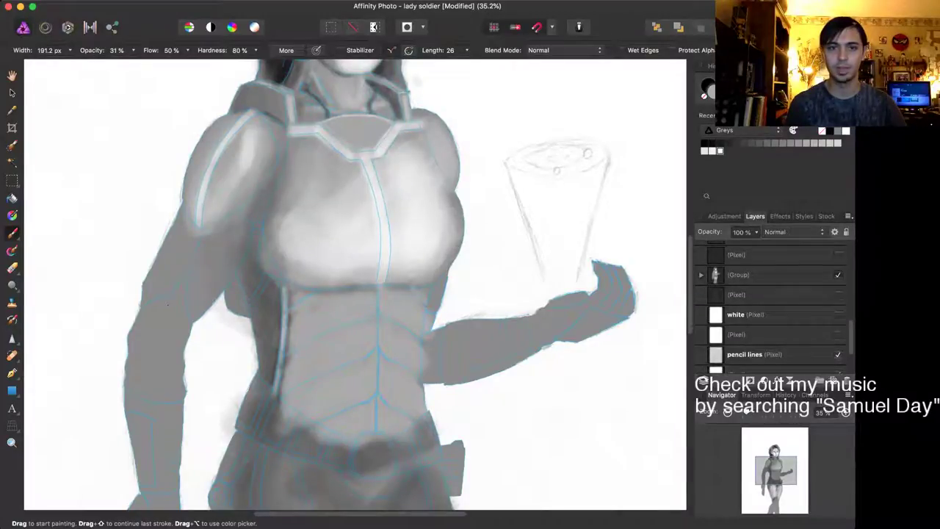
click(838, 274)
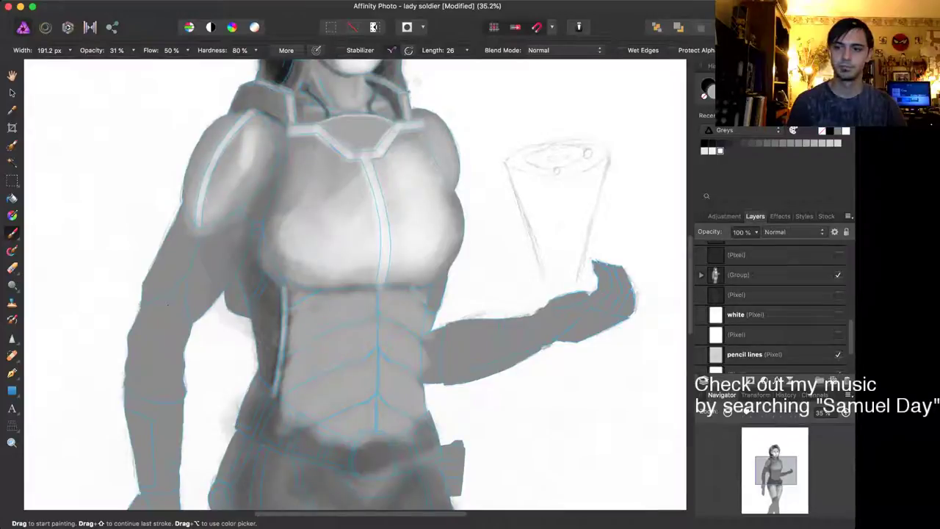
click(838, 315)
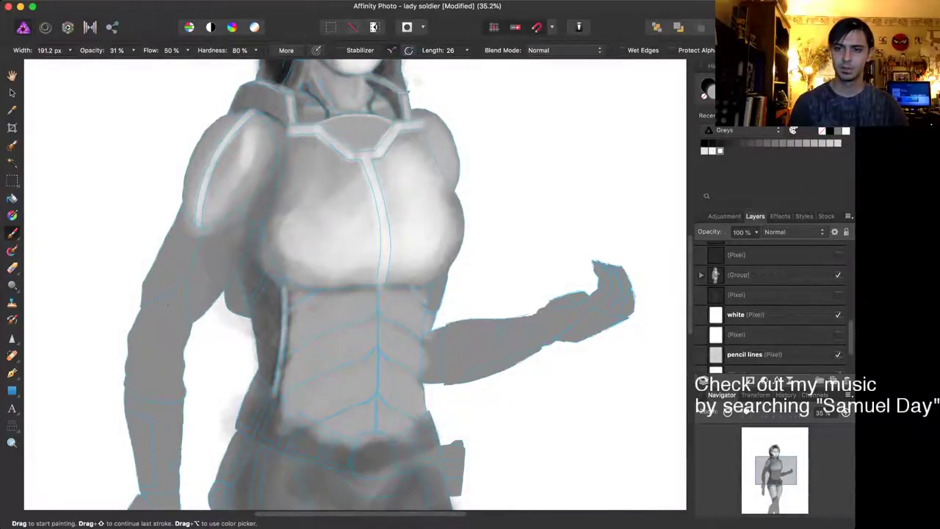
scroll(772, 309, down, 1)
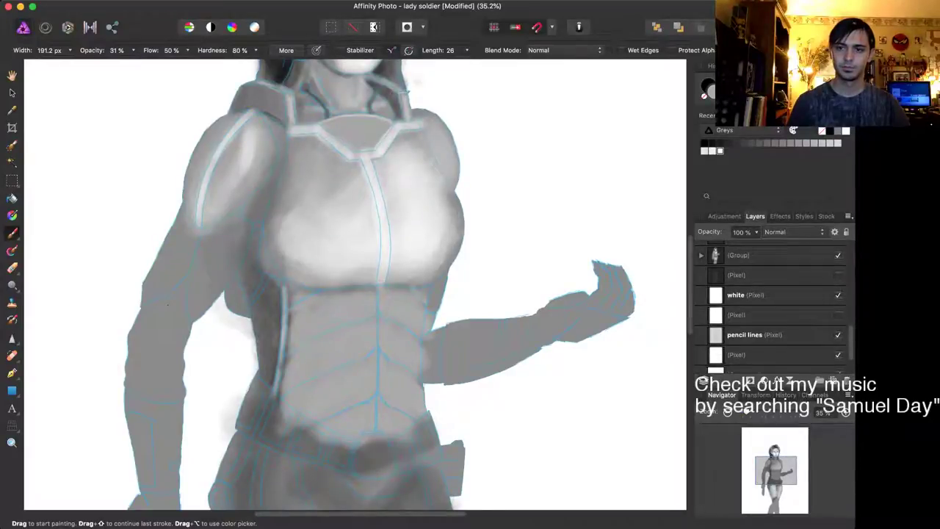
click(701, 255)
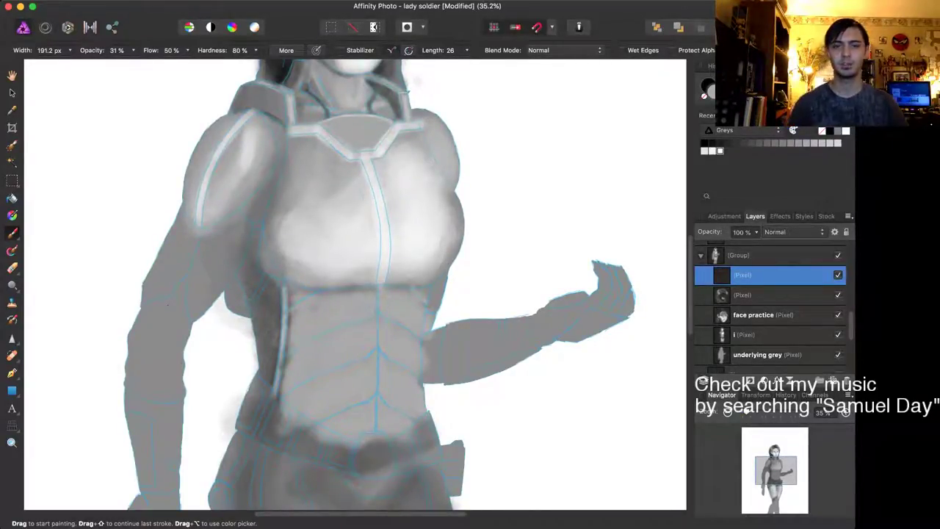
Step: Paint a light grey highlight on the inner upper arm section below the shoulder pad with a 241.6 px brush
click(830, 143)
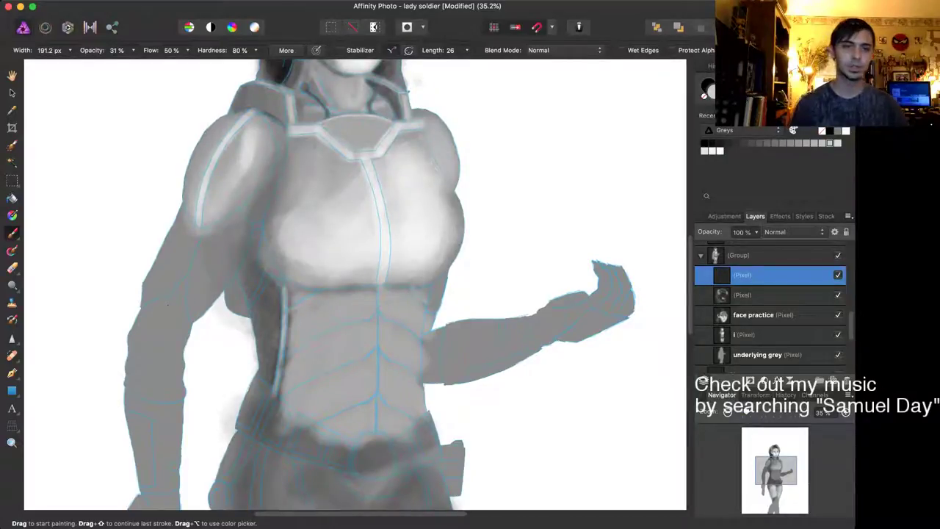
key(bracketright)
key(bracketright)
key(bracketright)
key(bracketright)
key(bracketright)
key(bracketleft)
key(bracketleft)
key(bracketleft)
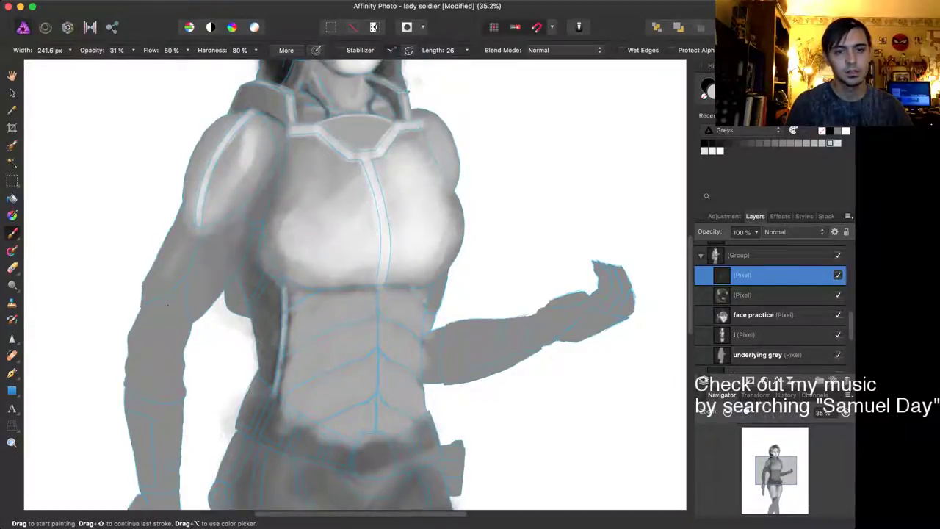
mouse_move(209, 251)
mouse_down()
mouse_move(196, 310)
mouse_move(248, 226)
mouse_up()
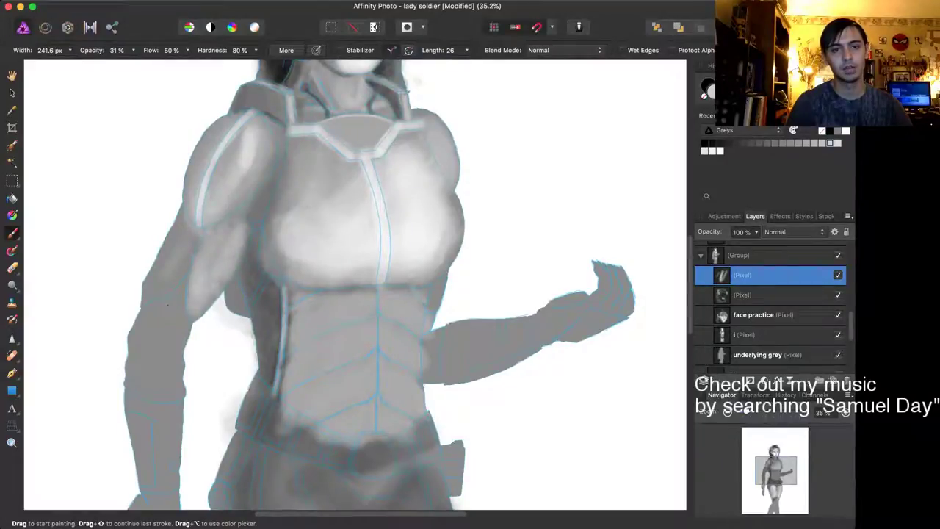
Step: Lighten the outer upper arm section, narrowing the brush to reach its pointed lower edge at the elbow
mouse_move(225, 287)
mouse_down()
mouse_move(206, 298)
mouse_move(235, 217)
mouse_move(169, 280)
mouse_move(177, 270)
mouse_up()
key(bracketright)
key(bracketright)
key(bracketleft)
key(bracketleft)
key(bracketleft)
key(bracketleft)
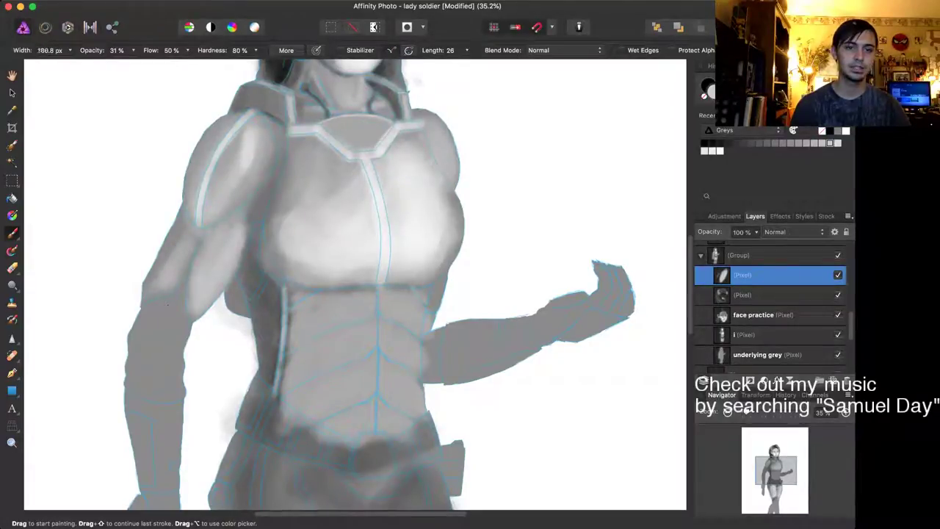
key(bracketleft)
key(bracketleft)
key(bracketleft)
key(bracketleft)
mouse_move(150, 299)
mouse_down()
mouse_move(169, 291)
mouse_move(196, 250)
mouse_move(163, 264)
mouse_move(152, 285)
mouse_up()
Step: Shade the outer edge of the upper arm with a darker grey and a widened brush
key(bracketright)
key(bracketright)
key(bracketright)
key(bracketright)
key(bracketright)
key(bracketright)
key(bracketright)
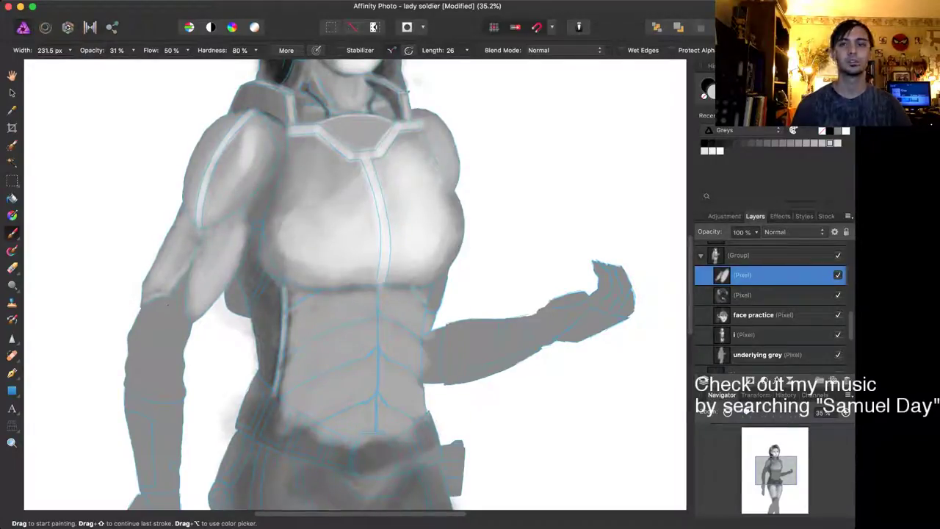
click(752, 143)
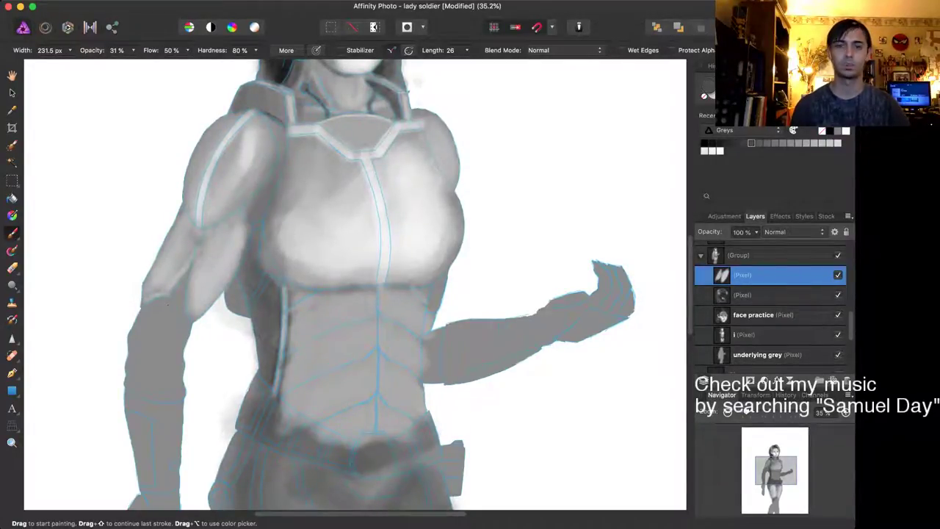
key(bracketright)
mouse_move(179, 232)
mouse_down()
mouse_move(162, 268)
mouse_move(182, 226)
mouse_up()
Step: Paint a thin shadow under the shoulder pad's lower rim in a still darker grey with a 44.6 px brush
key(bracketleft)
key(bracketleft)
key(bracketleft)
key(bracketleft)
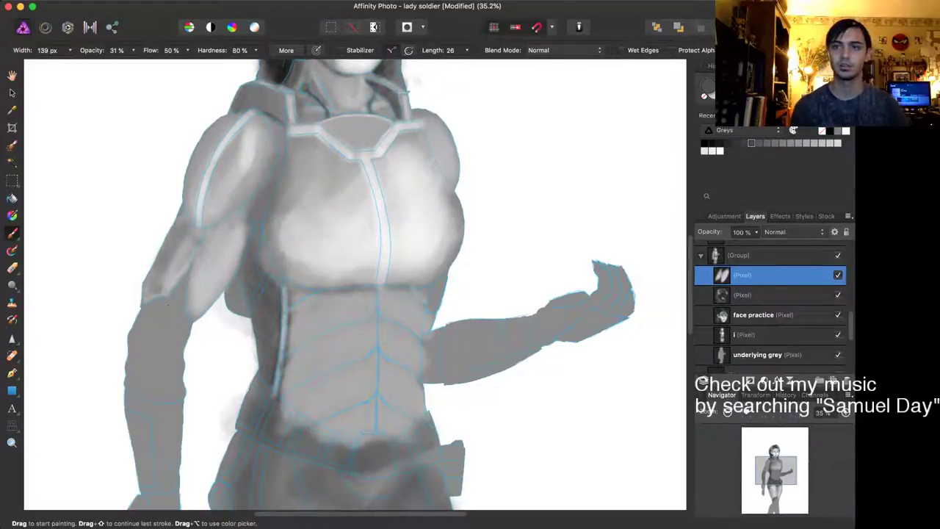
click(736, 142)
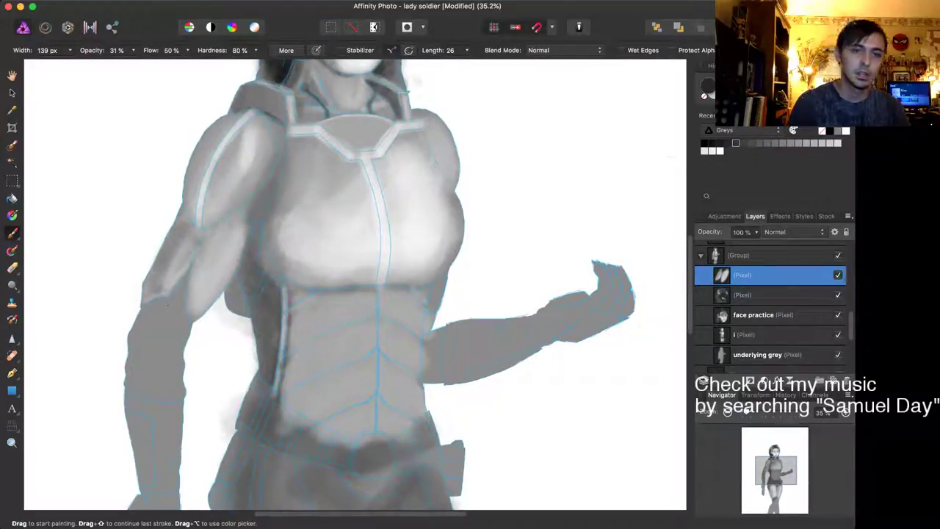
key(bracketleft)
key(bracketleft)
key(bracketleft)
key(bracketleft)
key(bracketleft)
key(bracketleft)
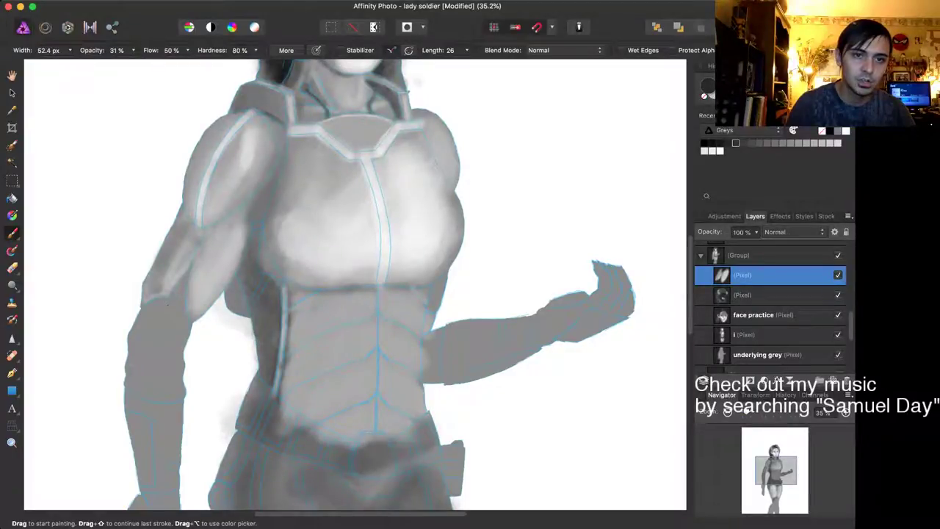
key(bracketleft)
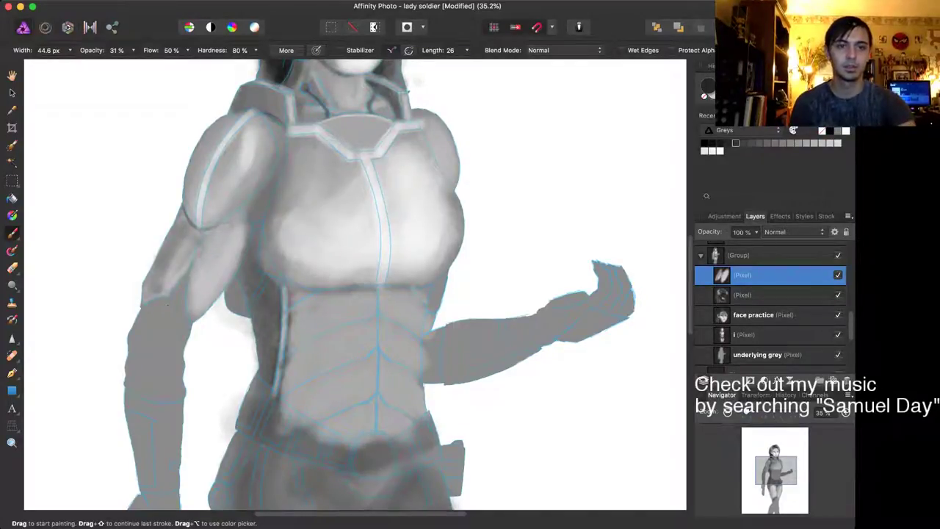
Step: Shade the seam between the two upper arm sections down to the elbow with a 77.9 px brush
scroll(167, 305, up, 5)
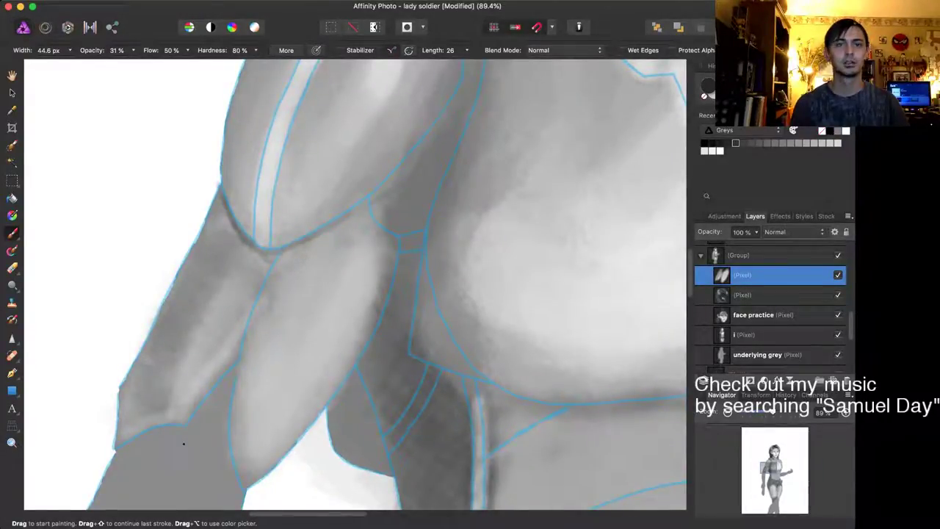
key(bracketright)
key(bracketright)
key(bracketright)
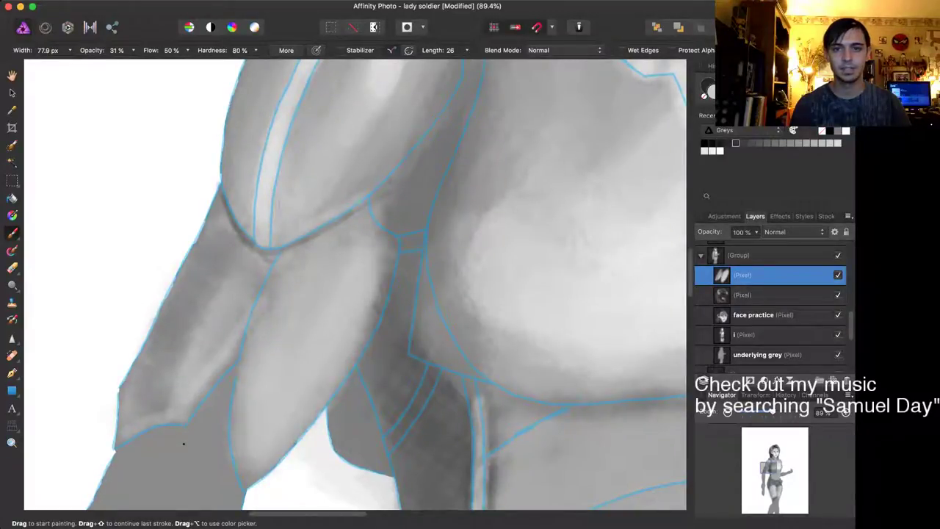
drag(184, 443, 214, 299)
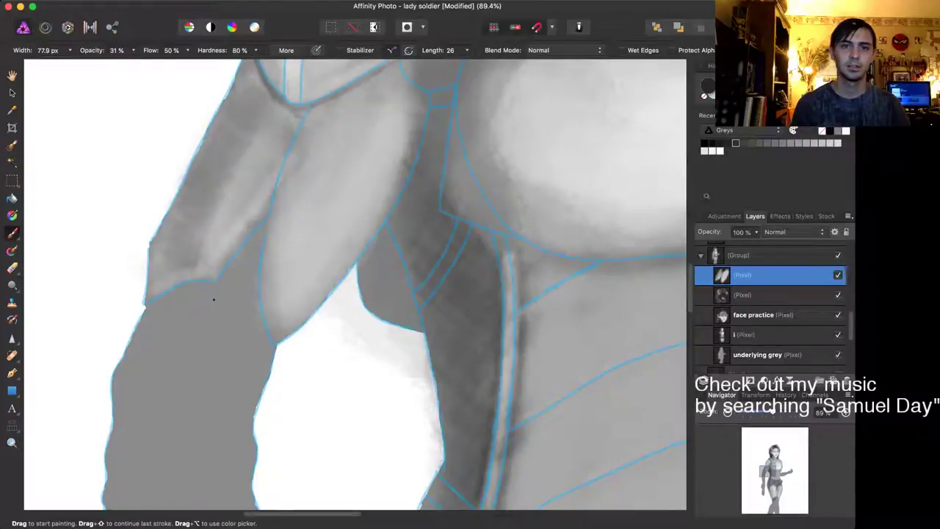
mouse_move(273, 174)
mouse_down()
mouse_move(300, 114)
mouse_move(269, 211)
mouse_up()
drag(275, 182, 282, 156)
drag(302, 110, 330, 93)
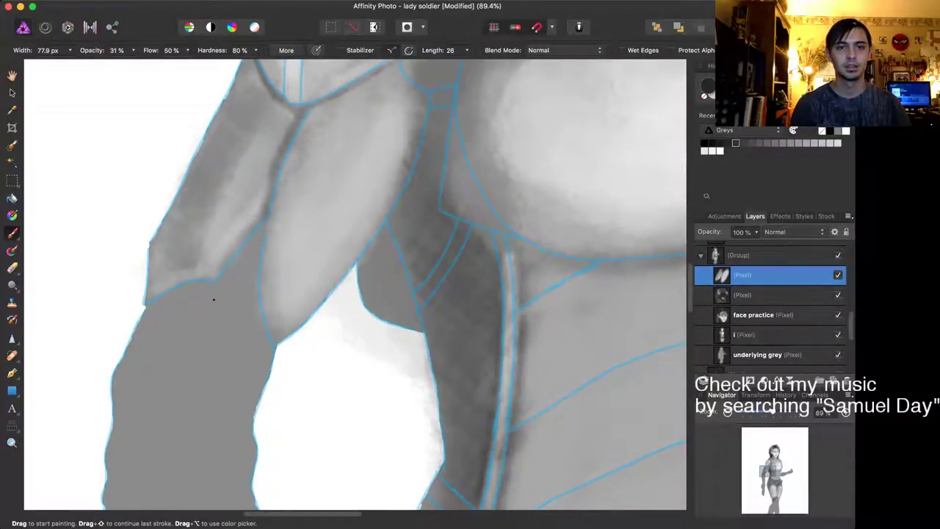
drag(265, 223, 261, 326)
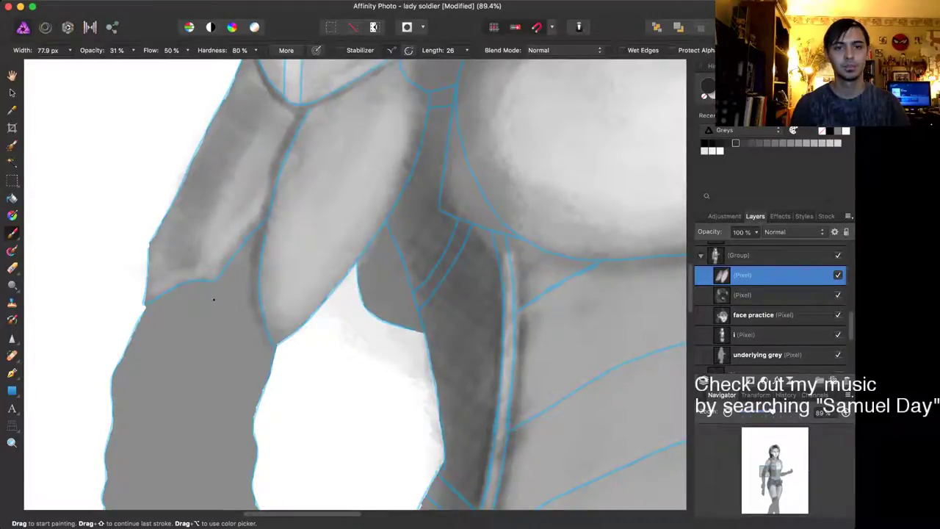
Step: Shade the outer arm section's lower edge and add a thin light highlight just above it with a 34.6 px brush
drag(259, 237, 215, 281)
mouse_move(155, 297)
mouse_down()
mouse_move(217, 276)
mouse_move(198, 285)
mouse_up()
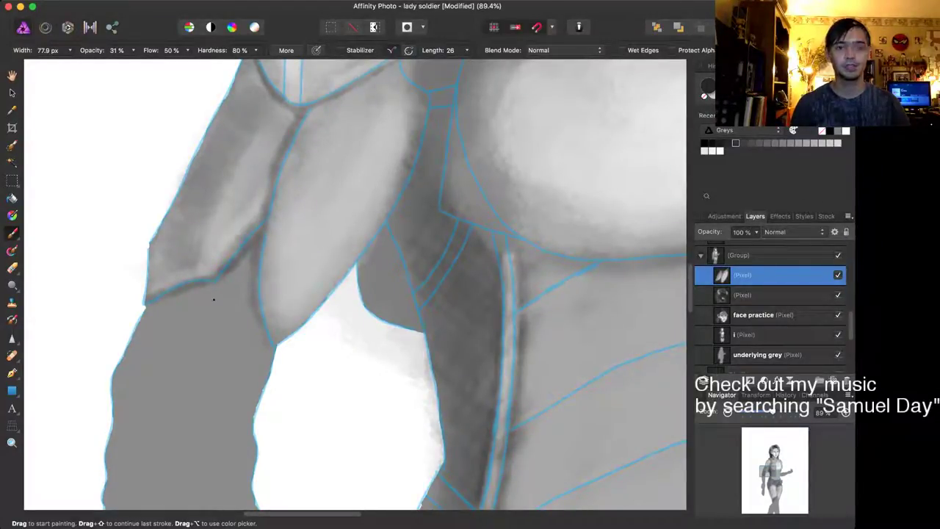
key(x)
key(bracketleft)
key(bracketleft)
key(bracketleft)
key(bracketleft)
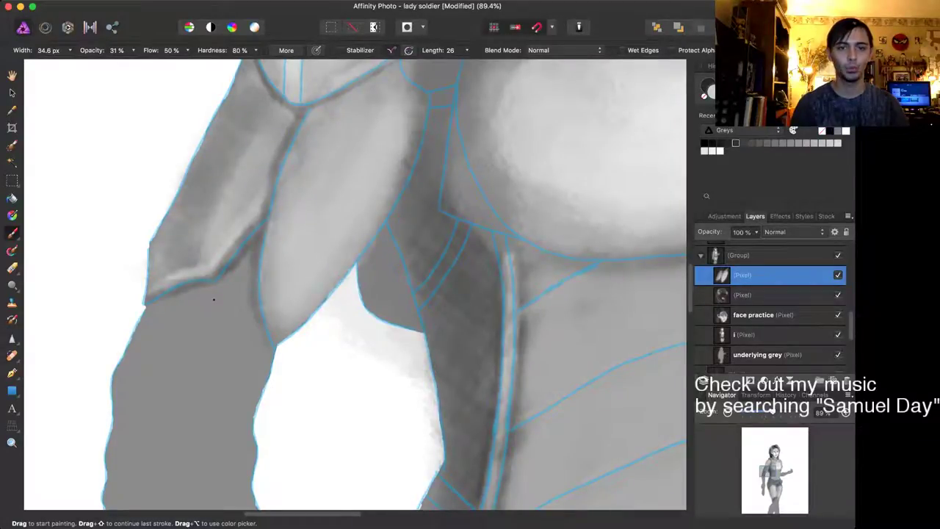
Step: Examine the shaded arm and torso with the lineart group temporarily hidden, and show the group again
scroll(213, 299, down, 7)
scroll(280, 330, down, 3)
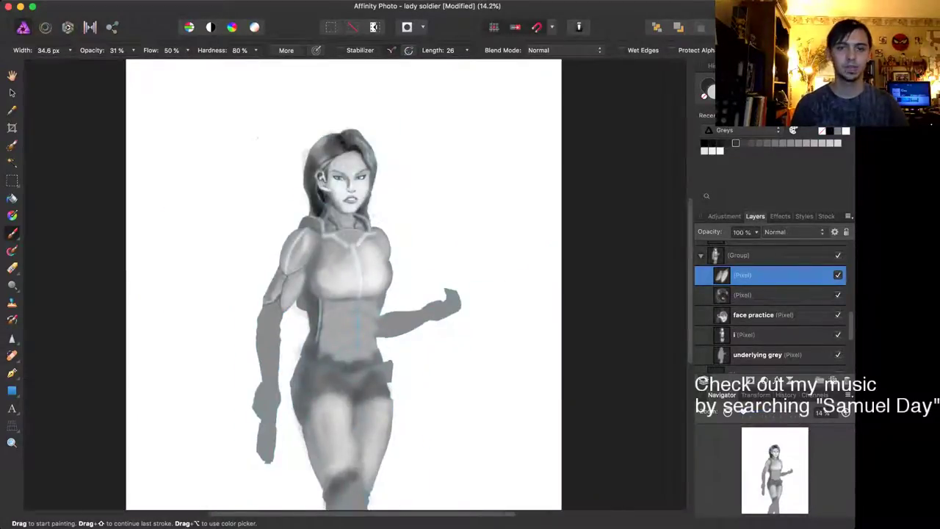
scroll(317, 303, up, 3)
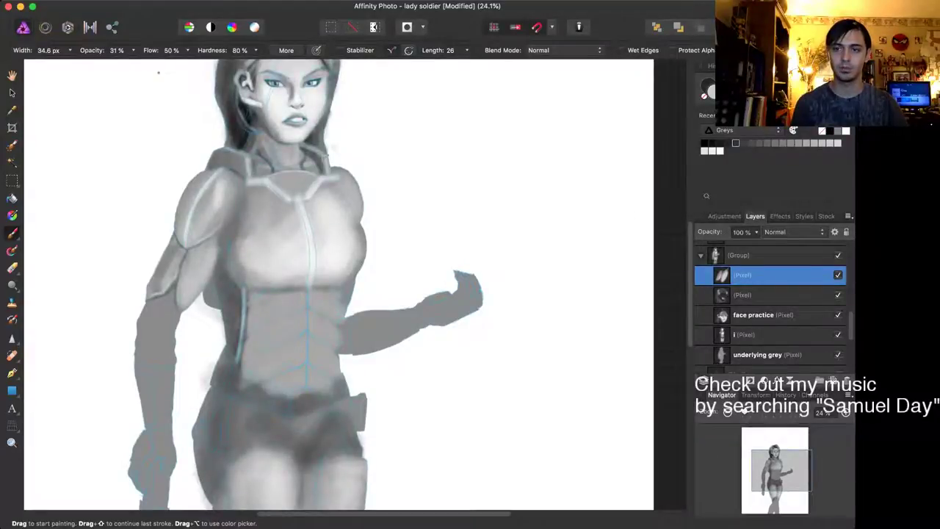
scroll(771, 308, up, 5)
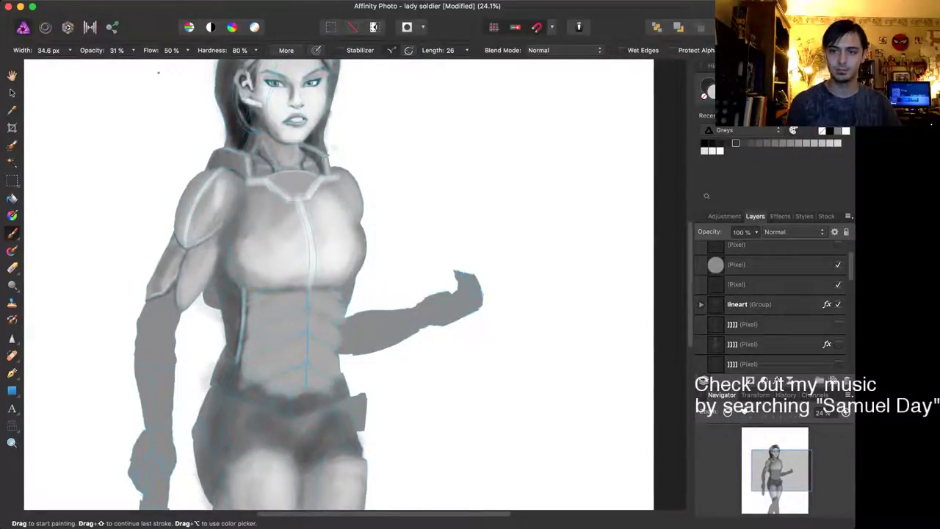
click(838, 304)
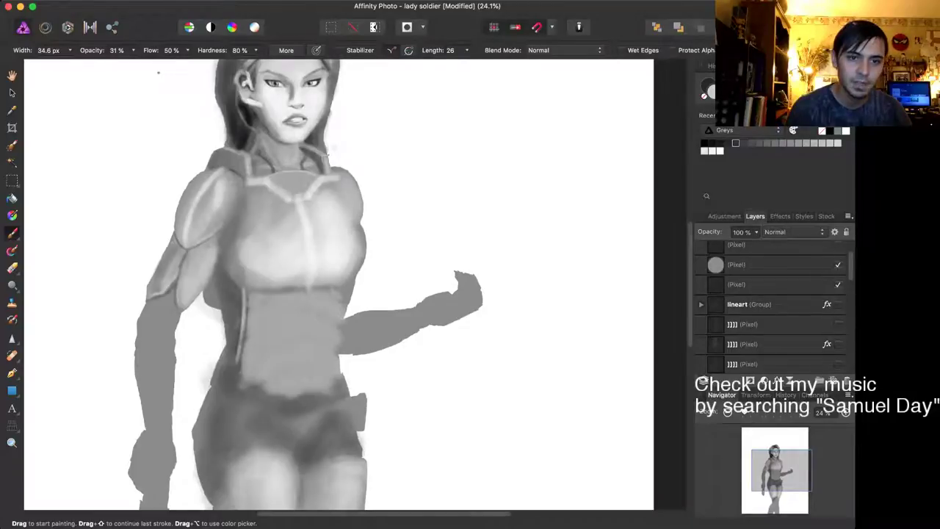
scroll(219, 256, up, 6)
scroll(272, 250, down, 3)
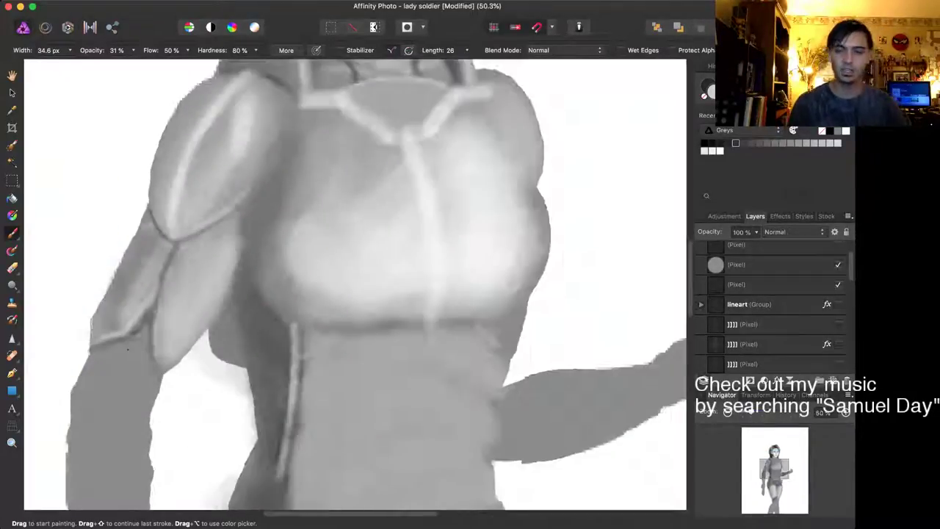
scroll(595, 316, down, 1)
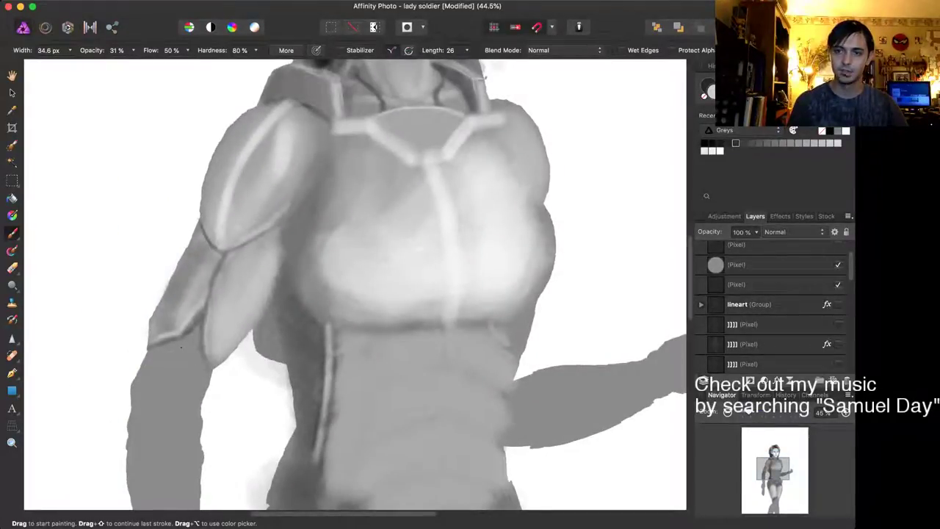
scroll(771, 308, down, 3)
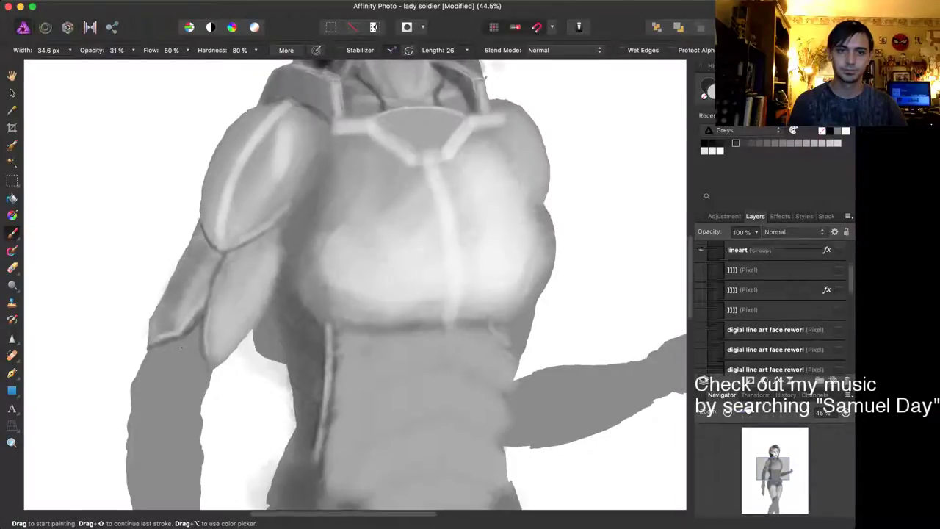
scroll(772, 308, down, 5)
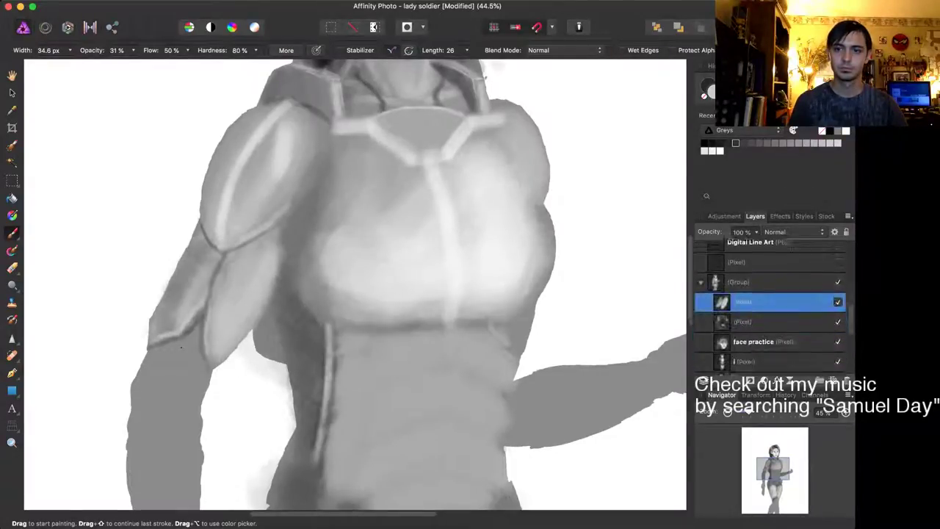
scroll(771, 308, down, 1)
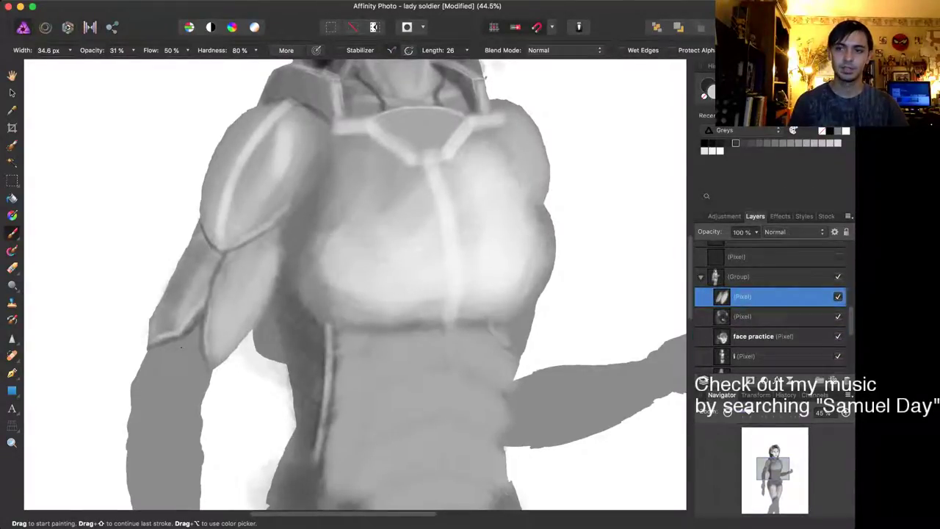
scroll(771, 309, up, 5)
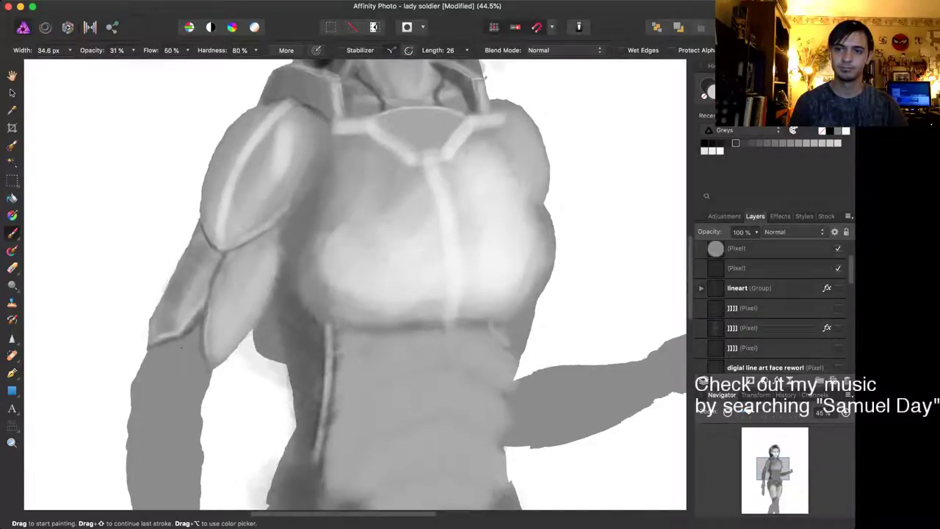
click(838, 288)
Step: Darken the gap between the arm and chest and the upper side of the torso with an 87.9 px dark brush
scroll(296, 277, up, 4)
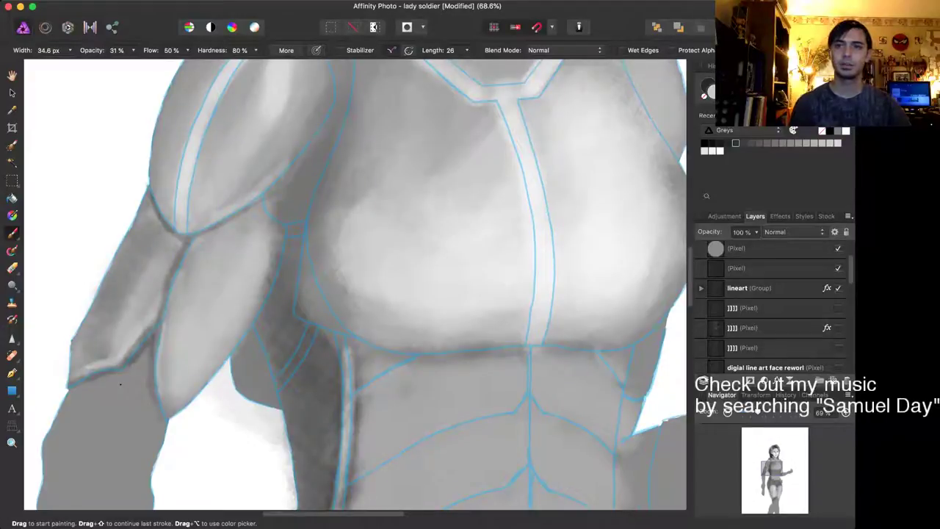
key(bracketright)
key(bracketright)
key(bracketright)
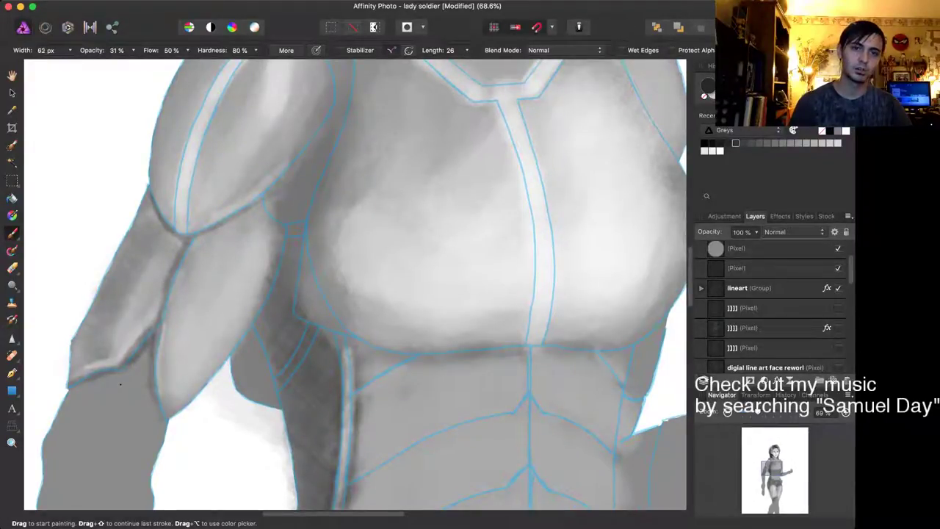
key(bracketright)
key(bracketright)
key(bracketright)
key(bracketleft)
key(bracketleft)
mouse_move(297, 225)
mouse_down()
mouse_move(287, 311)
mouse_move(263, 341)
mouse_move(279, 359)
mouse_move(289, 324)
mouse_move(301, 373)
mouse_up()
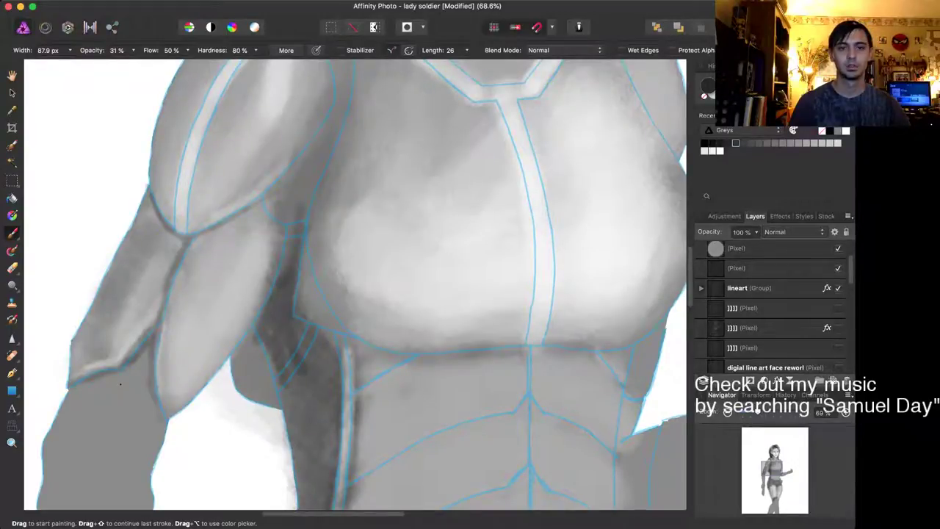
mouse_move(320, 331)
mouse_down()
mouse_move(335, 351)
mouse_move(314, 435)
mouse_move(322, 454)
mouse_up()
Step: Deepen the shadow down the side panel of the waist with a 203.3 px brush
key(bracketright)
key(bracketright)
key(bracketright)
key(bracketright)
key(bracketright)
key(bracketright)
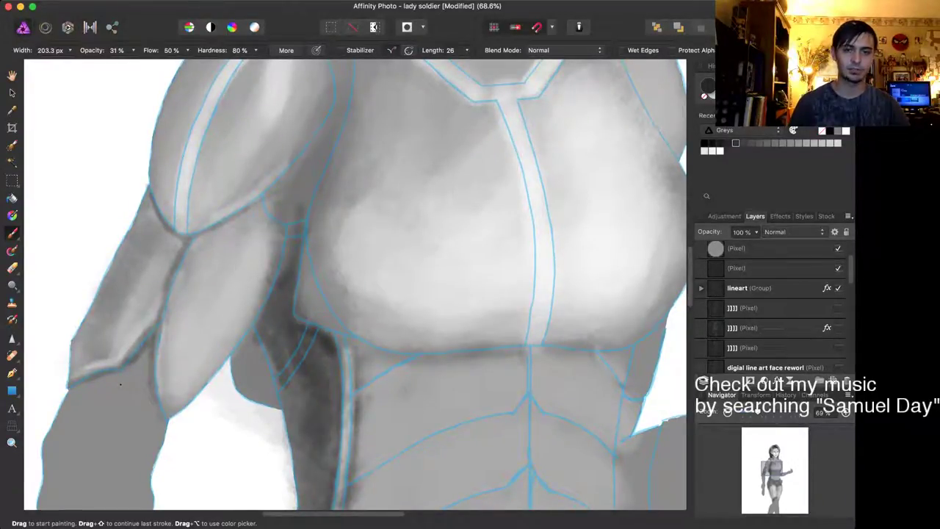
drag(327, 389, 325, 470)
drag(298, 338, 297, 455)
drag(298, 371, 301, 507)
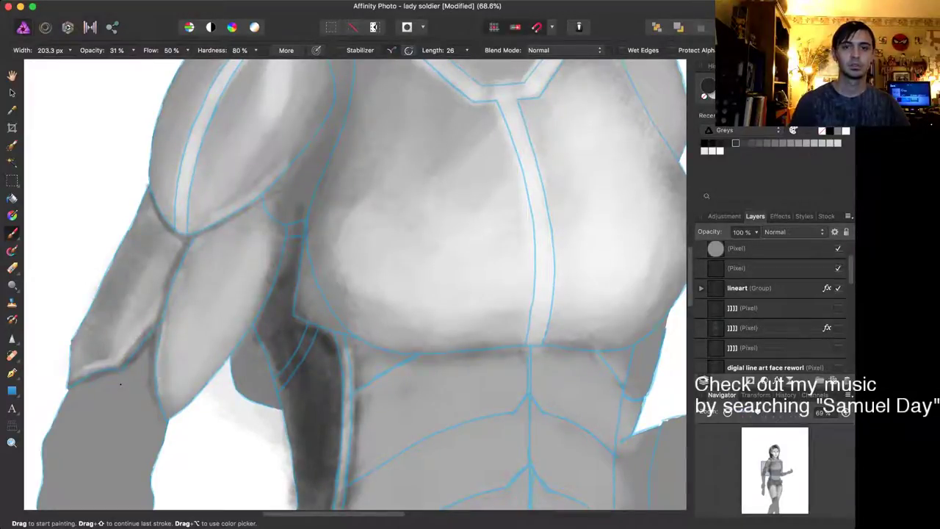
Step: Darken the armpit area between the shoulder pad and the chest plate, adjusting the brush width to 181.4 px
key(bracketleft)
key(bracketleft)
key(bracketleft)
key(bracketleft)
key(bracketleft)
key(bracketleft)
key(bracketleft)
key(bracketleft)
mouse_move(283, 204)
mouse_down()
mouse_move(298, 215)
mouse_move(285, 214)
mouse_move(294, 233)
mouse_move(321, 144)
mouse_move(282, 186)
mouse_move(283, 206)
mouse_move(297, 188)
mouse_move(294, 208)
mouse_move(332, 126)
mouse_move(249, 320)
mouse_up()
key(bracketright)
key(bracketright)
key(bracketright)
key(bracketright)
key(bracketright)
key(bracketright)
key(bracketright)
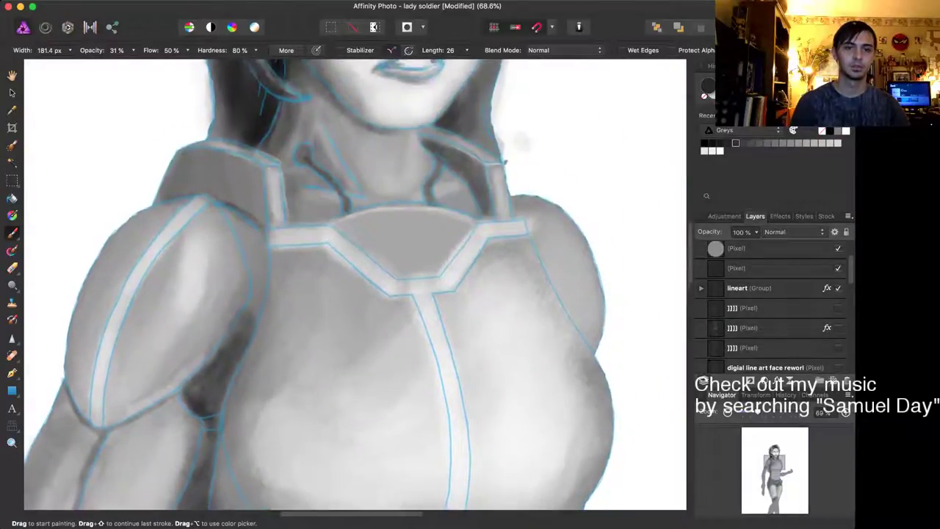
Step: Paint a dark shadow along the shoulder pad's inner edge beside the chest with an 80.5 px brush
key(bracketleft)
key(bracketleft)
key(bracketleft)
key(bracketleft)
key(bracketleft)
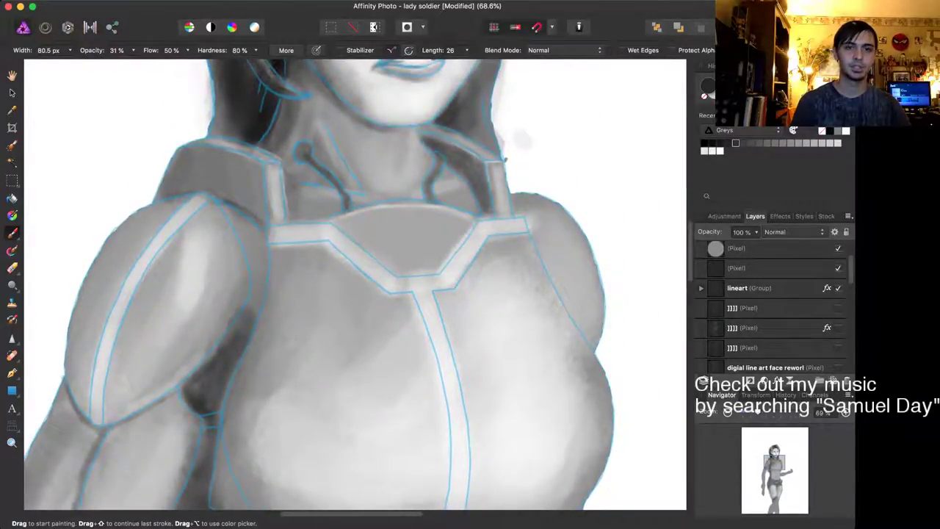
mouse_move(225, 210)
mouse_down()
mouse_move(250, 246)
mouse_move(256, 305)
mouse_move(247, 326)
mouse_up()
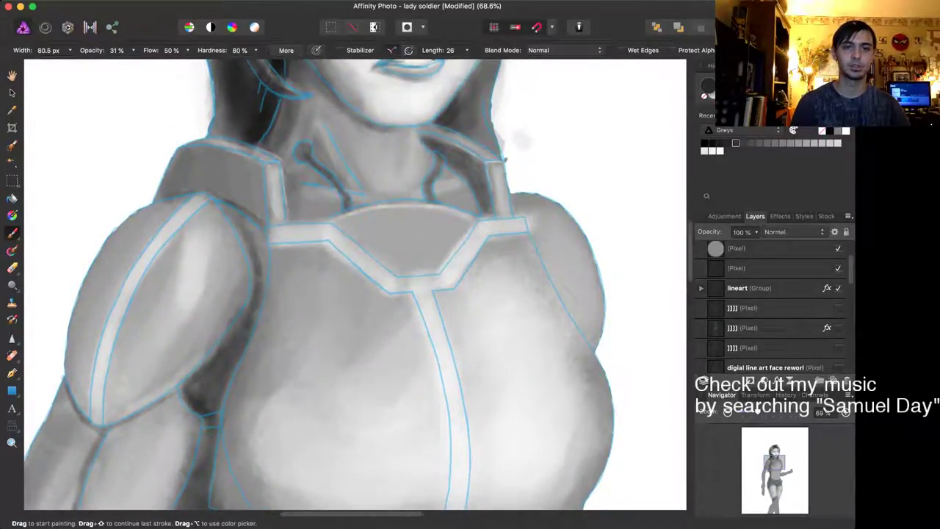
Step: Darken the gap between the arm and chest up to the shoulder pad's inner edge with an 80.5 px brush
mouse_move(258, 288)
mouse_down()
mouse_move(262, 257)
mouse_move(235, 217)
mouse_move(255, 288)
mouse_move(191, 404)
mouse_move(183, 396)
mouse_move(194, 470)
mouse_up()
drag(229, 395, 215, 425)
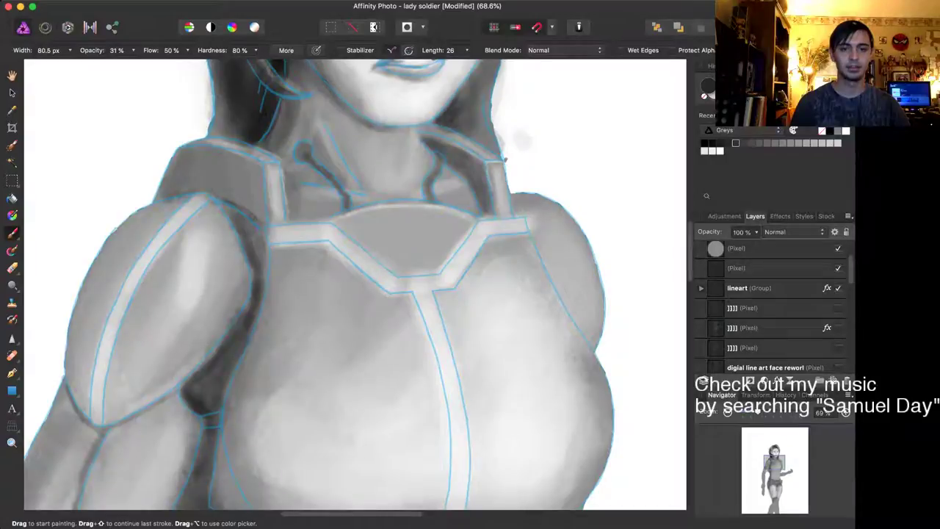
drag(258, 229, 266, 281)
mouse_move(266, 248)
mouse_down()
mouse_move(263, 281)
mouse_move(239, 216)
mouse_move(250, 250)
mouse_up()
Step: Deepen the shadow at the upper inner edge of the shoulder pad below the collar with a 47.2 px brush
key(bracketleft)
key(bracketleft)
key(bracketleft)
key(bracketleft)
key(bracketleft)
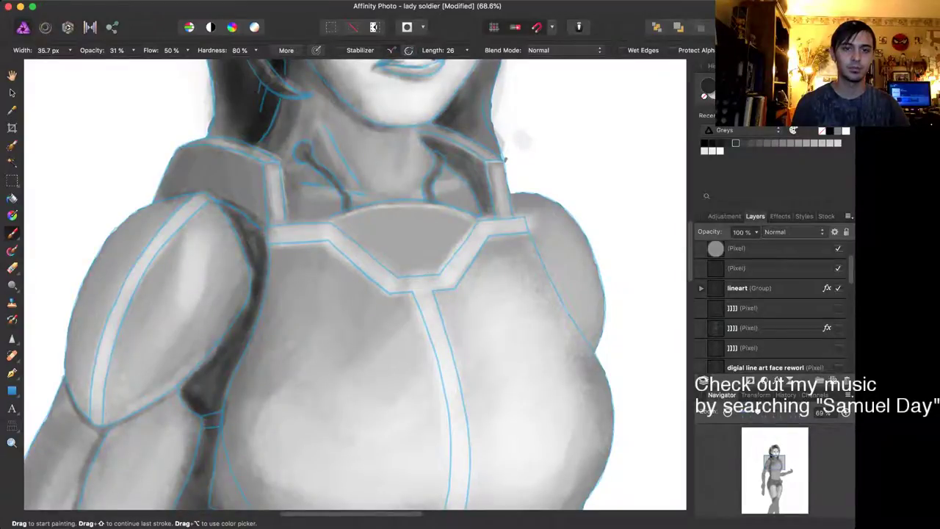
key(bracketright)
key(bracketright)
key(bracketright)
key(bracketright)
key(bracketright)
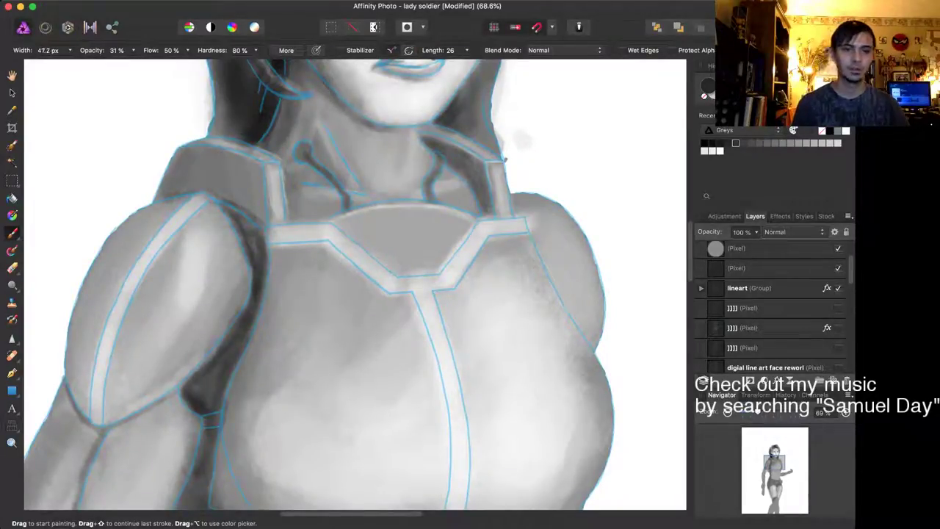
mouse_move(247, 225)
mouse_down()
mouse_move(255, 251)
mouse_move(244, 242)
mouse_up()
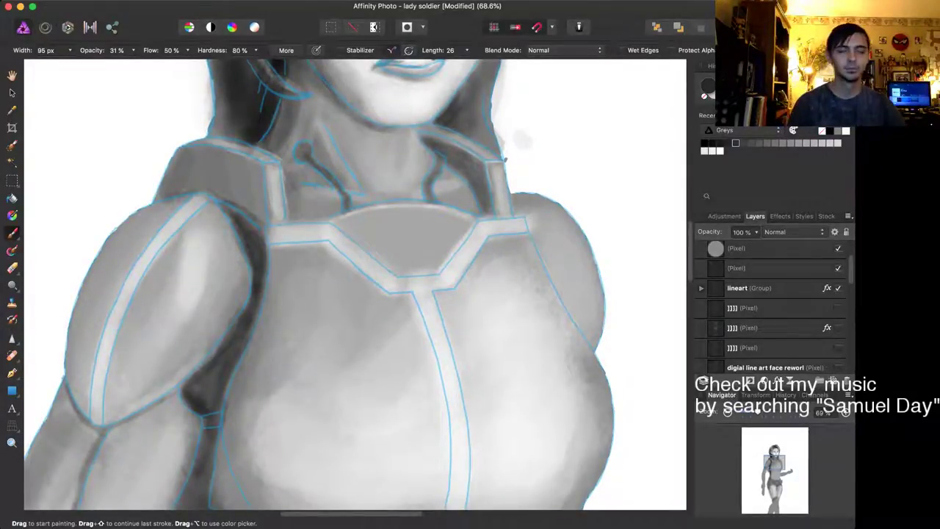
Step: Paint dark shadows in the hip panels between and outside the side straps below the belt, using a 144.5 px brush
scroll(391, 274, down, 5)
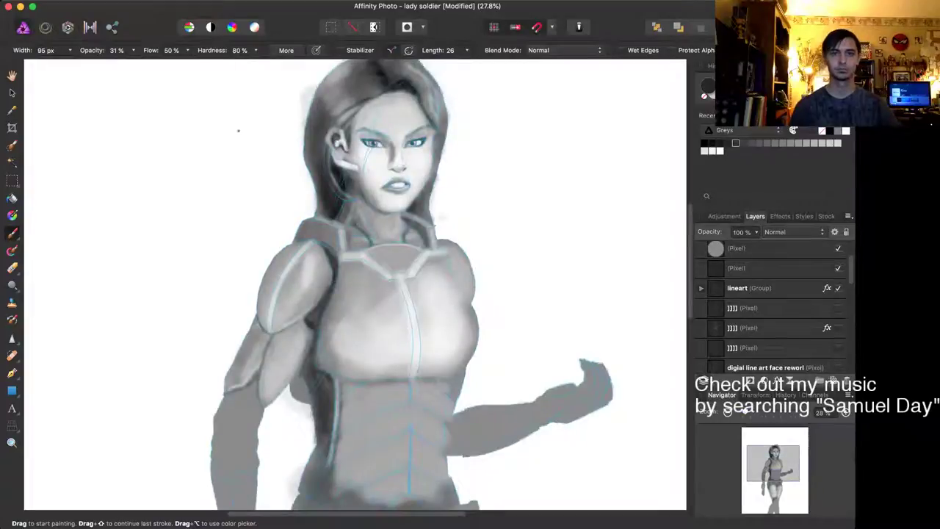
scroll(392, 274, down, 3)
scroll(355, 284, down, 3)
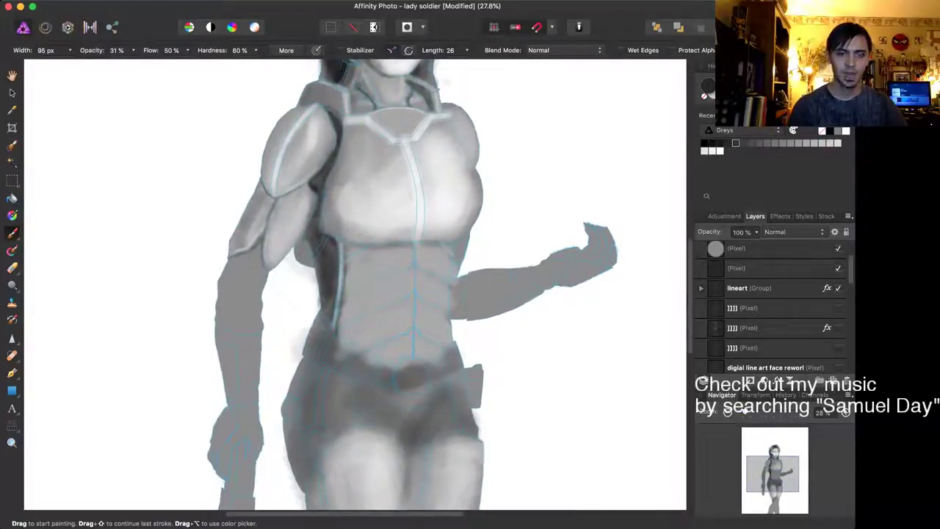
scroll(355, 294, up, 2)
scroll(355, 294, down, 4)
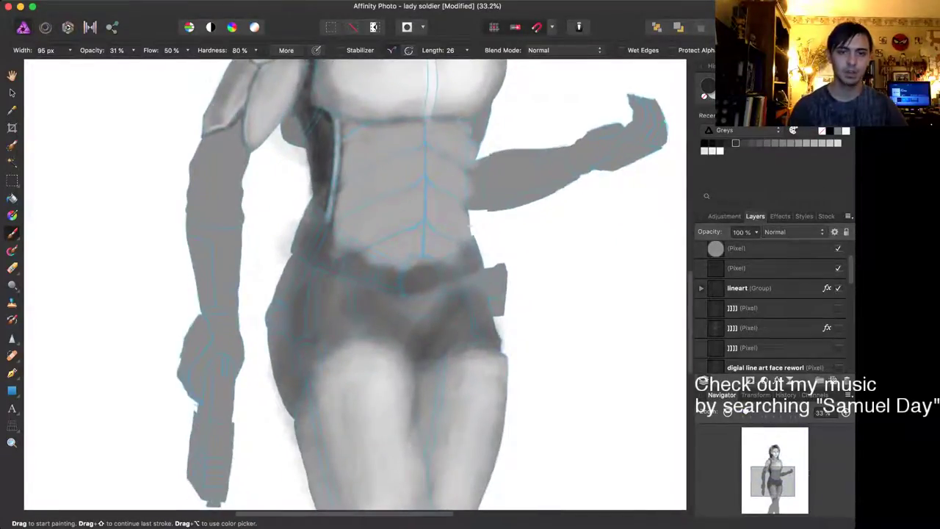
key(bracketright)
key(bracketright)
key(bracketleft)
drag(308, 272, 295, 330)
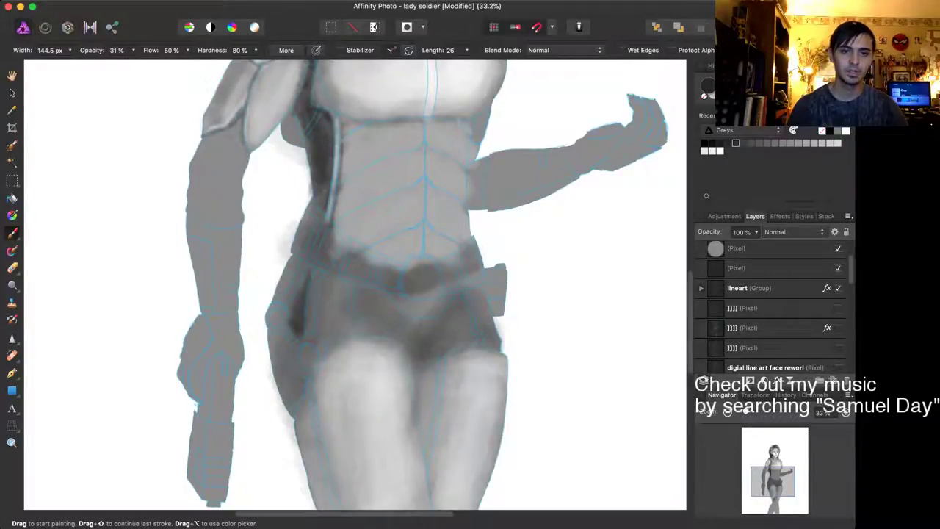
drag(287, 274, 276, 294)
drag(300, 259, 297, 267)
Step: Darken the lower hip panel beside the thigh, reducing the brush to 117.4 px, and lighten the narrow stripe along the side of the waist
key(])
key(])
mouse_move(277, 340)
mouse_down()
mouse_move(292, 408)
mouse_move(277, 360)
mouse_move(300, 388)
mouse_up()
key([)
key([)
key([)
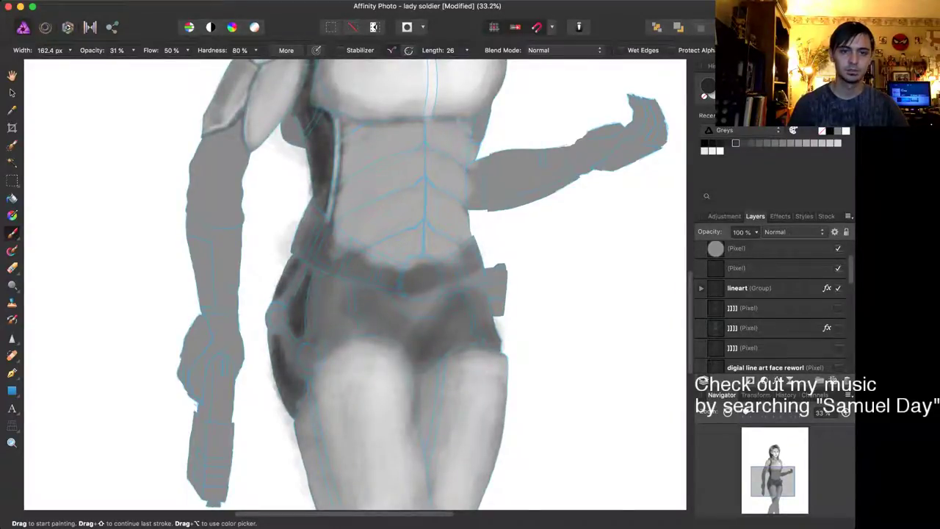
mouse_move(288, 344)
mouse_down()
mouse_move(291, 372)
mouse_move(278, 345)
mouse_up()
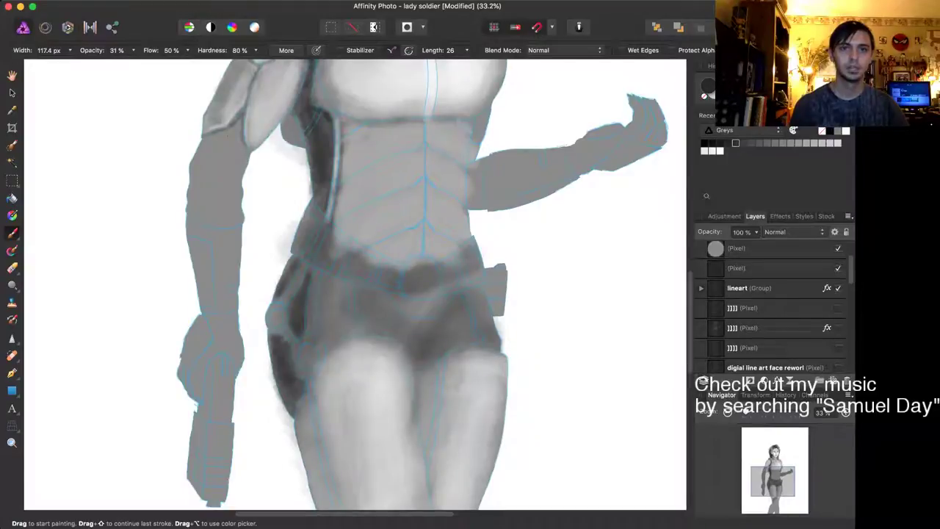
drag(338, 117, 330, 213)
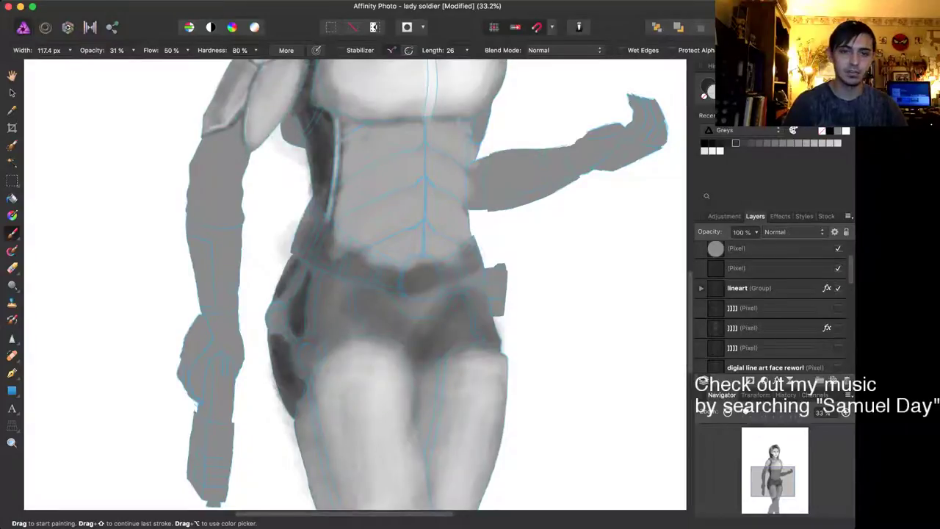
Step: Try a light 117.4 px stroke on the inner hip strap and undo it
scroll(313, 303, up, 5)
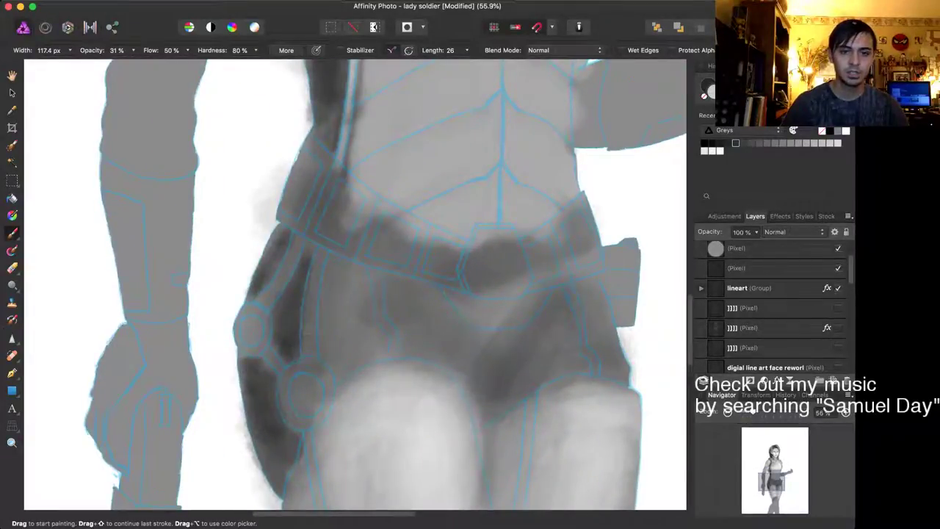
drag(311, 308, 311, 357)
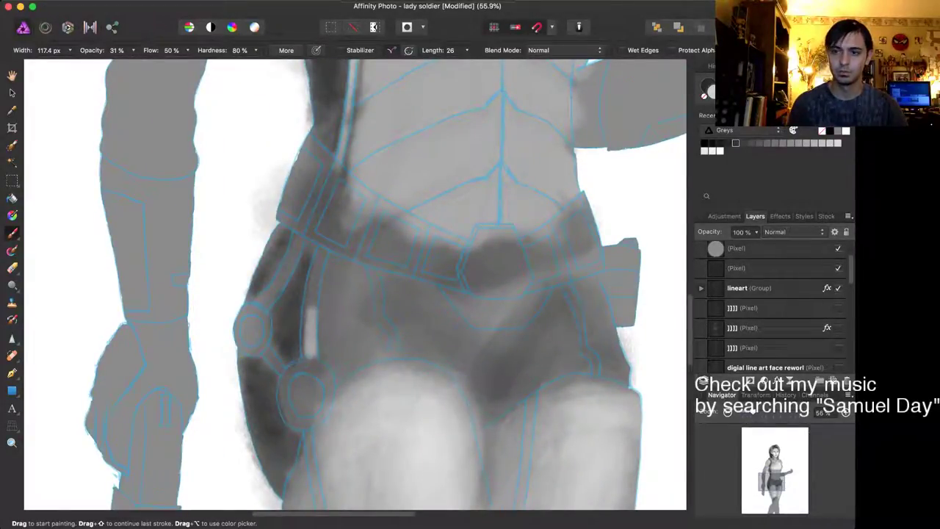
scroll(771, 309, down, 5)
click(772, 312)
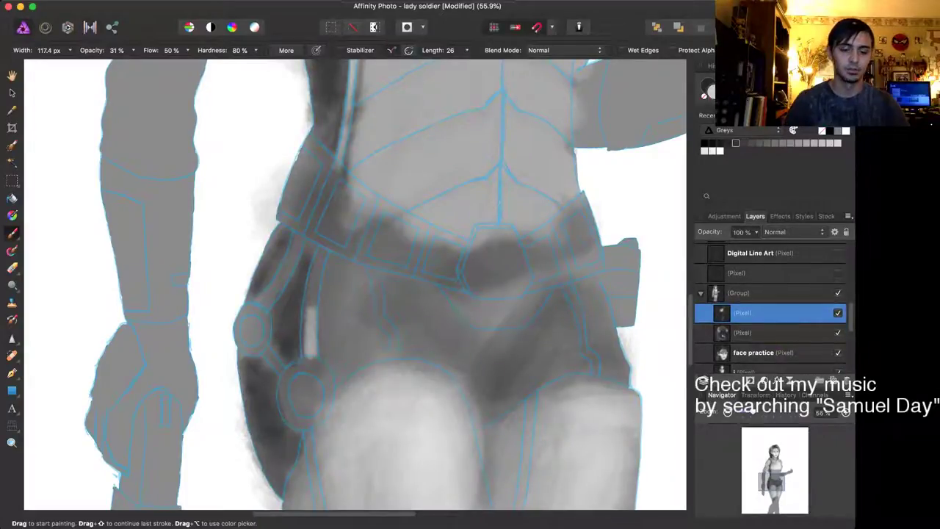
key(super+z)
key(super+z)
key(super+z)
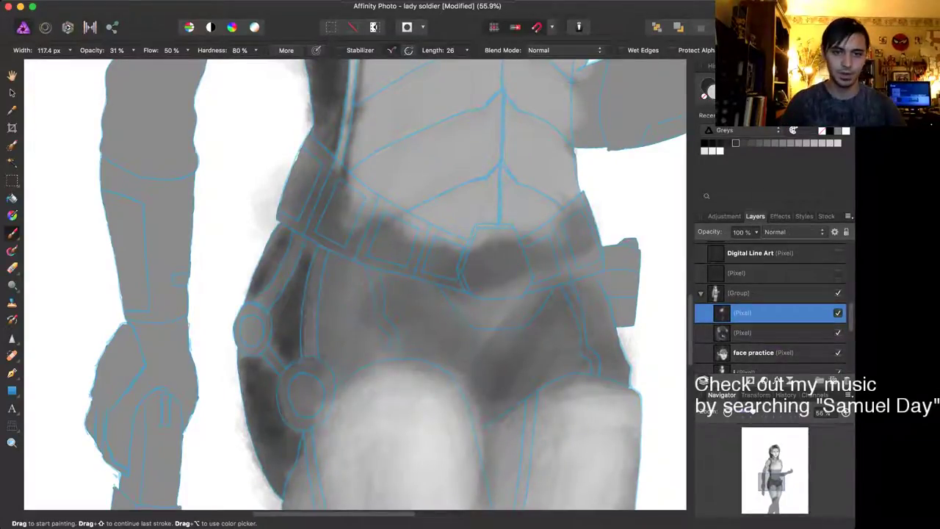
Step: Paint the inner and outer hip straps light grey below the belt with a 95.3 px brush
key(bracketleft)
key(bracketleft)
key(bracketleft)
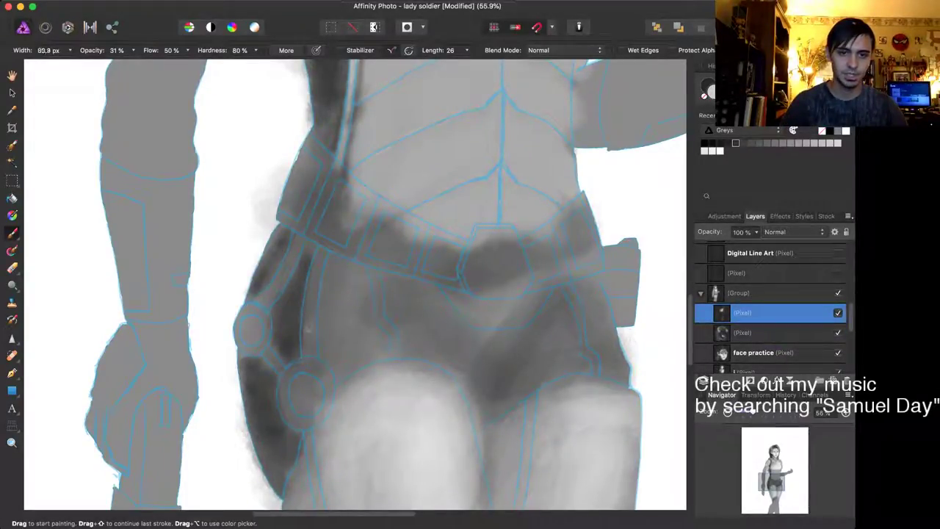
key(bracketright)
key(bracketright)
mouse_move(309, 313)
mouse_down()
mouse_move(310, 360)
mouse_move(319, 251)
mouse_up()
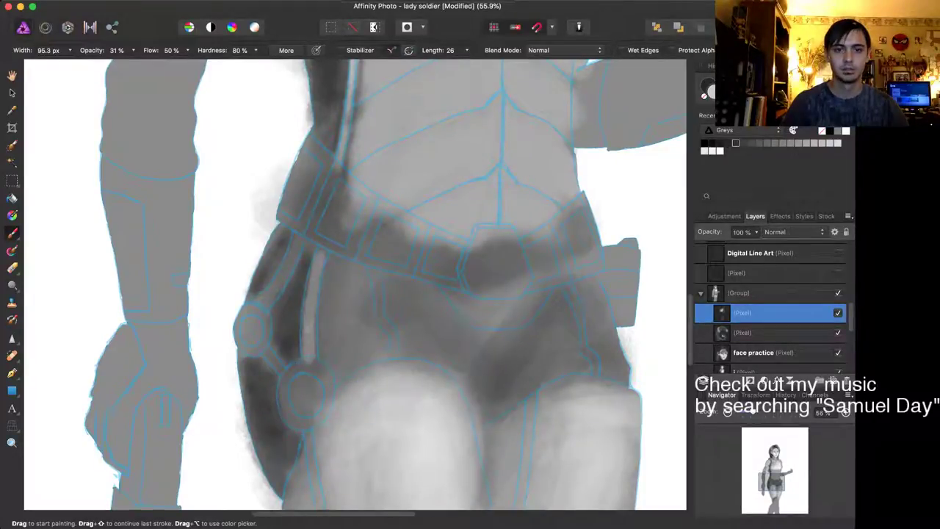
mouse_move(262, 301)
mouse_down()
mouse_move(301, 246)
mouse_move(257, 314)
mouse_up()
Step: Paint a light rim around the upper round hip joint and its connecting strip with a 68.9 px brush
key(bracketleft)
key(bracketleft)
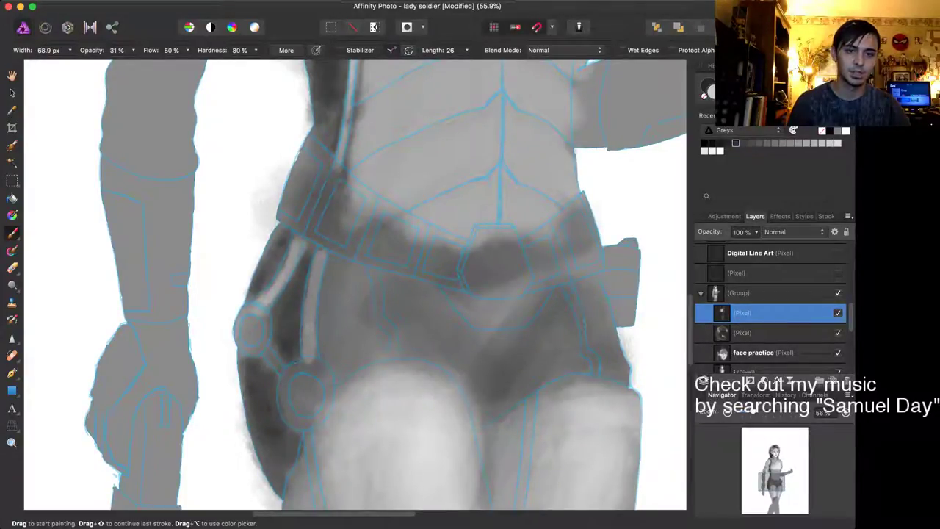
mouse_move(248, 351)
mouse_down()
mouse_move(265, 332)
mouse_move(285, 374)
mouse_up()
Step: Paint a light edge along the curved top of the thigh beside the hip straps, narrowing the brush to 46.5 px
key(bracketright)
key(bracketright)
key(bracketright)
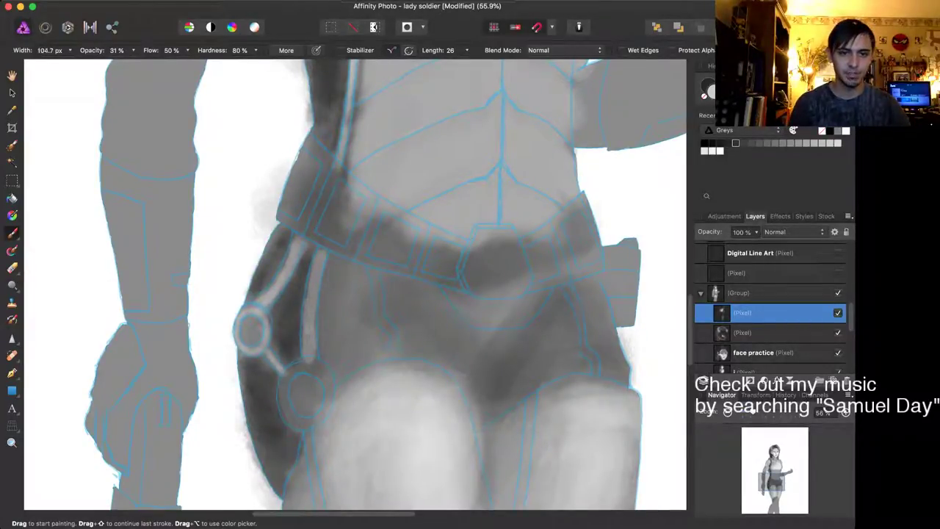
scroll(355, 284, down, 5)
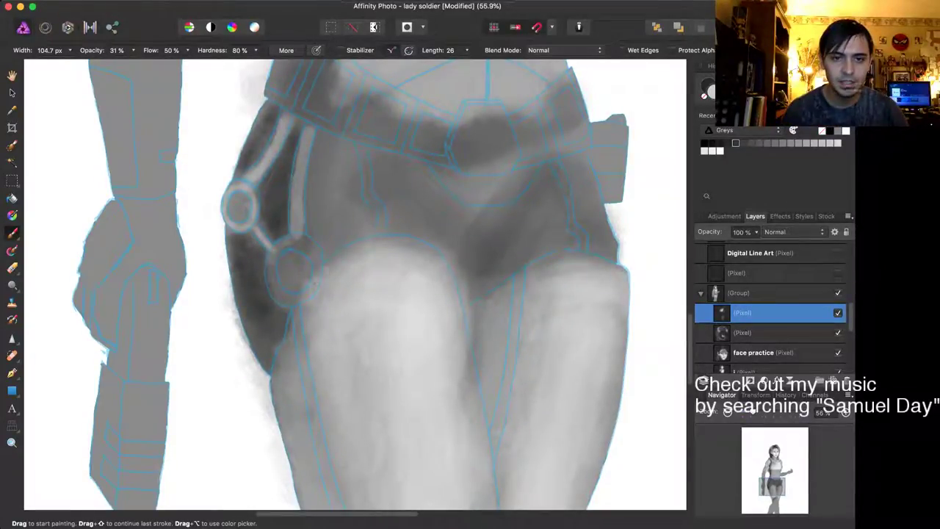
mouse_move(310, 300)
mouse_down()
mouse_move(332, 269)
mouse_move(371, 246)
mouse_move(431, 257)
mouse_up()
key(bracketleft)
key(bracketleft)
key(bracketleft)
key(bracketleft)
key(bracketleft)
mouse_move(328, 267)
mouse_down()
mouse_move(390, 239)
mouse_move(442, 258)
mouse_up()
key(bracketleft)
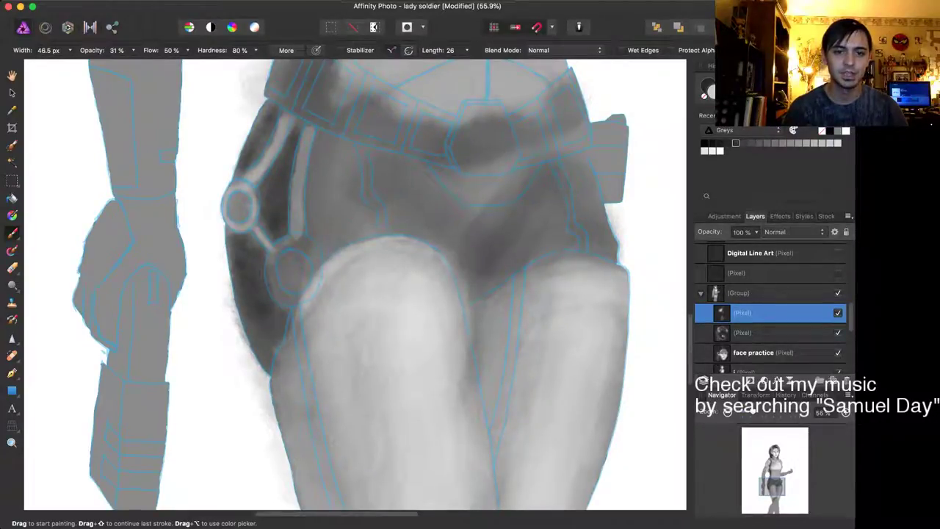
Step: Refine the light rim beside the lower hip joint and add one along the other thigh's upper edge with a 53.4 px brush
drag(296, 305, 287, 336)
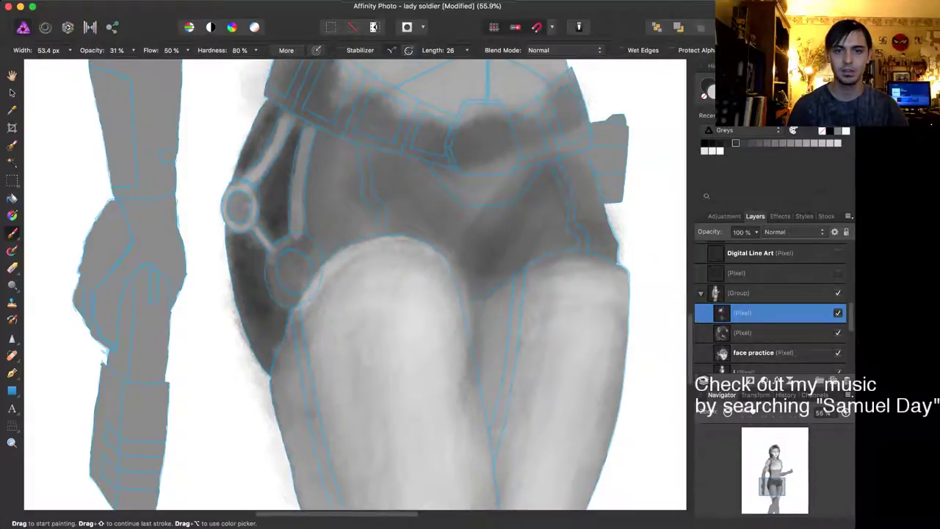
drag(365, 241, 388, 236)
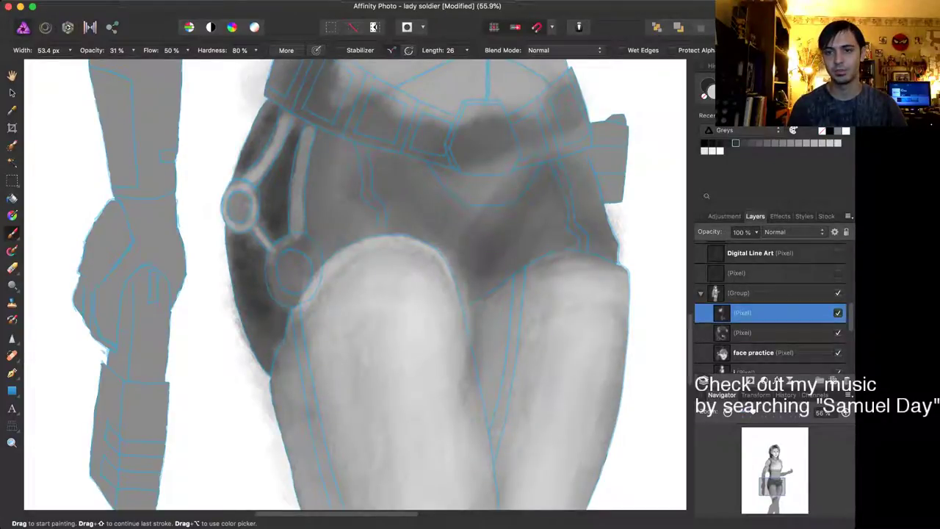
drag(564, 253, 626, 275)
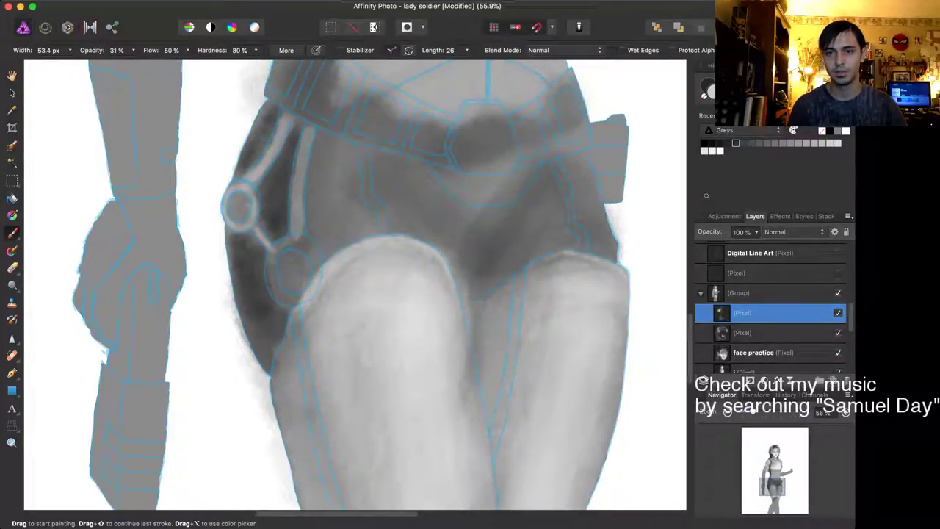
mouse_move(550, 255)
mouse_down()
mouse_move(596, 259)
mouse_move(531, 270)
mouse_up()
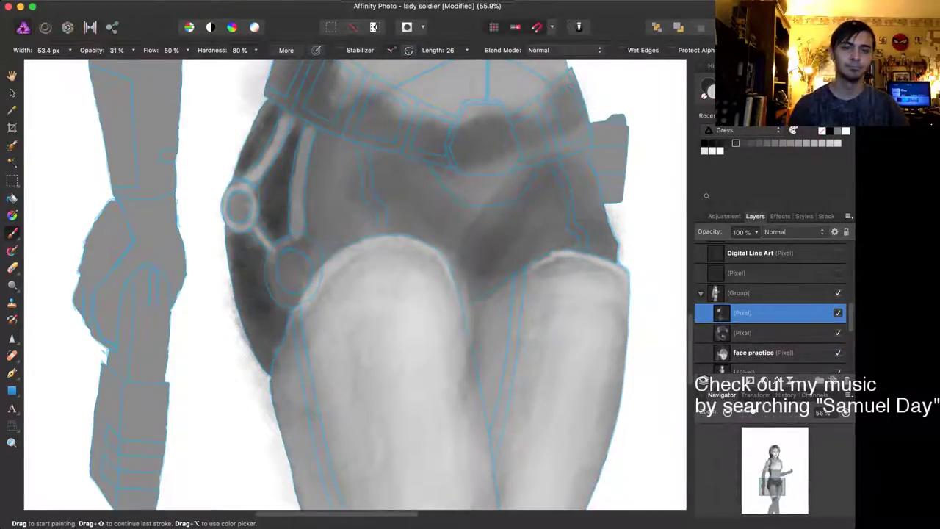
Step: Paint a light ring around the lower round hip joint with a 91.4 px brush
scroll(328, 217, up, 4)
scroll(277, 251, down, 5)
key(bracketright)
key(bracketright)
key(bracketright)
scroll(277, 253, up, 3)
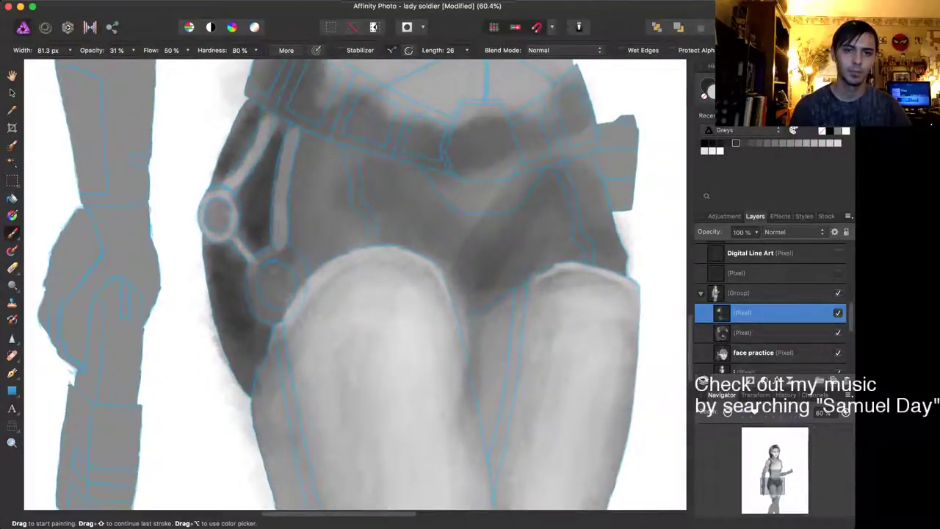
key(bracketright)
mouse_move(254, 268)
mouse_down()
mouse_move(257, 301)
mouse_move(282, 318)
mouse_up()
drag(251, 273, 254, 306)
mouse_move(270, 260)
mouse_down()
mouse_move(296, 258)
mouse_move(301, 279)
mouse_up()
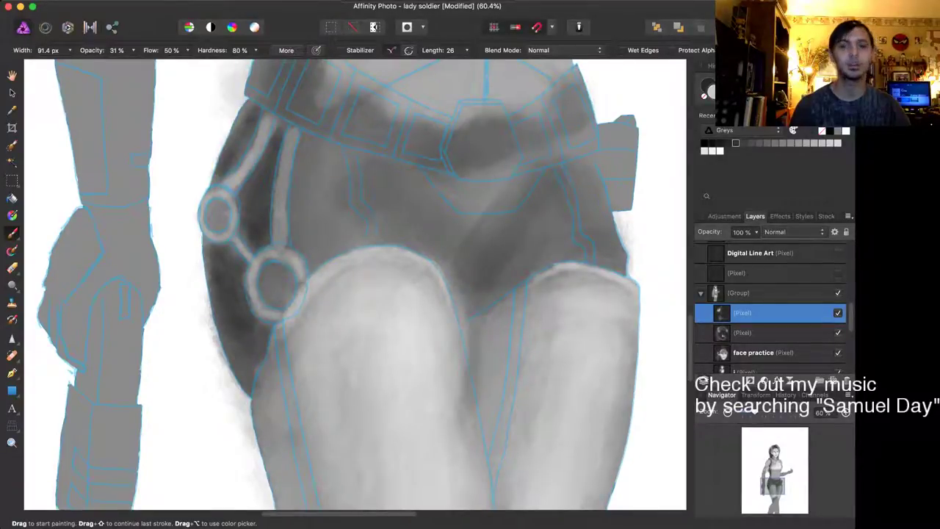
Step: Darken the hip panel below the lower round joint, starting with a 56.1 px brush and widening it to 112.9 px
key(bracketleft)
key(bracketleft)
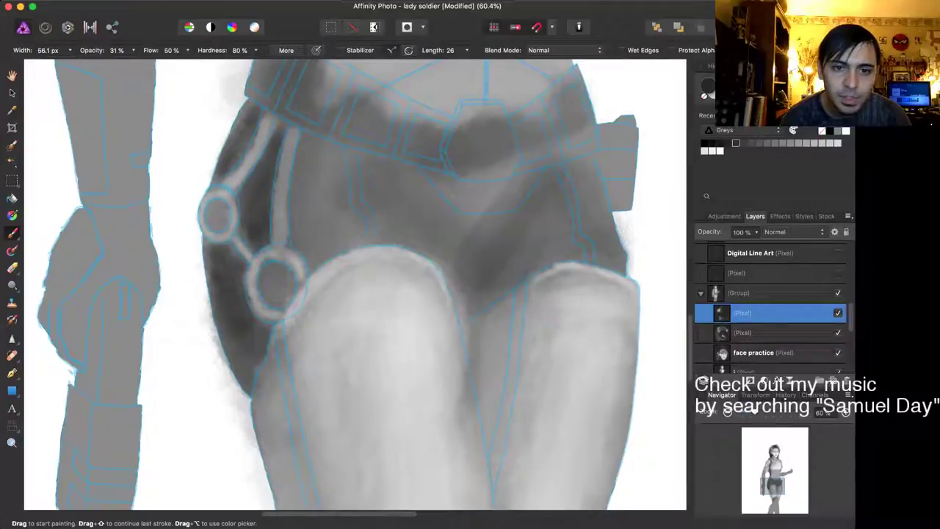
drag(292, 291, 252, 386)
key(bracketright)
key(bracketright)
key(bracketright)
key(bracketright)
drag(232, 342, 239, 378)
drag(262, 334, 245, 367)
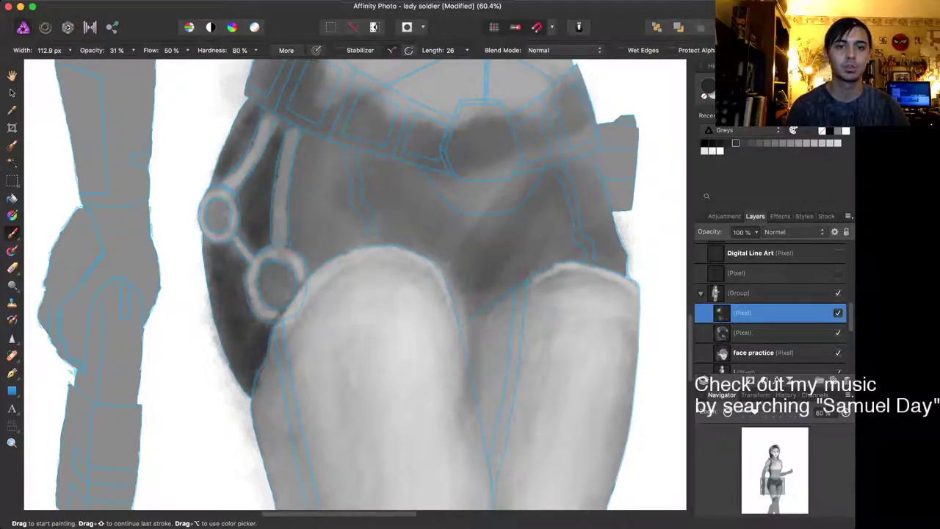
Step: Deepen the shadow in the outer hip panel beneath the upper round joint and its connecting strip
drag(212, 246, 219, 303)
key(bracketright)
key(bracketright)
key(bracketright)
key(bracketleft)
mouse_move(216, 240)
mouse_down()
mouse_move(214, 263)
mouse_move(207, 243)
mouse_move(244, 264)
mouse_move(247, 290)
mouse_up()
key(bracketleft)
key(bracketleft)
key(bracketleft)
key(bracketleft)
key(bracketleft)
key(bracketleft)
key(bracketleft)
key(bracketleft)
key(bracketleft)
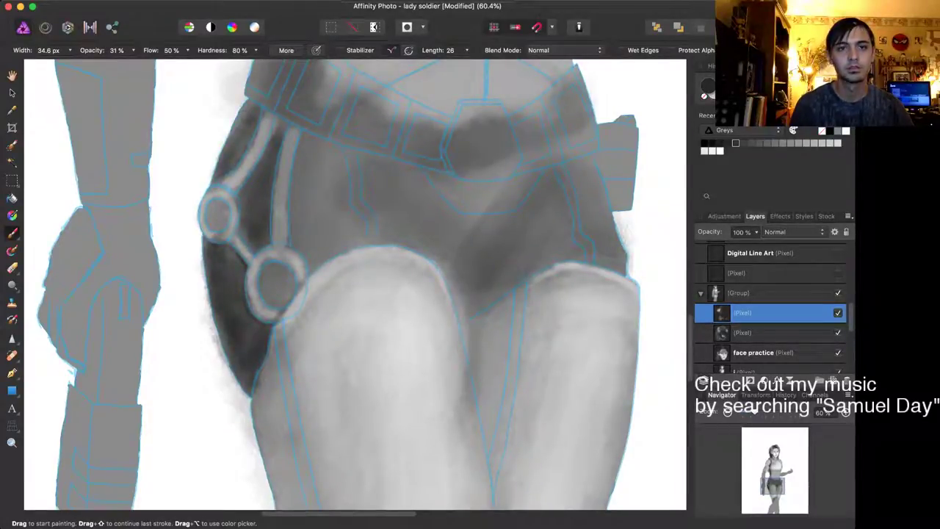
Step: Try a dark shadow along the belt's lower edge with a 139.9 px brush and undo it
key(bracketright)
key(bracketright)
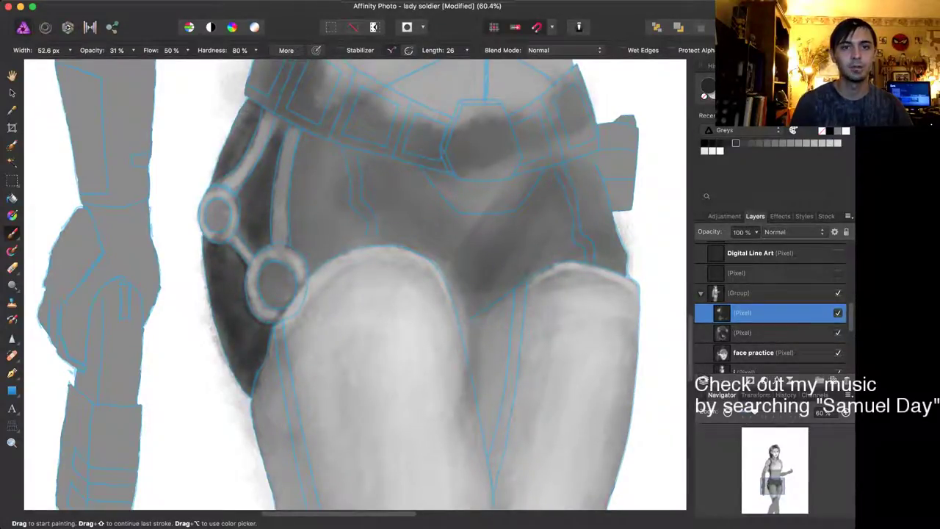
key(bracketright)
key(bracketright)
drag(270, 120, 400, 173)
key(super+z)
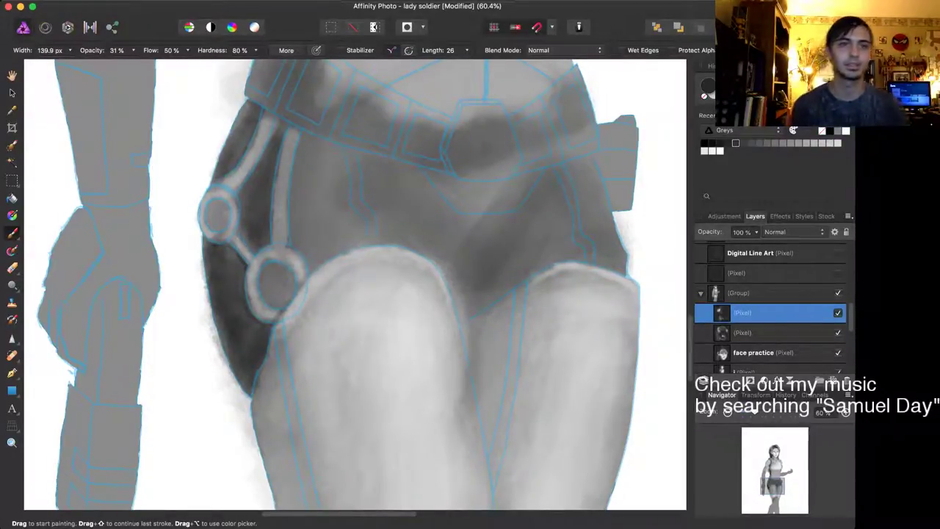
Step: Paint a soft shadow on the shorts under the belt's lower edge at 14% opacity with an 85.9 px brush
key(1)
key(7)
key(1)
key(4)
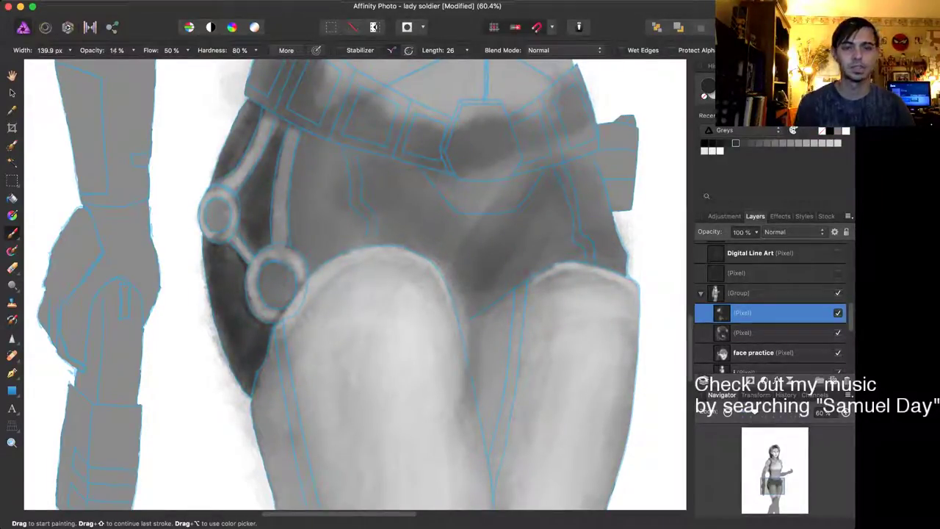
key(bracketleft)
key(bracketleft)
key(bracketleft)
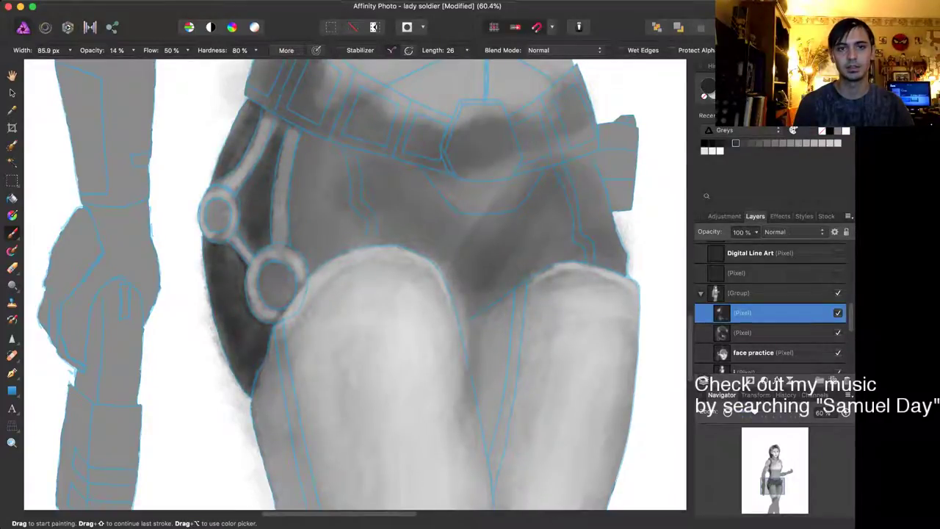
drag(302, 133, 387, 162)
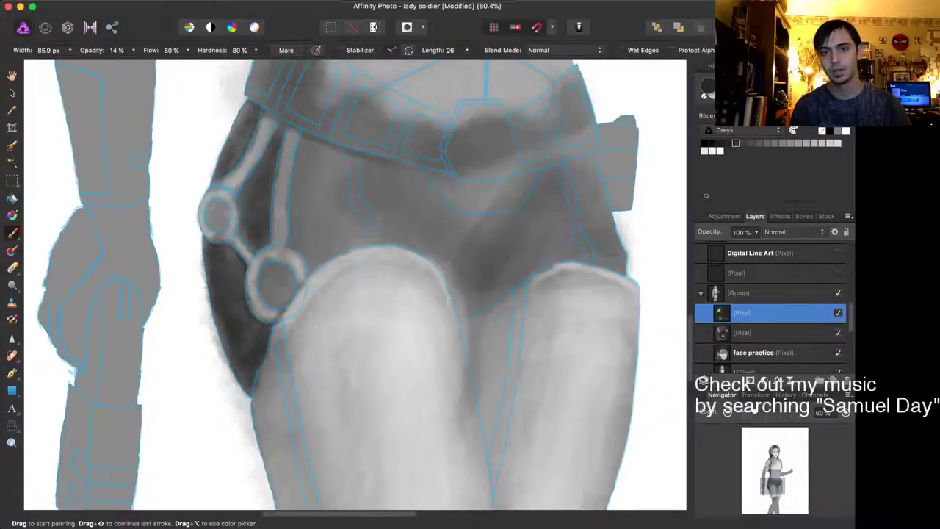
Step: Paint a narrow dark shadow along the belt's lower edge under the buckle out to the far hip, narrowing the brush to 44.8 px
mouse_move(432, 173)
mouse_down()
mouse_move(497, 185)
mouse_move(596, 157)
mouse_up()
key(bracketleft)
key(bracketleft)
key(bracketleft)
key(bracketleft)
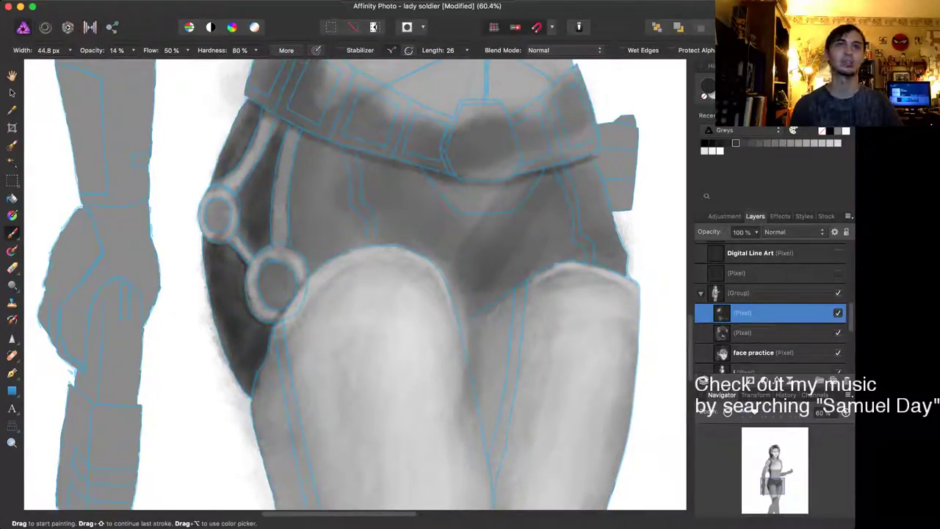
scroll(465, 232, down, 5)
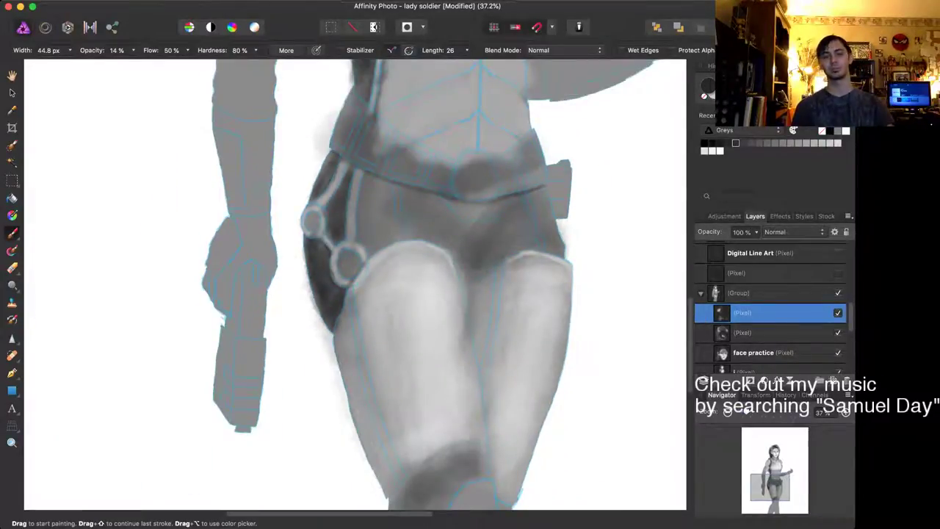
Step: Highlight the upper rim of the lower round hip joint in a light grey, narrowing the brush from 32.4 px to 18.6 px
scroll(344, 207, up, 6)
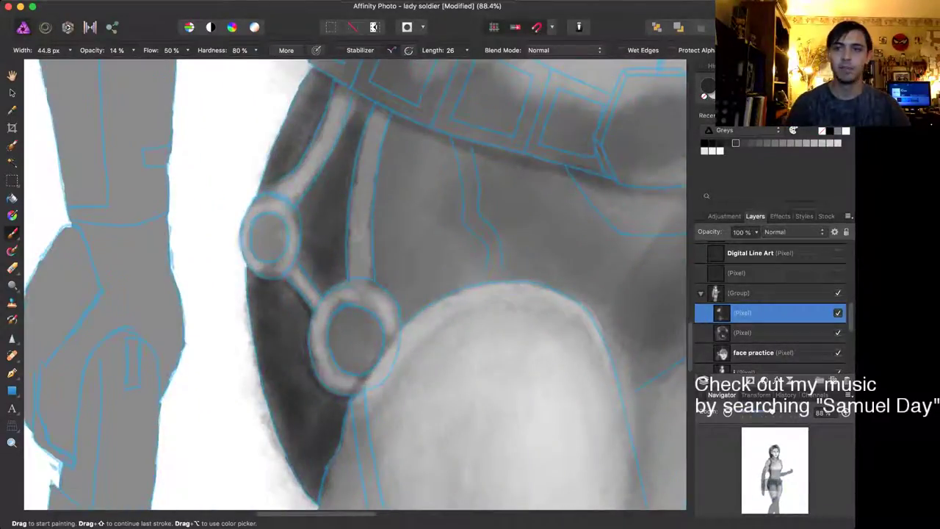
key(x)
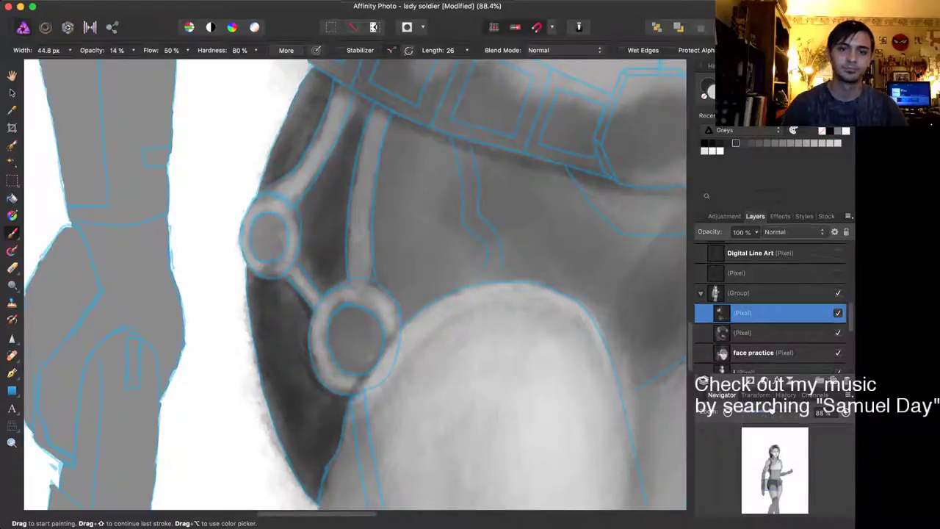
key([)
key(bracketleft)
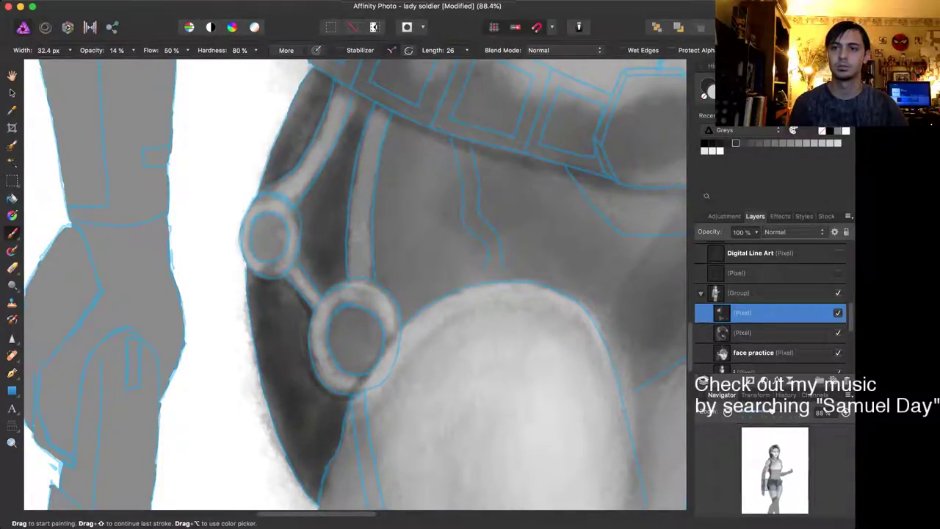
key(x)
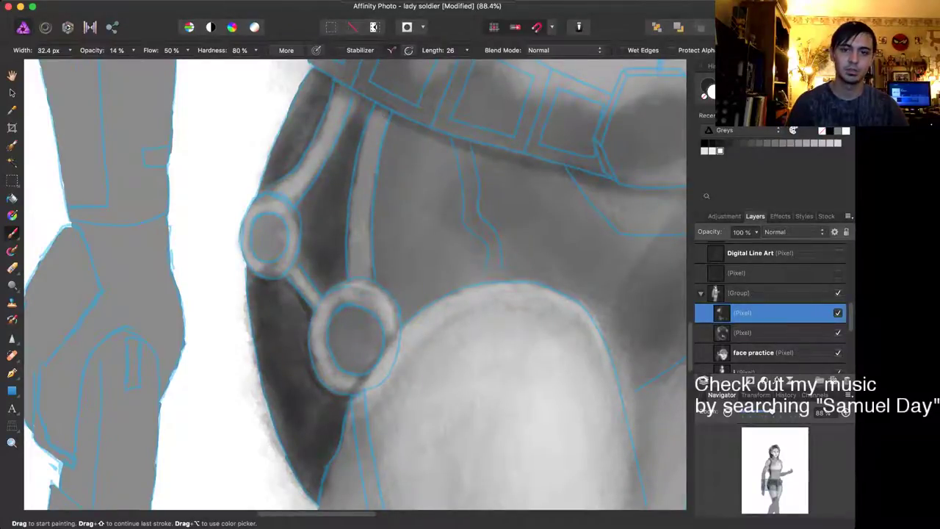
drag(376, 288, 393, 336)
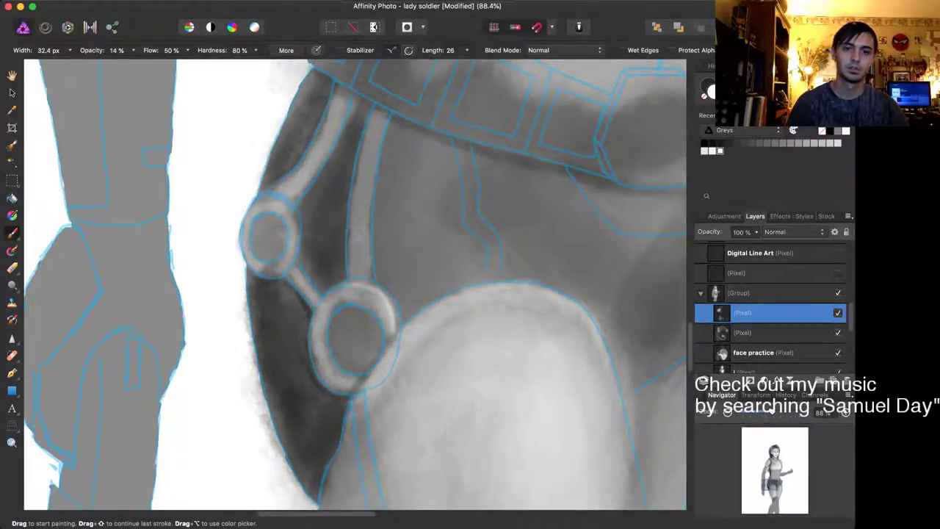
key(bracketleft)
key(bracketleft)
key(bracketleft)
key(bracketleft)
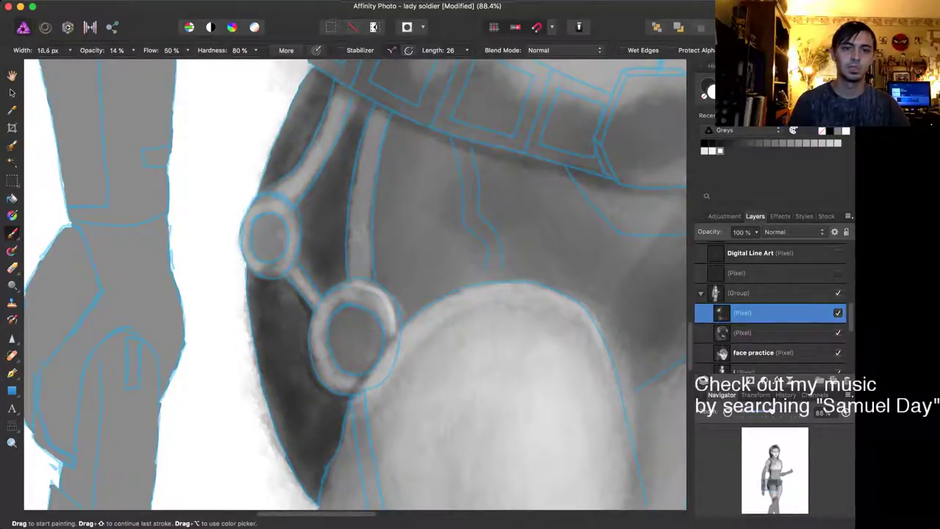
Step: Paint light highlights on the upper round joint and along both hip straps with a 28.9 px brush
key(bracketright)
key(bracketright)
key(bracketright)
drag(297, 229, 284, 209)
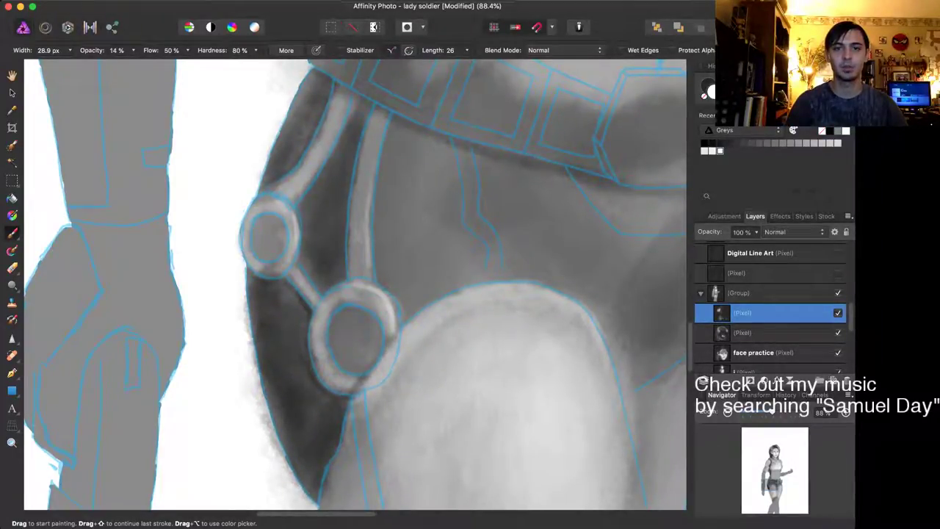
drag(378, 152, 368, 225)
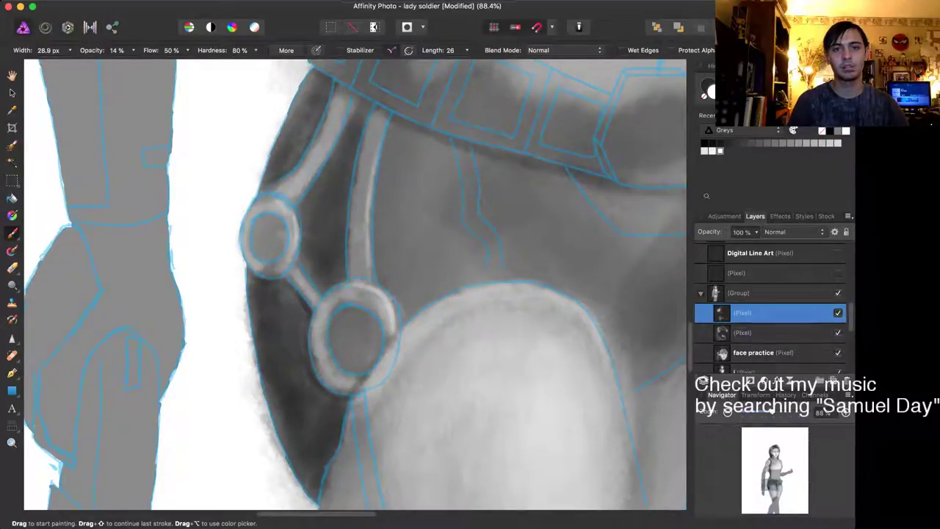
drag(340, 120, 303, 190)
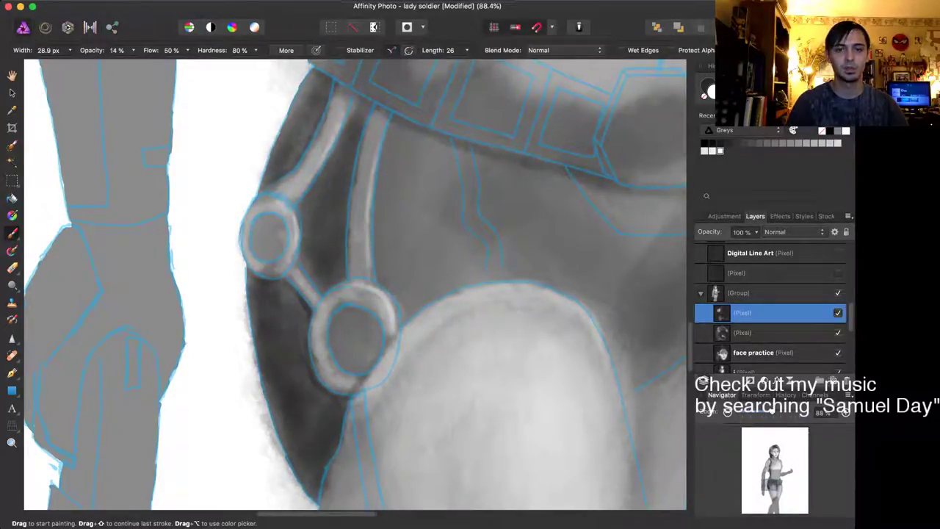
drag(367, 246, 374, 281)
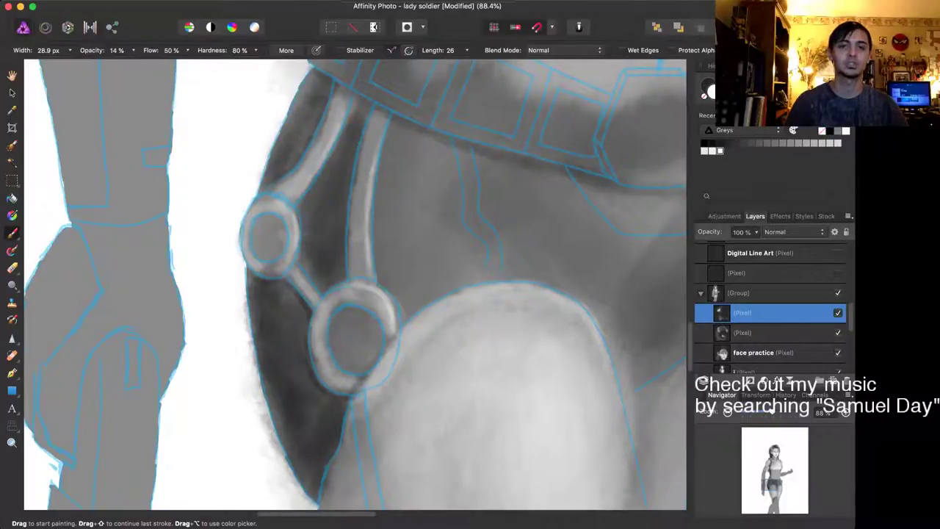
scroll(374, 280, up, 2)
scroll(374, 283, down, 10)
scroll(433, 307, up, 3)
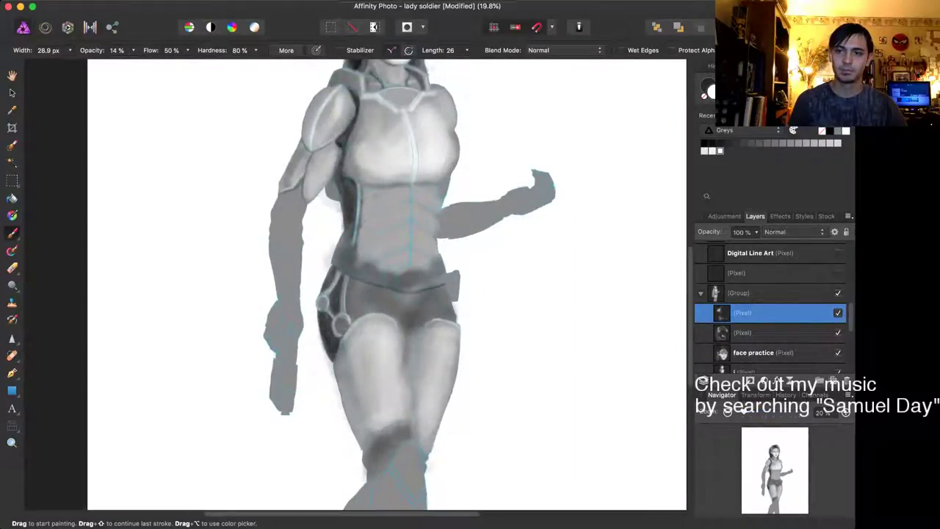
Step: Hide the lineart group to examine the bare greyscale shading of the figure, and show it again
click(701, 294)
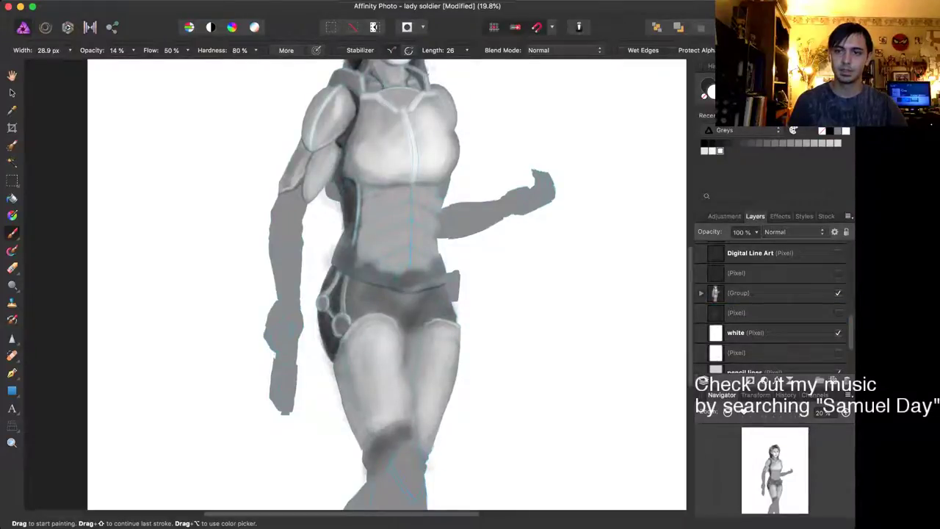
click(701, 293)
scroll(754, 246, up, 6)
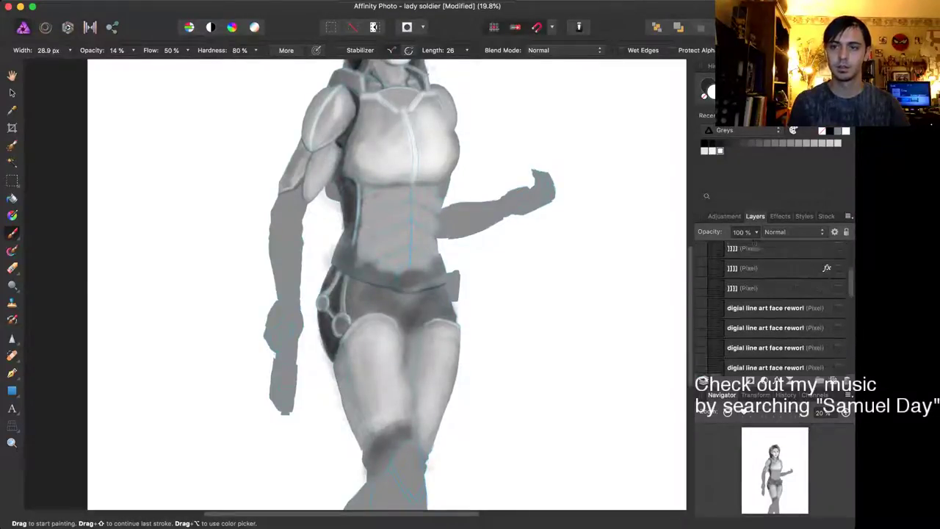
scroll(771, 308, up, 3)
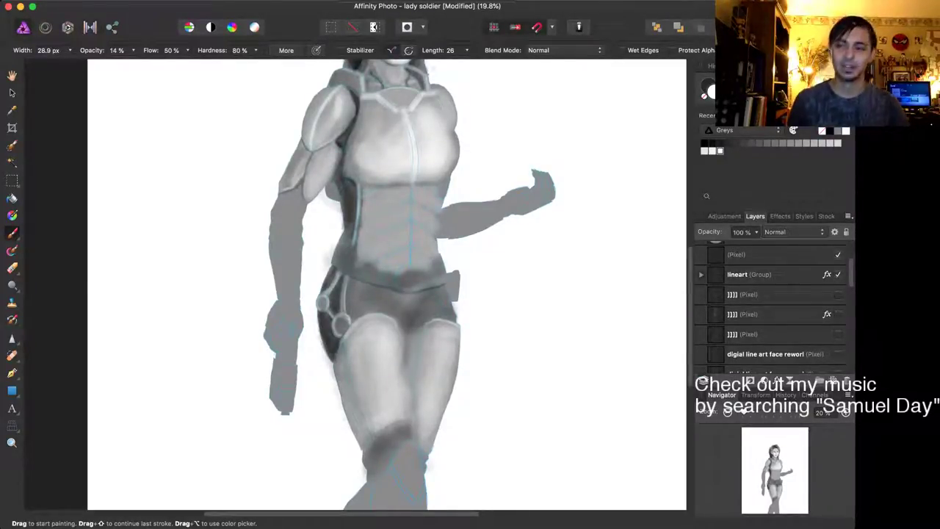
click(838, 274)
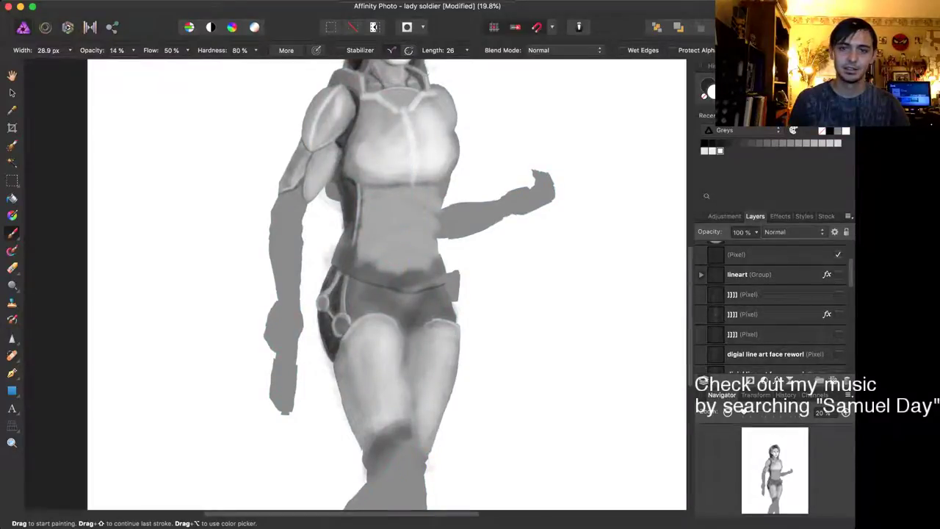
scroll(349, 330, up, 2)
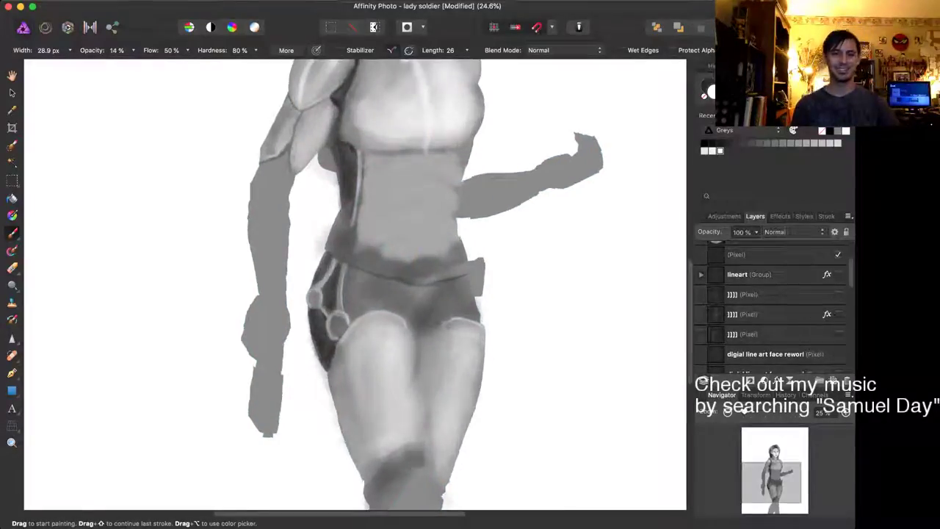
scroll(397, 329, down, 8)
scroll(427, 323, up, 5)
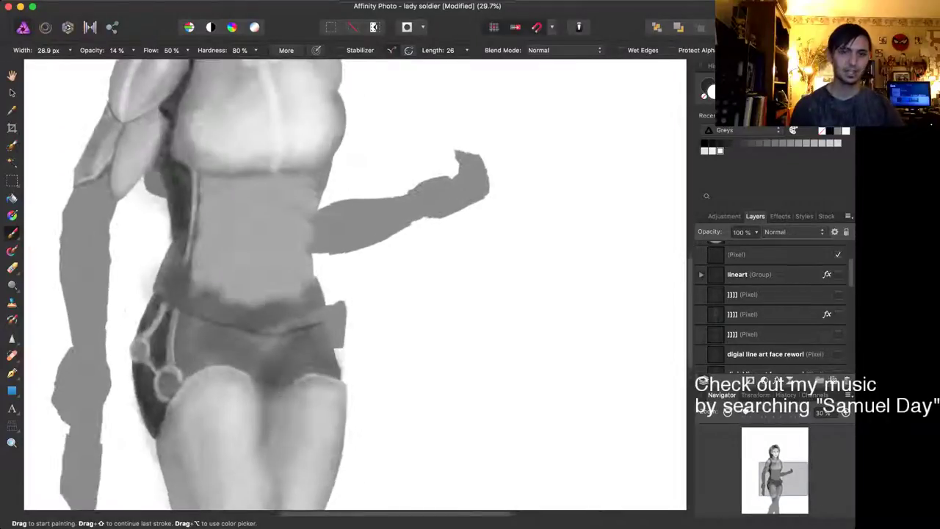
scroll(352, 286, down, 2)
scroll(352, 287, left, 2)
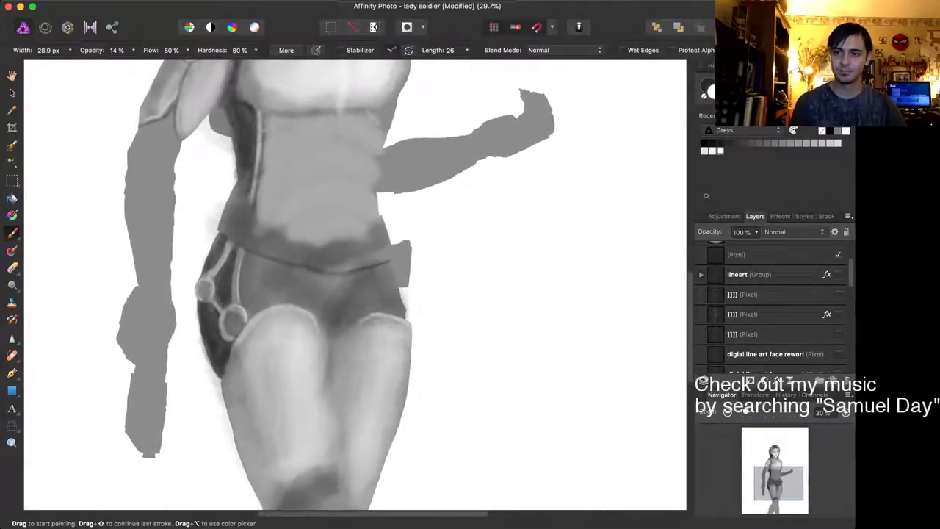
click(838, 274)
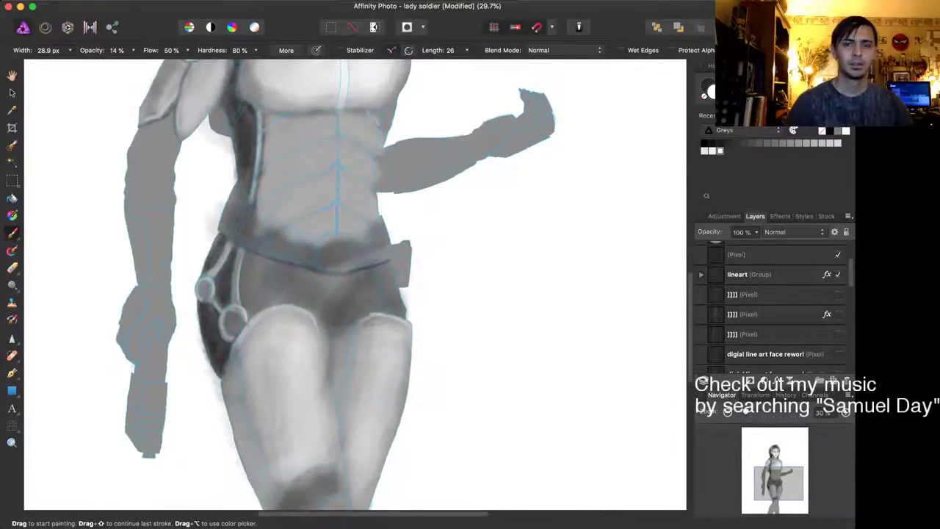
scroll(353, 286, left, 3)
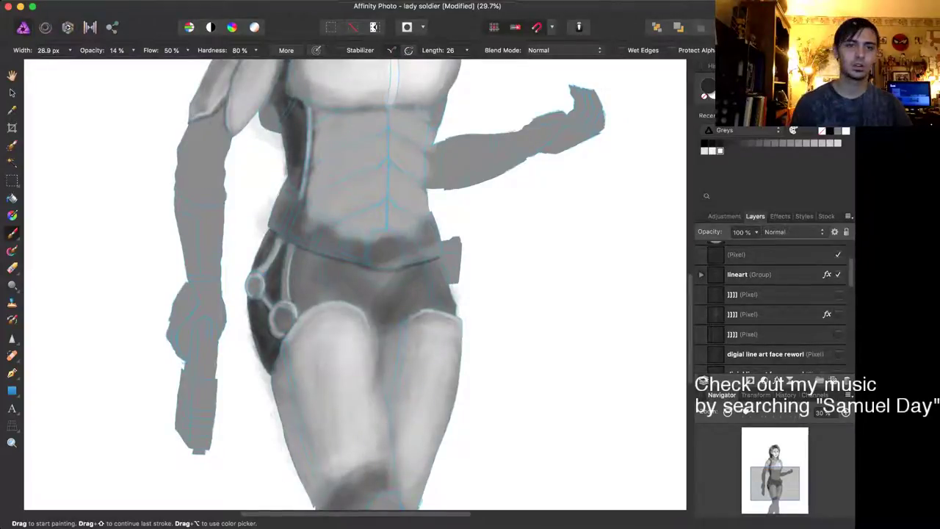
scroll(231, 187, up, 1)
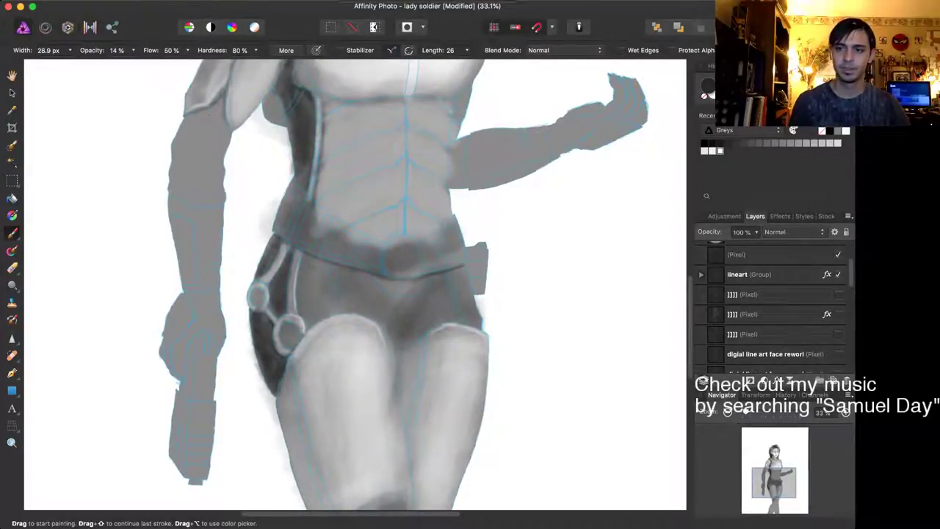
scroll(771, 309, down, 10)
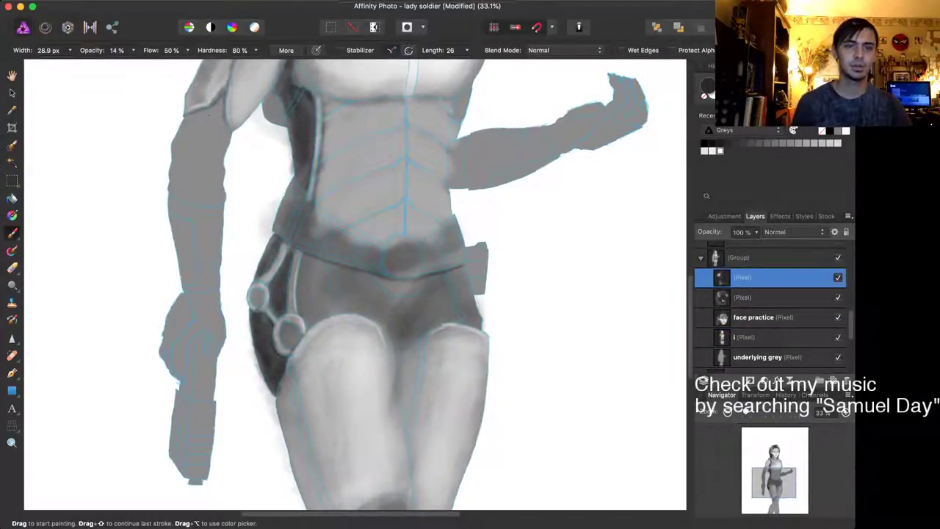
scroll(353, 286, up, 3)
key(super+z)
key(bracketright)
key(bracketright)
key(bracketright)
key(bracketright)
key(bracketright)
key(bracketright)
key(bracketright)
key(bracketright)
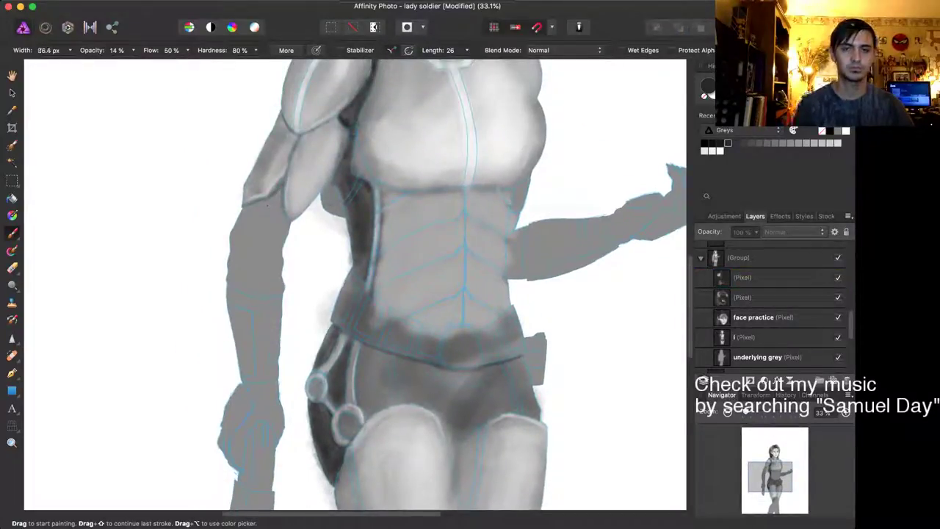
scroll(267, 206, up, 3)
key(bracketleft)
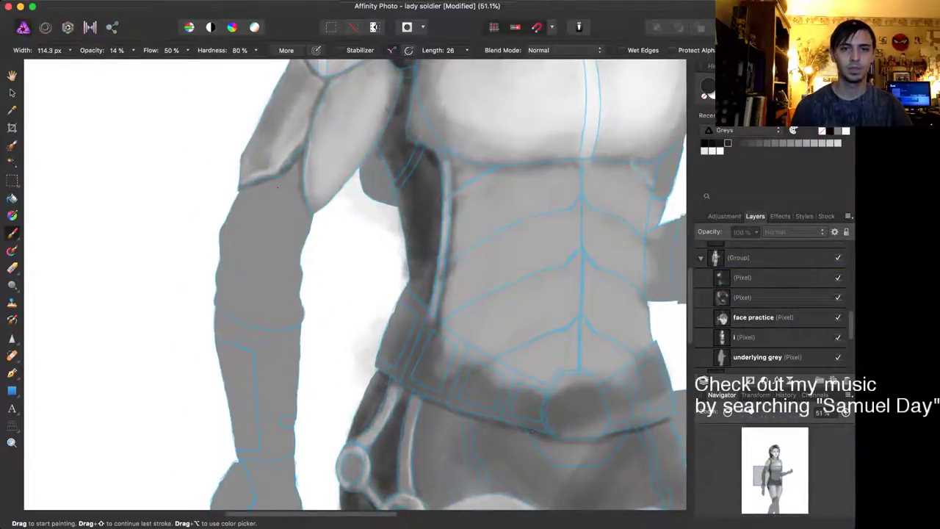
key(super+shift+n)
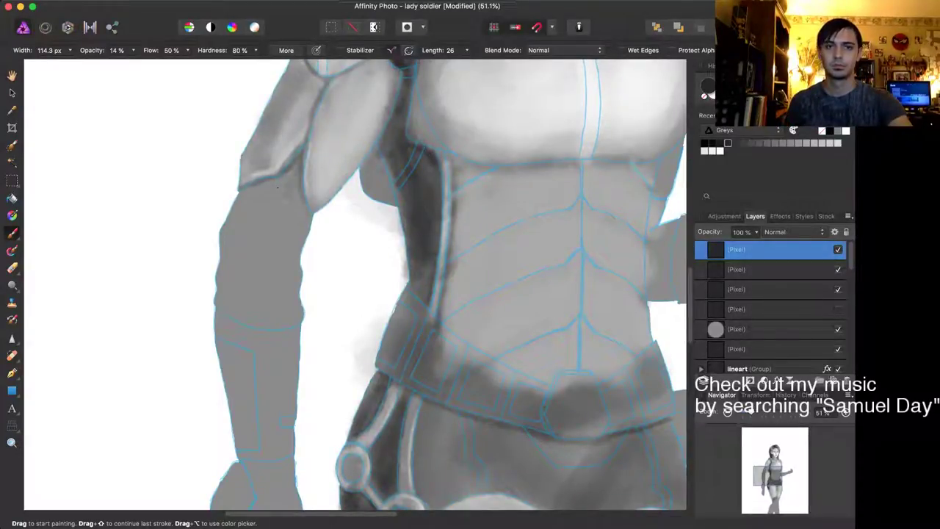
key(super+z)
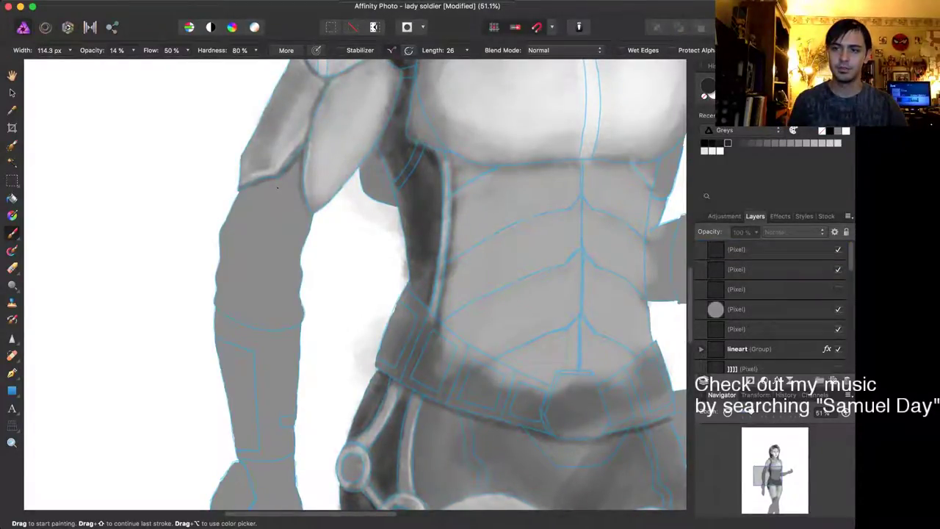
Step: Select the topmost pixel layer inside the painting group and begin darkening the hanging arm's elbow section with a 200 px brush
scroll(770, 309, down, 10)
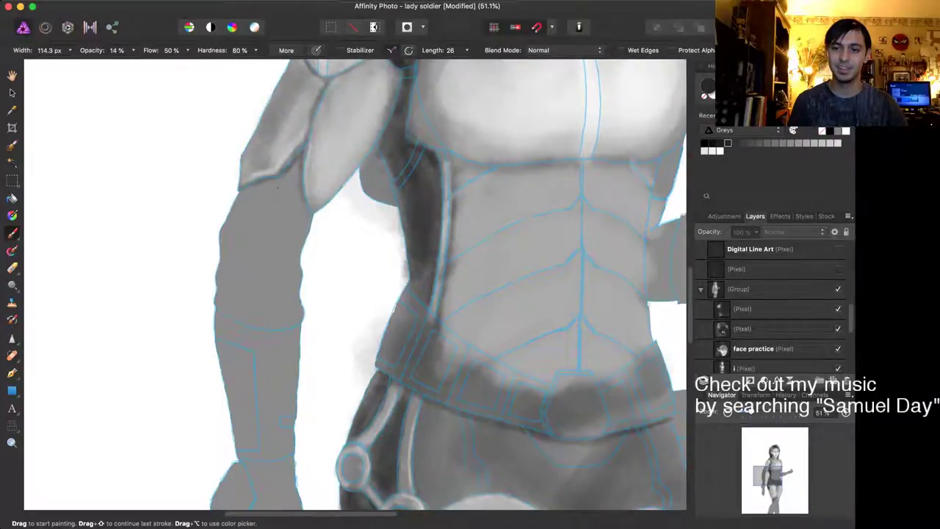
click(770, 309)
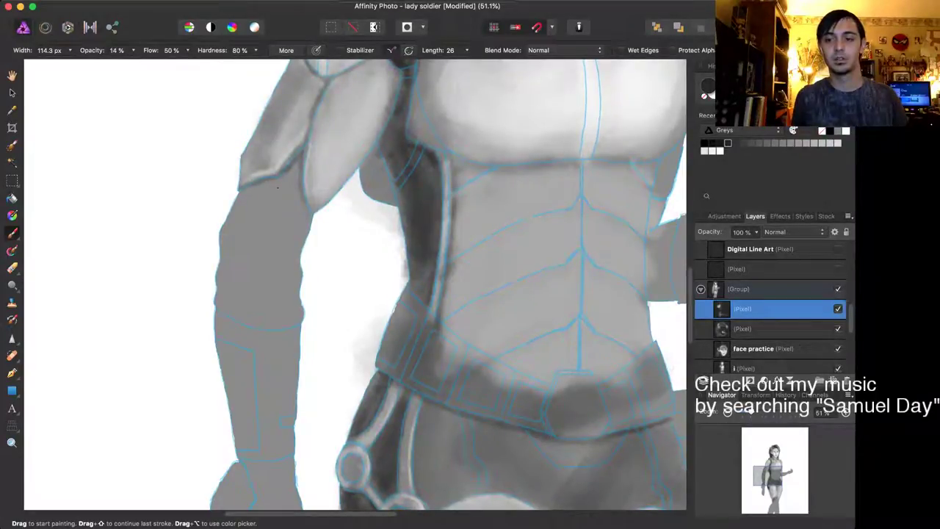
click(770, 289)
click(770, 309)
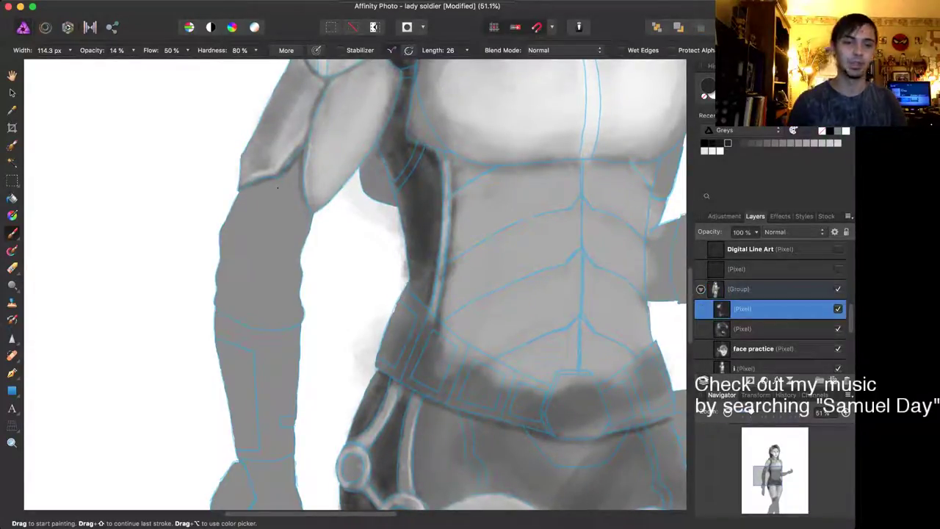
key(])
key(])
key(])
key(])
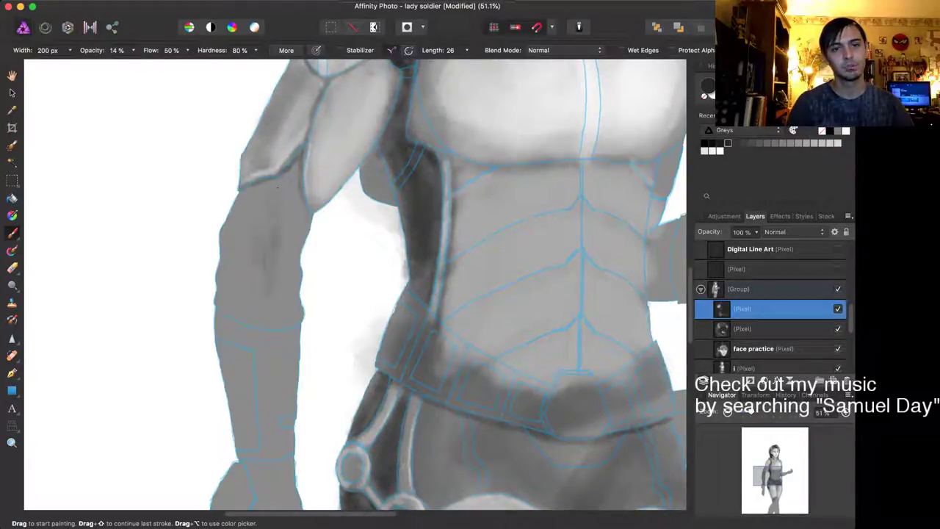
drag(271, 209, 248, 270)
mouse_move(240, 222)
mouse_down()
mouse_move(236, 276)
mouse_move(223, 280)
mouse_move(224, 300)
mouse_move(257, 323)
mouse_move(296, 318)
mouse_move(279, 324)
mouse_move(290, 285)
mouse_move(268, 303)
mouse_move(251, 282)
mouse_move(287, 246)
mouse_move(222, 309)
mouse_move(253, 239)
mouse_move(246, 207)
mouse_move(268, 199)
mouse_move(270, 184)
mouse_move(248, 194)
mouse_move(293, 221)
mouse_move(300, 184)
mouse_move(307, 220)
mouse_move(290, 229)
mouse_move(285, 253)
mouse_move(278, 187)
mouse_move(298, 175)
mouse_move(302, 203)
mouse_move(276, 195)
mouse_up()
Step: Fill the elbow section with dark grey from the upper-arm armour down to the forearm line, varying the brush width and ending at 109.9 px
key([)
key([)
key([)
key([)
key(bracketright)
key(bracketright)
key(bracketright)
key(bracketright)
key(bracketright)
key(bracketright)
key(bracketright)
key(bracketright)
key(bracketright)
key(bracketright)
key(bracketleft)
key(bracketleft)
key(bracketleft)
key(bracketleft)
key(bracketleft)
key(bracketleft)
key(bracketright)
key(bracketright)
key(bracketright)
key(bracketright)
key(bracketleft)
key(bracketleft)
key(bracketleft)
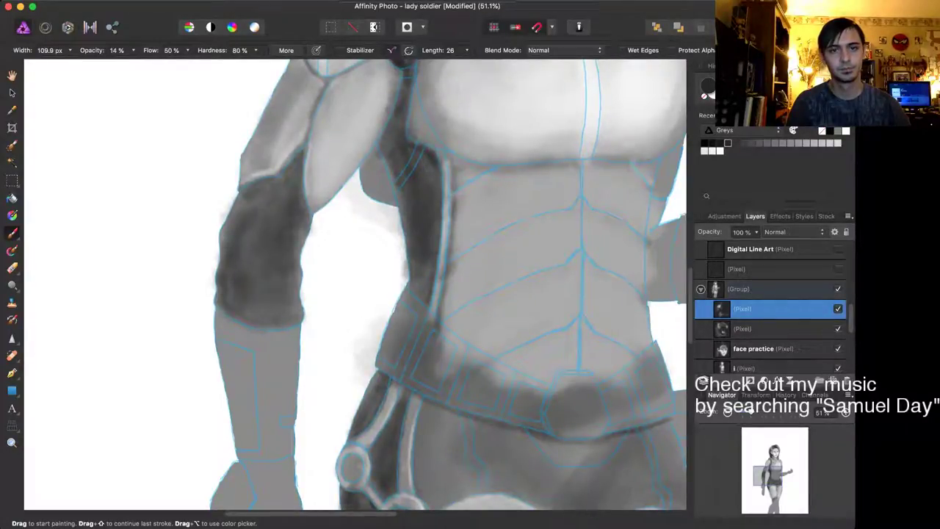
Step: Deepen and even out the dark tone across the elbow section with a broad 254.3 px brush
key(bracketright)
key(bracketright)
key(bracketright)
key(bracketright)
key(bracketright)
mouse_move(252, 274)
mouse_down()
mouse_move(285, 309)
mouse_move(315, 221)
mouse_up()
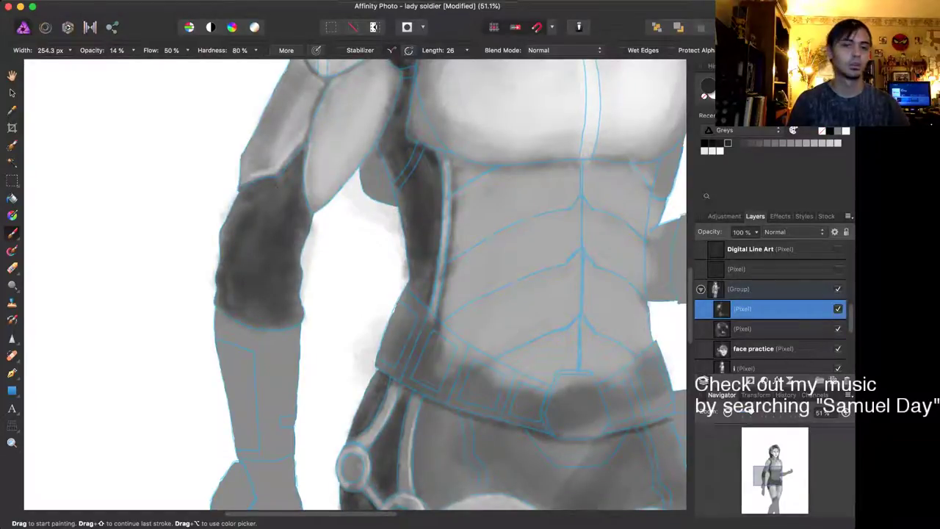
Step: Darken the elbow section's upper edge beneath the upper-arm armour with a 95.9 px brush
key(bracketleft)
key(bracketleft)
key(bracketleft)
key(bracketleft)
key(bracketleft)
drag(286, 169, 294, 182)
drag(239, 191, 229, 210)
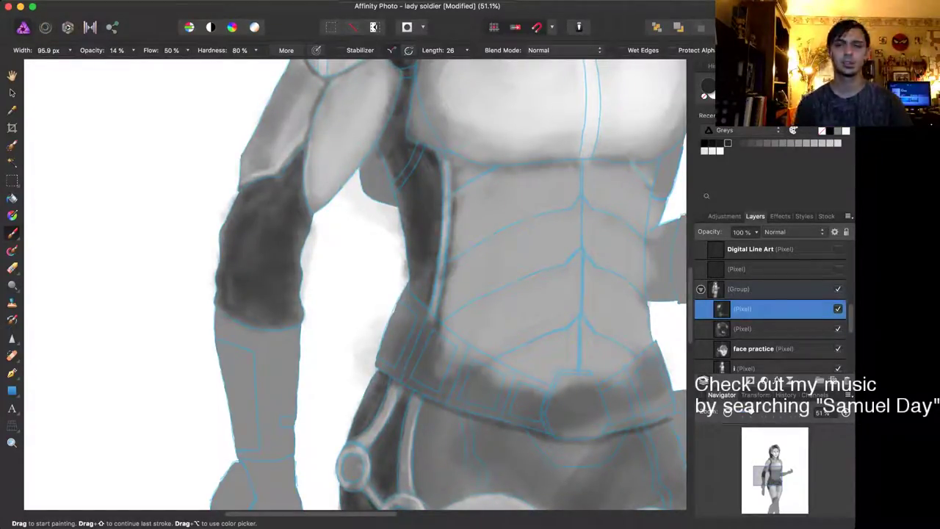
Step: Paint a light grey highlight along the chest plate's lower corner beside the hanging arm with a 58.9 px brush
scroll(397, 254, right, 5)
scroll(396, 253, up, 3)
scroll(397, 253, up, 3)
scroll(397, 254, down, 2)
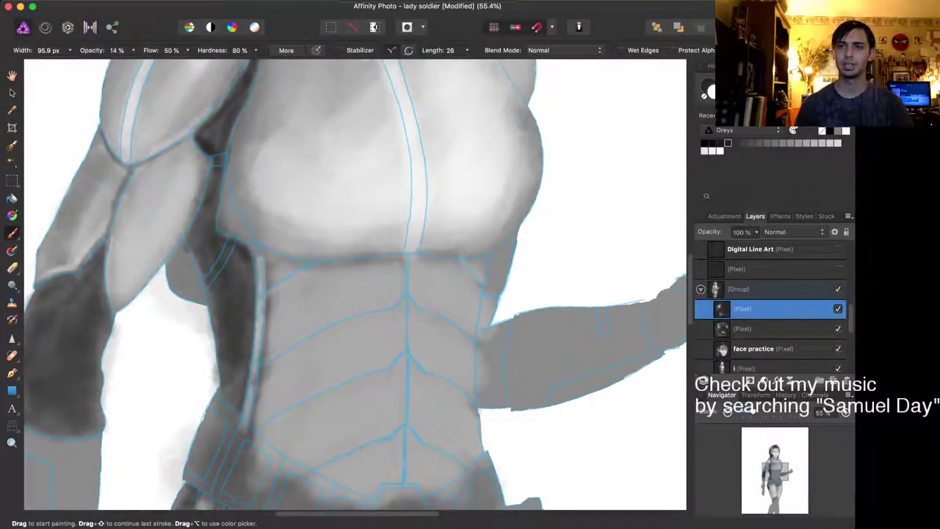
click(790, 143)
click(814, 143)
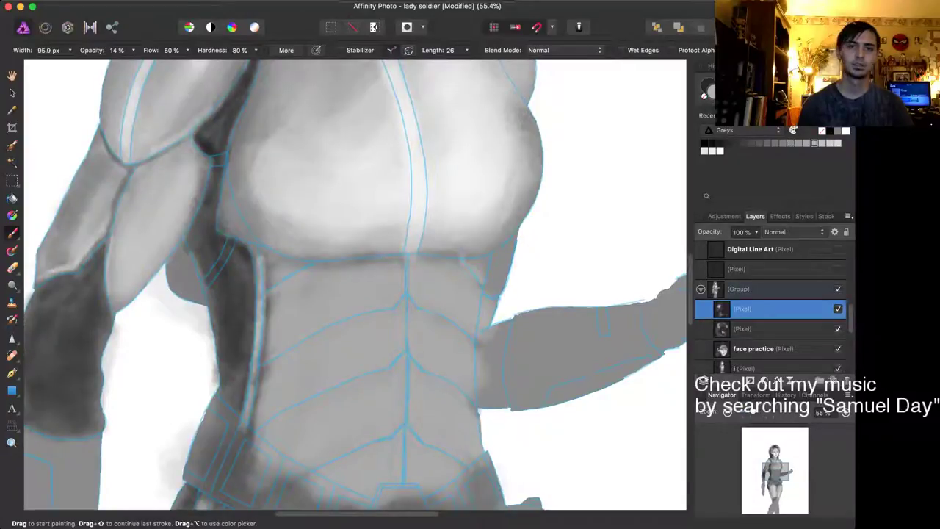
key(bracketleft)
key(bracketleft)
key(bracketleft)
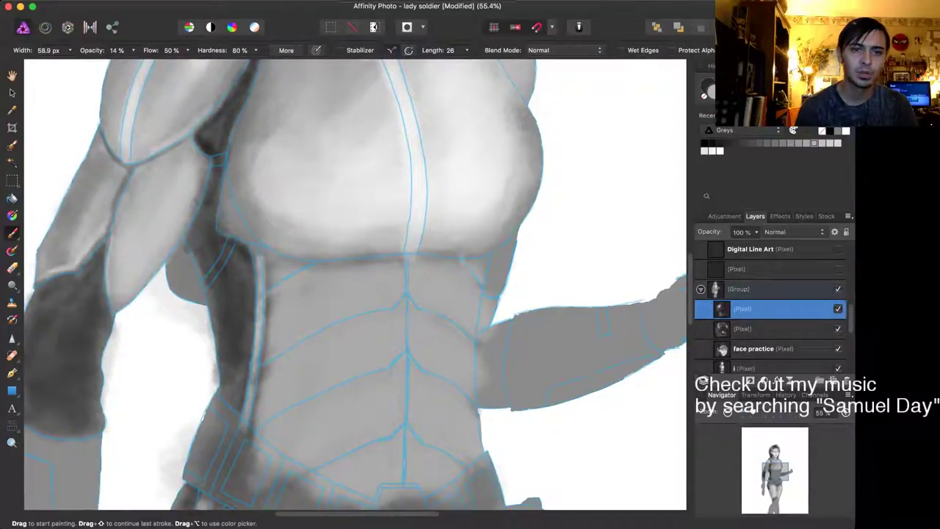
mouse_move(222, 211)
mouse_down()
mouse_move(220, 227)
mouse_move(246, 235)
mouse_up()
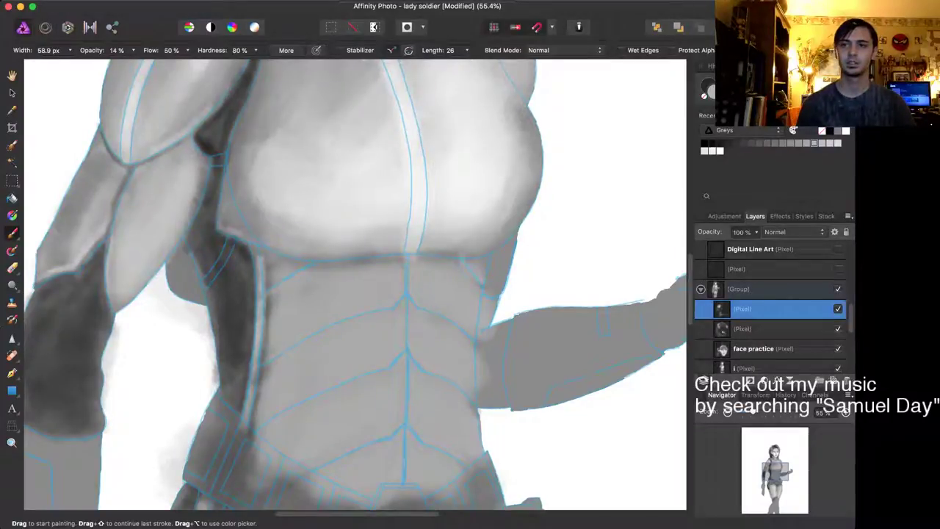
Step: Choose a mid grey and shade the narrow side strap beneath the chest plate, varying the brush width and ending at 56.5 px
click(799, 144)
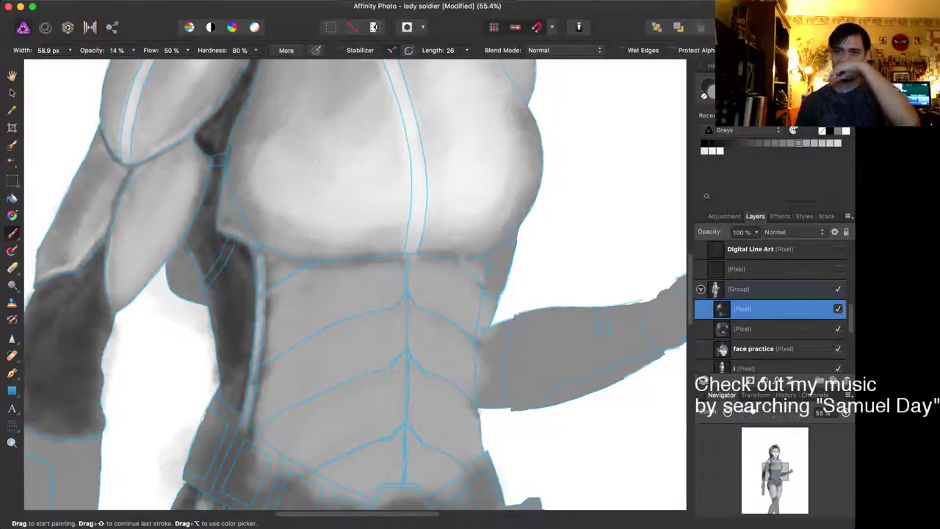
click(783, 143)
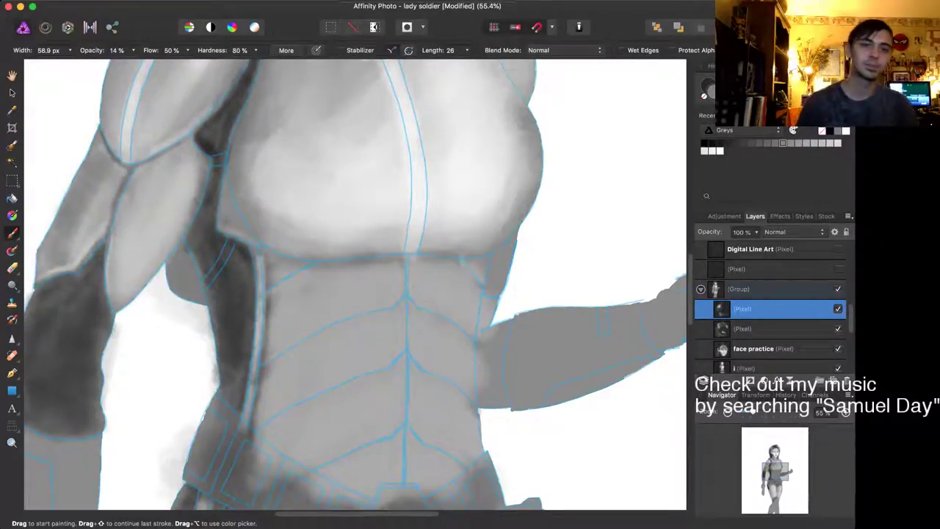
key(bracketleft)
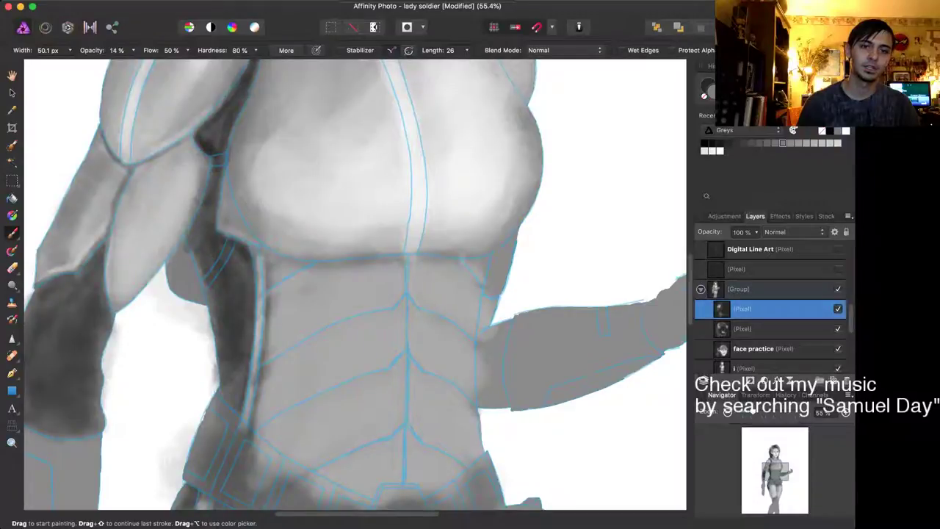
key(bracketleft)
key(bracketleft)
key(bracketleft)
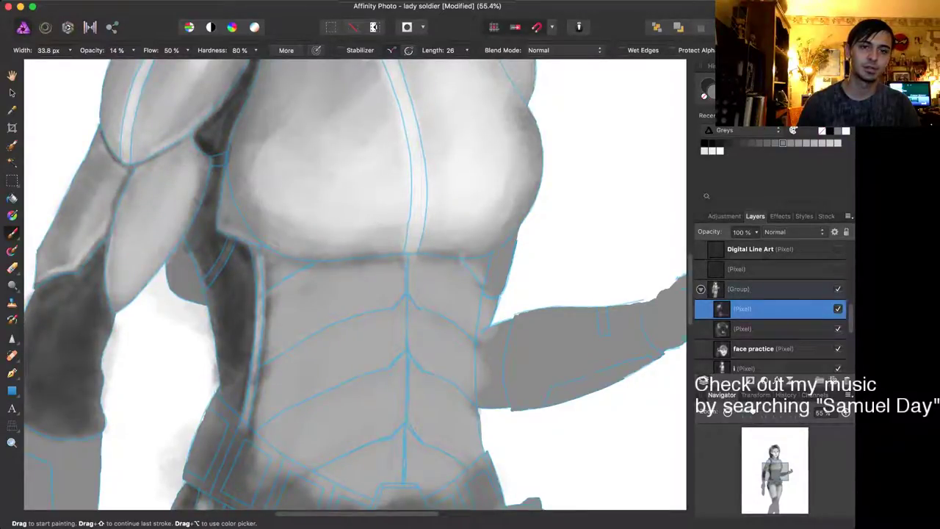
key(bracketright)
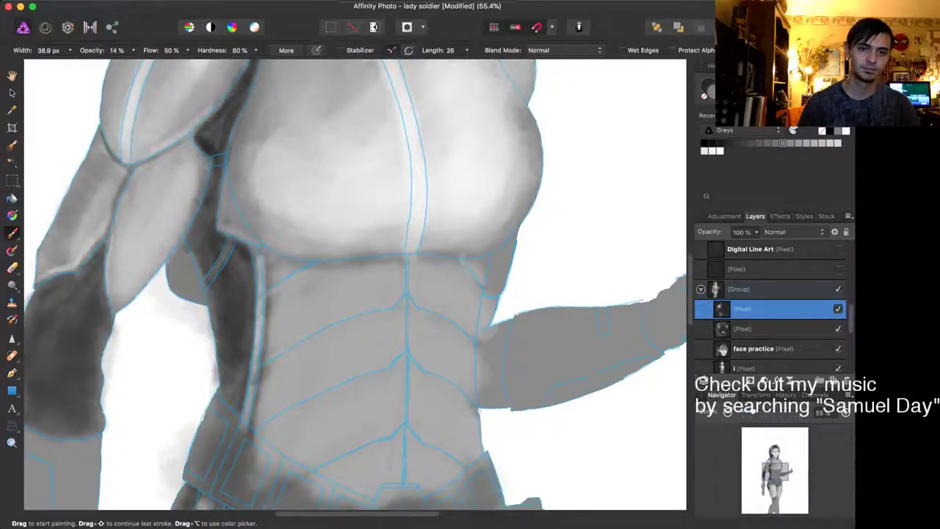
key(bracketright)
key(bracketright)
key(bracketright)
key(bracketright)
key(bracketright)
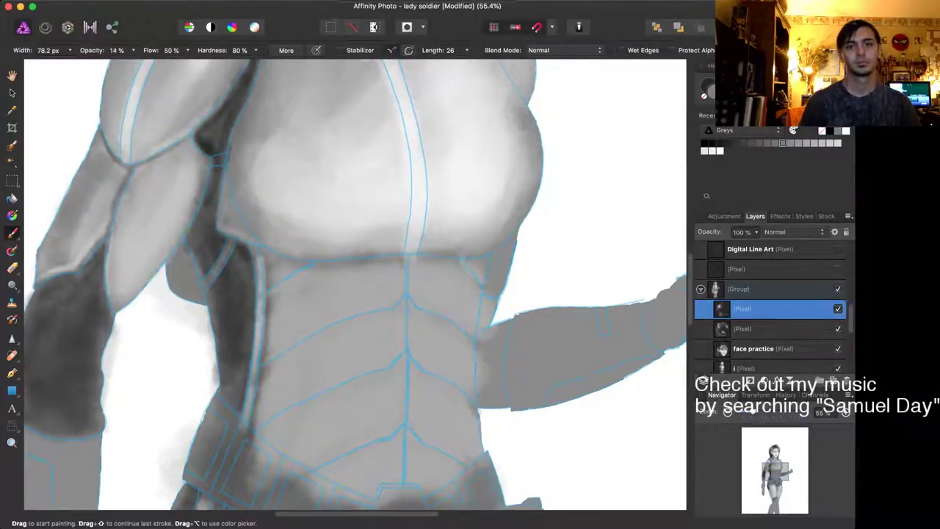
key(bracketleft)
key(bracketleft)
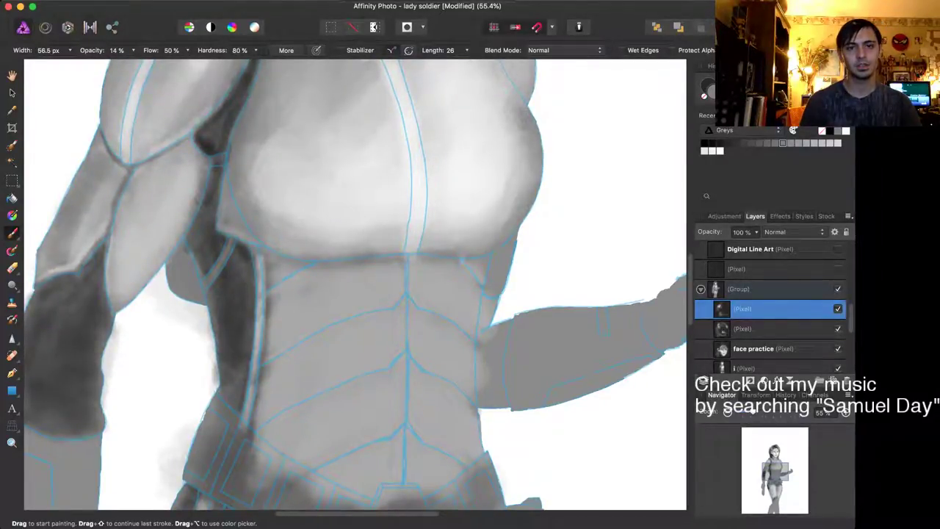
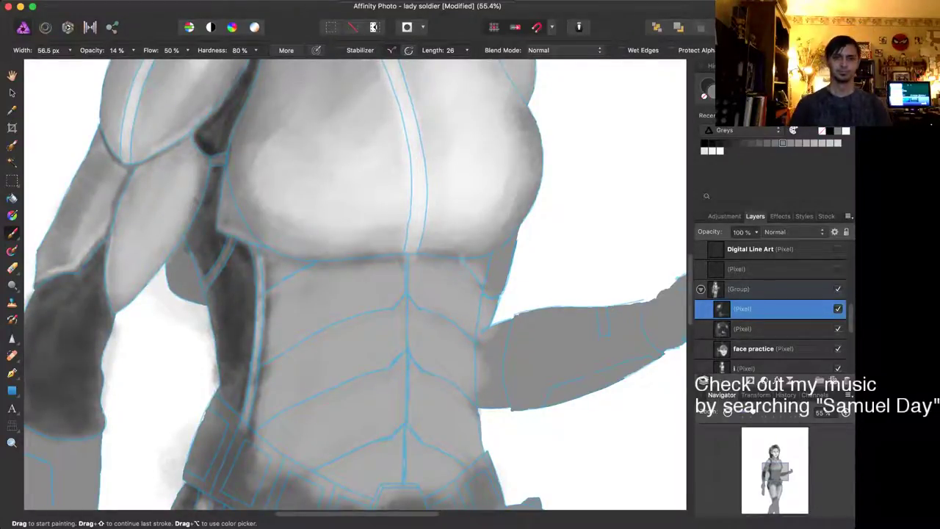
scroll(355, 284, down, 5)
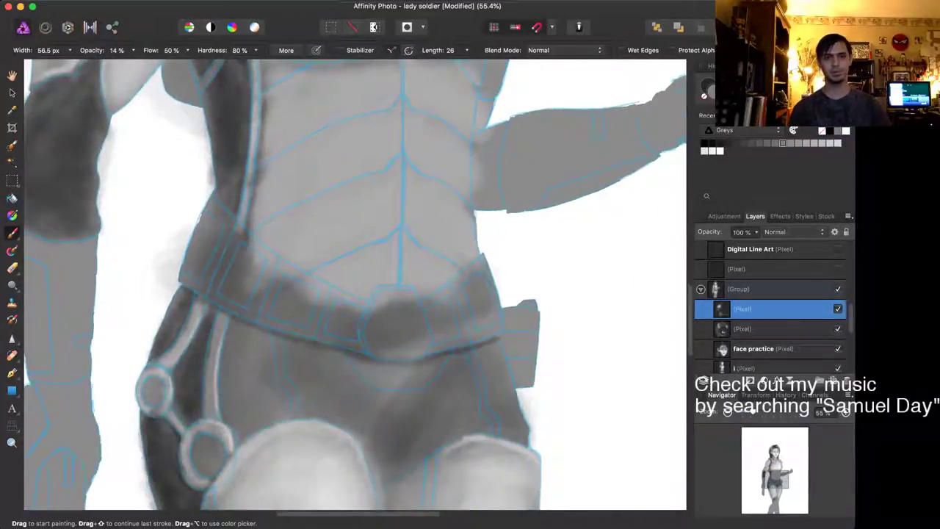
scroll(435, 257, down, 2)
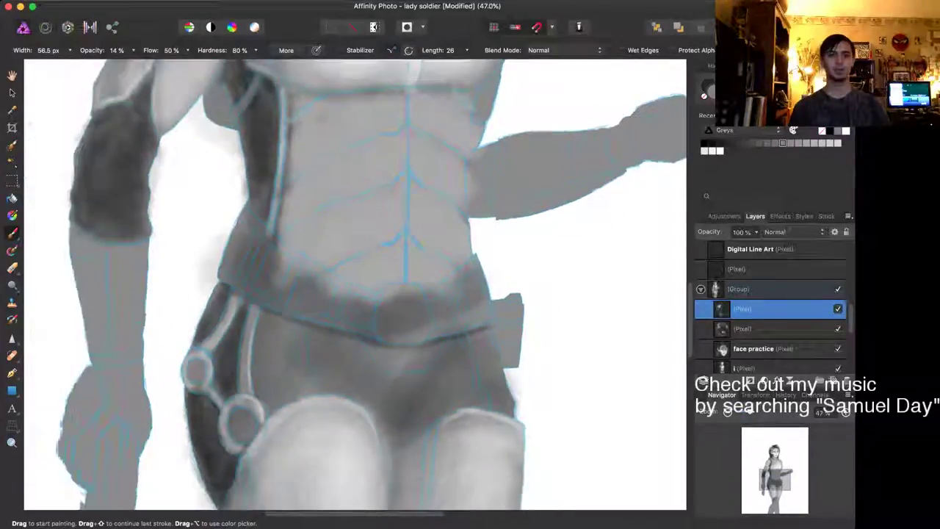
scroll(544, 254, up, 3)
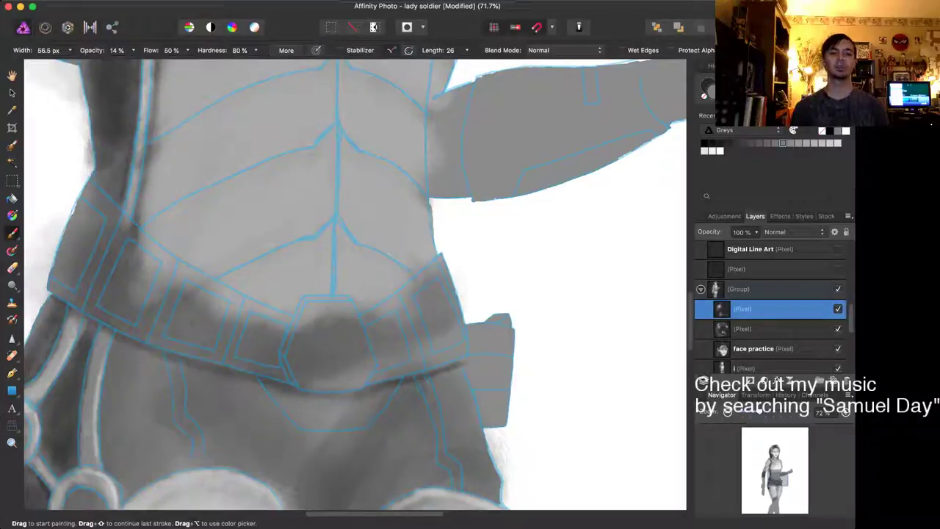
scroll(587, 237, down, 5)
scroll(356, 286, down, 2)
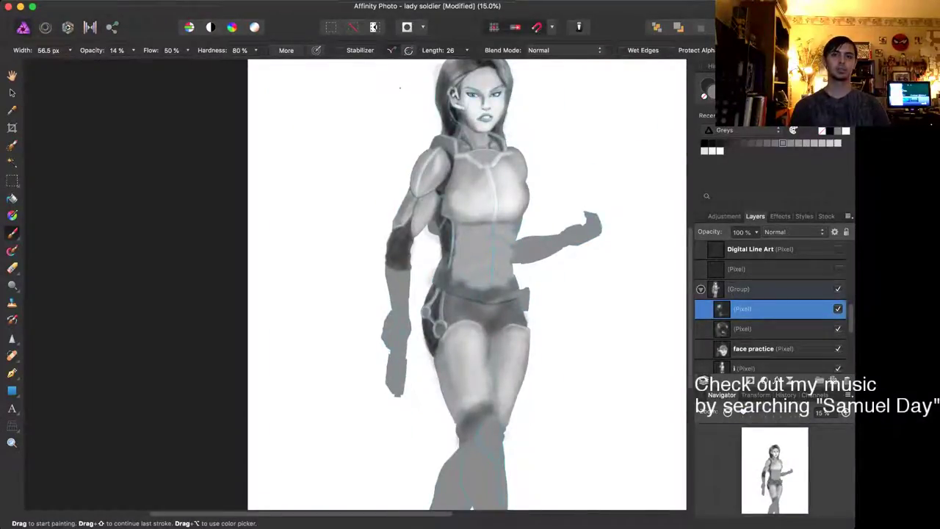
Step: Paint white highlights along the belt's upper rim on the right side of the buckle with a brush about 73 px wide
scroll(485, 279, up, 5)
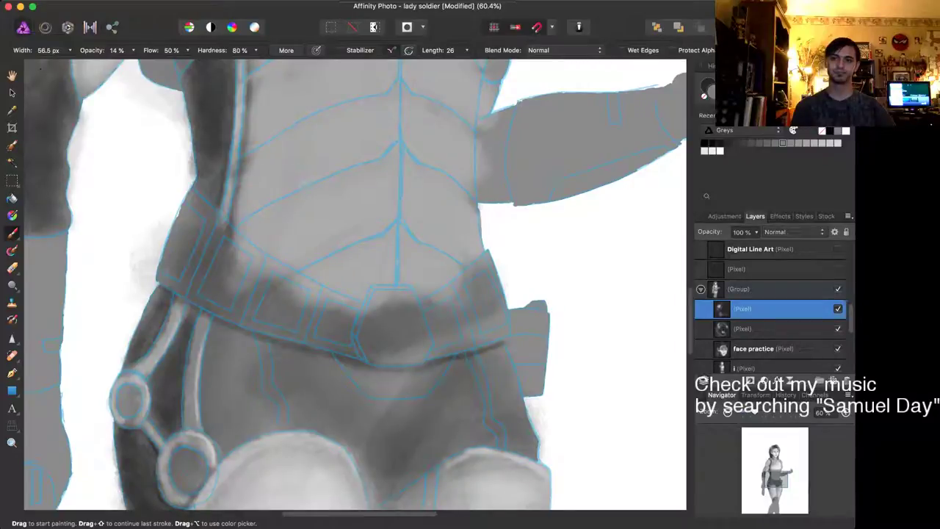
click(713, 151)
click(704, 151)
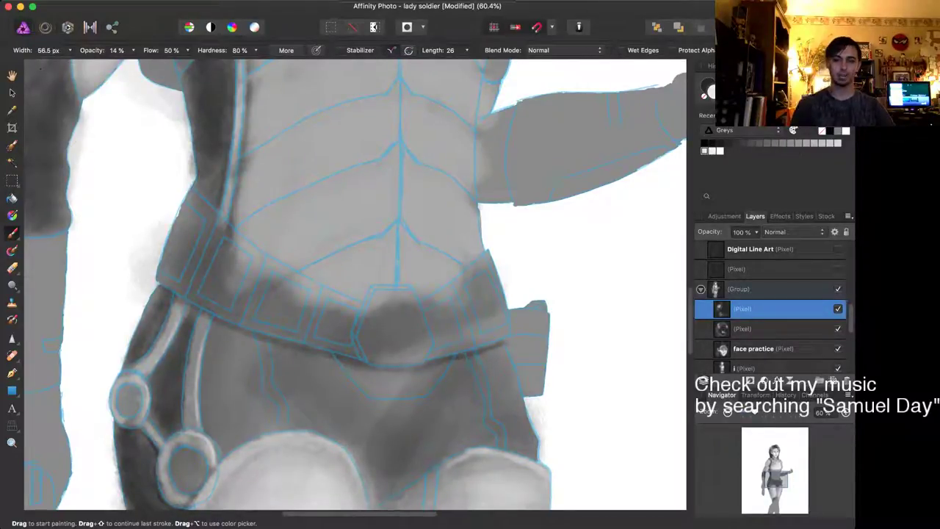
key(bracketright)
key(bracketright)
scroll(461, 285, up, 5)
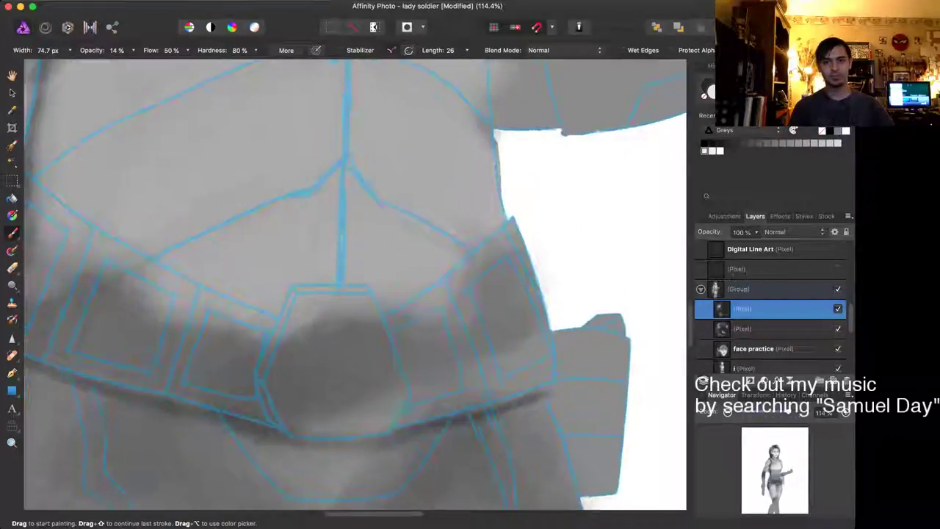
key(bracketleft)
drag(396, 316, 468, 279)
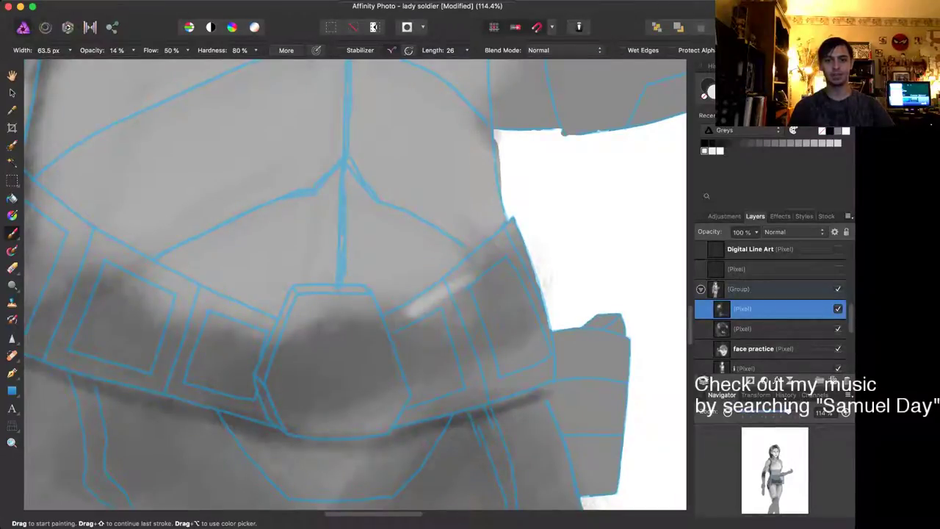
key(bracketright)
mouse_move(394, 319)
mouse_down()
mouse_move(459, 290)
mouse_move(506, 244)
mouse_up()
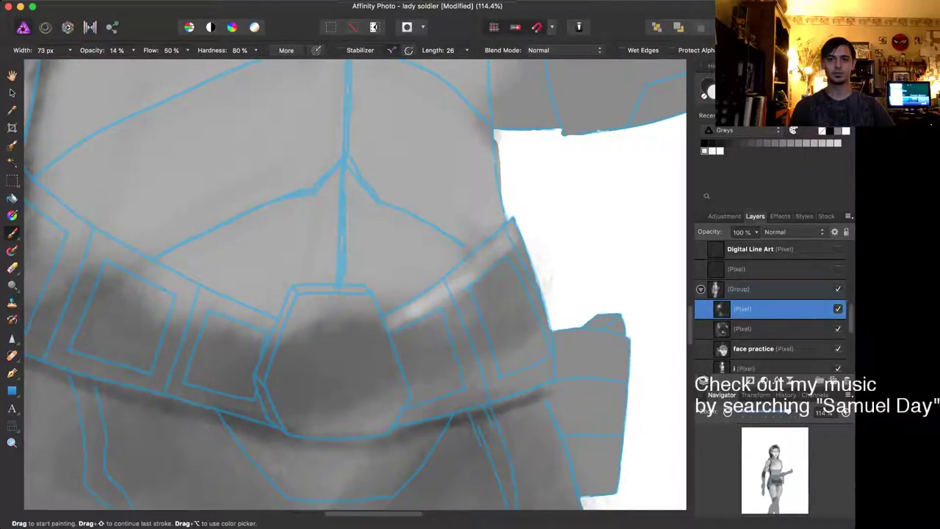
drag(461, 274, 500, 242)
drag(442, 296, 473, 270)
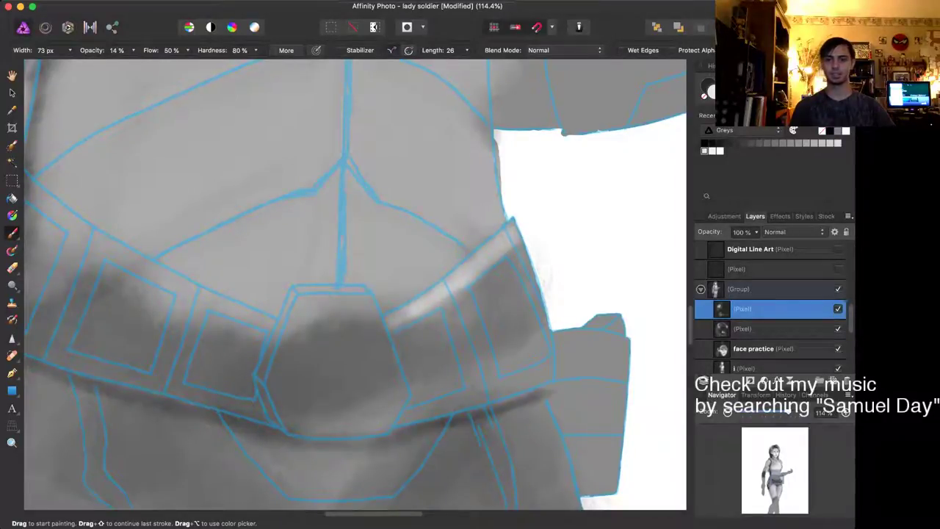
Step: Highlight the outer edge of the belt's rightmost panel, narrowing the brush to about 53 px
drag(514, 241, 538, 306)
key(bracketleft)
key(bracketleft)
drag(513, 245, 542, 319)
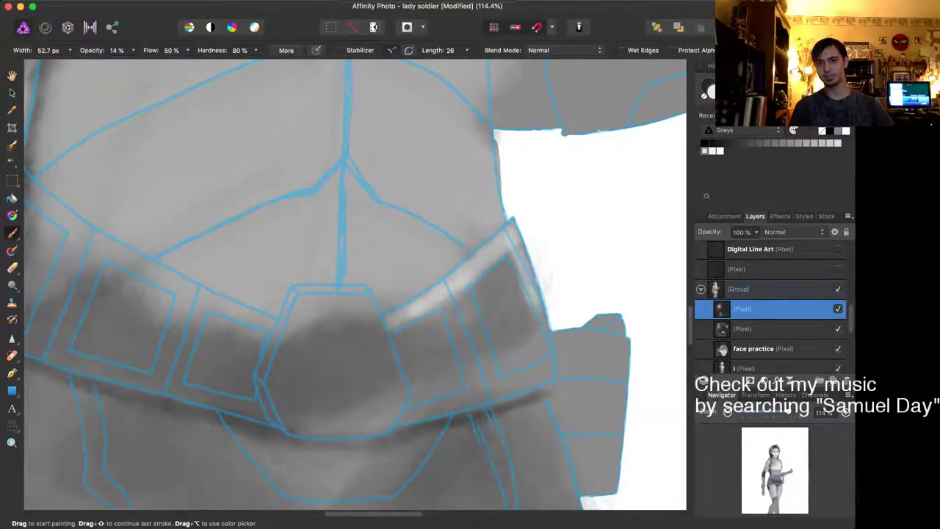
Step: Lighten the strip between the two panels right of the buckle and the belt's lower rim with a brush about 92 px wide
key(bracketright)
key(bracketright)
key(bracketright)
key(bracketright)
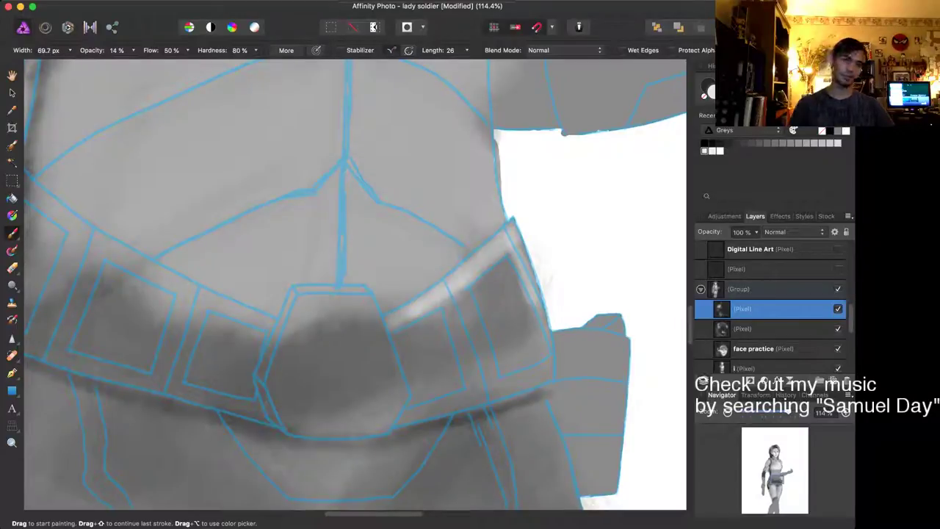
drag(460, 303, 485, 367)
drag(470, 331, 482, 389)
mouse_move(461, 308)
mouse_down()
mouse_move(477, 382)
mouse_move(540, 392)
mouse_move(412, 418)
mouse_up()
drag(470, 393, 402, 425)
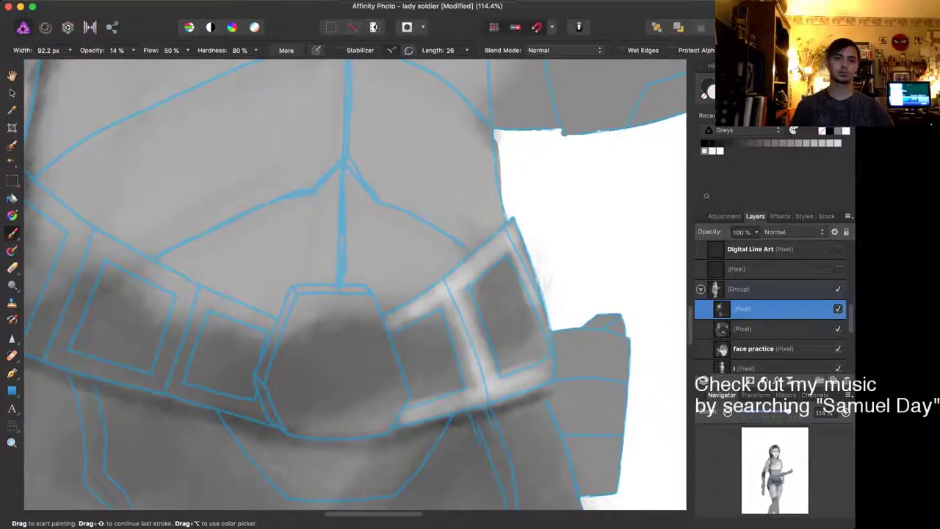
Step: Lighten the rims and dividing strips around the first two belt panels left of the buckle
mouse_move(174, 380)
mouse_down()
mouse_move(266, 418)
mouse_move(142, 373)
mouse_move(182, 323)
mouse_move(192, 381)
mouse_move(162, 367)
mouse_move(178, 313)
mouse_move(267, 327)
mouse_up()
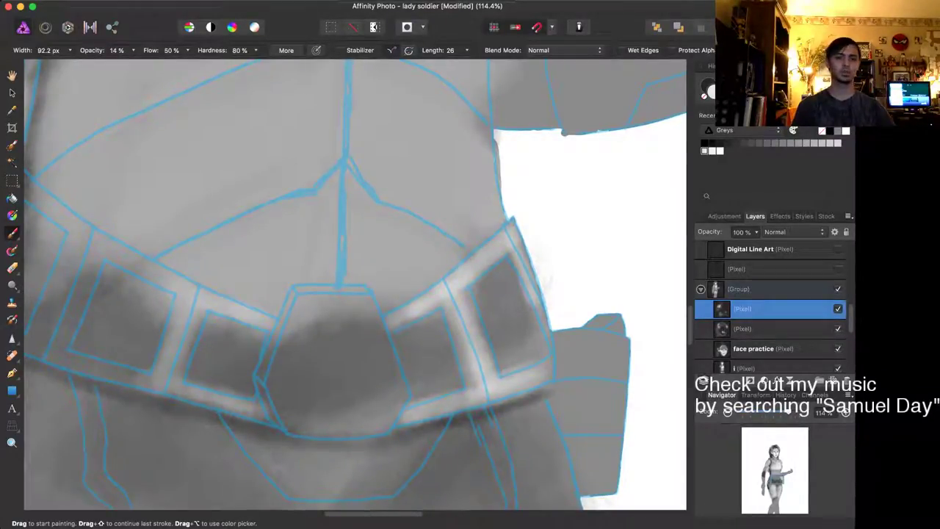
drag(178, 312, 164, 350)
scroll(352, 286, left, 5)
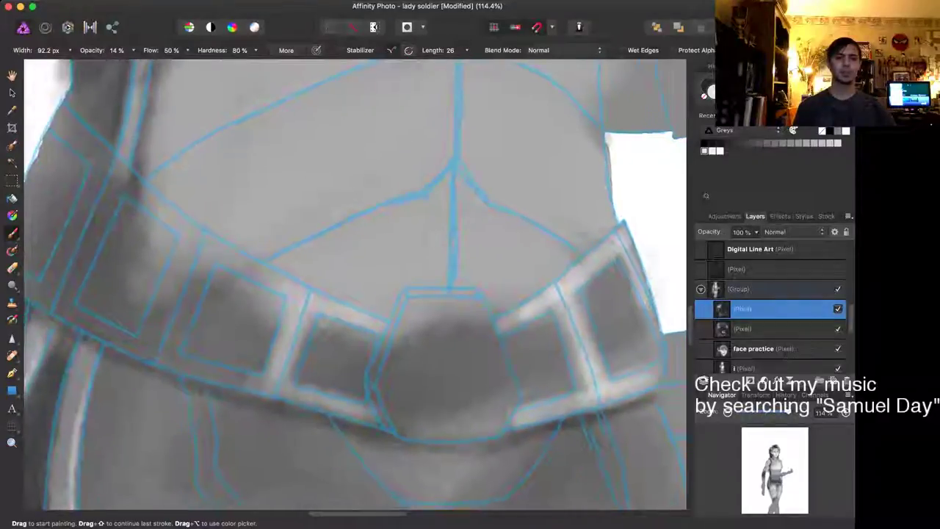
drag(208, 246, 265, 278)
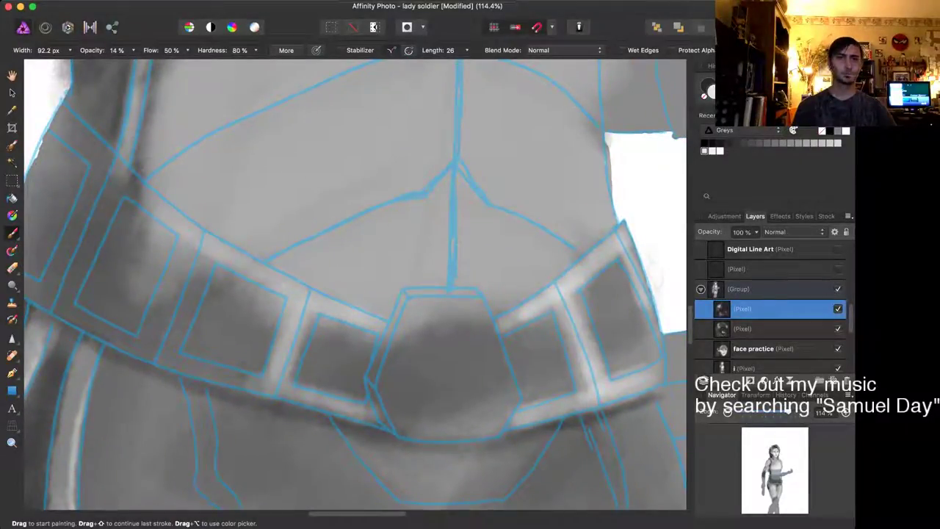
mouse_move(212, 252)
mouse_down()
mouse_move(166, 341)
mouse_move(197, 367)
mouse_move(263, 383)
mouse_up()
drag(199, 370, 129, 335)
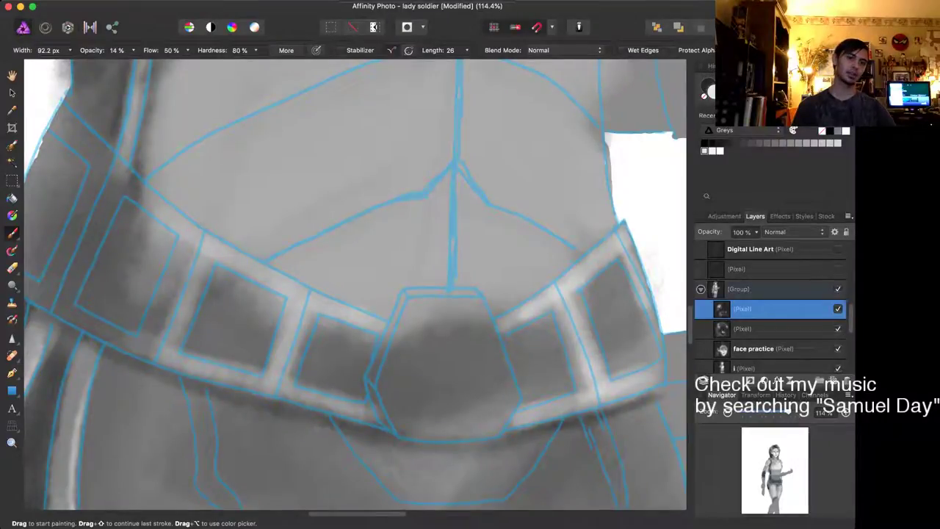
drag(184, 279, 148, 331)
mouse_move(193, 251)
mouse_down()
mouse_move(149, 331)
mouse_move(149, 354)
mouse_up()
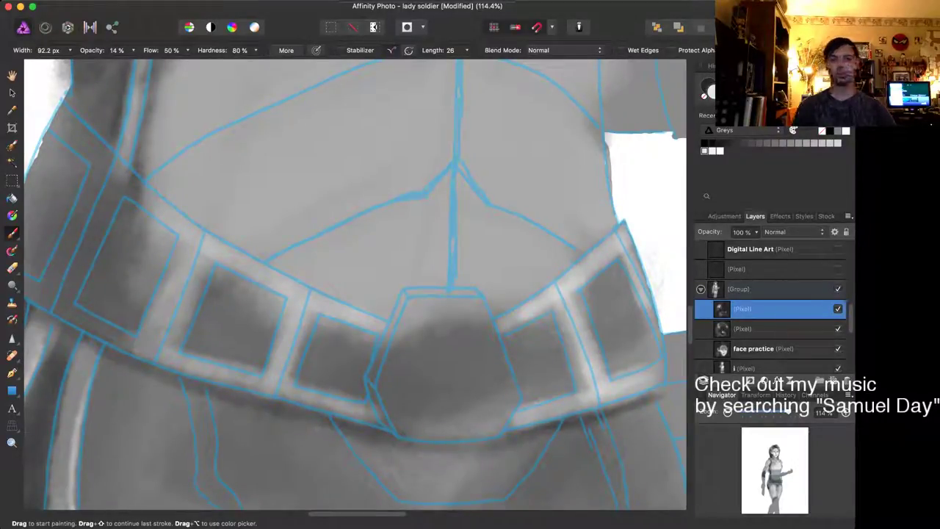
Step: Lighten the rims and dividing strips around the two leftmost belt panels, out to the figure's hip
drag(161, 323, 282, 337)
mouse_move(238, 192)
mouse_down()
mouse_move(180, 319)
mouse_move(266, 364)
mouse_up()
mouse_move(266, 364)
mouse_down()
mouse_move(128, 292)
mouse_move(166, 306)
mouse_move(220, 186)
mouse_move(182, 282)
mouse_up()
drag(223, 206, 201, 271)
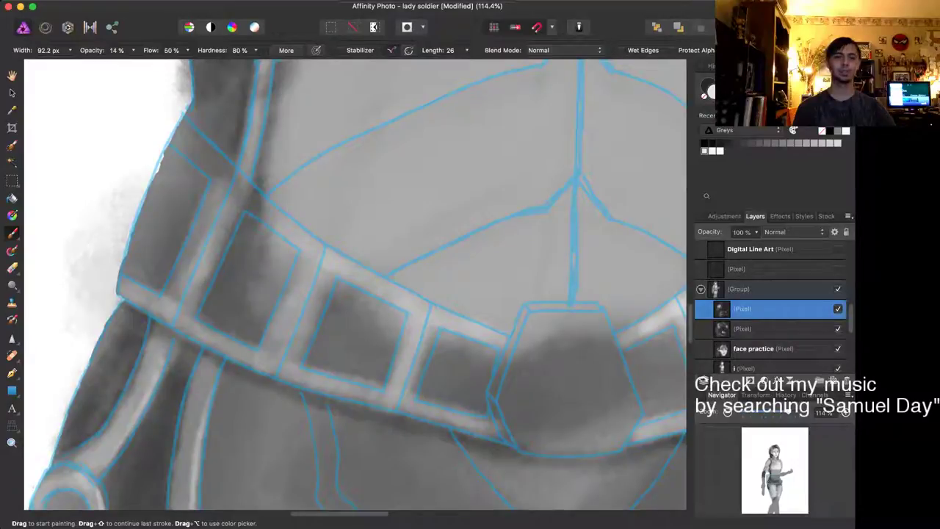
mouse_move(237, 196)
mouse_down()
mouse_move(268, 216)
mouse_move(187, 144)
mouse_move(265, 206)
mouse_up()
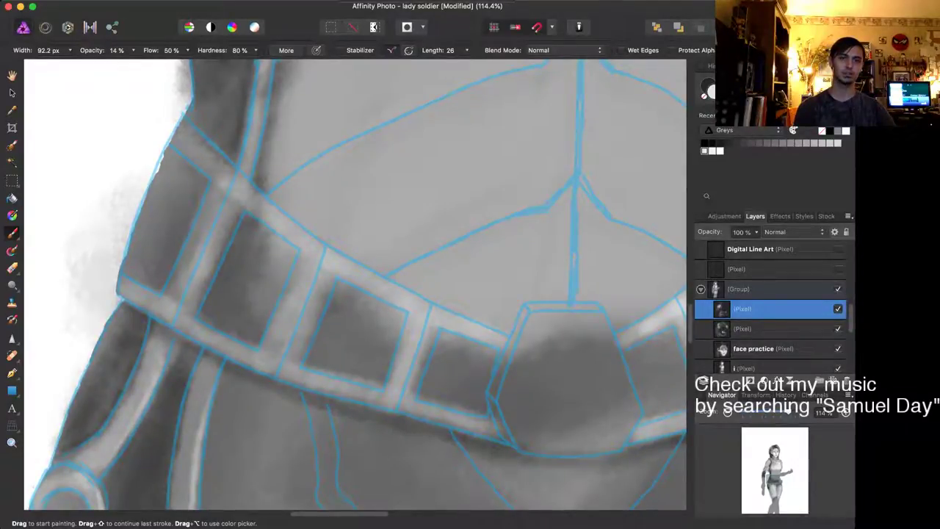
mouse_move(226, 178)
mouse_down()
mouse_move(185, 132)
mouse_move(257, 222)
mouse_up()
drag(214, 193, 185, 299)
drag(216, 225, 185, 315)
drag(300, 274, 283, 355)
Step: Swap to the dark colour and shade the inner edges of the leftmost belt panel with a brush about 67 px wide
key(x)
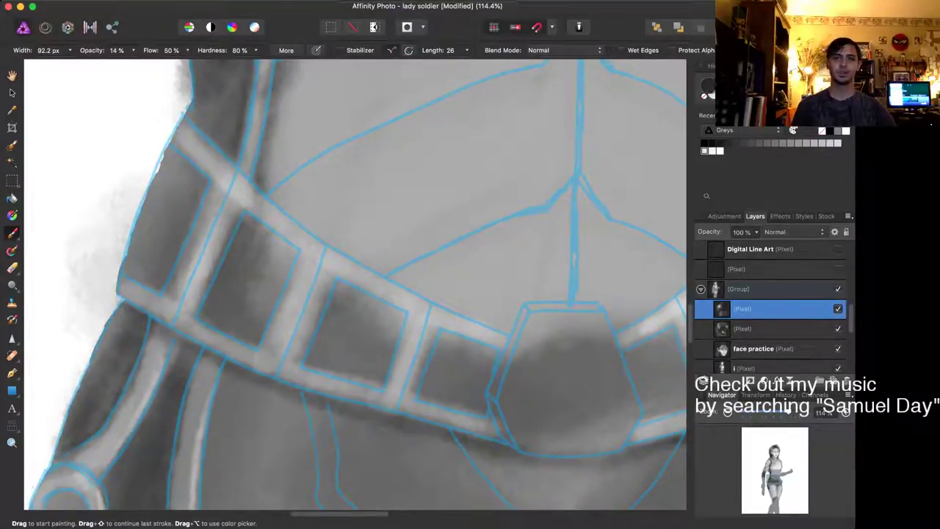
key(bracketleft)
key(bracketleft)
key(bracketleft)
key(bracketleft)
key(bracketleft)
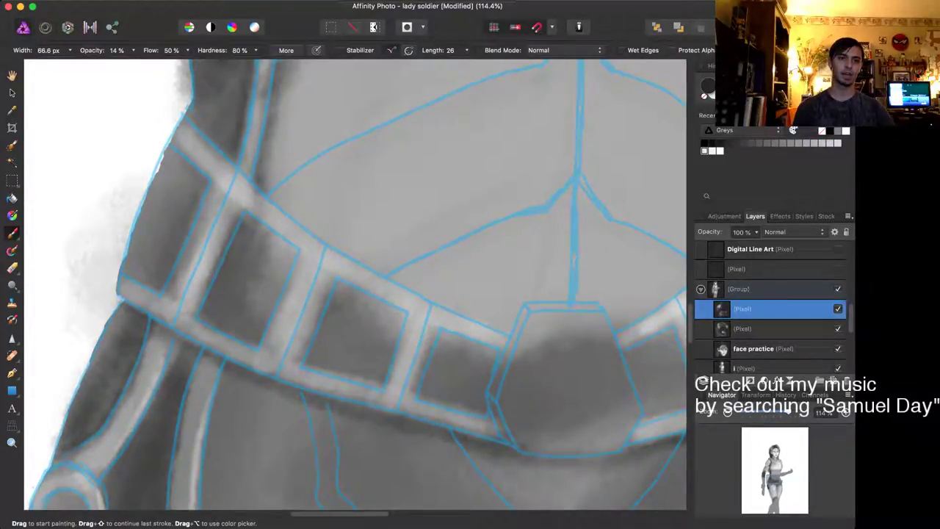
mouse_move(128, 271)
mouse_down()
mouse_move(138, 207)
mouse_move(163, 158)
mouse_move(201, 179)
mouse_up()
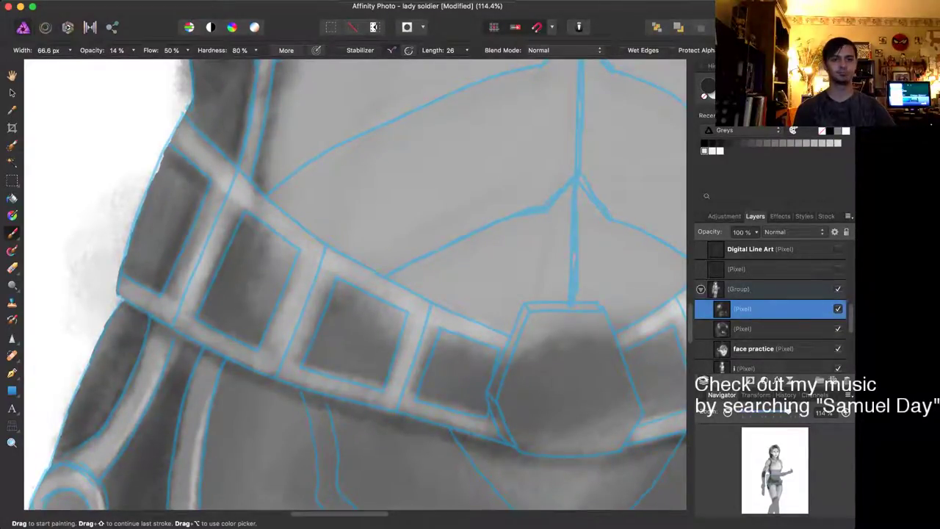
Step: Enlarge the brush and darken the interior of the leftmost belt panel
key(bracketright)
key(bracketright)
key(bracketright)
key(bracketright)
key(bracketright)
key(bracketright)
key(bracketright)
key(bracketright)
key(bracketright)
key(bracketright)
drag(161, 250, 152, 263)
Step: Shade the edges of the second belt panel from the left with a smaller dark brush
key(bracketleft)
key(bracketleft)
key(bracketleft)
key(bracketleft)
key(bracketleft)
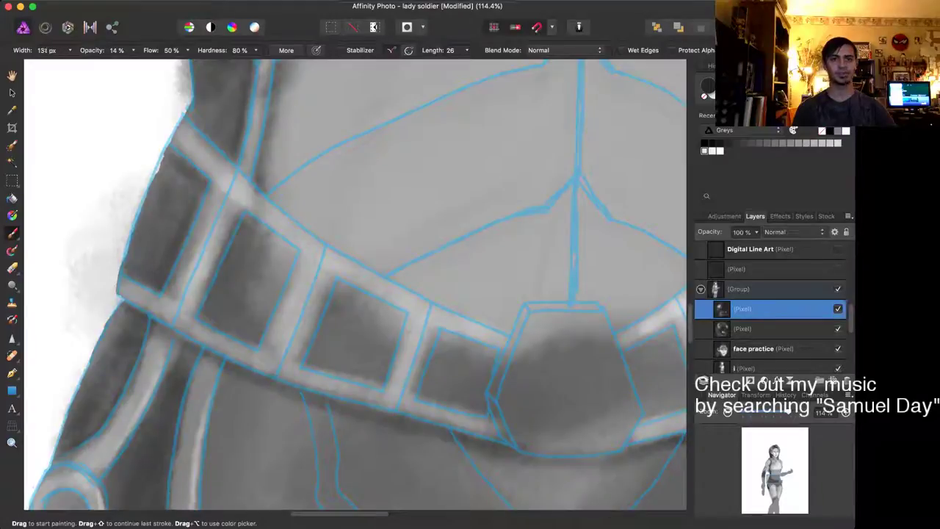
key(bracketleft)
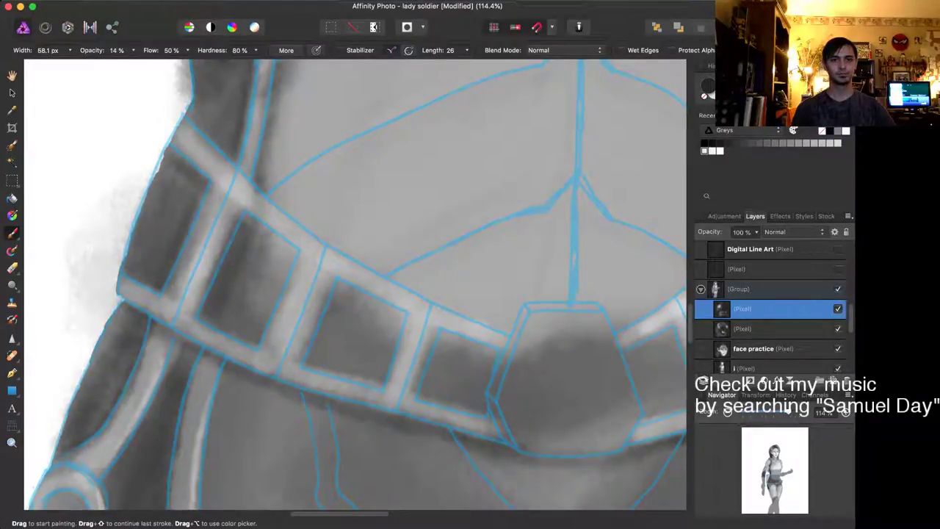
key(bracketleft)
key(bracketleft)
key(bracketleft)
key(bracketleft)
key(bracketleft)
mouse_move(231, 328)
mouse_down()
mouse_move(241, 338)
mouse_move(271, 304)
mouse_move(291, 250)
mouse_move(249, 222)
mouse_up()
key(bracketleft)
key(bracketleft)
key(bracketleft)
Step: Darken the interior of the second belt panel from the left with a larger brush
key(bracketright)
key(bracketright)
key(bracketright)
key(bracketright)
key(bracketright)
key(bracketright)
key(bracketright)
key(bracketright)
key(bracketright)
key(bracketright)
mouse_move(243, 273)
mouse_down()
mouse_move(232, 315)
mouse_move(263, 270)
mouse_move(260, 315)
mouse_move(272, 243)
mouse_move(268, 266)
mouse_up()
Step: Darken the third belt panel from the left, edges first at about 69 px, followed by the interior with a wider brush
key(bracketleft)
key(bracketleft)
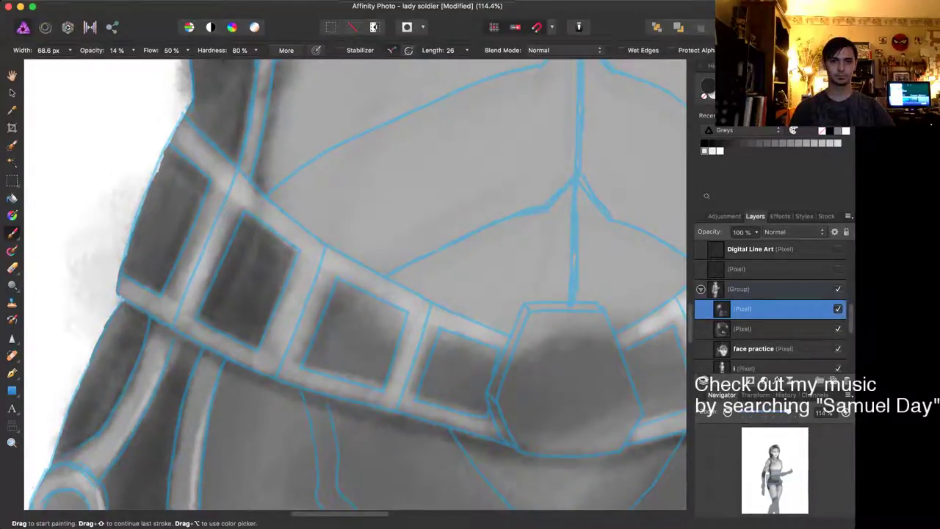
mouse_move(342, 290)
mouse_down()
mouse_move(316, 354)
mouse_move(383, 384)
mouse_move(373, 383)
mouse_move(397, 312)
mouse_move(383, 370)
mouse_up()
key(bracketright)
key(bracketright)
key(bracketright)
key(bracketright)
key(bracketright)
drag(384, 318, 373, 361)
mouse_move(348, 312)
mouse_down()
mouse_move(335, 360)
mouse_move(345, 354)
mouse_up()
Step: Shade the edges of the belt panel just left of the buckle with a brush about 52 px wide
scroll(355, 285, right, 6)
scroll(355, 285, down, 3)
scroll(355, 284, right, 5)
scroll(355, 284, down, 3)
key(bracketleft)
key(bracketleft)
key(bracketleft)
key(bracketleft)
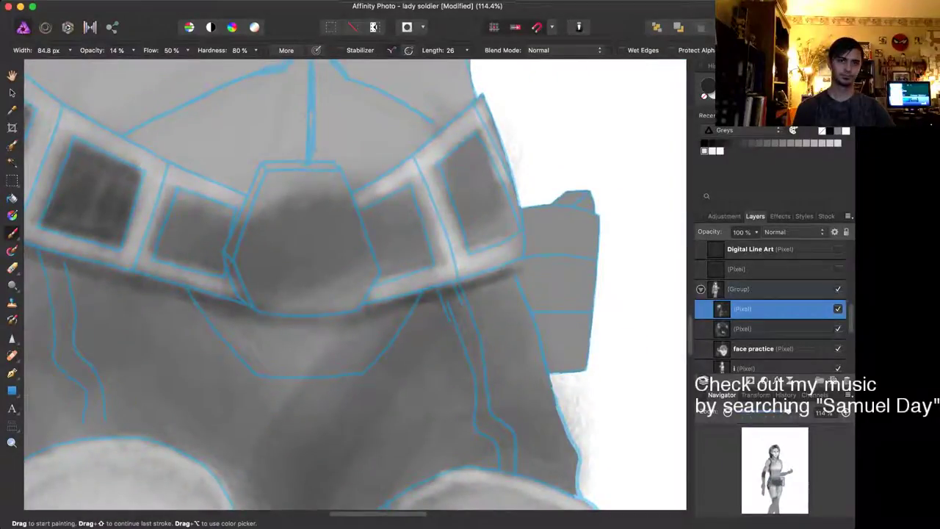
mouse_move(162, 250)
mouse_down()
mouse_move(216, 268)
mouse_move(225, 232)
mouse_move(193, 206)
mouse_move(225, 213)
mouse_move(214, 206)
mouse_up()
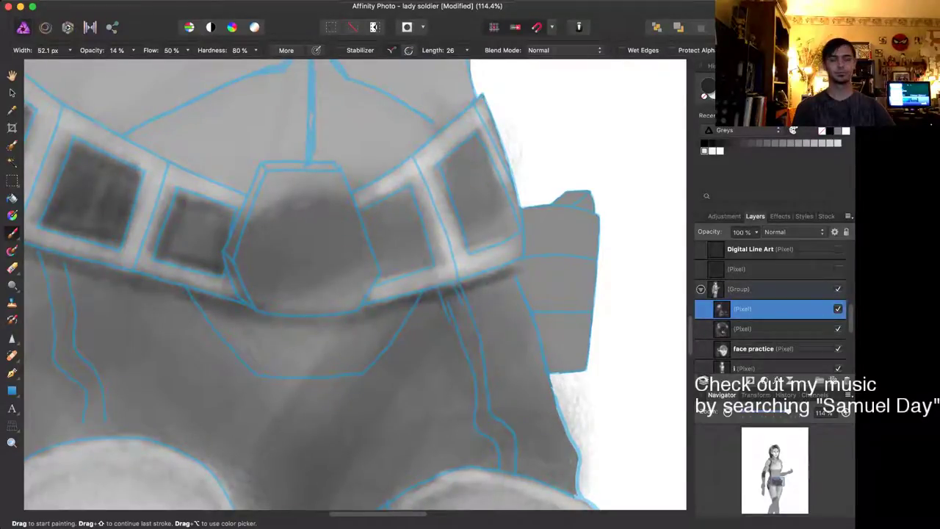
Step: Darken the interior of the panel just left of the buckle with a brush about 120 px wide
key(bracketright)
key(bracketright)
key(bracketright)
key(bracketright)
key(bracketright)
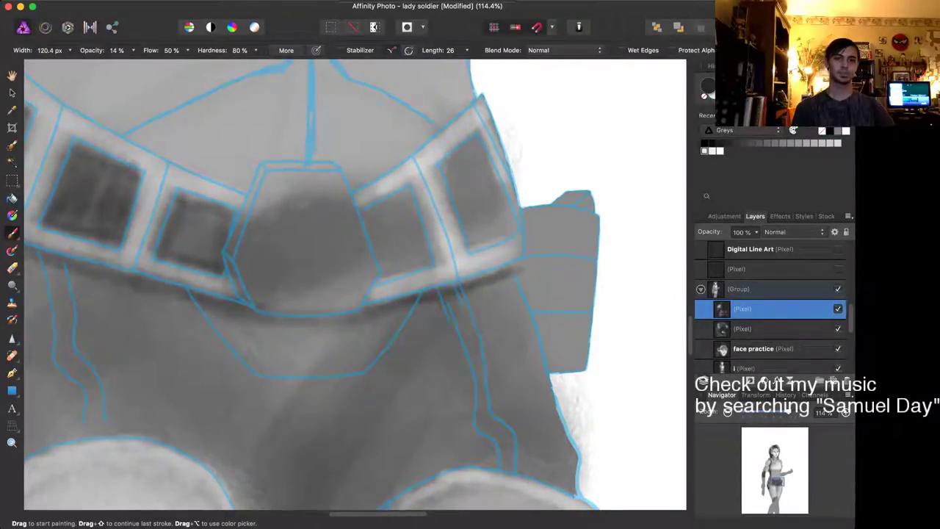
mouse_move(181, 229)
mouse_down()
mouse_move(188, 253)
mouse_move(207, 204)
mouse_up()
Step: Refine the upper edge and corner of the panel just left of the buckle with a fine dark brush
key(bracketleft)
key(bracketleft)
key(bracketleft)
key(bracketleft)
key(bracketleft)
key(bracketleft)
key(bracketleft)
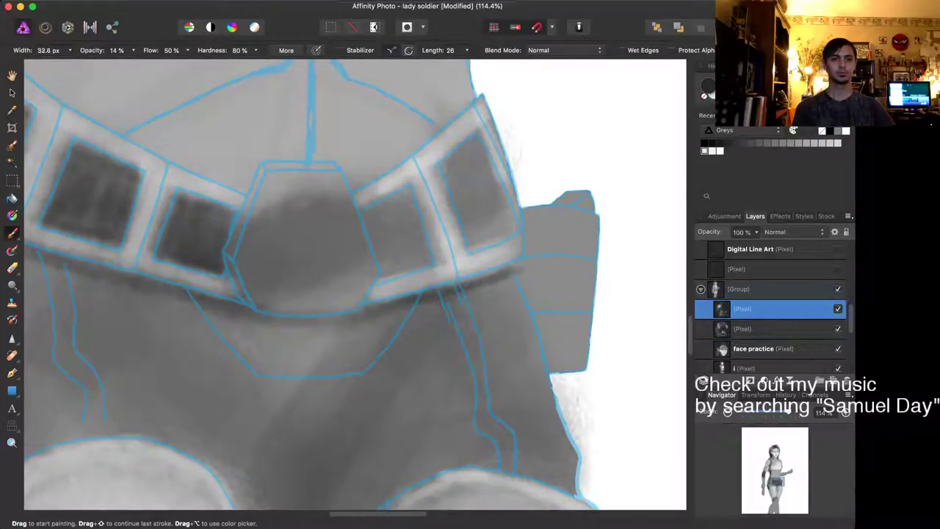
drag(205, 200, 232, 208)
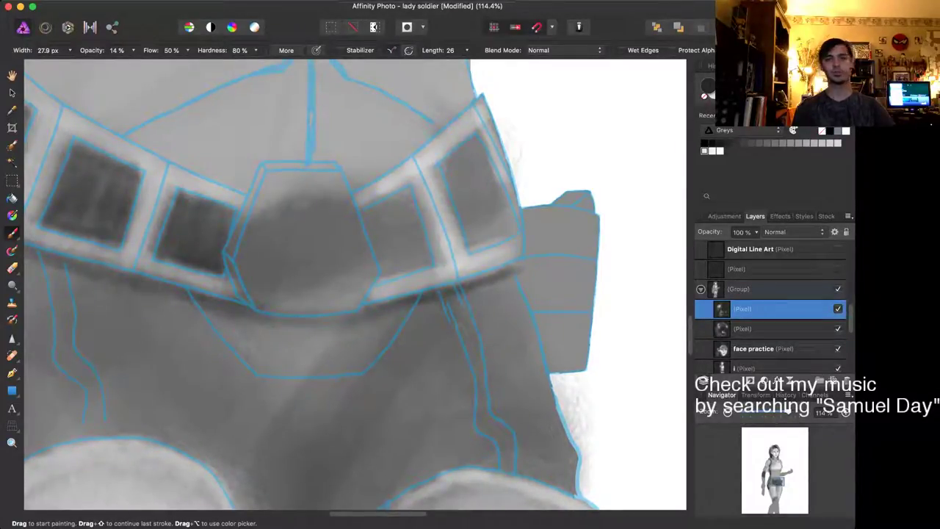
Step: Darken the belt panel just right of the buckle, widening the brush from about 37 to 74 px for the interior
key(bracketright)
key(bracketright)
drag(365, 214, 377, 251)
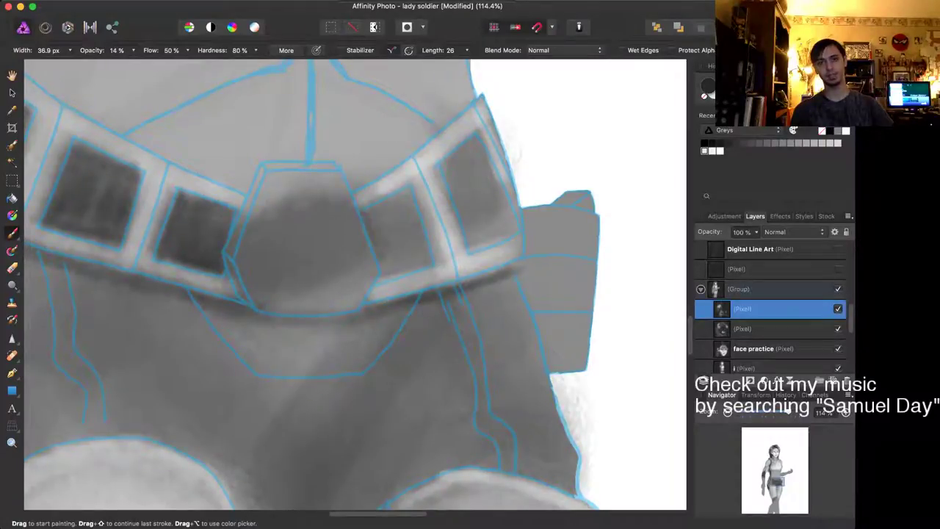
key(bracketright)
key(bracketright)
key(bracketright)
drag(404, 198, 370, 219)
mouse_move(403, 193)
mouse_down()
mouse_move(426, 249)
mouse_move(385, 277)
mouse_move(393, 249)
mouse_up()
mouse_move(410, 216)
mouse_down()
mouse_move(412, 260)
mouse_move(385, 272)
mouse_up()
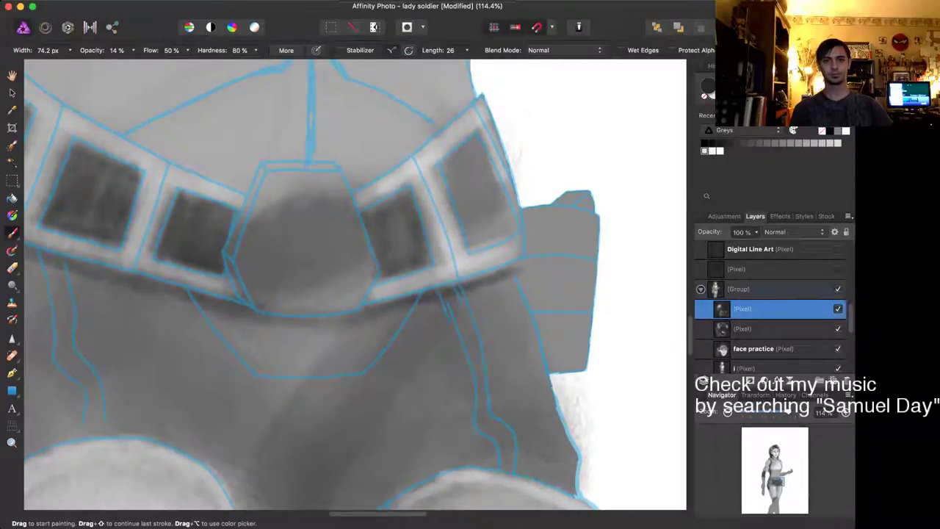
drag(409, 240, 407, 266)
Step: Shade the inner edges of the rightmost belt panel with a smaller dark brush
mouse_move(467, 154)
mouse_down()
mouse_move(459, 166)
mouse_move(477, 146)
mouse_up()
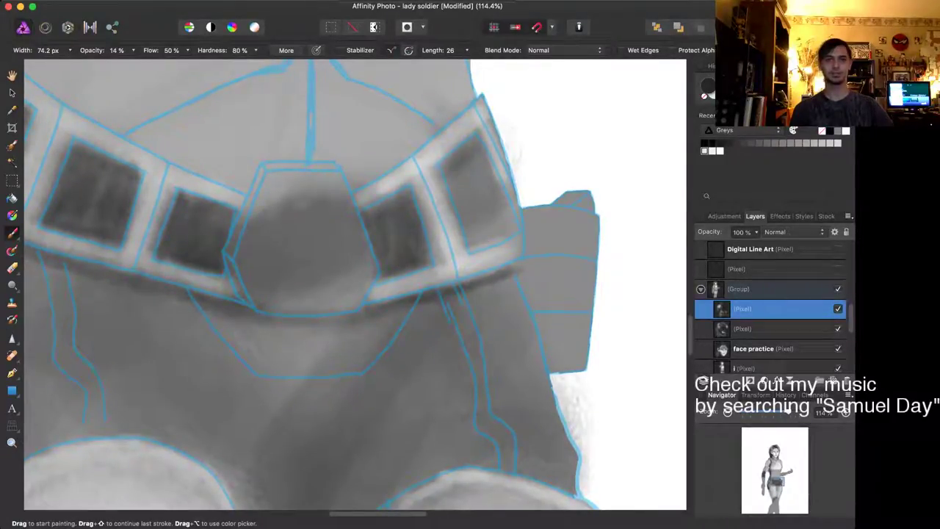
key([)
key(bracketleft)
key(bracketleft)
drag(468, 223, 473, 251)
drag(489, 233, 506, 228)
mouse_move(474, 247)
mouse_down()
mouse_move(506, 237)
mouse_move(488, 171)
mouse_up()
drag(504, 220, 478, 148)
Step: Darken the lower interior of the rightmost belt panel with a brush about 92 px wide
key(bracketright)
key(bracketright)
key(bracketright)
key(bracketright)
key(bracketright)
drag(479, 239, 495, 231)
drag(479, 238, 492, 228)
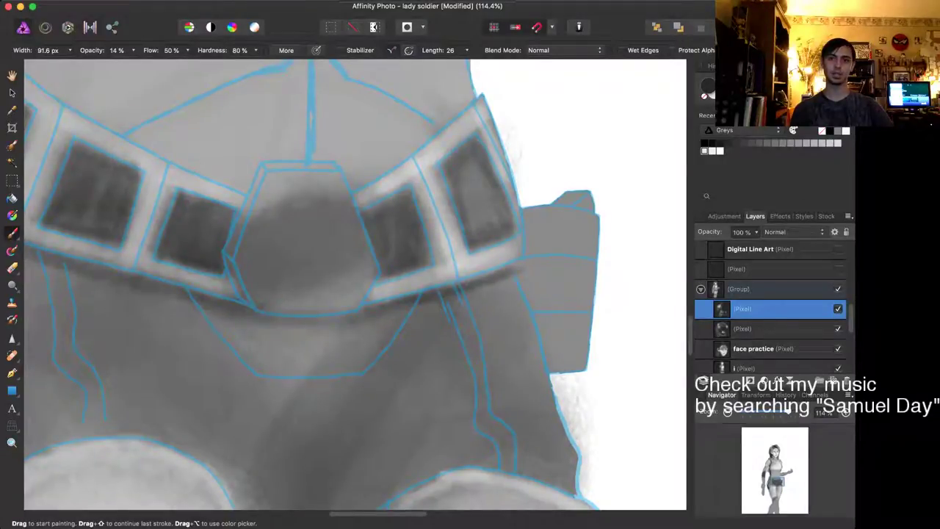
Step: Darken the upper interior of the rightmost belt panel with the brush about 92 px wide
mouse_move(473, 170)
mouse_down()
mouse_move(487, 217)
mouse_move(478, 224)
mouse_move(504, 217)
mouse_up()
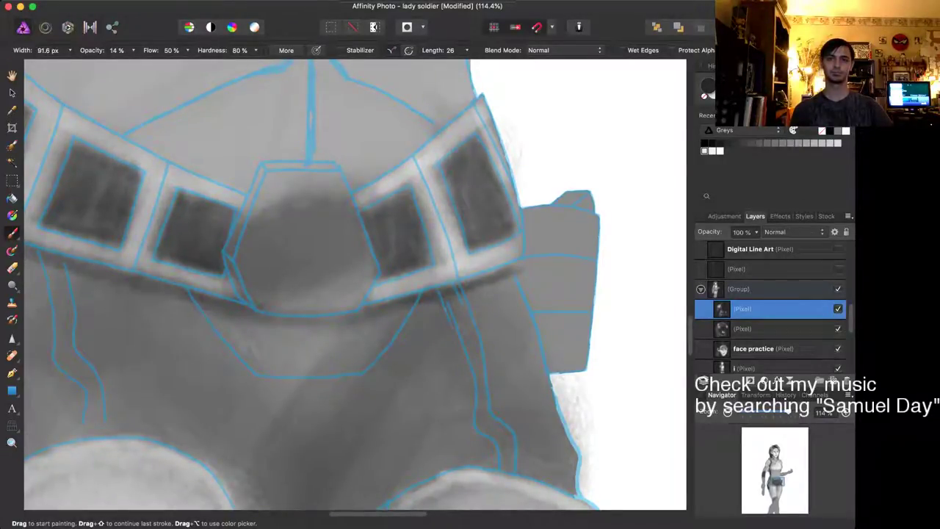
scroll(439, 193, up, 1)
scroll(391, 252, down, 10)
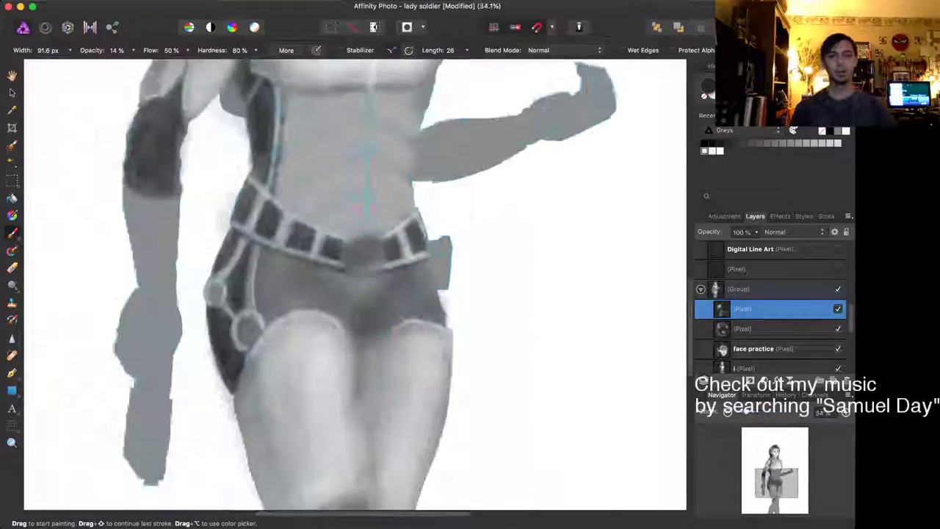
scroll(354, 283, down, 5)
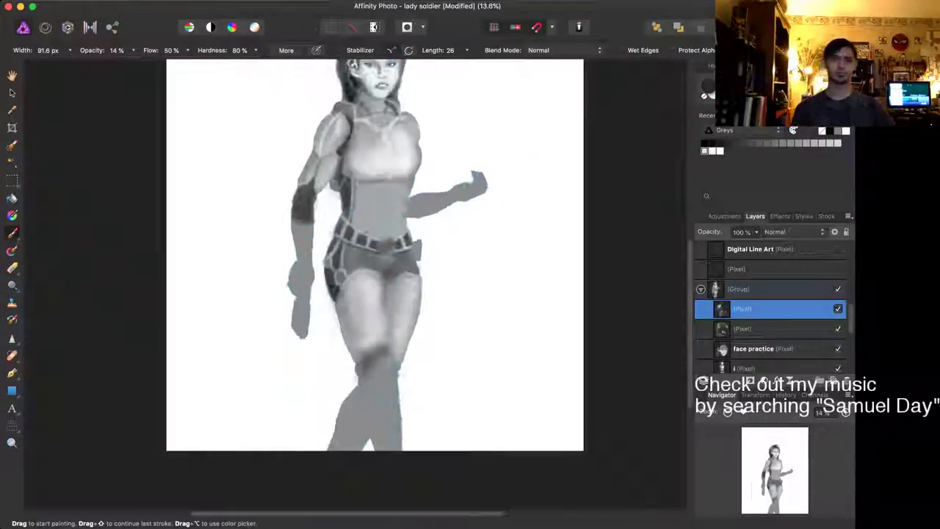
Step: Shade the chest plate's lower outer edge on the shoulder-armour side with dark strokes following its outline
scroll(355, 282, up, 1)
scroll(289, 114, right, 1)
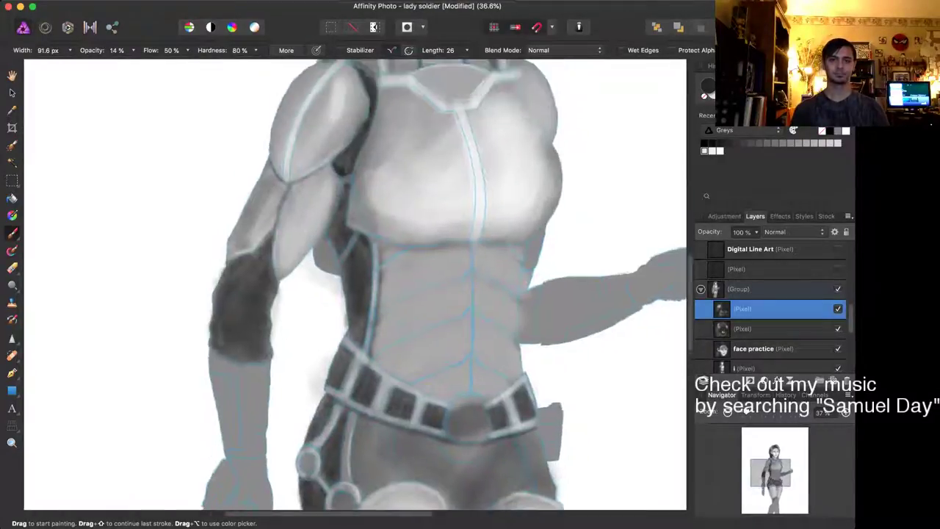
scroll(433, 315, up, 2)
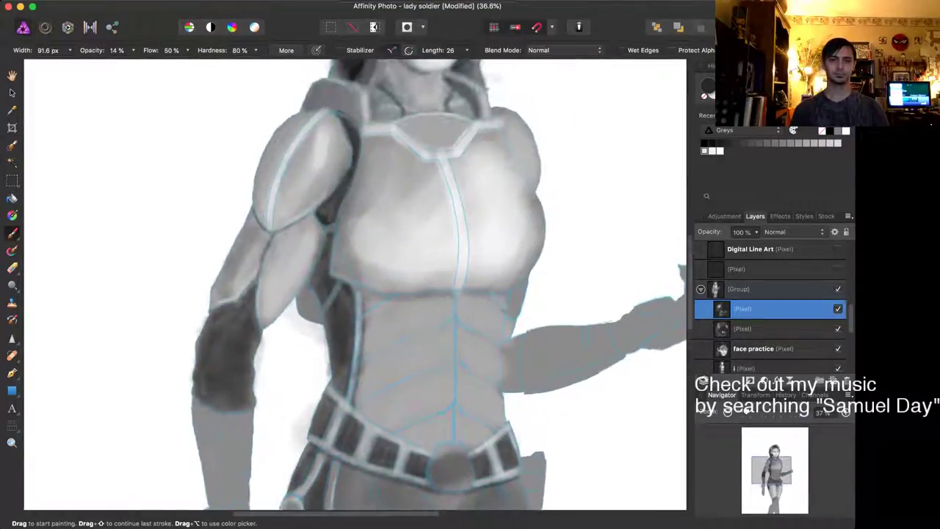
scroll(433, 345, down, 6)
scroll(433, 349, up, 4)
scroll(366, 81, up, 5)
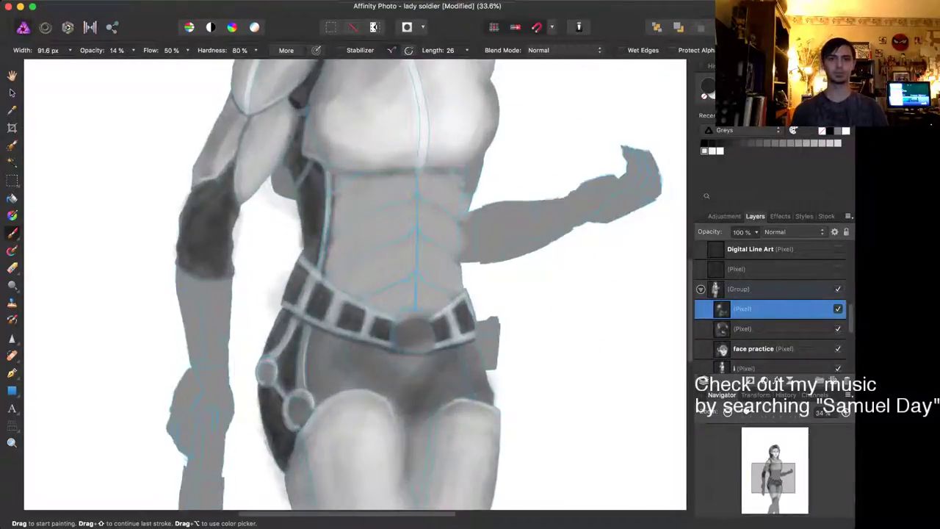
key(])
key(])
key(])
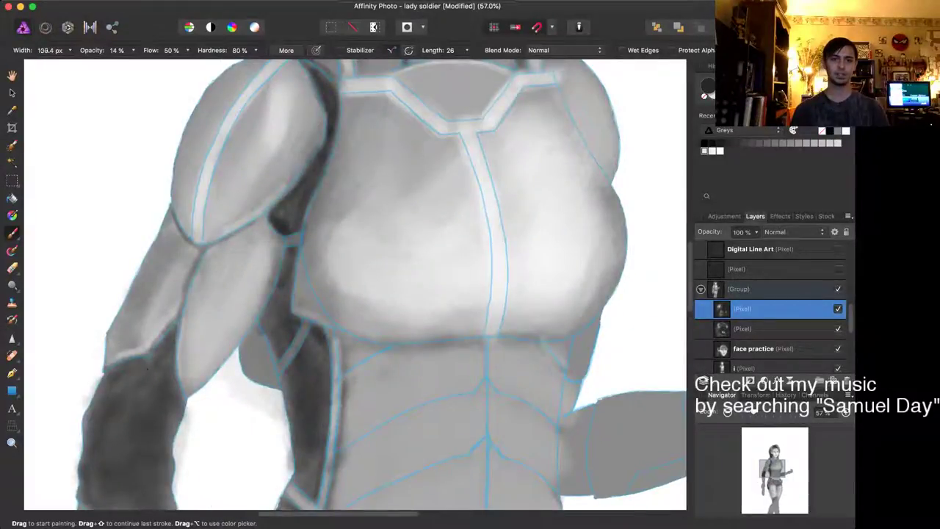
key([)
key([)
drag(306, 292, 337, 330)
mouse_move(301, 246)
mouse_down()
mouse_move(302, 280)
mouse_move(332, 322)
mouse_up()
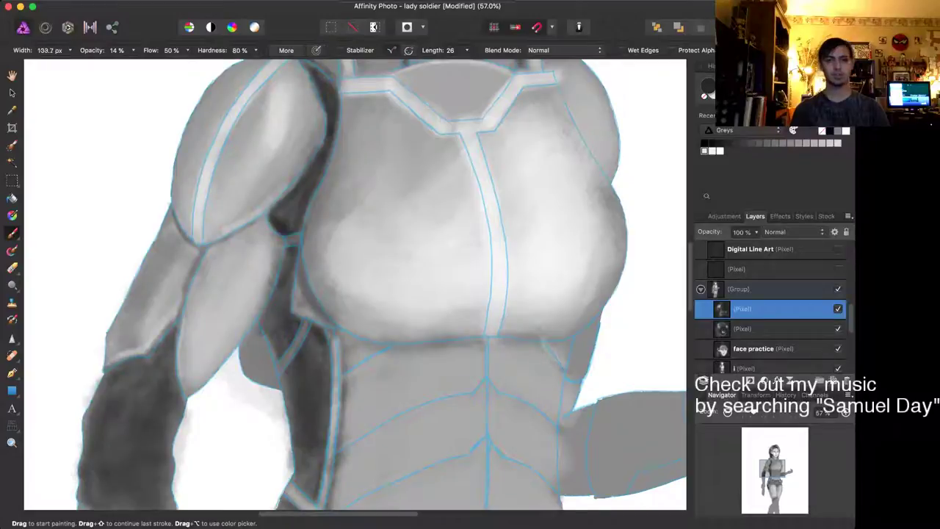
Step: Darken the small triangular panel beside the chest plate's lower corner with a brush about 176 px wide
key(bracketright)
key(bracketright)
key(bracketright)
key(bracketright)
key(bracketright)
key(bracketright)
drag(299, 293, 312, 318)
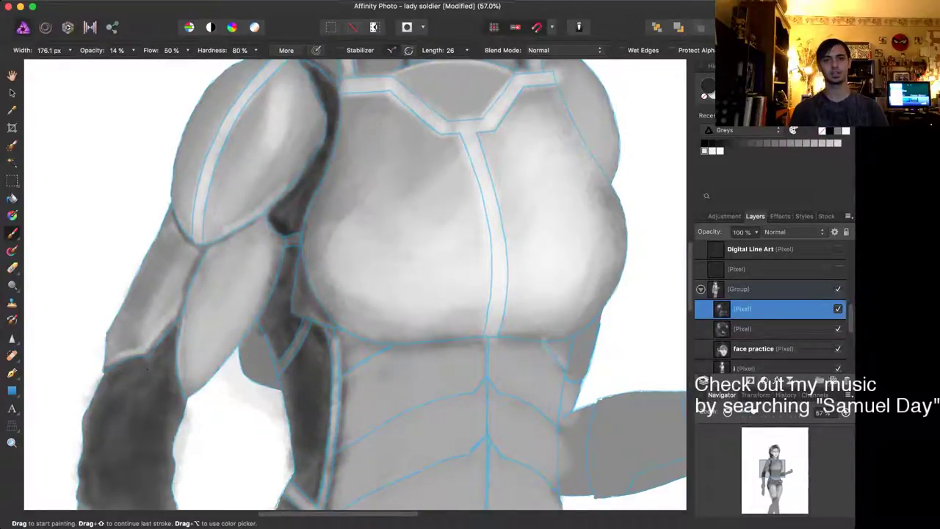
drag(302, 274, 320, 324)
Step: Try broad dark shading across the chest plate with a brush about 354 px wide, and undo the recent strokes
key(bracketright)
key(bracketright)
key(bracketright)
key(bracketright)
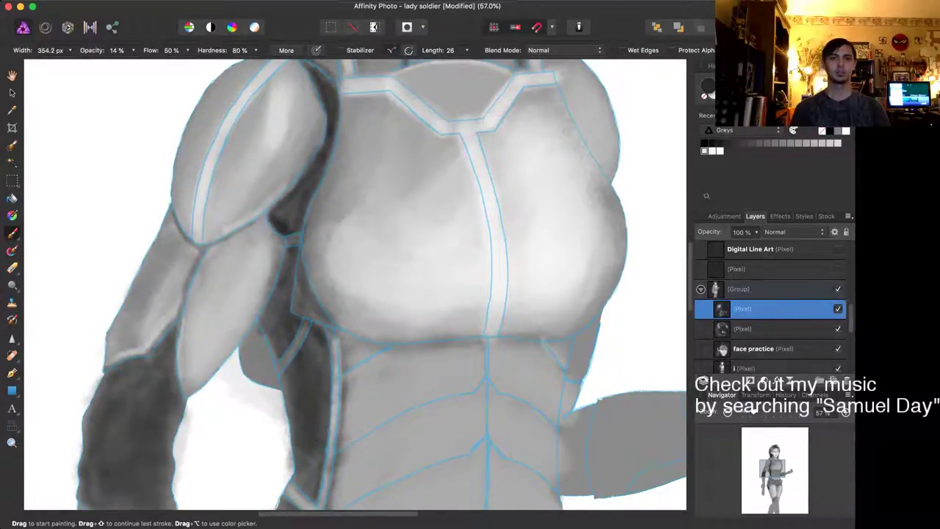
mouse_move(346, 139)
mouse_down()
mouse_move(334, 220)
mouse_move(396, 316)
mouse_move(459, 324)
mouse_move(500, 347)
mouse_move(521, 327)
mouse_up()
key(super+0)
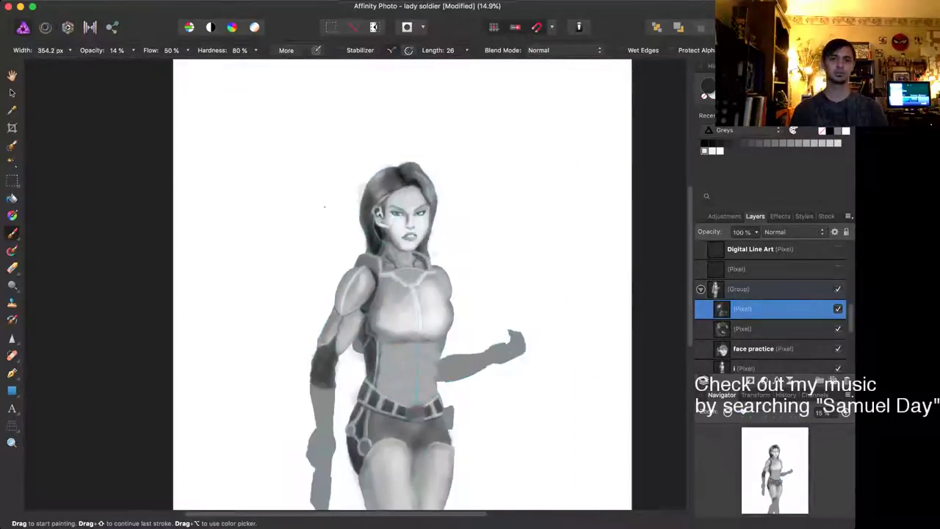
scroll(494, 363, up, 3)
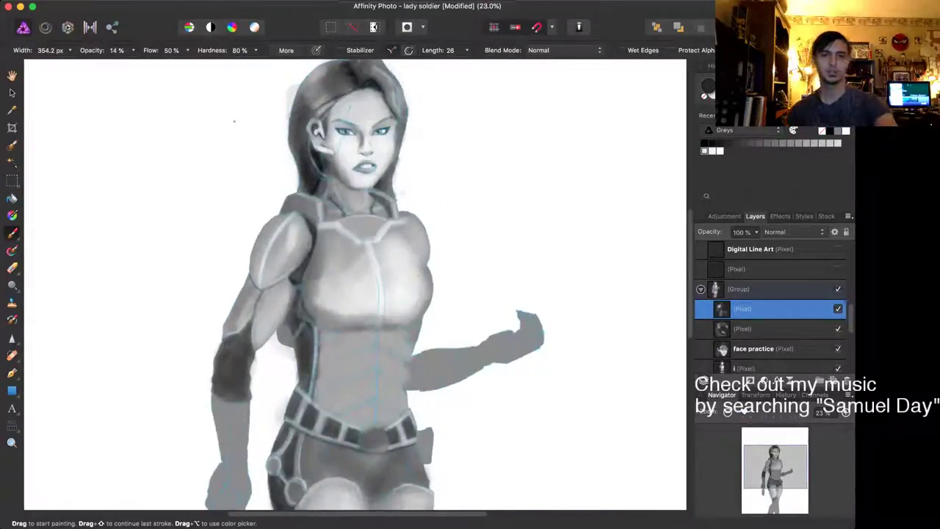
key(super+z)
key(super+z)
key(super+z)
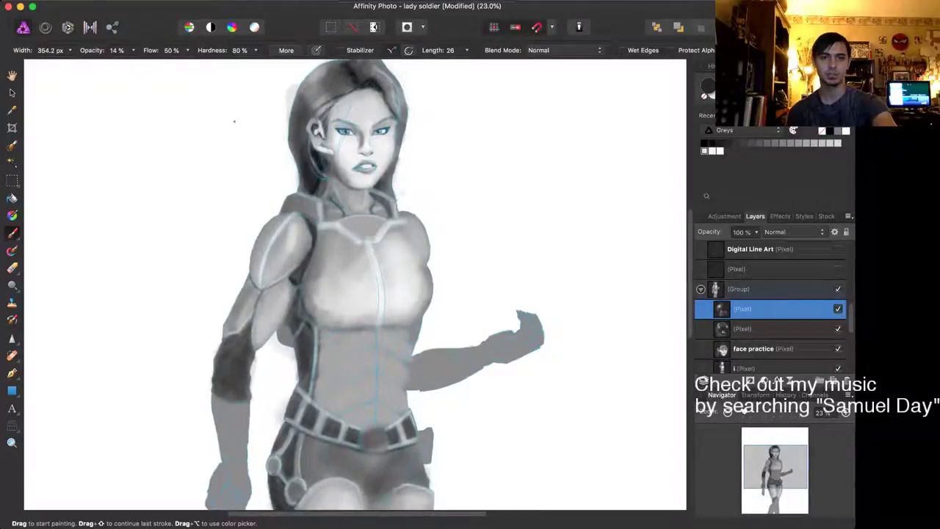
Step: Deepen the shadow along the chest plate's outer side and underside with broad dark strokes about 354 px wide
mouse_move(323, 270)
mouse_down()
mouse_move(316, 303)
mouse_move(348, 333)
mouse_move(318, 357)
mouse_move(310, 388)
mouse_up()
mouse_move(363, 328)
mouse_down()
mouse_move(407, 327)
mouse_move(421, 313)
mouse_up()
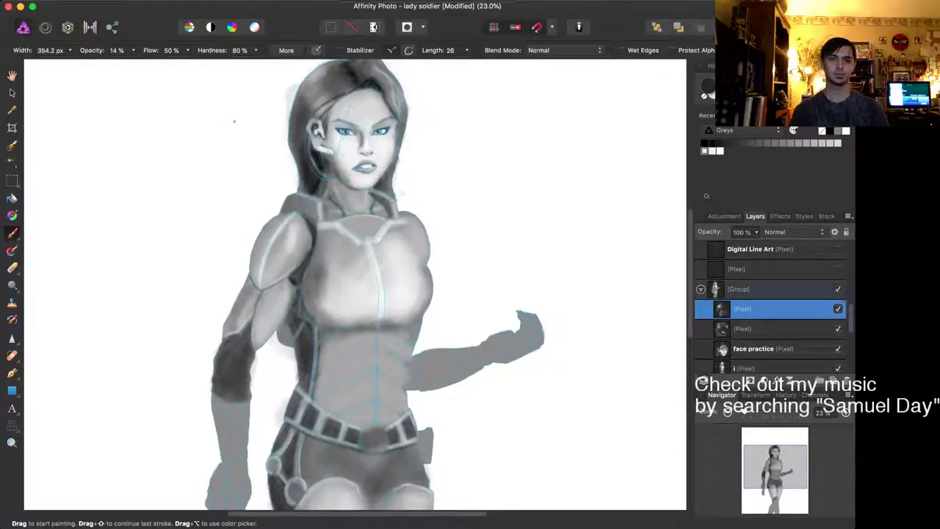
mouse_move(322, 236)
mouse_down()
mouse_move(323, 262)
mouse_move(310, 280)
mouse_up()
scroll(294, 254, up, 5)
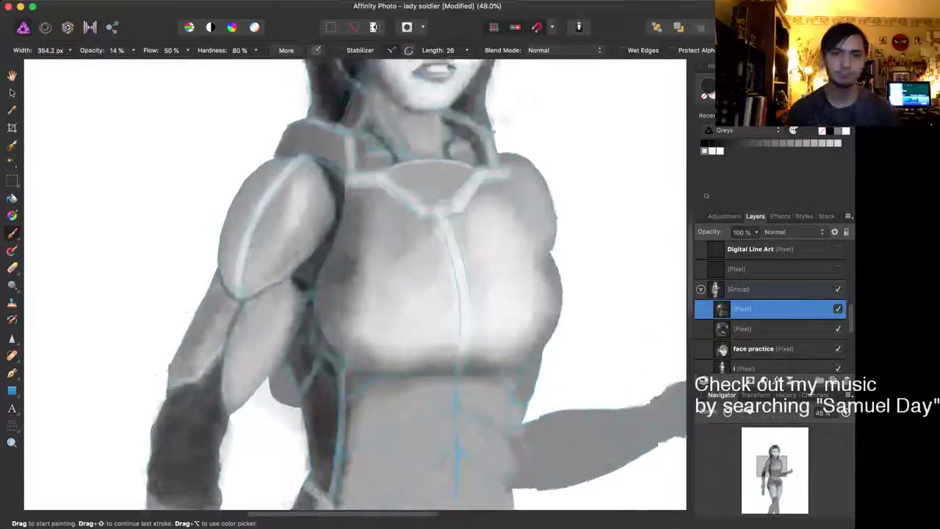
Step: Sample the dark grey of the elbow sleeve and deepen the gap between upper arm and chest, using brush widths of about 31 to 54 px
key(bracketleft)
key(bracketleft)
key(bracketleft)
key(bracketleft)
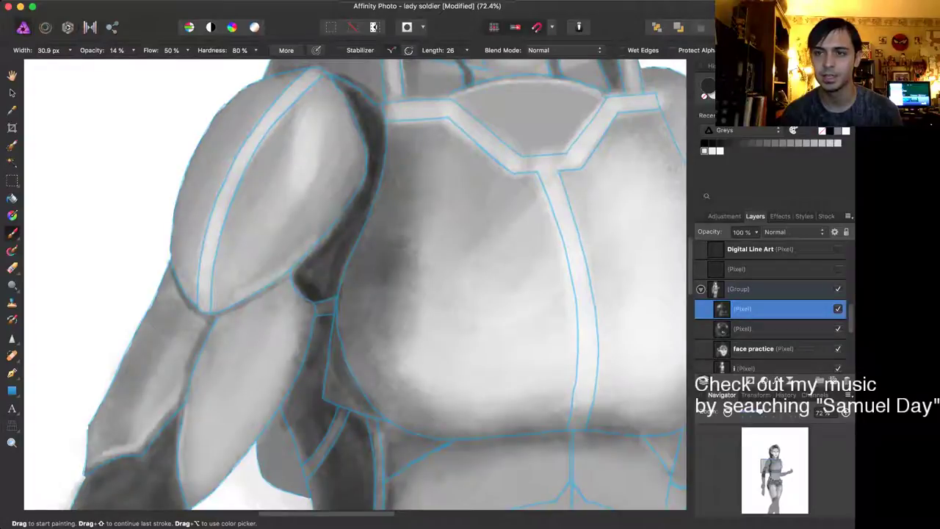
alt+click(140, 471)
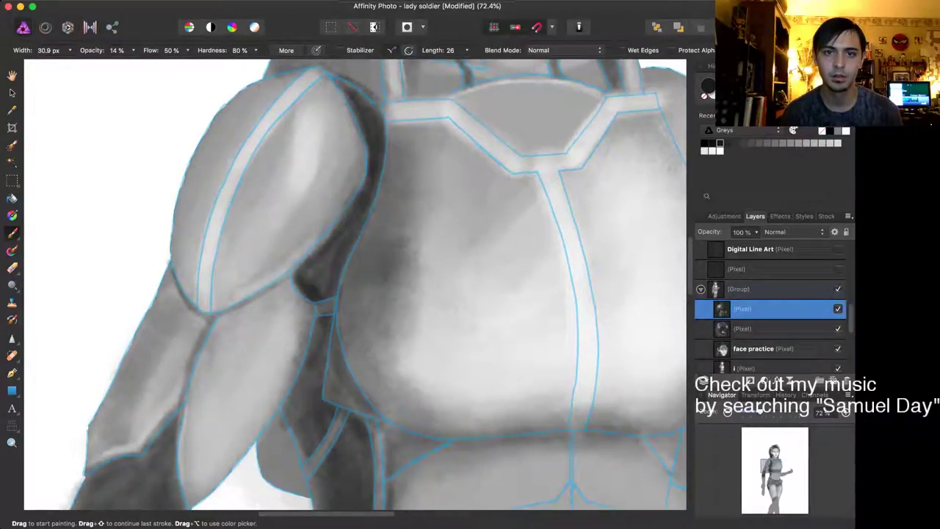
key(bracketright)
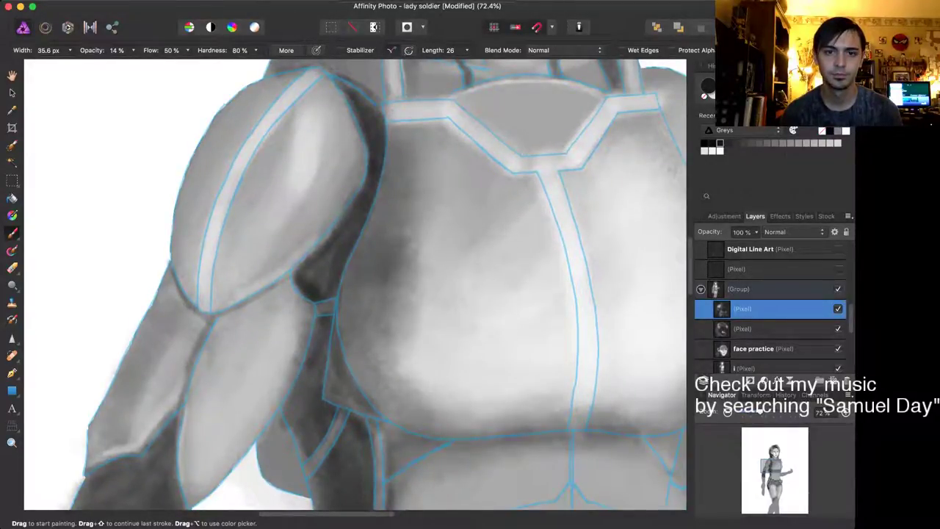
key(bracketright)
key(bracketright)
key(bracketright)
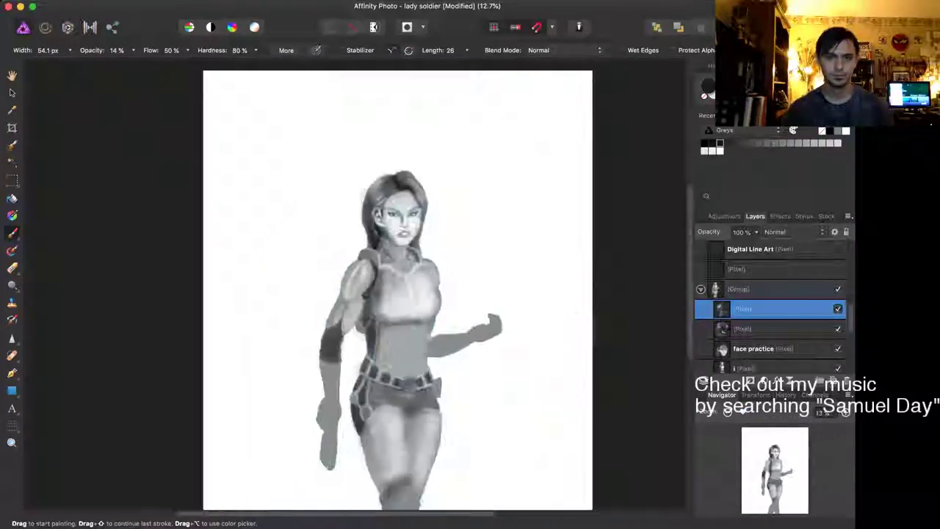
Step: Hide the lineart group to view the whole figure's shading without the blue outlines
key(super+minus)
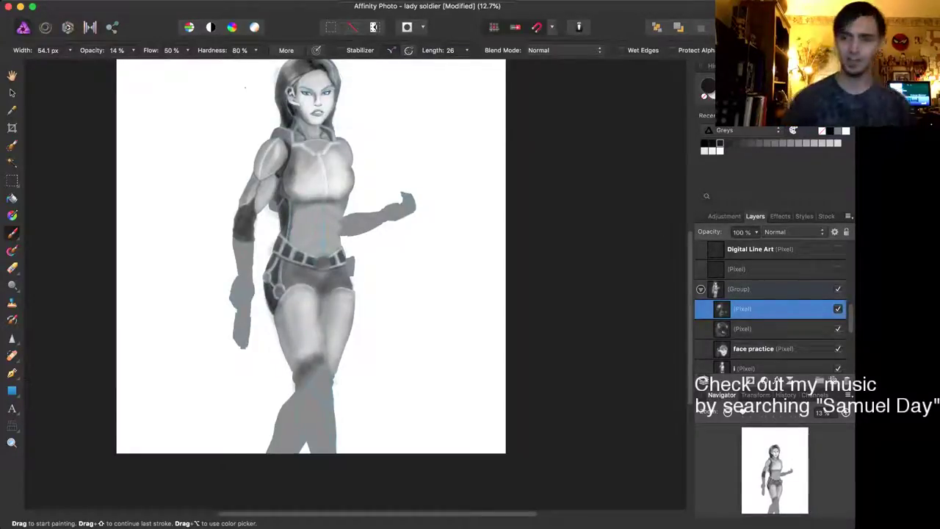
scroll(771, 309, up, 10)
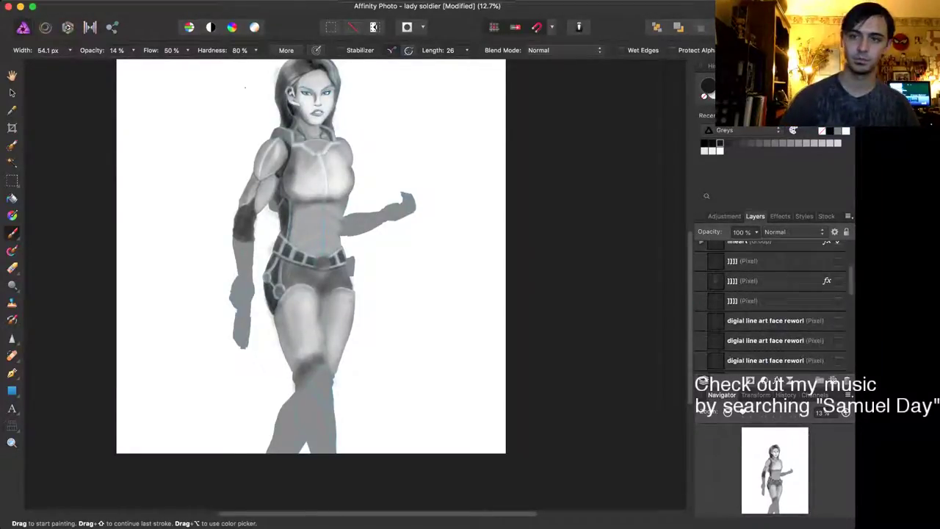
scroll(771, 309, down, 1)
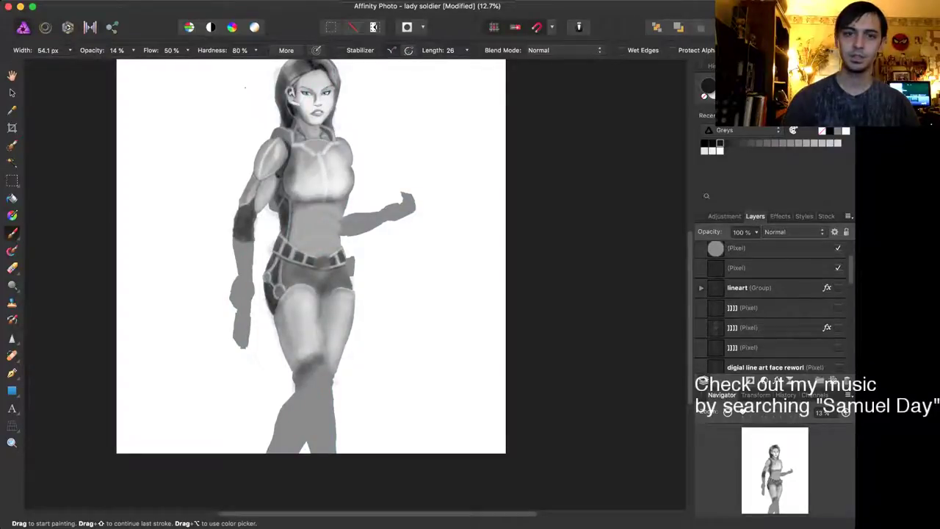
scroll(771, 309, down, 8)
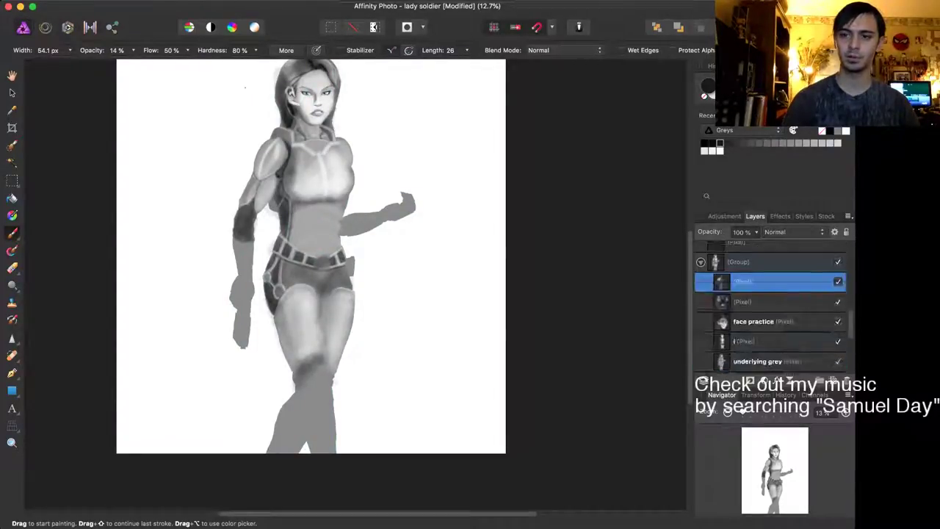
Step: Compare the figure with and without the selected paint layer, keep that layer visible, and show the lineart group again
click(838, 282)
click(838, 281)
click(838, 282)
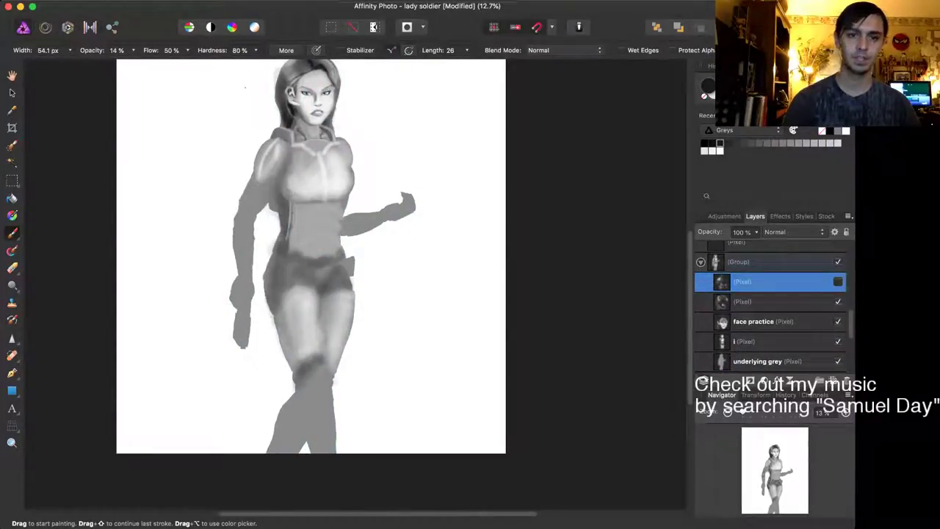
click(838, 281)
click(838, 282)
click(838, 282)
click(838, 281)
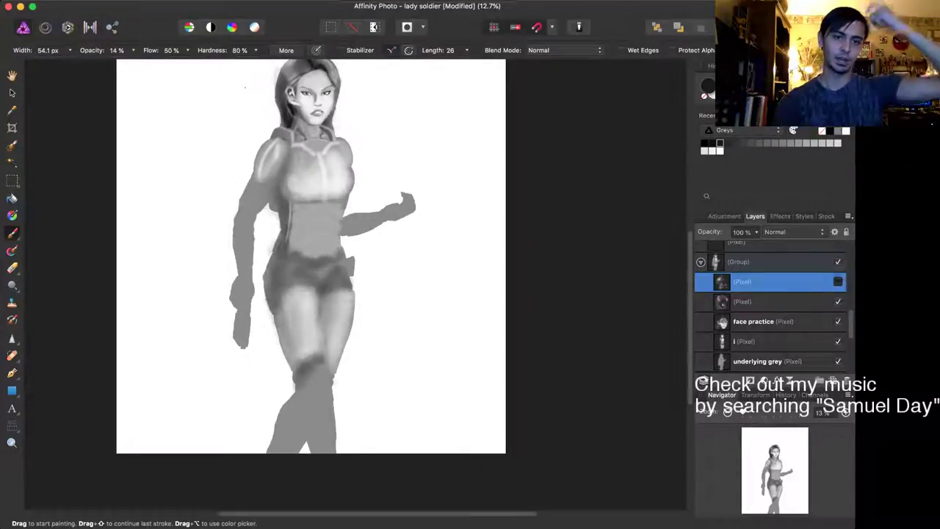
click(839, 282)
click(838, 281)
click(838, 281)
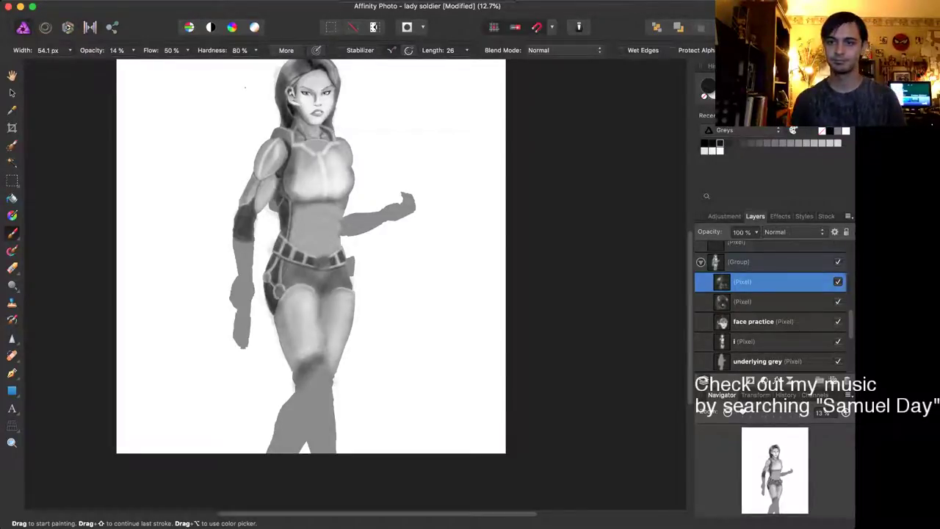
scroll(771, 308, up, 10)
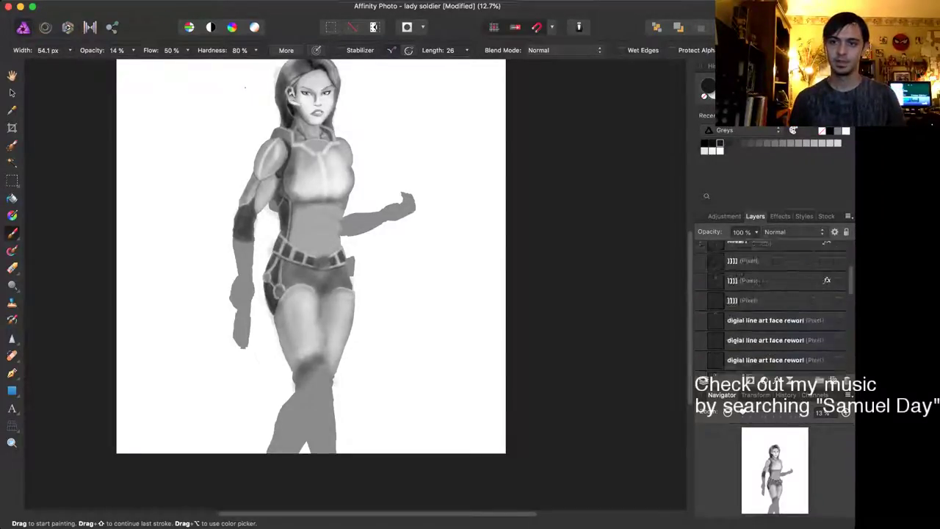
click(838, 316)
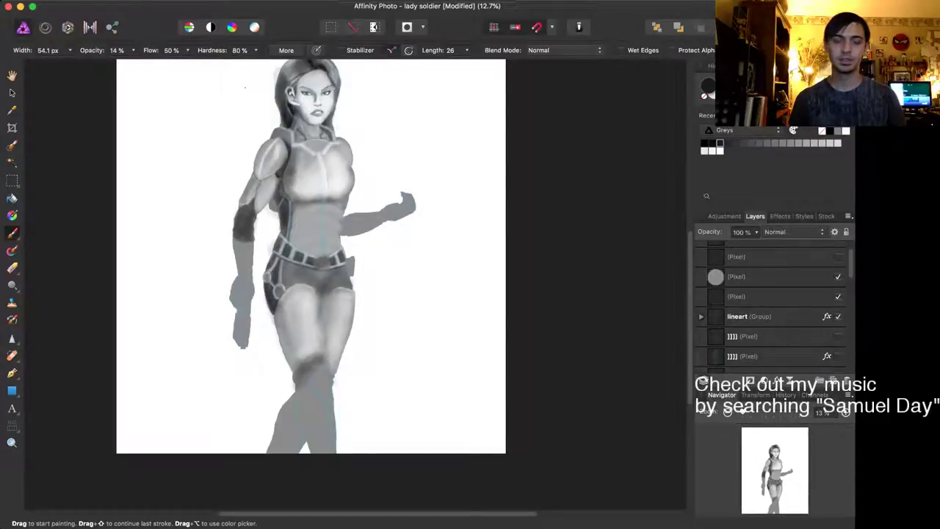
Step: Lighten the uppermost abdominal segment below the chest plate, enlarging the brush to about 383 px
scroll(617, 284, up, 5)
scroll(617, 285, left, 10)
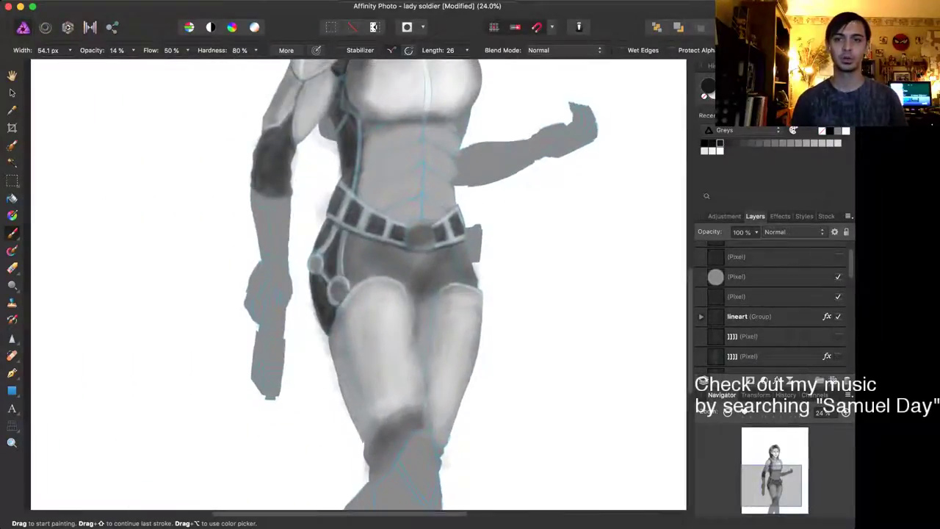
scroll(353, 286, up, 5)
scroll(352, 286, up, 1)
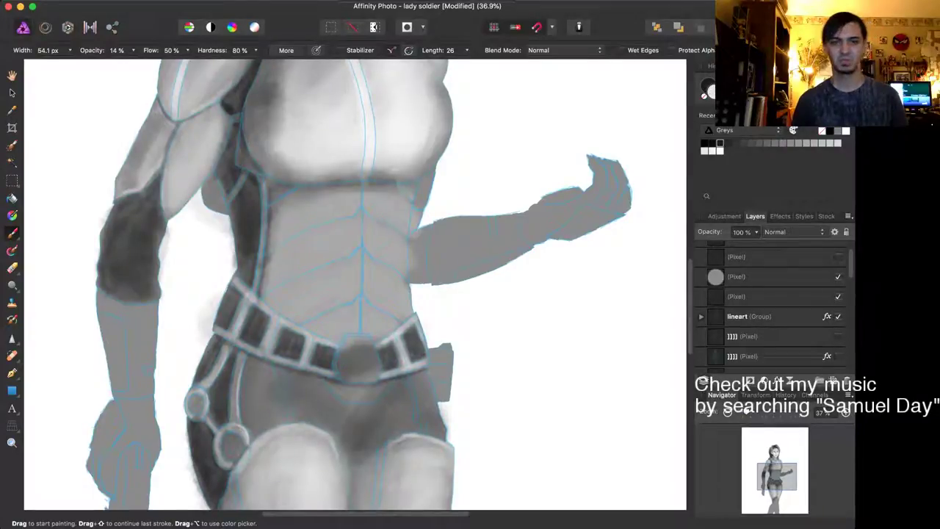
key(bracketright)
key(bracketright)
key(bracketright)
key(bracketright)
key(bracketright)
key(bracketright)
key(bracketright)
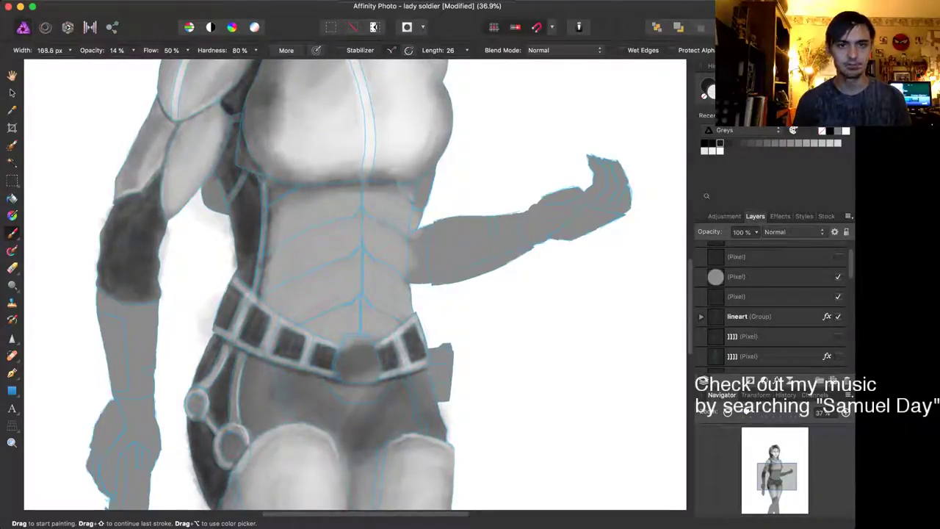
key(bracketright)
key(bracketright)
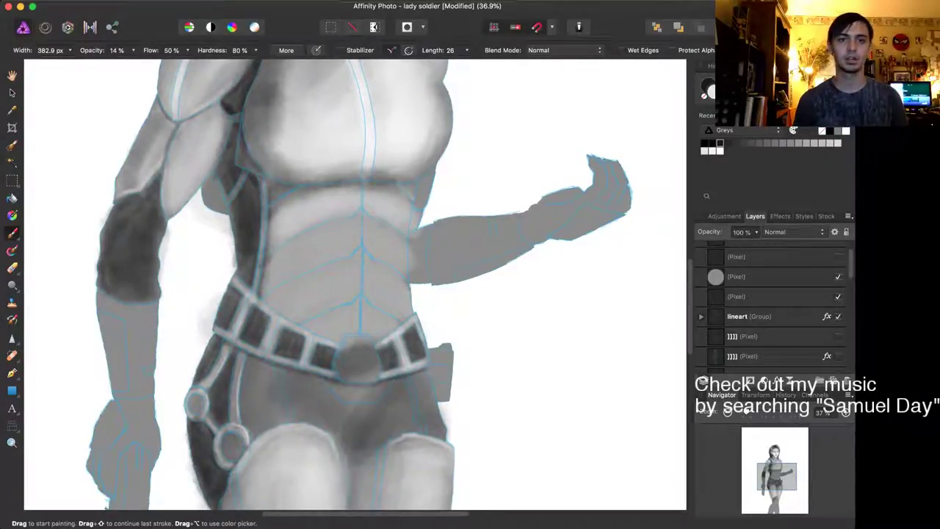
Step: Swap to the light colour and lighten the second abdominal segment, using brush widths of about 326 to 411 px
key(x)
key([)
key([)
key([)
key([)
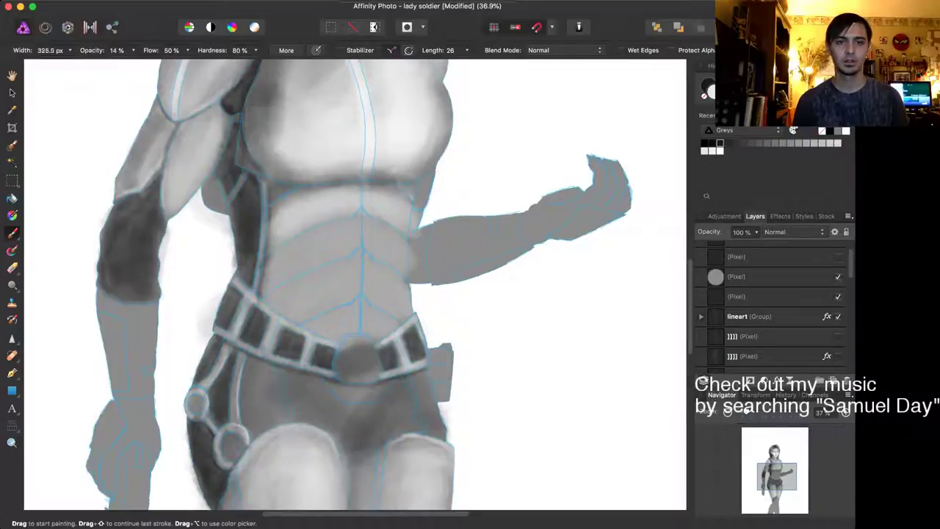
key(bracketright)
key(bracketright)
key(bracketright)
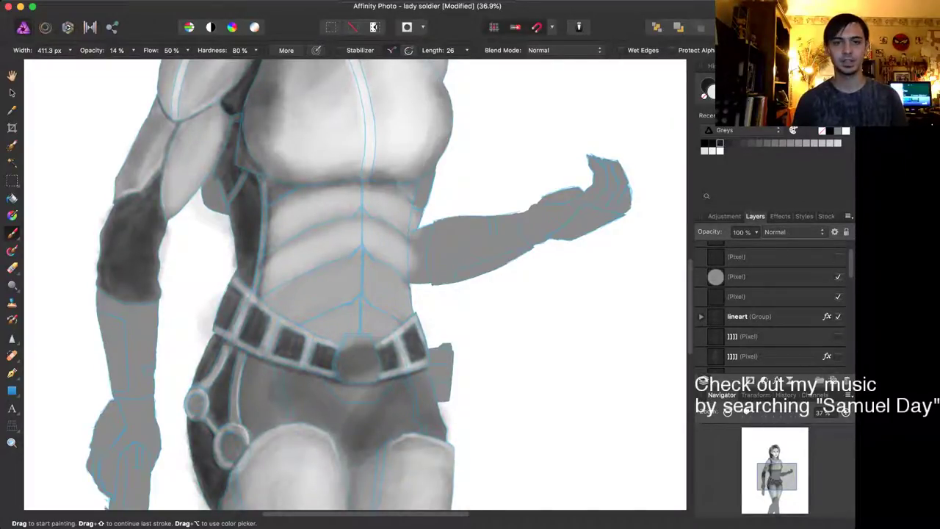
Step: Lighten the third abdominal segment at about 411 px and the lowest one above the belt buckle at about 297 px
mouse_move(291, 304)
mouse_down()
mouse_move(351, 285)
mouse_move(359, 271)
mouse_up()
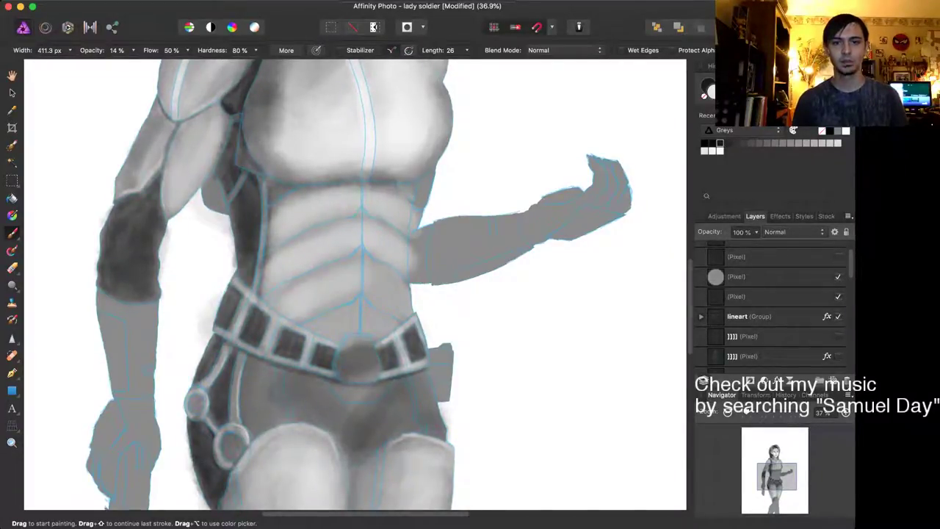
mouse_move(275, 304)
mouse_down()
mouse_move(353, 268)
mouse_move(327, 275)
mouse_move(408, 307)
mouse_up()
mouse_move(367, 279)
mouse_down()
mouse_move(413, 312)
mouse_move(398, 281)
mouse_up()
key(bracketleft)
key(bracketleft)
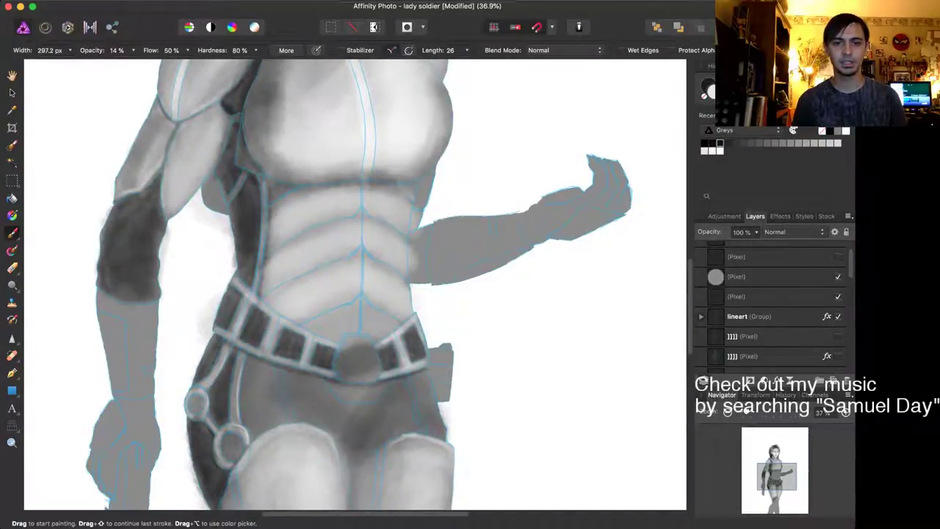
mouse_move(326, 332)
mouse_down()
mouse_move(351, 317)
mouse_move(387, 338)
mouse_up()
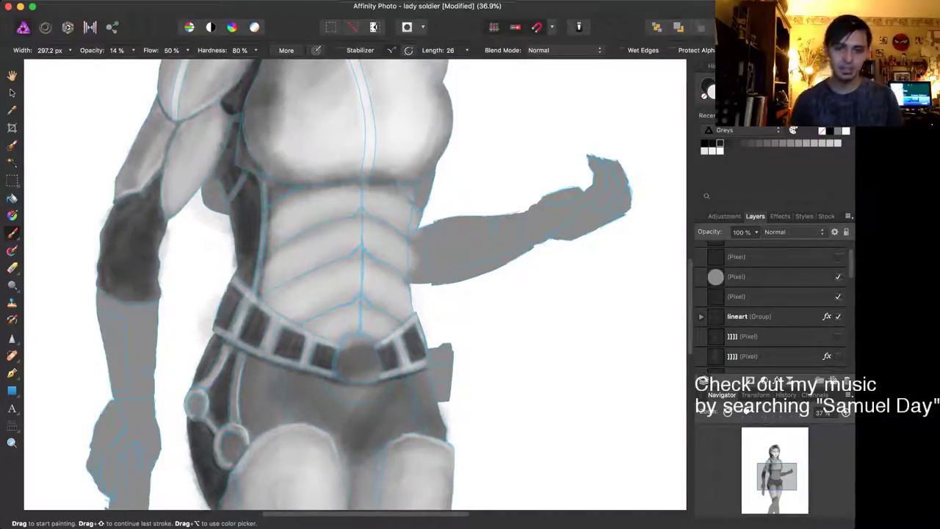
Step: Reduce the brush to about 132 px and lighten the edges of the small plate below the belt buckle
key(bracketleft)
key(bracketleft)
key(bracketleft)
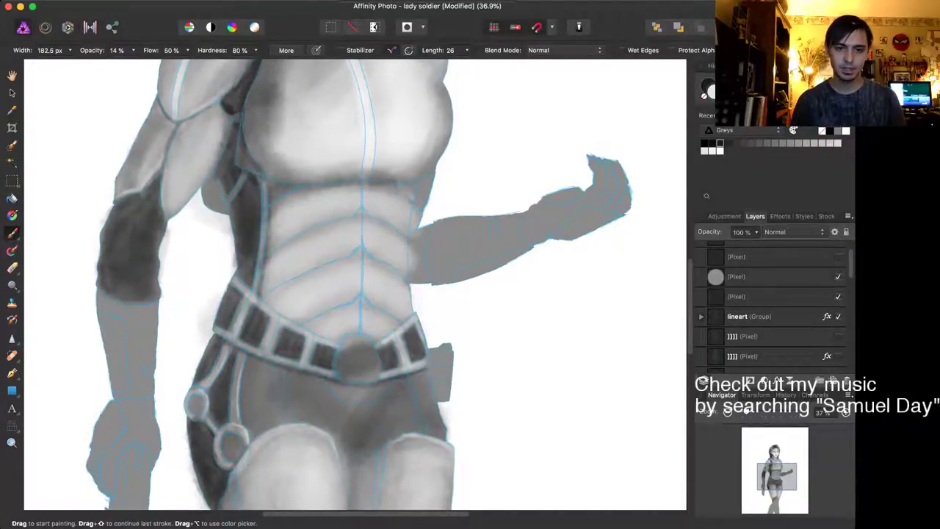
scroll(375, 413, up, 5)
key(bracketleft)
key(bracketleft)
key(bracketleft)
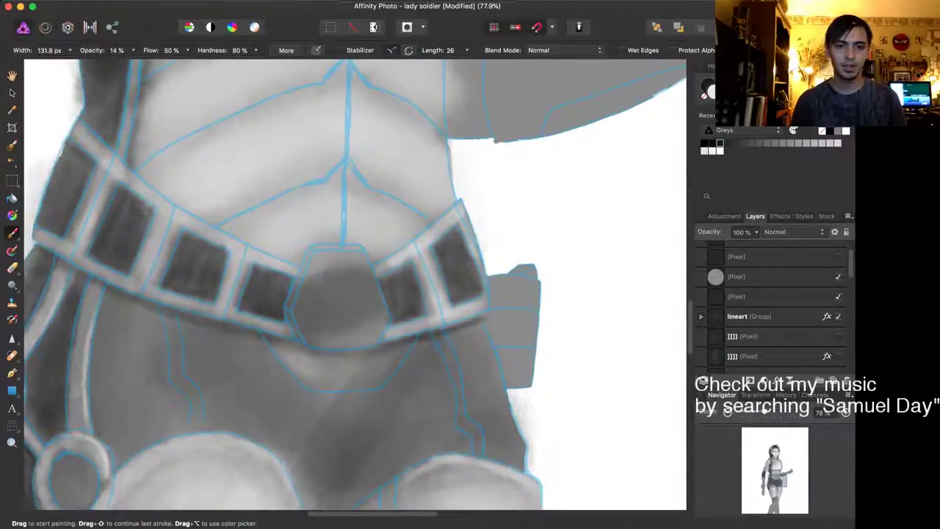
mouse_move(263, 335)
mouse_down()
mouse_move(309, 389)
mouse_move(379, 385)
mouse_move(406, 350)
mouse_move(388, 375)
mouse_move(398, 355)
mouse_up()
Step: Brighten the middle of the plate below the buckle with a brush of about 148 to 163 px
key(bracketright)
key(bracketright)
key(bracketright)
key(bracketright)
key(bracketright)
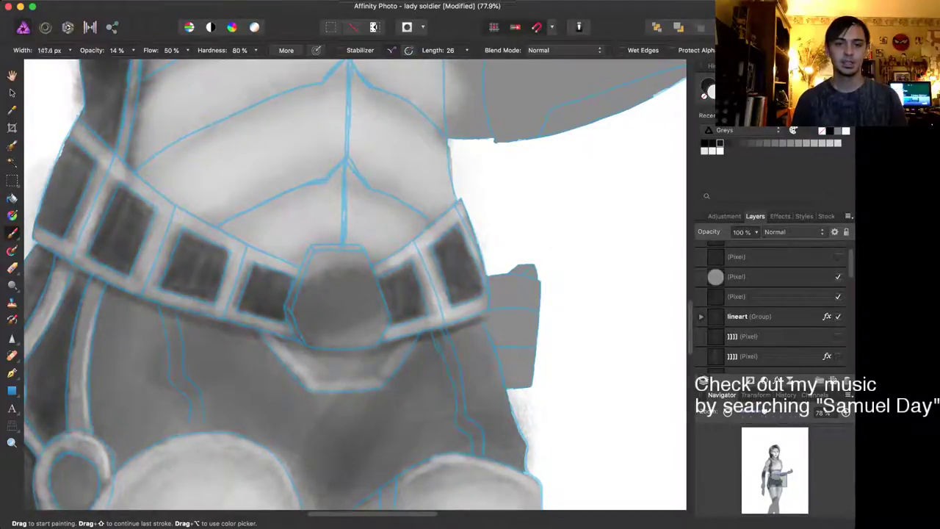
mouse_move(314, 363)
mouse_down()
mouse_move(366, 363)
mouse_move(338, 362)
mouse_move(394, 351)
mouse_move(366, 368)
mouse_up()
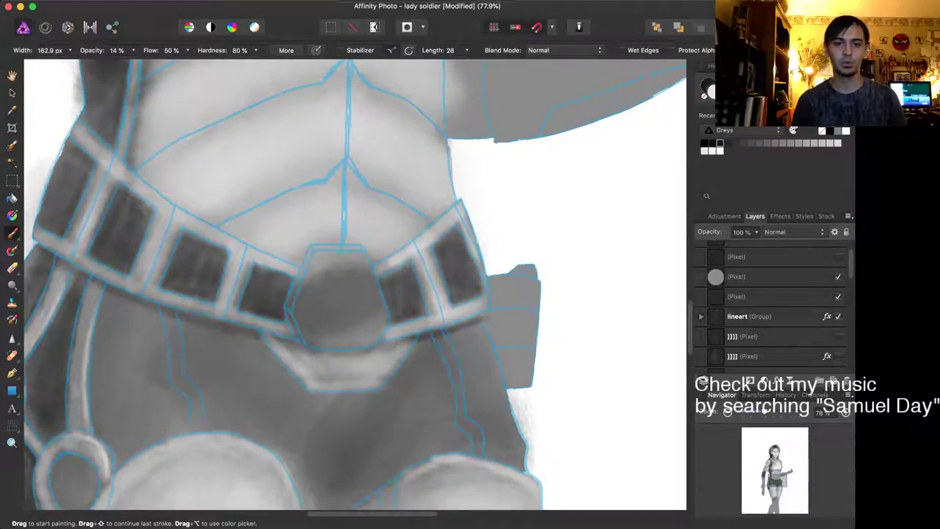
mouse_move(296, 350)
mouse_down()
mouse_move(344, 354)
mouse_move(340, 378)
mouse_up()
Step: Sharpen the light rim of the plate below the buckle with a brush of about 52 px
key(bracketleft)
key(bracketleft)
key(bracketleft)
key(bracketleft)
key(bracketleft)
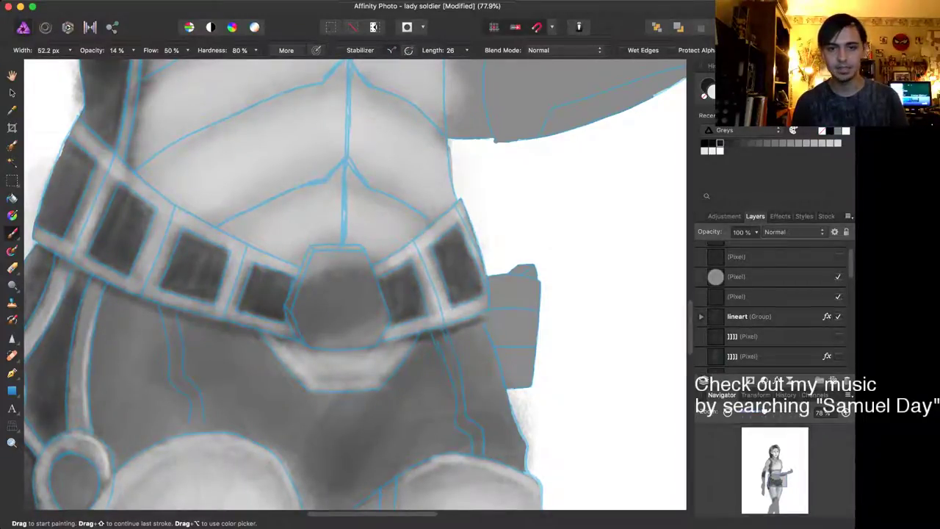
mouse_move(409, 347)
mouse_down()
mouse_move(379, 384)
mouse_move(357, 386)
mouse_up()
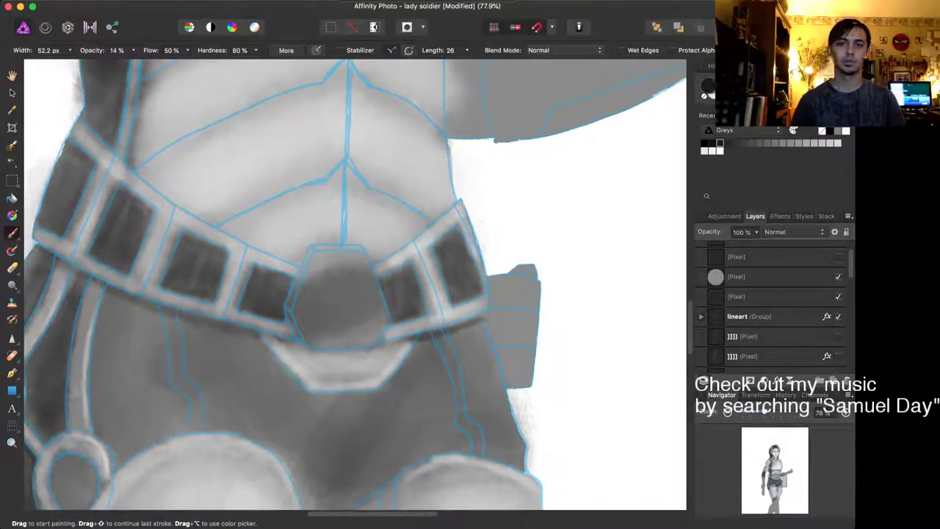
Step: Darken the suit around the lower edge of the buckle plate, varying the brush between about 45 and 121 px
key(bracketright)
key(bracketright)
key(bracketright)
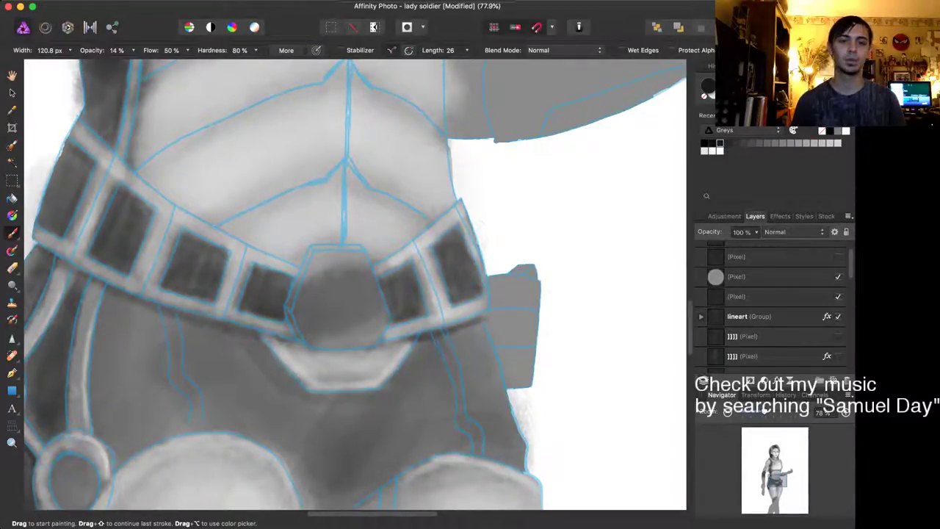
key(bracketleft)
key(bracketleft)
key(bracketleft)
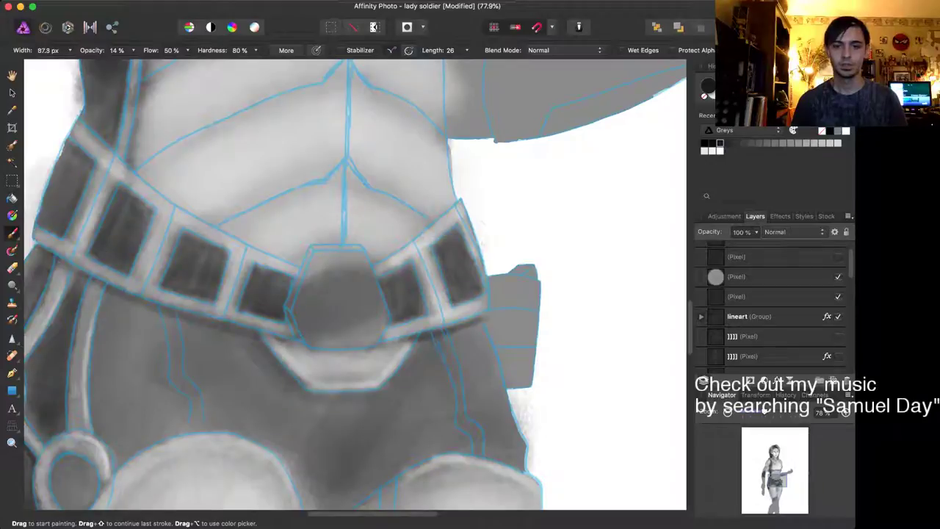
drag(329, 396, 388, 389)
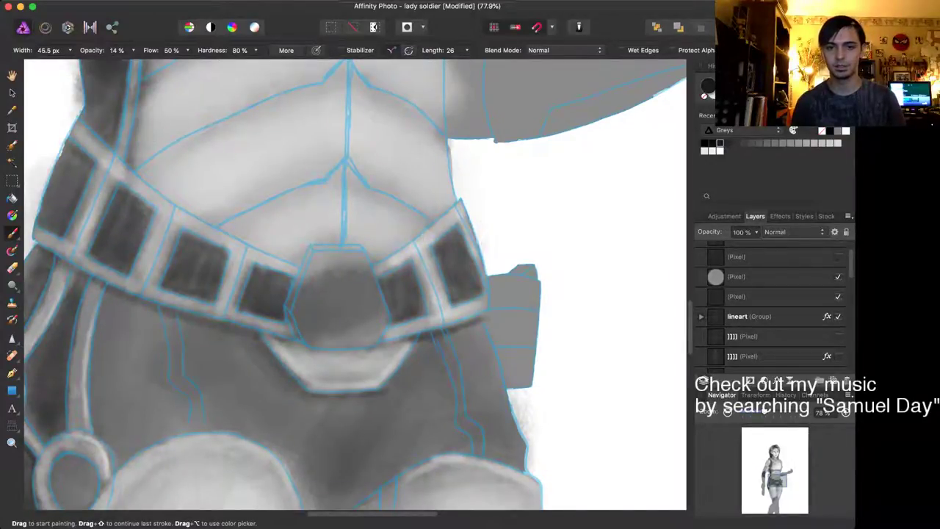
key(bracketright)
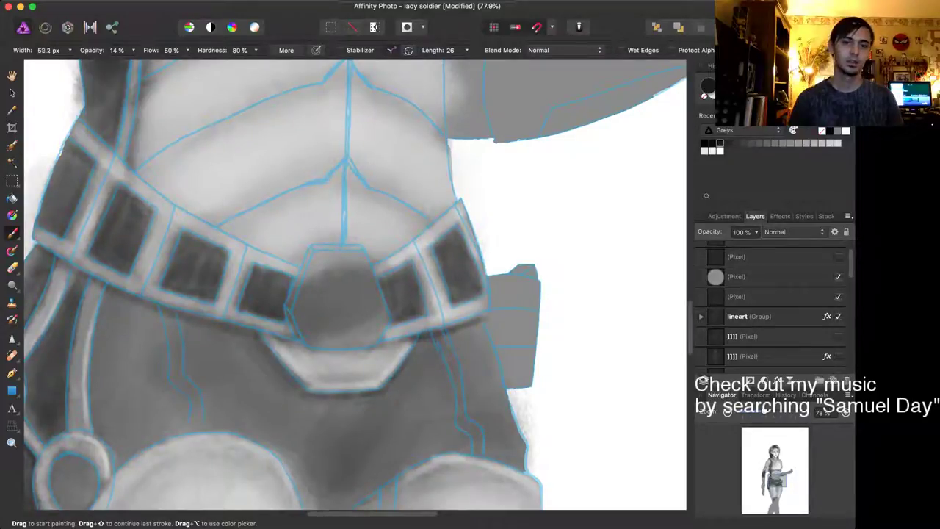
Step: Deepen the shadow under the belt from the buckle plate across the hip, with a brush of about 121 px
key(bracketright)
key(bracketright)
key(bracketright)
key(bracketright)
key(bracketright)
key(bracketright)
mouse_move(273, 364)
mouse_down()
mouse_move(165, 314)
mouse_move(226, 354)
mouse_move(153, 319)
mouse_up()
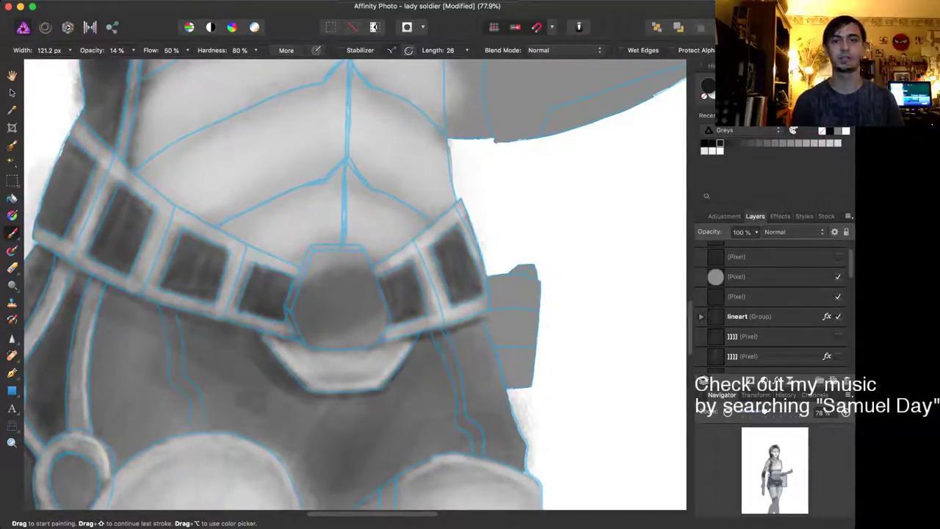
Step: Try to shade the outer side of the waist and hip with the brush enlarged to about 280 px
scroll(280, 468, down, 10)
scroll(355, 285, down, 5)
scroll(356, 285, left, 3)
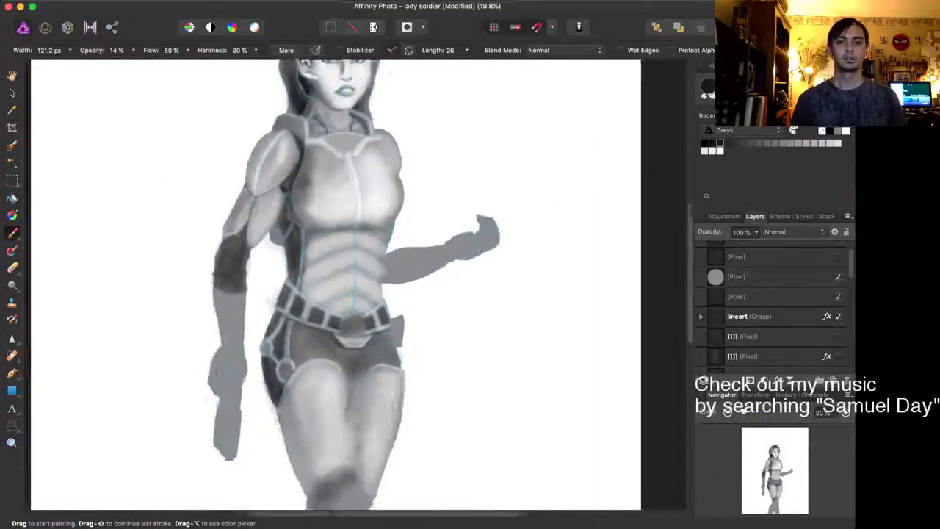
key(bracketright)
key(bracketright)
key(bracketright)
key(bracketright)
key(bracketright)
key(bracketright)
key(bracketright)
key(bracketright)
mouse_move(408, 287)
mouse_down()
mouse_move(400, 296)
mouse_move(410, 342)
mouse_move(394, 301)
mouse_move(398, 344)
mouse_up()
Step: Undo the last large-brush strokes around the waist and hips
key(super+z)
key(super+z)
key(super+z)
key(super+z)
key(super+z)
key(super+z)
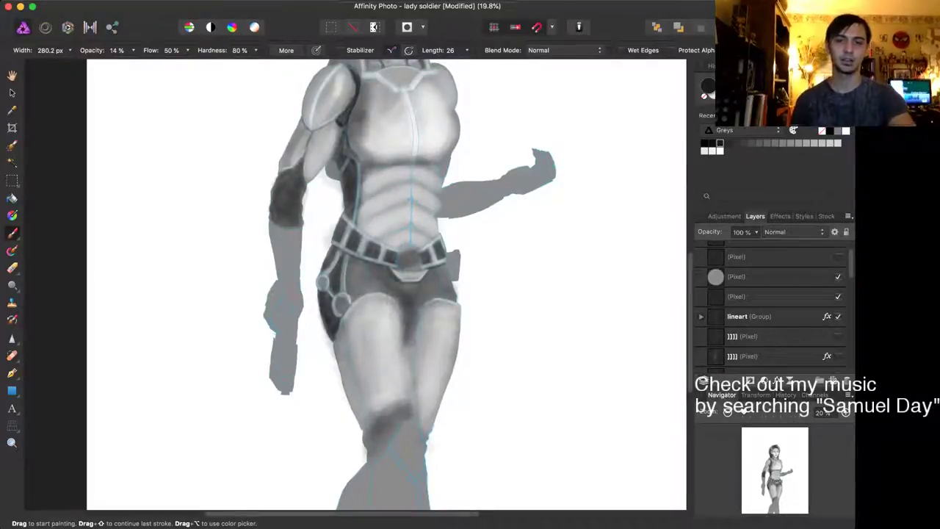
key(super+z)
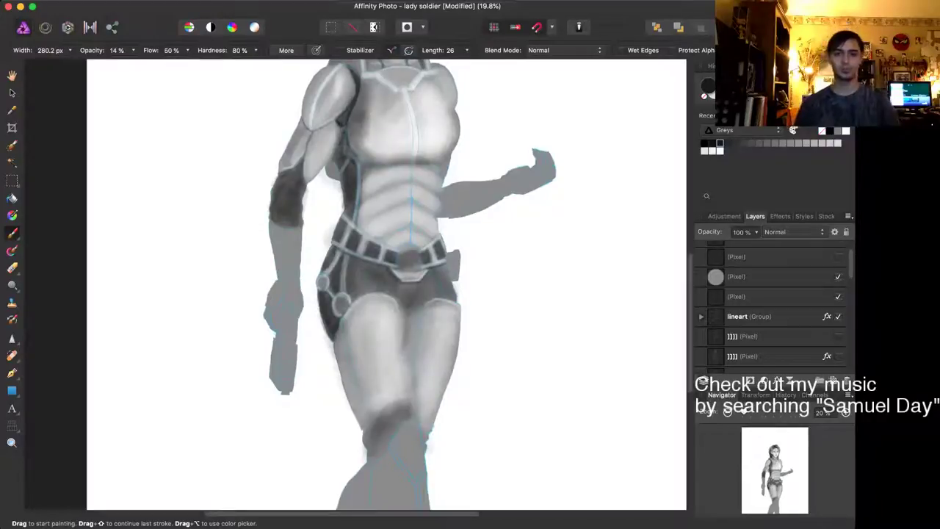
Step: Examine the shading of the whole figure from the head to the legs, and inspect the thighs up close
scroll(433, 268, down, 5)
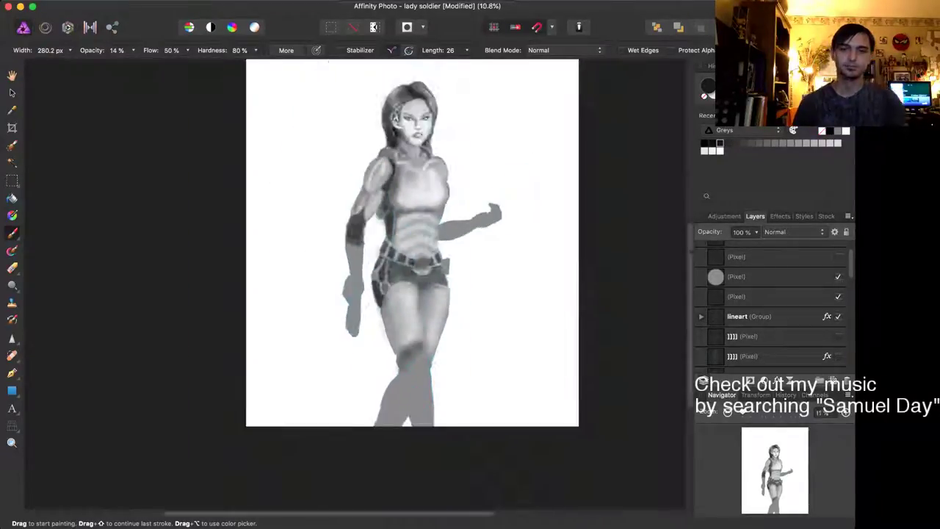
scroll(433, 268, up, 6)
scroll(433, 268, down, 4)
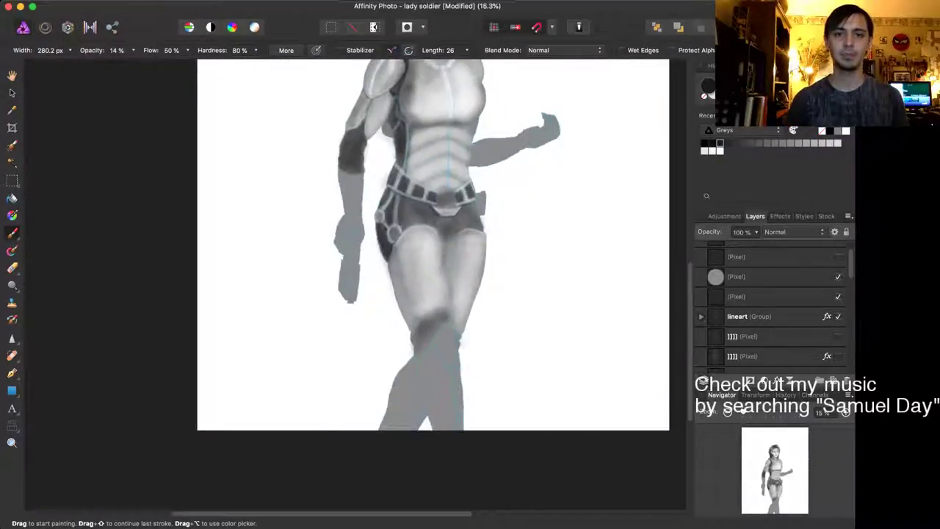
scroll(381, 280, up, 5)
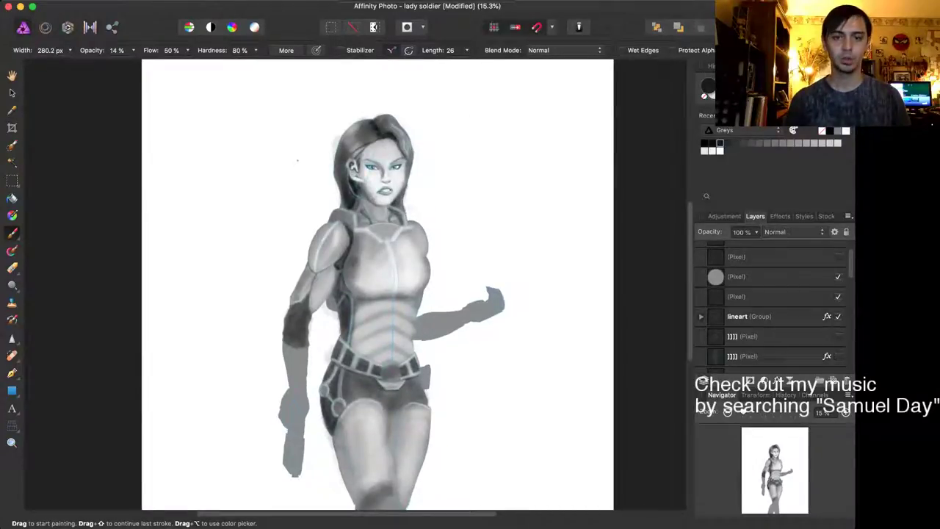
scroll(382, 294, down, 5)
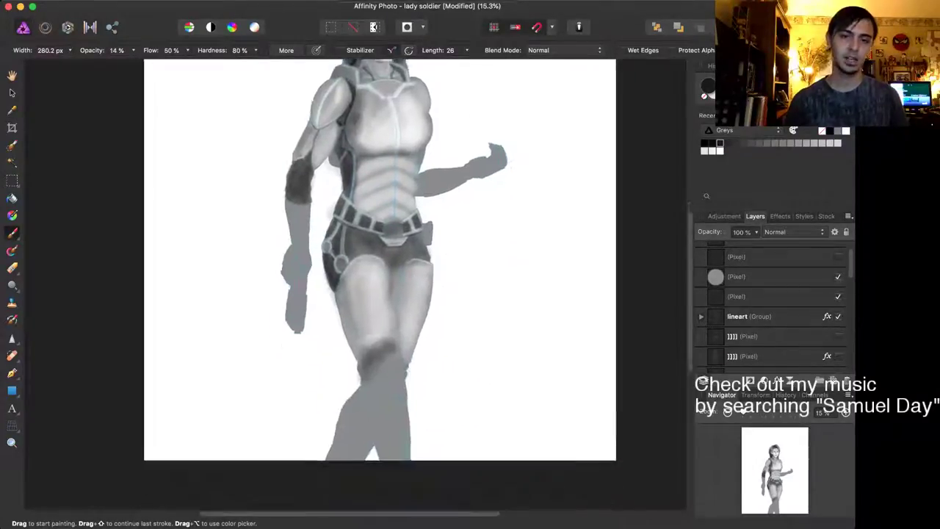
scroll(382, 330, up, 5)
scroll(282, 203, up, 3)
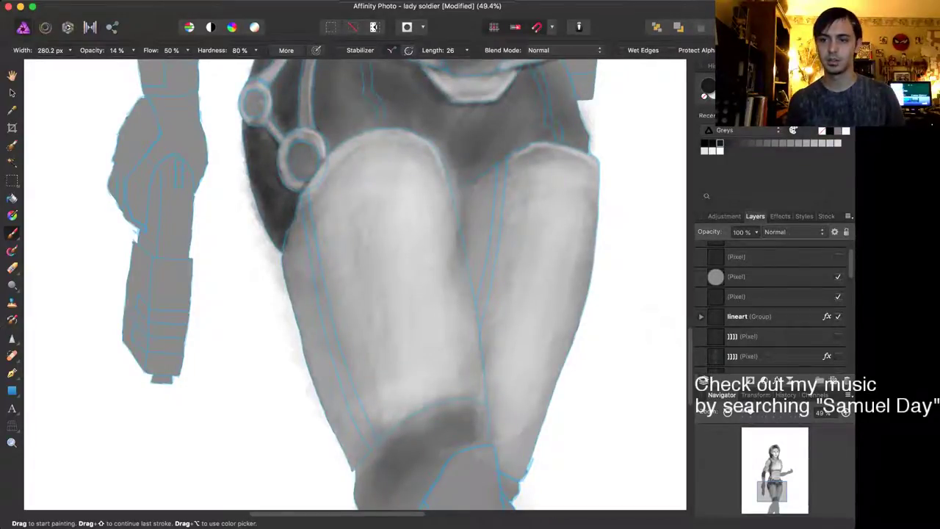
Step: With a brush of about 99 px, lighten the upper part of the narrow strip running down the outer thigh below the hip ring
scroll(771, 308, down, 5)
scroll(775, 307, down, 3)
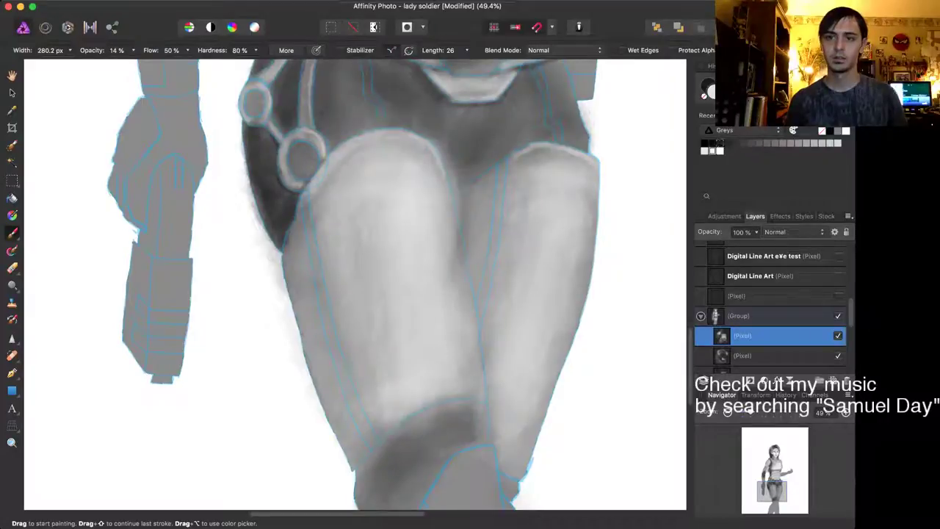
drag(50, 51, 42, 50)
key(bracketleft)
key(bracketleft)
key(bracketleft)
key(bracketleft)
key(bracketleft)
key(bracketleft)
key(bracketleft)
key(bracketleft)
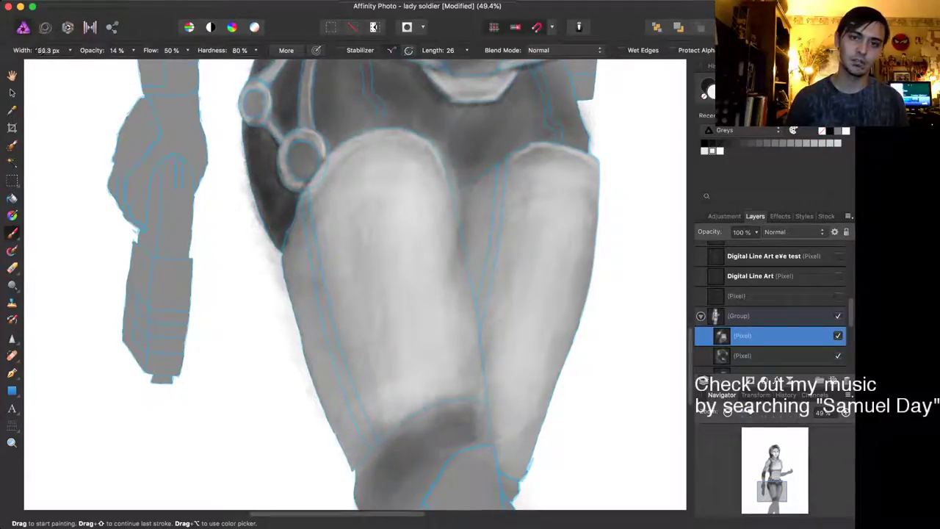
drag(306, 197, 318, 282)
drag(310, 240, 335, 353)
drag(310, 220, 311, 235)
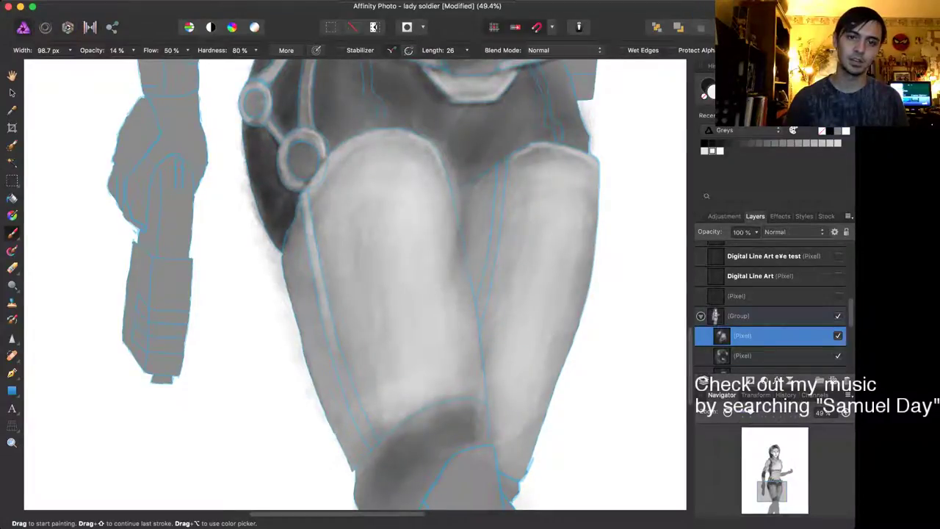
Step: Continue the light strip down to the knee and paint the matching strip along the inner edge of the other thigh
drag(304, 202, 320, 263)
mouse_move(334, 341)
mouse_down()
mouse_move(343, 364)
mouse_move(339, 356)
mouse_up()
drag(348, 389, 372, 451)
drag(328, 327, 335, 347)
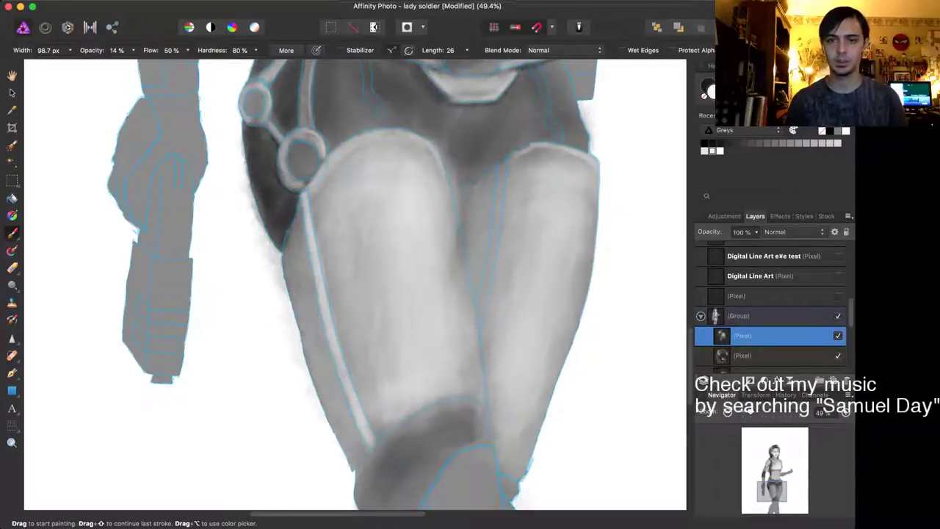
drag(503, 163, 481, 313)
drag(492, 264, 480, 317)
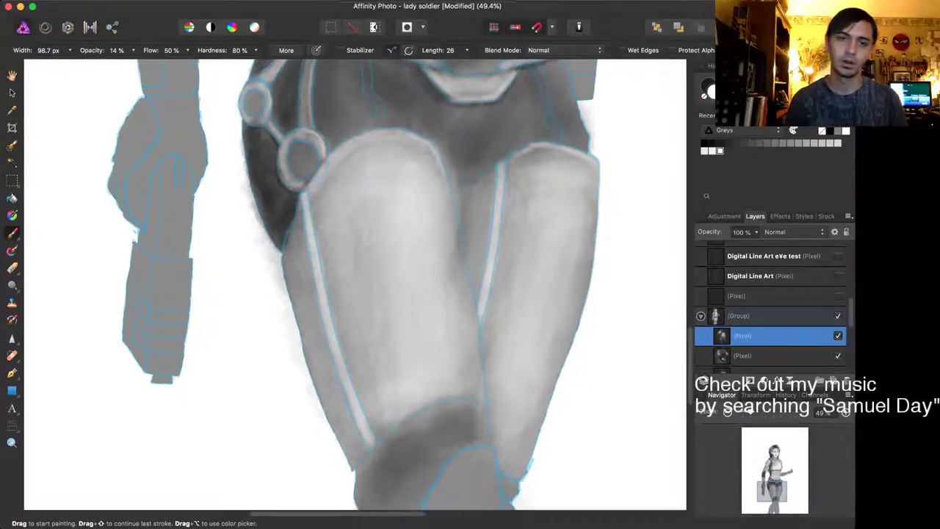
Step: Brighten the core of both thigh strips with the brush reduced to about 32 px
key(bracketleft)
key(bracketleft)
key(bracketleft)
key(bracketleft)
key(bracketleft)
key(bracketleft)
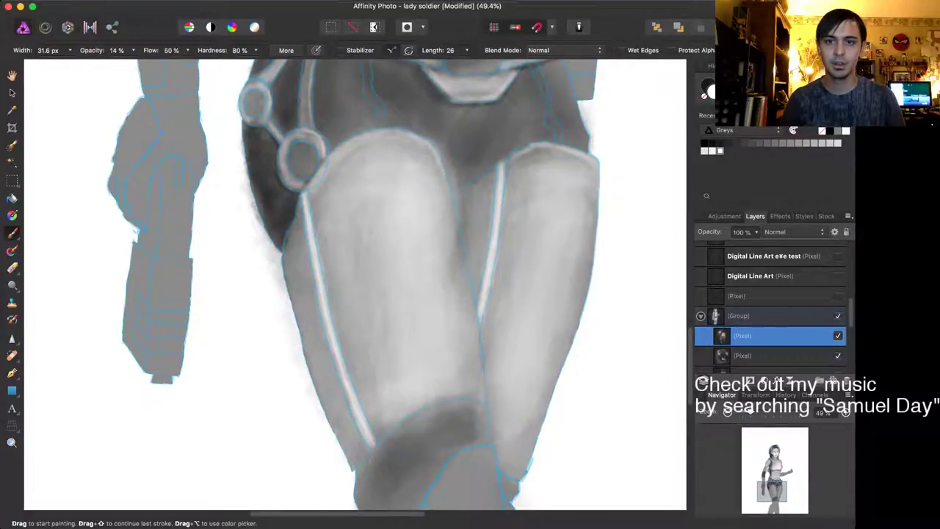
Step: With a brush of about 42 px, extend the light centre strip down to the lower edge of the chest plate
scroll(440, 279, down, 2)
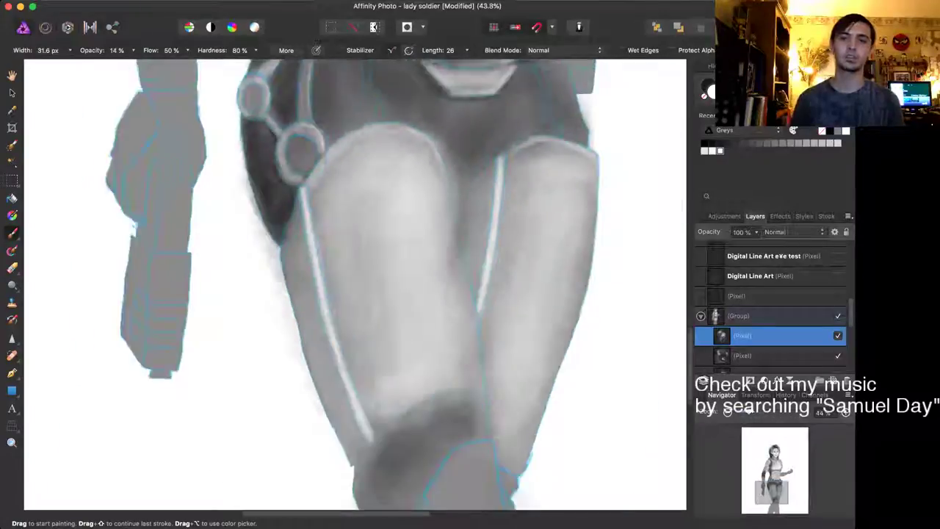
key(i)
scroll(440, 279, up, 3)
scroll(367, 243, up, 8)
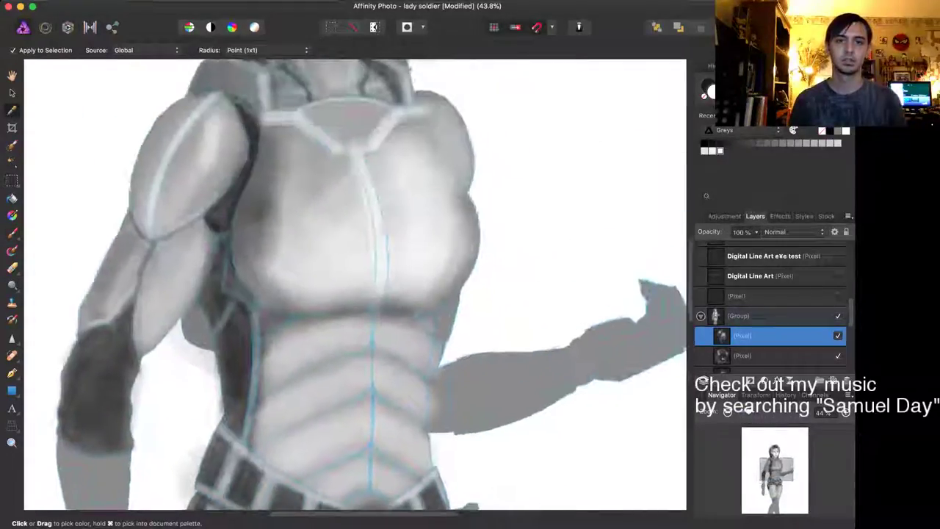
scroll(367, 242, up, 2)
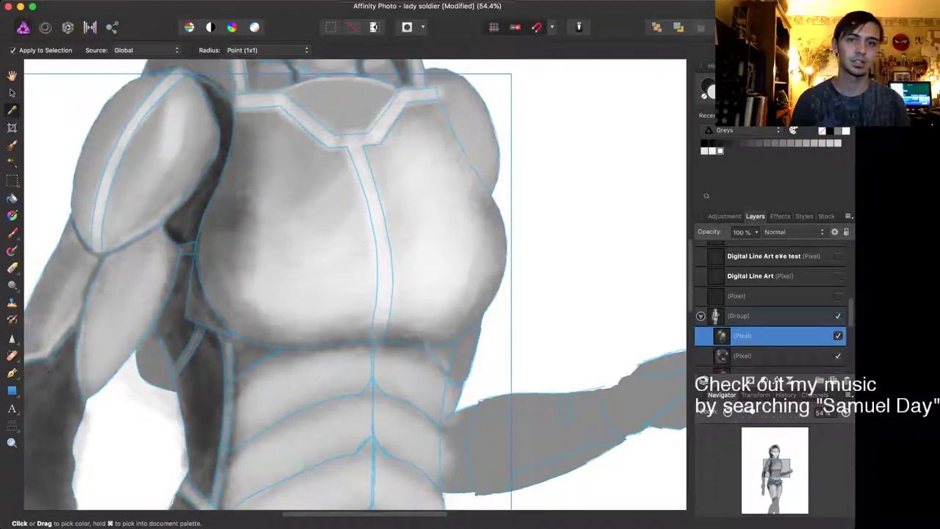
key(b)
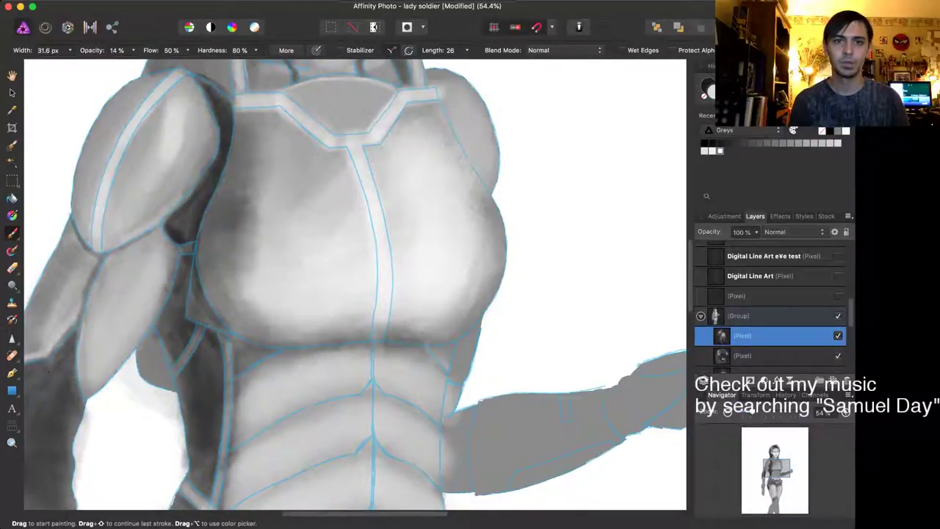
key(bracketright)
key(bracketright)
key(bracketright)
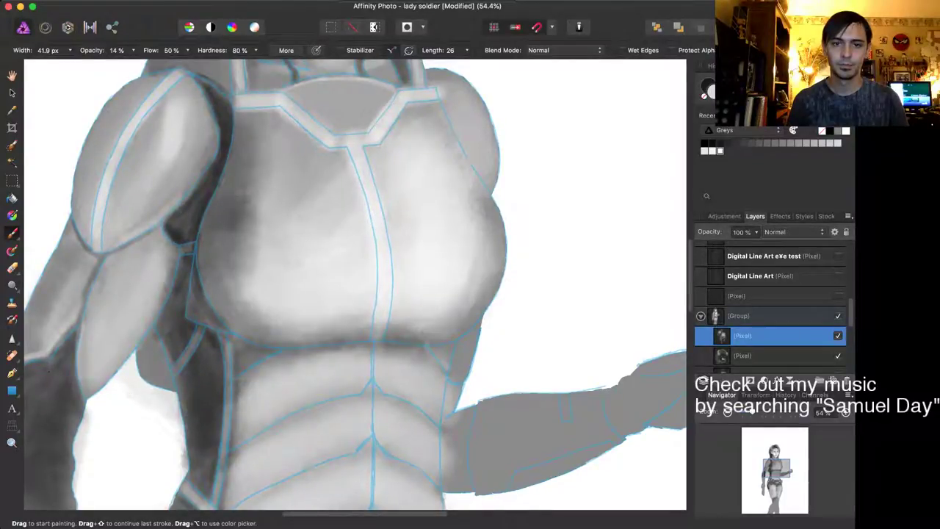
drag(379, 329, 375, 338)
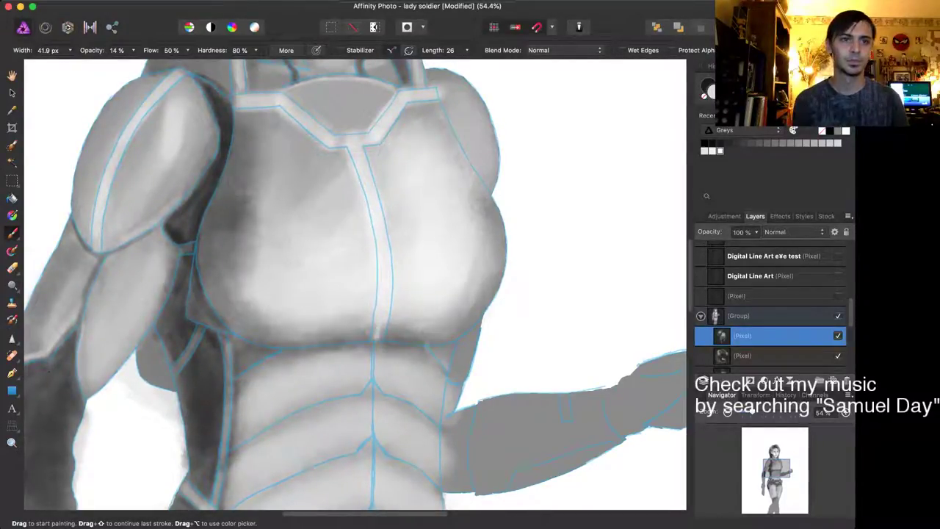
Step: Brighten the collar trim and centre strip of the chest at 11% opacity, with the brush enlarged to about 55 px
key(2)
key(4)
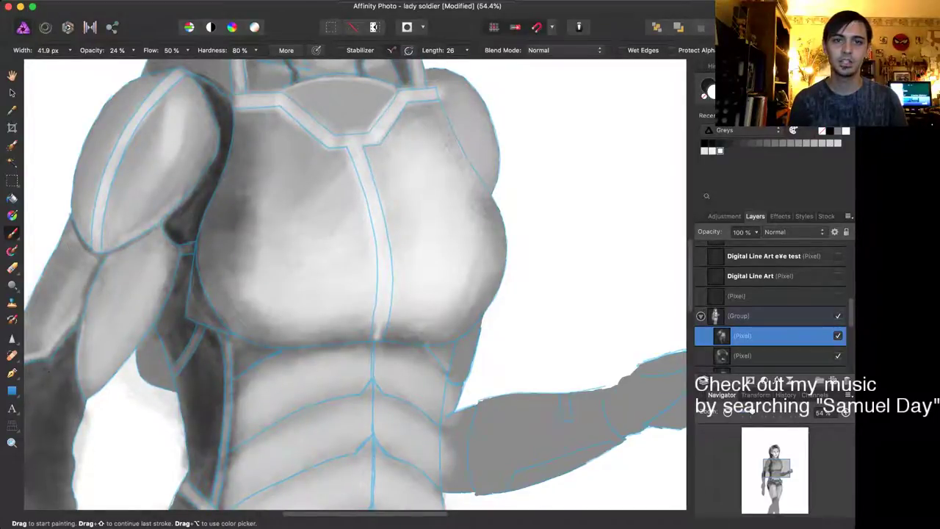
key(1)
key(1)
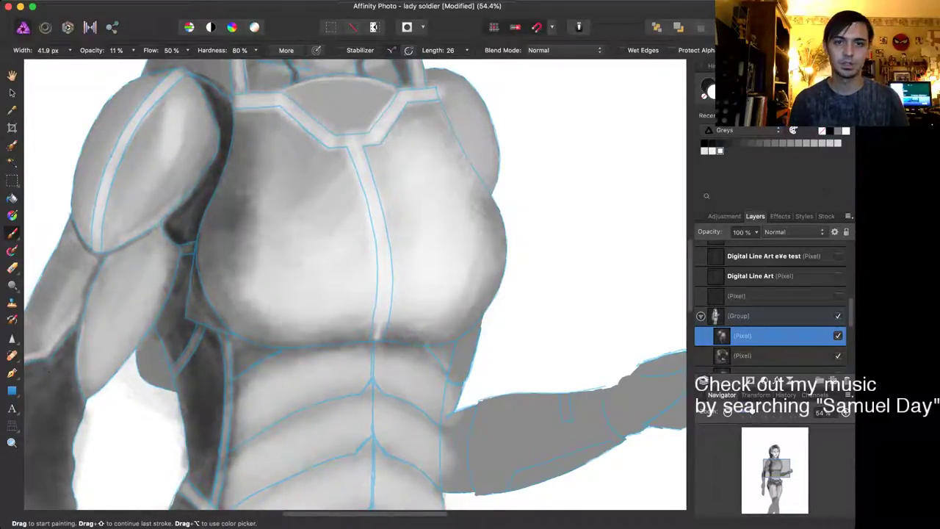
key(bracketright)
key(bracketright)
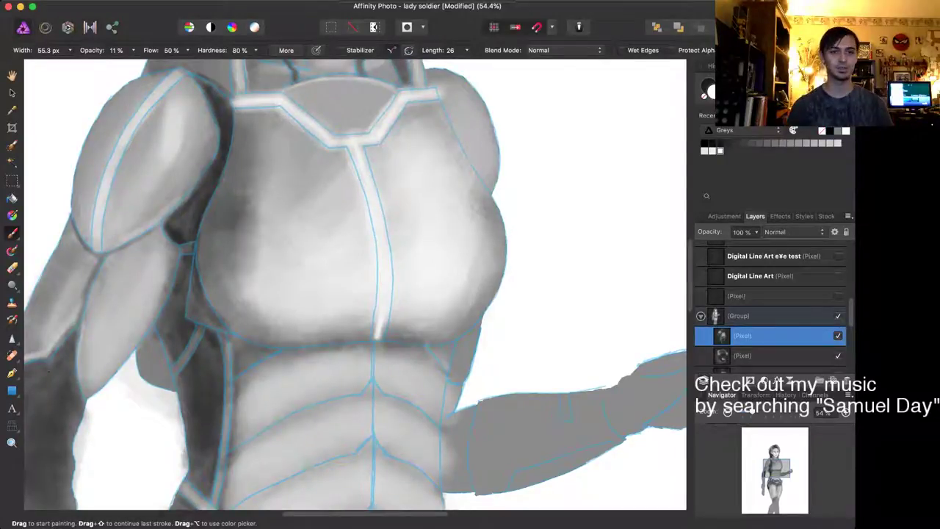
Step: Lay a soft shadow on the raised arm's shoulder where it meets the chest plate, using brushes of about 55 and 97 px
scroll(355, 284, right, 2)
scroll(355, 284, up, 3)
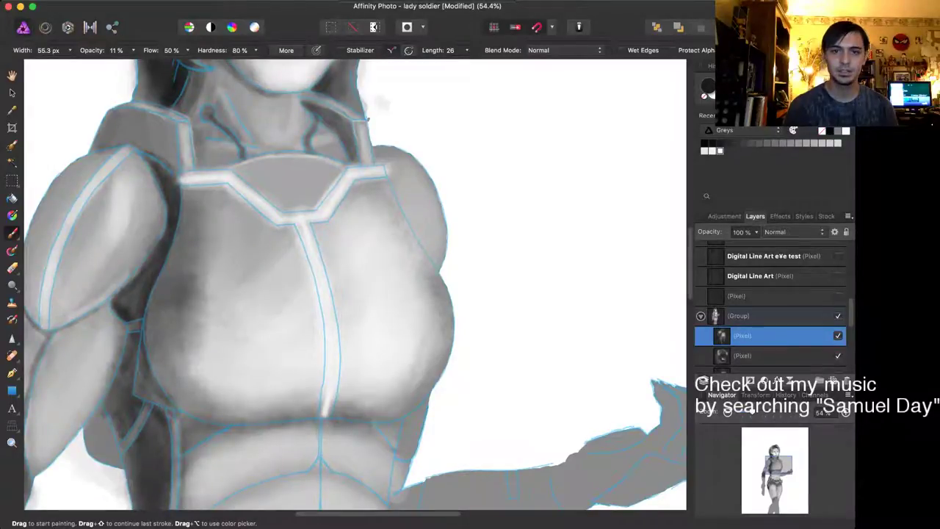
drag(392, 173, 422, 243)
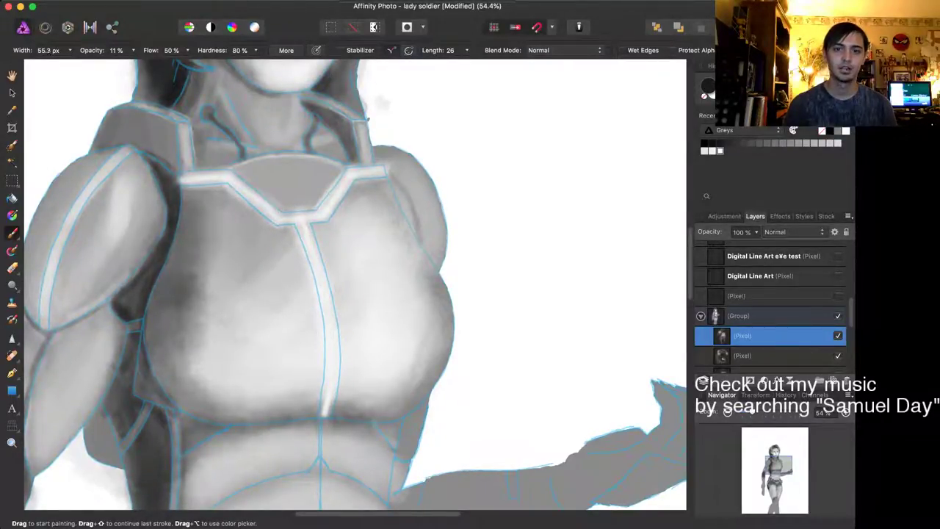
key(])
key(])
key(])
mouse_move(396, 186)
mouse_down()
mouse_move(420, 236)
mouse_move(415, 217)
mouse_up()
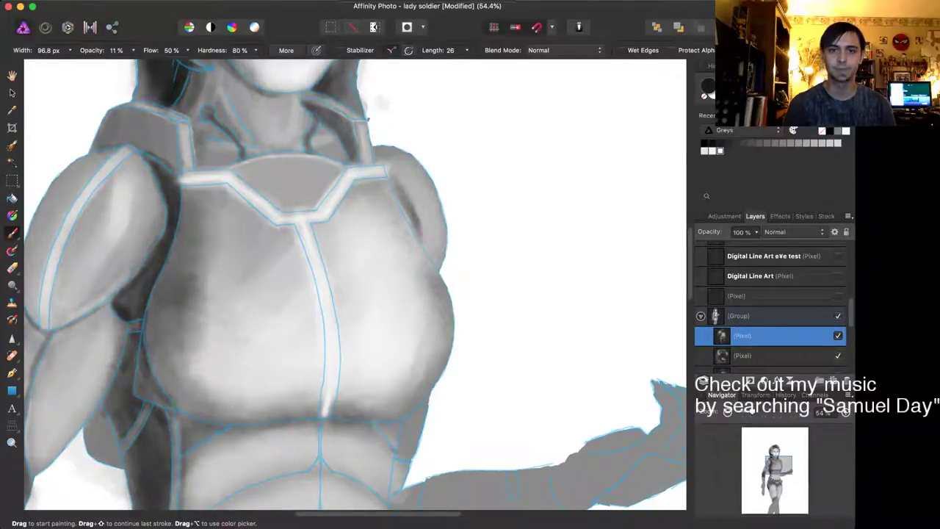
Step: Refine the shadow along the inner edge of the raised arm's shoulder with the brush reduced to about 46 px
key([)
key([)
key([)
key([)
key([)
key([)
key([)
key([)
drag(401, 183, 426, 249)
key(bracketright)
key(bracketright)
key(bracketright)
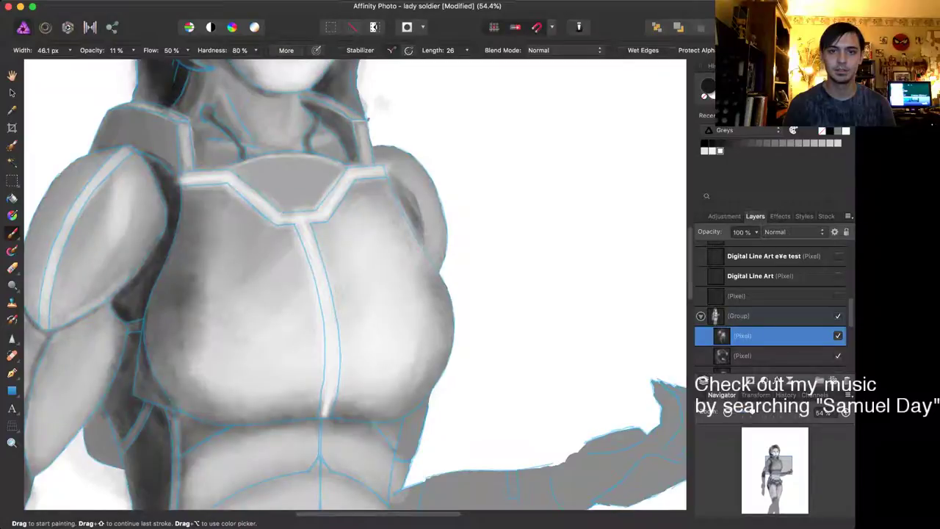
drag(422, 214, 426, 249)
drag(411, 190, 422, 227)
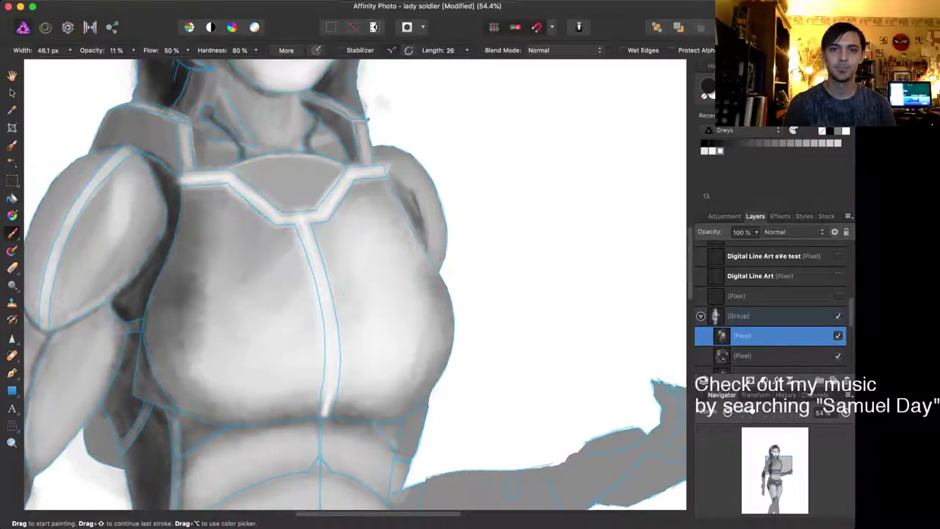
drag(398, 174, 412, 193)
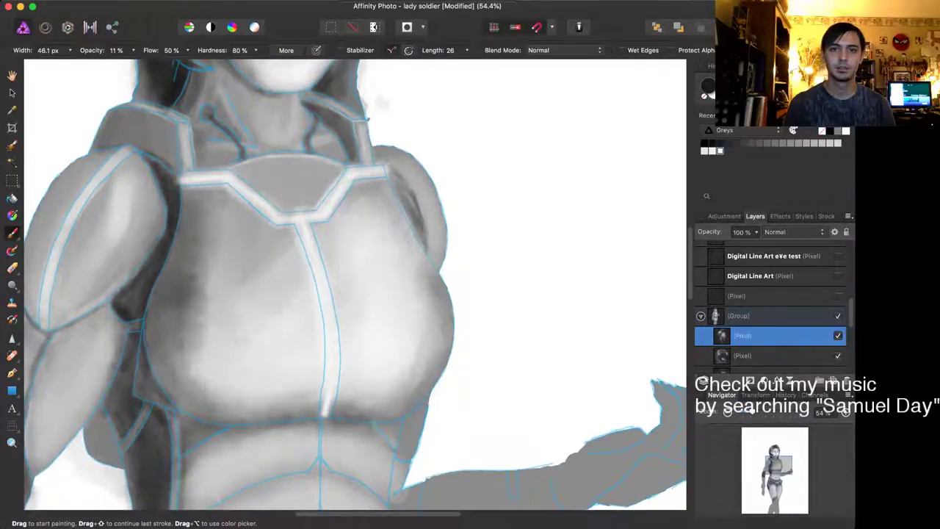
Step: Deepen and widen the shadow between that shoulder and the chest plate, using brushes of about 56 and 97 px
key(bracketright)
key(bracketright)
key(bracketright)
key(bracketright)
key(bracketright)
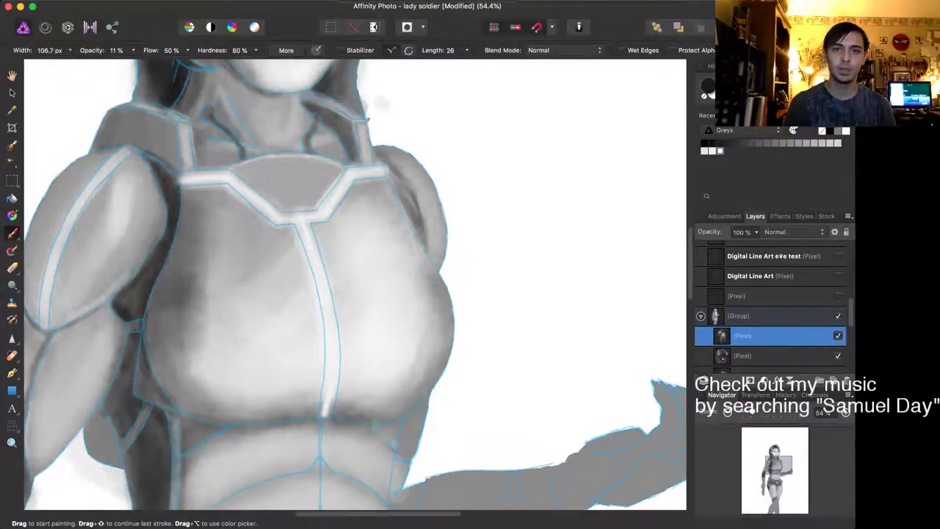
key(bracketleft)
key(bracketleft)
key(bracketleft)
key(bracketleft)
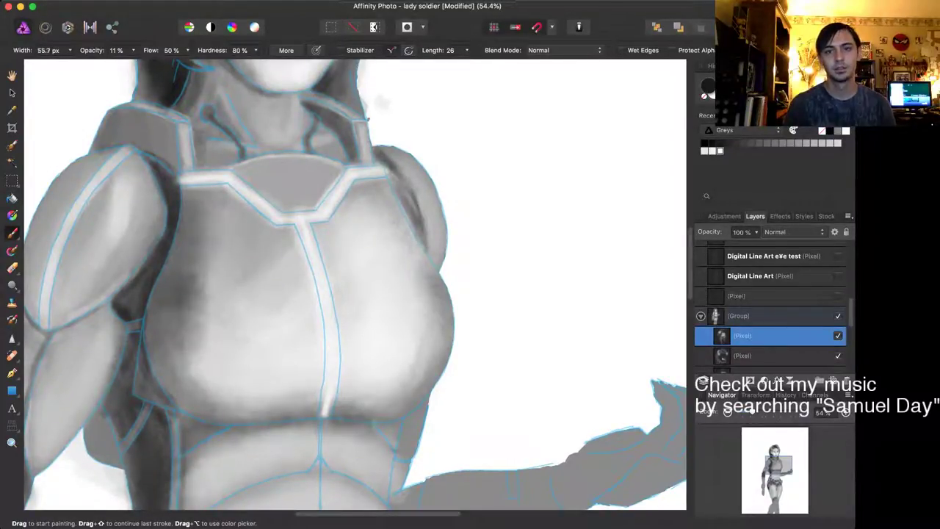
mouse_move(399, 191)
mouse_down()
mouse_move(417, 235)
mouse_move(408, 224)
mouse_up()
key(bracketleft)
key(bracketright)
key(bracketright)
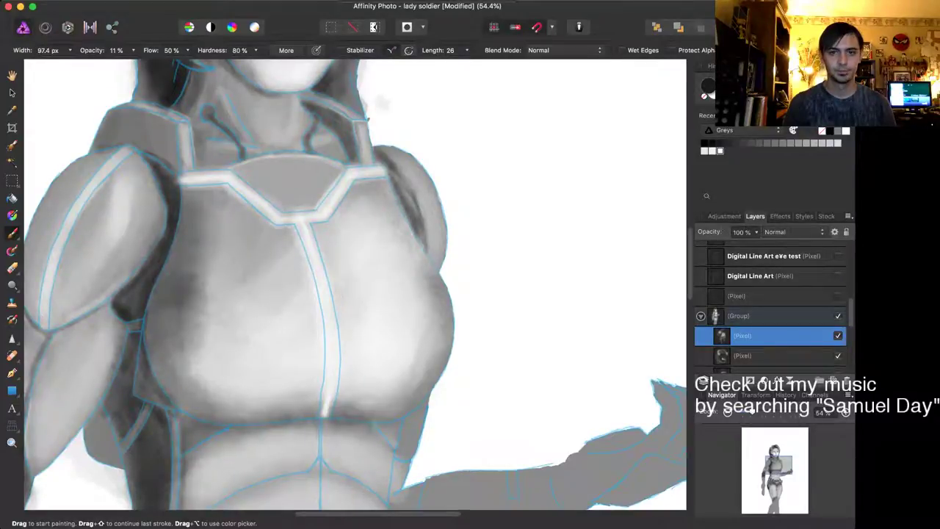
mouse_move(406, 188)
mouse_down()
mouse_move(417, 214)
mouse_move(408, 201)
mouse_up()
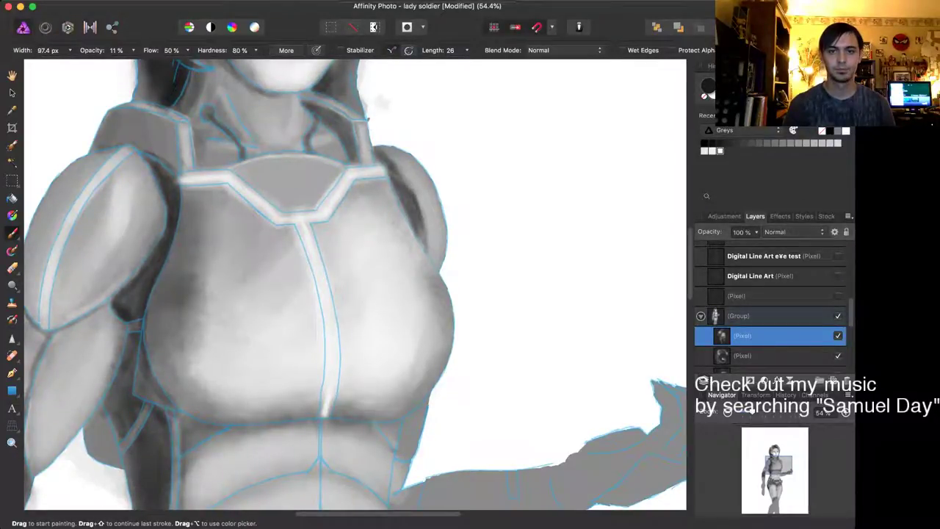
Step: Set the brush to about 51 px and 85% hardness, and darken the centre line of the uppermost abdominal segment below the chest
key(bracketleft)
key(bracketleft)
key(bracketleft)
key(bracketleft)
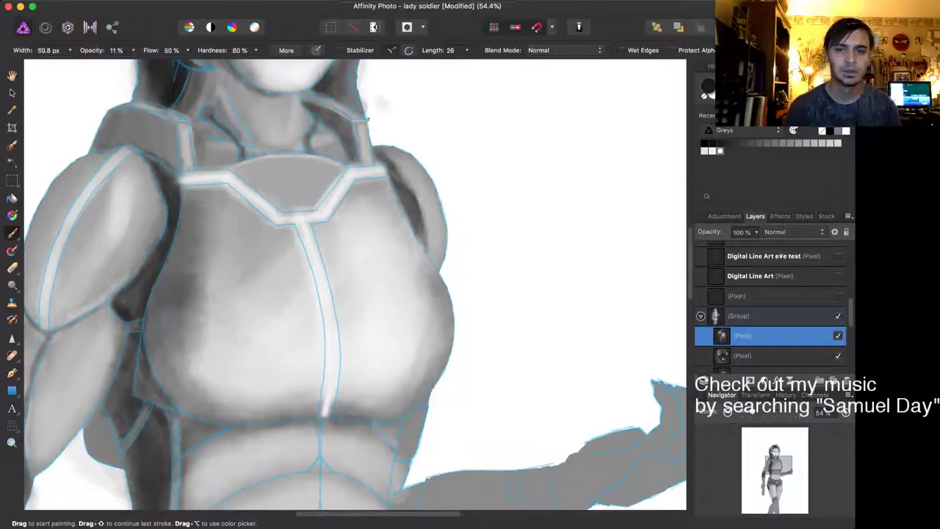
key(bracketleft)
key(shift+bracketright)
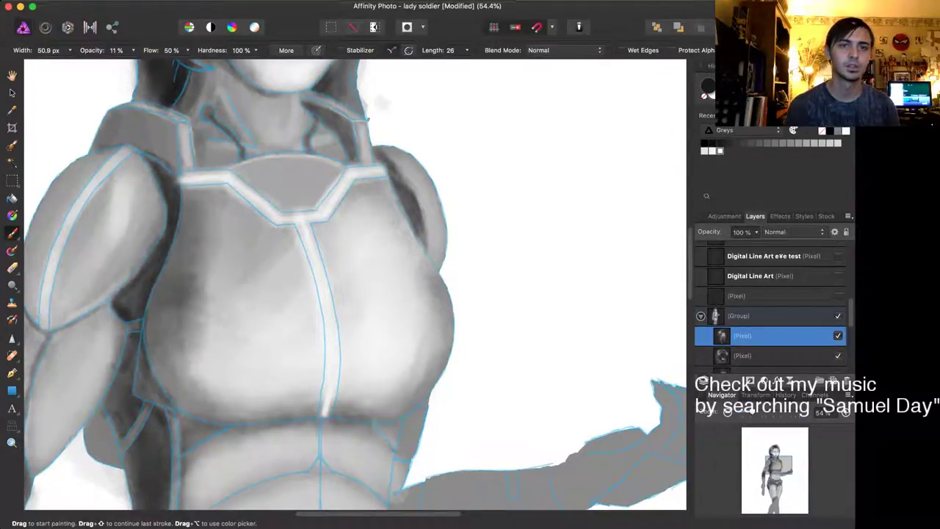
key(shift+bracketleft)
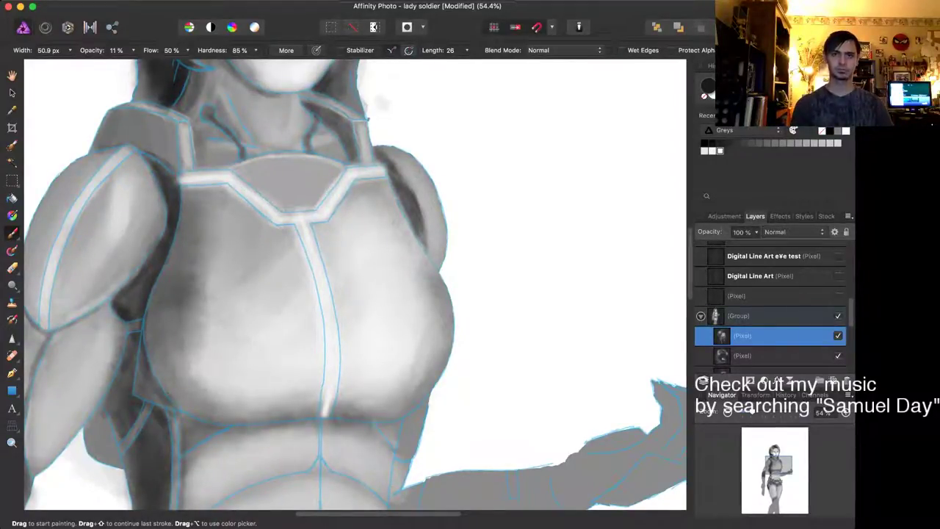
scroll(419, 276, down, 10)
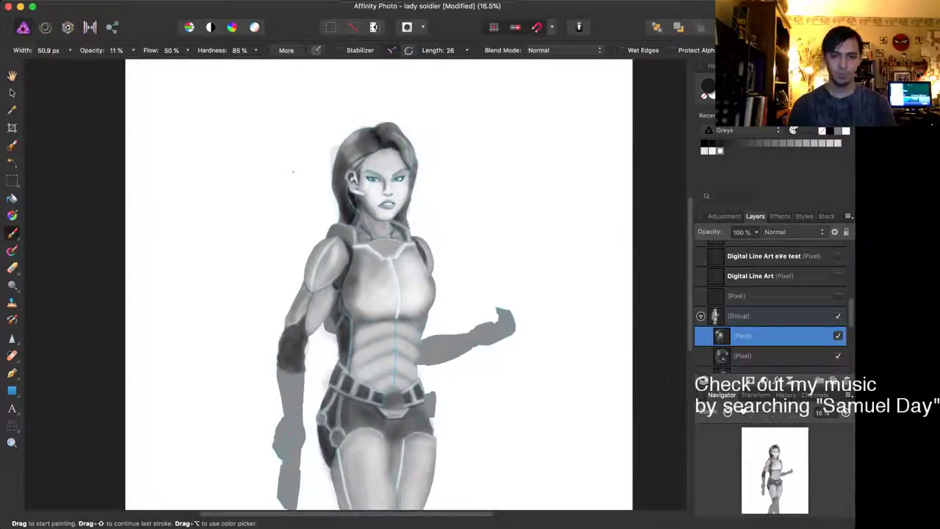
scroll(500, 287, up, 10)
scroll(500, 287, down, 5)
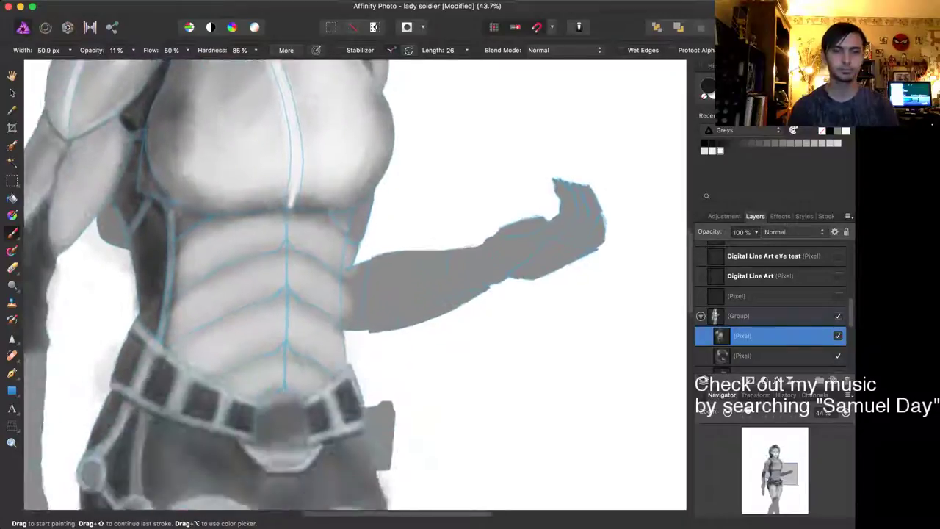
scroll(356, 285, down, 3)
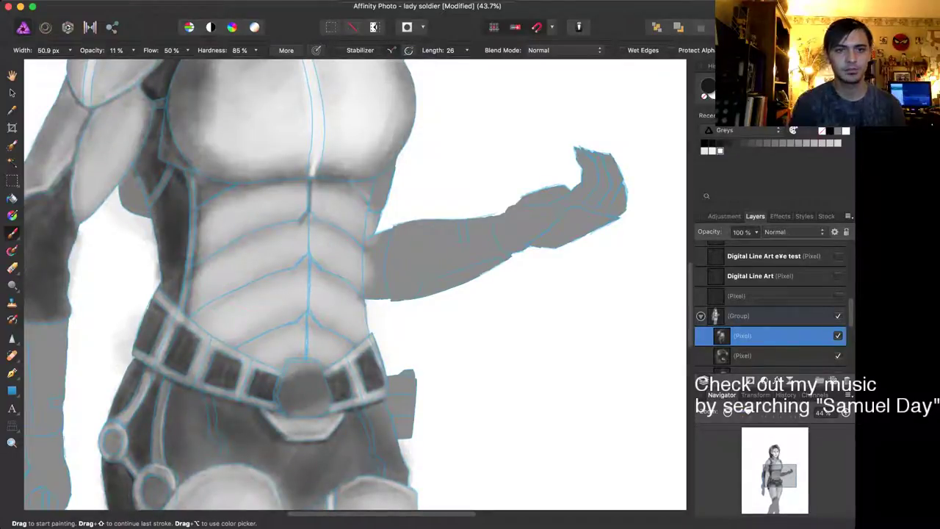
Step: Darken the upper two curved creases between the abdominal segments with a brush of about 67 px
key(bracketright)
key(bracketright)
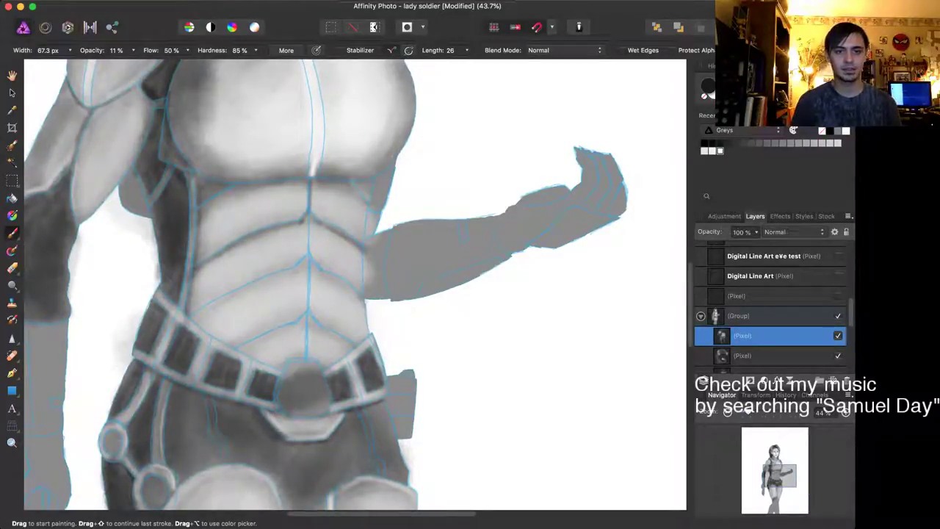
drag(231, 293, 253, 284)
mouse_move(196, 318)
mouse_down()
mouse_move(308, 258)
mouse_move(361, 290)
mouse_move(352, 288)
mouse_up()
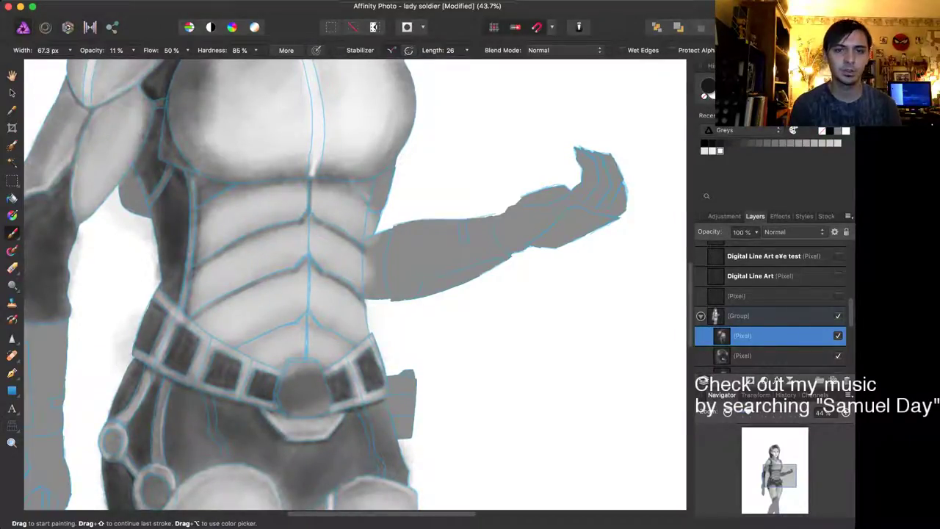
Step: Darken the abdomen's centre line and the lowest curved crease above the buckle, finishing with a brush of about 63 px
key(bracketleft)
key(bracketleft)
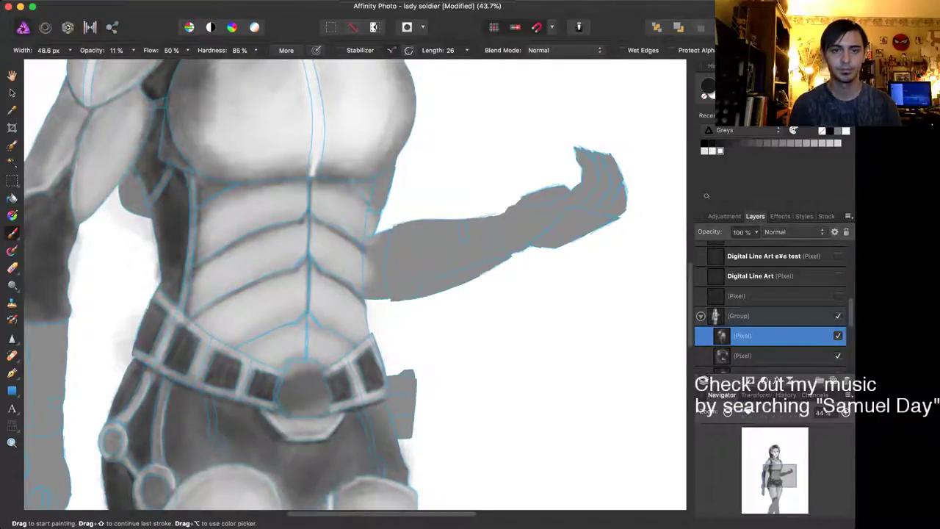
key(])
key(])
key(])
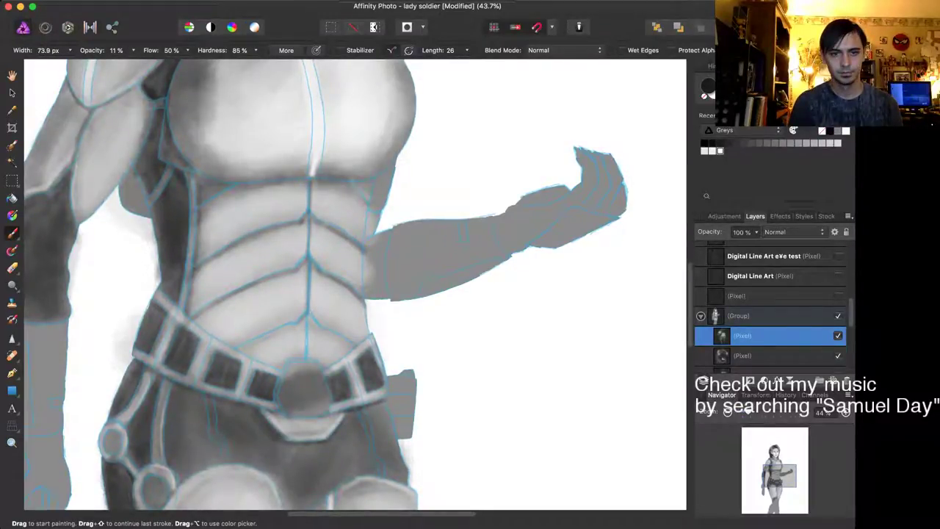
key(bracketleft)
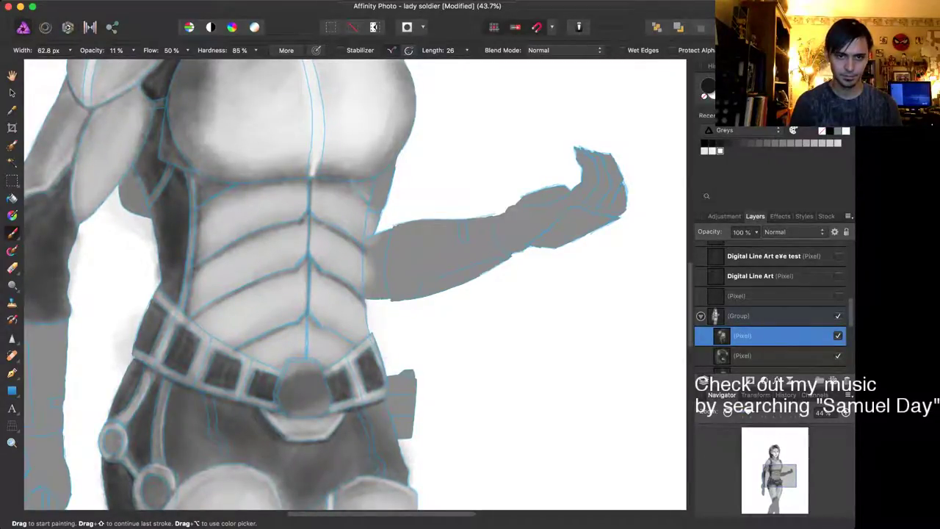
drag(328, 331, 347, 340)
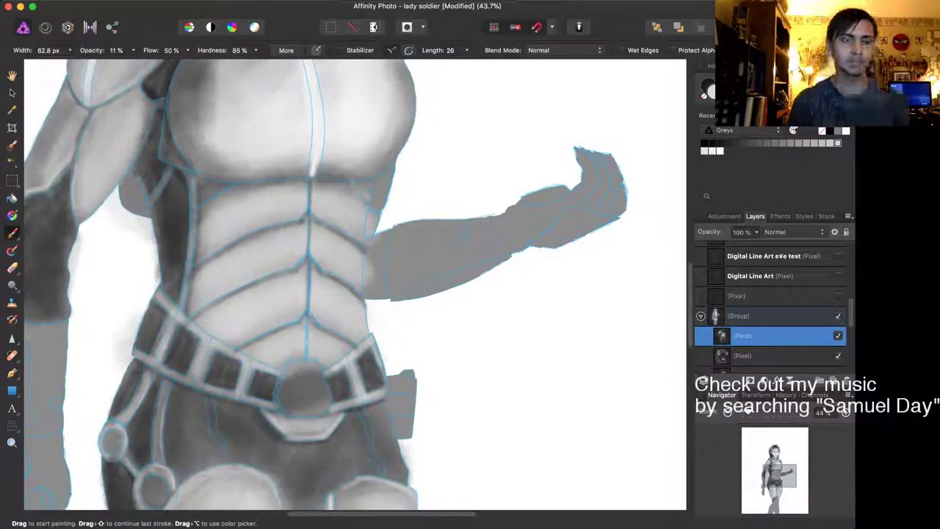
Step: Hide the lineart group and paint light highlights along the abdominal creases at 19% opacity with a near-white grey
key(1)
key(4)
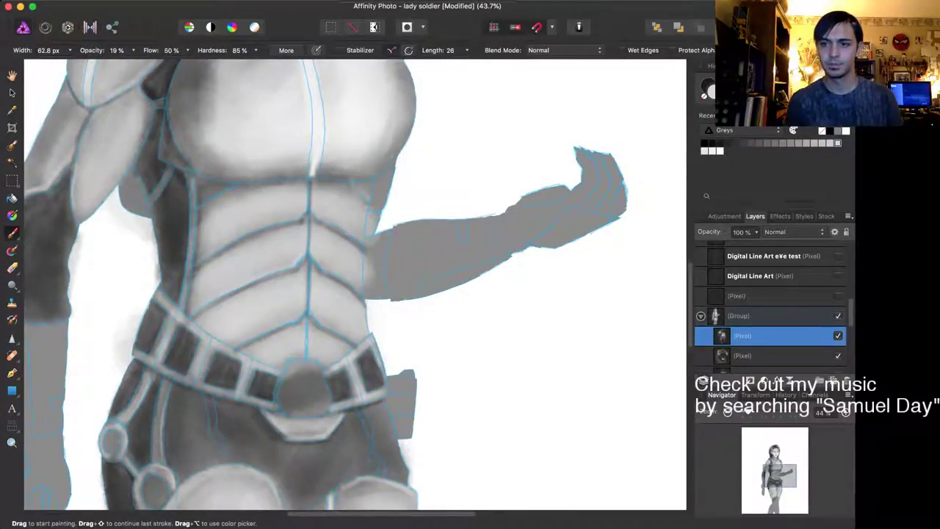
scroll(771, 309, up, 5)
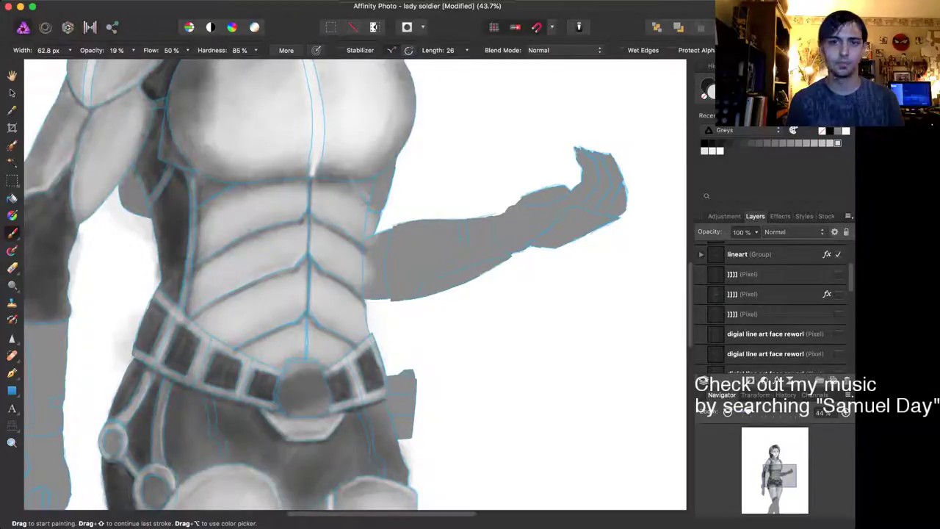
click(838, 254)
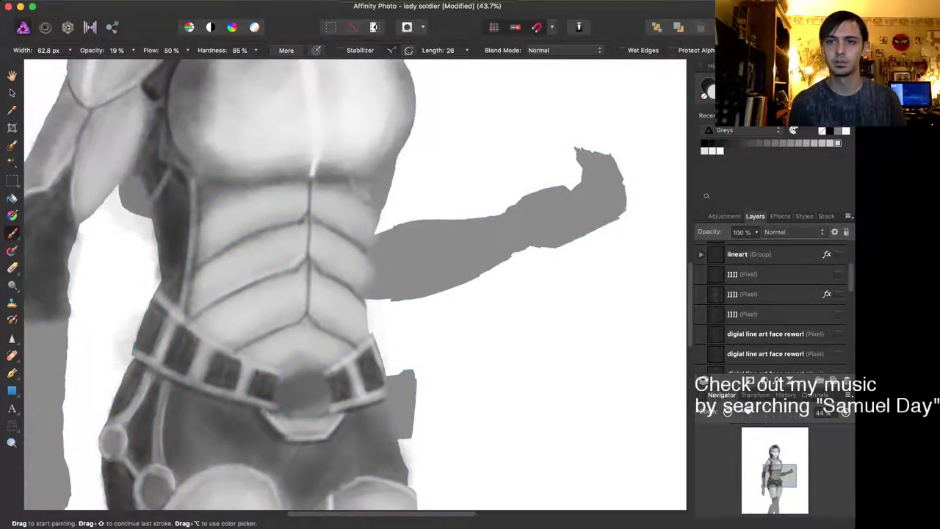
click(713, 150)
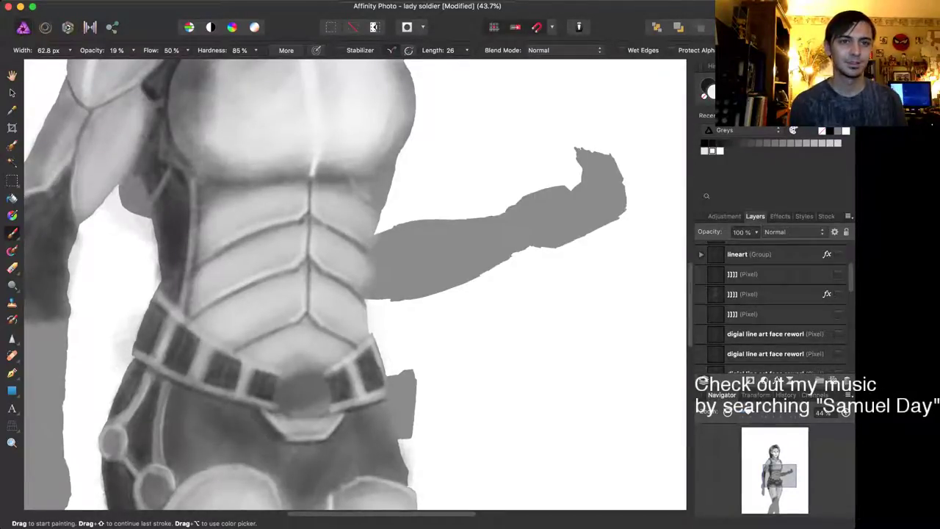
Step: Set the brush to 100% hardness and 28% opacity
key(shift+bracketright)
key(shift+bracketright)
key(shift+bracketright)
scroll(329, 346, down, 3)
scroll(331, 323, up, 3)
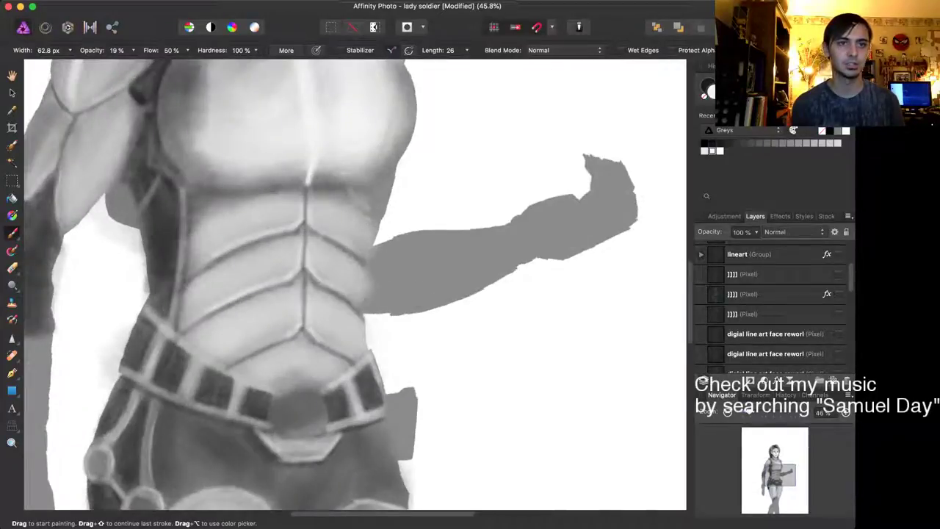
key(2)
key(4)
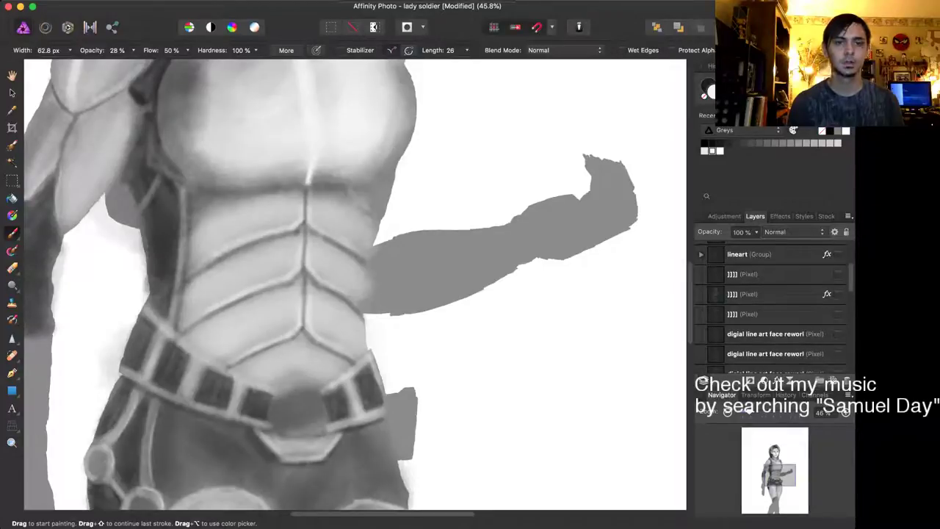
Step: Fit the whole figure in view and enlarge the brush to about 676 px
key(super+0)
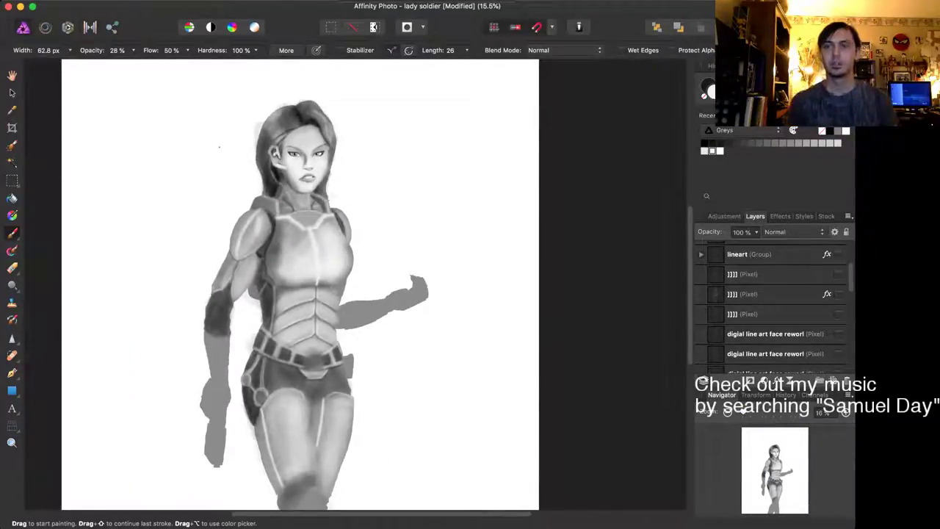
key(bracketright)
key(bracketright)
key(bracketright)
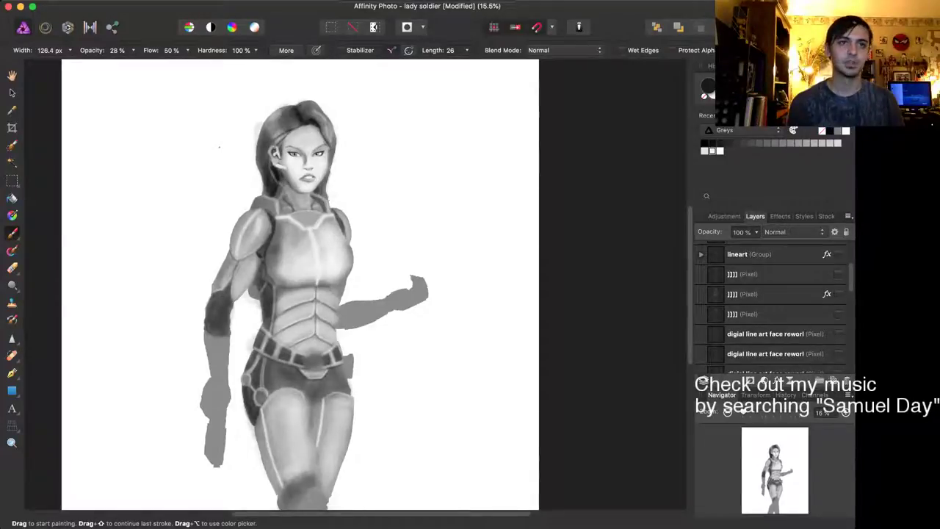
key(bracketright)
key(bracketright)
key(bracketright)
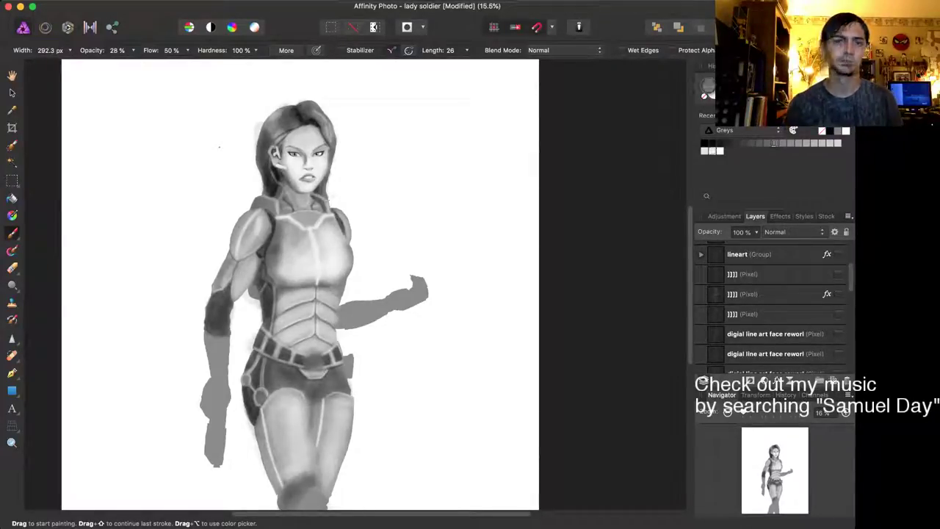
key(bracketright)
key(bracketright)
key(bracketright)
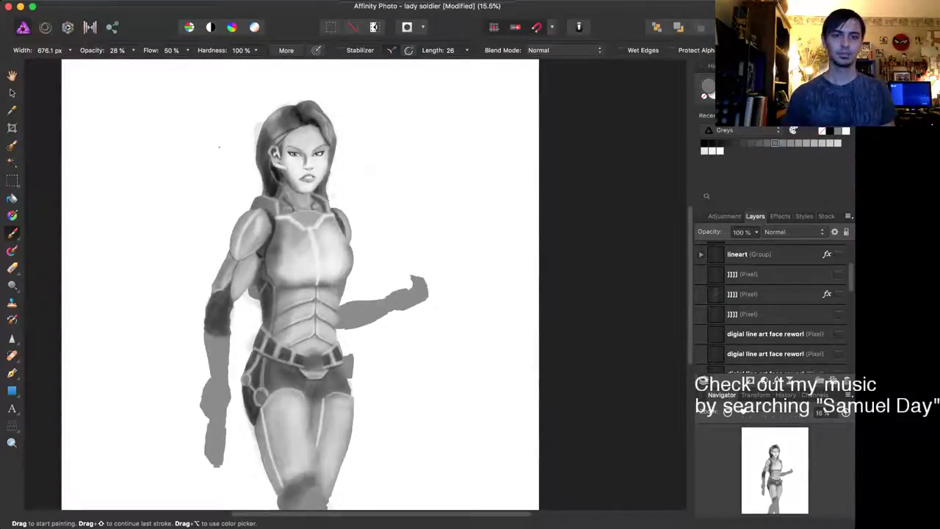
Step: Show the lineart group again over the figure's lowered forearm and belt area
scroll(307, 284, down, 10)
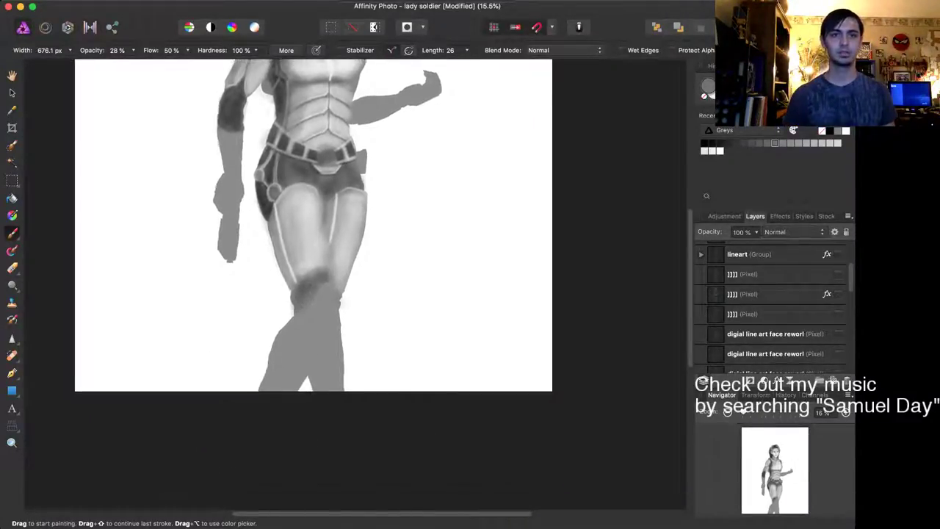
scroll(380, 284, up, 8)
scroll(380, 285, left, 7)
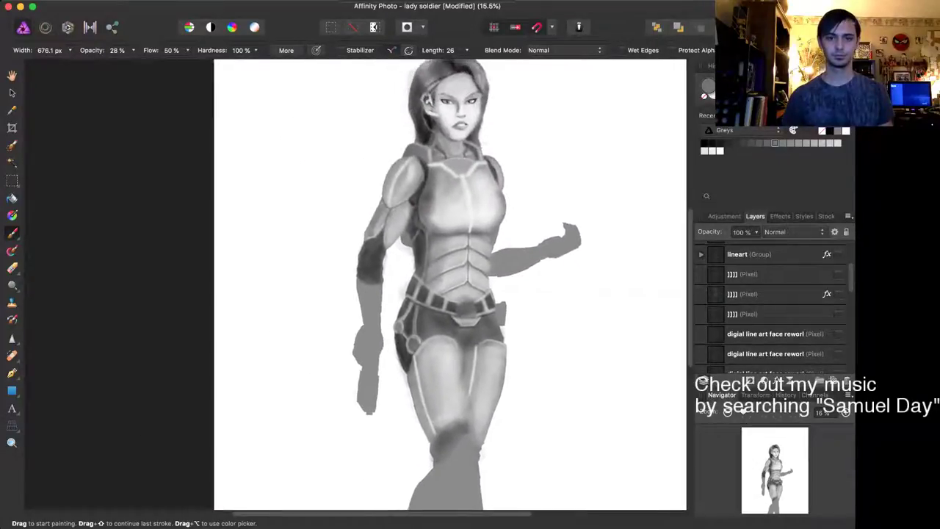
scroll(435, 296, up, 2)
scroll(435, 296, left, 1)
scroll(435, 296, up, 6)
scroll(435, 296, down, 3)
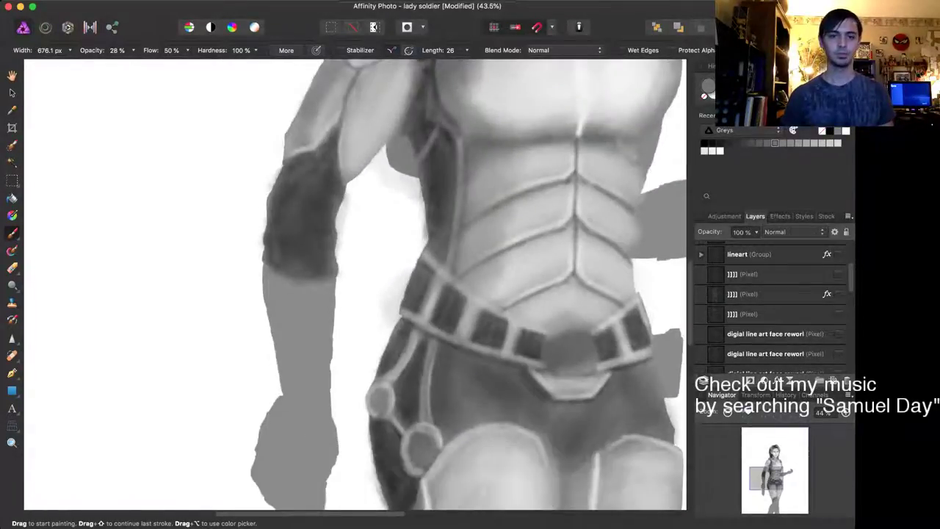
scroll(355, 284, down, 3)
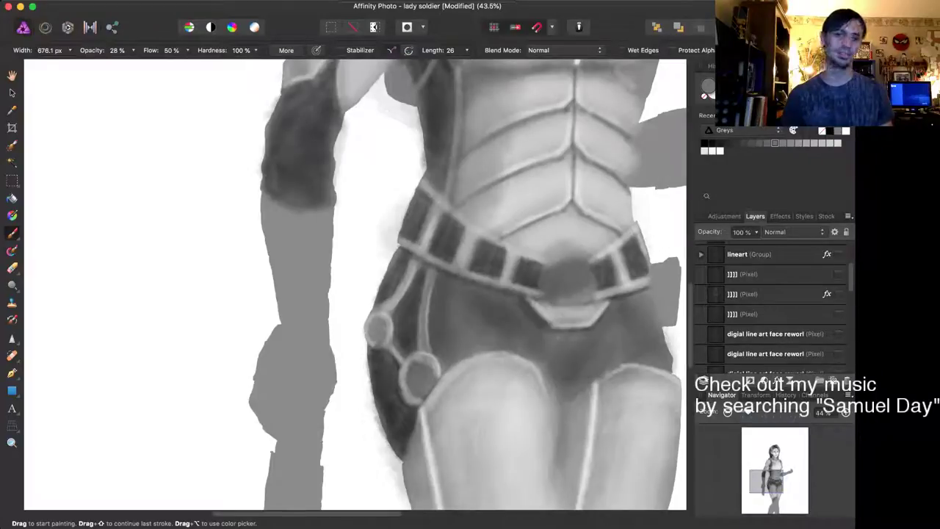
scroll(771, 308, up, 3)
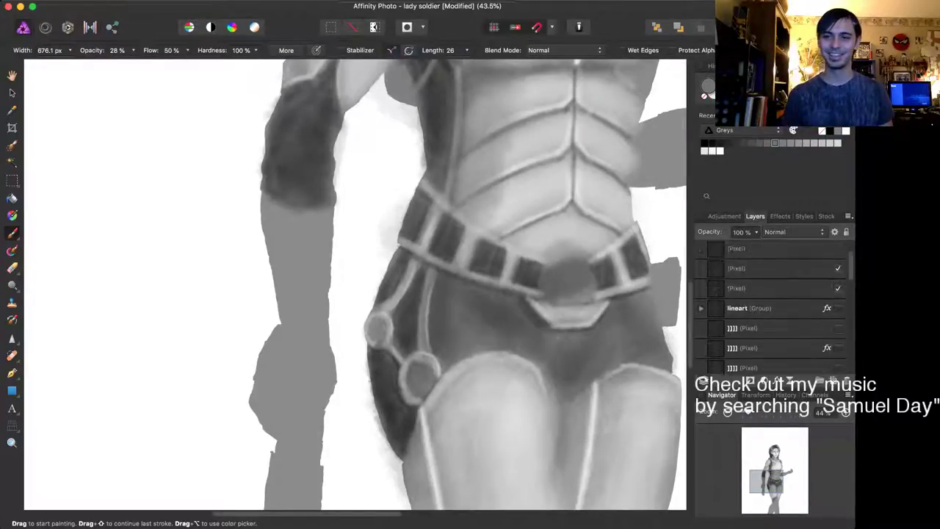
scroll(771, 308, up, 1)
click(838, 316)
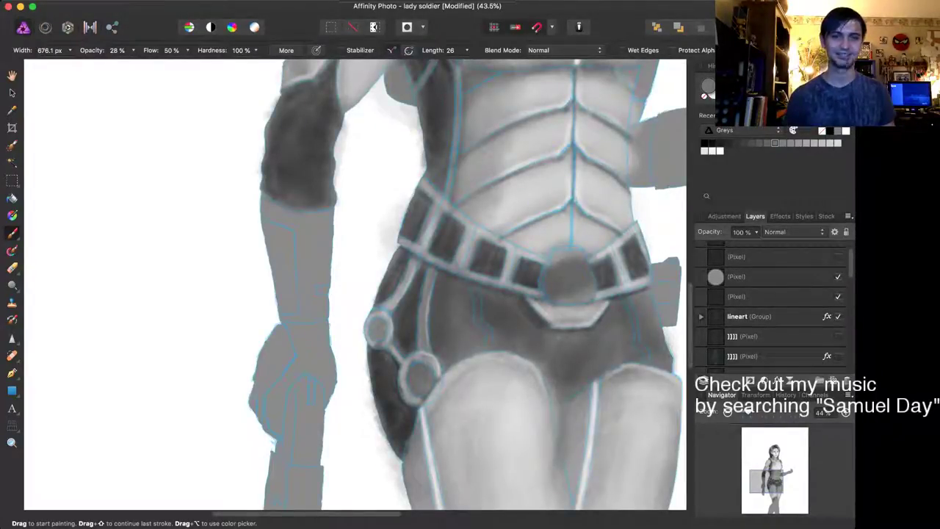
scroll(347, 213, up, 2)
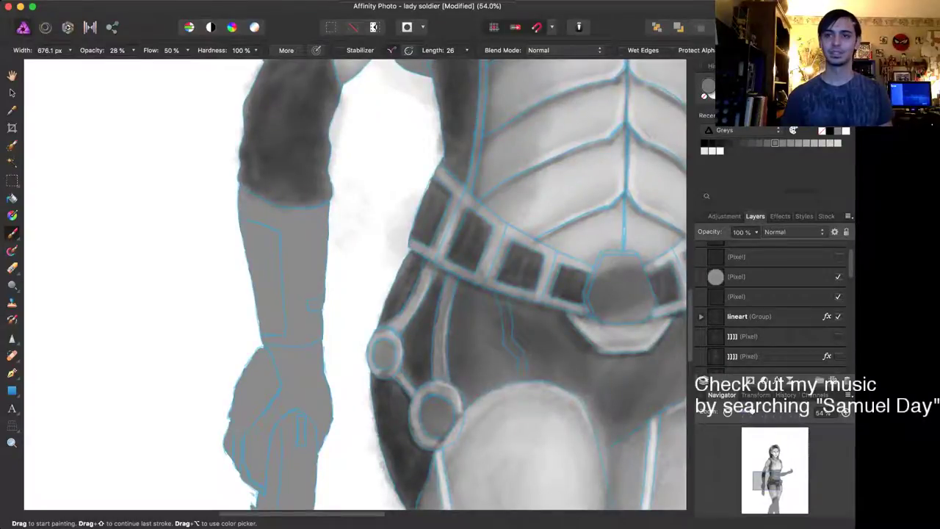
Step: Choose a dark grey and darken the outer edge of the lowered arm's elbow sleeve with a brush of about 50 px
click(728, 143)
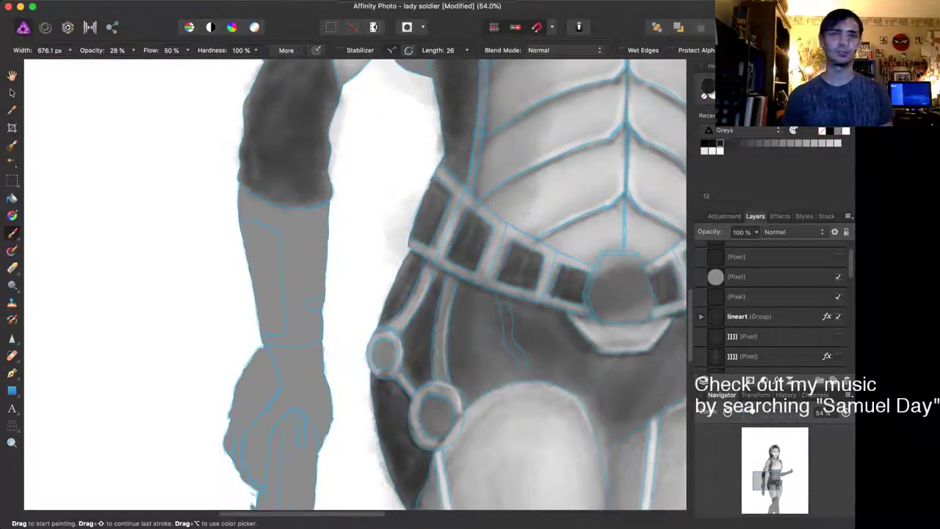
scroll(301, 184, up, 1)
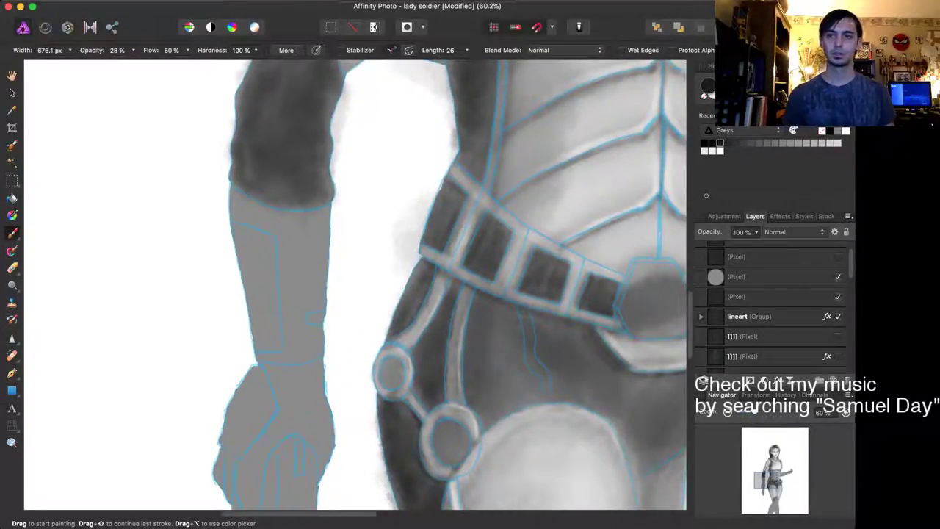
click(751, 143)
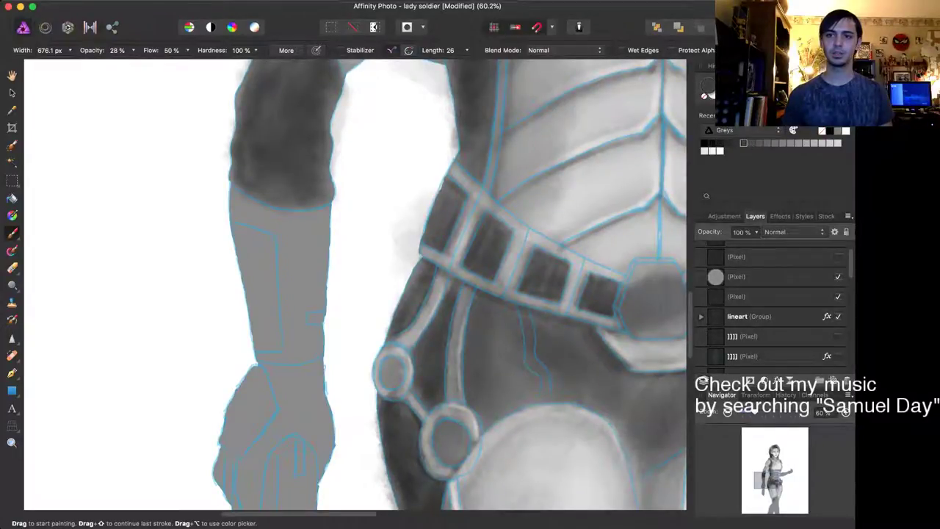
click(727, 143)
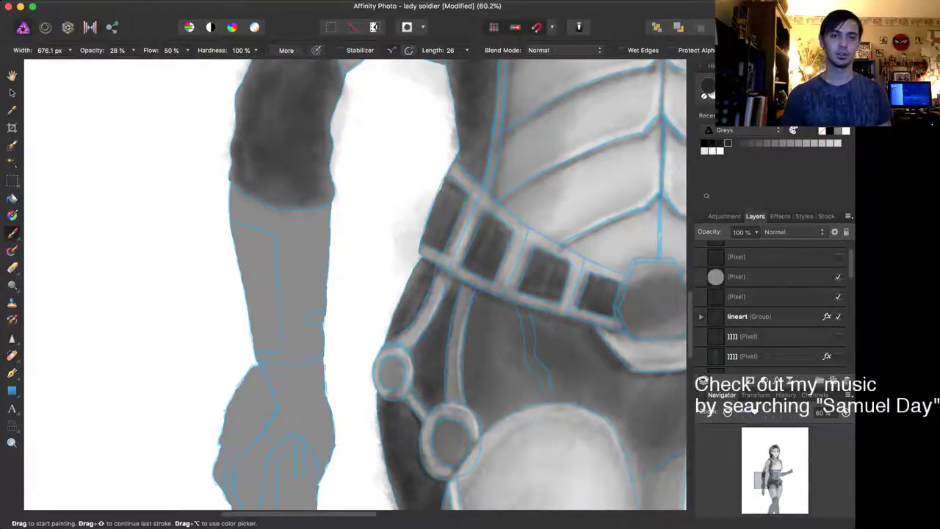
scroll(294, 201, up, 5)
key(bracketleft)
key(bracketleft)
key(bracketleft)
key(bracketleft)
key(bracketleft)
key(bracketleft)
key(bracketleft)
key(bracketleft)
key(bracketleft)
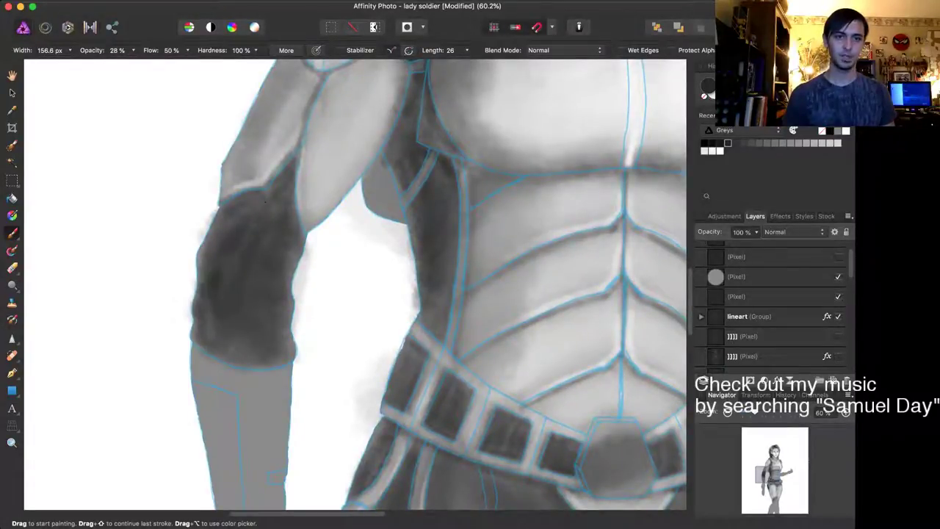
key(bracketleft)
key(bracketleft)
key(bracketleft)
mouse_move(199, 251)
mouse_down()
mouse_move(194, 340)
mouse_move(213, 360)
mouse_up()
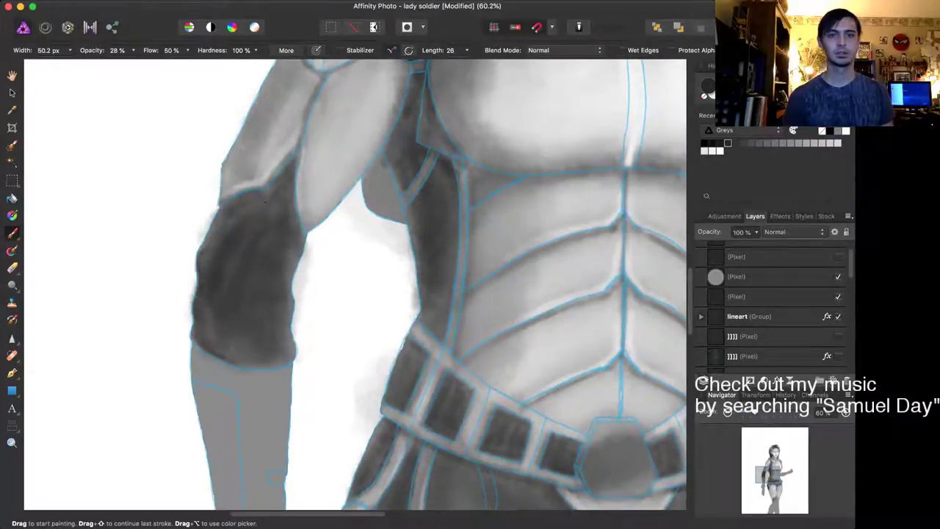
Step: Darken the middle of the elbow sleeve with a brush of about 177 px at 28% opacity
key(bracketright)
key(bracketright)
key(bracketright)
key(bracketright)
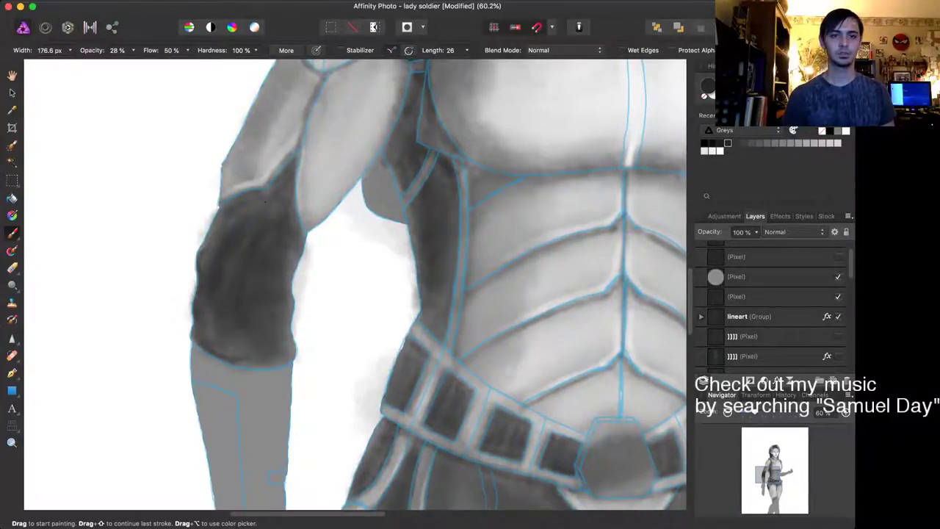
mouse_move(233, 263)
mouse_down()
mouse_move(237, 351)
mouse_move(272, 357)
mouse_move(253, 354)
mouse_move(286, 294)
mouse_up()
Step: Darken the elbow sleeve's upper point and inner edge with a brush of about 48 px, finishing with one of about 111 px
key(bracketleft)
key(bracketleft)
key(bracketleft)
key(bracketleft)
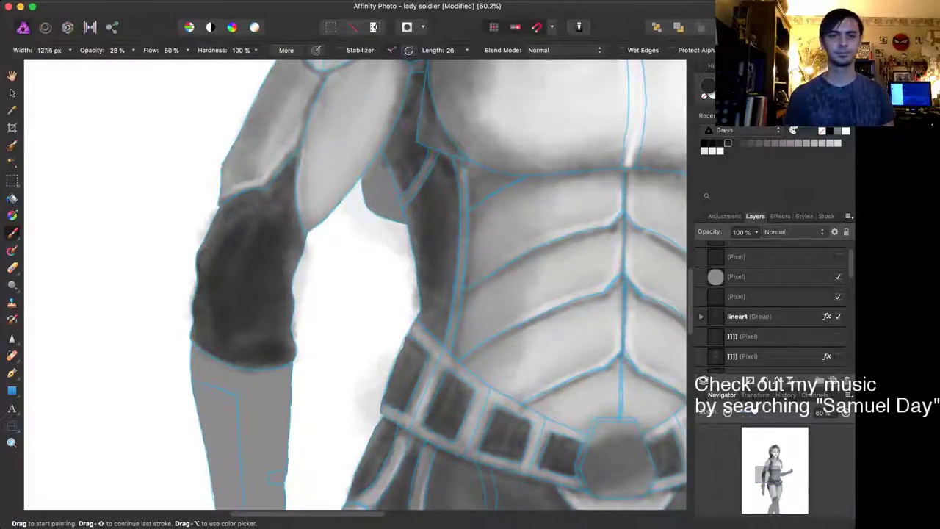
mouse_move(268, 197)
mouse_down()
mouse_move(291, 168)
mouse_move(278, 189)
mouse_up()
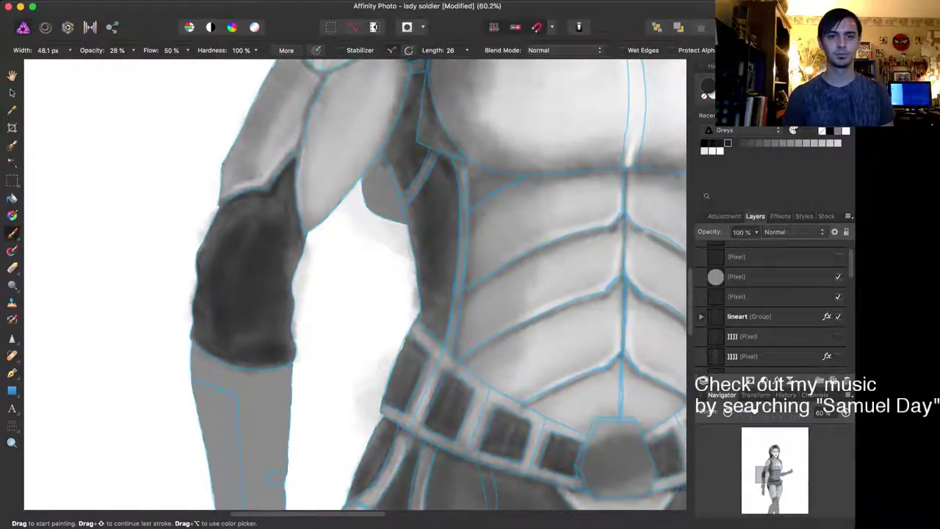
drag(305, 226, 292, 284)
key(bracketright)
key(bracketright)
key(bracketright)
key(bracketright)
key(bracketright)
key(bracketright)
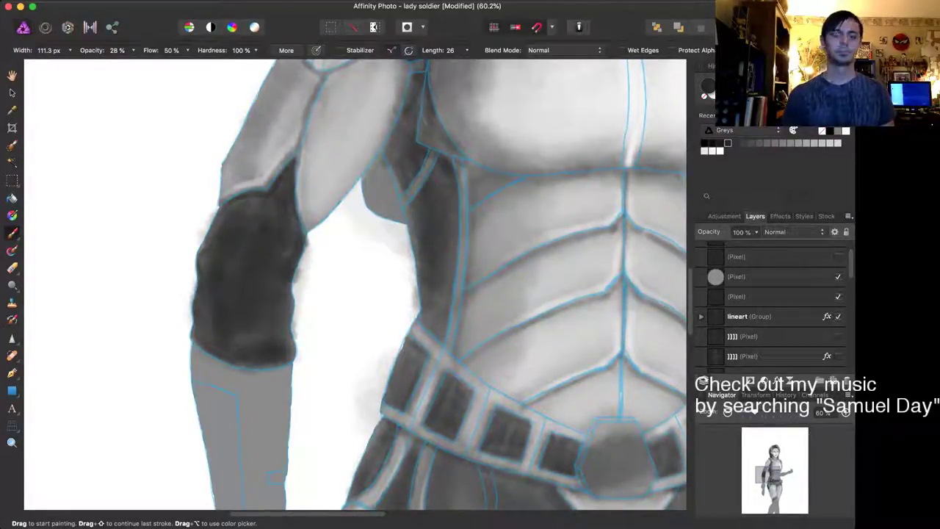
Step: Erase the grey overspill along both sides of the elbow sleeve with an eraser of about 120 px at 100% opacity
key(e)
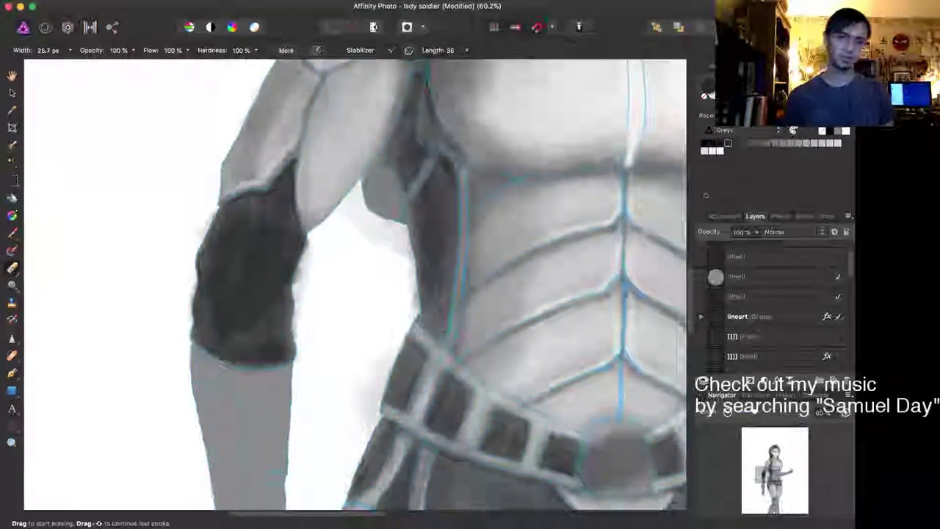
key(bracketright)
key(bracketright)
key(bracketright)
key(bracketright)
key(bracketright)
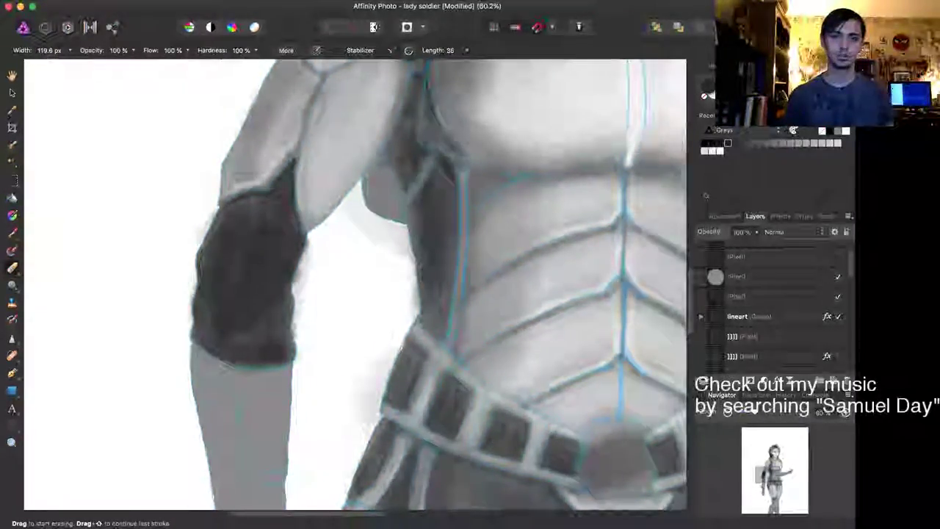
drag(328, 259, 319, 332)
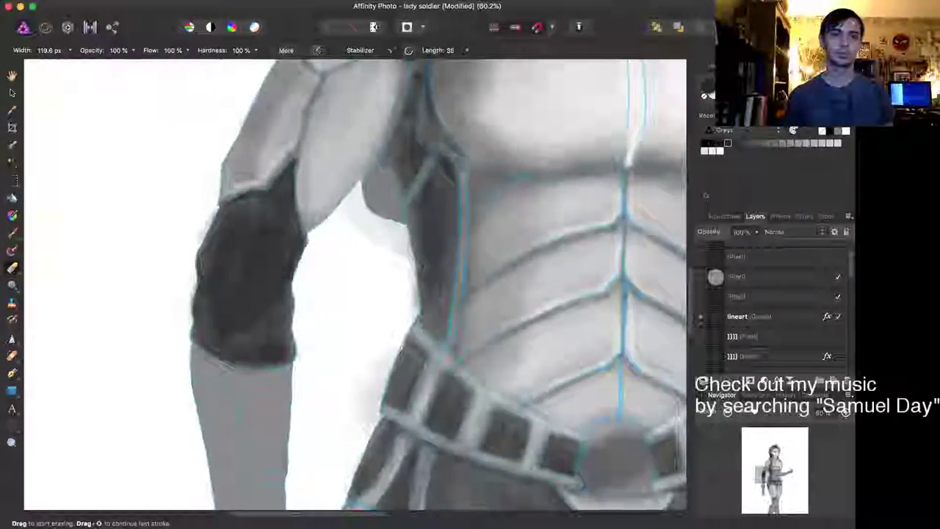
drag(197, 208, 185, 242)
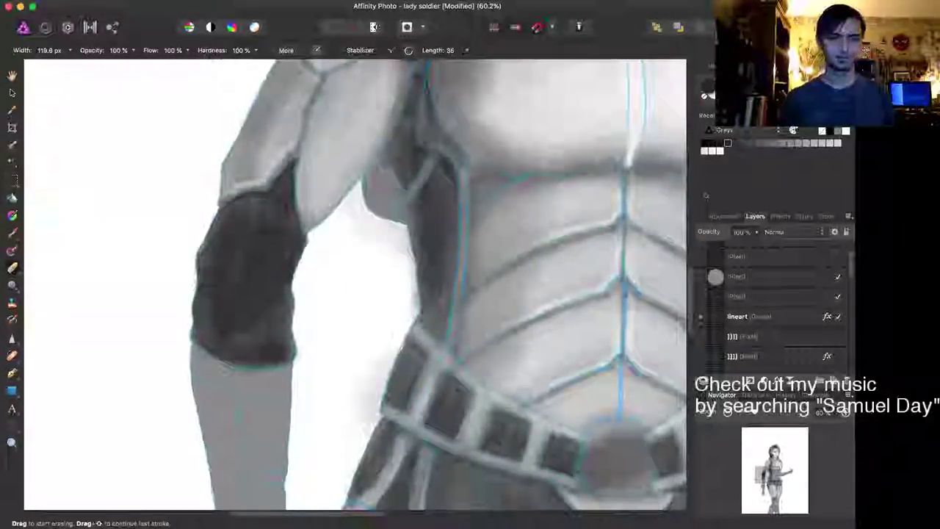
Step: Try painting a very light grey highlight on the forearm just below the dark elbow sleeve, and undo those strokes
key(i)
scroll(443, 397, down, 5)
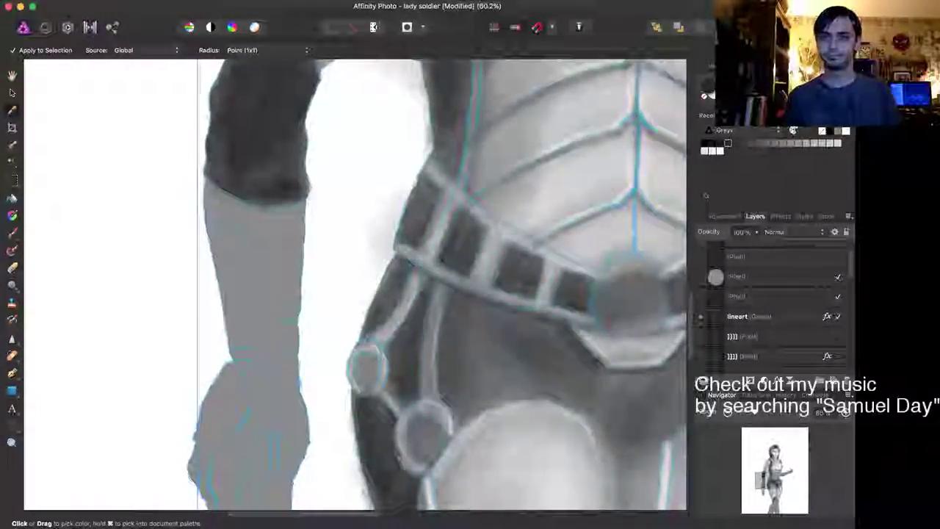
click(814, 144)
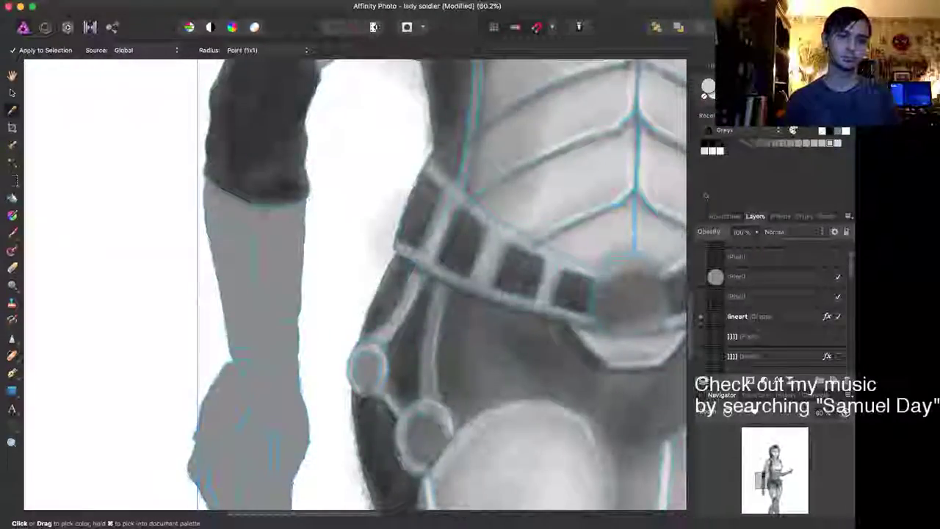
key(b)
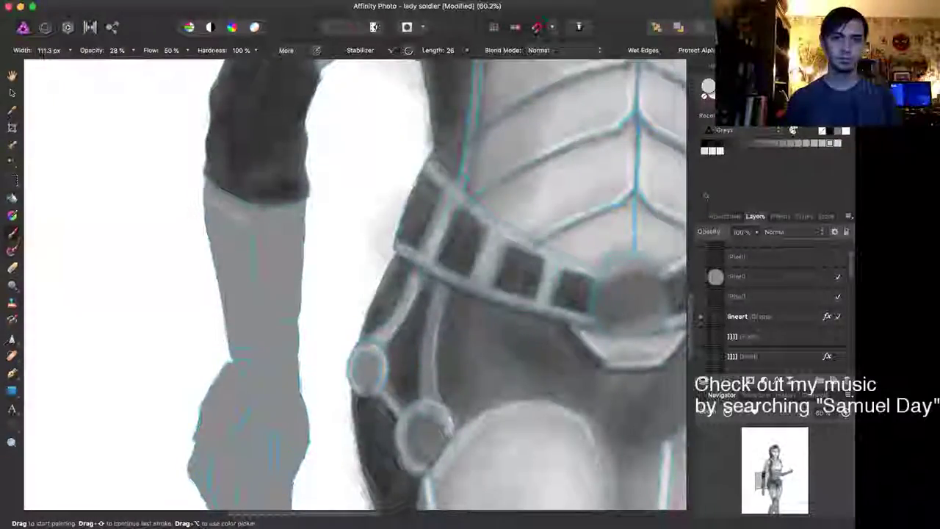
mouse_move(222, 205)
mouse_down()
mouse_move(251, 213)
mouse_move(213, 192)
mouse_move(209, 209)
mouse_move(253, 225)
mouse_up()
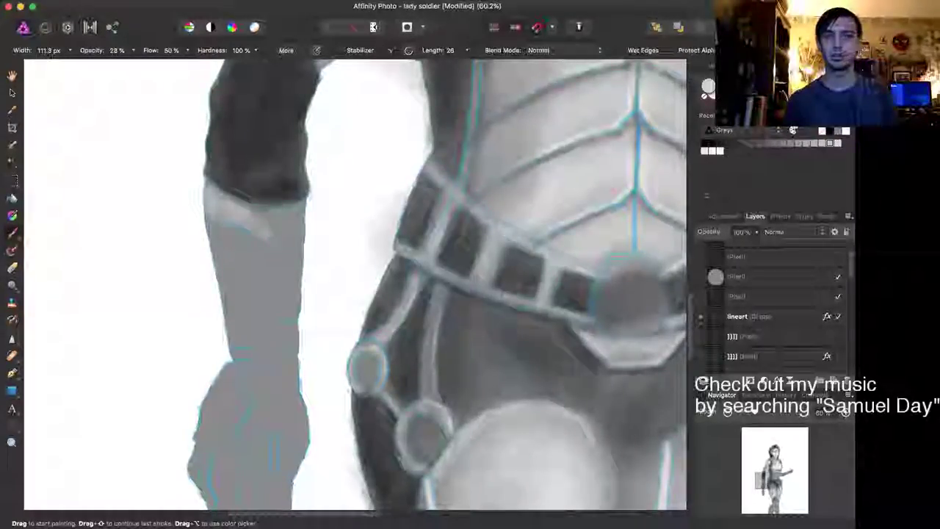
key(super+z)
key(super+z)
key(super+z)
key(super+z)
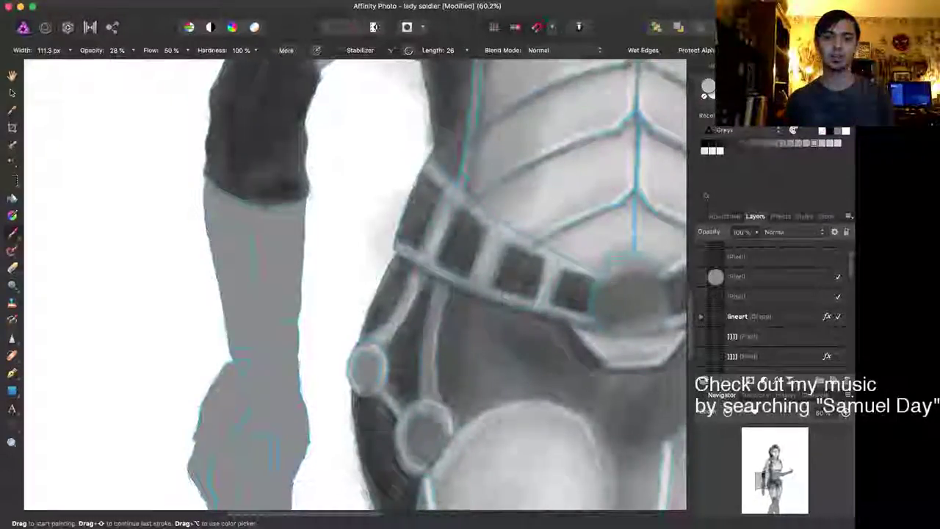
Step: Paint a light grey band across the top of the forearm below the dark sleeve, finishing with a brush of about 80 px
drag(220, 211, 266, 222)
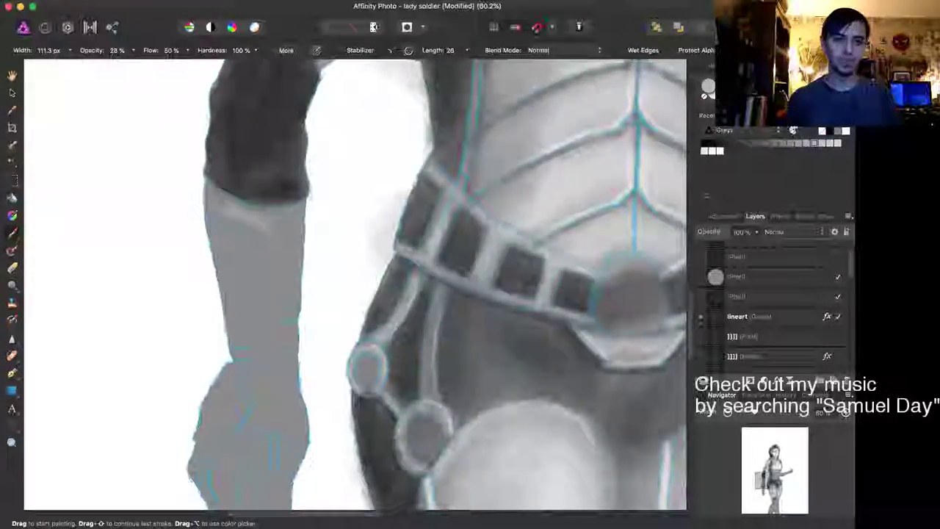
mouse_move(210, 193)
mouse_down()
mouse_move(218, 212)
mouse_move(299, 211)
mouse_up()
key([)
key([)
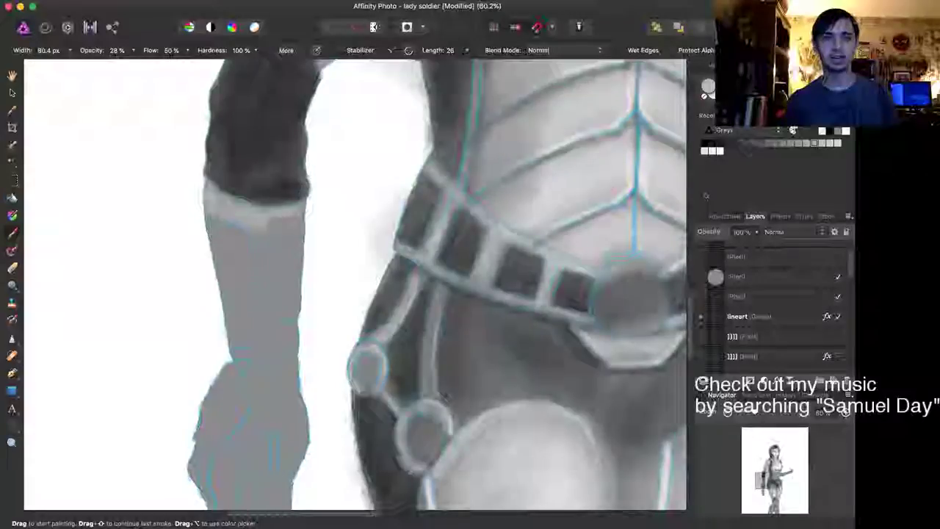
Step: Paint a light grey vertical strip down the middle of the forearm with a brush of about 162 px
key(bracketright)
key(bracketright)
key(bracketright)
key(bracketright)
key(bracketright)
key(bracketright)
key(bracketright)
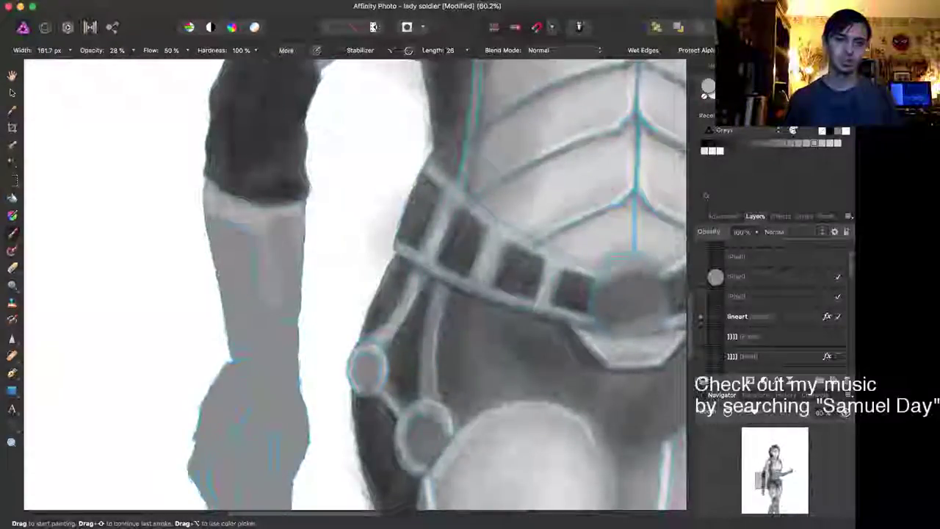
drag(269, 272, 269, 320)
drag(265, 251, 266, 344)
Step: Paint a thin light grey band across the forearm armour's wrist end with a brush of about 44 px
key(bracketleft)
key(bracketleft)
key(bracketleft)
key(bracketleft)
key(bracketleft)
key(bracketleft)
key(bracketleft)
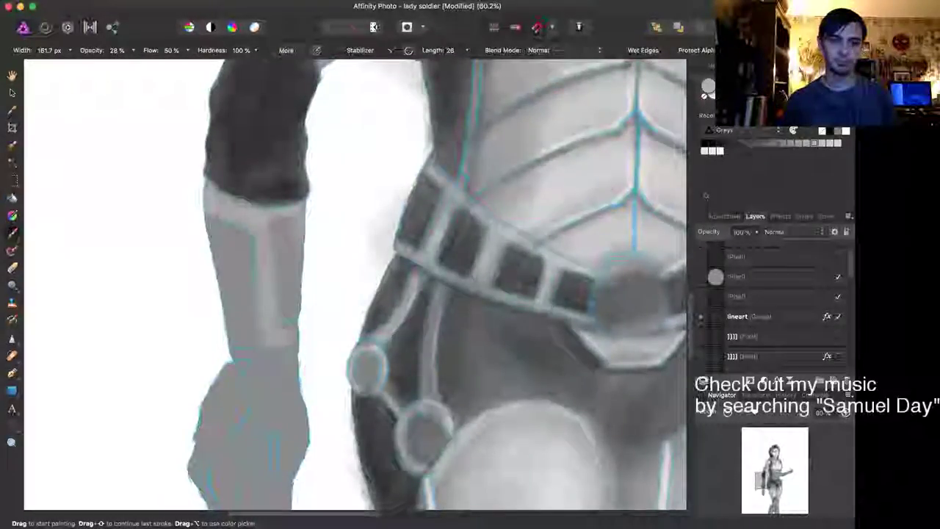
key(bracketleft)
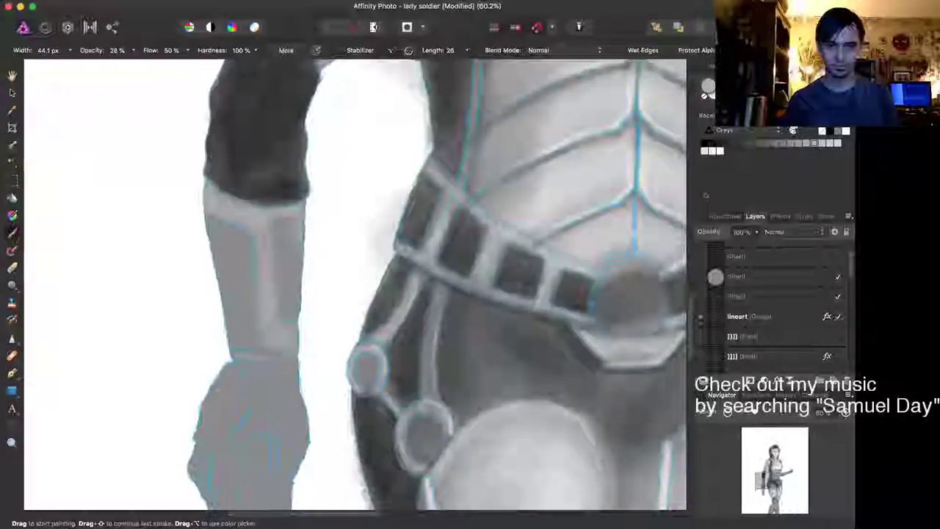
drag(235, 358, 297, 349)
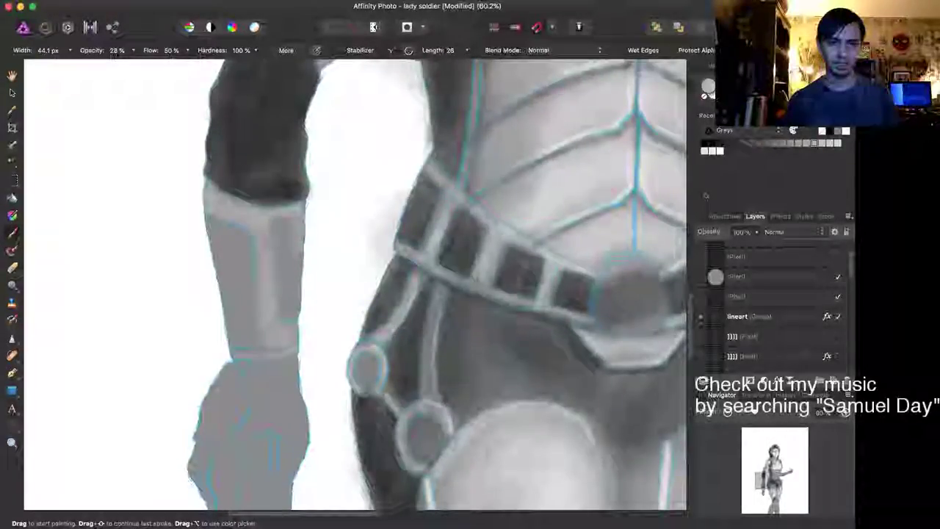
Step: Lighten the area between the vertical strip and the forearm's inner edge, enlarging the brush to about 117 px
key(bracketright)
key(bracketright)
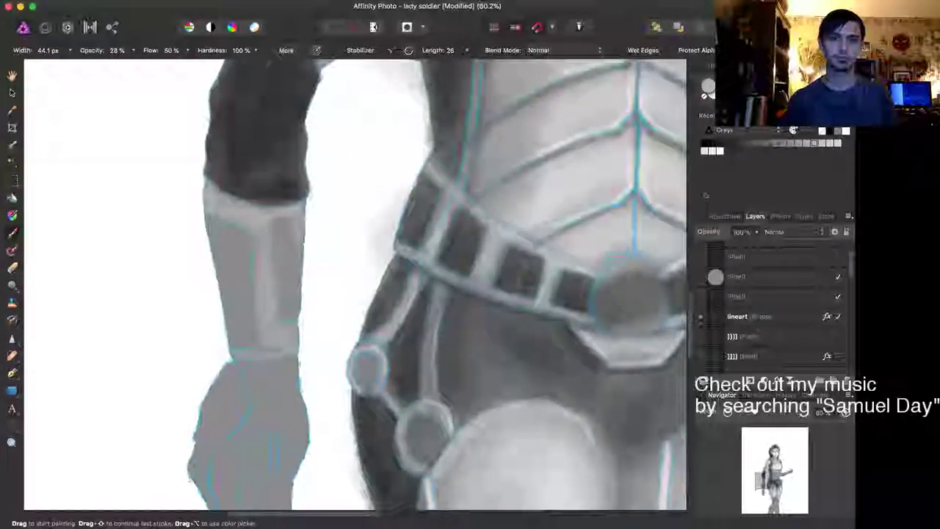
key(bracketright)
key(bracketright)
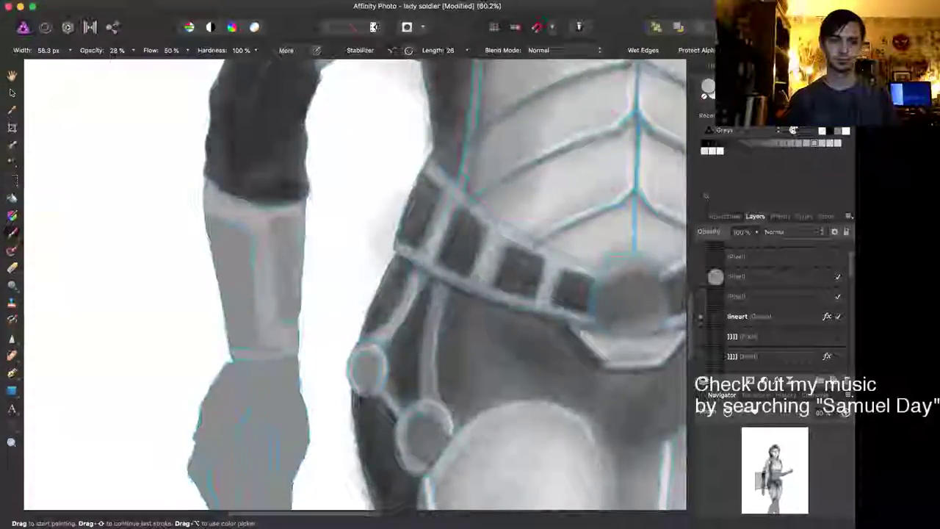
key(bracketright)
key(bracketright)
key(bracketright)
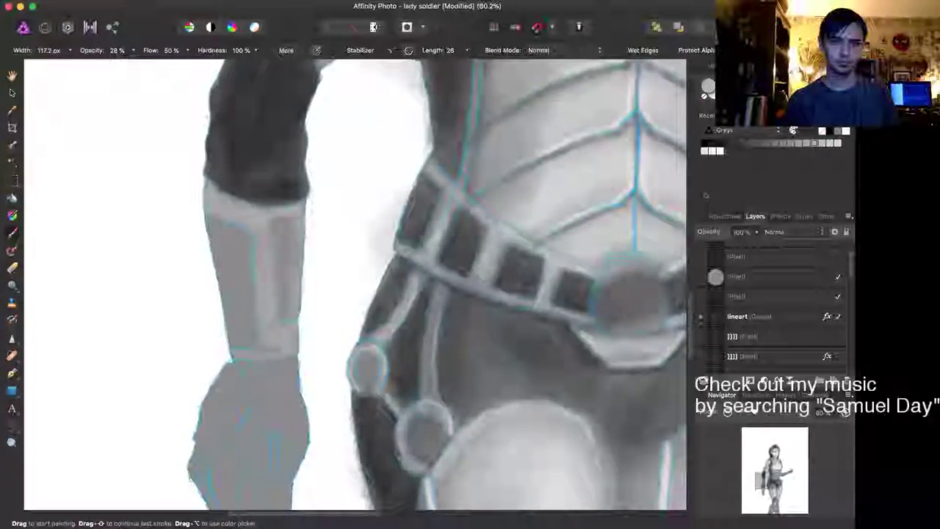
Step: Refine the edges of the forearm's light grey area with a brush of about 44 px
key(bracketleft)
key(bracketleft)
key(bracketleft)
key(bracketleft)
key(bracketleft)
key(bracketleft)
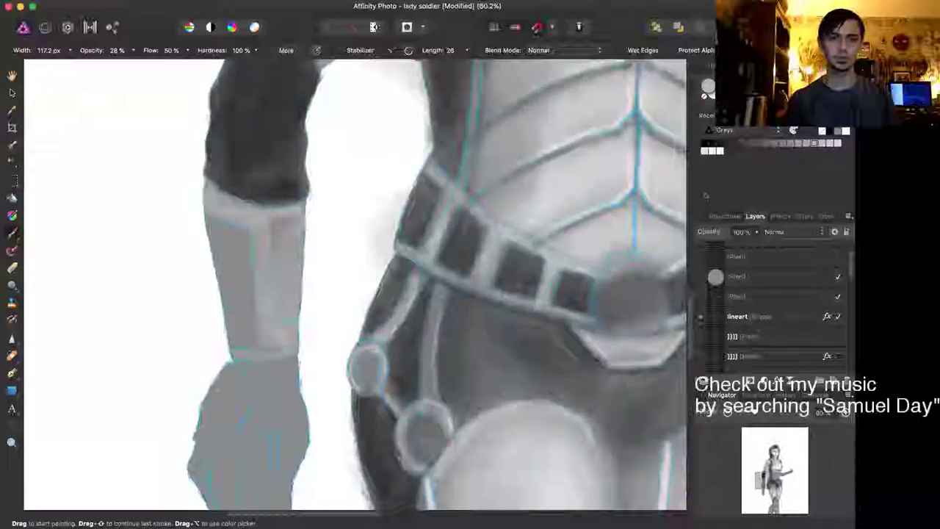
key(bracketleft)
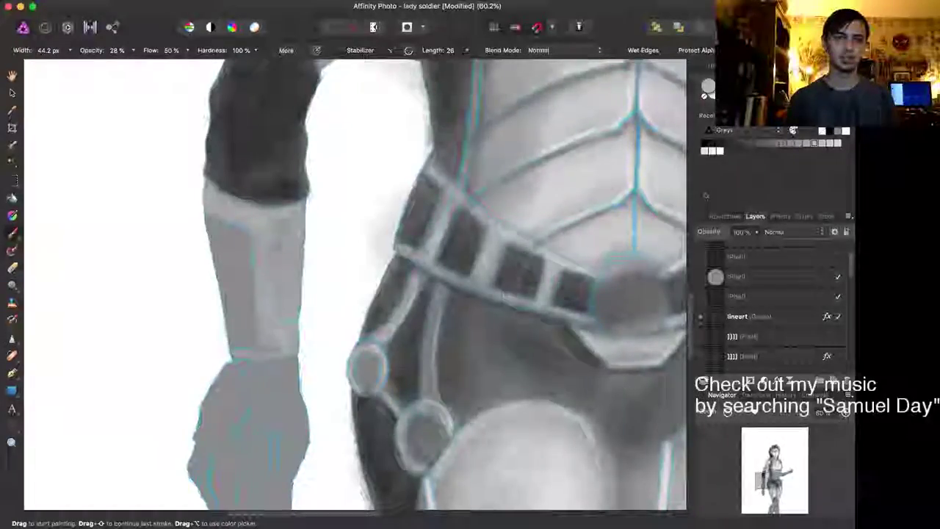
Step: Even out the light grey across the forearm's inner side with a brush of about 135 px
key(bracketright)
key(bracketright)
key(bracketright)
key(bracketright)
key(bracketright)
key(bracketright)
key(bracketright)
key(bracketright)
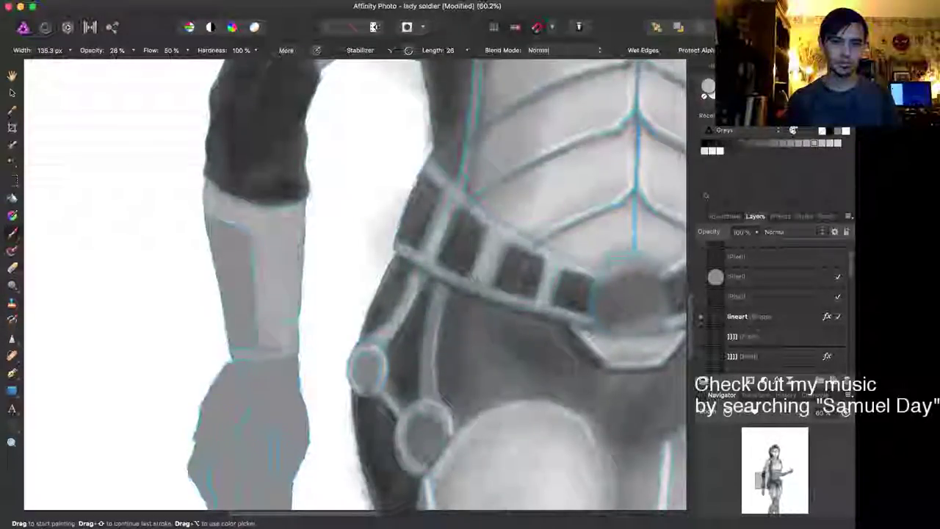
Step: Touch up the forearm's light grey area with brushes of about 51 px and 68 px
key(bracketleft)
key(bracketleft)
key(bracketleft)
key(bracketleft)
key(bracketleft)
key(bracketleft)
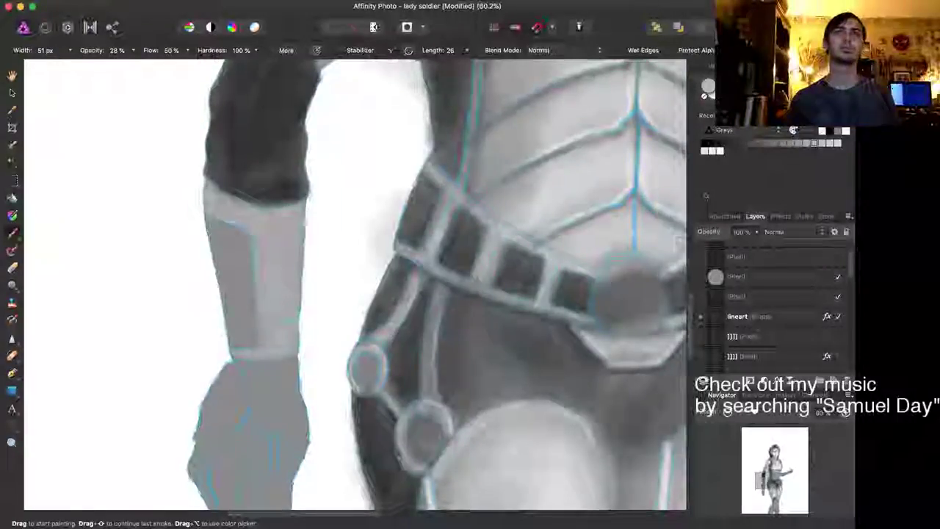
key(bracketright)
key(bracketright)
key(bracketright)
key(bracketright)
key(bracketright)
key(bracketright)
key(bracketright)
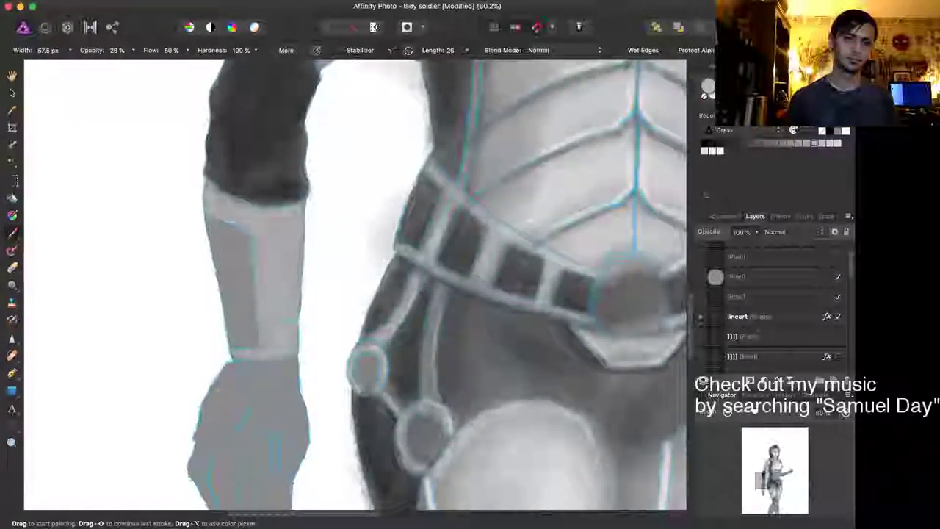
Step: Smooth the remaining uneven patches in the forearm's light grey area with a brush of about 51 to 70 px
key(bracketleft)
key(bracketleft)
key(bracketleft)
key(bracketleft)
key(bracketleft)
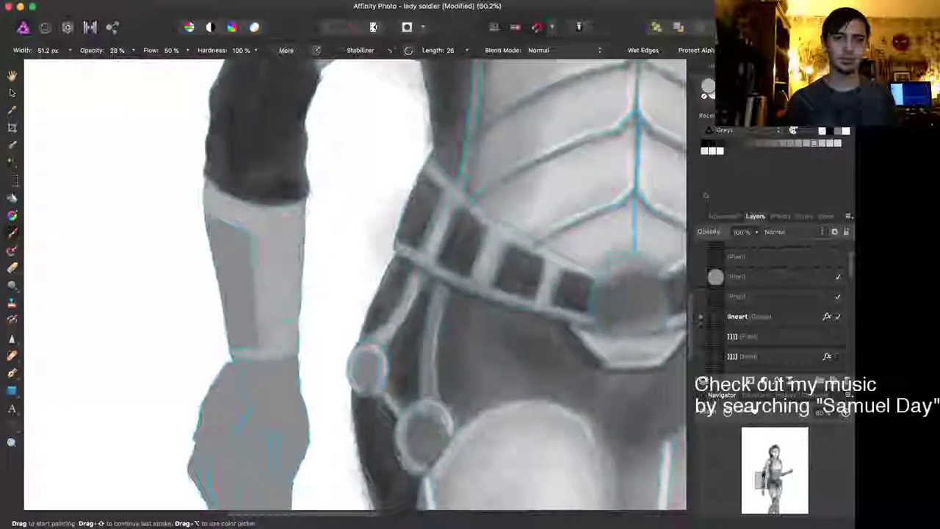
key(])
key(])
key(])
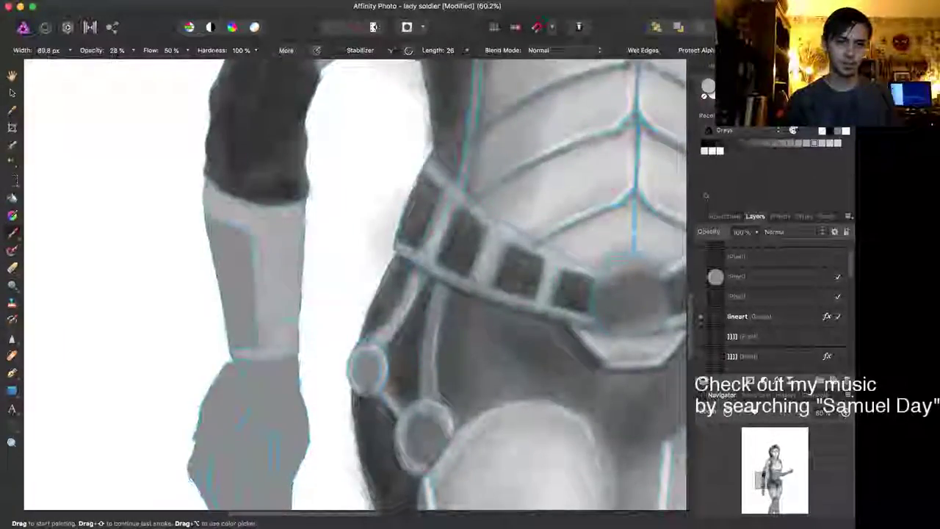
Step: Outline the small notch at the forearm's inner edge near the wrist in dark grey with a brush of about 24 px
key(bracketright)
key(bracketleft)
key(bracketleft)
key(bracketleft)
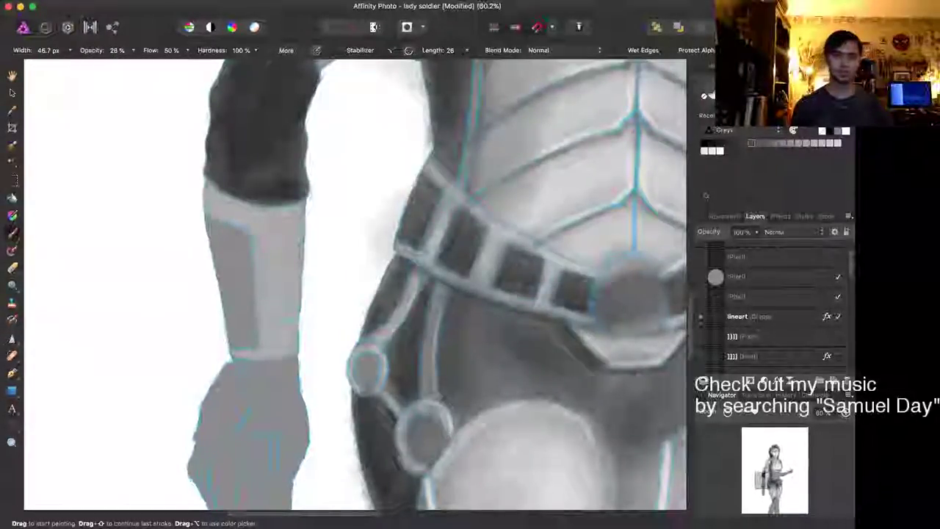
scroll(297, 291, up, 5)
key([)
key([)
key([)
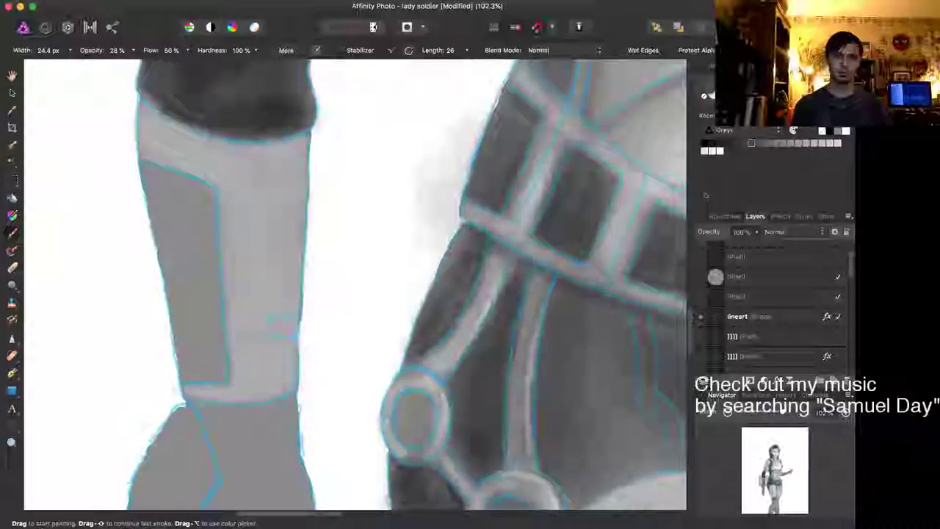
mouse_move(272, 319)
mouse_down()
mouse_move(281, 333)
mouse_move(296, 335)
mouse_move(295, 317)
mouse_up()
Step: Fill the small forearm notch with dark grey using a brush of about 49 px
key(bracketright)
key(bracketright)
key(bracketright)
key(bracketright)
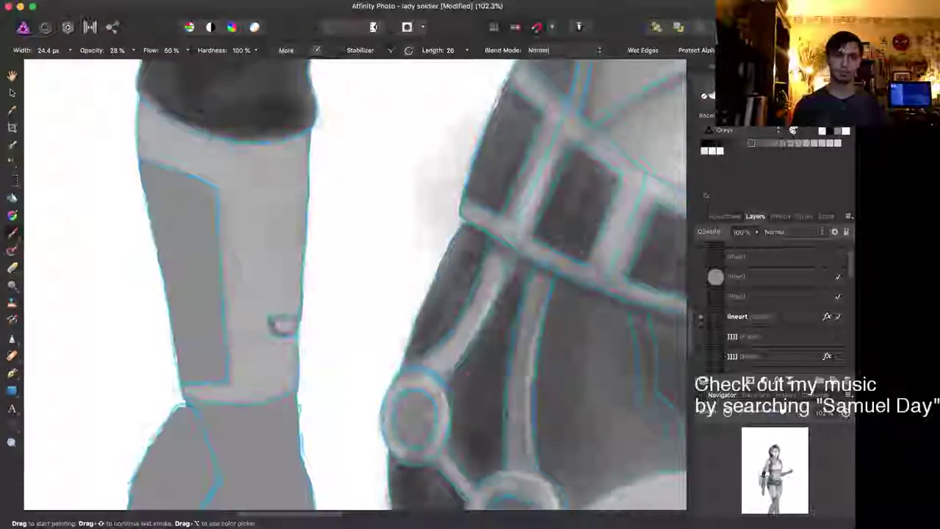
drag(281, 323, 285, 325)
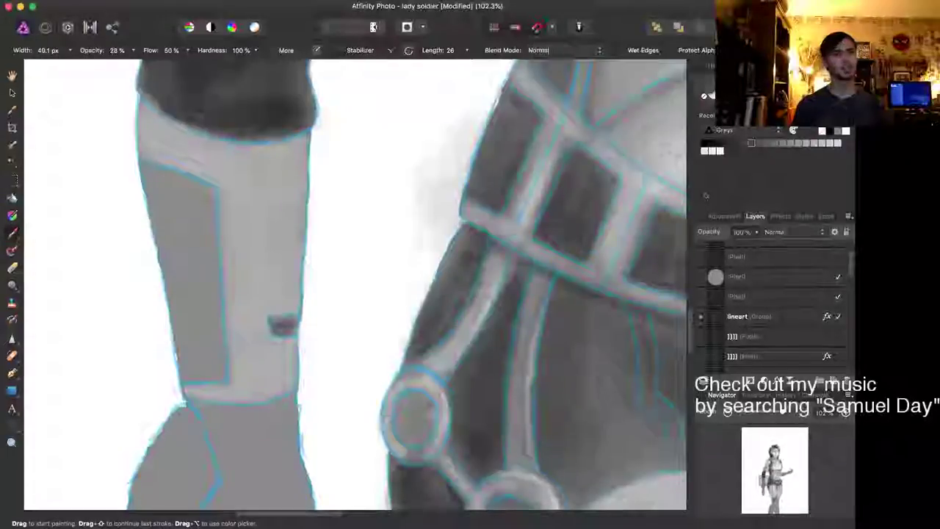
Step: Highlight the forearm armour's upper rim below the dark sleeve in very light grey, finishing with a brush of about 34 px
scroll(305, 292, down, 3)
scroll(293, 314, down, 1)
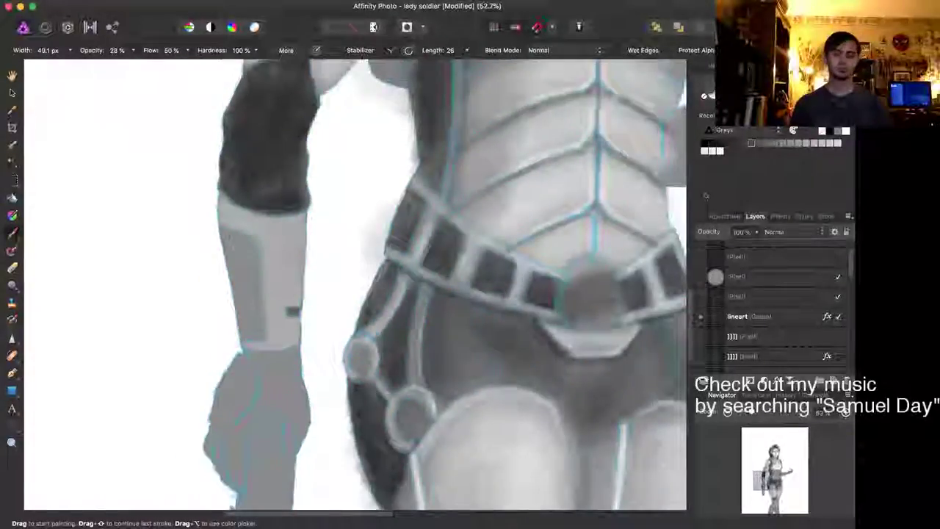
key(x)
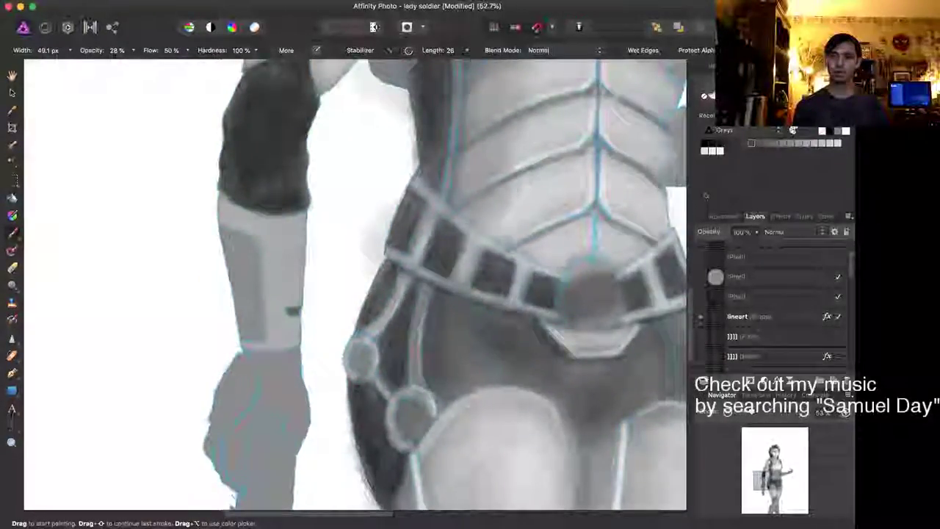
key(bracketright)
key(bracketright)
key(bracketright)
key(bracketright)
key(bracketright)
key(bracketright)
key(bracketright)
key(bracketright)
key(bracketright)
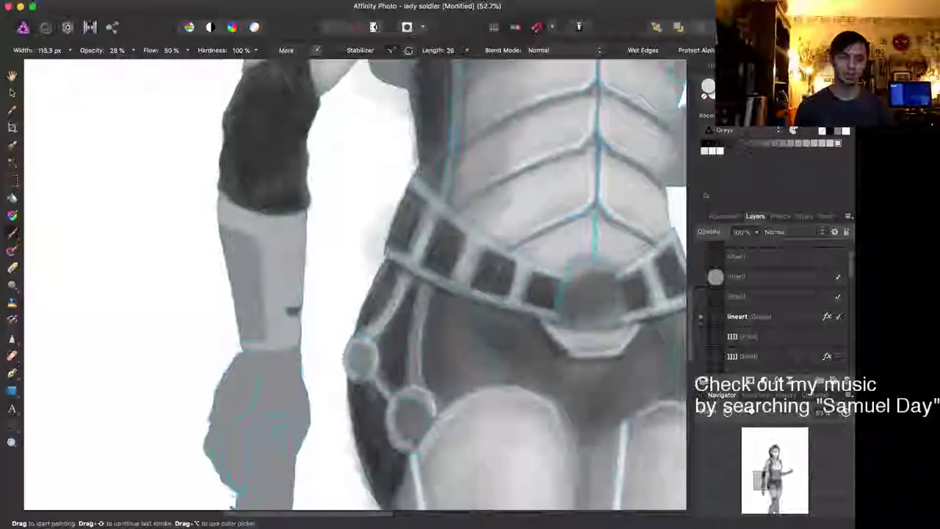
key(bracketleft)
key(bracketleft)
key(bracketleft)
key(bracketleft)
key(bracketleft)
key(bracketleft)
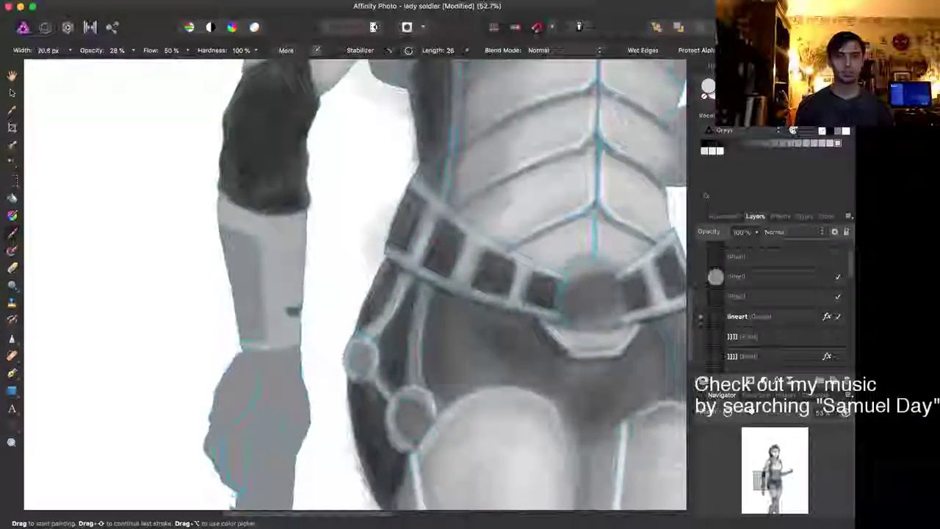
key(bracketleft)
key(bracketleft)
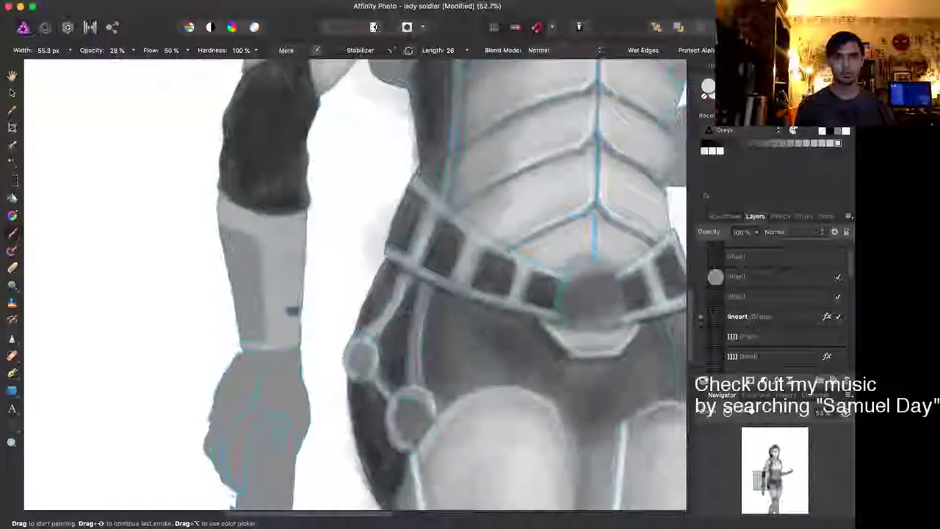
key(bracketleft)
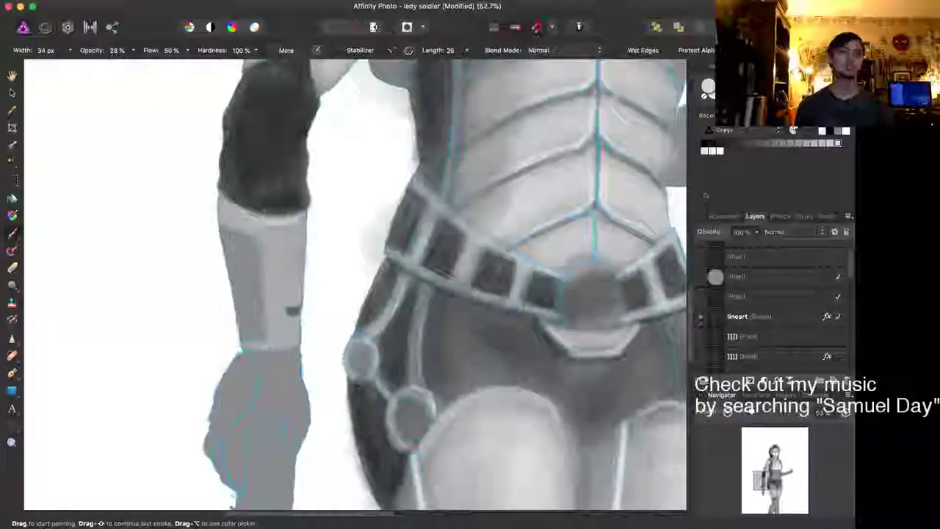
Step: Paint a soft, very light grey highlight down the length of the forearm with a brush of about 204 to 230 px
key(bracketright)
key(bracketright)
key(bracketright)
key(bracketright)
key(bracketright)
key(bracketright)
key(bracketright)
key(bracketright)
key(bracketright)
key(bracketright)
key(bracketright)
key(bracketright)
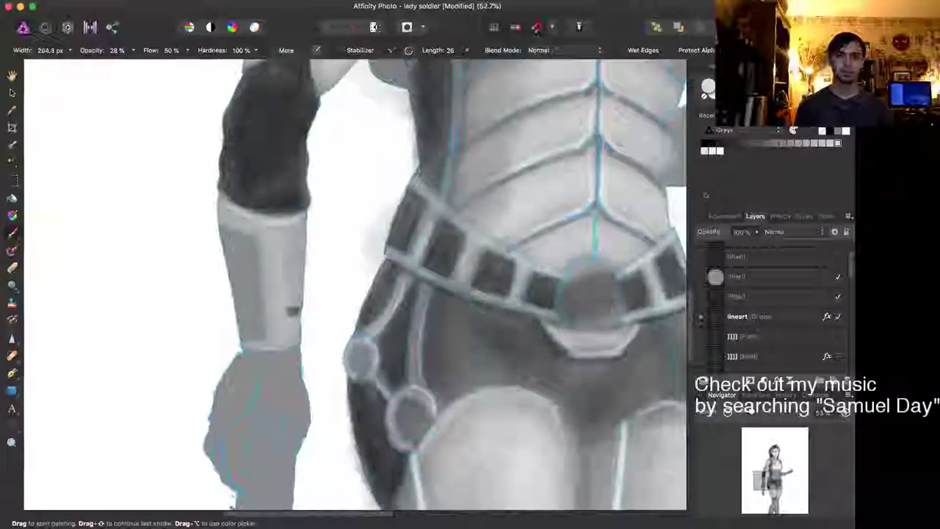
key(bracketleft)
key(bracketleft)
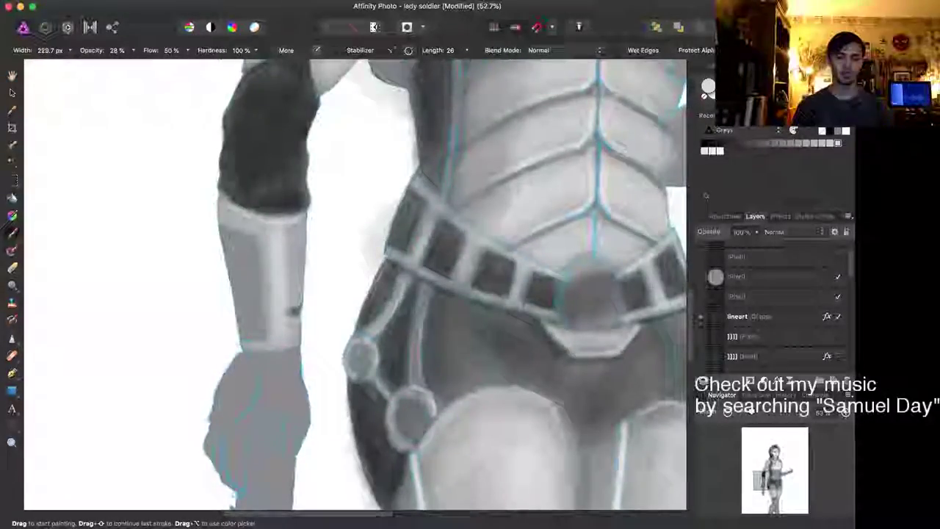
Step: Touch up the forearm armour's light highlights with a brush of about 32 to 64 px
key(bracketleft)
key(bracketleft)
key(bracketleft)
key(bracketleft)
key(bracketleft)
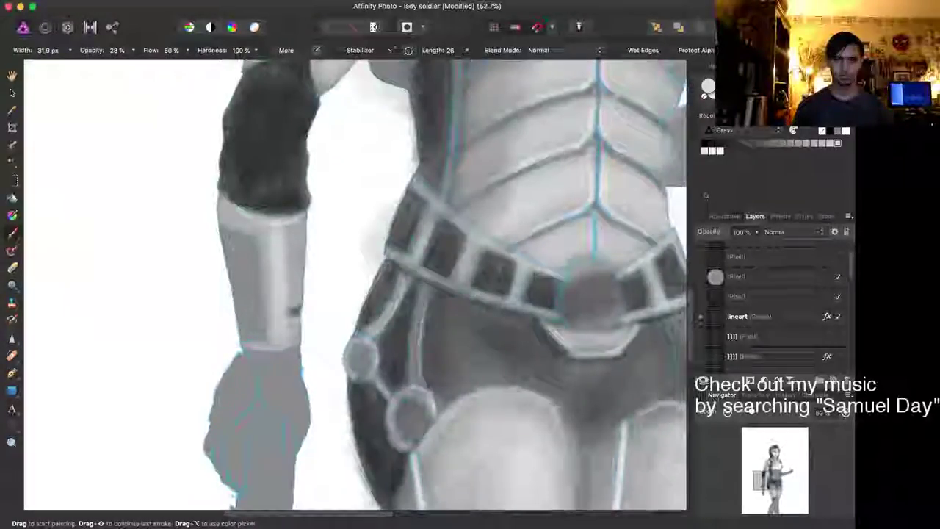
key(bracketright)
key(bracketright)
key(bracketright)
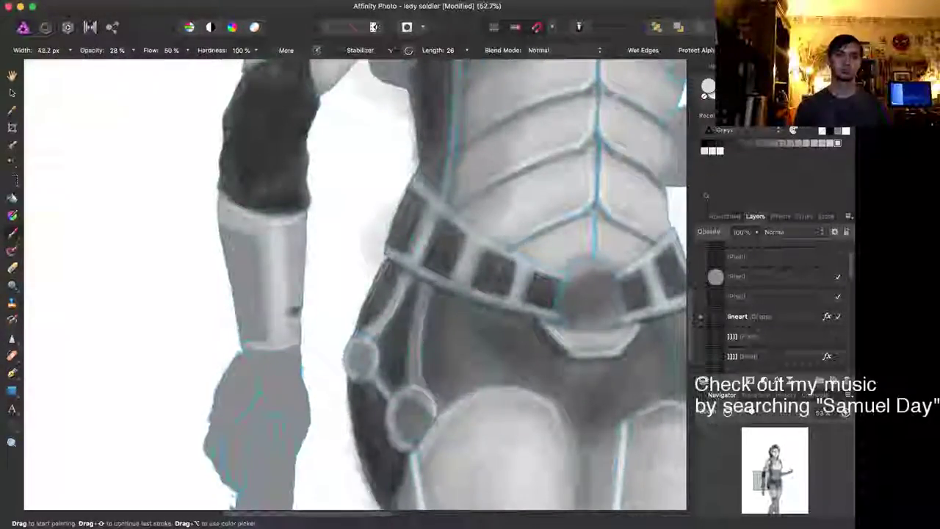
key(bracketright)
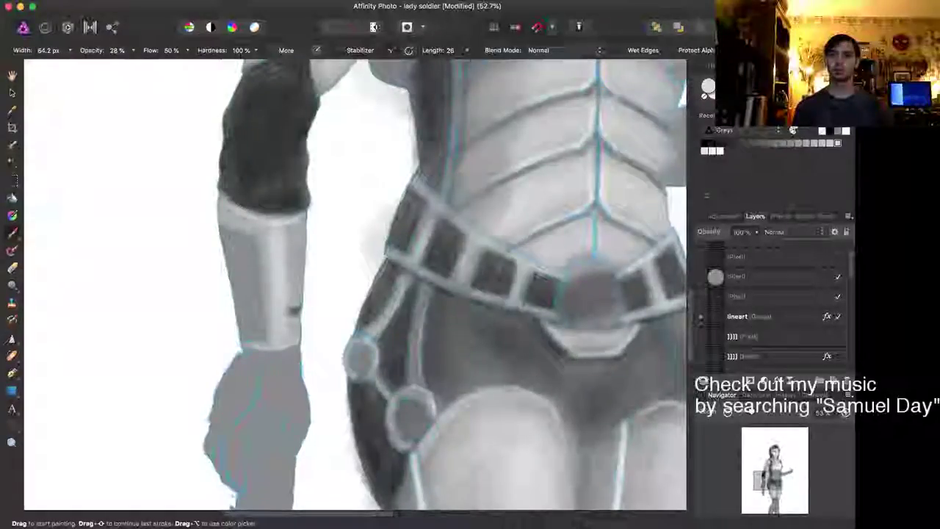
Step: Shade the outer side of the forearm armour in mid grey with a brush of about 149 px
key(bracketright)
key(bracketright)
key(bracketright)
key(bracketright)
key(bracketright)
key(bracketright)
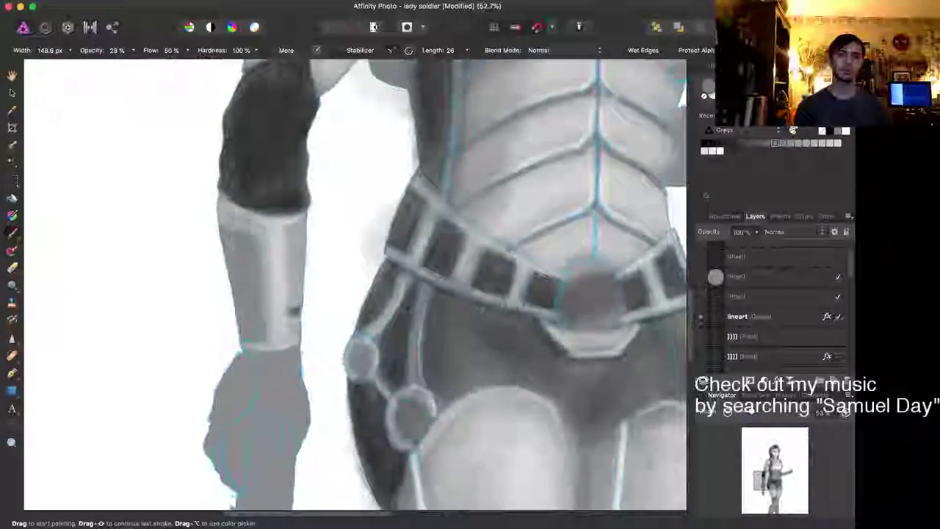
mouse_move(233, 204)
mouse_down()
mouse_move(231, 269)
mouse_move(236, 231)
mouse_move(234, 257)
mouse_up()
Step: Examine the shading across the whole figure, then inspect the lowered hand and wrist up close
scroll(306, 368, down, 5)
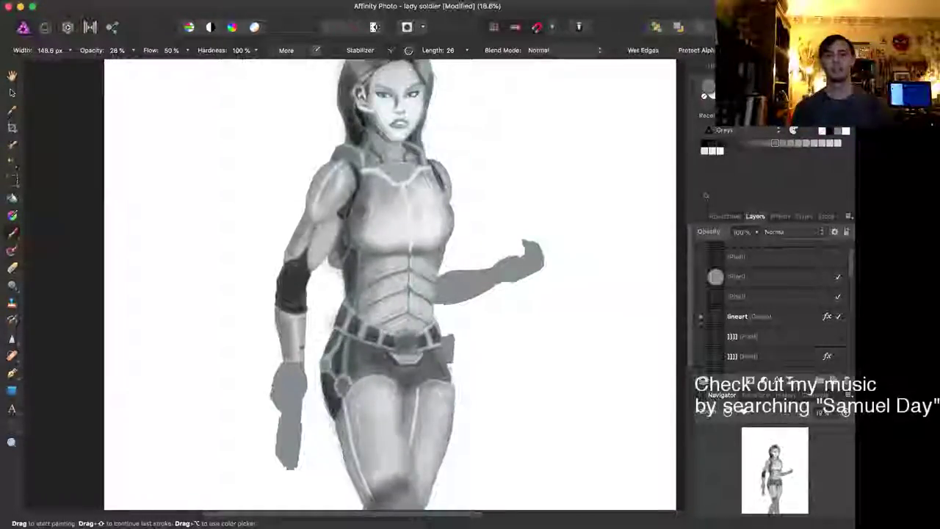
key(super+minus)
key(super+minus)
key(super+minus)
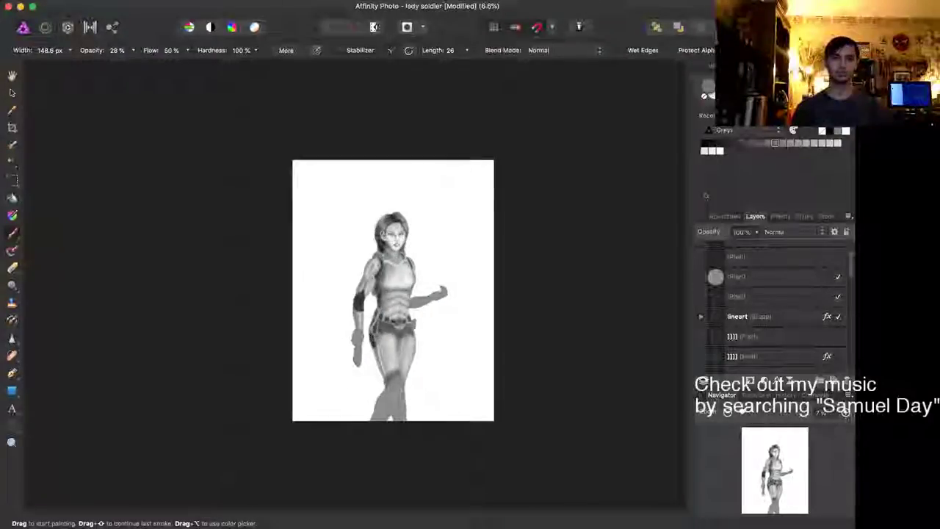
scroll(402, 308, up, 5)
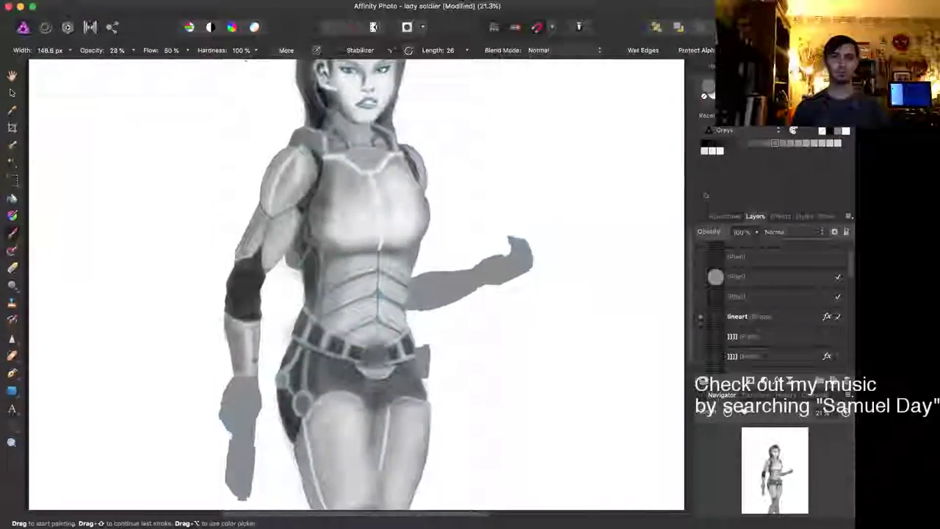
scroll(390, 287, down, 3)
scroll(390, 286, left, 2)
scroll(331, 294, down, 3)
scroll(331, 294, left, 2)
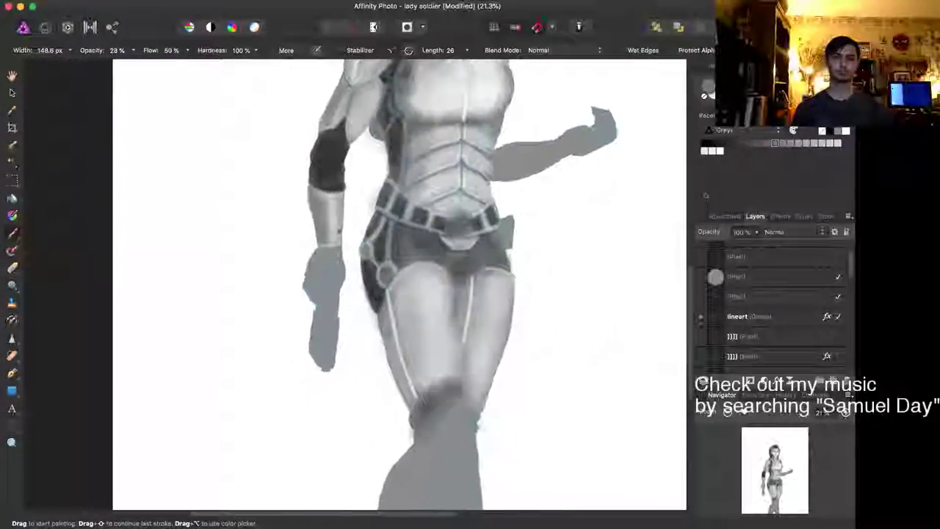
scroll(331, 279, up, 6)
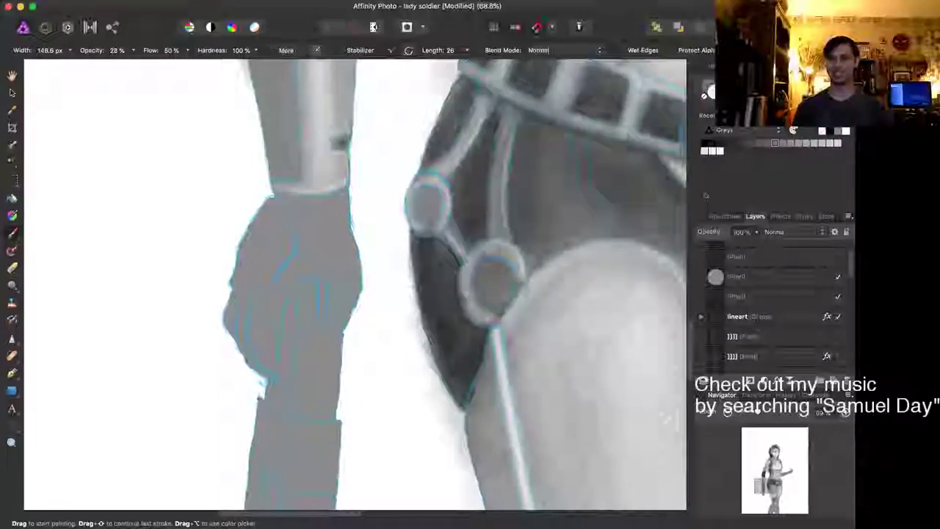
Step: Outline the edges of the plate on the back of the lowered hand in light grey with a brush of about 66 px
key(bracketleft)
key(bracketleft)
key(bracketleft)
key(bracketleft)
key(bracketleft)
key(bracketleft)
key(bracketleft)
key(bracketleft)
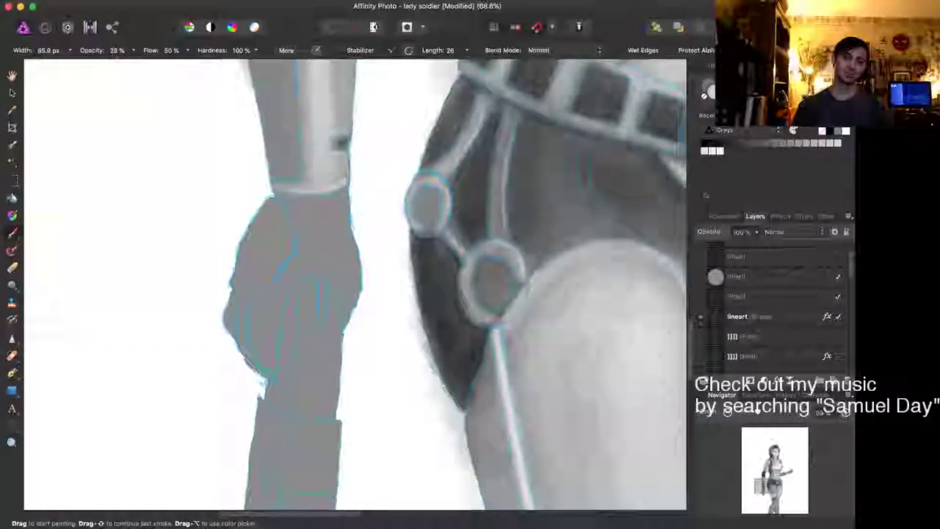
drag(275, 274, 254, 296)
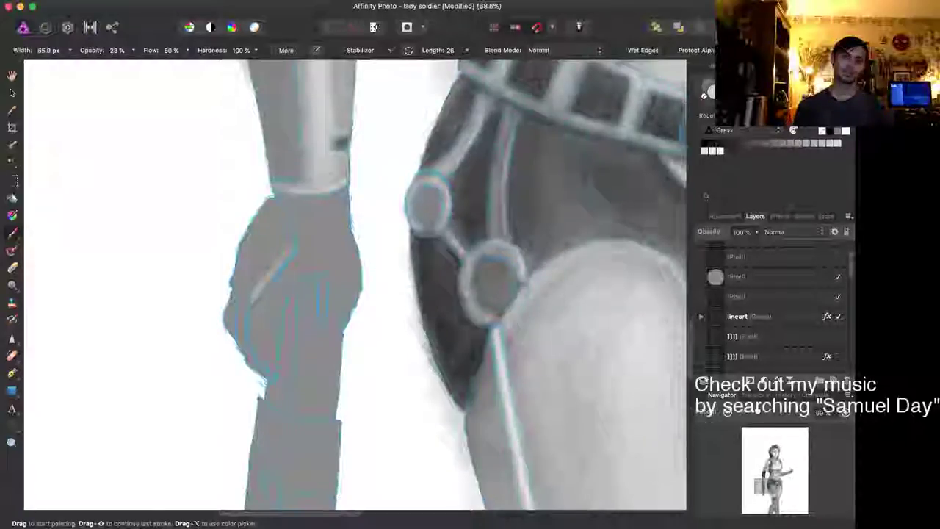
drag(272, 202, 294, 241)
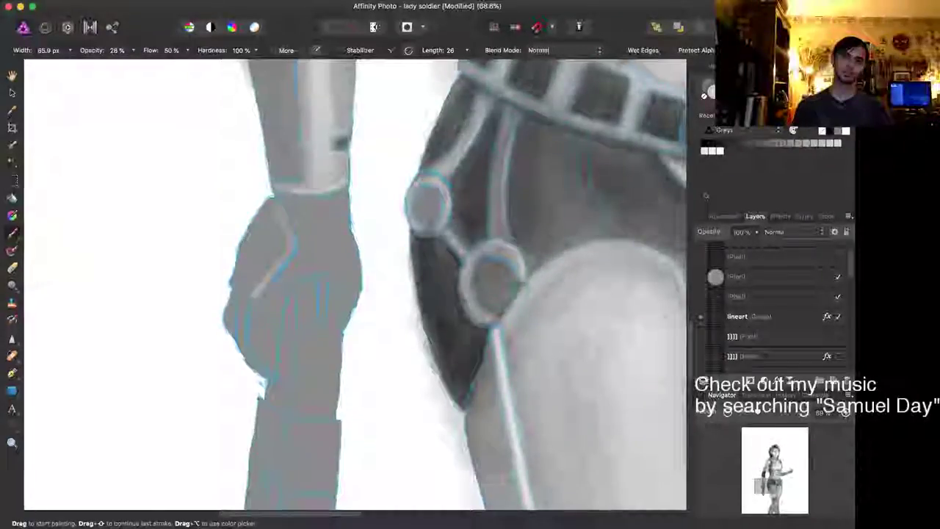
drag(234, 285, 255, 296)
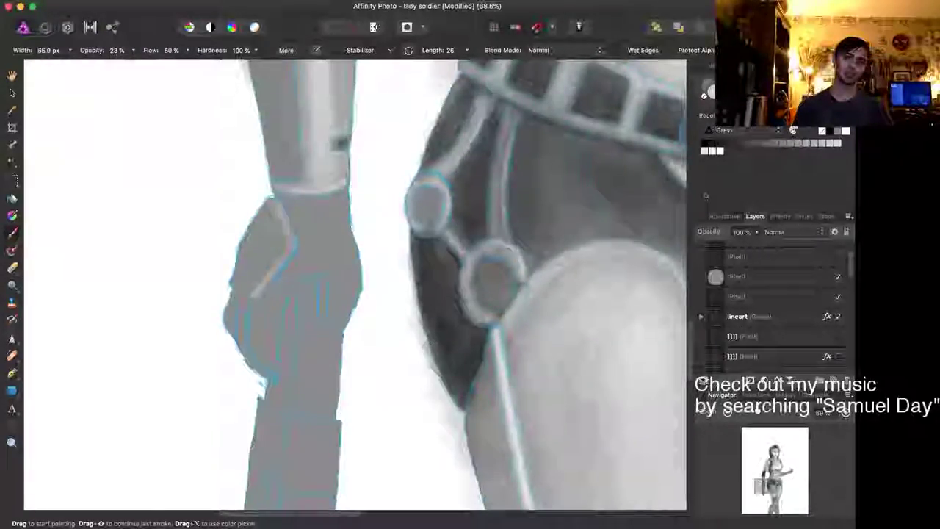
Step: Fill the hand plate with a lighter grey using a brush of about 83 to 115 px
key(bracketright)
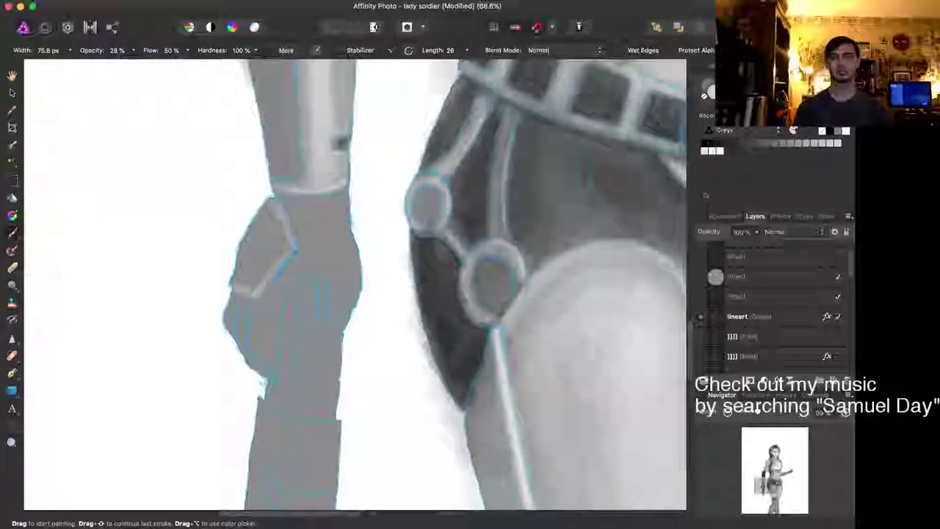
click(823, 143)
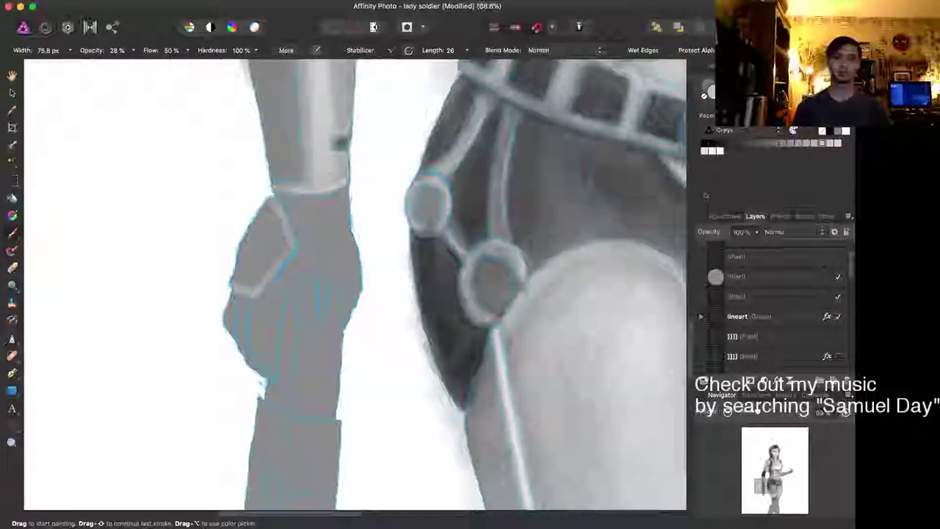
key(bracketright)
key(bracketright)
key(bracketright)
drag(281, 221, 263, 278)
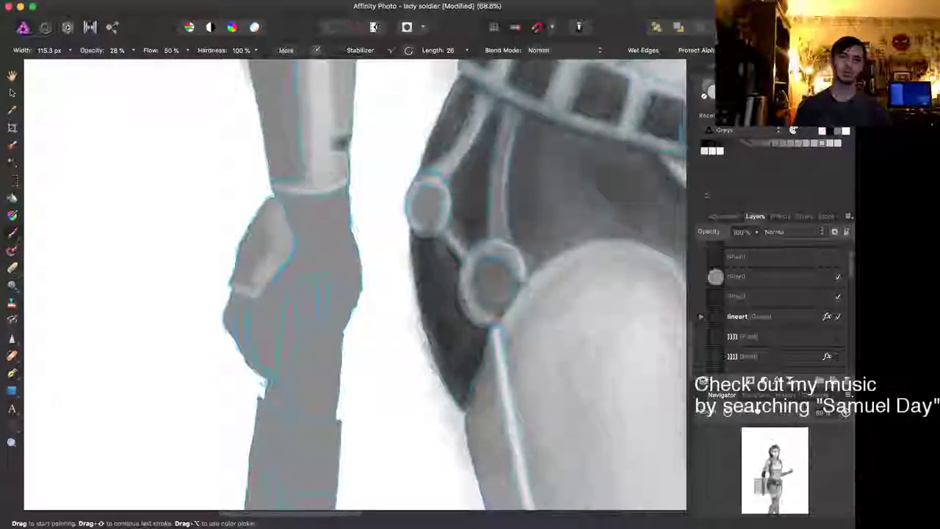
key(bracketleft)
key(bracketleft)
drag(263, 218, 244, 268)
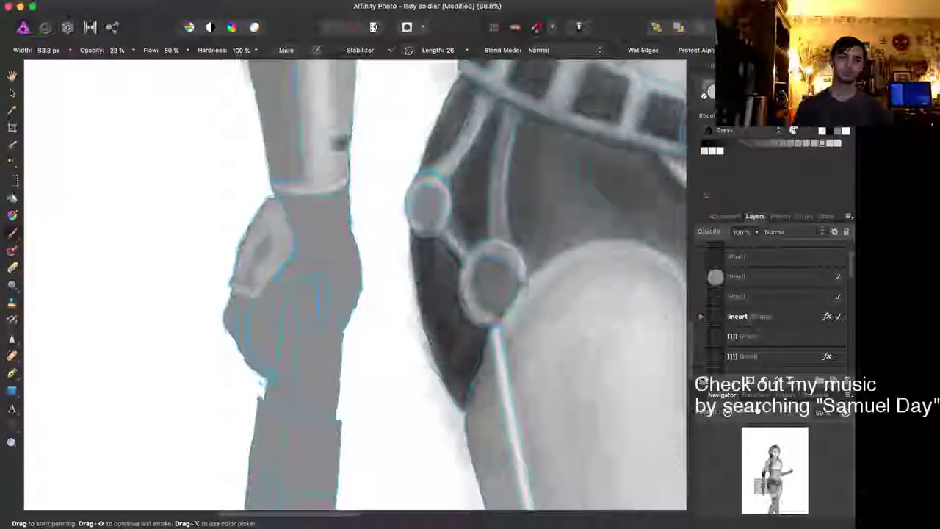
key(bracketleft)
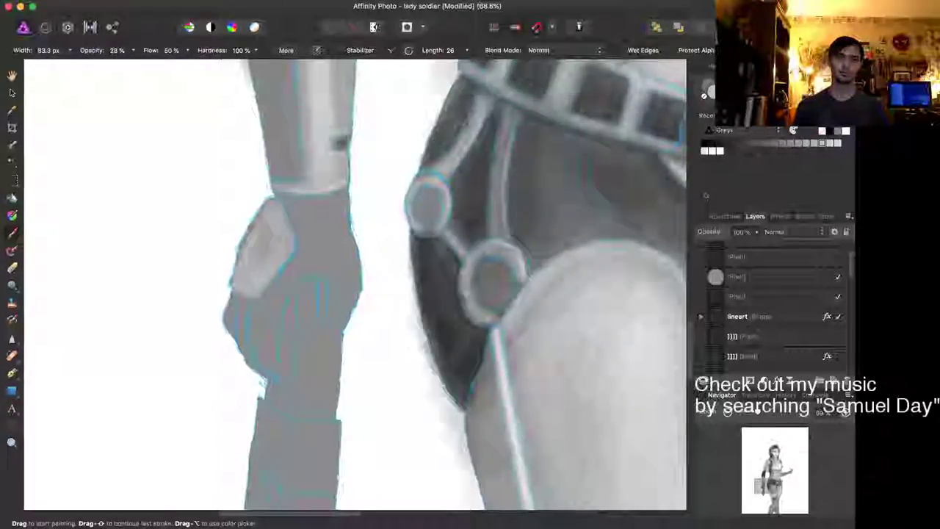
key(bracketright)
key(bracketright)
key(bracketright)
Step: Shade the glove in dark grey along the hand plate's inner edges with a brush of about 80 px
key(bracketleft)
key(bracketleft)
key(bracketleft)
key(bracketleft)
key(bracketleft)
key(bracketleft)
key(bracketleft)
key(bracketleft)
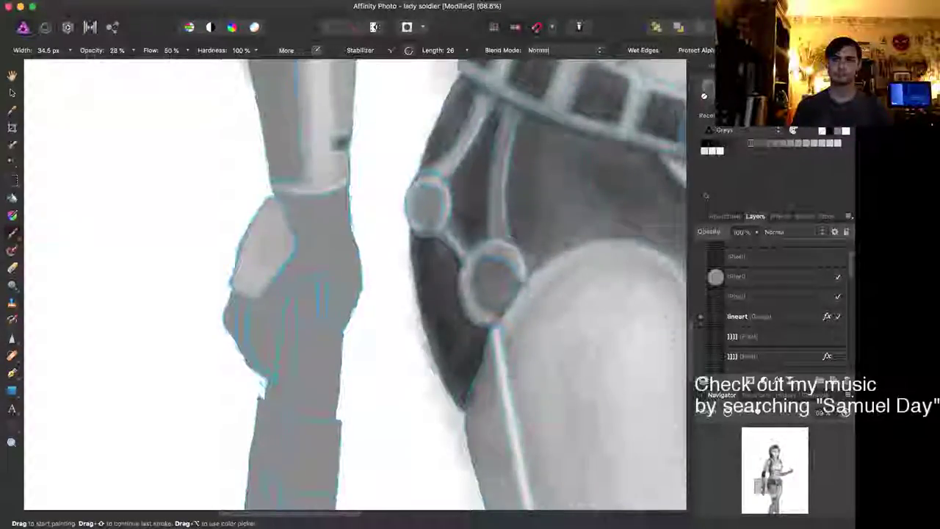
scroll(265, 320, up, 5)
scroll(352, 286, down, 1)
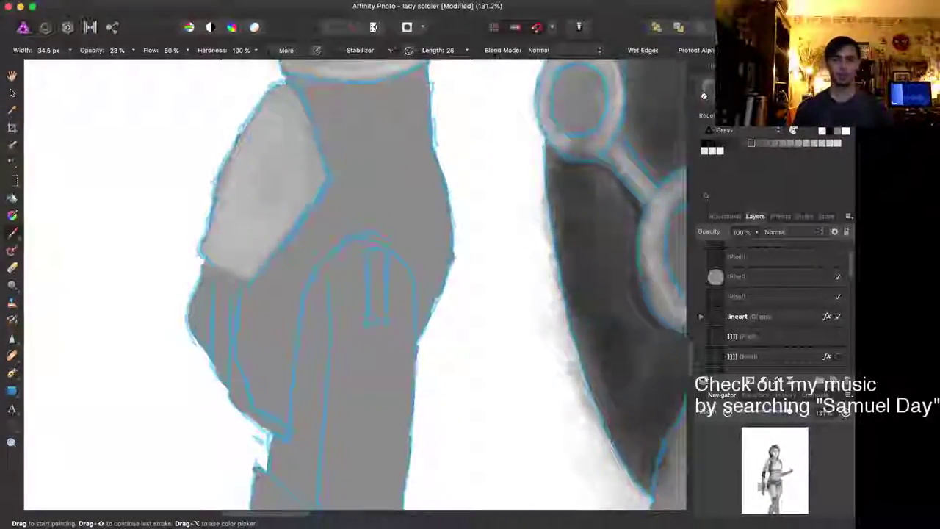
scroll(352, 287, down, 3)
key(bracketright)
key(bracketright)
key(bracketright)
key(bracketright)
key(bracketright)
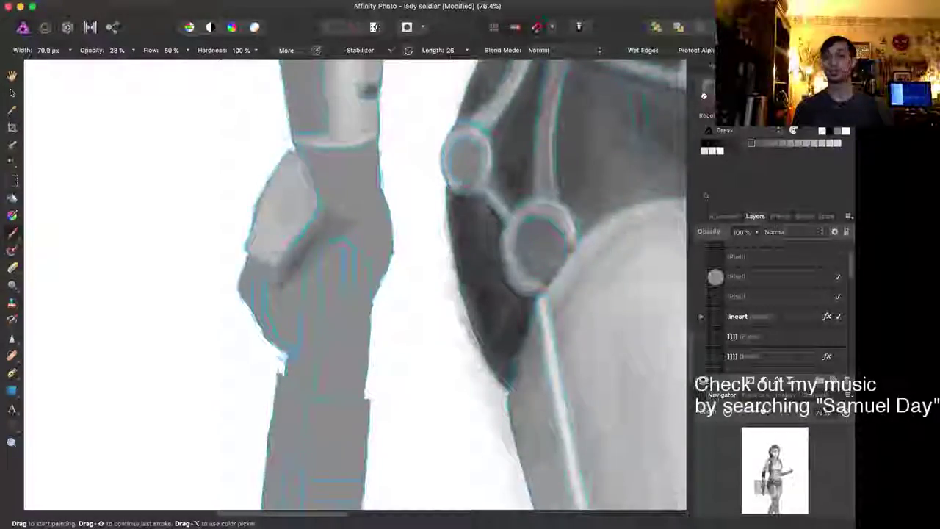
mouse_move(320, 163)
mouse_down()
mouse_move(329, 192)
mouse_move(301, 254)
mouse_up()
mouse_move(322, 182)
mouse_down()
mouse_move(325, 202)
mouse_move(319, 188)
mouse_up()
Step: Fill the wrist and the back of the glove with dark grey, enlarging the brush to about 172 px
key(bracketleft)
key(bracketleft)
key(bracketleft)
key(bracketleft)
key(bracketleft)
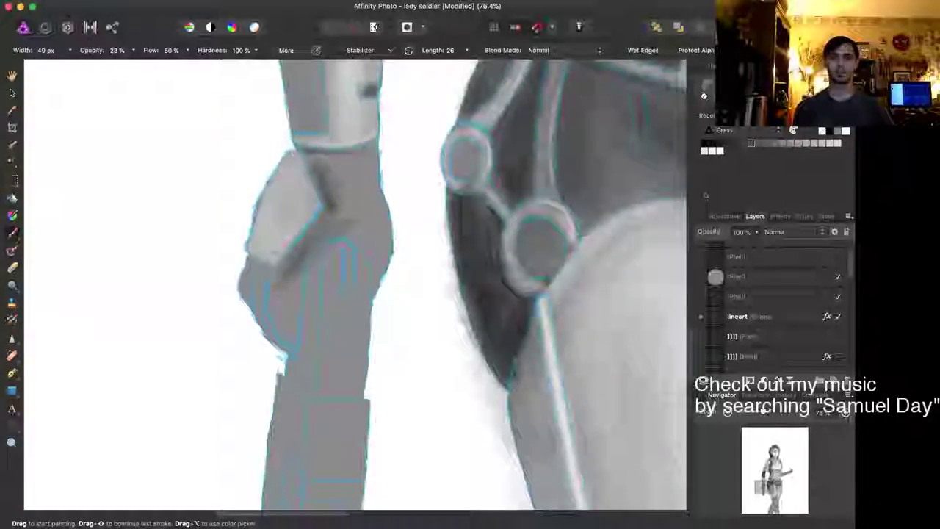
key(bracketright)
key(bracketright)
key(bracketright)
mouse_move(307, 152)
mouse_down()
mouse_move(360, 157)
mouse_move(361, 194)
mouse_up()
mouse_move(368, 155)
mouse_down()
mouse_move(377, 200)
mouse_move(351, 213)
mouse_move(371, 251)
mouse_up()
key(bracketright)
key(bracketright)
key(bracketright)
key(bracketright)
drag(347, 173, 340, 213)
key(bracketright)
key(bracketright)
key(bracketright)
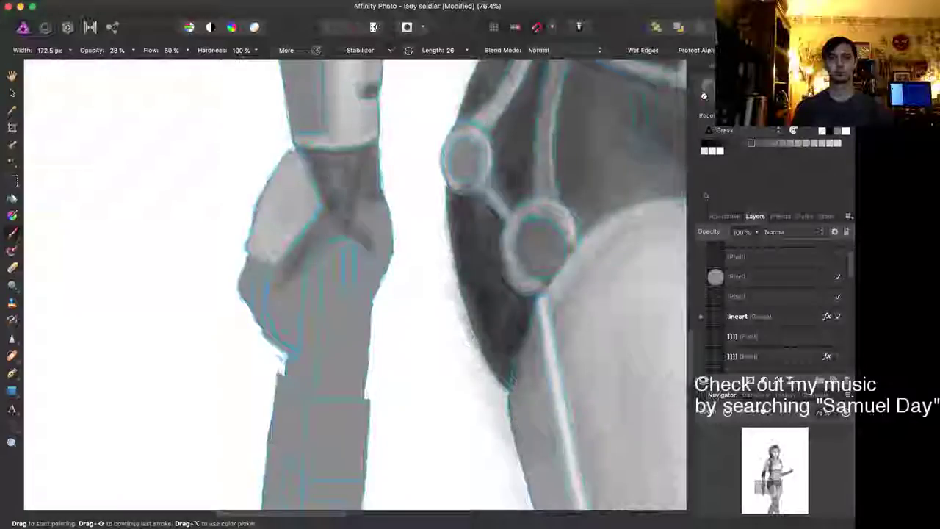
drag(363, 170, 378, 237)
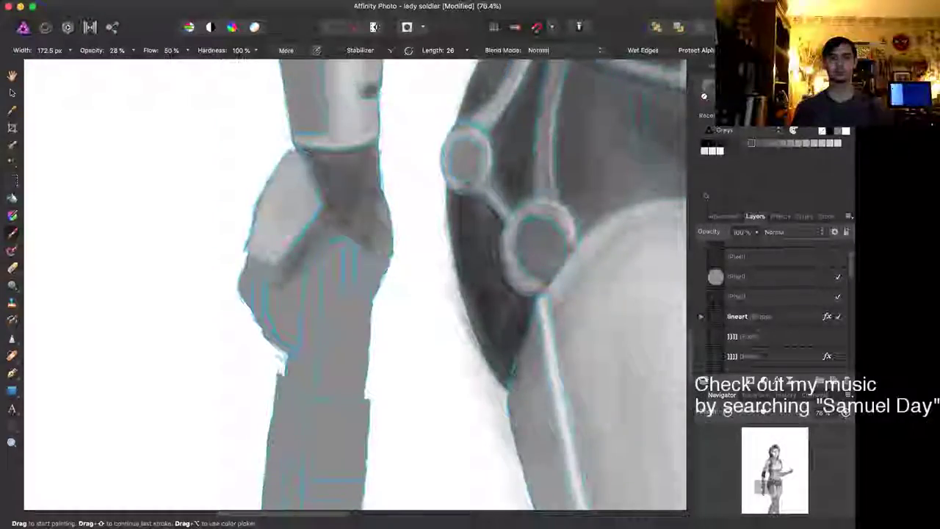
drag(374, 203, 385, 261)
Step: Darken the glove's outer edge and the area beside the held object in dark grey
key(bracketright)
key(bracketleft)
key(bracketleft)
key(bracketleft)
key(bracketleft)
key(bracketleft)
key(bracketleft)
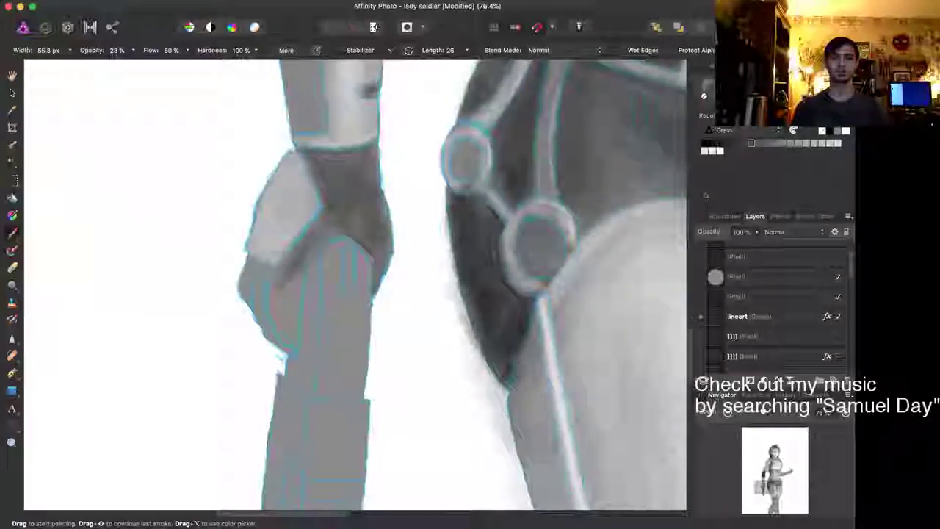
key(bracketright)
key(bracketright)
key(bracketright)
key(bracketright)
key(bracketleft)
drag(300, 269, 294, 336)
Step: Paint thin black separation lines between the glove's fingers with a brush of about 22 to 26 px
key(bracketleft)
key(bracketleft)
key(bracketleft)
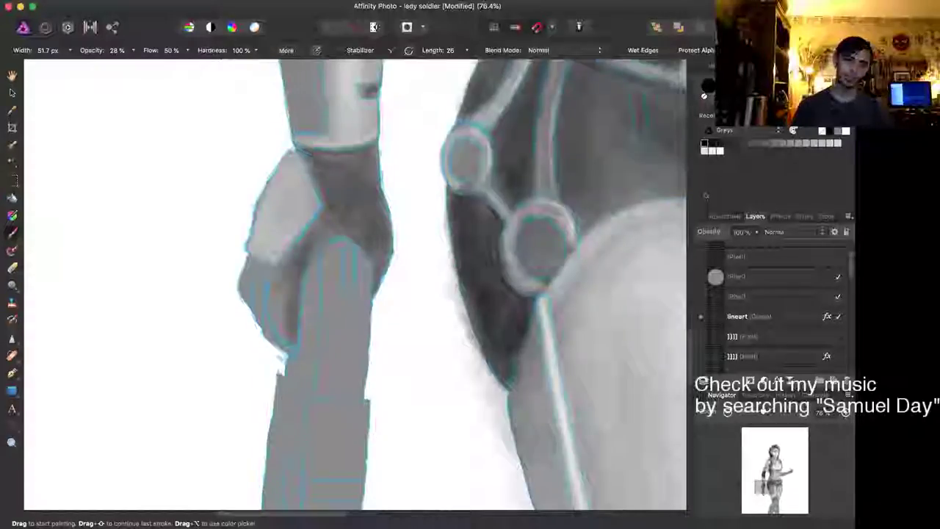
key(bracketleft)
key(bracketleft)
key(bracketleft)
scroll(293, 322, down, 5)
scroll(311, 304, up, 5)
scroll(265, 330, up, 5)
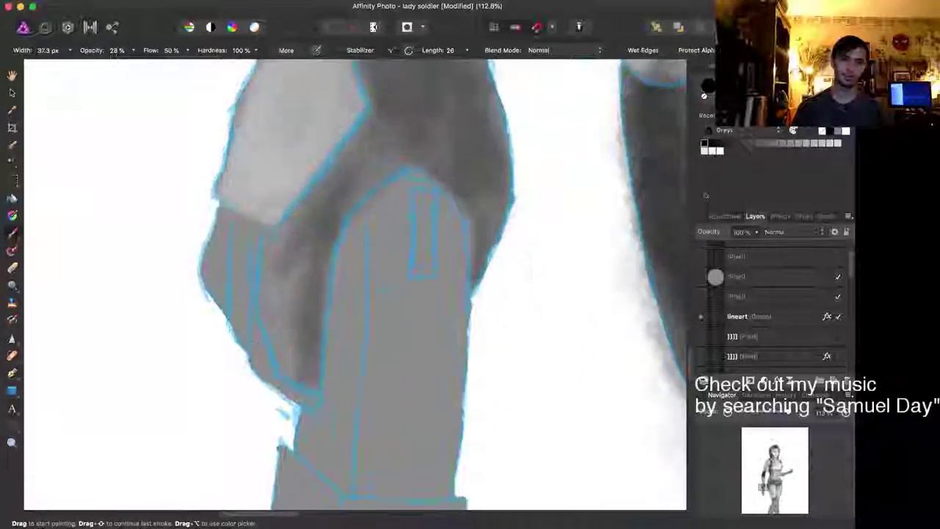
key(bracketleft)
key(bracketleft)
key(bracketleft)
key(bracketright)
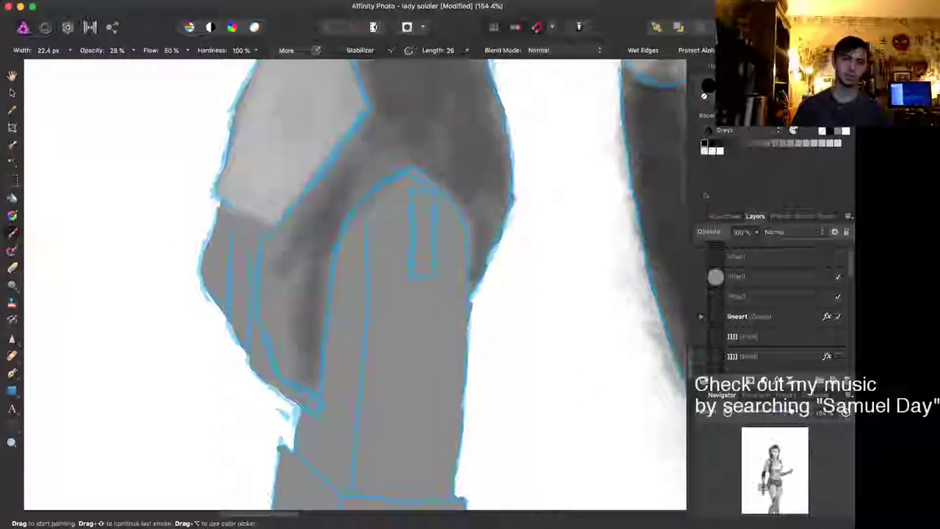
mouse_move(257, 323)
mouse_down()
mouse_move(271, 361)
mouse_move(314, 403)
mouse_up()
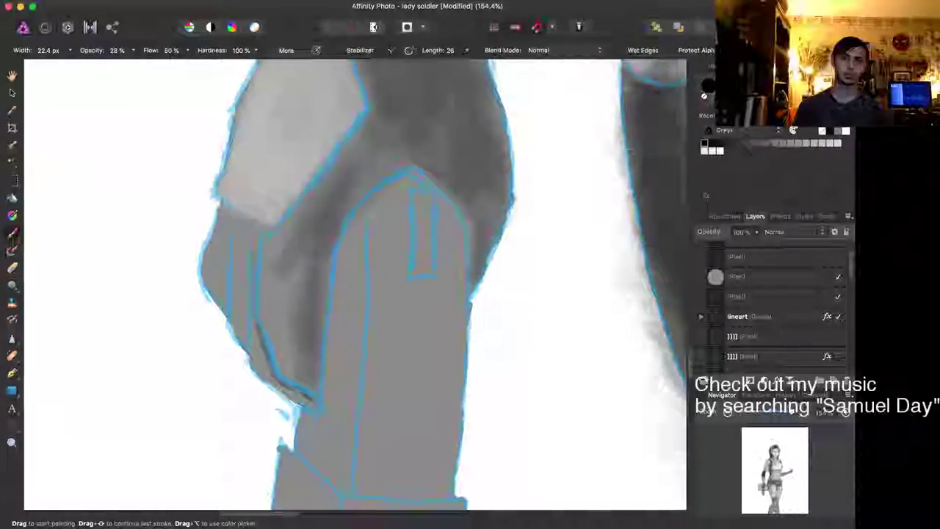
drag(259, 244, 256, 315)
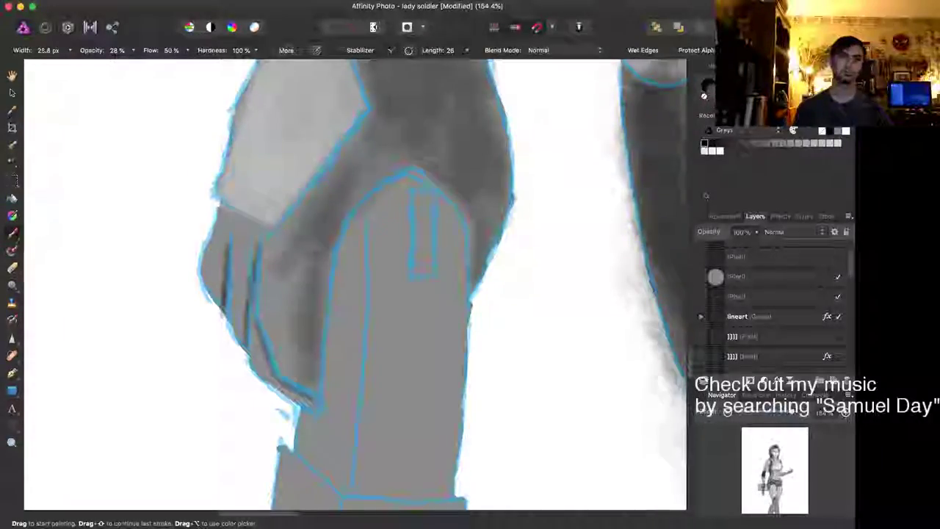
Step: Darken the glove between the hand plate and the held object in black with a brush of about 68 px
key(bracketright)
key(bracketright)
key(bracketright)
key(bracketright)
key(bracketright)
mouse_move(284, 285)
mouse_down()
mouse_move(285, 363)
mouse_move(294, 239)
mouse_up()
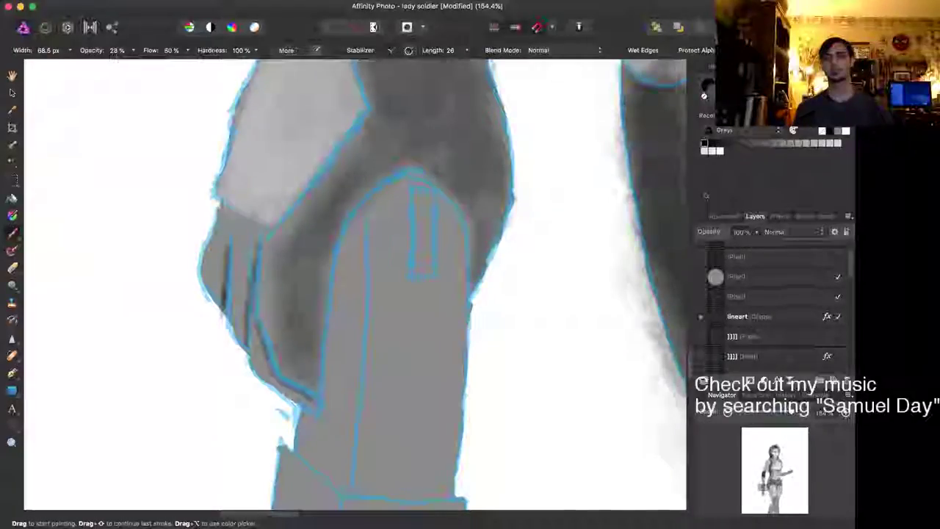
mouse_move(320, 198)
mouse_down()
mouse_move(285, 249)
mouse_move(283, 338)
mouse_up()
Step: Darken the glove's fingers in black, narrowing the brush to about 36 to 41 px for the fingertips
mouse_move(276, 290)
mouse_down()
mouse_move(276, 327)
mouse_move(239, 309)
mouse_move(240, 254)
mouse_up()
key([)
mouse_move(243, 295)
mouse_down()
mouse_move(241, 226)
mouse_move(233, 222)
mouse_move(257, 236)
mouse_move(216, 281)
mouse_move(209, 242)
mouse_move(214, 297)
mouse_move(245, 345)
mouse_move(253, 319)
mouse_up()
key([)
key([)
key([)
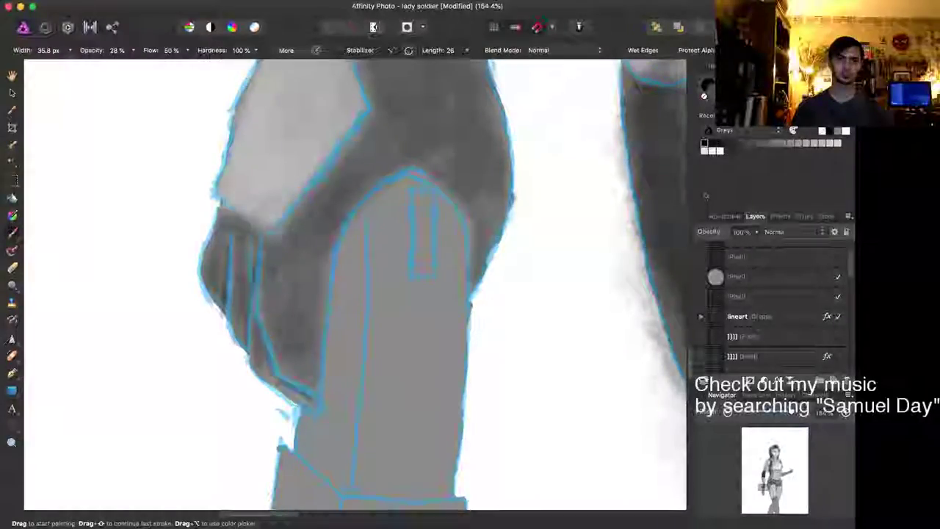
drag(282, 386, 311, 401)
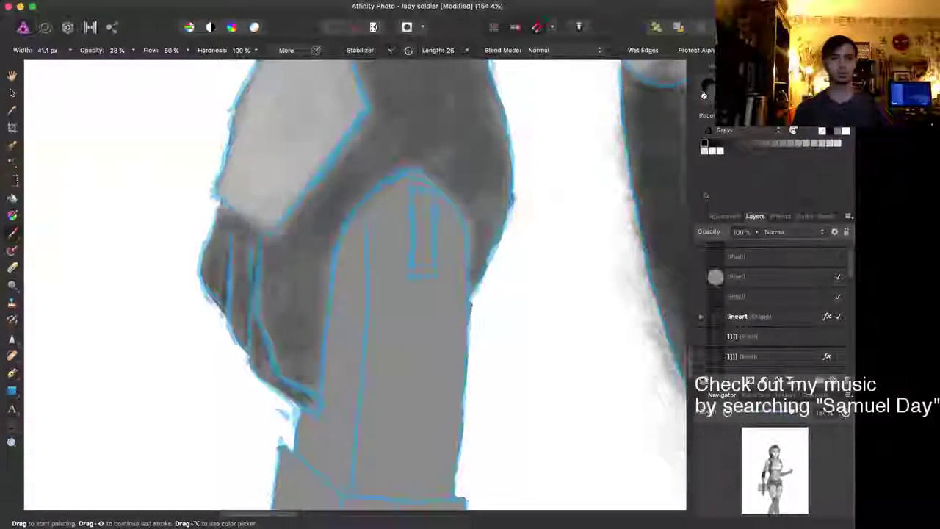
Step: Deepen and even out the glove's dark shading with a brush of about 57 to 110 px
key(bracketright)
key(bracketright)
key(bracketright)
key(bracketright)
key(bracketright)
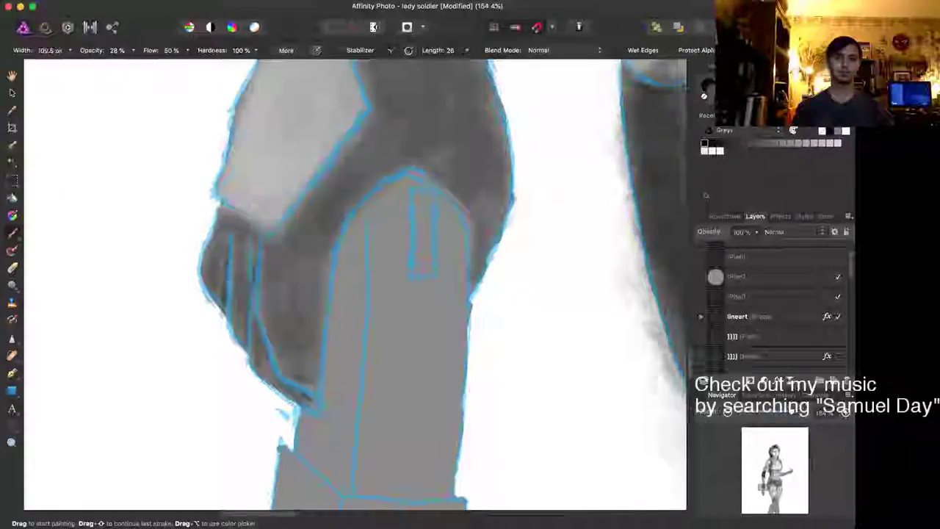
key(bracketright)
key(bracketright)
key(bracketleft)
key(bracketleft)
key(bracketleft)
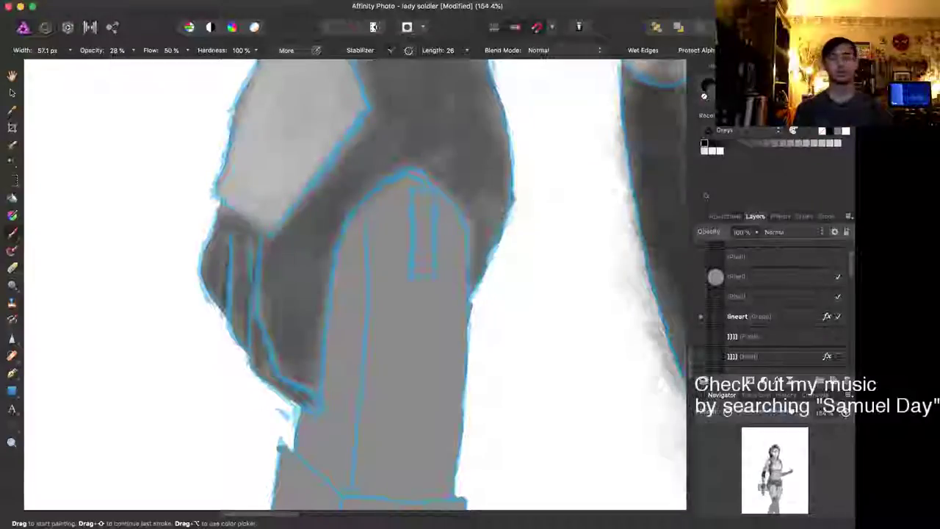
Step: Examine the shading across the whole figure, then inspect the gloved hand and the object it holds
scroll(302, 202, down, 5)
scroll(355, 285, down, 3)
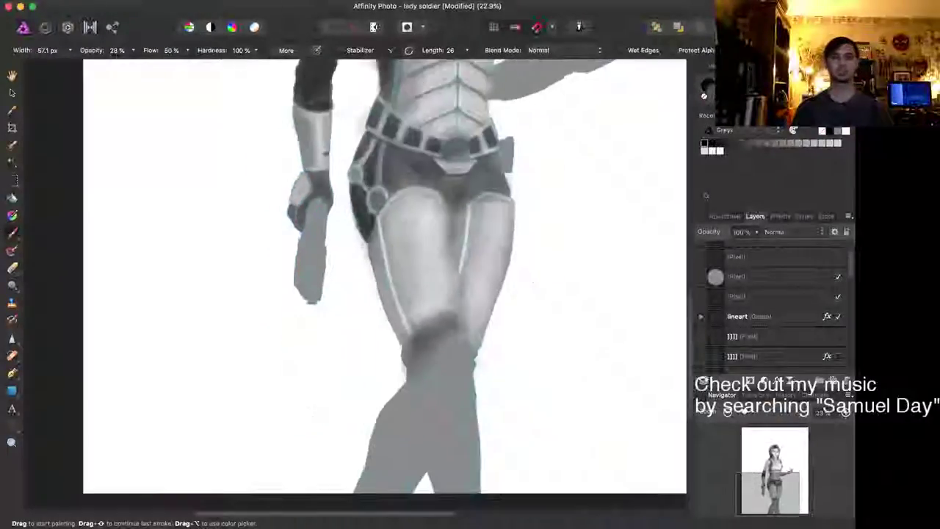
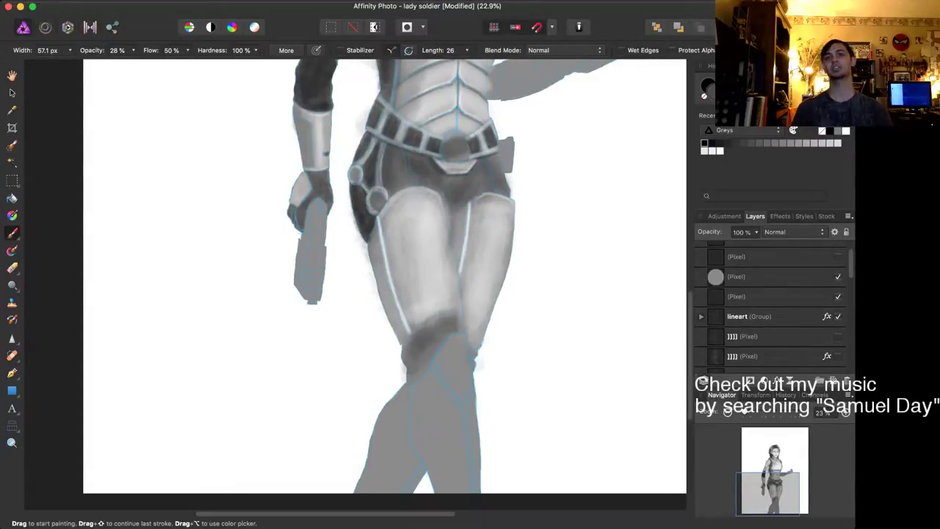
scroll(356, 285, up, 10)
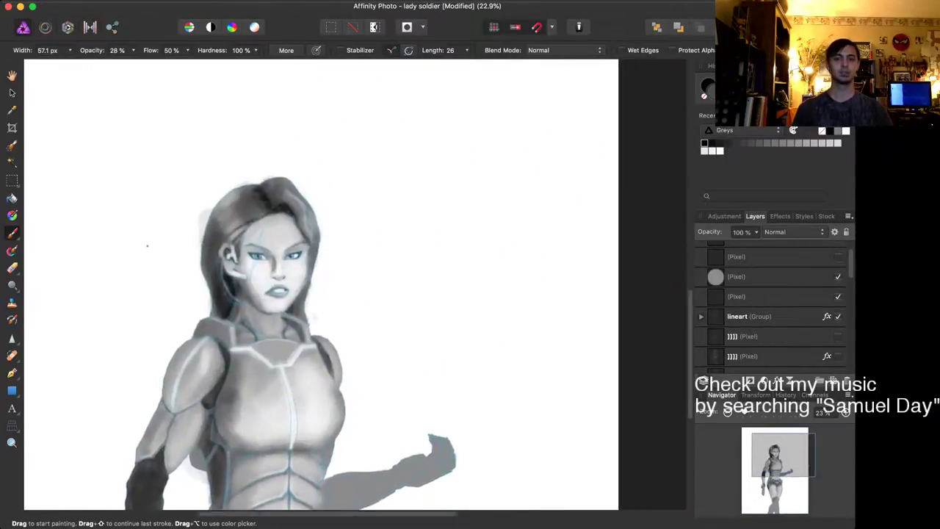
scroll(356, 285, down, 6)
scroll(371, 284, down, 2)
scroll(371, 284, left, 1)
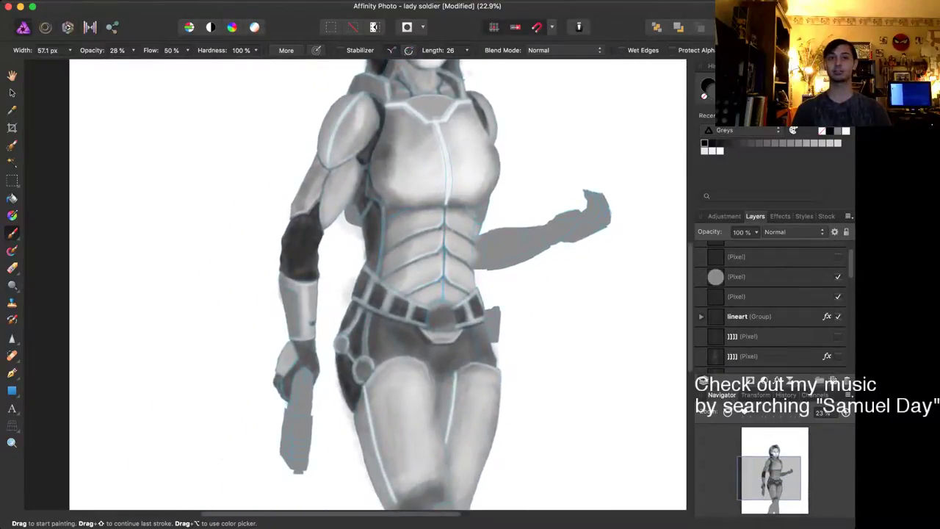
scroll(358, 370, down, 2)
scroll(358, 370, up, 8)
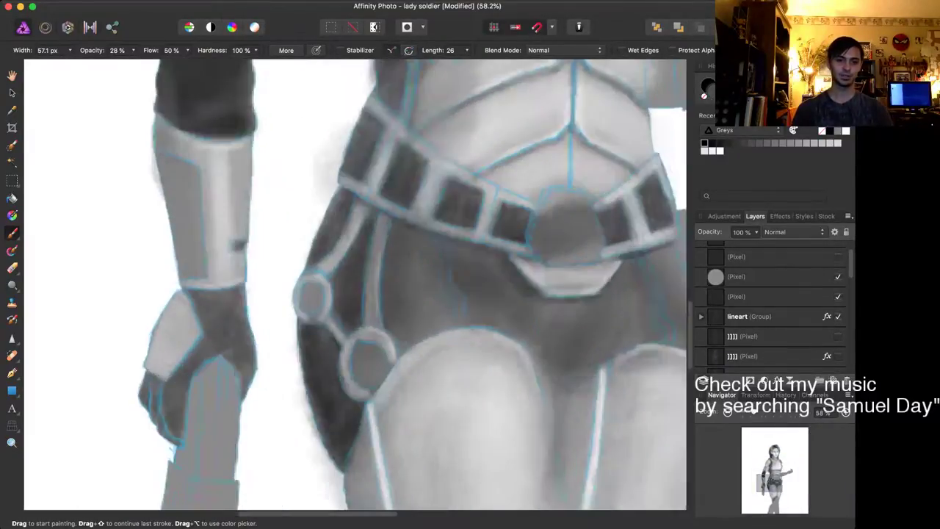
scroll(355, 284, down, 5)
scroll(356, 284, left, 3)
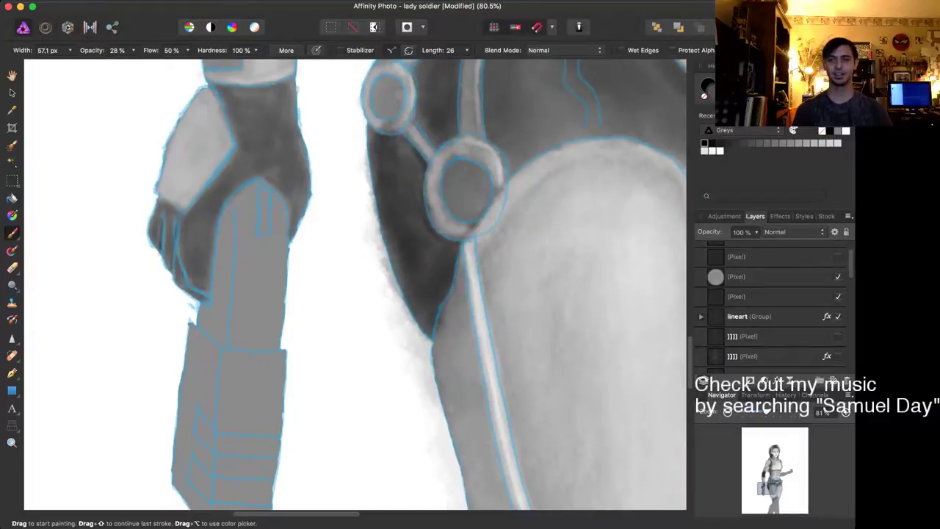
Step: Expand the lineart layer group to show the layers inside it
scroll(775, 307, up, 2)
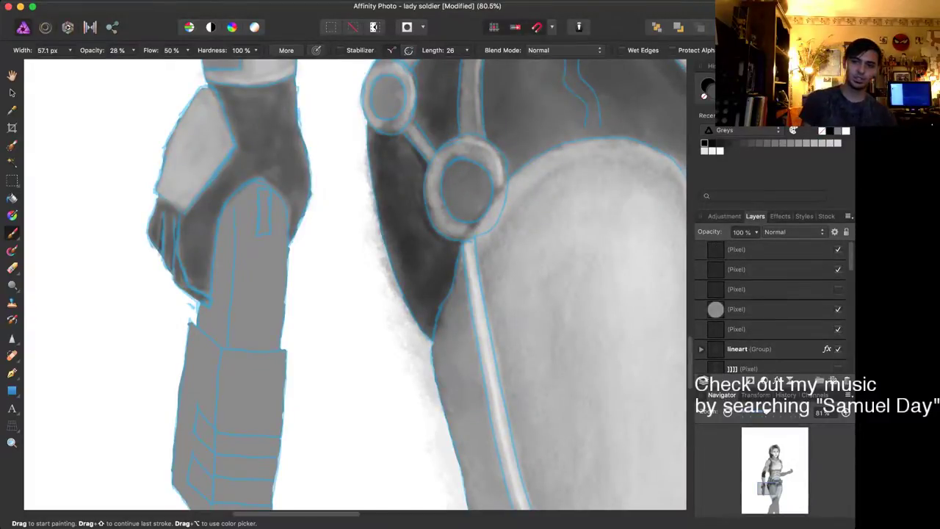
scroll(775, 307, down, 5)
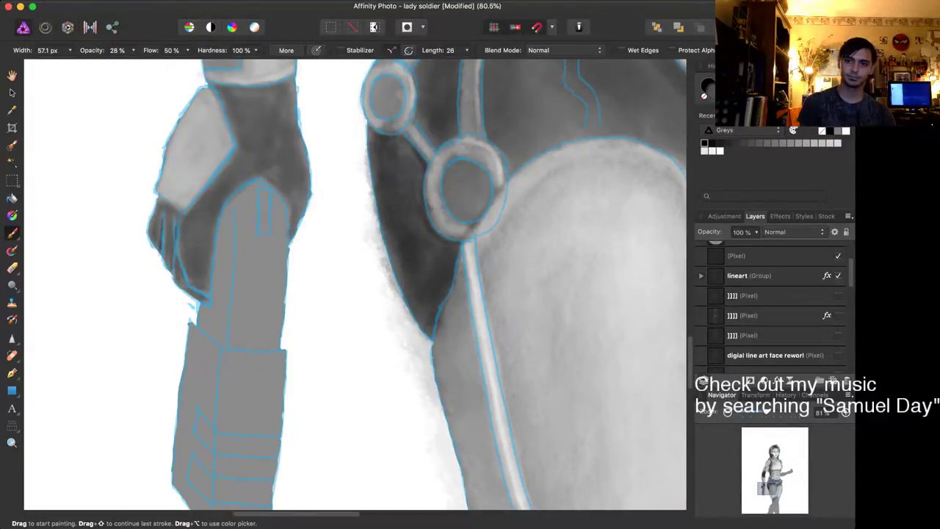
click(701, 277)
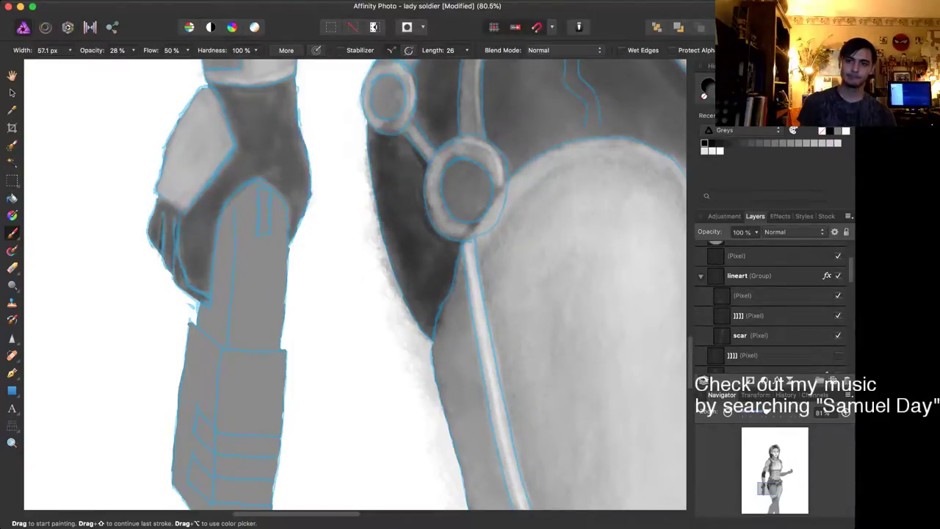
Step: Hide the group that holds the greyscale shading layers
scroll(775, 307, down, 10)
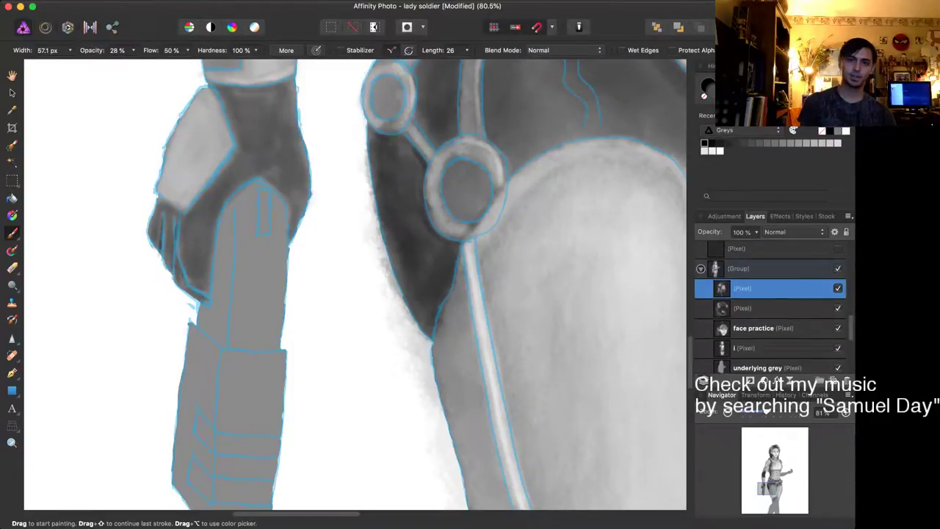
click(837, 268)
scroll(771, 308, up, 8)
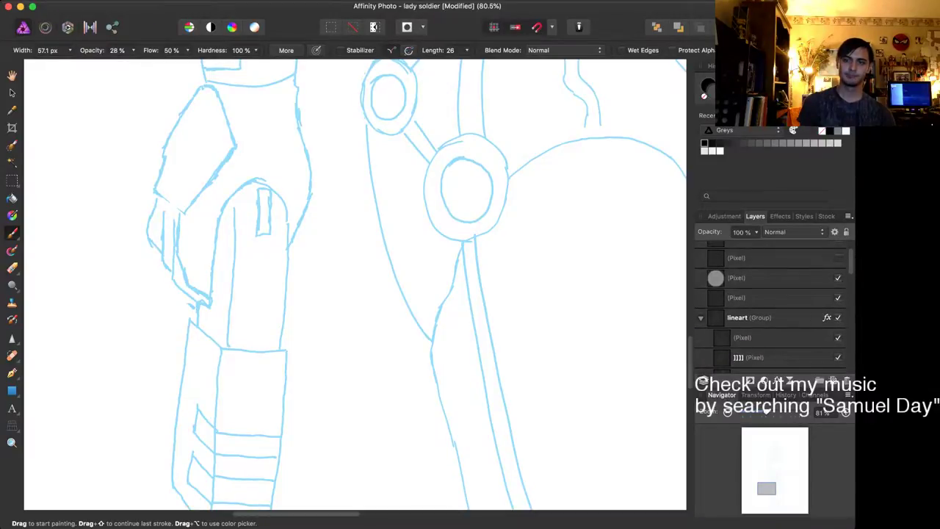
Step: Turn off the lineart group's blue outline effect and set the group's opacity to 100%
click(771, 338)
click(771, 318)
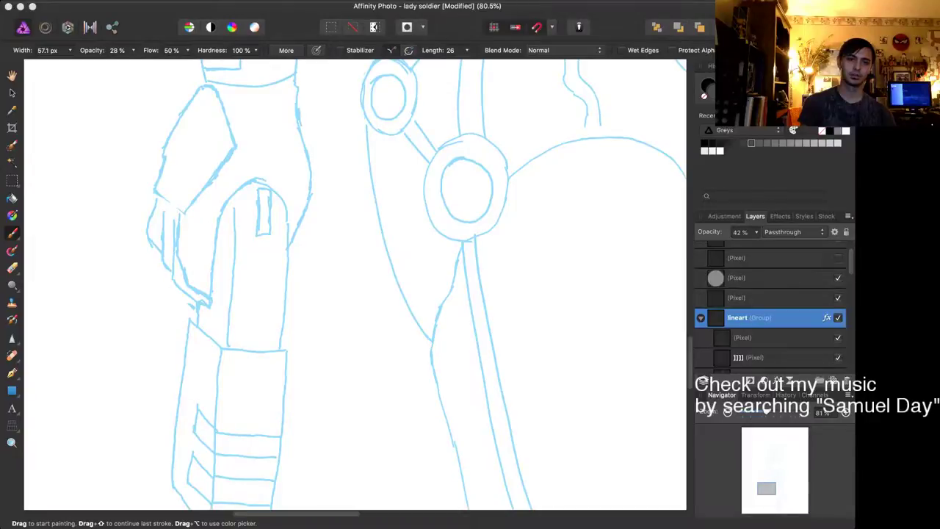
key(super+z)
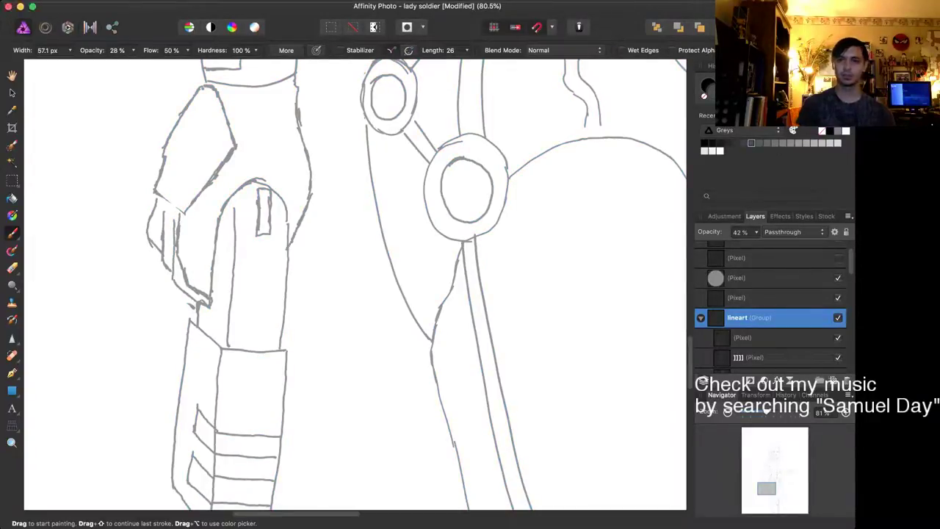
key(super+z)
Step: Examine the black lineart of the whole figure, then of the lowered hand and the gun it holds
scroll(556, 296, down, 10)
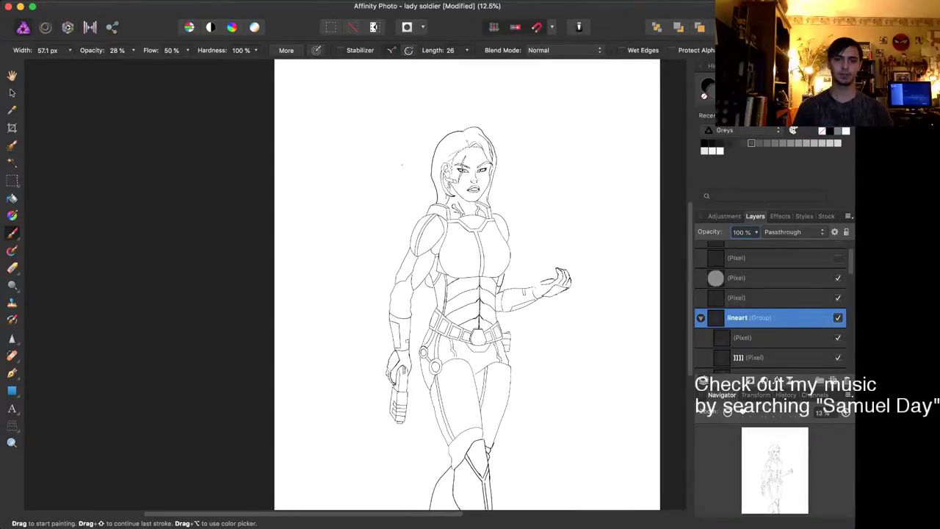
scroll(408, 366, up, 10)
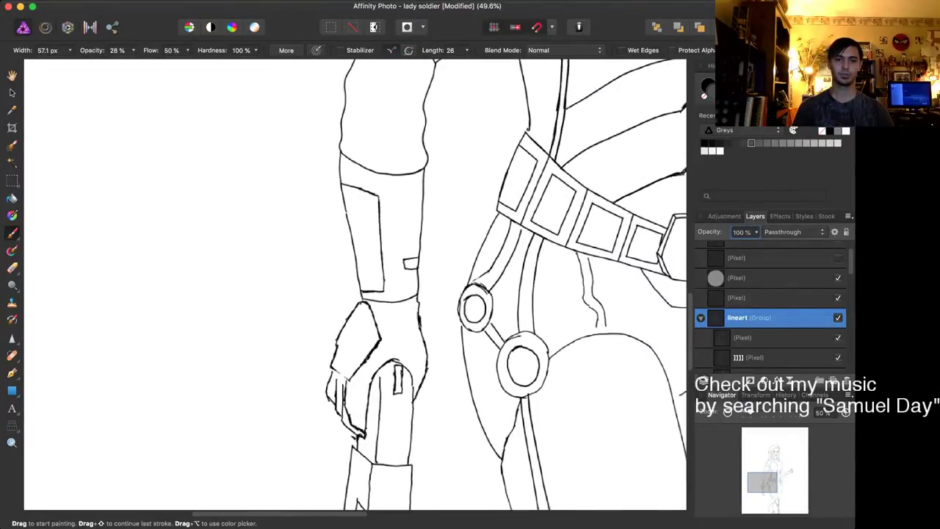
scroll(355, 285, down, 3)
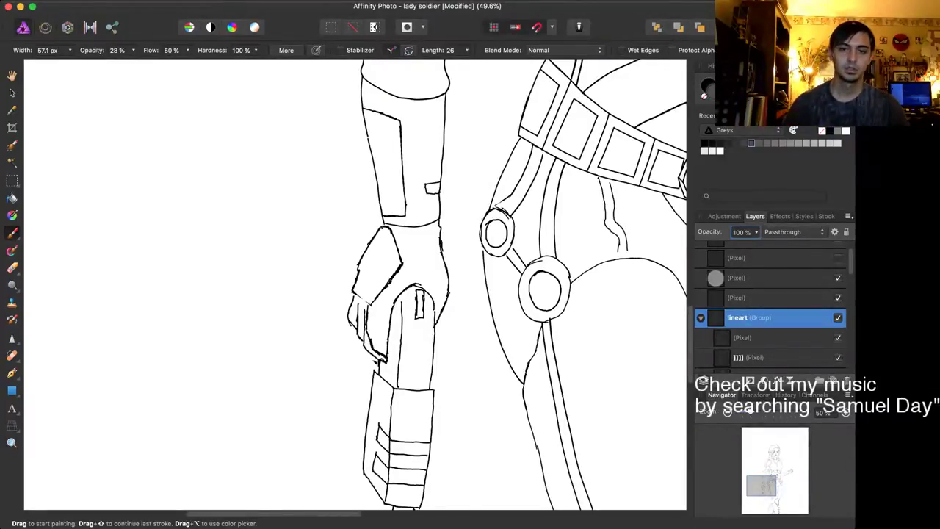
scroll(417, 244, down, 5)
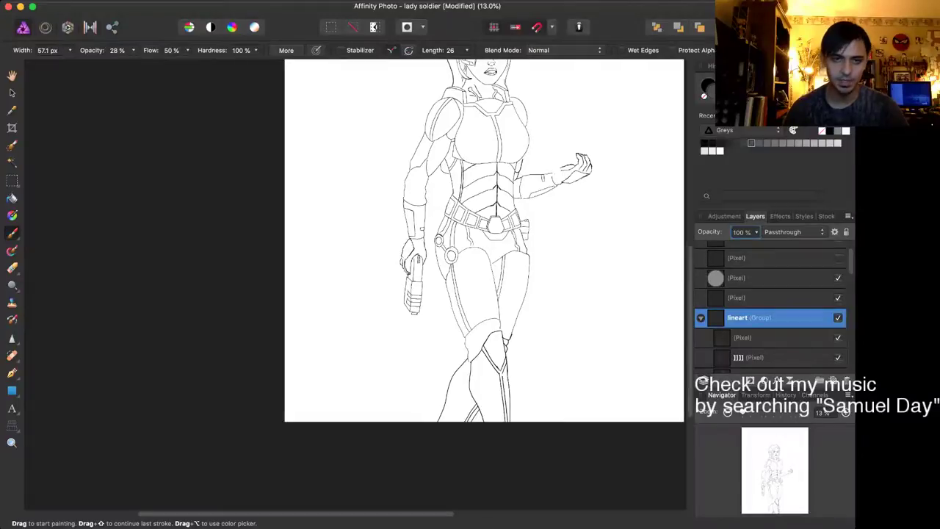
scroll(398, 376, up, 10)
scroll(398, 376, up, 8)
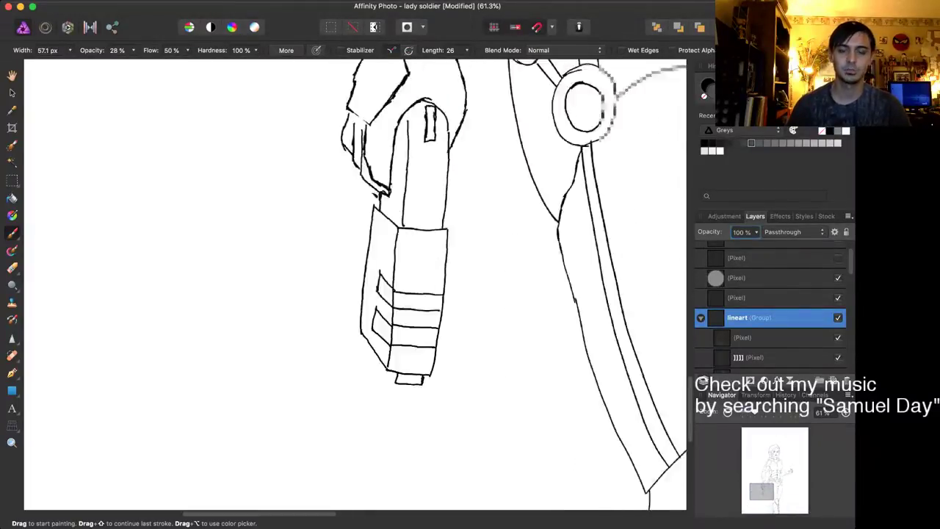
scroll(355, 284, up, 3)
scroll(355, 284, right, 2)
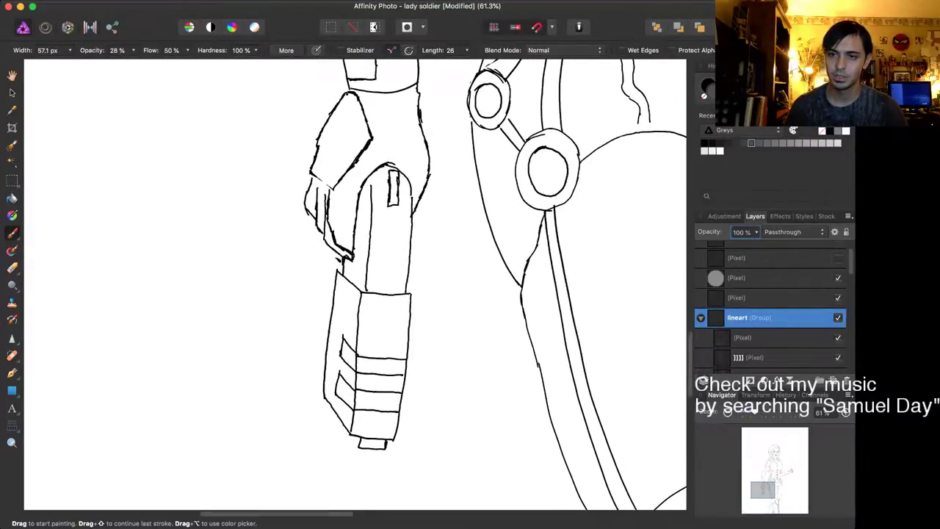
Step: Check the top two layers in the lineart group by toggling their visibility, and select the "]]]]" layer
click(772, 338)
click(838, 338)
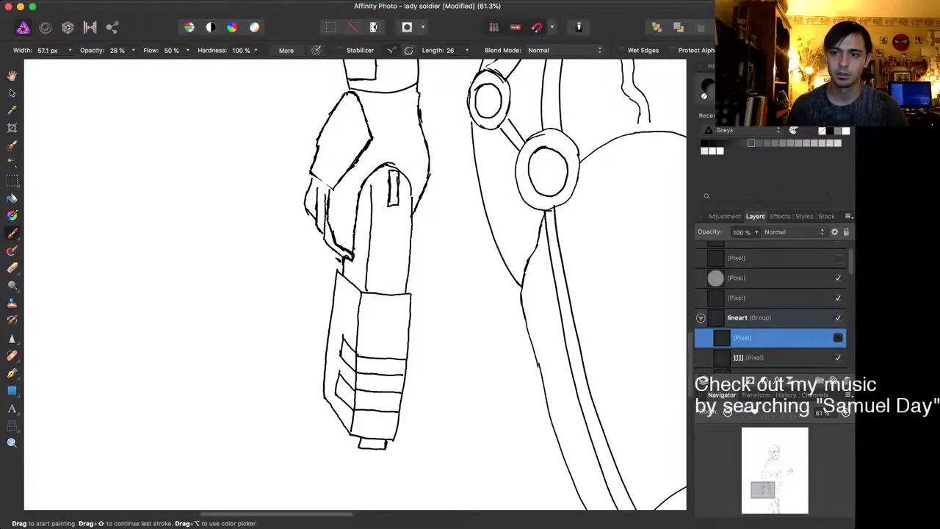
click(838, 338)
click(838, 358)
click(838, 358)
click(771, 358)
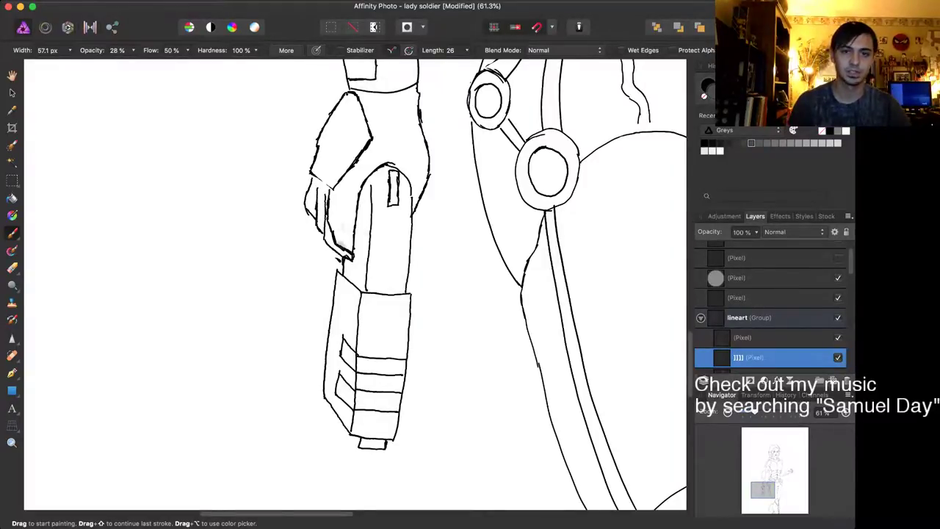
Step: Erase the lower outline of the finger beside the gun grip with an eraser of about 119.6 px
drag(339, 222, 334, 254)
key(e)
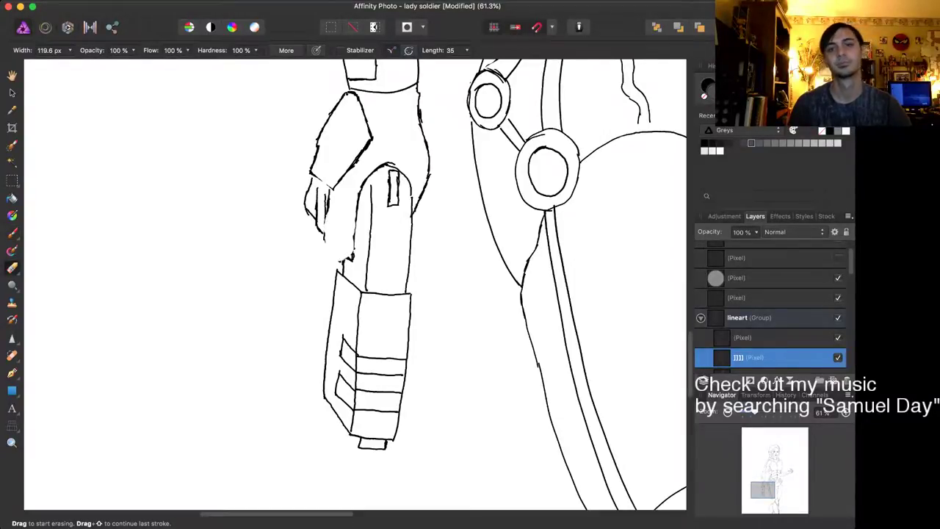
drag(341, 340, 339, 357)
Step: Sketch a longer finger reaching down to the gun's body with the 4 px Basic brush
key(b)
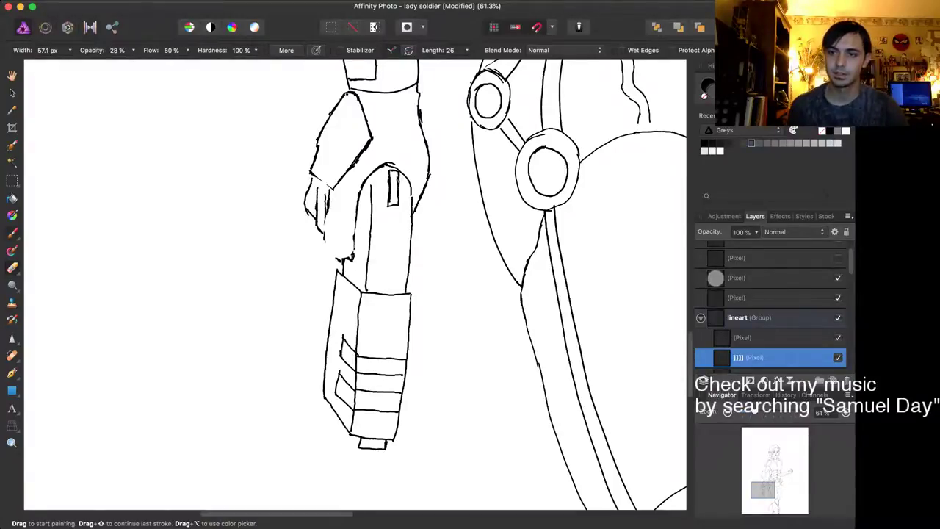
click(806, 66)
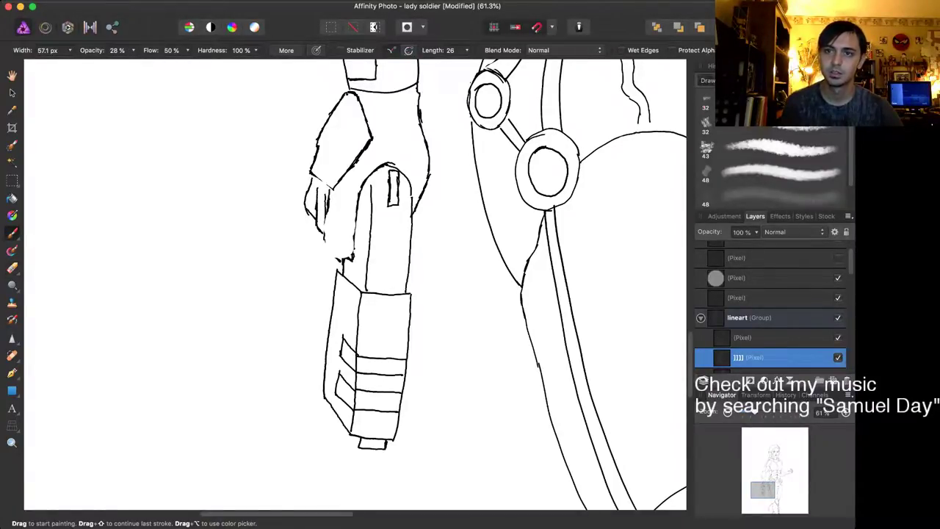
click(764, 80)
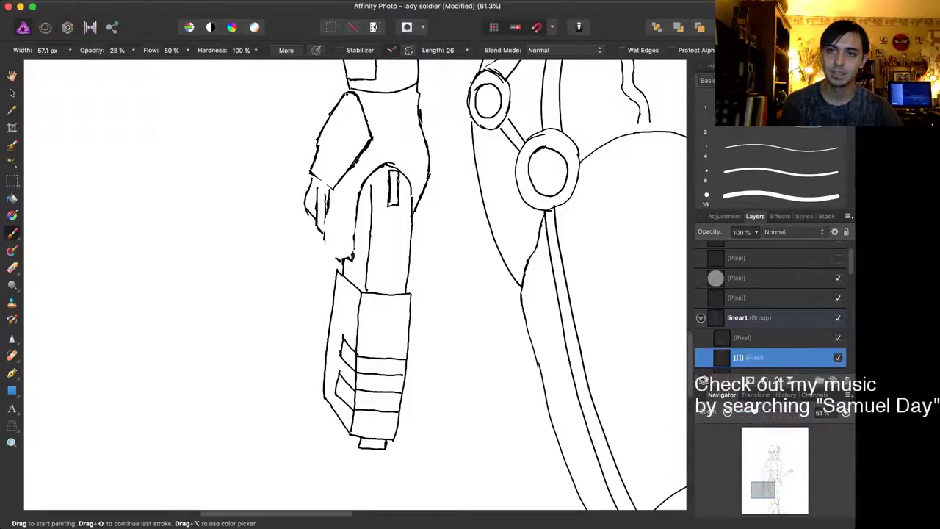
click(780, 148)
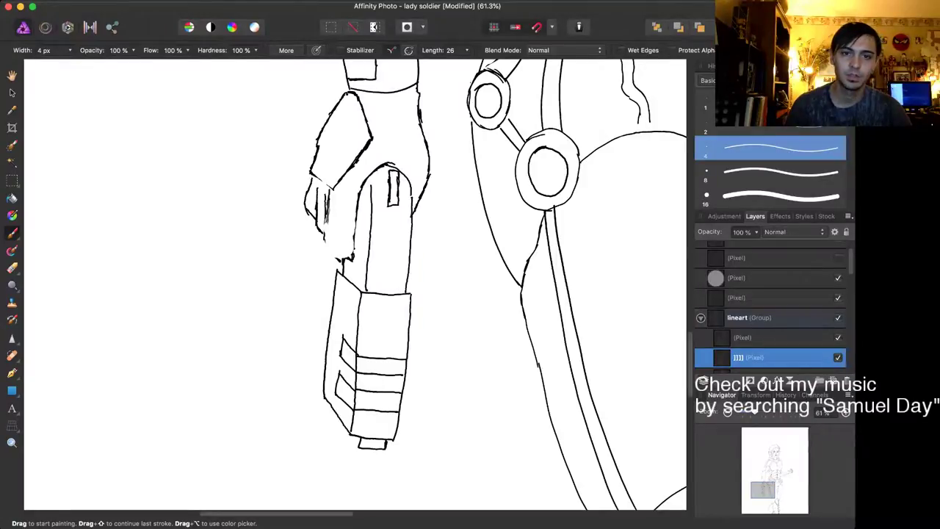
mouse_move(326, 213)
mouse_down()
mouse_move(335, 279)
mouse_move(351, 269)
mouse_up()
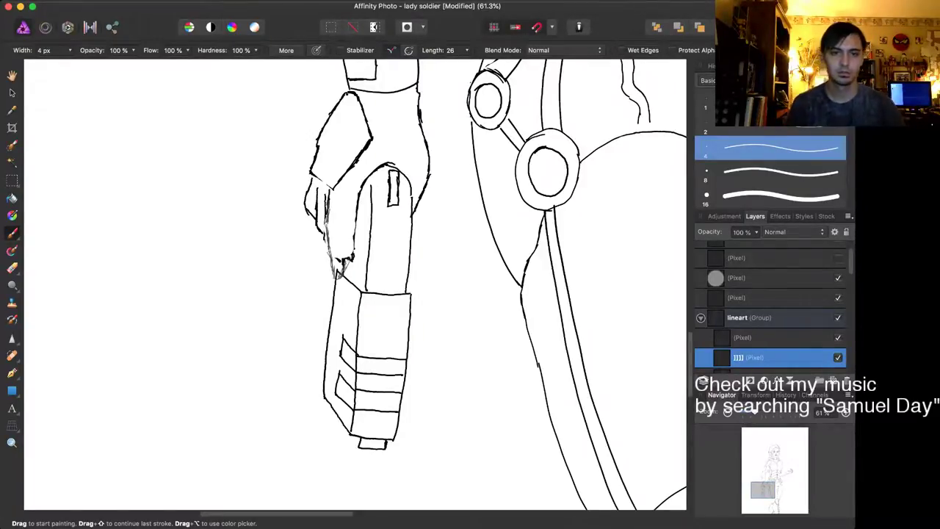
Step: Redraw the finger's outline and inner edge in black with the brush widened to about 12.2 px
scroll(359, 244, up, 5)
key(bracketright)
key(bracketright)
key(bracketright)
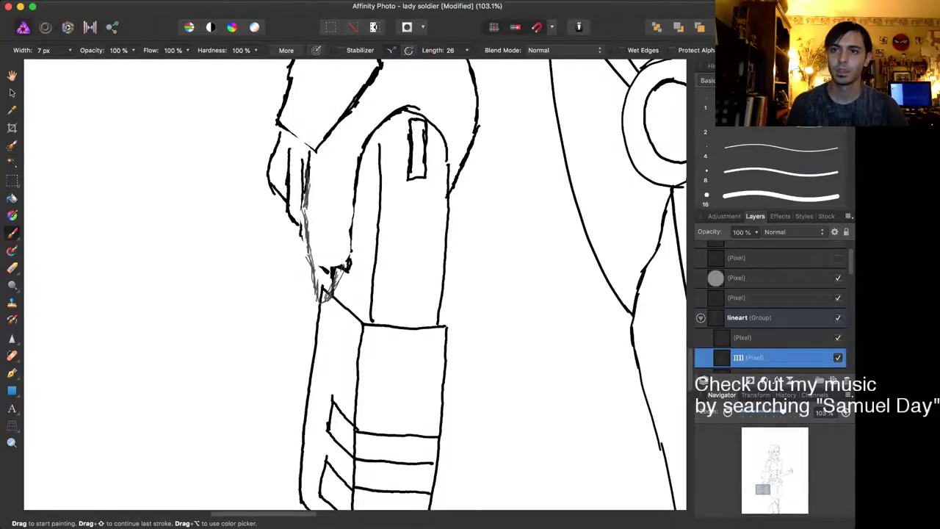
click(751, 67)
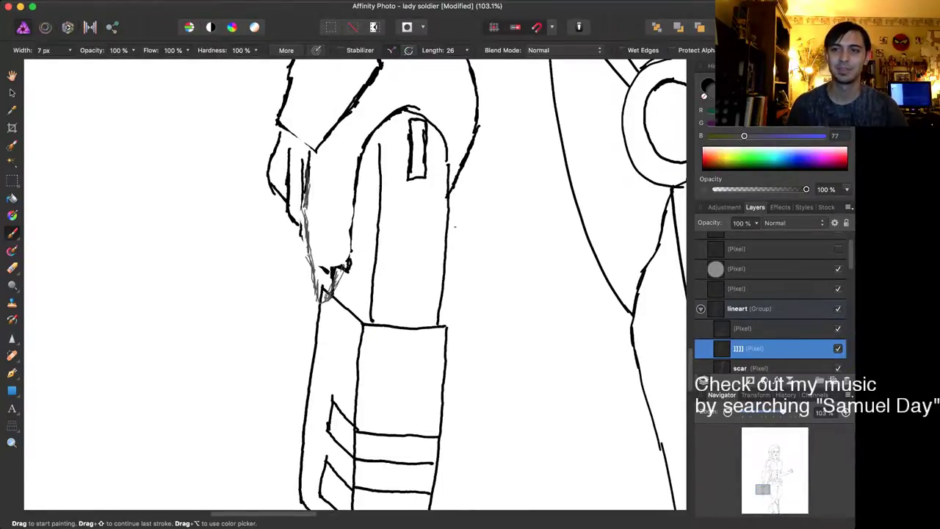
key(d)
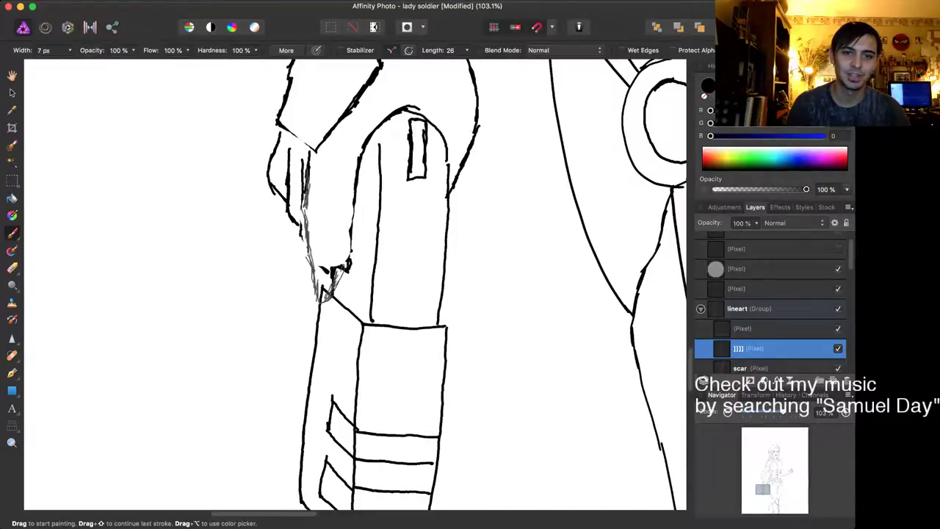
key(bracketright)
key(bracketright)
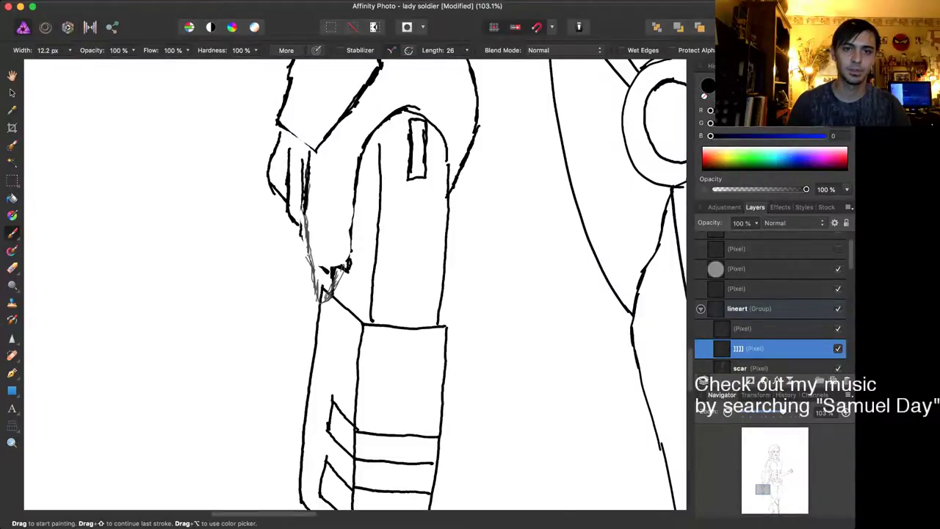
mouse_move(305, 213)
mouse_down()
mouse_move(320, 307)
mouse_move(341, 287)
mouse_up()
drag(338, 297, 346, 269)
mouse_move(340, 265)
mouse_down()
mouse_move(347, 193)
mouse_move(380, 134)
mouse_up()
Step: Erase the stray sketch lines inside the fingertip and beside the finger, narrowing the eraser to about 38.3 px
scroll(419, 102, down, 10)
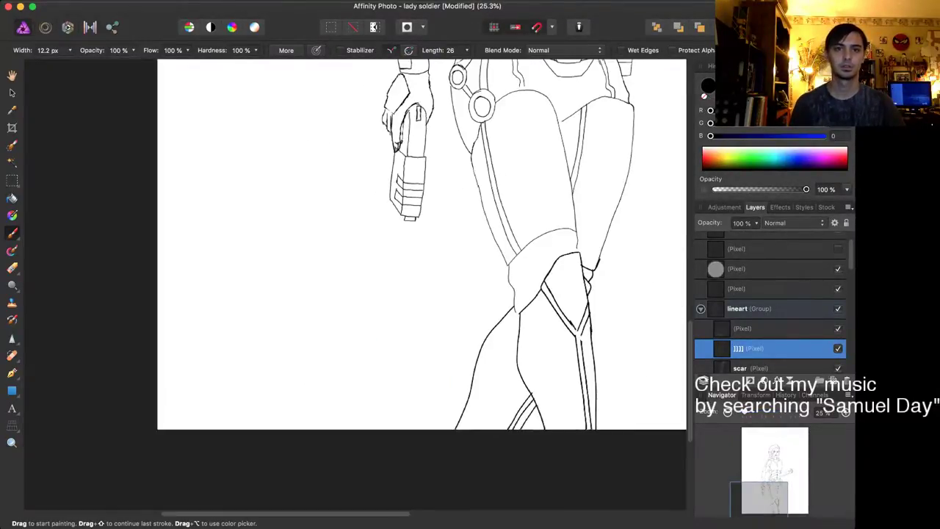
scroll(420, 102, up, 6)
scroll(355, 286, down, 3)
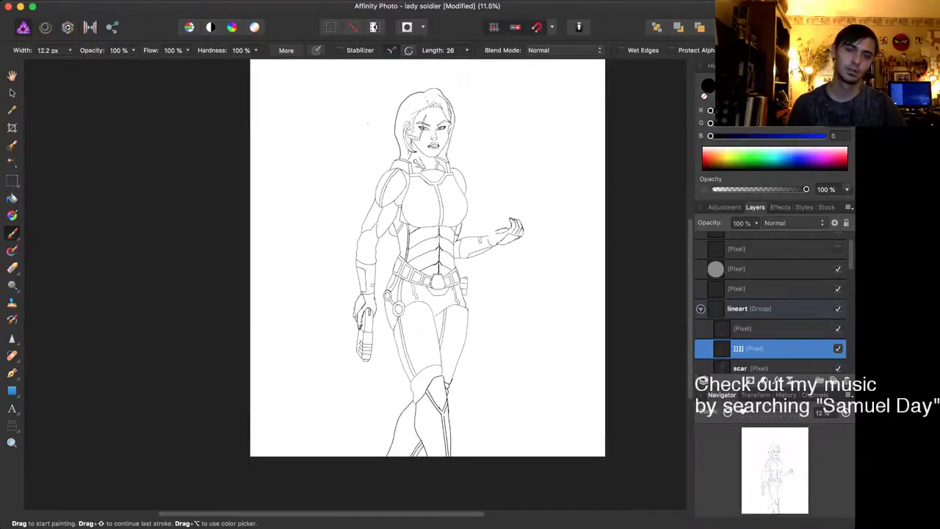
scroll(378, 329, up, 6)
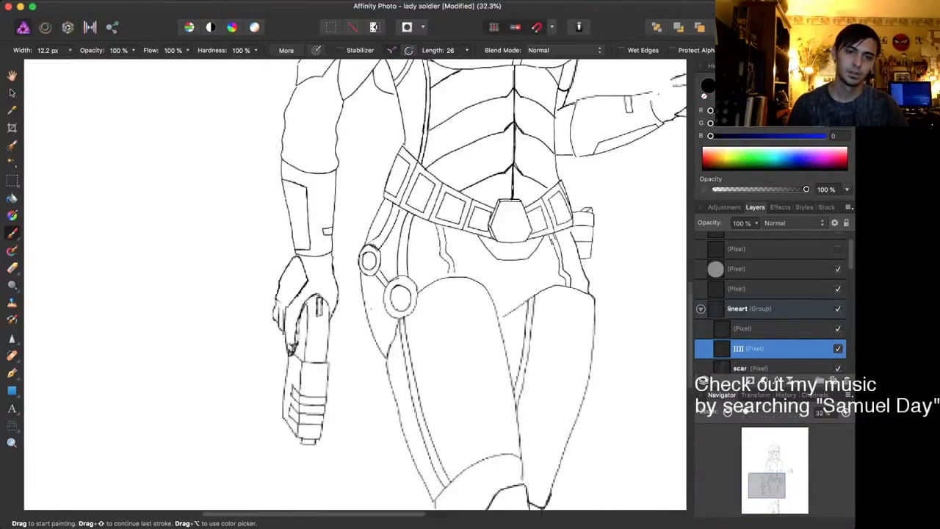
scroll(390, 257, up, 3)
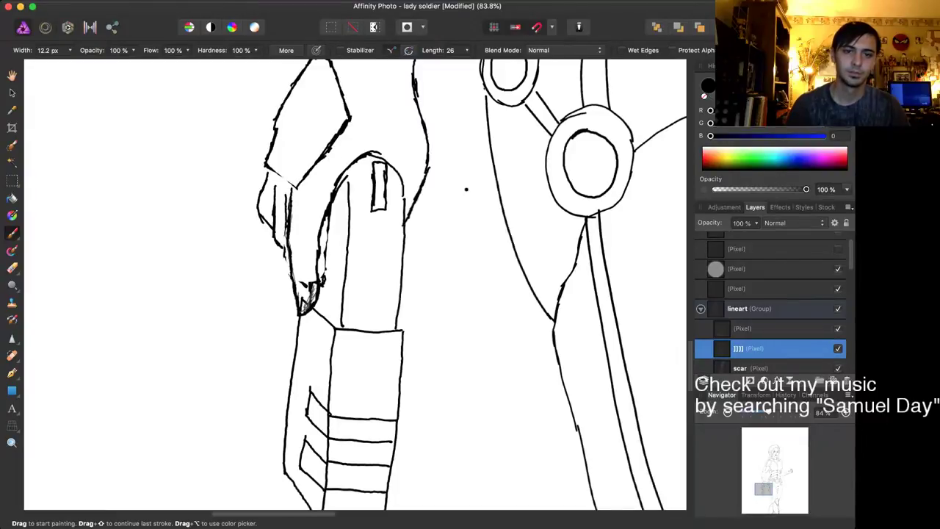
key(e)
scroll(306, 271, up, 2)
key(bracketleft)
key(bracketleft)
key(bracketleft)
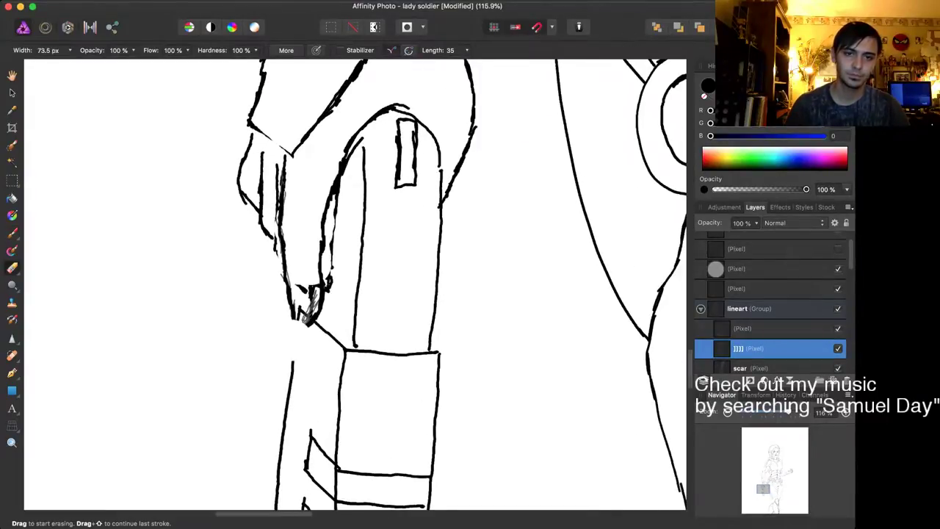
key(bracketleft)
key(bracketleft)
key(bracketleft)
key(bracketleft)
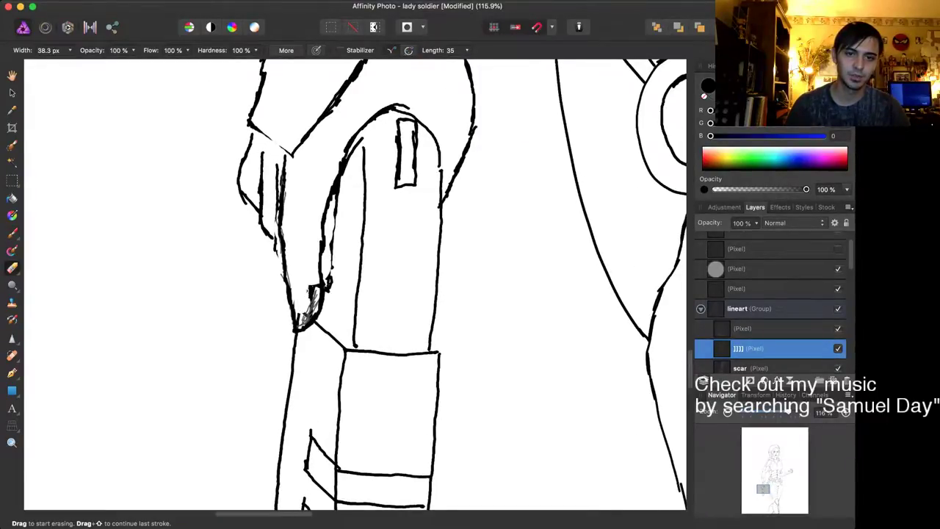
mouse_move(302, 321)
mouse_down()
mouse_move(311, 290)
mouse_move(338, 277)
mouse_move(336, 285)
mouse_move(337, 180)
mouse_move(363, 159)
mouse_up()
key(super+z)
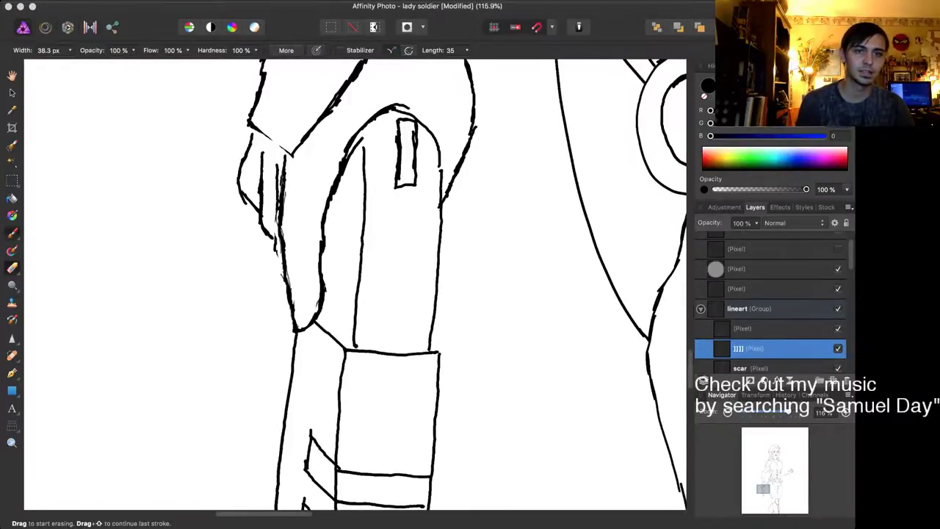
Step: Draw a short curved outline between the finger and the gun grip with the 12.2 px brush
key(b)
mouse_move(326, 214)
mouse_down()
mouse_move(332, 238)
mouse_move(322, 263)
mouse_up()
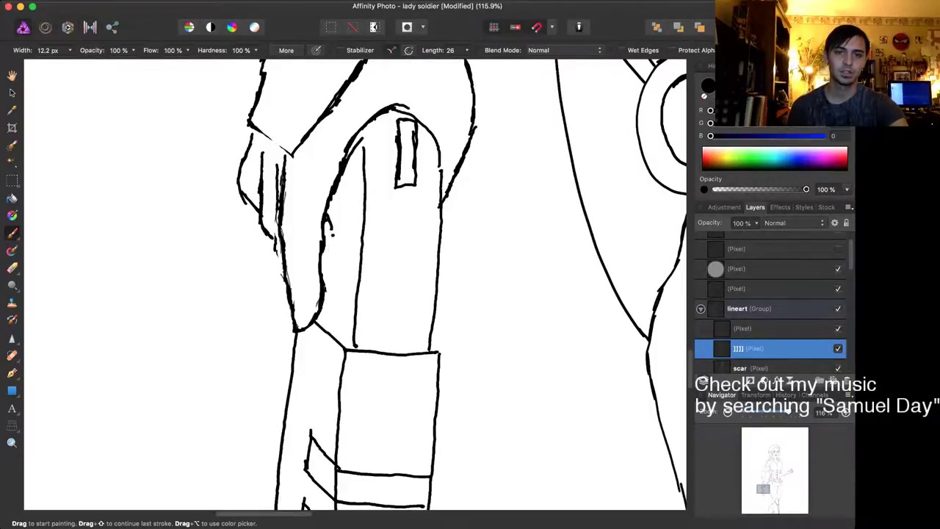
drag(332, 230, 328, 278)
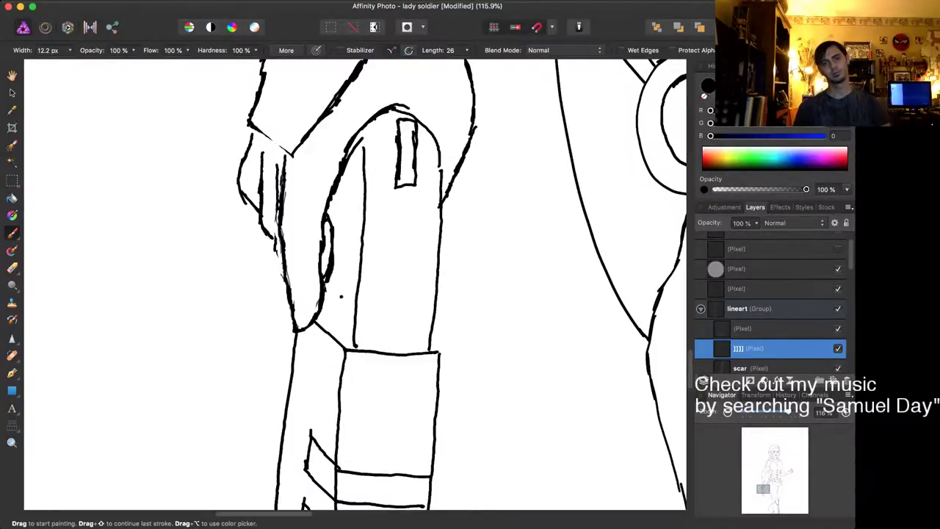
scroll(341, 298, down, 5)
scroll(342, 297, down, 3)
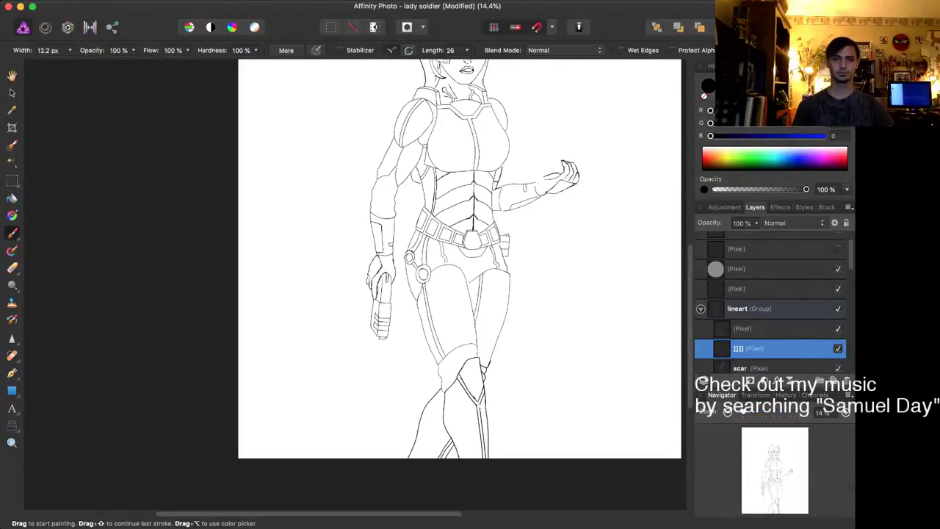
scroll(341, 297, down, 1)
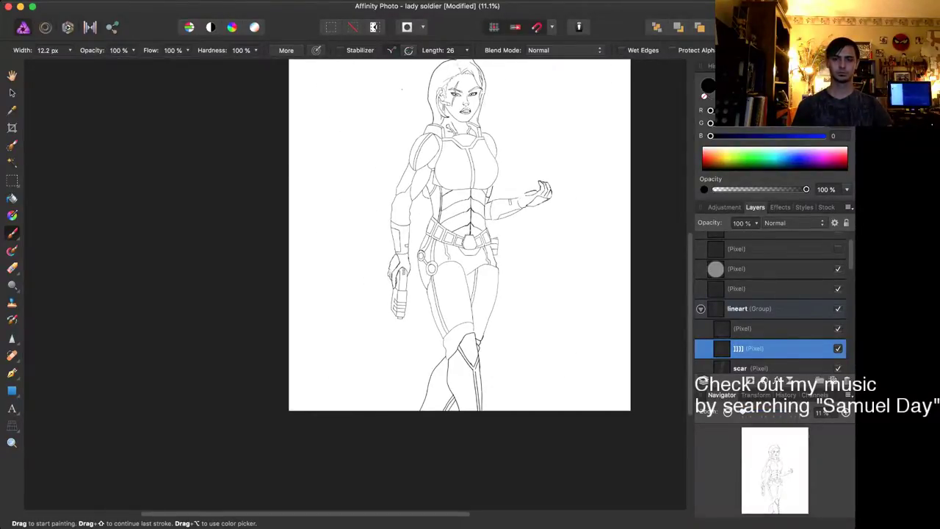
scroll(457, 250, up, 4)
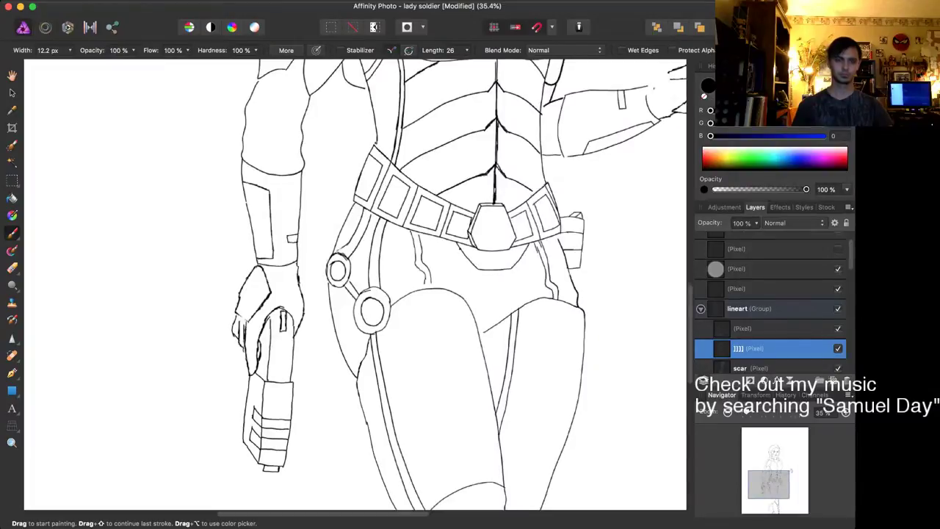
scroll(323, 269, left, 2)
scroll(323, 269, down, 1)
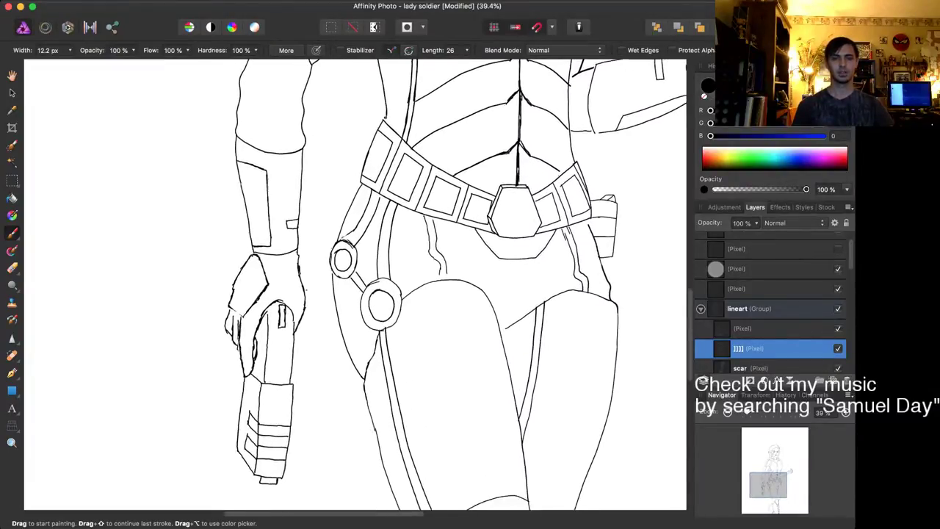
Step: Add a new empty pixel layer directly above the lineart group
scroll(472, 263, down, 4)
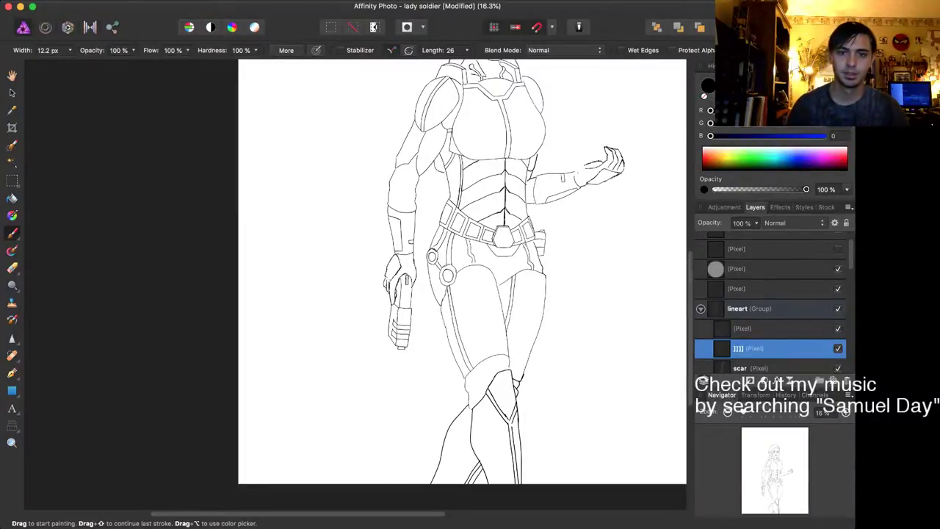
scroll(470, 266, up, 3)
scroll(399, 432, down, 3)
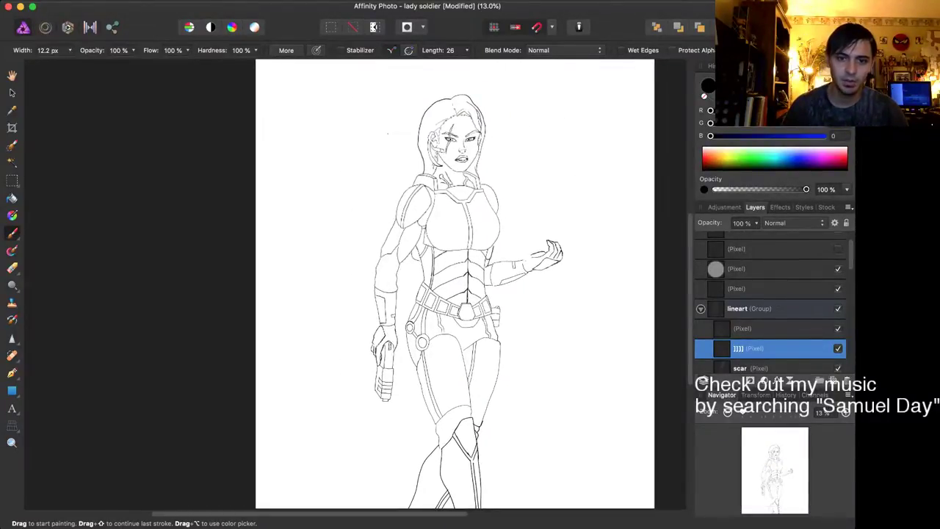
scroll(382, 329, up, 5)
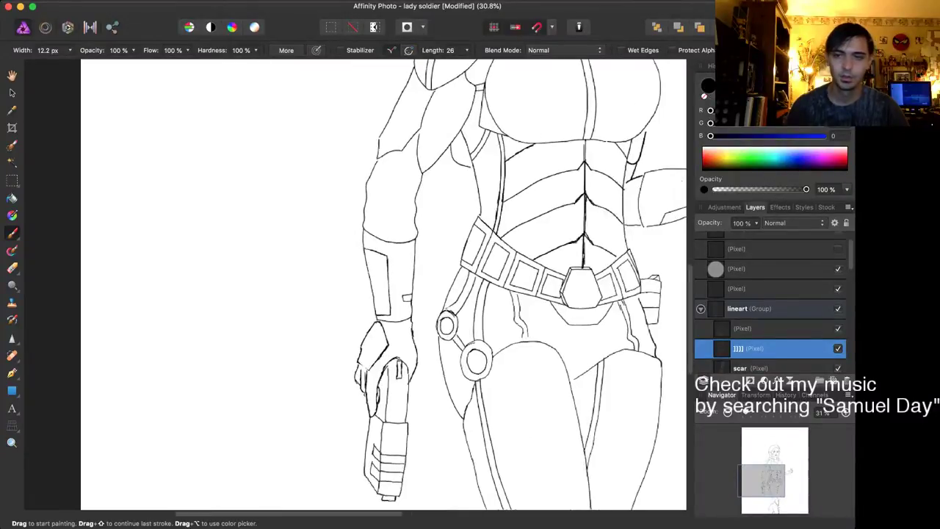
click(749, 309)
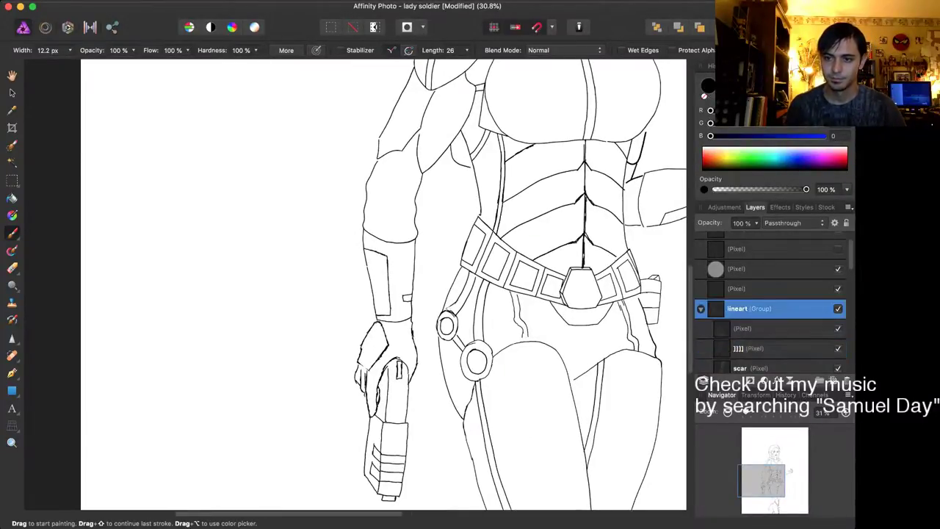
key(super+shift+n)
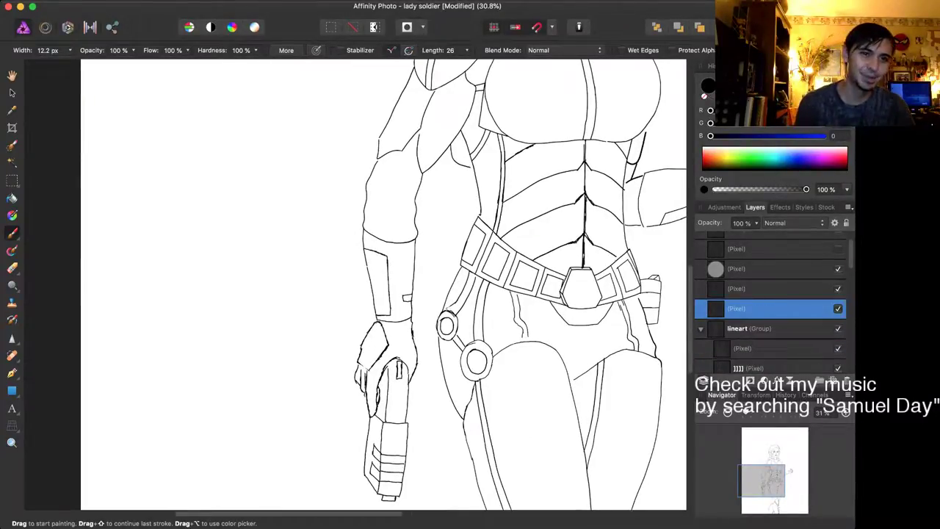
key(m)
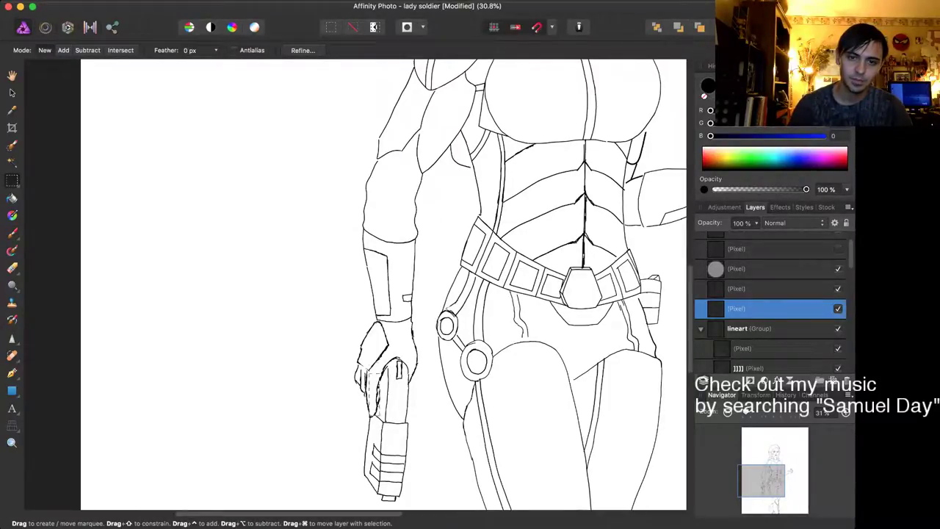
Step: Examine the whole figure's lineart, from the head and raised hand down to the legs and the gun hand
scroll(399, 331, up, 3)
scroll(391, 338, down, 5)
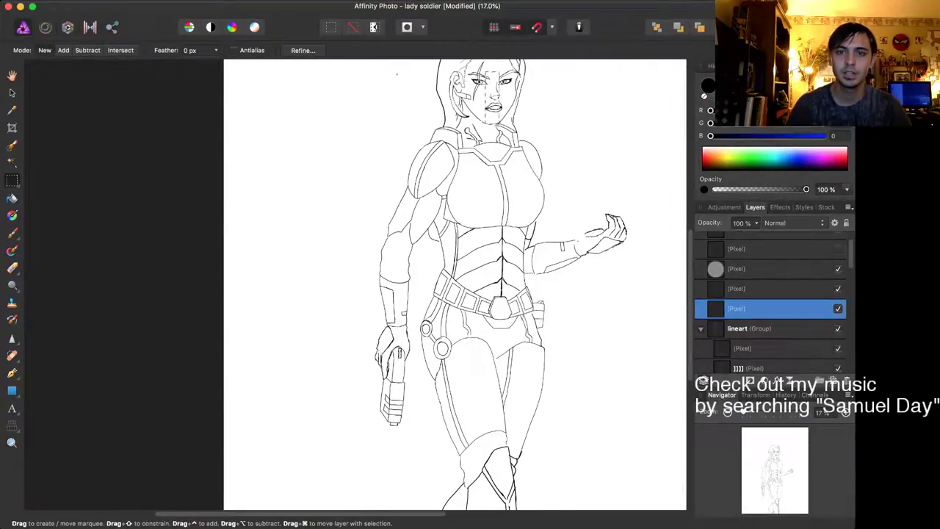
scroll(396, 73, up, 3)
scroll(397, 74, down, 4)
scroll(395, 73, up, 4)
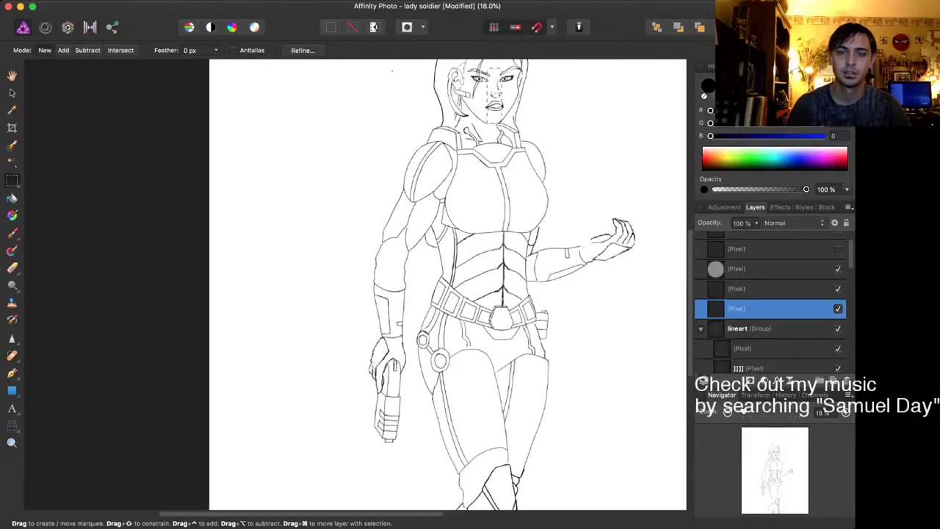
scroll(392, 72, down, 3)
scroll(392, 71, up, 1)
scroll(392, 71, down, 1)
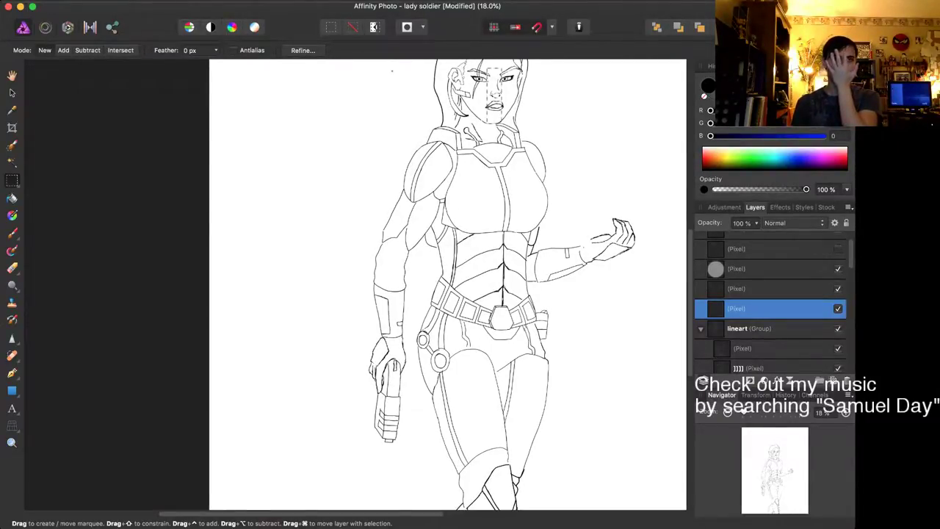
scroll(392, 71, up, 1)
scroll(391, 71, down, 1)
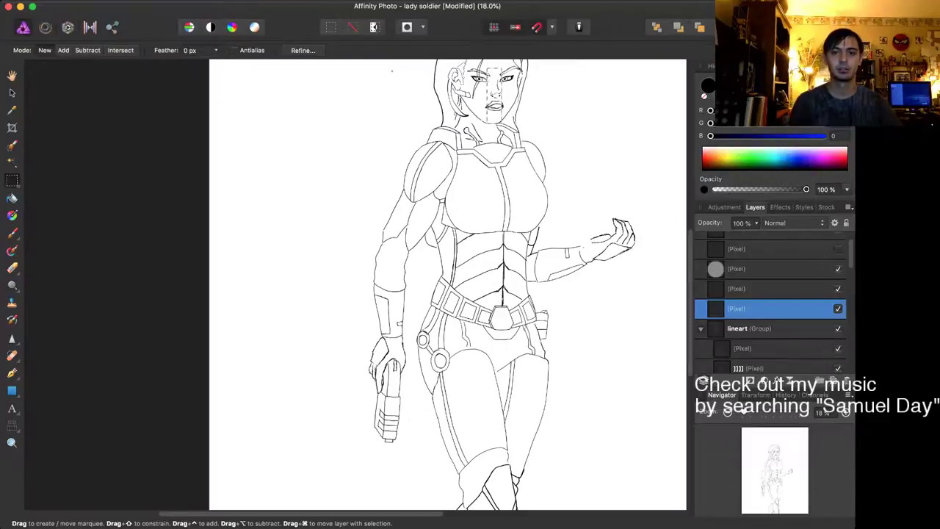
scroll(478, 117, down, 4)
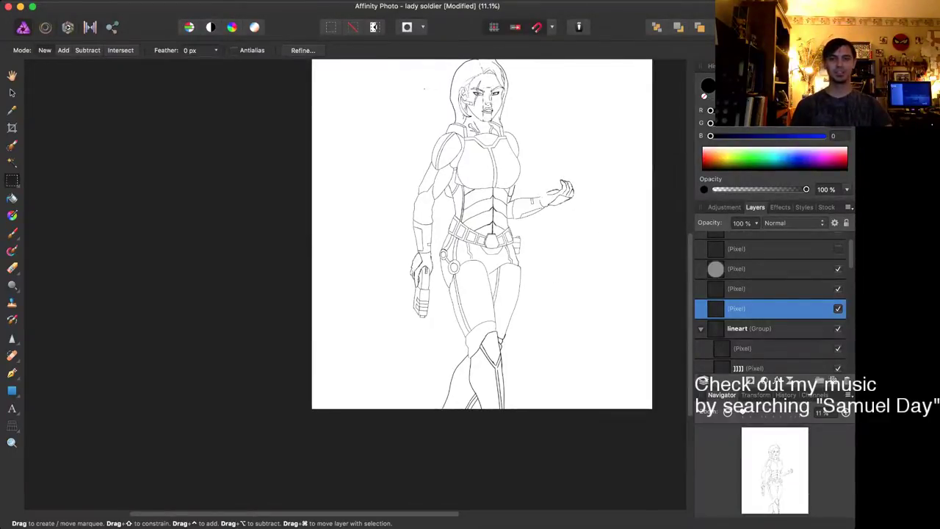
scroll(510, 309, up, 2)
scroll(427, 287, up, 3)
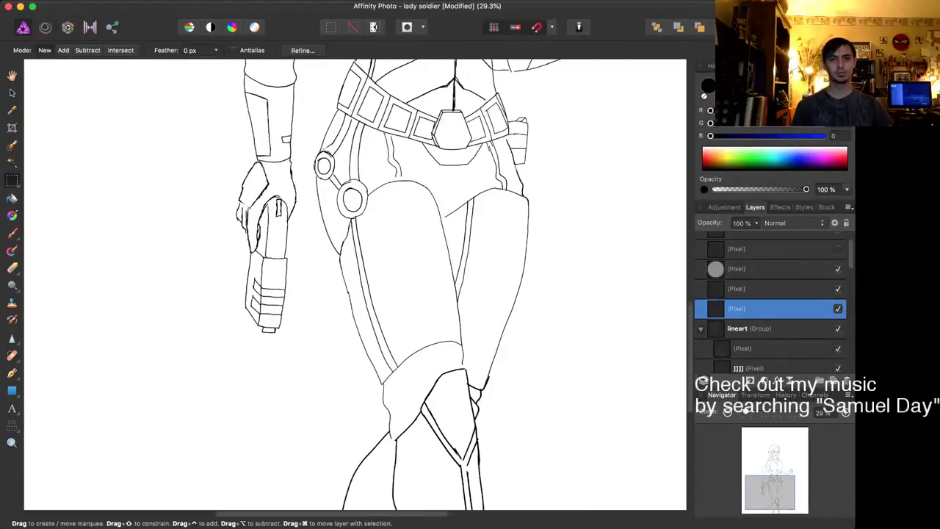
scroll(428, 287, up, 1)
scroll(374, 168, down, 3)
scroll(305, 129, up, 8)
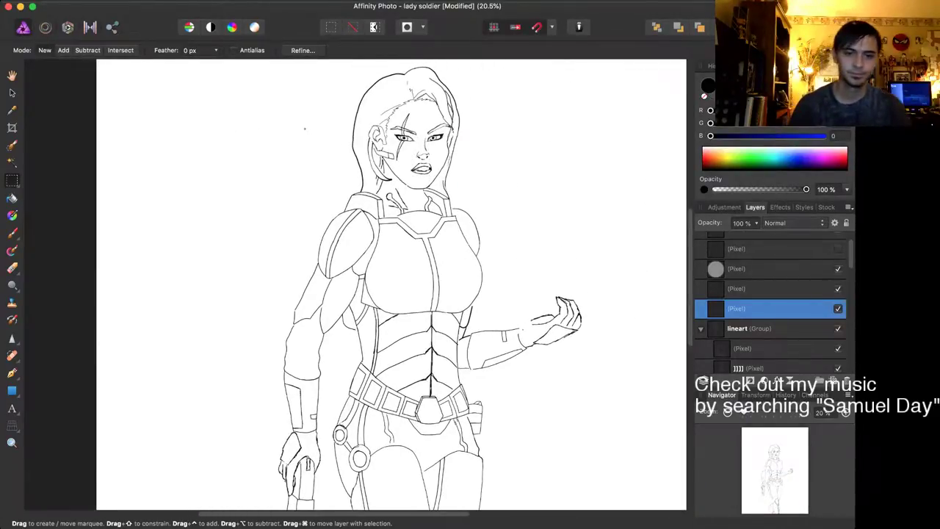
scroll(340, 316, down, 5)
scroll(367, 294, down, 5)
scroll(404, 247, up, 10)
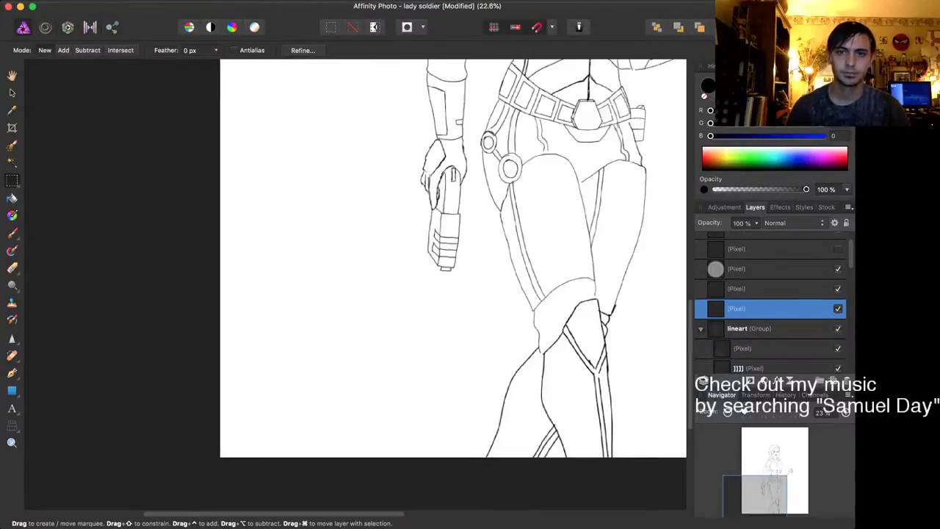
scroll(393, 284, up, 7)
scroll(393, 284, right, 2)
scroll(392, 285, down, 5)
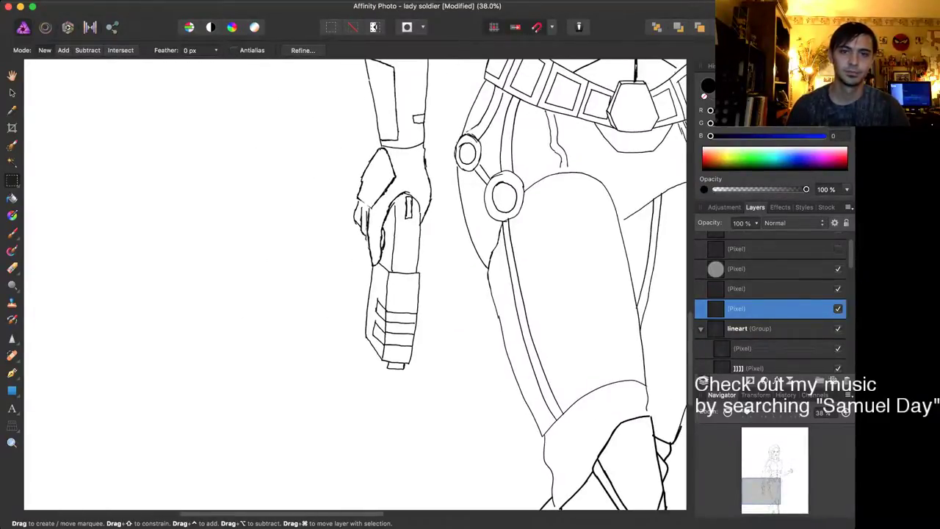
Step: Delete the empty pixel layer above the lineart group and switch to the eraser
scroll(393, 231, up, 4)
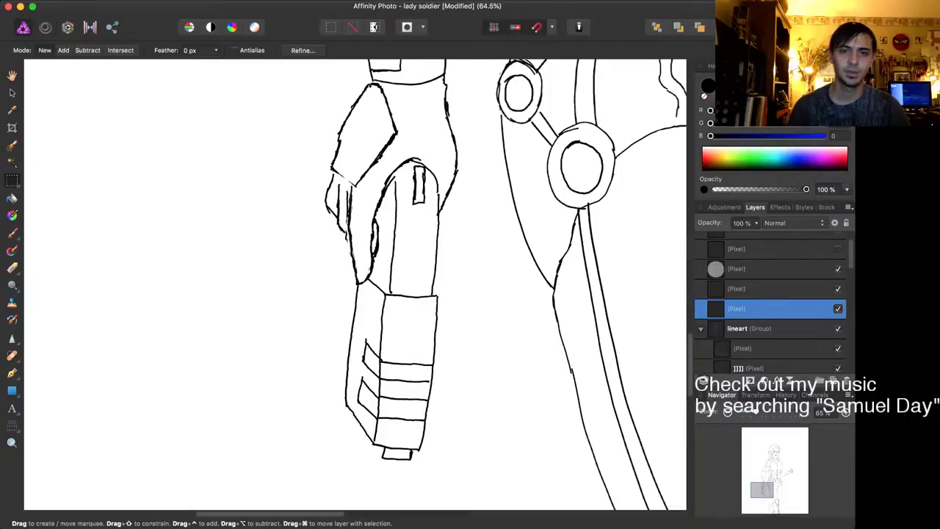
key(e)
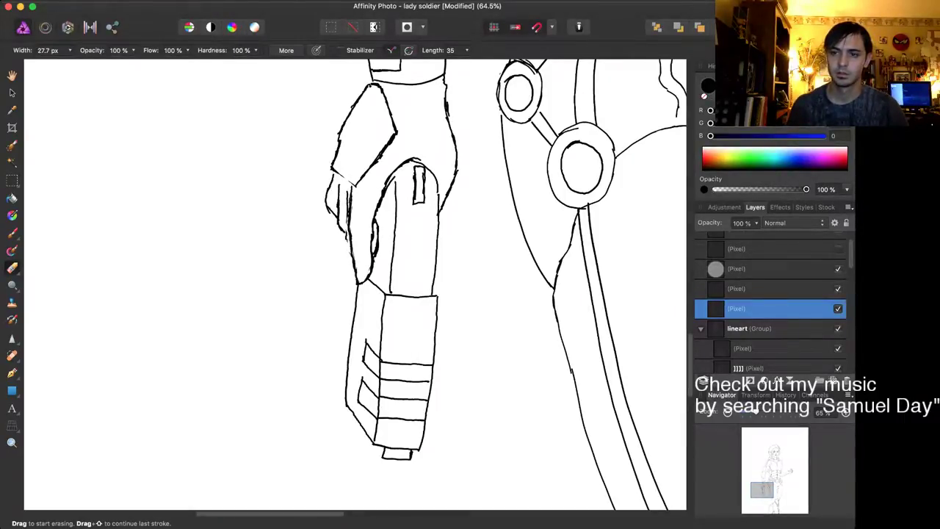
key(Delete)
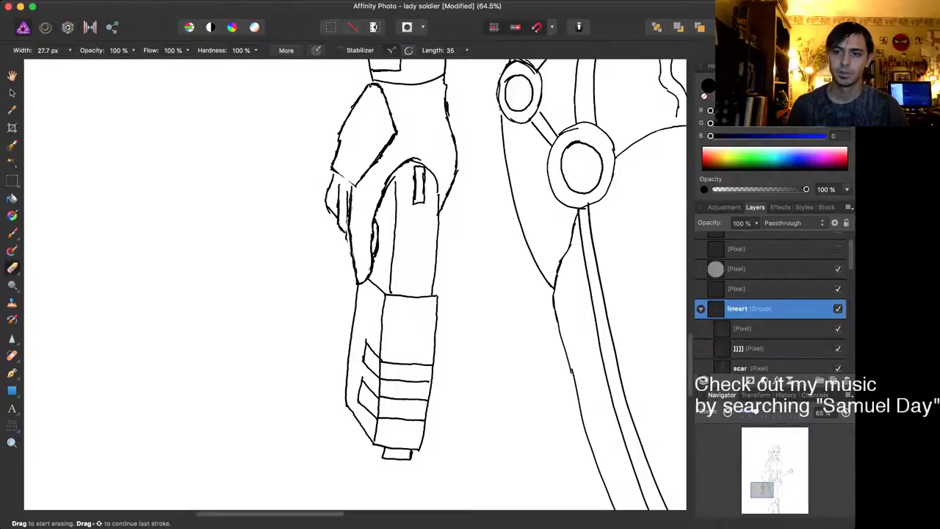
Step: Hide and reshow the ]]]] layer in the lineart group to check which lines it holds, and make it the active layer
click(763, 329)
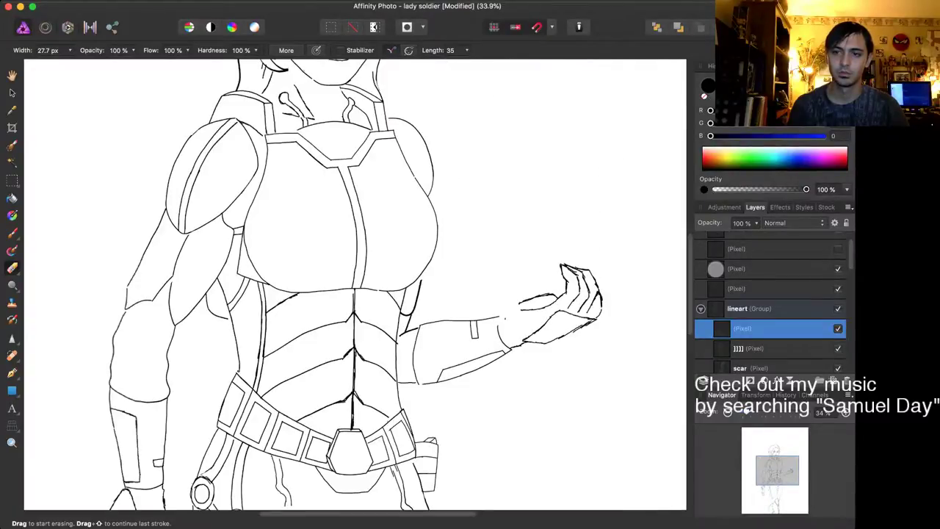
click(838, 349)
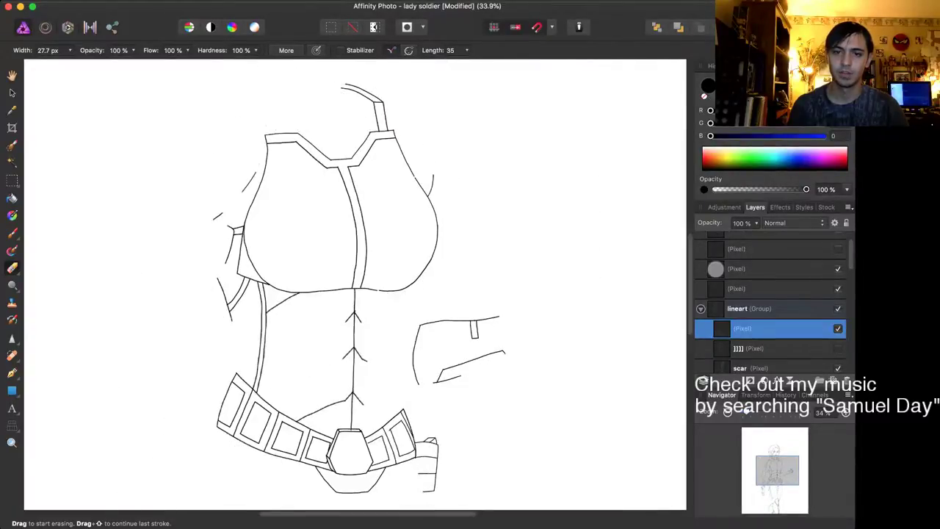
click(838, 349)
click(778, 349)
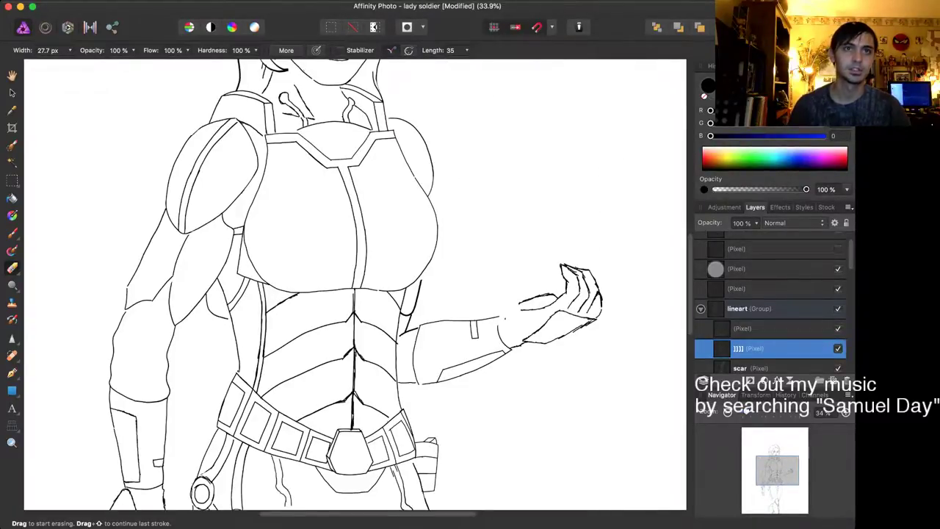
Step: On the ]]]] layer, erase the middle finger-separating line on the hand holding the gun, using a 17 px eraser
scroll(336, 258, down, 10)
scroll(335, 258, left, 7)
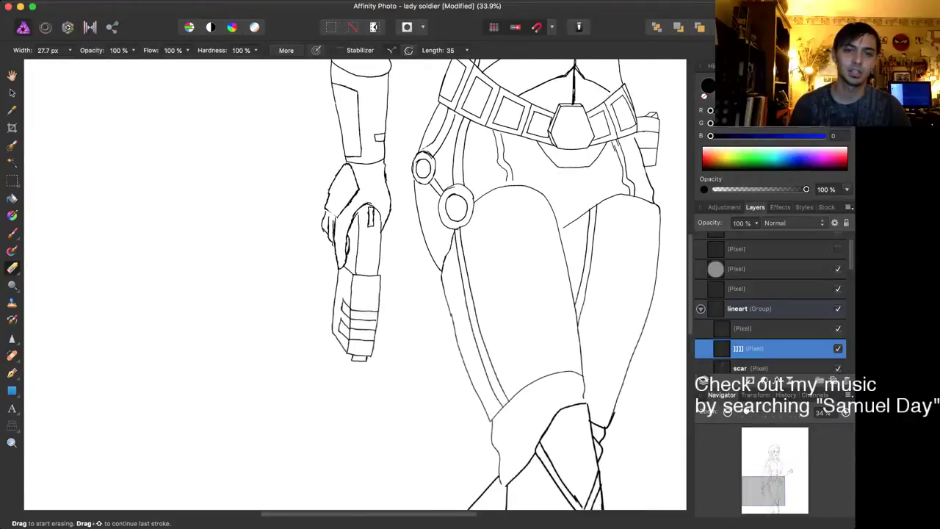
scroll(335, 258, up, 3)
key(Escape)
scroll(329, 224, up, 6)
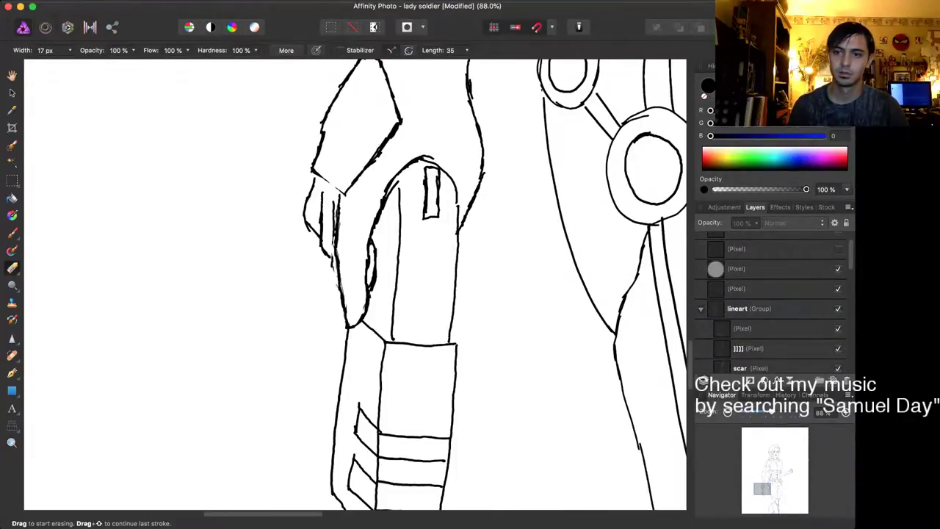
click(779, 329)
click(778, 349)
drag(334, 200, 332, 272)
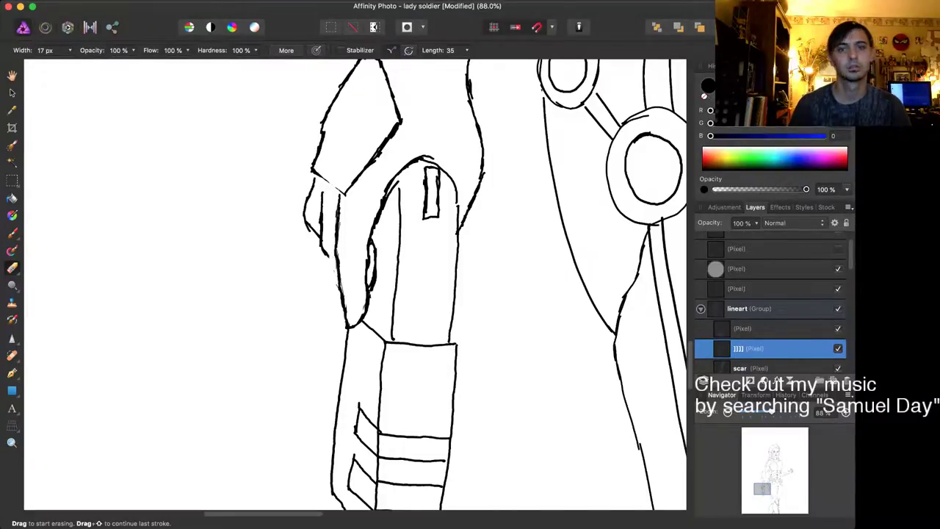
key(m)
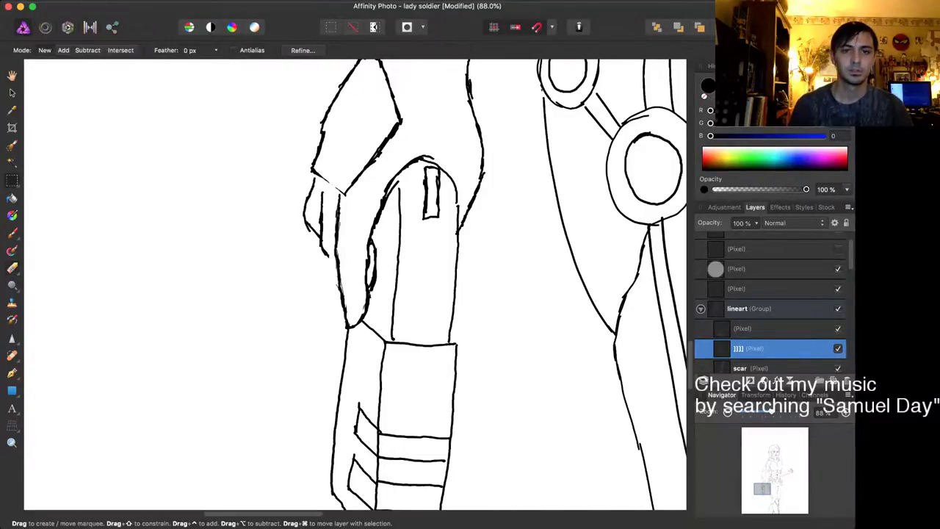
drag(328, 200, 331, 219)
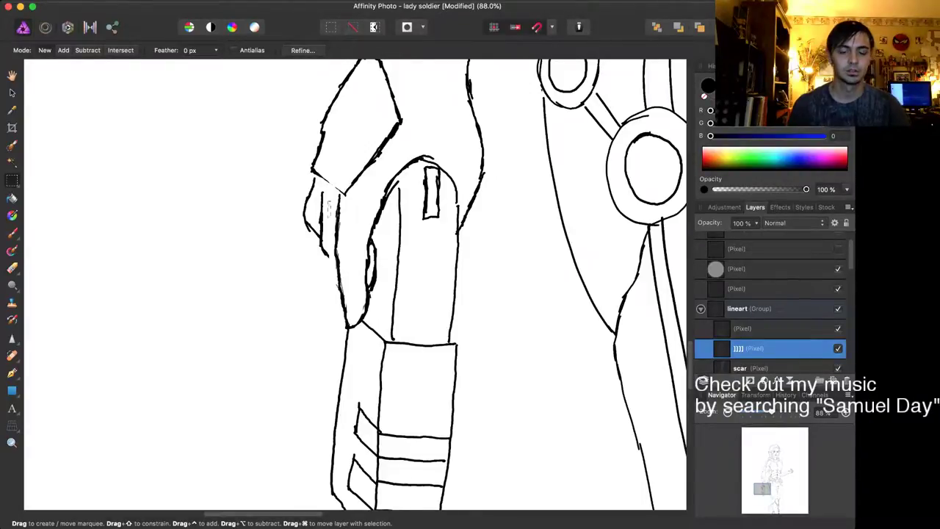
key(super+d)
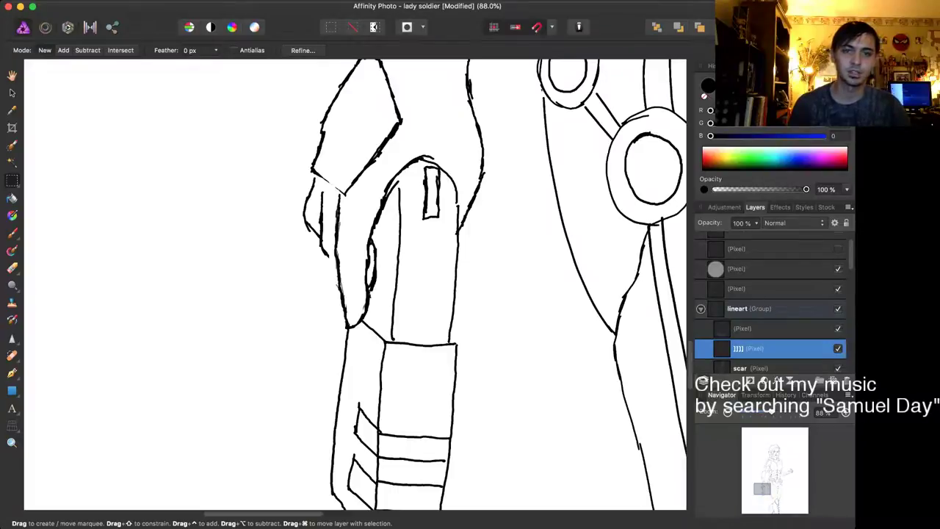
drag(330, 195, 332, 213)
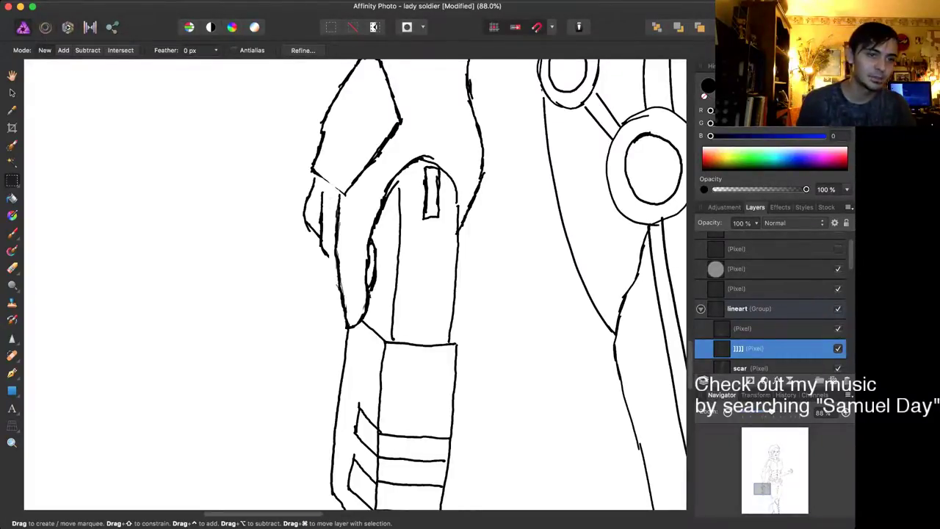
Step: Redraw the erased line between the fingers of the gun hand down to the fingertip with a 12.2 px brush
key(b)
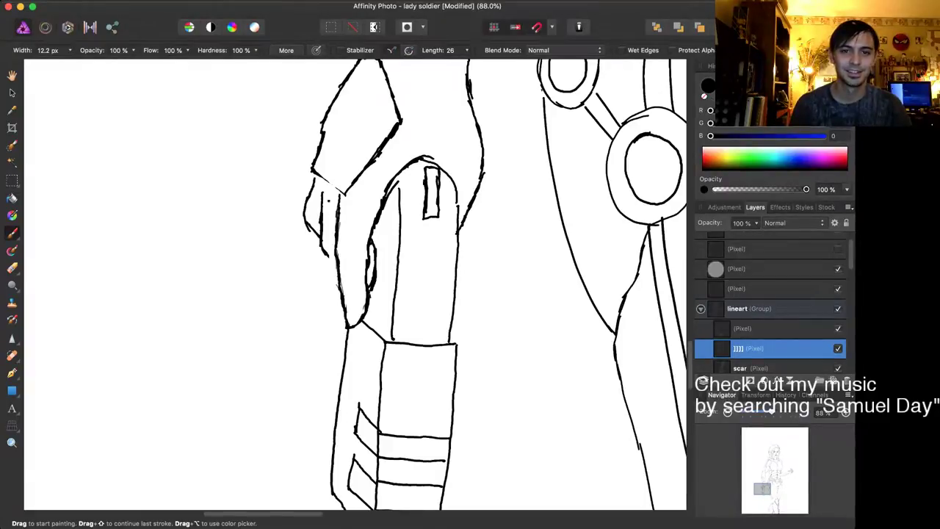
mouse_move(330, 199)
mouse_down()
mouse_move(327, 251)
mouse_move(336, 272)
mouse_up()
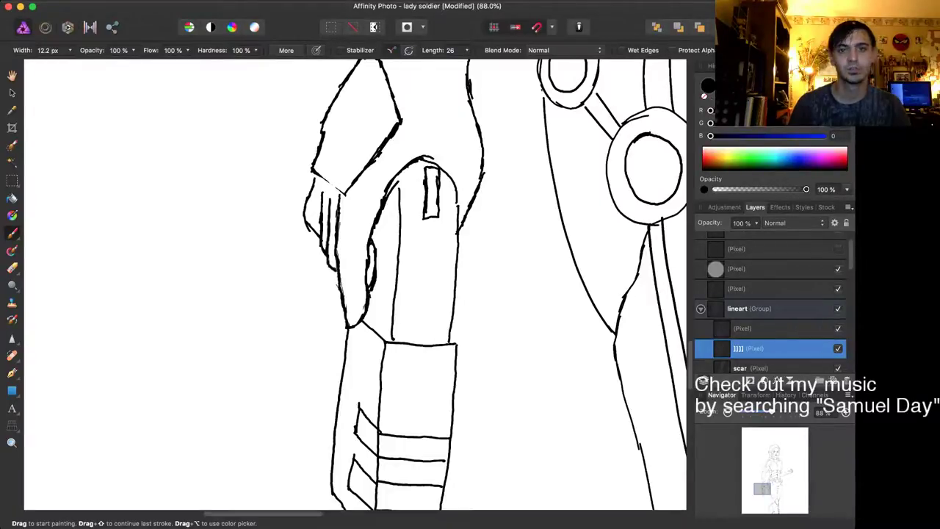
drag(327, 229, 328, 263)
Step: Erase the outermost finger's outline on the gun hand with a 45.3 px eraser and redraw it with the 12.2 px brush
scroll(356, 310, down, 8)
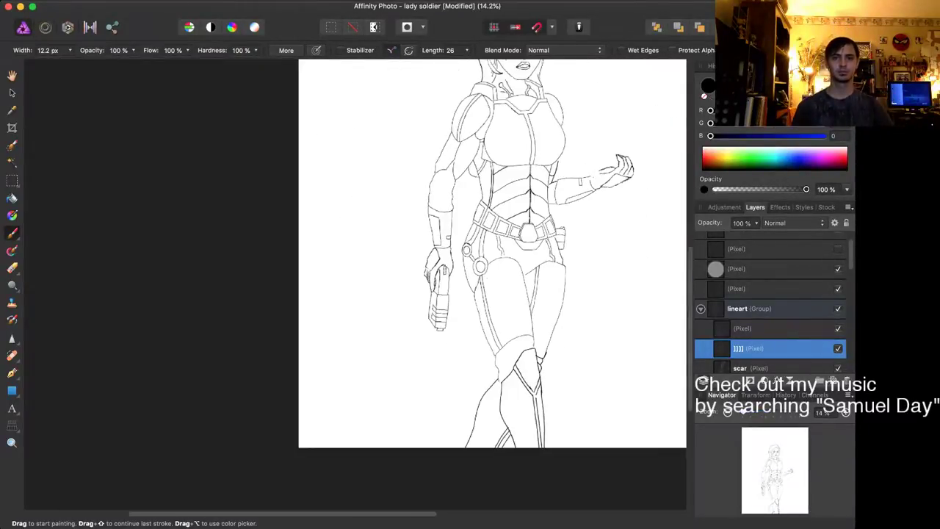
scroll(561, 245, up, 8)
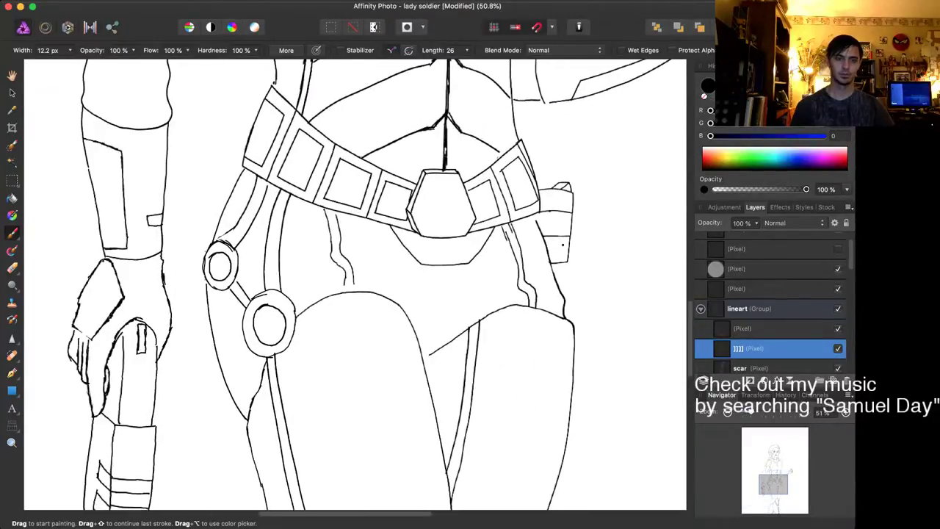
scroll(474, 253, up, 2)
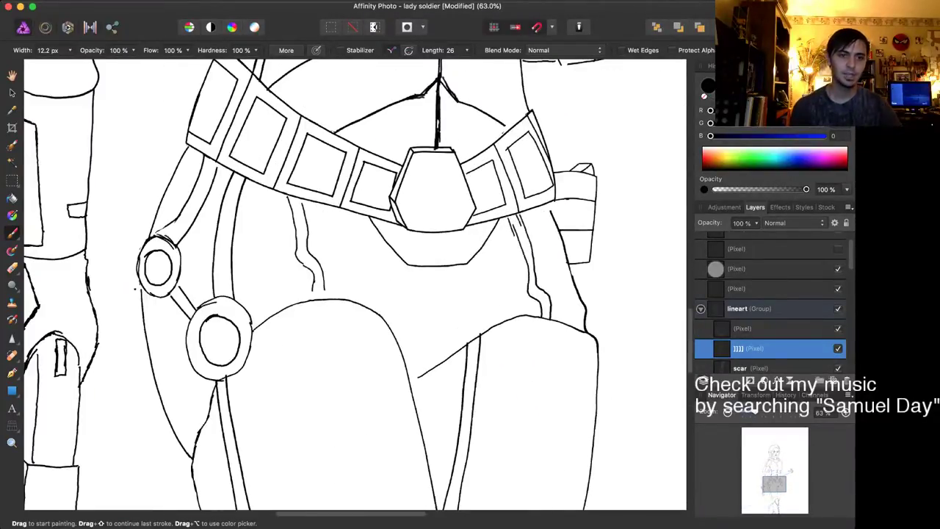
scroll(475, 259, left, 8)
scroll(475, 259, down, 3)
scroll(274, 208, up, 1)
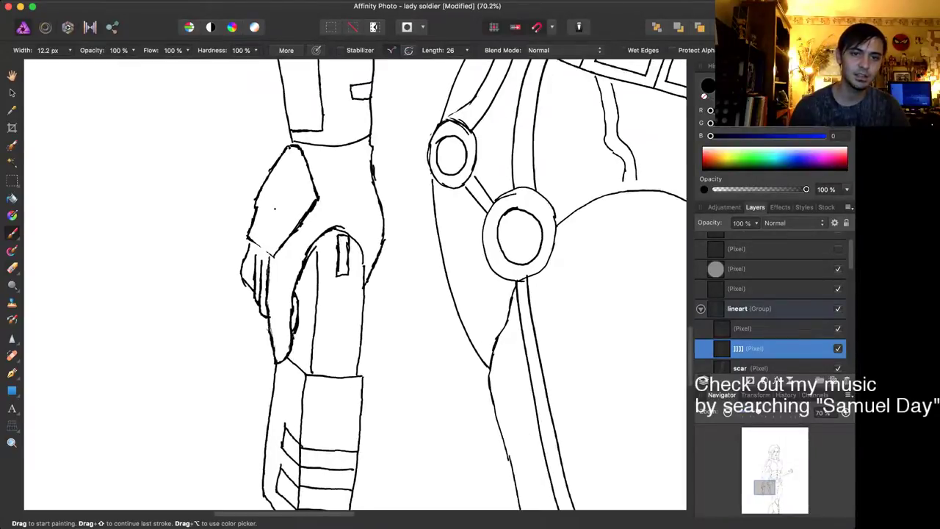
key(e)
key(bracketright)
mouse_move(238, 273)
mouse_down()
mouse_move(240, 264)
mouse_move(246, 284)
mouse_up()
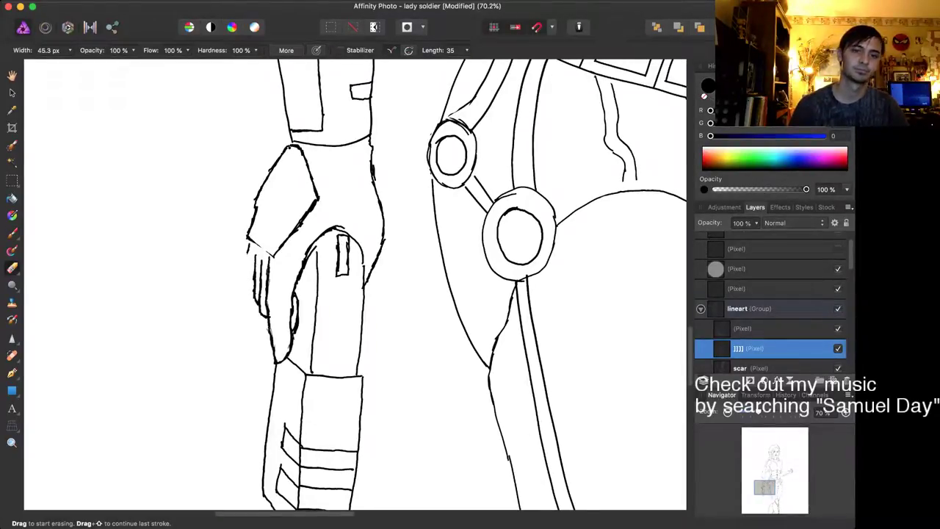
key(b)
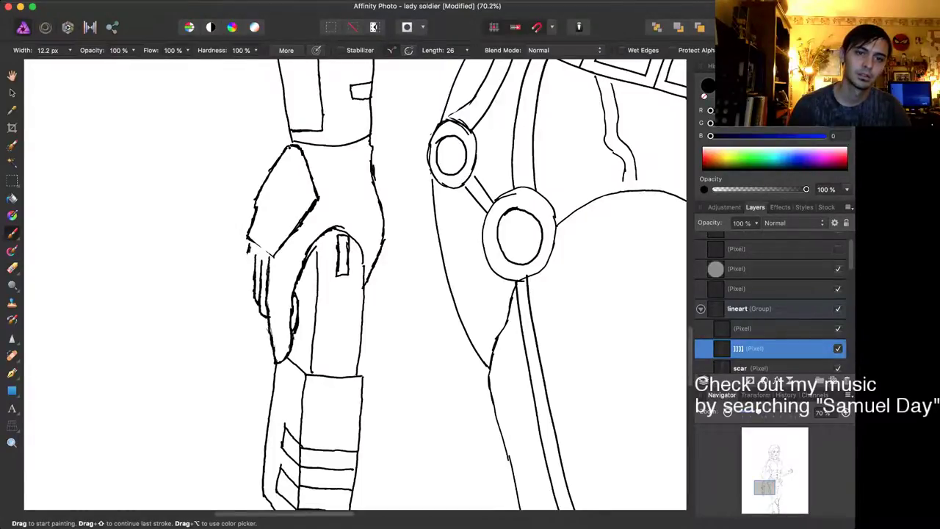
drag(249, 252, 253, 284)
Step: Lasso the long index finger of the gun hand, rotate it slightly clockwise and shift it slightly outward, away from the gun
scroll(327, 323, down, 10)
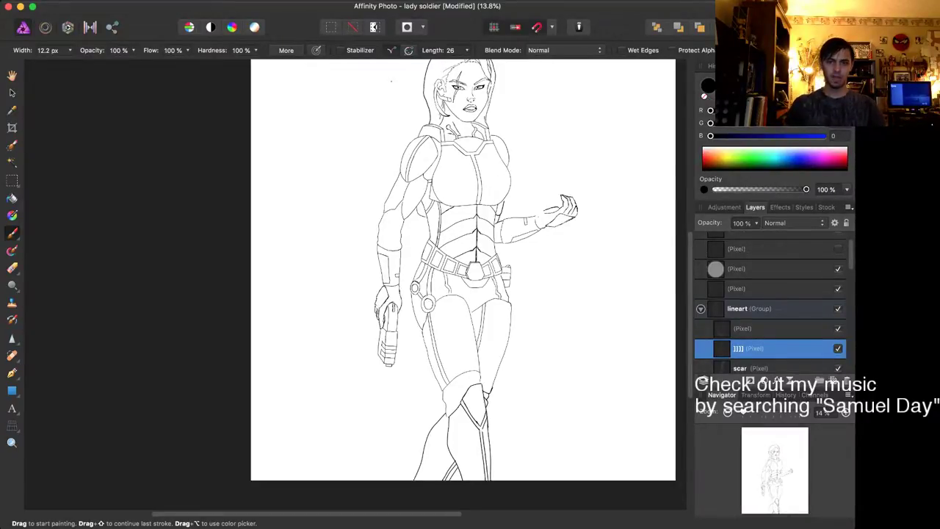
scroll(627, 277, down, 3)
scroll(627, 277, up, 6)
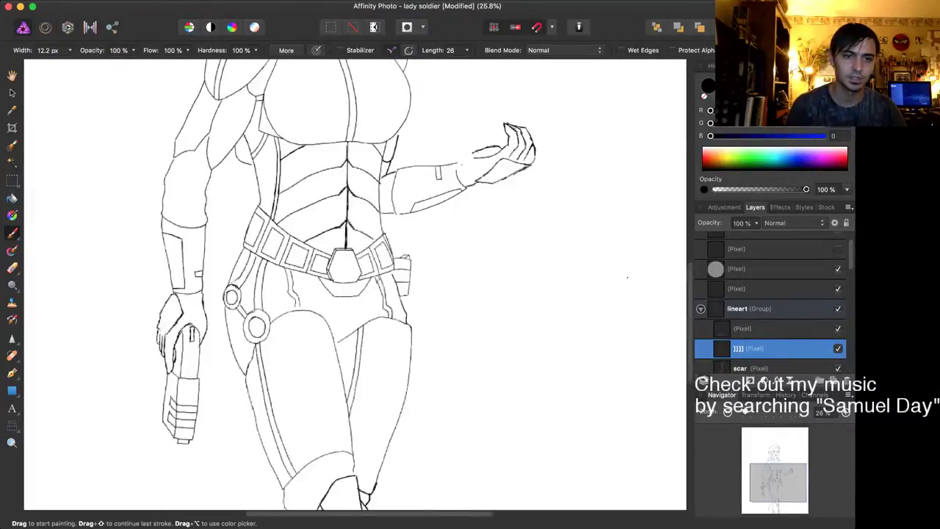
scroll(626, 277, left, 5)
scroll(627, 277, down, 2)
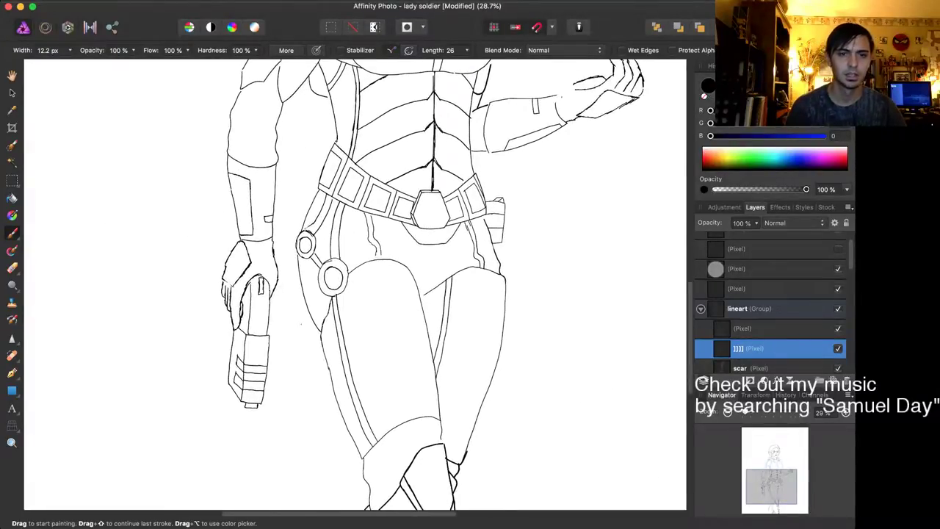
scroll(298, 304, up, 3)
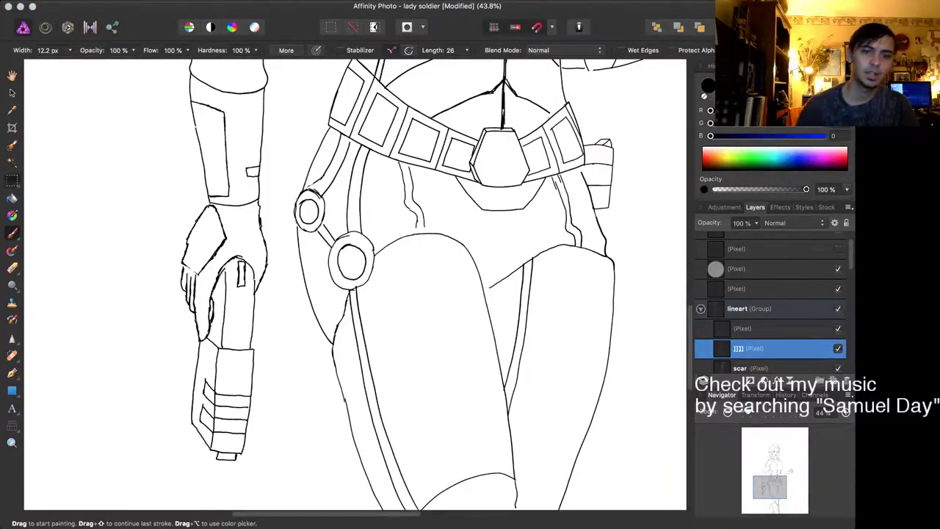
key(l)
scroll(195, 296, up, 5)
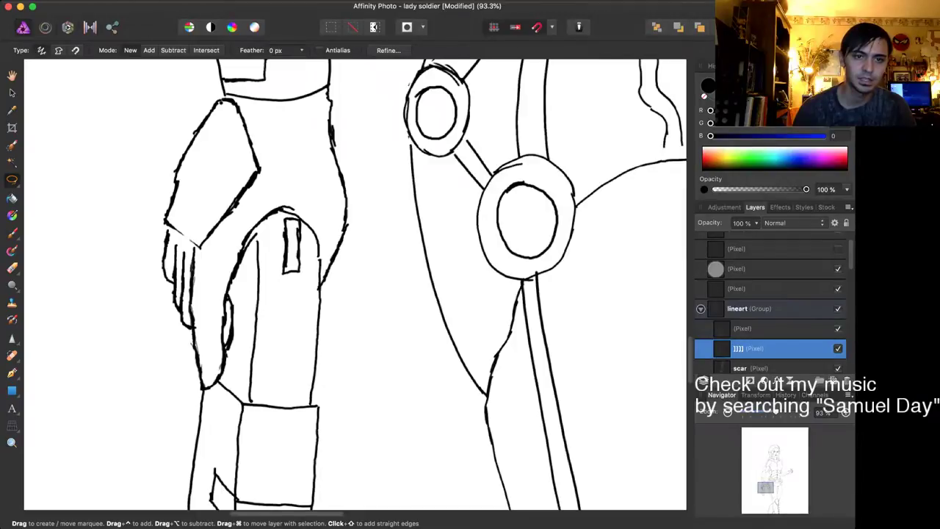
mouse_move(189, 245)
mouse_down()
mouse_move(231, 255)
mouse_move(245, 270)
mouse_move(224, 316)
mouse_up()
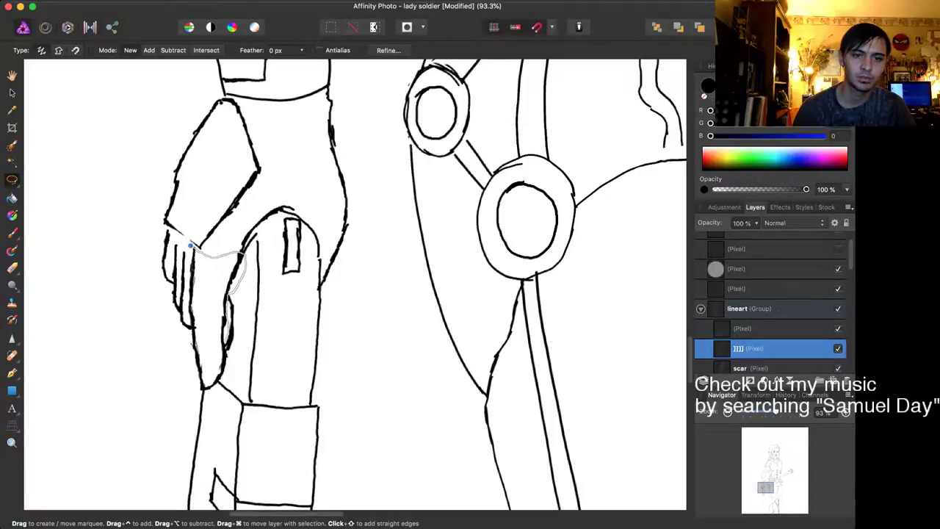
mouse_move(229, 357)
mouse_down()
mouse_move(234, 370)
mouse_move(202, 391)
mouse_move(185, 359)
mouse_move(192, 244)
mouse_up()
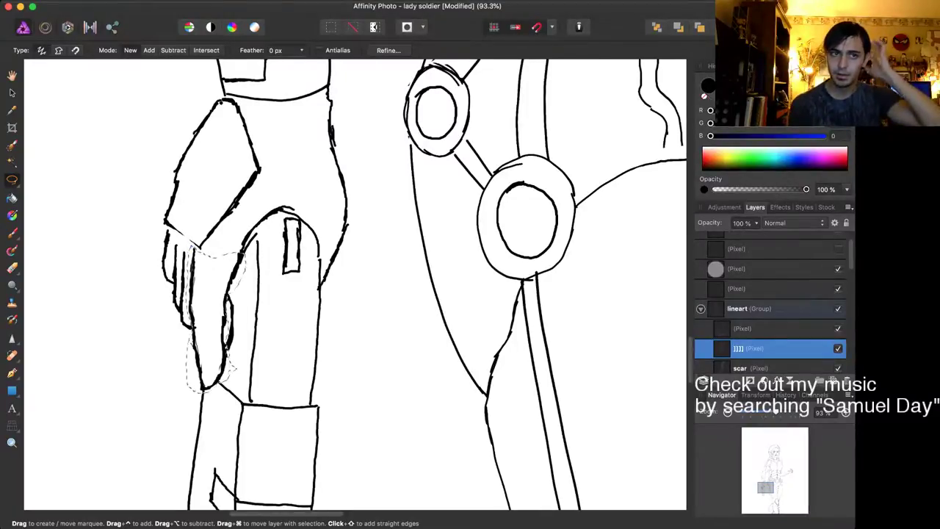
key(v)
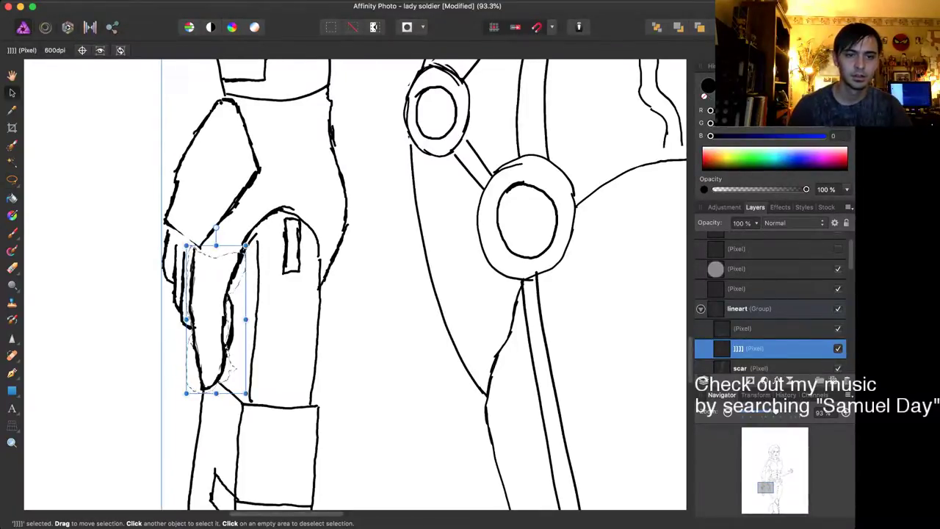
drag(215, 227, 223, 227)
drag(213, 318, 208, 316)
Step: Nudge the selected index finger a few steps back toward the gun and deselect it
scroll(294, 353, down, 8)
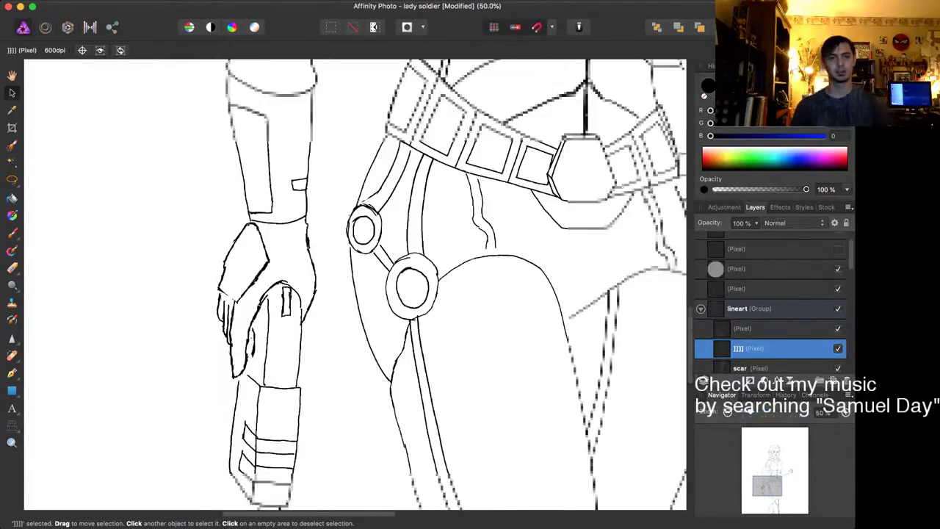
scroll(367, 353, down, 3)
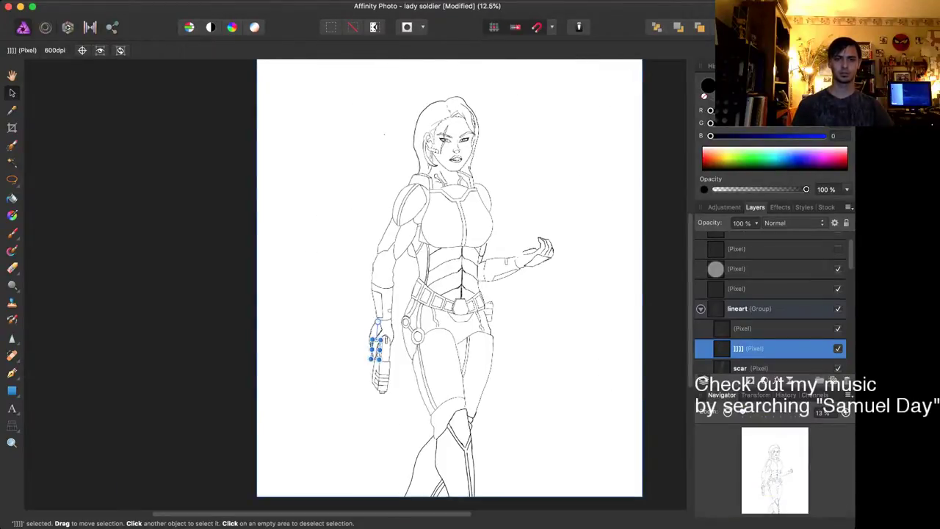
scroll(445, 356, up, 6)
scroll(385, 270, left, 5)
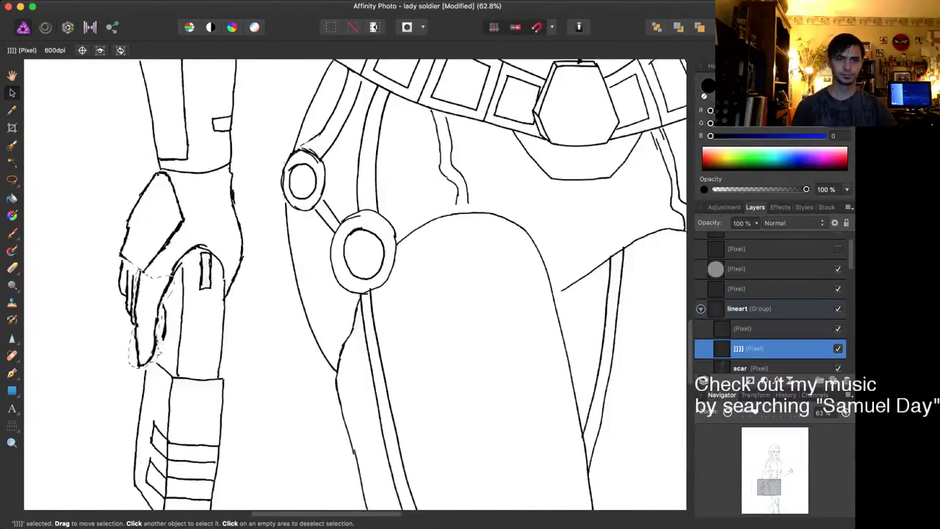
scroll(385, 269, up, 4)
scroll(386, 270, left, 2)
scroll(422, 288, left, 1)
scroll(421, 288, down, 1)
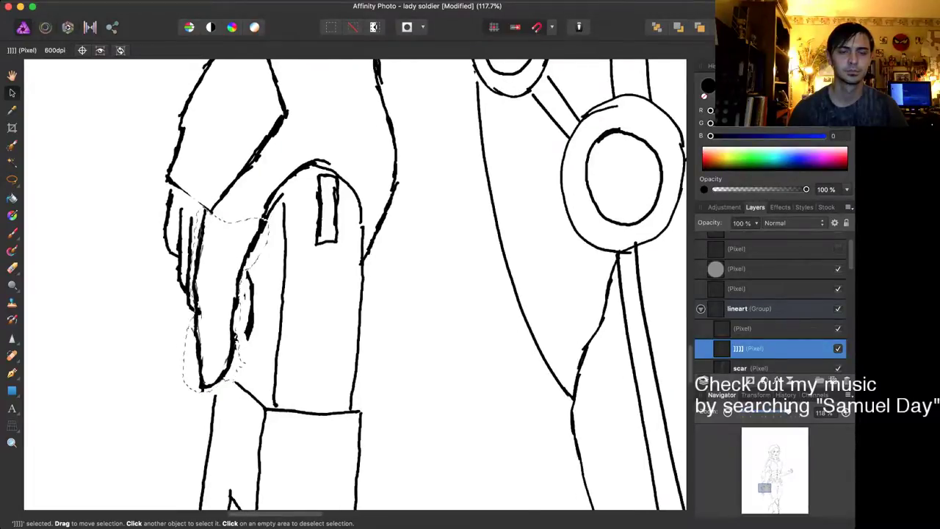
scroll(354, 241, down, 3)
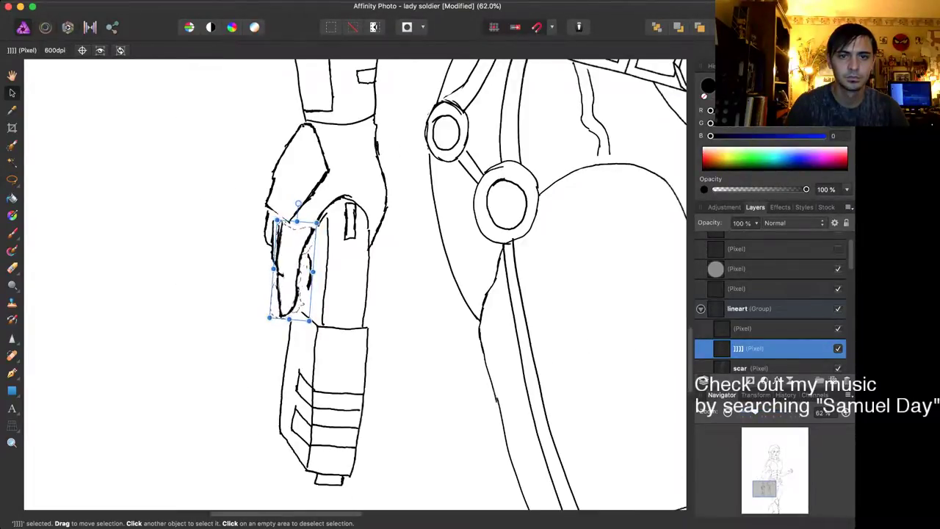
key(Right)
key(Right)
key(Right)
key(Up)
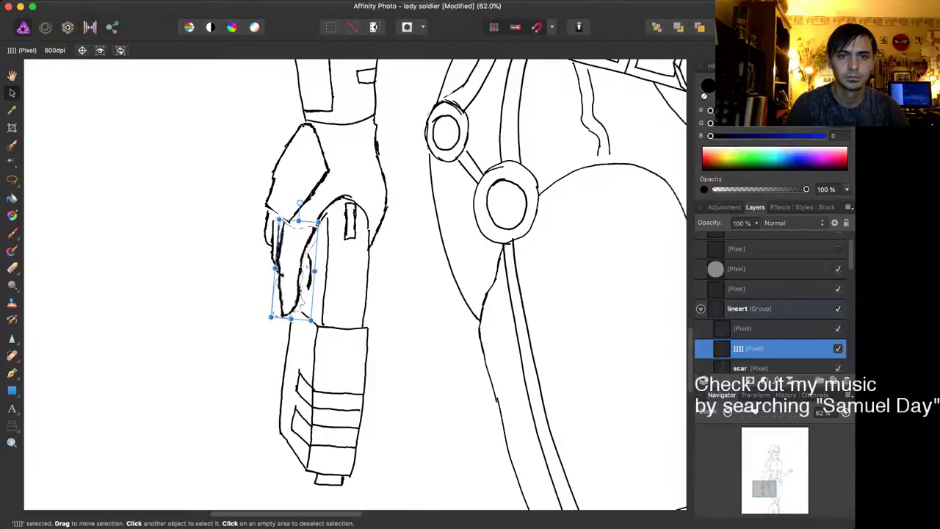
key(Down)
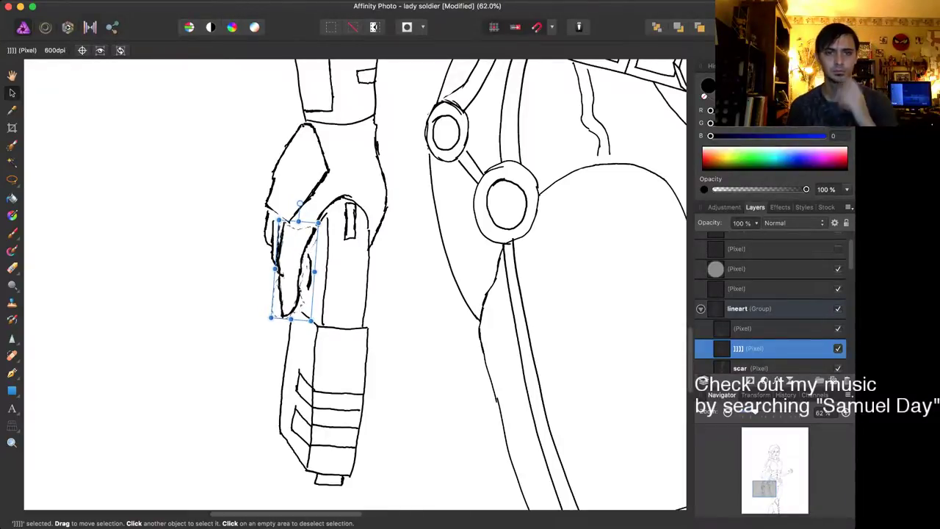
key(super+d)
Step: Erase the tip of the rotated index finger on the gun hand with the 45.3 px eraser
scroll(500, 284, down, 10)
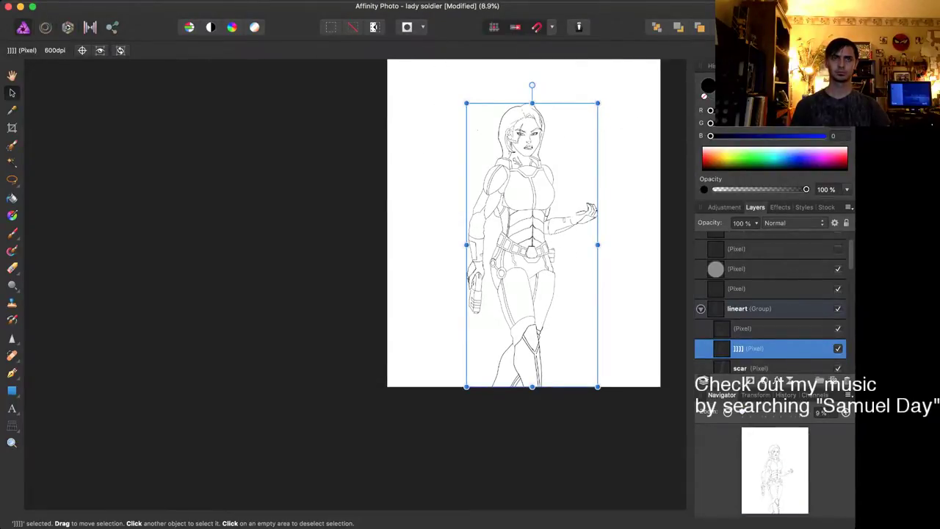
scroll(523, 306, up, 8)
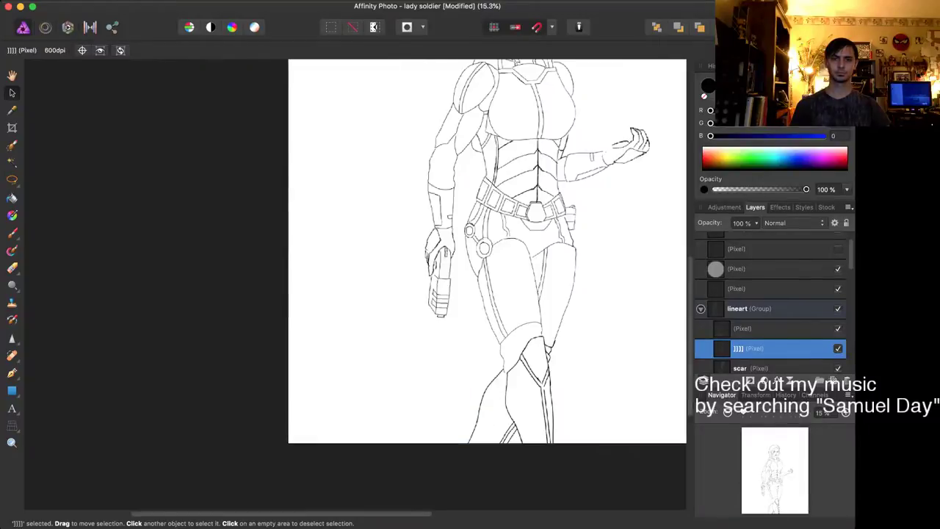
scroll(356, 284, up, 3)
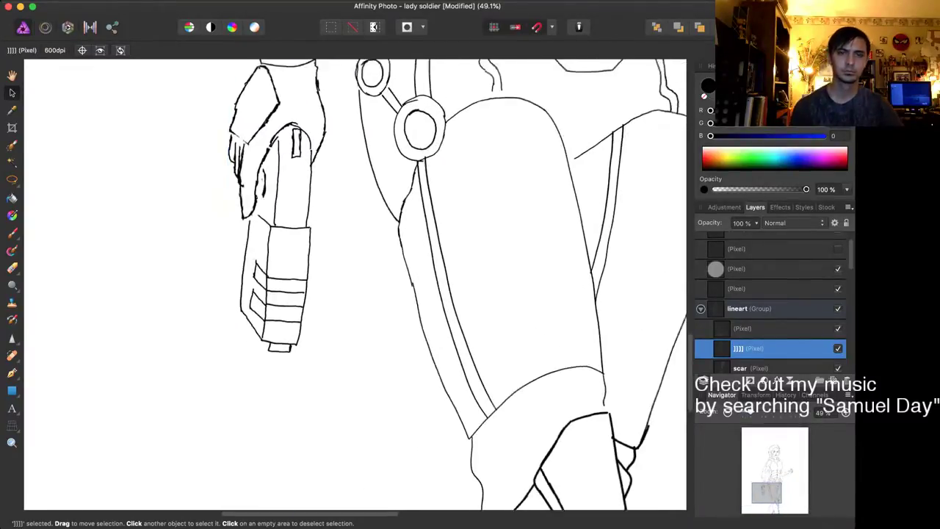
scroll(290, 161, up, 2)
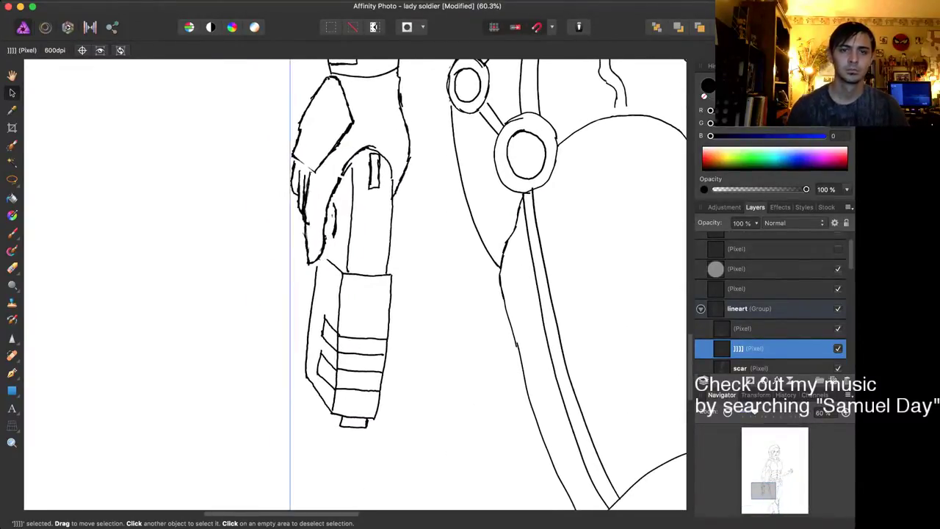
key(e)
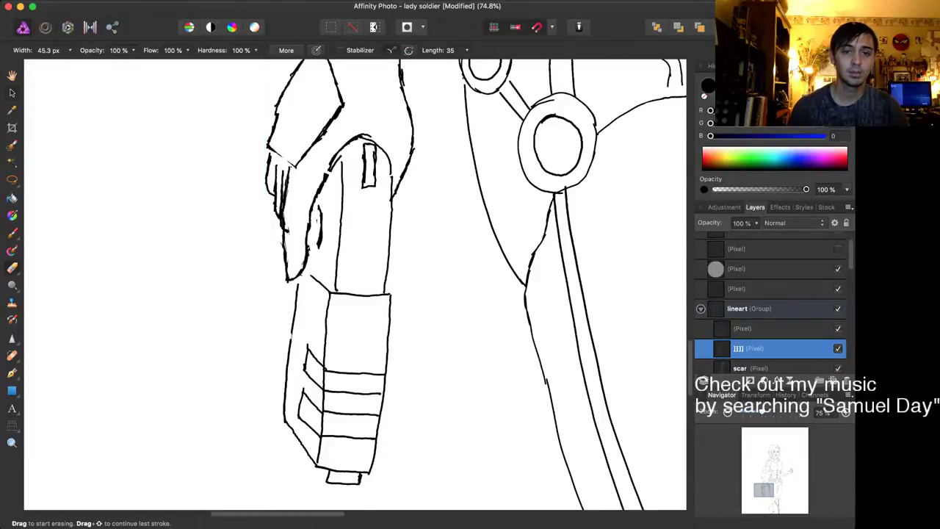
mouse_move(285, 280)
mouse_down()
mouse_move(302, 273)
mouse_move(307, 227)
mouse_move(305, 240)
mouse_up()
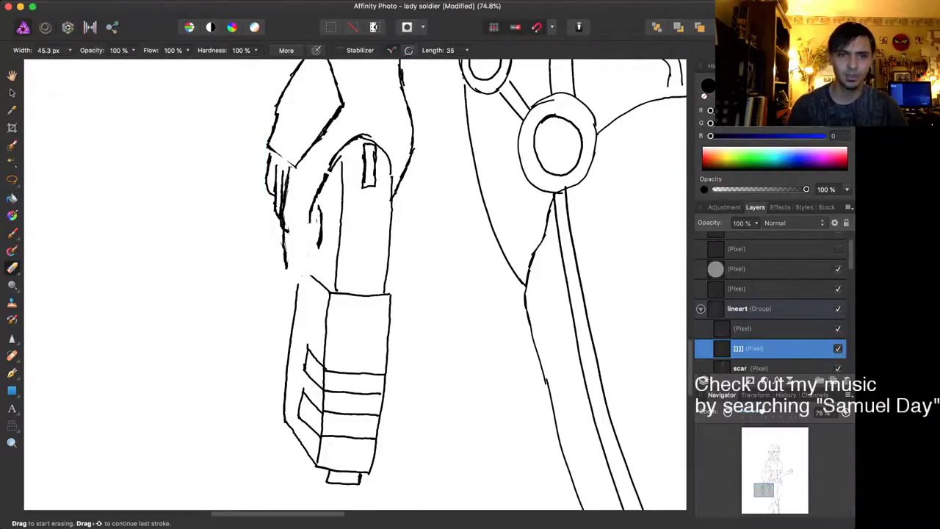
Step: Undo the fingertip erasure along with the index finger's earlier rotation and shift
key(v)
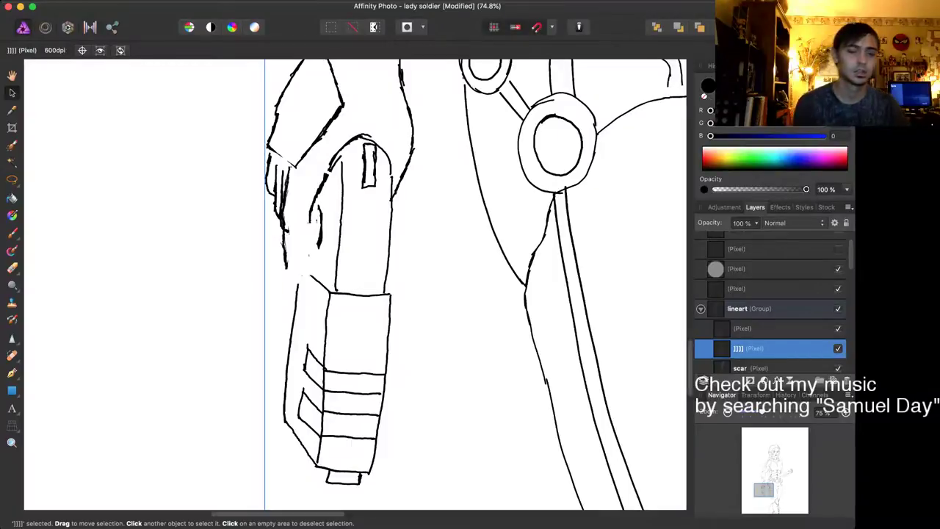
key(w)
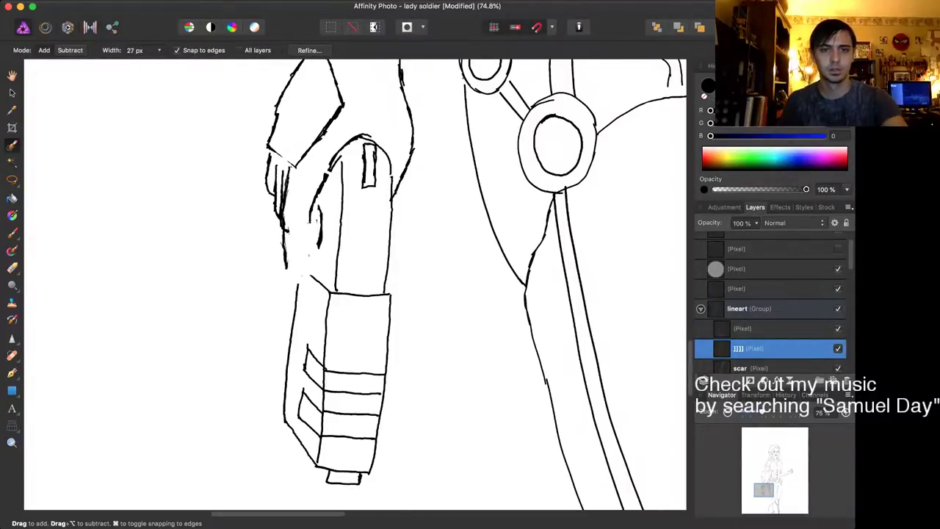
drag(312, 180, 301, 271)
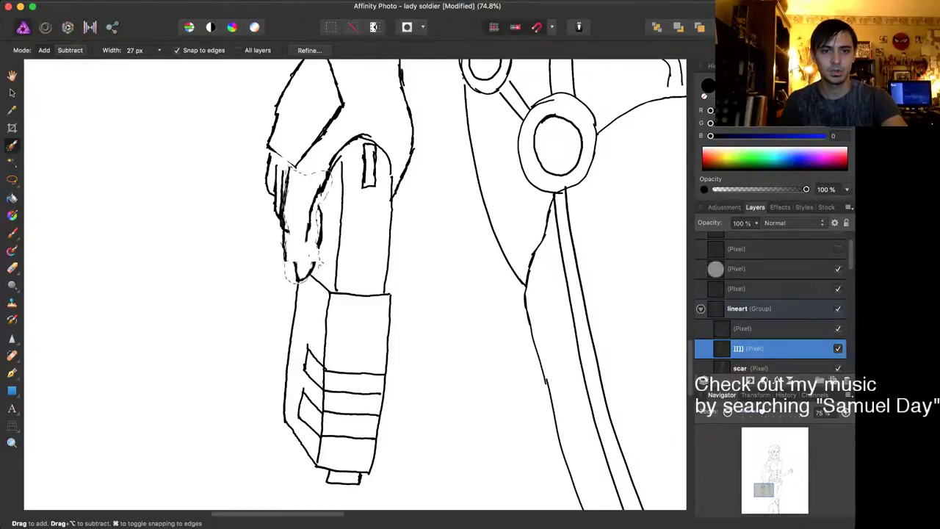
key(super+d)
key(super+z)
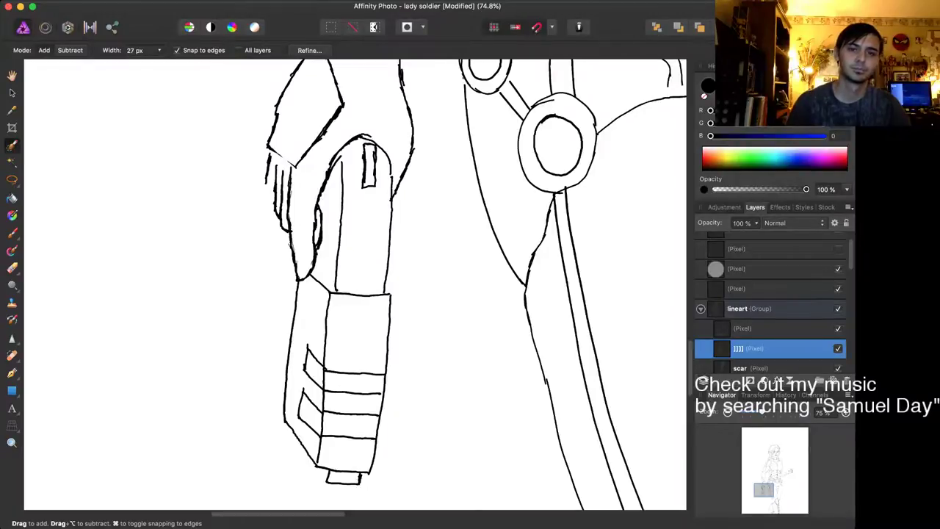
Step: Erase the index finger's tip on the gun hand with the 45.3 px eraser and redraw it with the 12.2 px brush
key(e)
drag(312, 274, 315, 242)
drag(296, 274, 292, 243)
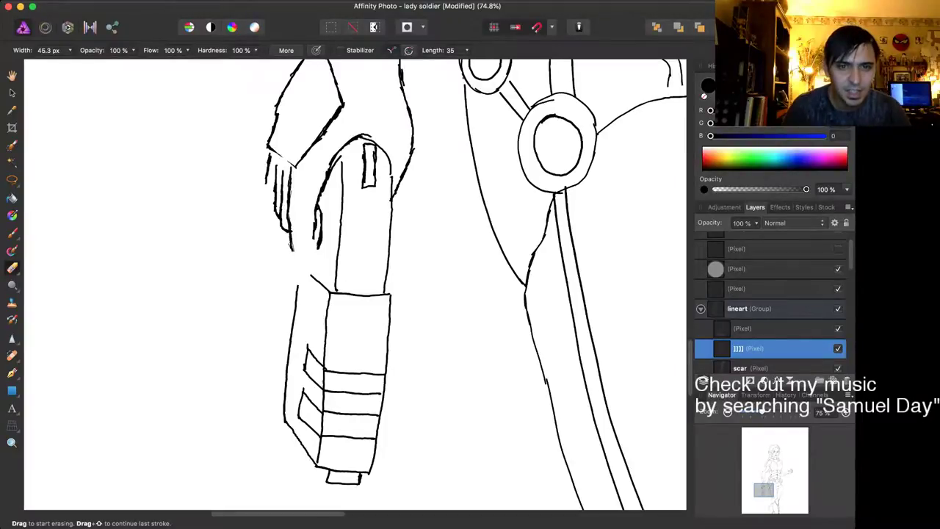
key(w)
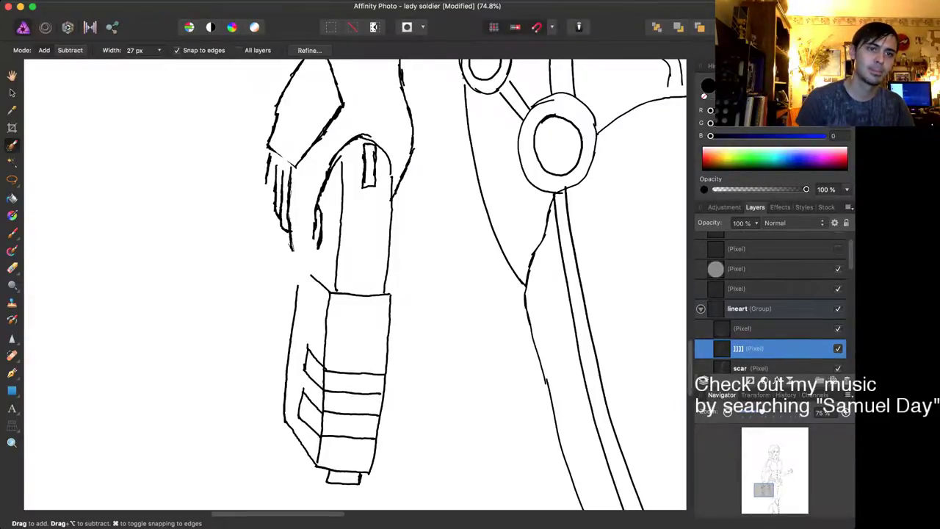
click(12, 232)
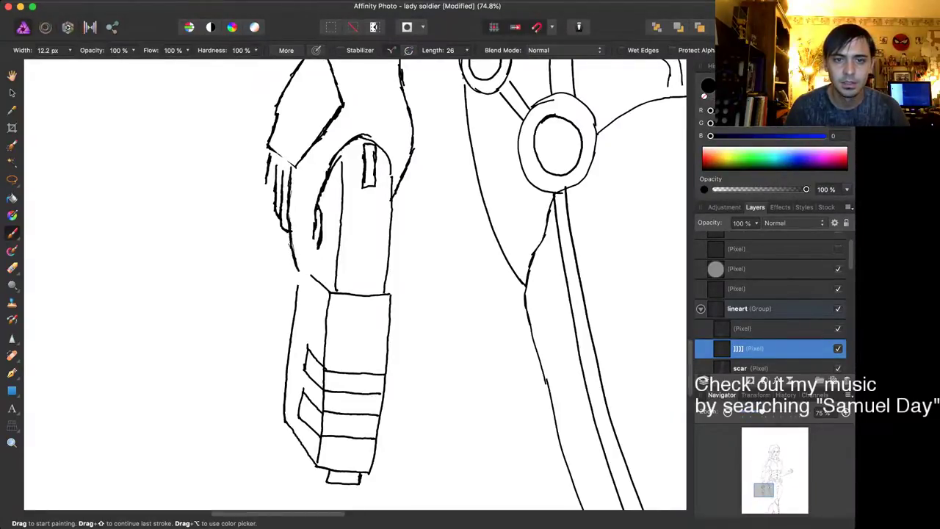
mouse_move(297, 268)
mouse_down()
mouse_move(309, 265)
mouse_move(305, 276)
mouse_move(316, 241)
mouse_up()
Step: Examine the redrawn index finger's shape and proportions close up and against the whole figure
scroll(326, 294, down, 5)
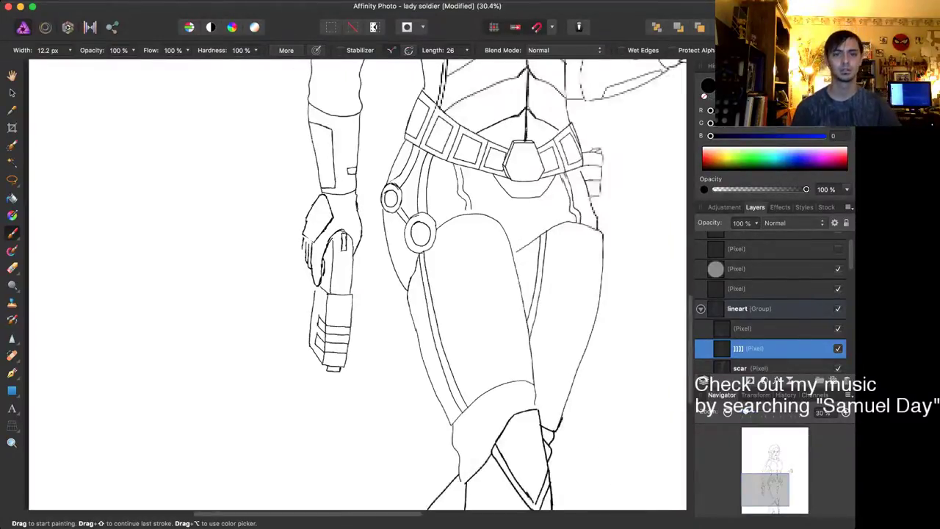
scroll(455, 293, down, 2)
scroll(456, 293, down, 2)
scroll(456, 293, down, 1)
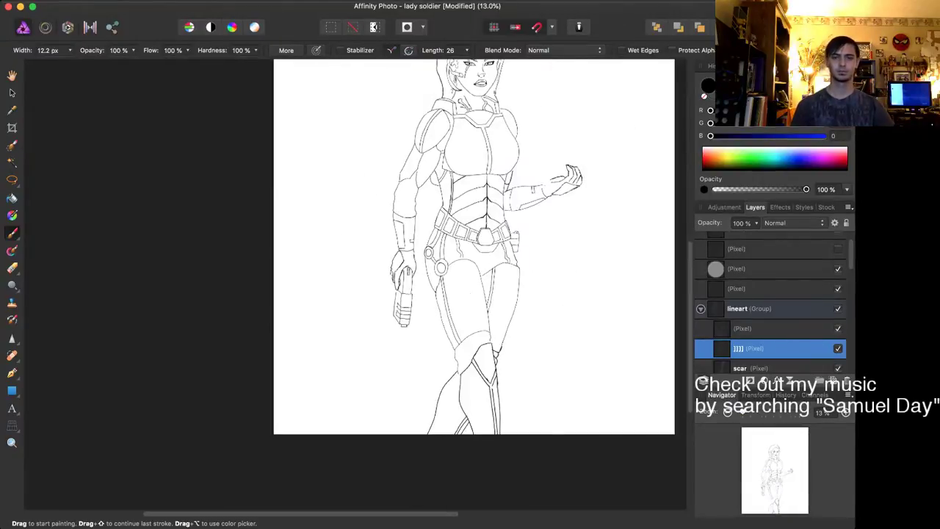
scroll(470, 293, up, 4)
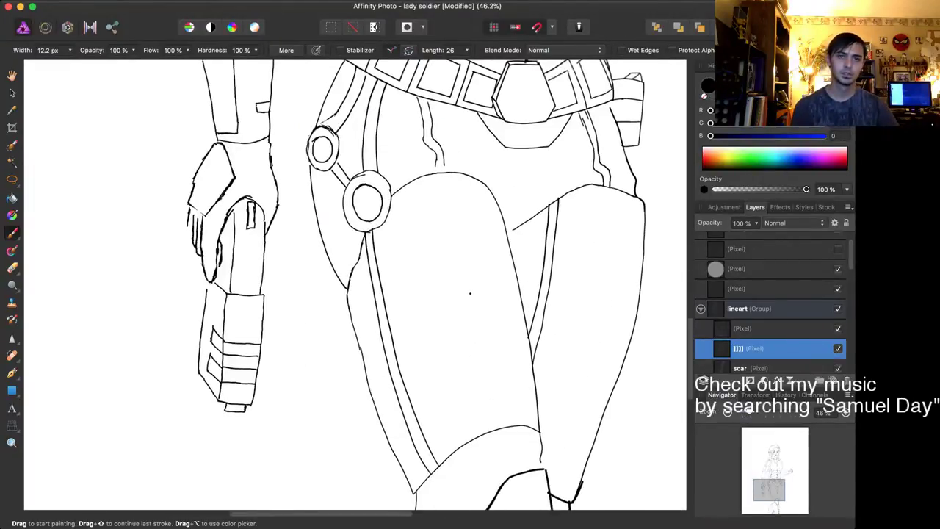
scroll(470, 293, up, 1)
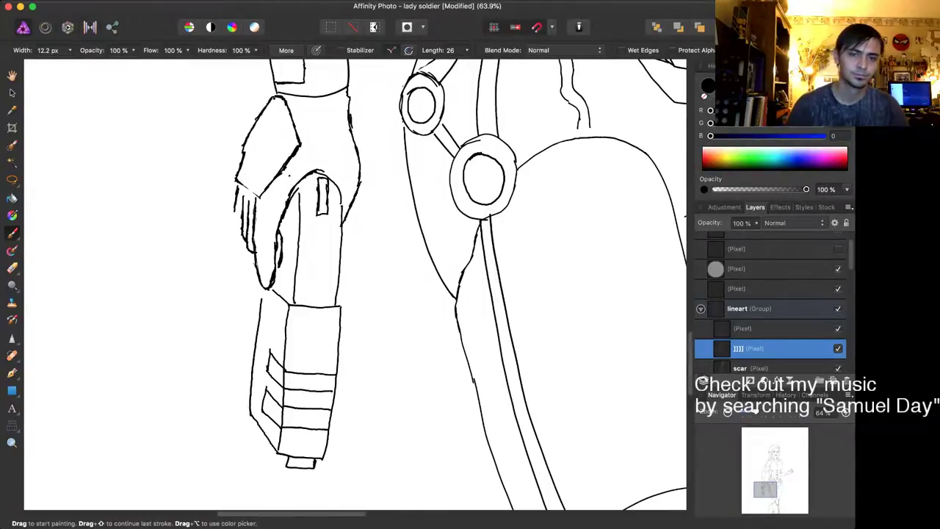
key(e)
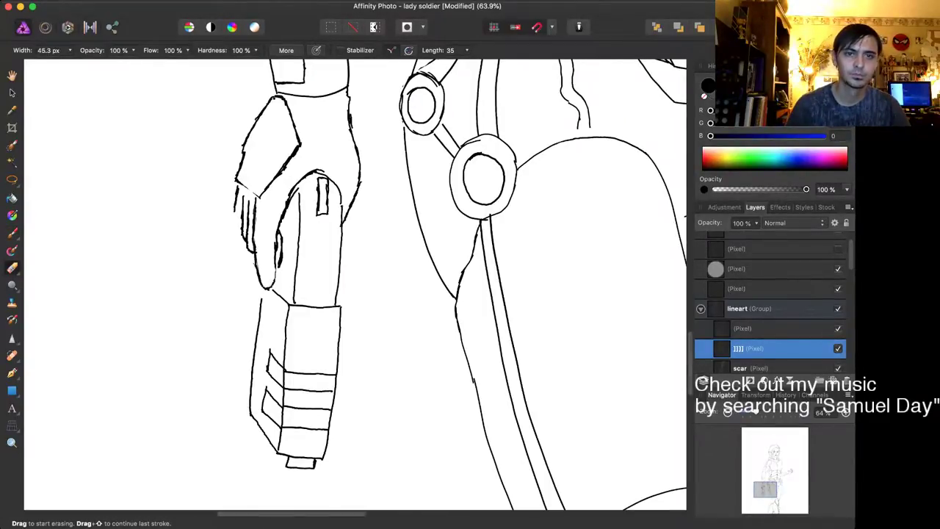
scroll(309, 303, down, 8)
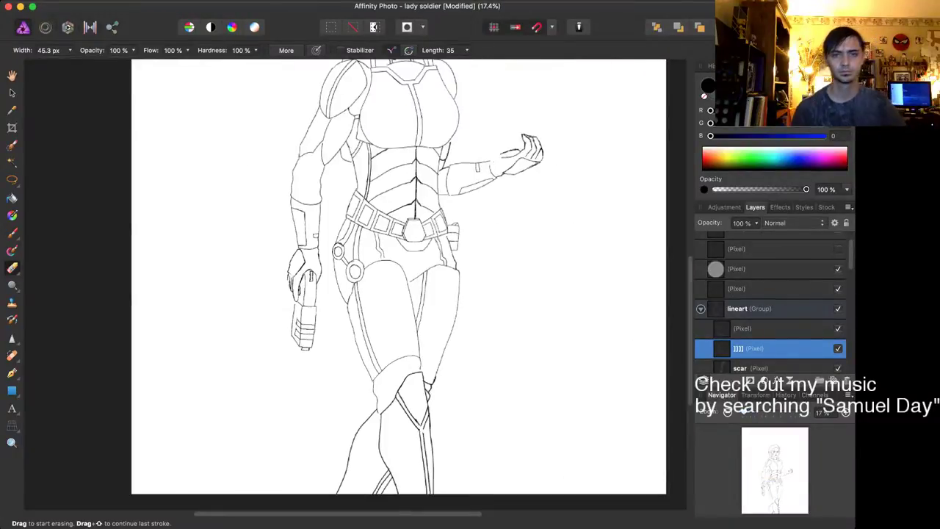
scroll(412, 348, down, 4)
scroll(416, 341, up, 3)
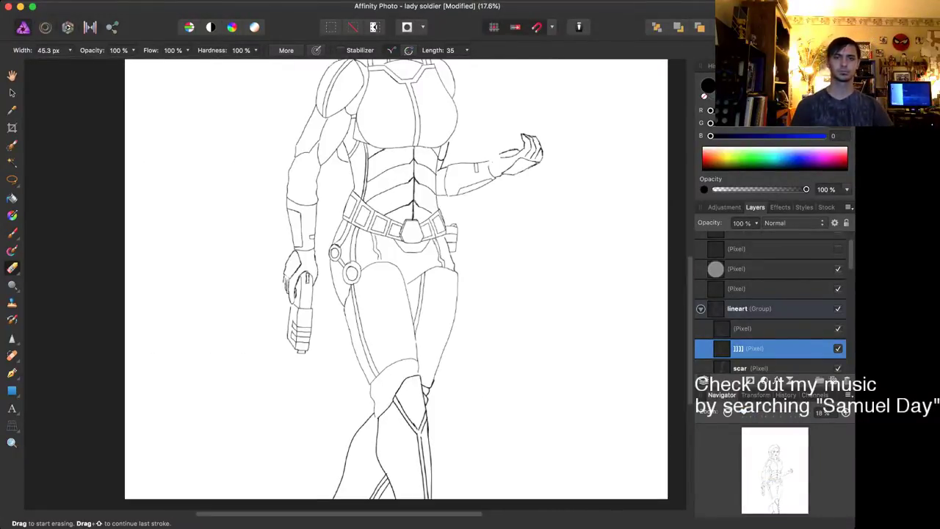
scroll(416, 341, down, 2)
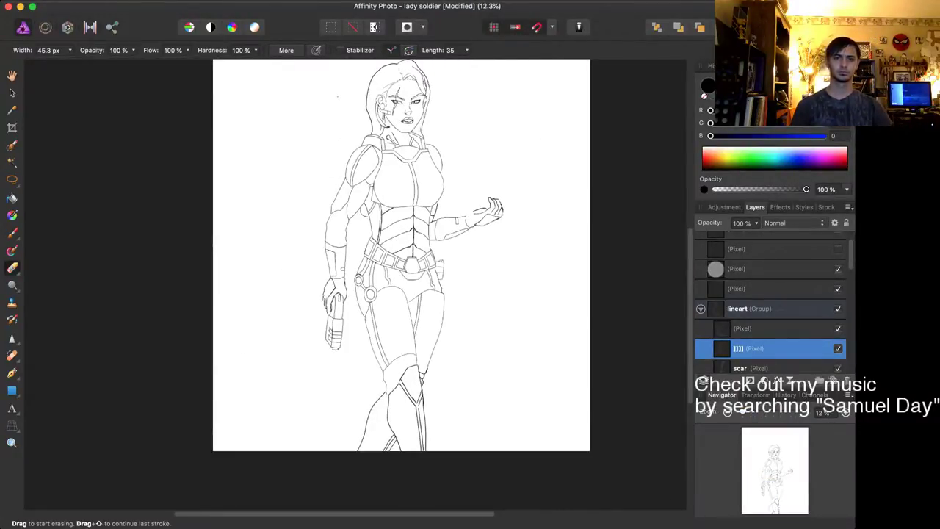
scroll(403, 281, up, 4)
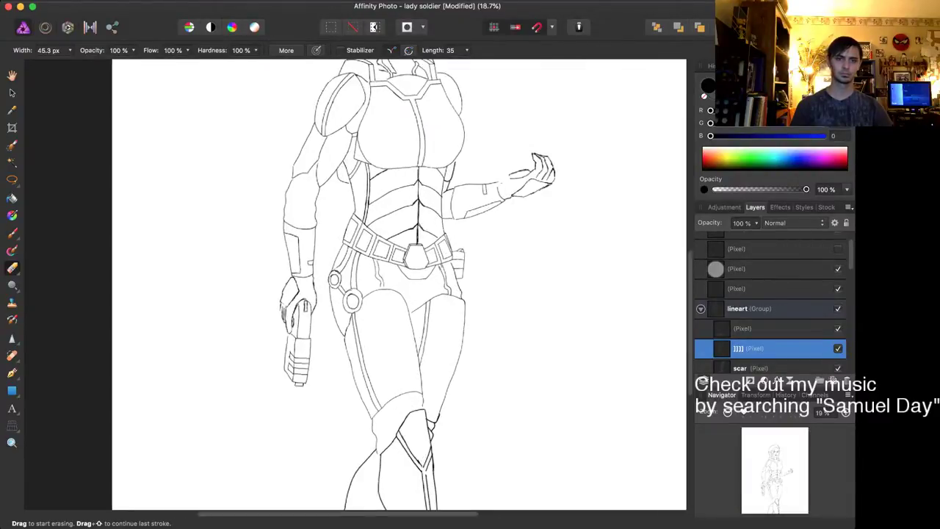
scroll(255, 272, down, 3)
scroll(254, 272, left, 3)
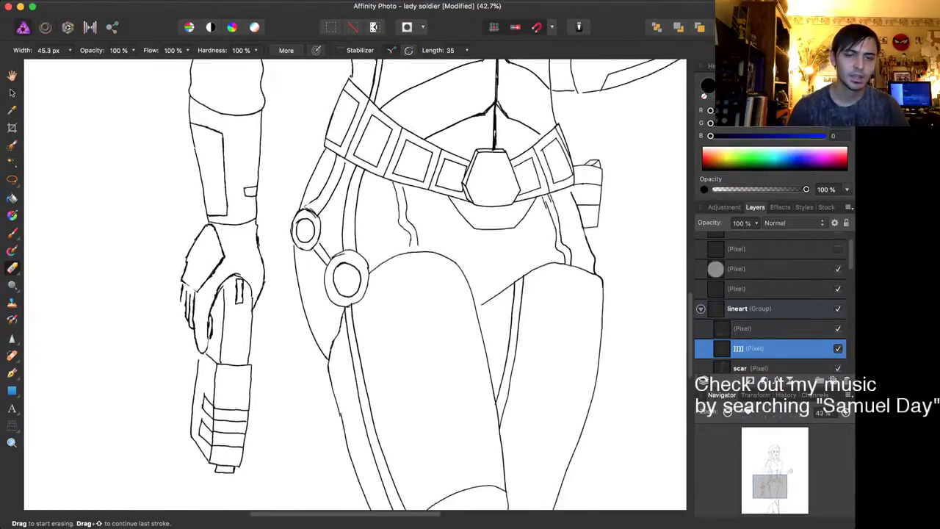
Step: Erase the index fingertip again with the 45.3 px eraser and redraw both sides and a blunter tip with the 12.2 px brush
scroll(254, 271, up, 3)
mouse_move(279, 290)
mouse_down()
mouse_move(268, 313)
mouse_move(260, 289)
mouse_up()
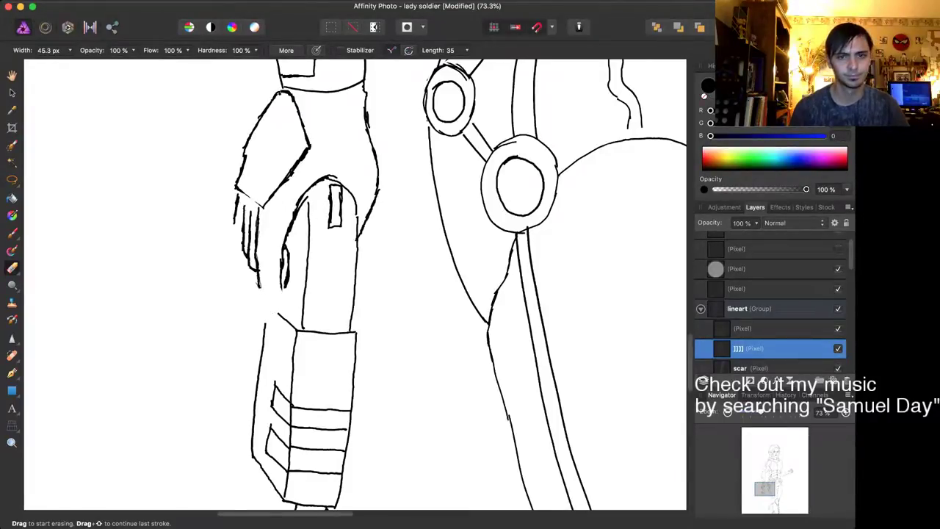
key(b)
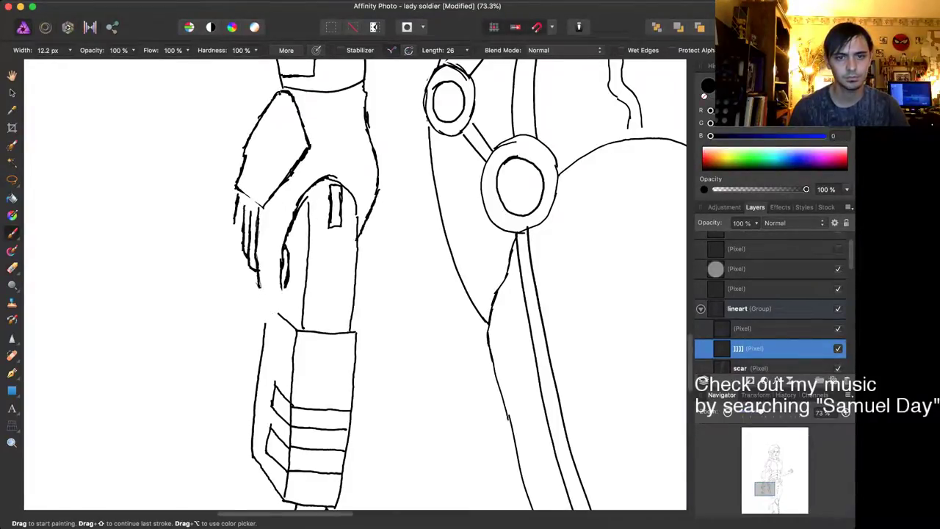
drag(258, 281, 259, 292)
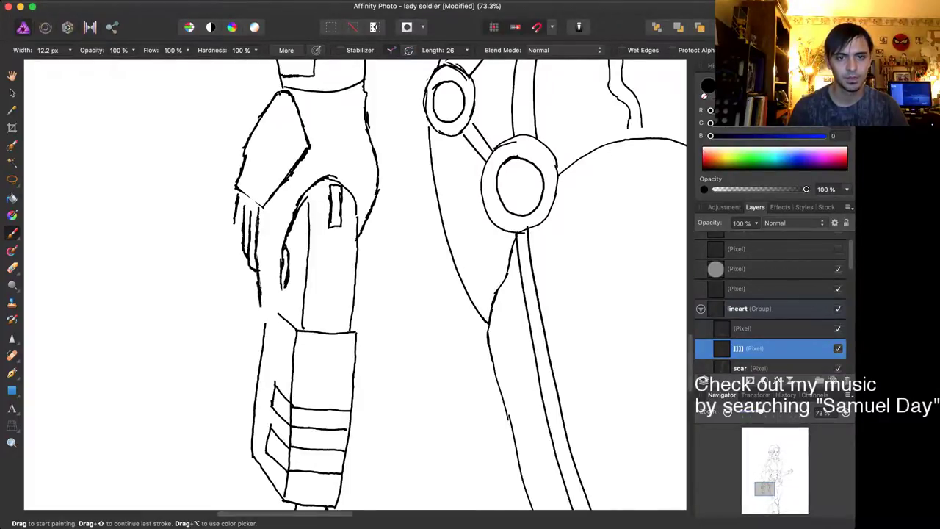
drag(261, 312, 266, 315)
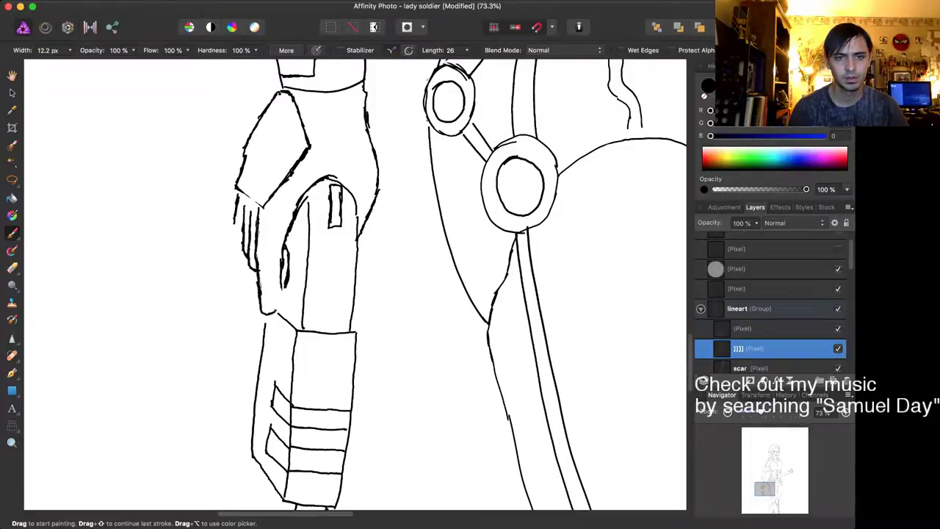
mouse_move(280, 295)
mouse_down()
mouse_move(277, 303)
mouse_move(279, 295)
mouse_up()
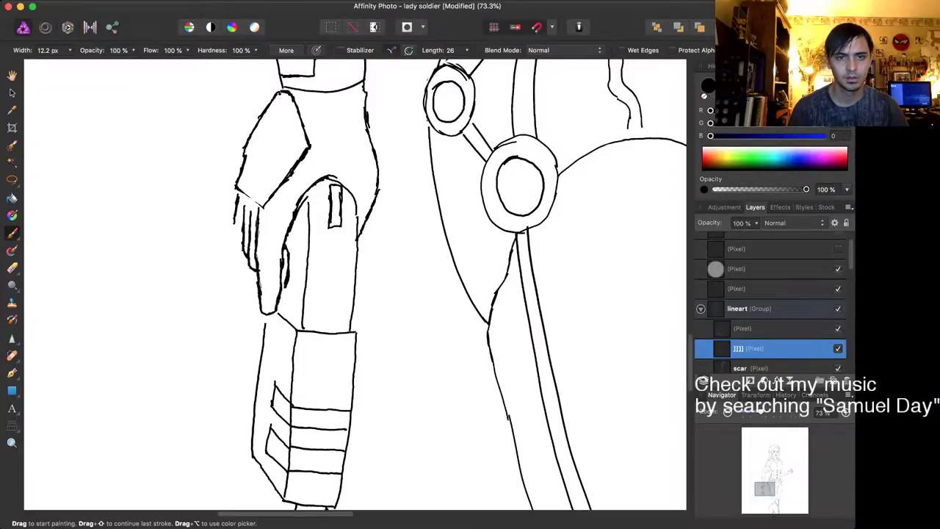
drag(281, 259, 279, 282)
Step: Make the group holding the greyscale shading layers visible beneath the line art
scroll(300, 200, down, 10)
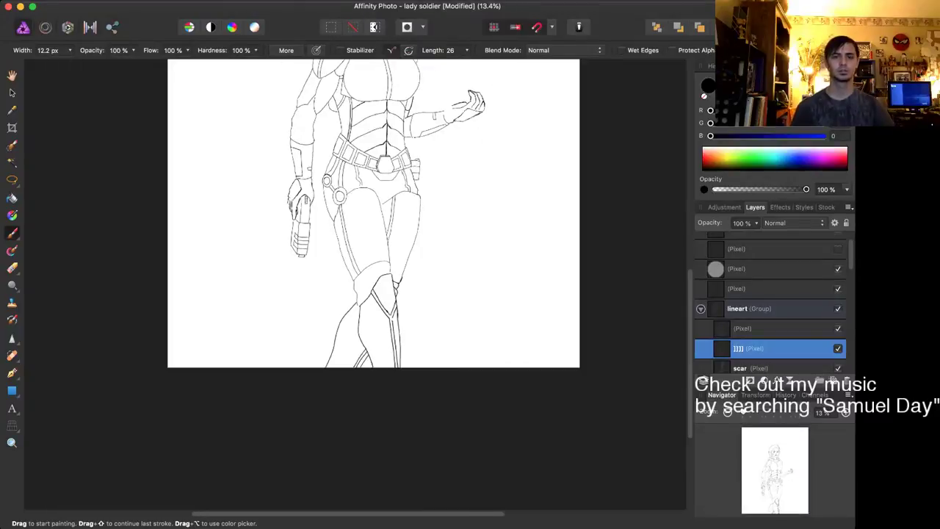
scroll(444, 285, up, 5)
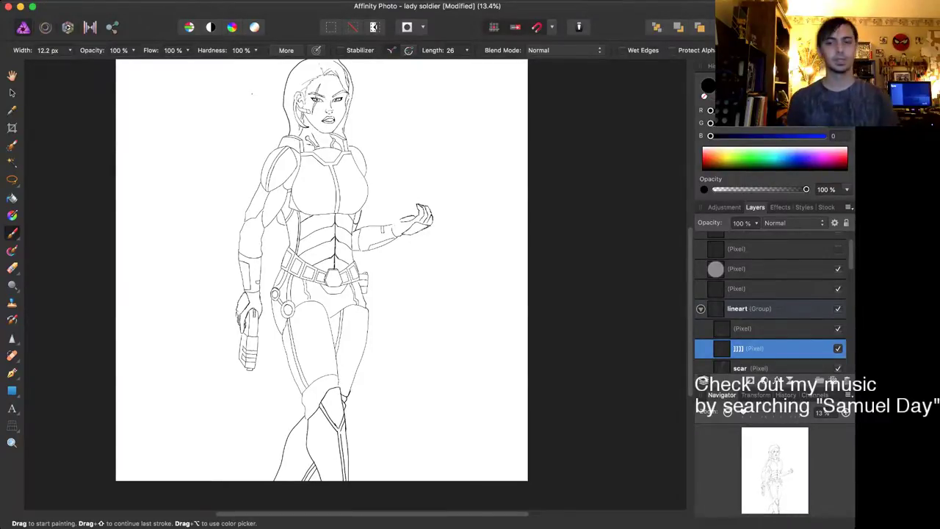
scroll(772, 302, down, 10)
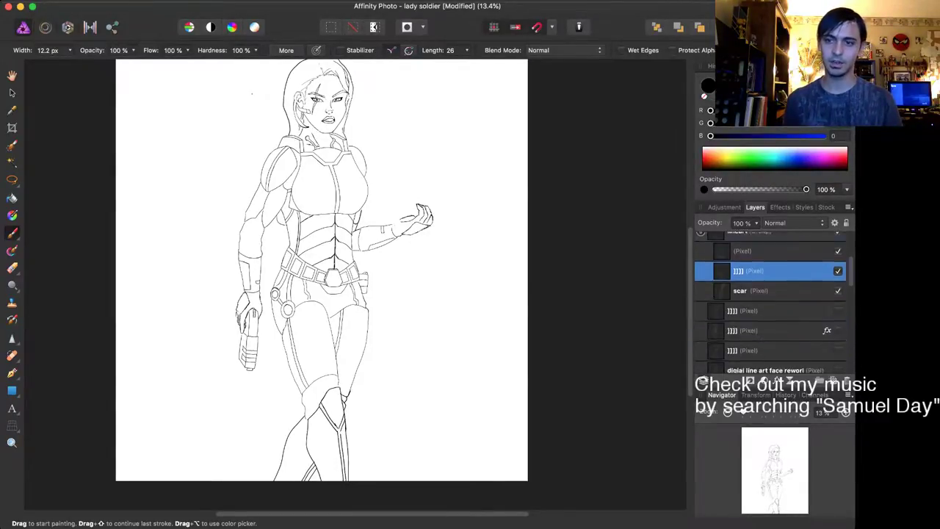
click(838, 252)
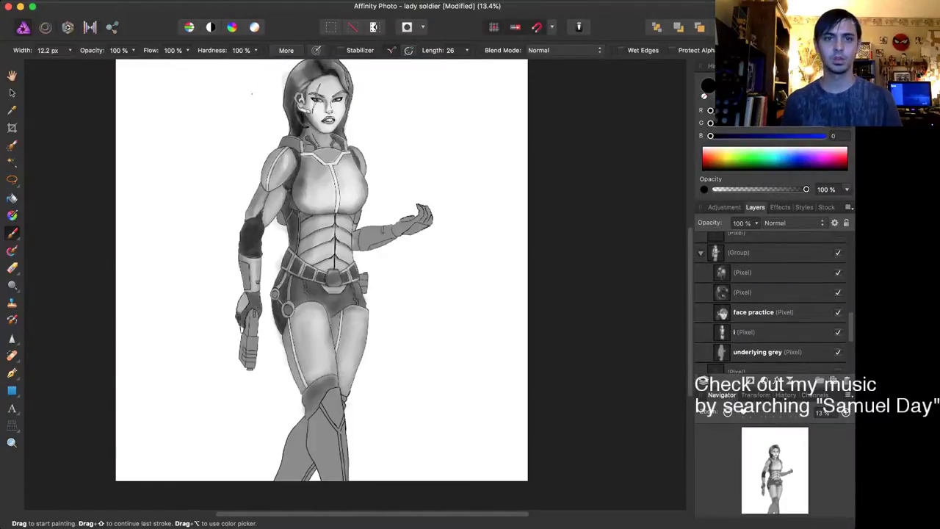
Step: Select the topmost pixel layer inside the greyscale shading group and hide it
scroll(472, 224, down, 4)
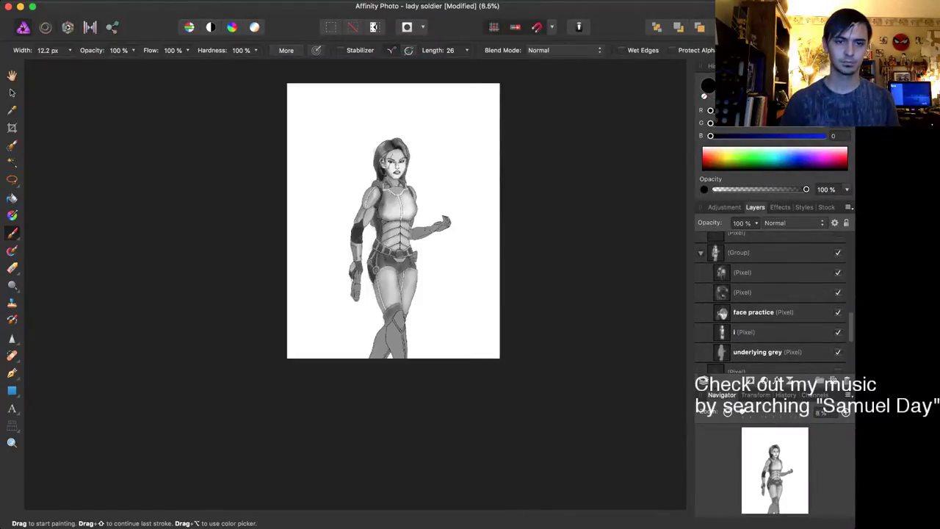
scroll(463, 234, up, 8)
scroll(508, 196, left, 5)
scroll(508, 196, down, 3)
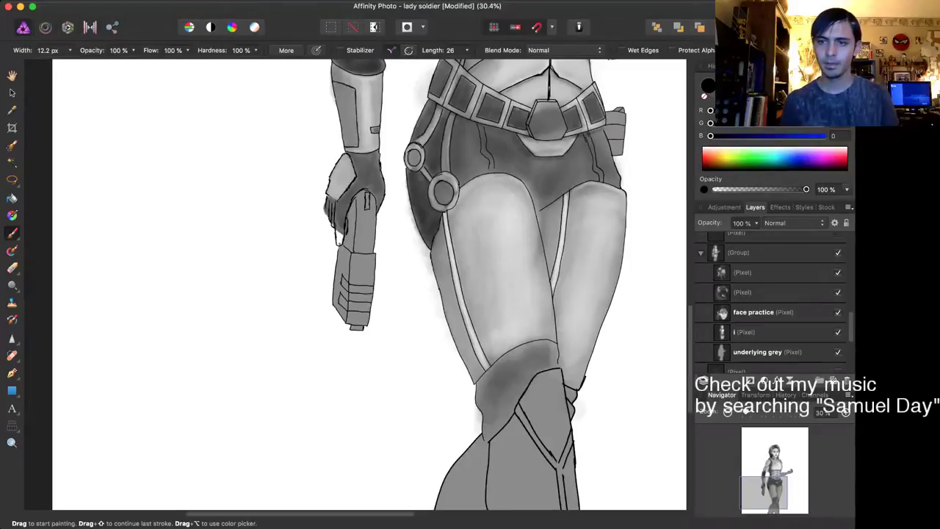
click(779, 272)
click(838, 272)
scroll(526, 262, down, 8)
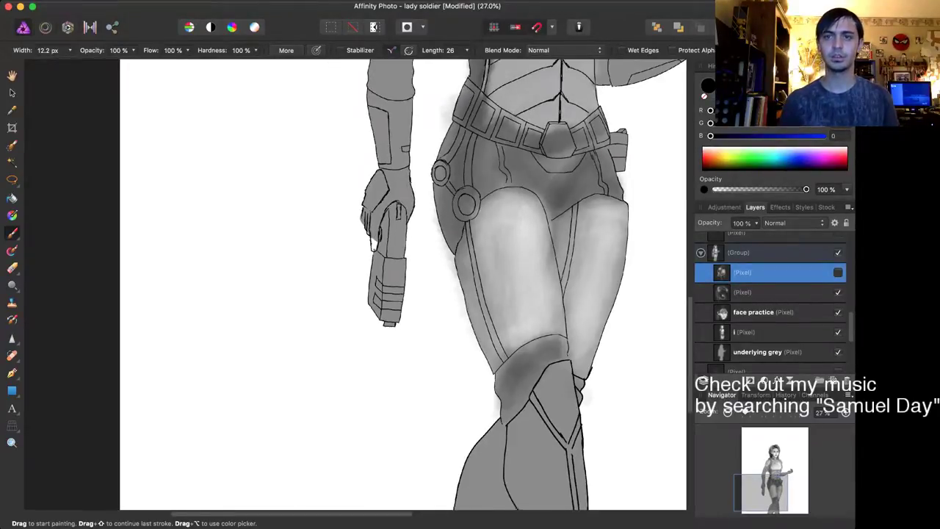
Step: Compare the whole figure with and without the topmost greyscale shading layer, and leave that layer visible
scroll(526, 261, up, 3)
scroll(526, 261, right, 3)
scroll(395, 273, right, 1)
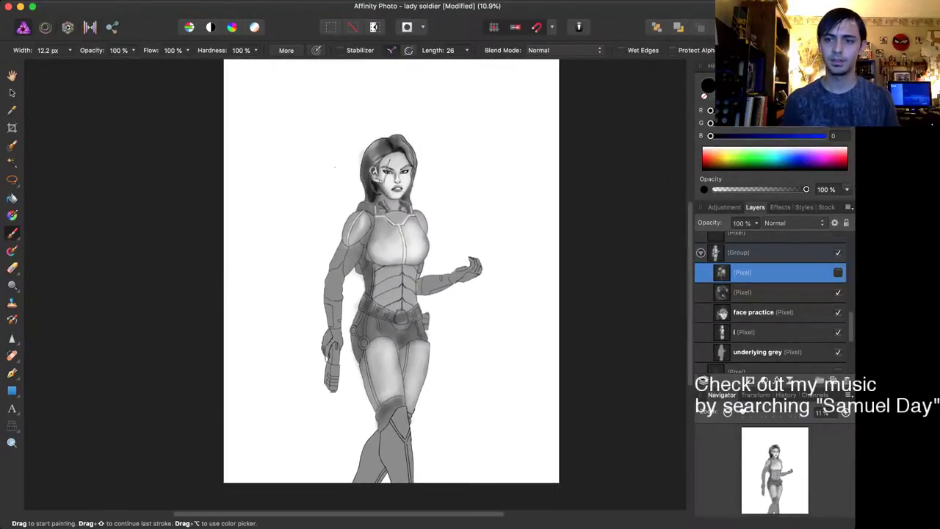
click(838, 273)
click(838, 272)
click(838, 273)
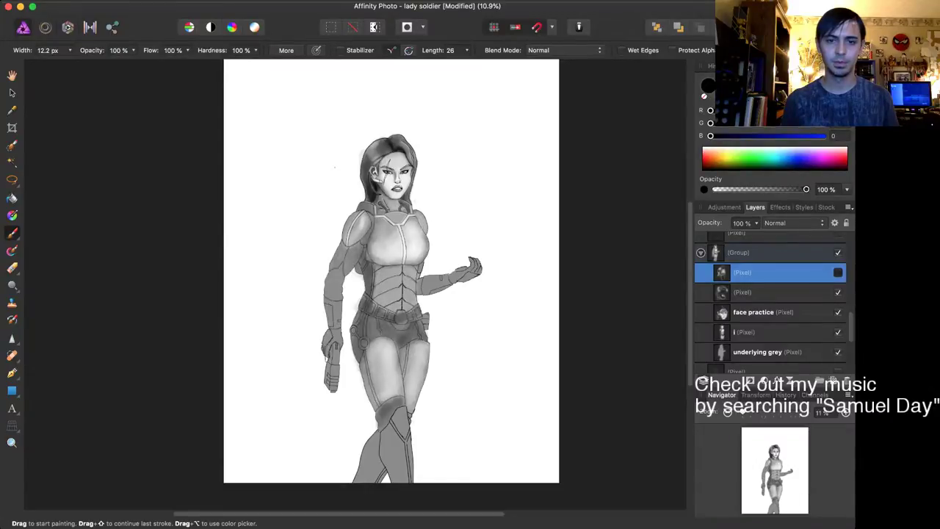
click(838, 272)
click(838, 273)
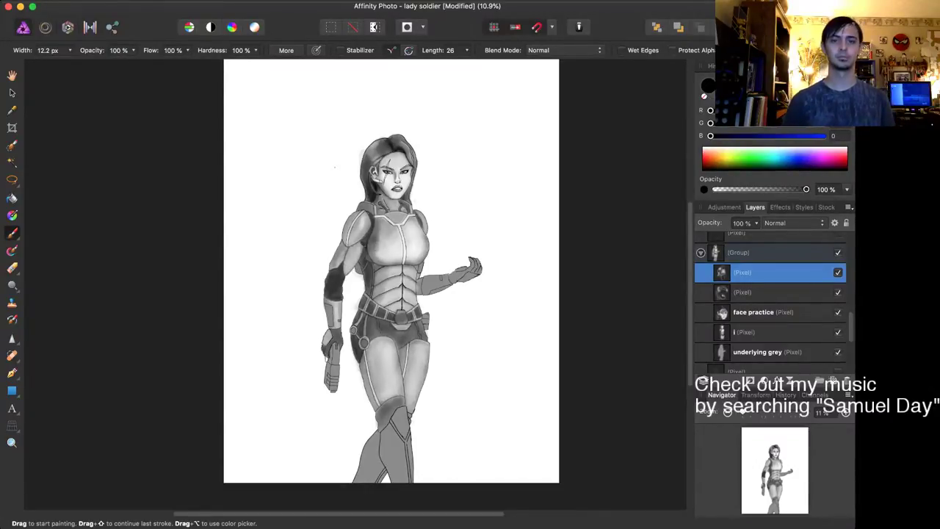
Step: Paste the copied blue colour effect onto the lineart group and lower the group's opacity to 32%
scroll(354, 283, down, 5)
scroll(354, 284, up, 7)
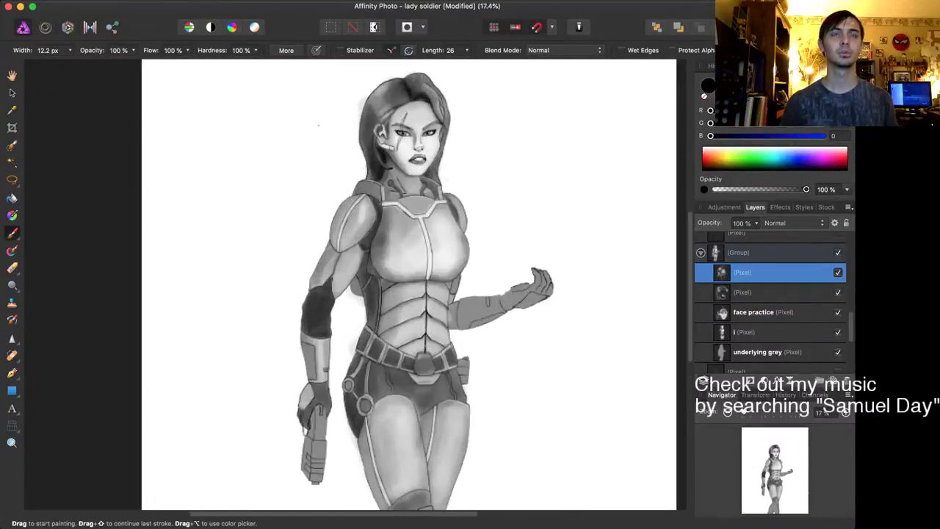
scroll(318, 125, down, 5)
scroll(428, 262, up, 6)
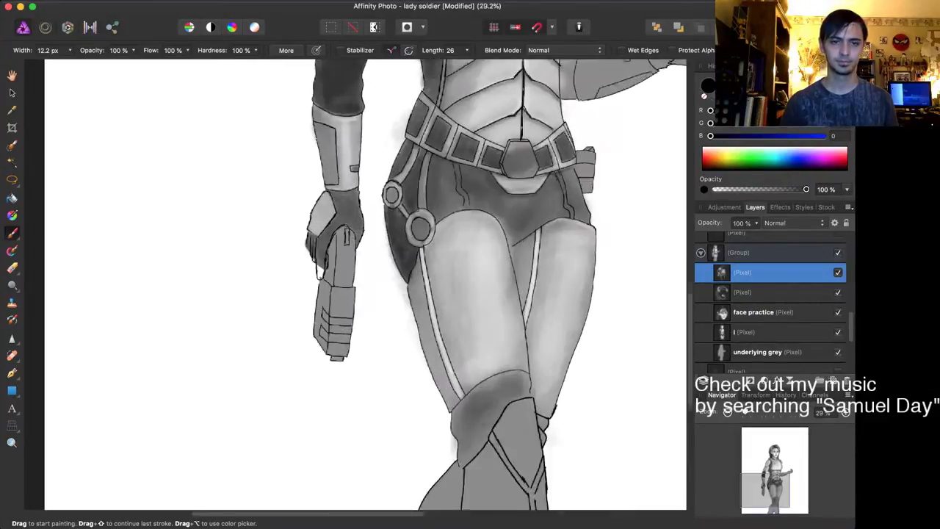
scroll(429, 261, up, 4)
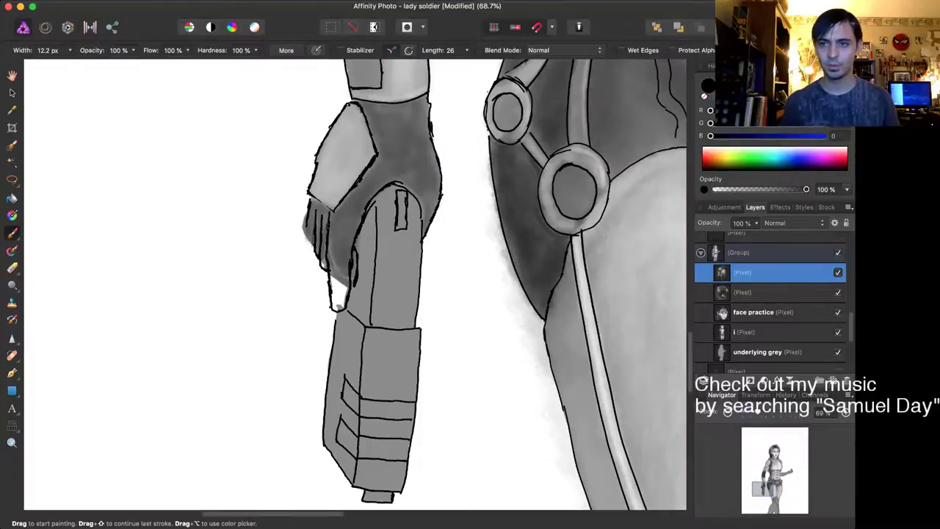
scroll(772, 301, down, 5)
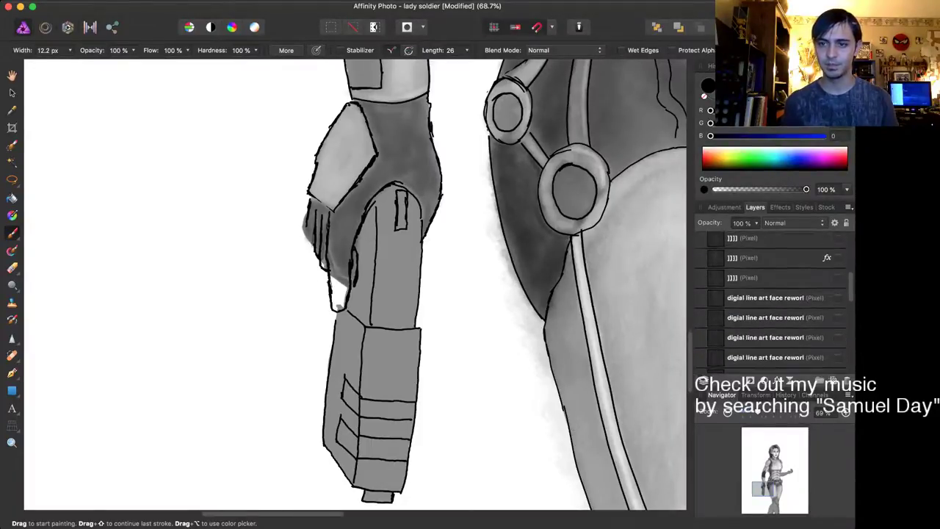
click(764, 293)
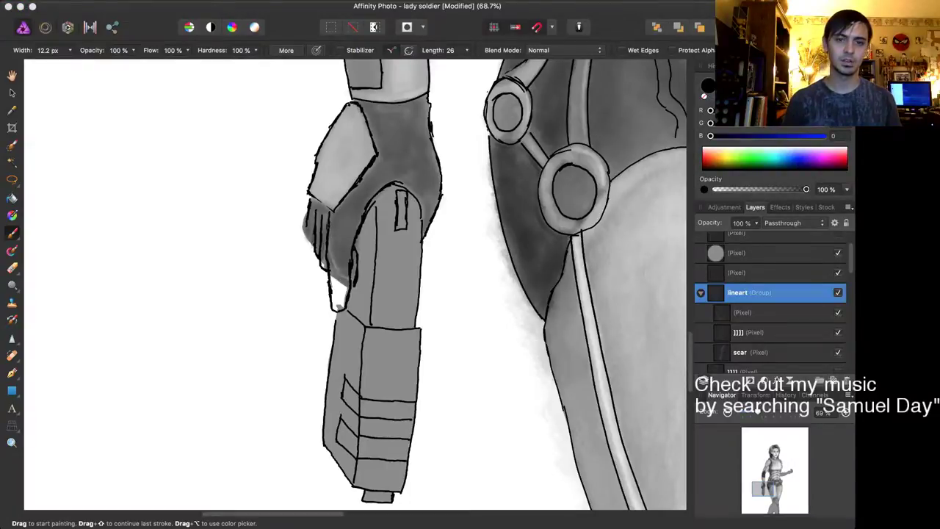
key(super+shift+v)
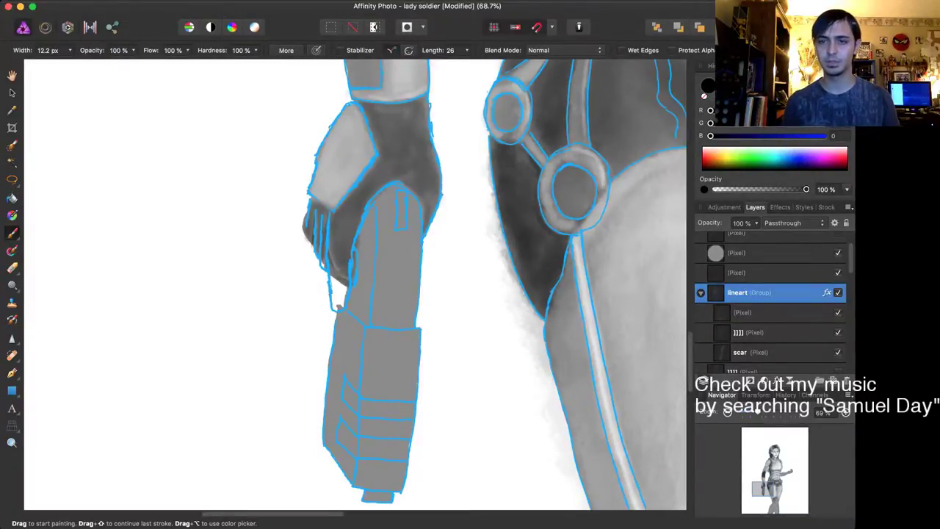
drag(710, 222, 667, 222)
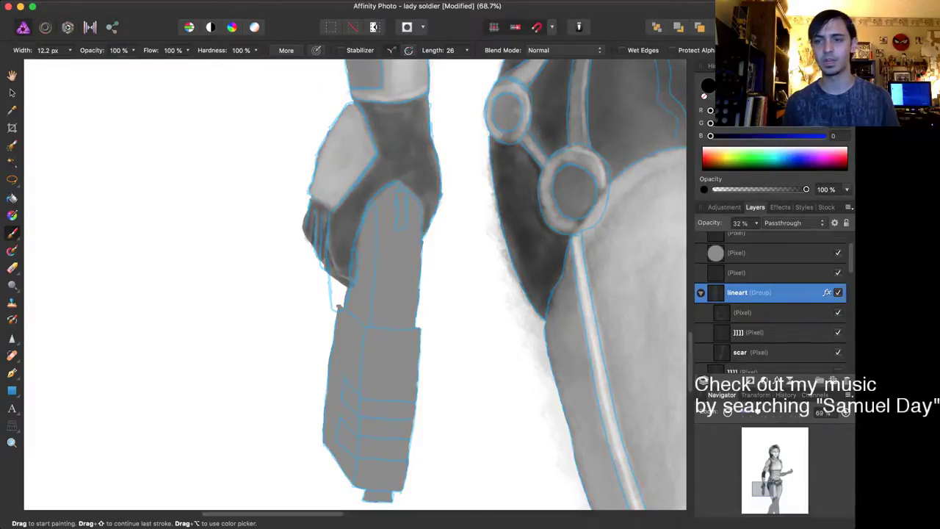
scroll(772, 302, down, 10)
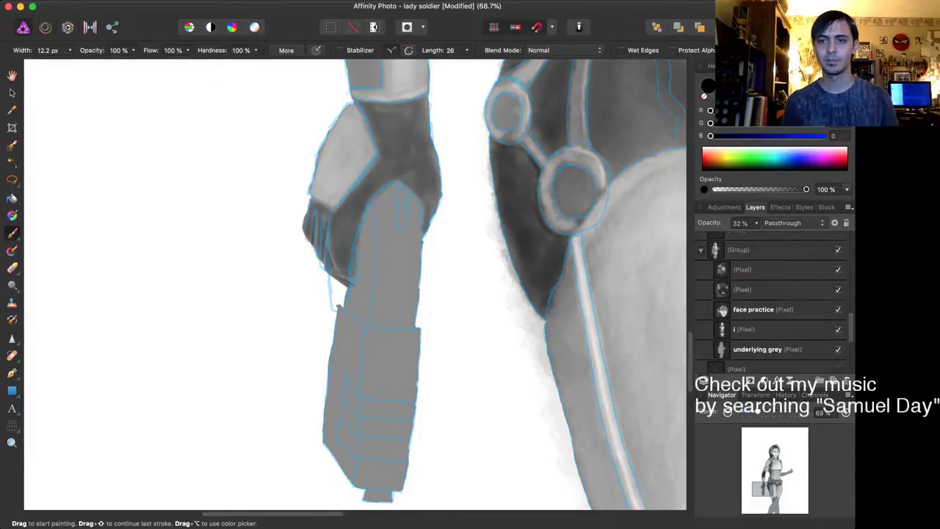
click(771, 270)
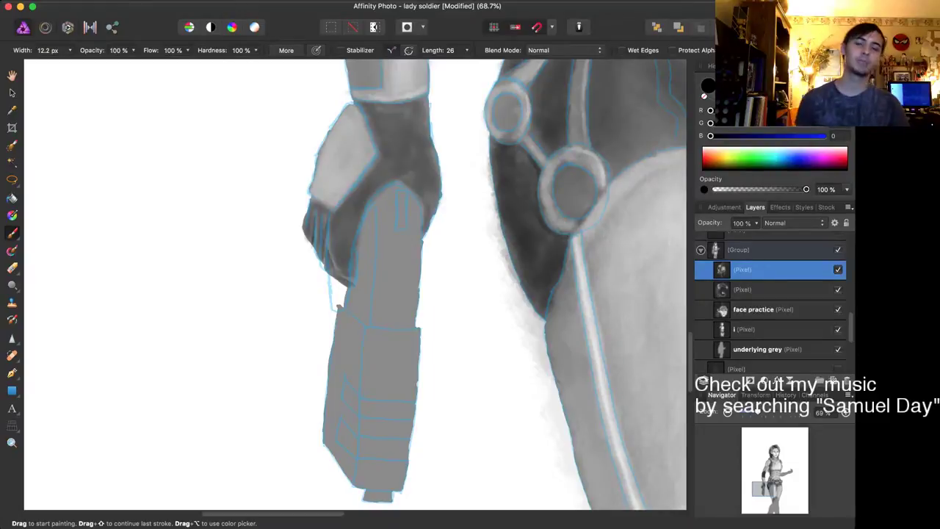
scroll(236, 243, up, 3)
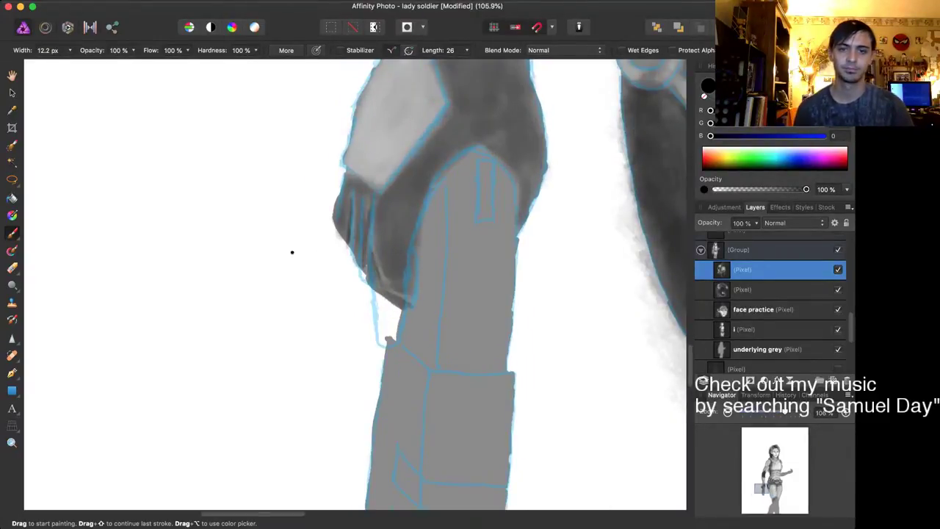
key(super+z)
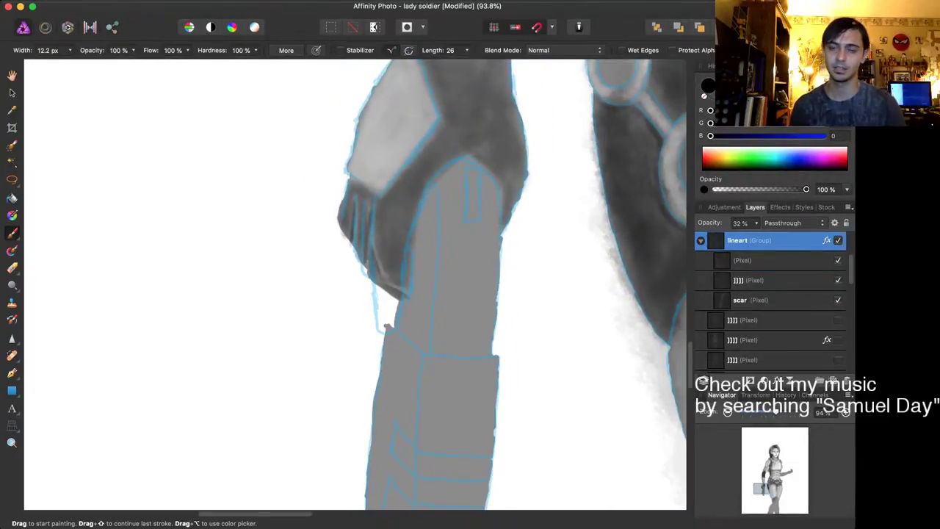
Step: Switch the paint colour to dark grey, choose the 43 px textured drawing brush and add a new pixel layer above the lineart group
key(x)
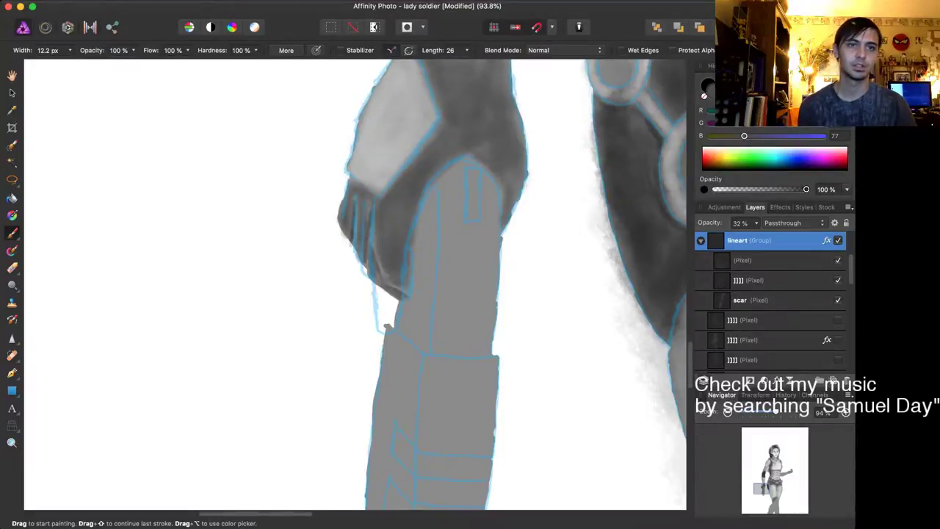
key(9)
key(4)
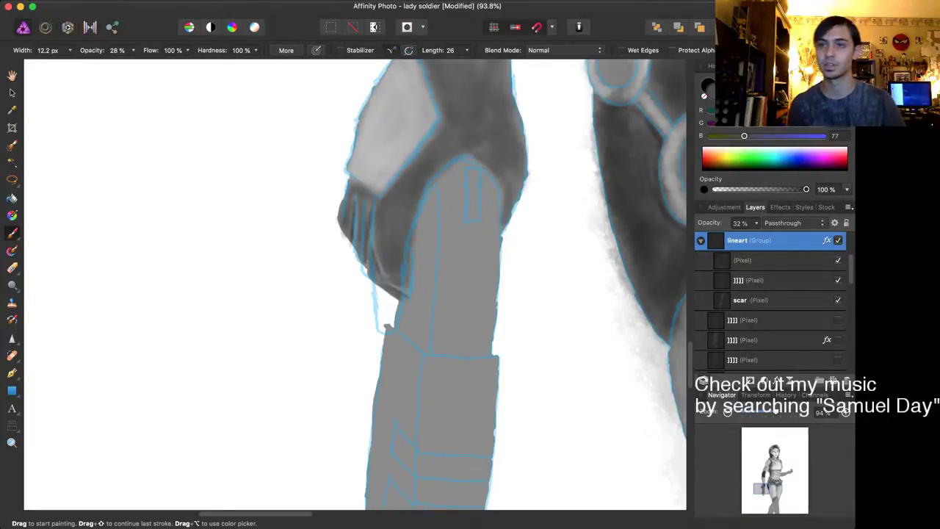
click(808, 66)
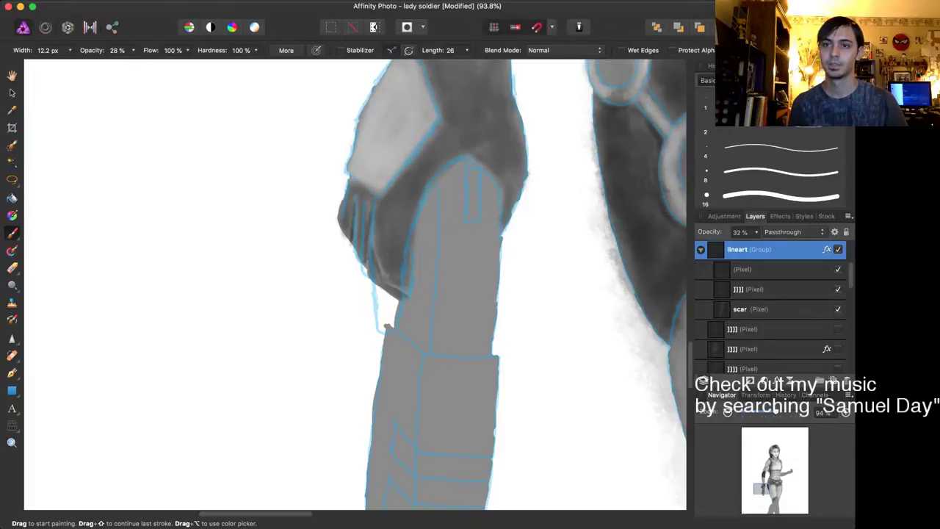
click(764, 93)
scroll(780, 169, down, 5)
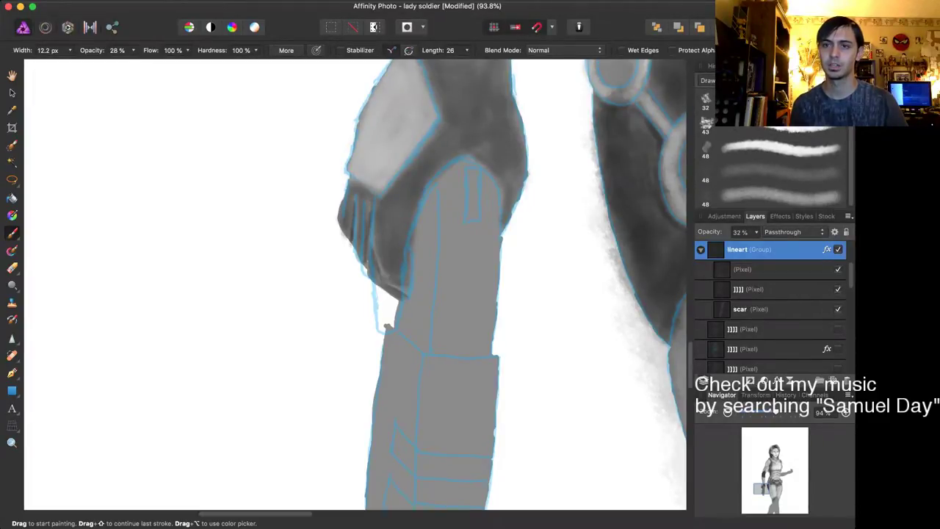
scroll(781, 169, up, 1)
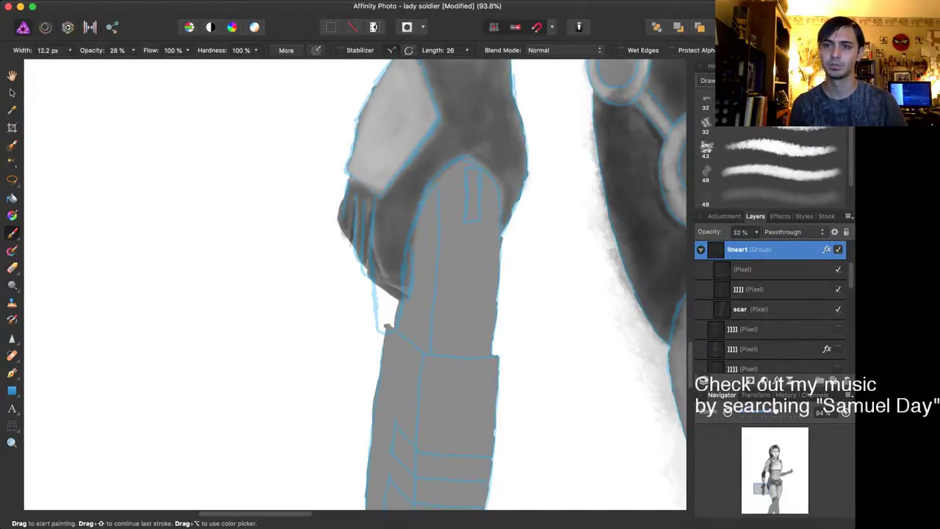
click(780, 148)
key(shift+super+n)
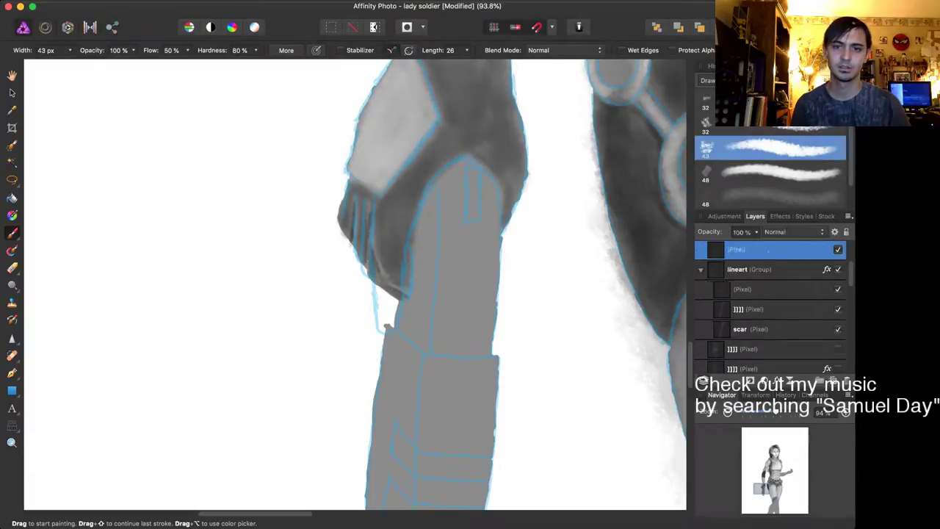
Step: Test the 43 px, 48 px and 32 px drawing brushes on the gun, undo each trial stroke and keep the 32 px brush
mouse_move(445, 258)
mouse_down()
mouse_move(459, 260)
mouse_move(462, 283)
mouse_up()
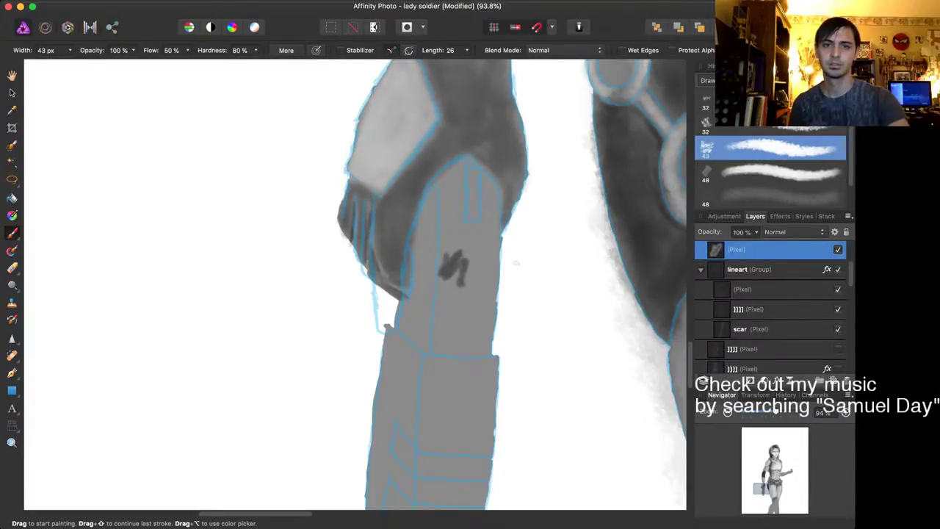
key(super+z)
click(780, 172)
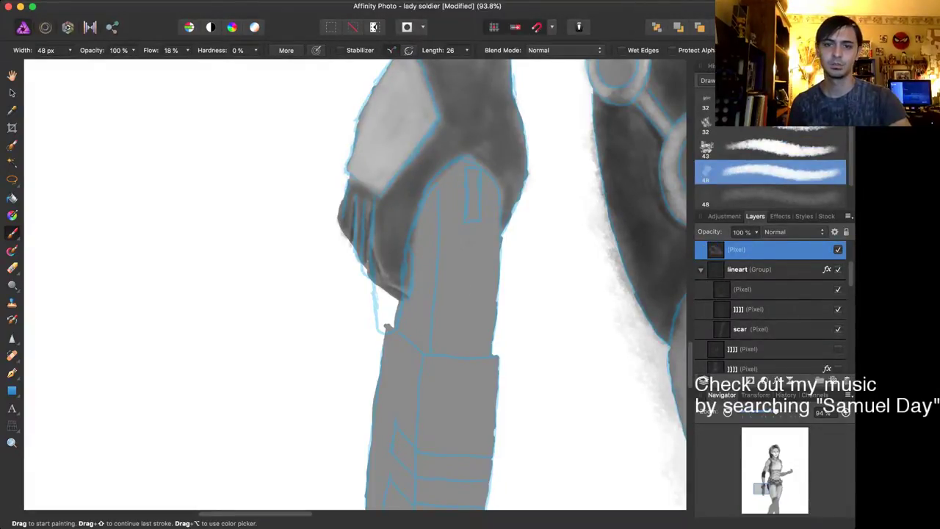
drag(451, 256, 462, 292)
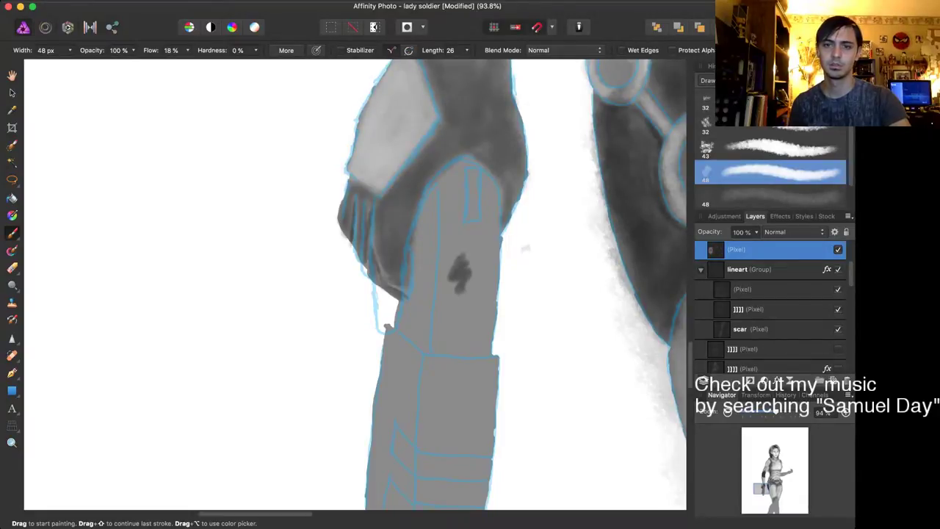
key(super+z)
click(771, 123)
drag(448, 260, 467, 285)
key(super+z)
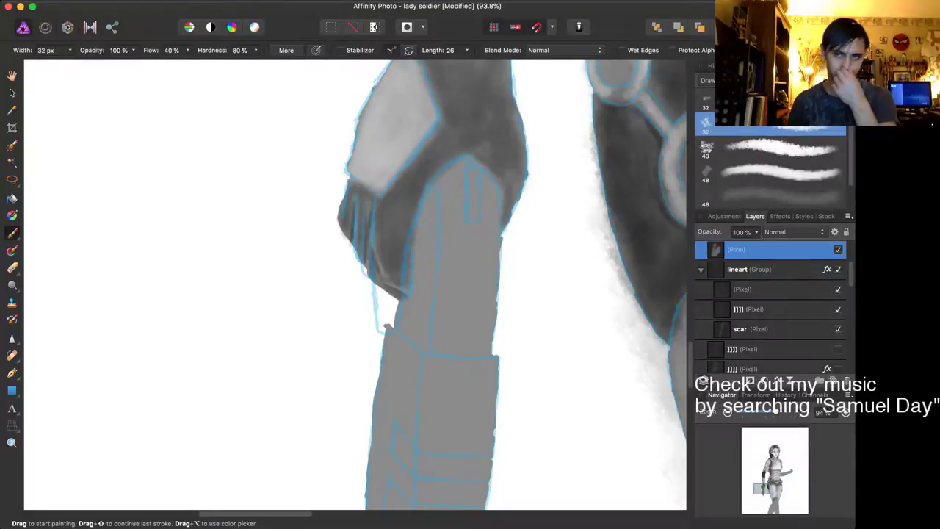
Step: Pick a dark grey and paint along both sides and the tip of the gun hand's index finger with the 32 px brush
scroll(367, 259, up, 5)
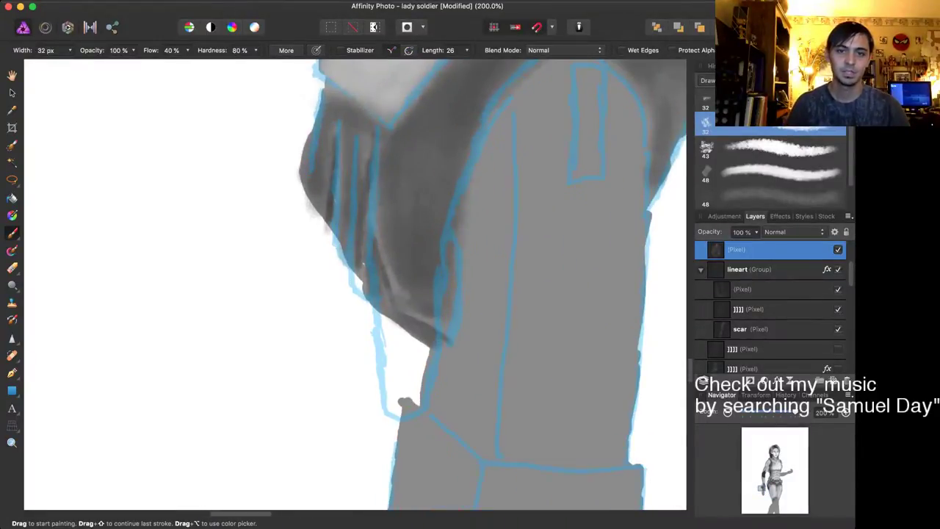
scroll(367, 260, down, 2)
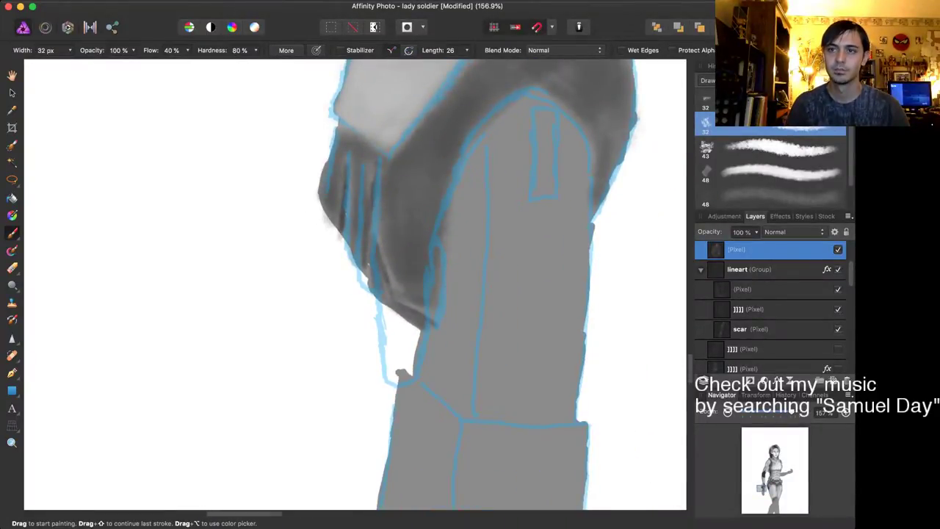
key(i)
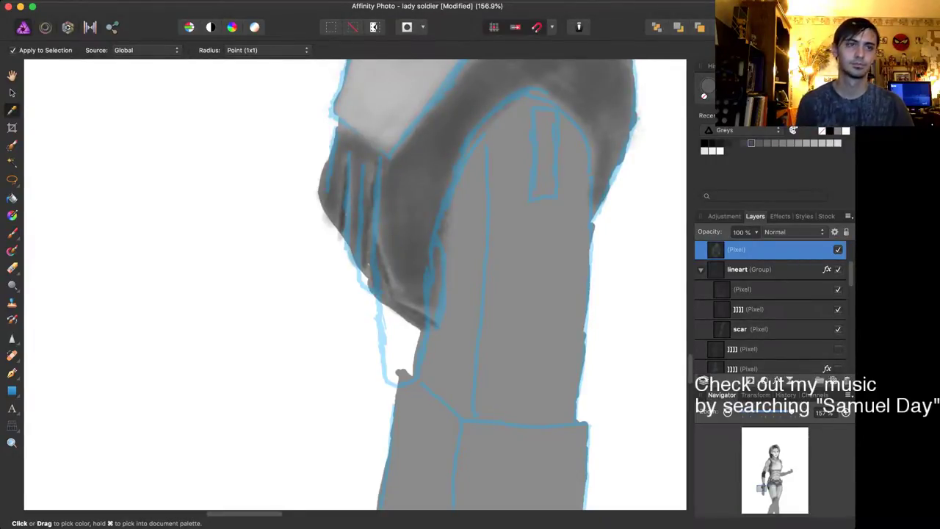
key(b)
drag(384, 224, 385, 294)
drag(385, 254, 392, 379)
drag(383, 294, 389, 360)
mouse_move(385, 323)
mouse_down()
mouse_move(391, 377)
mouse_move(402, 380)
mouse_up()
mouse_move(417, 304)
mouse_down()
mouse_move(409, 372)
mouse_move(409, 356)
mouse_up()
drag(416, 285, 410, 328)
drag(408, 319, 403, 349)
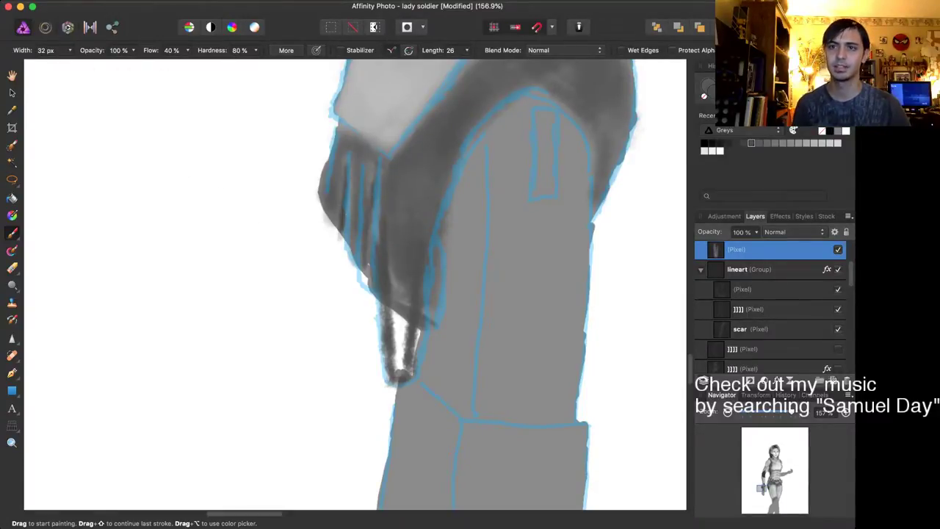
Step: Choose the 54 px brush from the painting brushes and enlarge it to 82.1 px
click(817, 66)
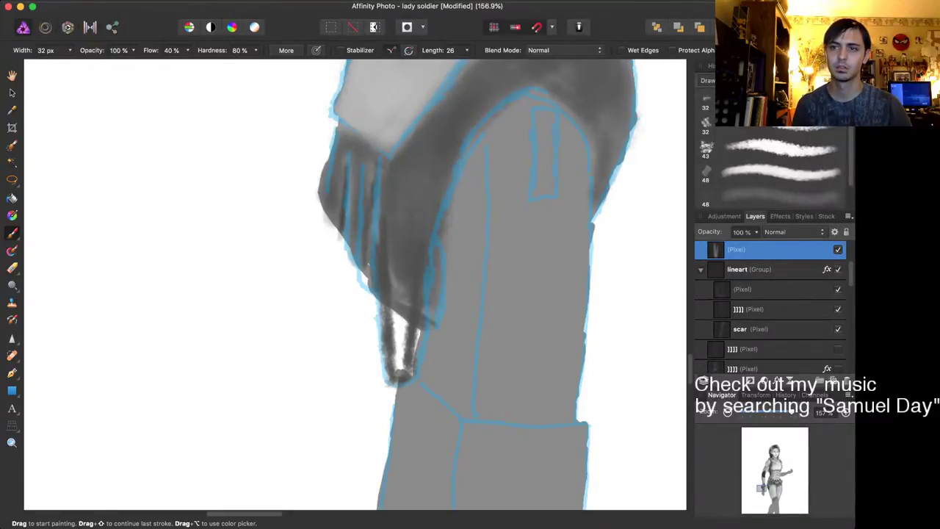
scroll(780, 169, down, 2)
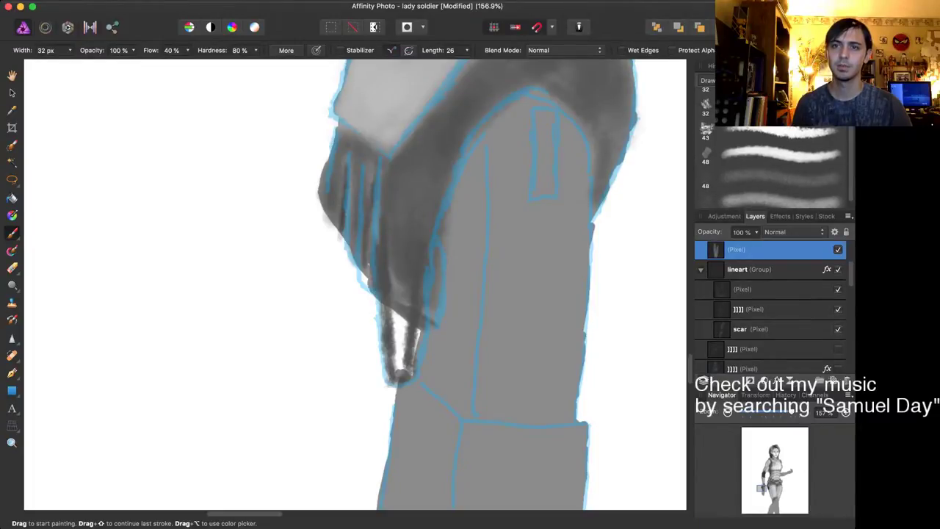
click(772, 81)
click(771, 96)
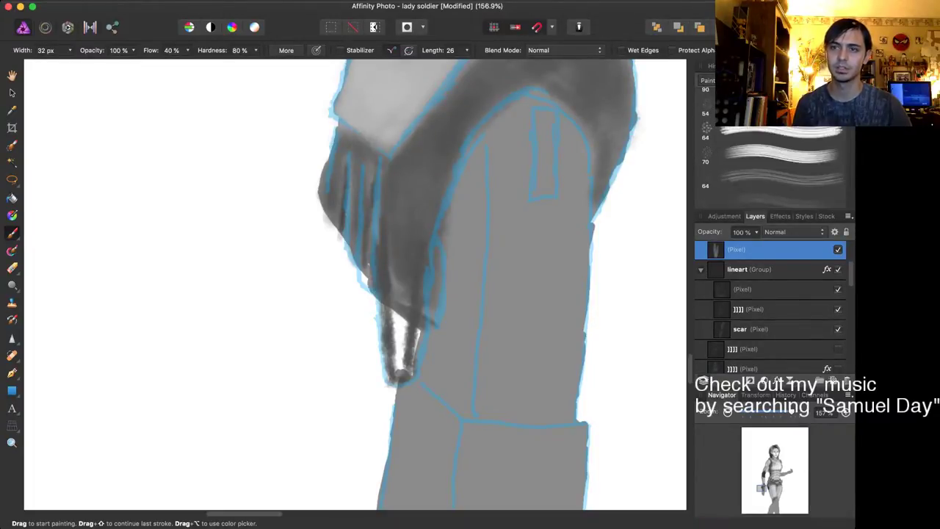
click(779, 105)
key(bracketright)
key(bracketright)
key(bracketright)
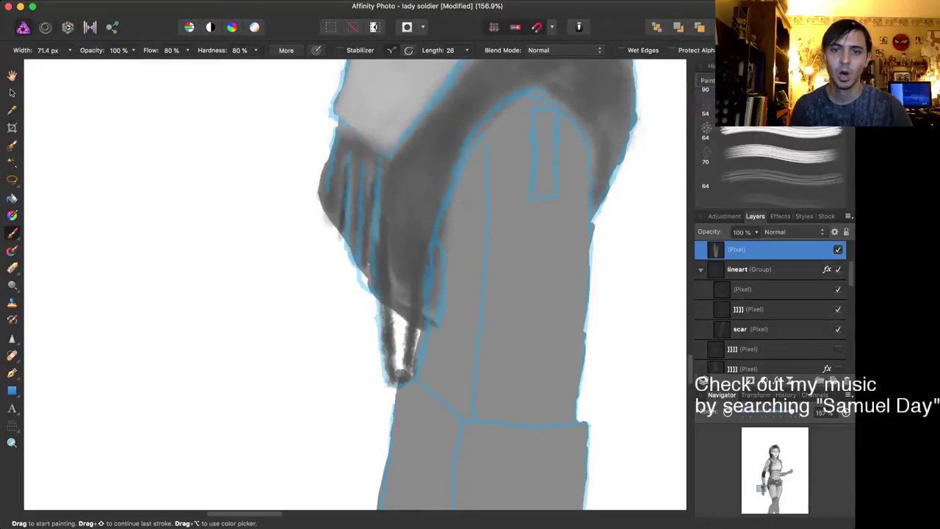
Step: Try out the 82.1 px painting brush with a scribble on the gun and undo it
mouse_move(462, 232)
mouse_down()
mouse_move(489, 272)
mouse_move(481, 323)
mouse_up()
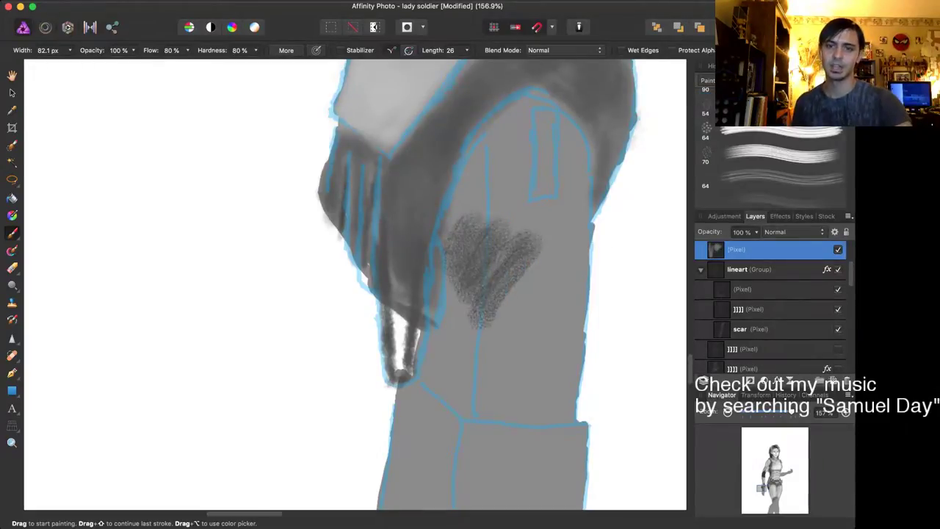
key(super+z)
key(super+z)
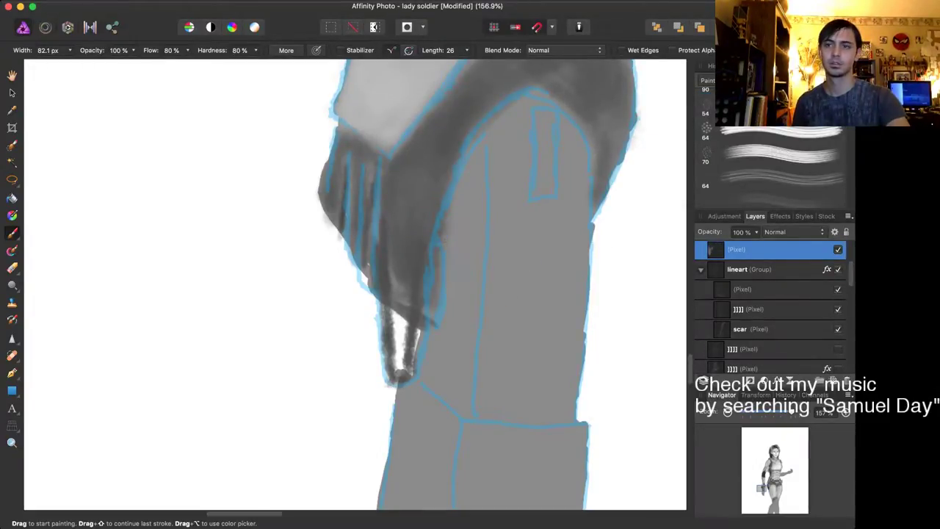
scroll(777, 147, down, 3)
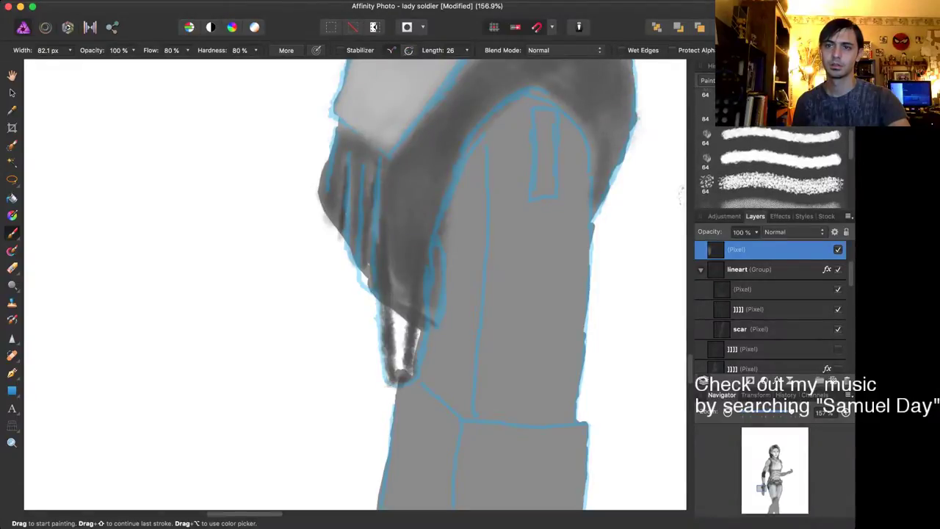
Step: Test the 64 px painting brush with a stroke on the gun, undo it and lower the brush opacity to 32 %
click(781, 158)
mouse_move(481, 246)
mouse_down()
mouse_move(517, 247)
mouse_move(525, 278)
mouse_up()
key(super+z)
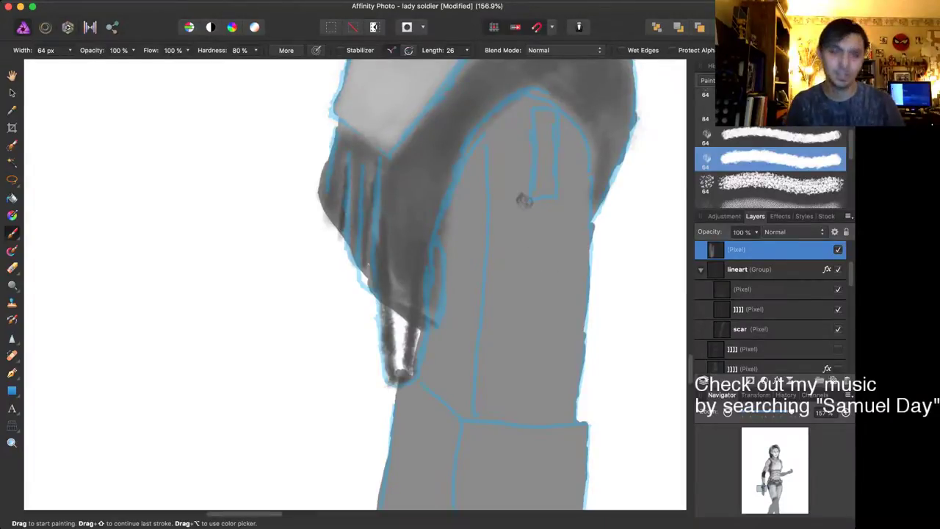
mouse_move(94, 50)
mouse_down()
mouse_move(78, 50)
mouse_move(110, 52)
mouse_up()
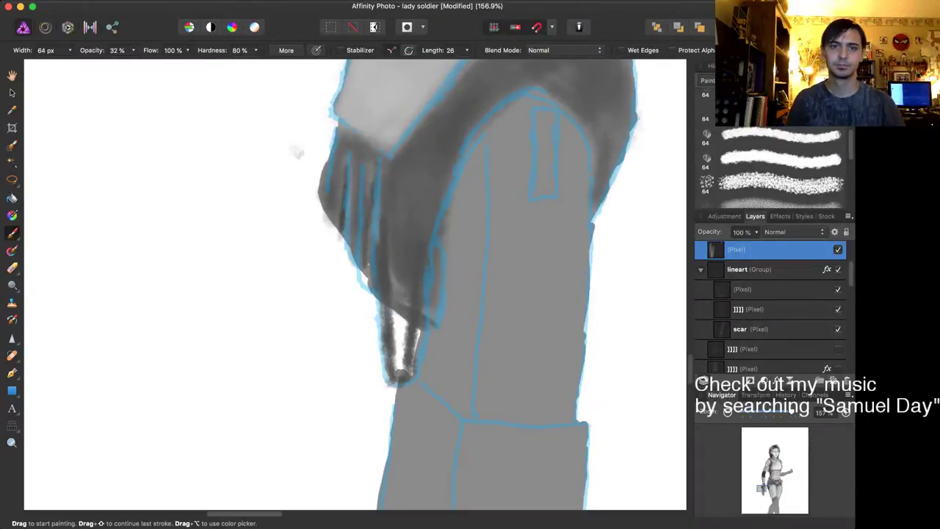
Step: Reduce the brush width to 46.2 px and paint grey over the white middle of the index finger
key(bracketleft)
key(bracketleft)
drag(394, 279, 399, 363)
drag(398, 316, 403, 373)
scroll(400, 352, down, 2)
scroll(400, 352, right, 2)
scroll(528, 285, right, 2)
scroll(528, 285, down, 1)
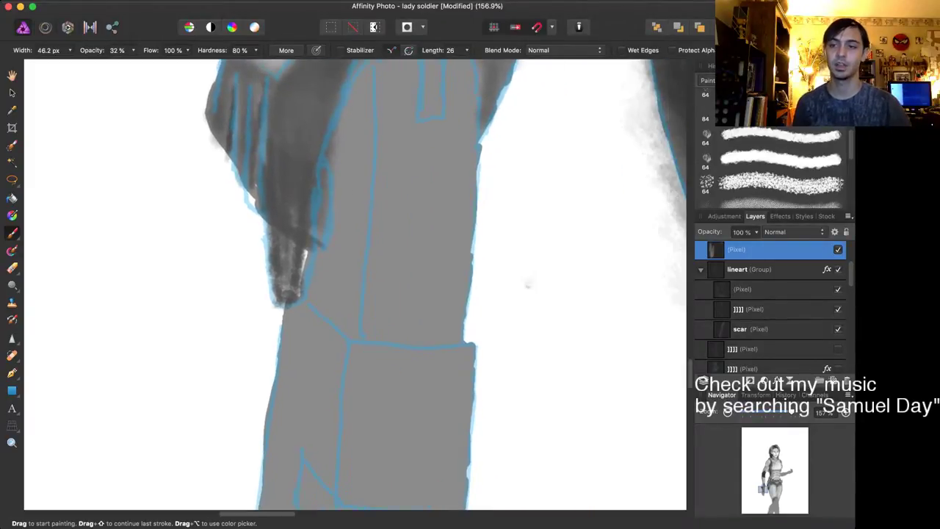
Step: Hide the shading layers and their group one by one to examine what each contributes around the gun hand
scroll(771, 305, up, 3)
scroll(772, 305, down, 3)
scroll(771, 308, down, 10)
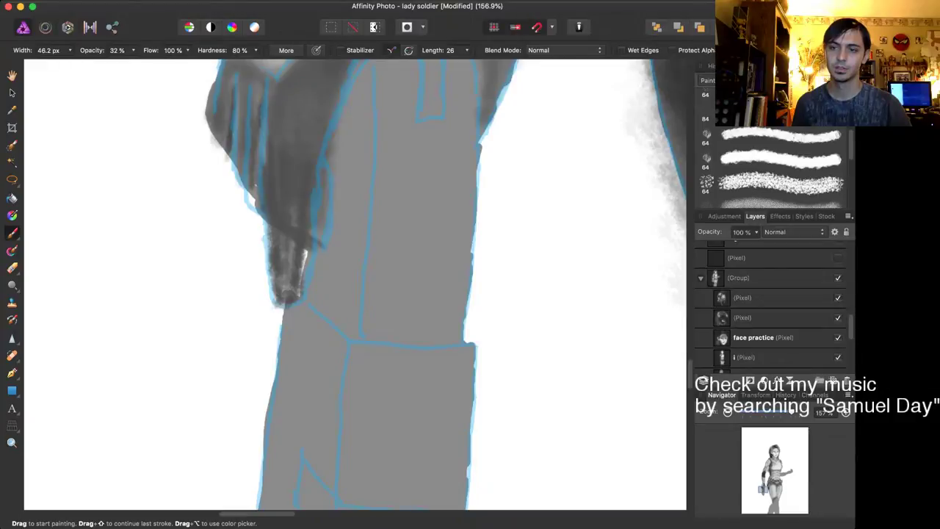
click(838, 357)
click(839, 337)
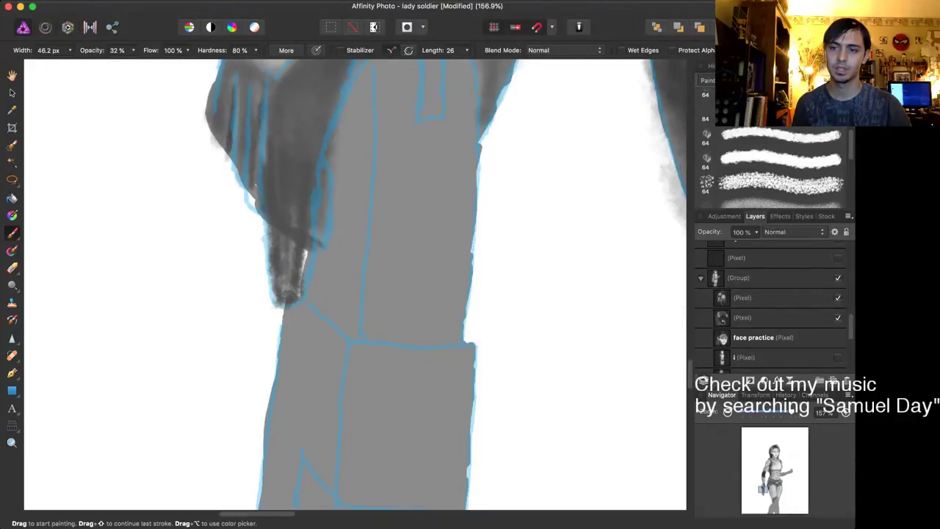
click(838, 317)
click(838, 298)
click(838, 277)
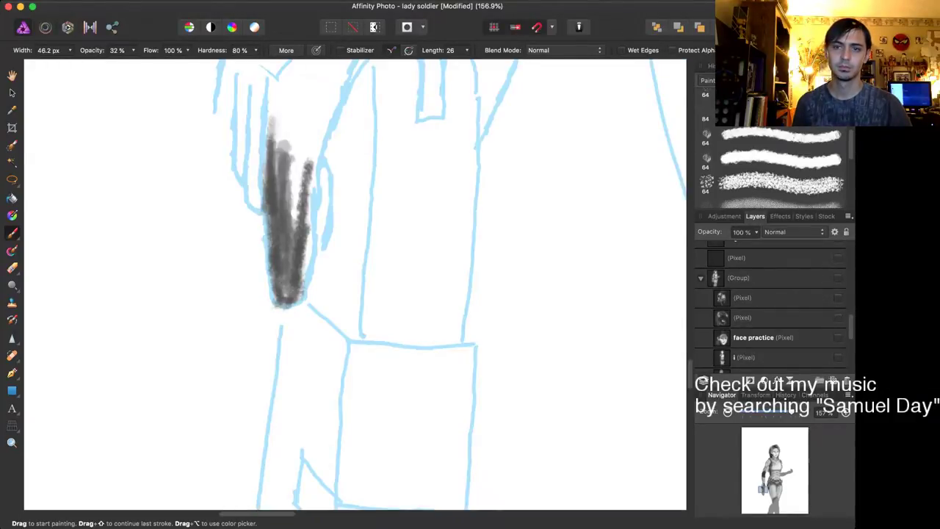
scroll(834, 286, up, 2)
scroll(771, 308, down, 6)
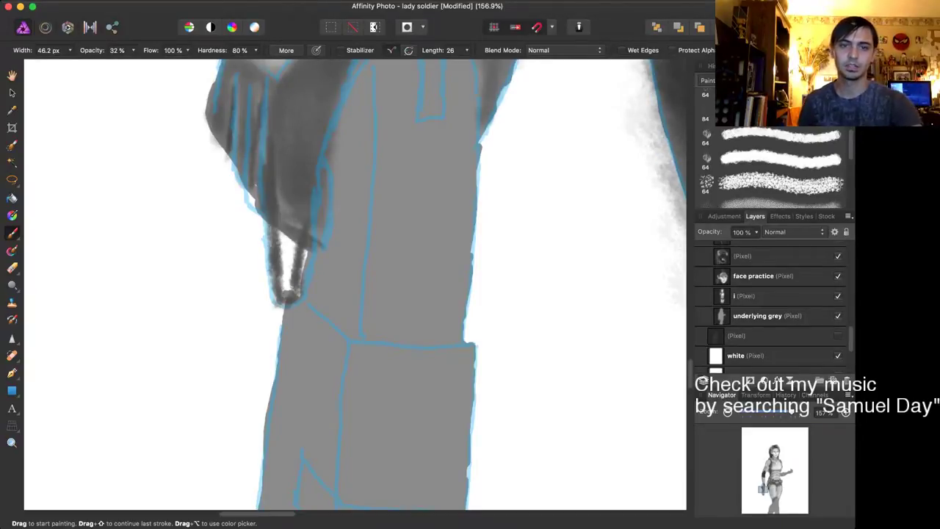
Step: Undo the dark strokes painted on the gun hand's index finger
key(super+z)
key(super+z)
key(super+z)
key(super+z)
key(super+z)
key(super+z)
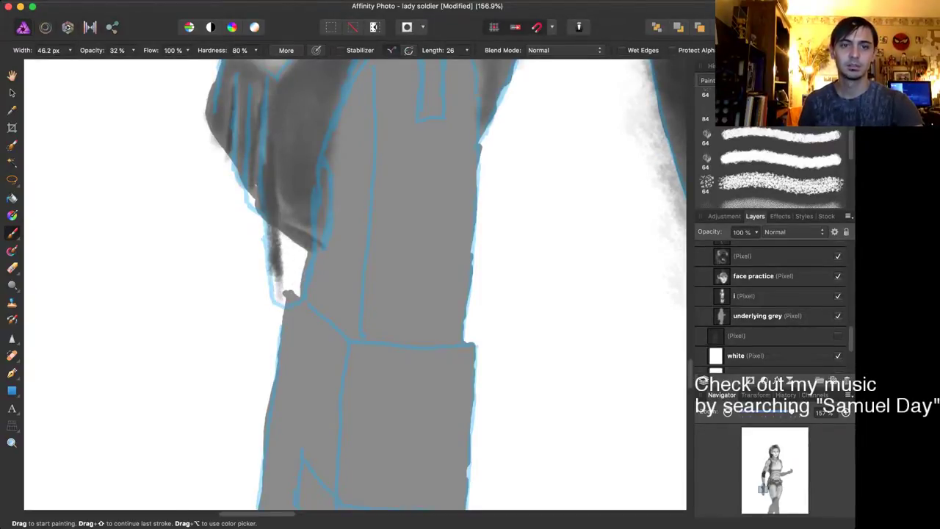
key(super+z)
key(super+z)
key(super+z)
key(super+z)
key(super+z)
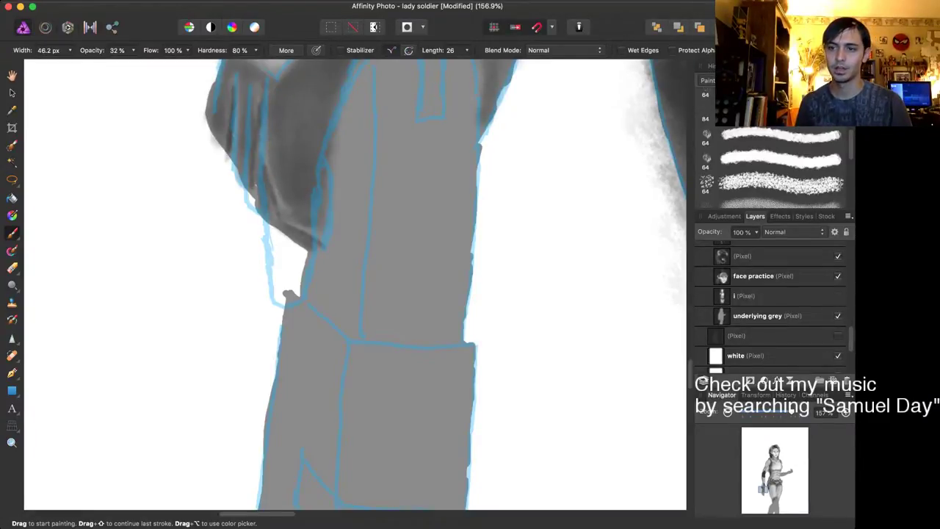
Step: Leave only the underlying grey layer visible in the figure's group by hiding its shading layers, and select that layer
scroll(772, 309, up, 3)
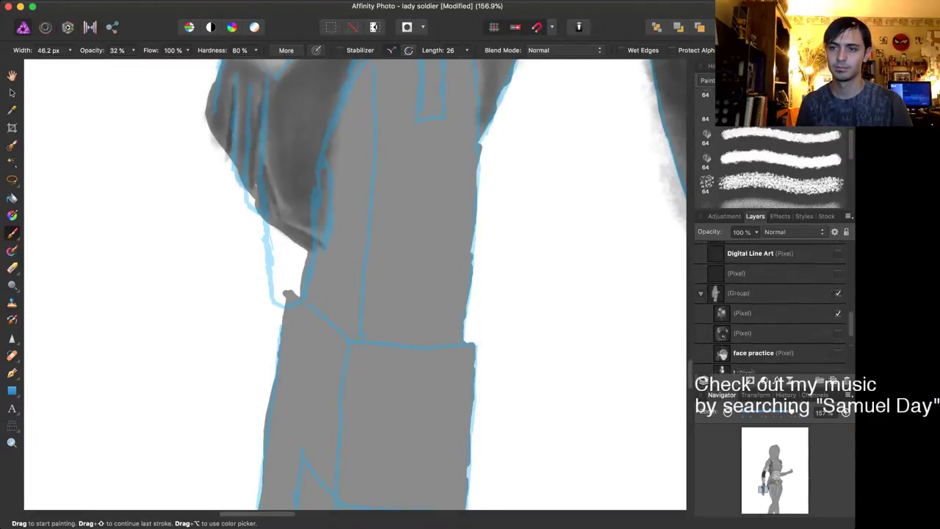
click(838, 313)
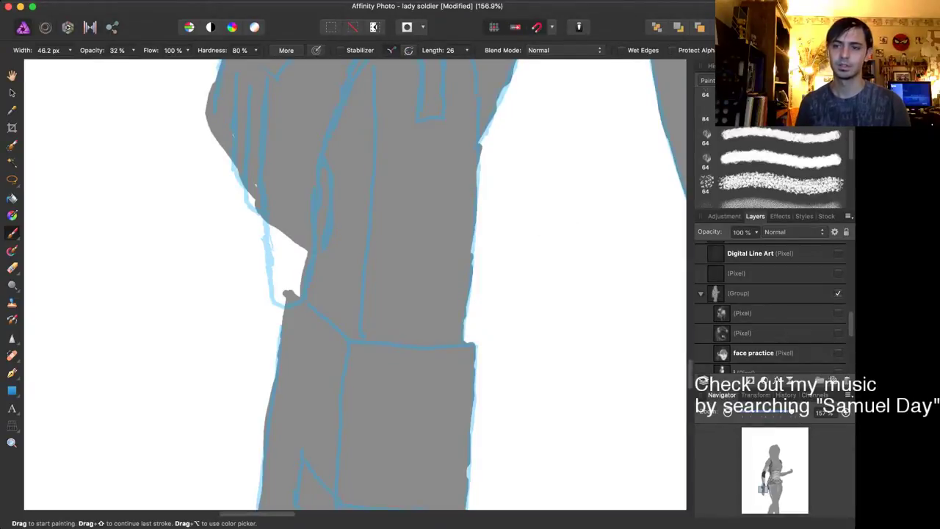
scroll(771, 309, up, 1)
scroll(771, 309, down, 4)
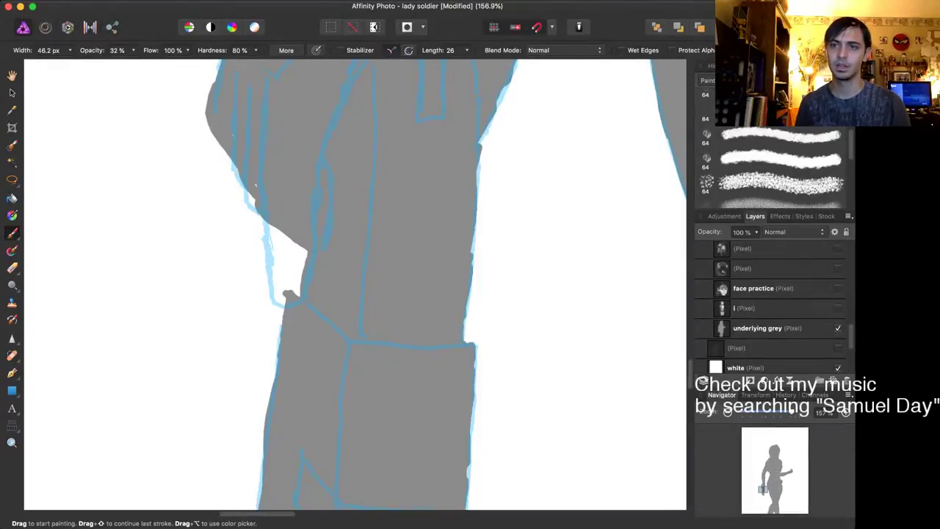
click(793, 329)
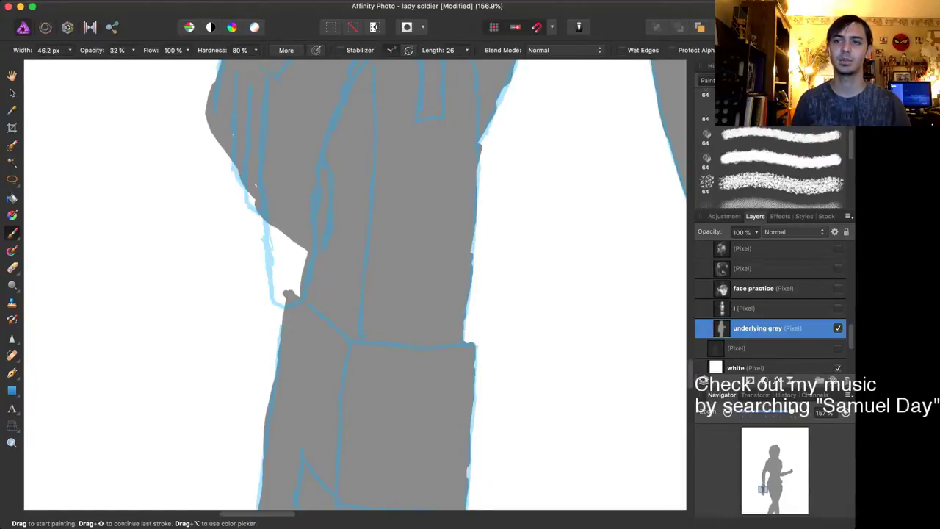
Step: Choose the 16 px basic brush and make the silhouette's base grey the painting colour
click(764, 80)
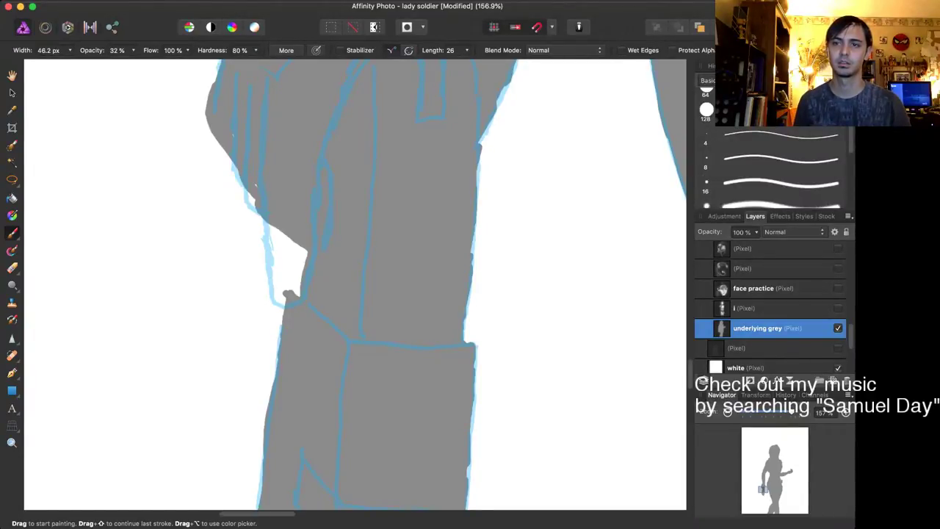
scroll(781, 169, up, 5)
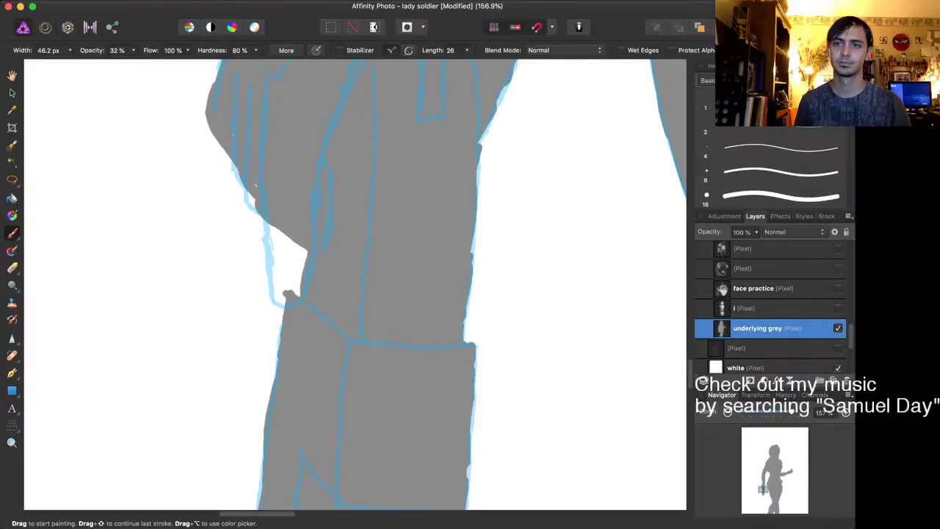
click(781, 196)
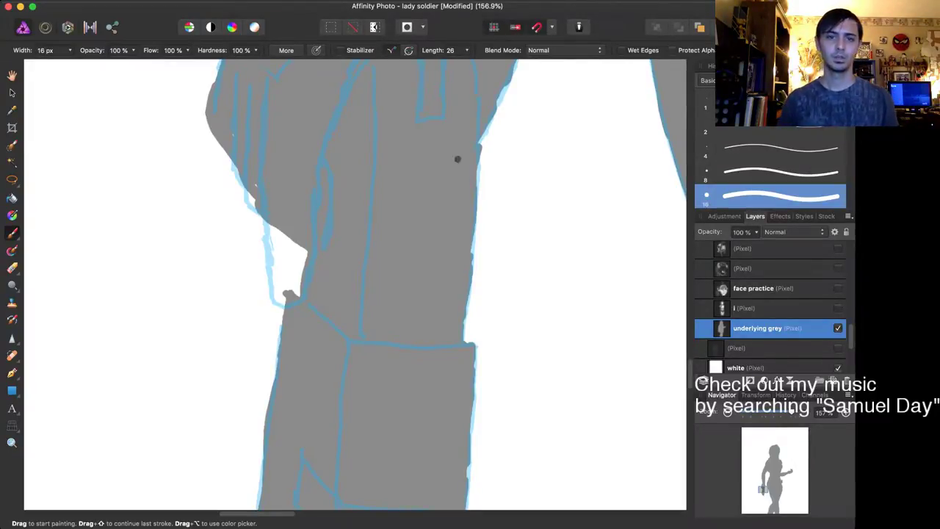
key(i)
key(b)
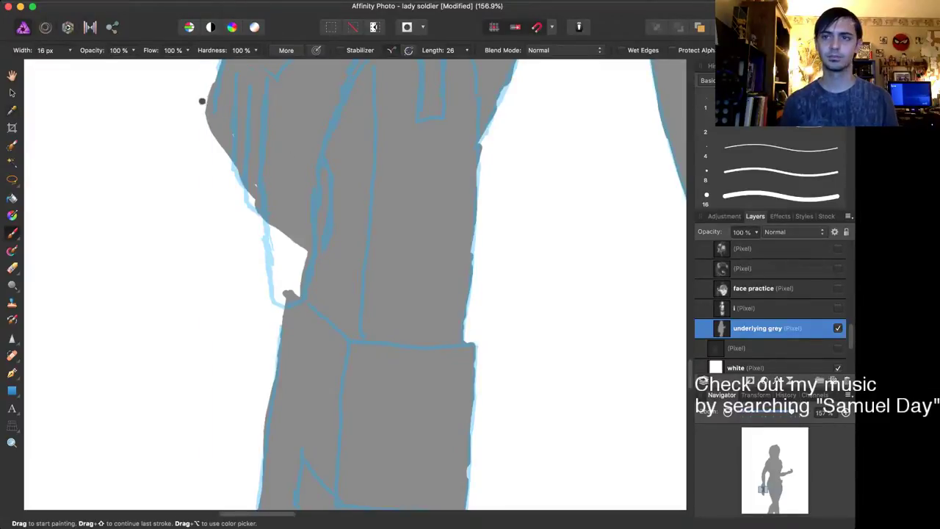
click(776, 66)
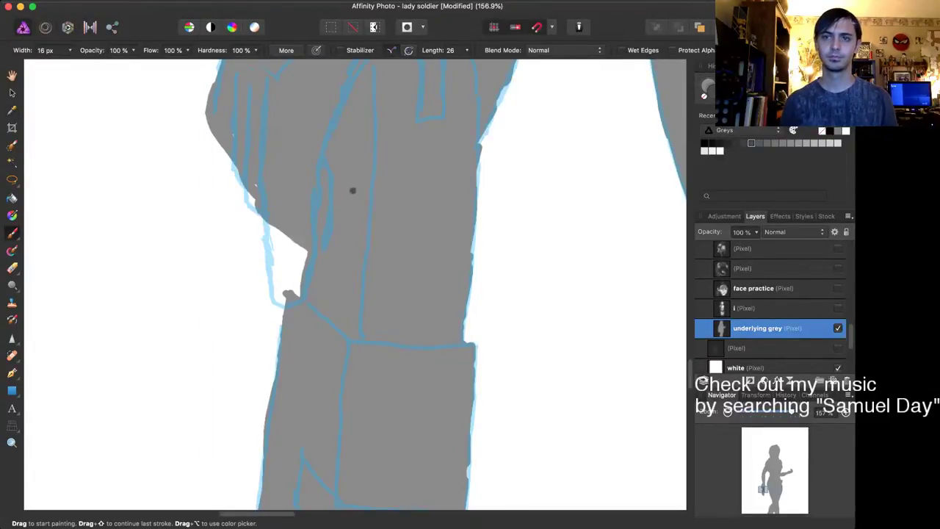
key(x)
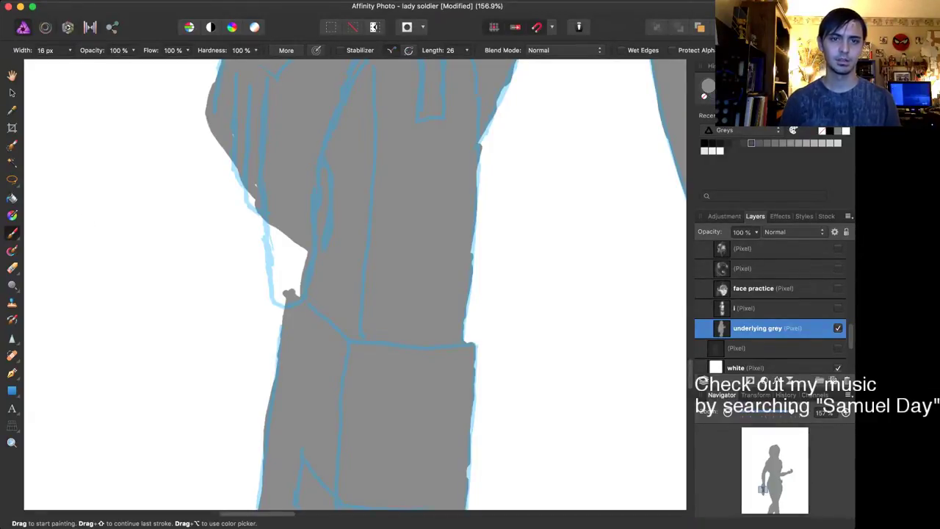
Step: Fill the white gap in the index finger and the nearby finger edges with base grey up to the blue outline
mouse_move(270, 225)
mouse_down()
mouse_move(274, 301)
mouse_move(278, 229)
mouse_move(285, 278)
mouse_up()
mouse_move(285, 243)
mouse_down()
mouse_move(298, 293)
mouse_move(303, 251)
mouse_move(295, 245)
mouse_up()
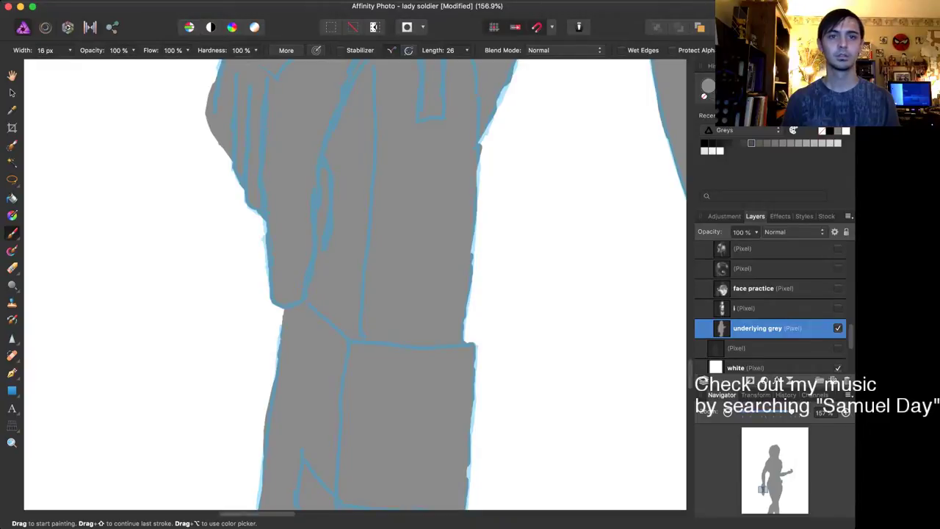
scroll(219, 167, up, 5)
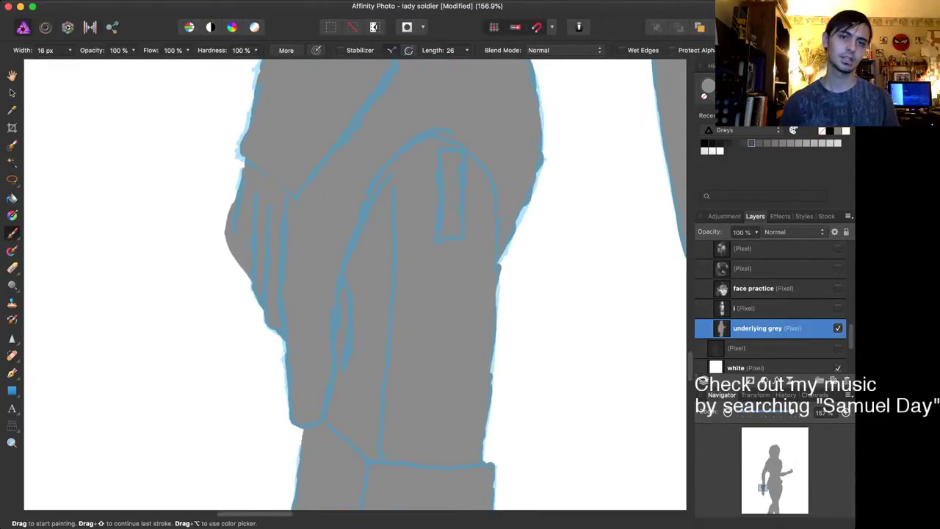
Step: Erase the grey spilling past the blue outline along the outer edge of the fingers with the 23.6 px eraser
key(e)
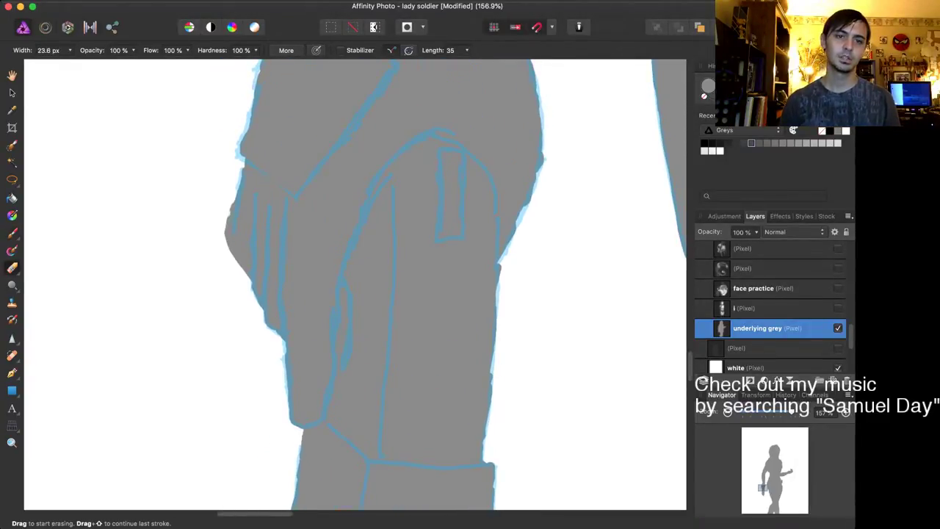
mouse_move(228, 206)
mouse_down()
mouse_move(225, 237)
mouse_move(246, 275)
mouse_up()
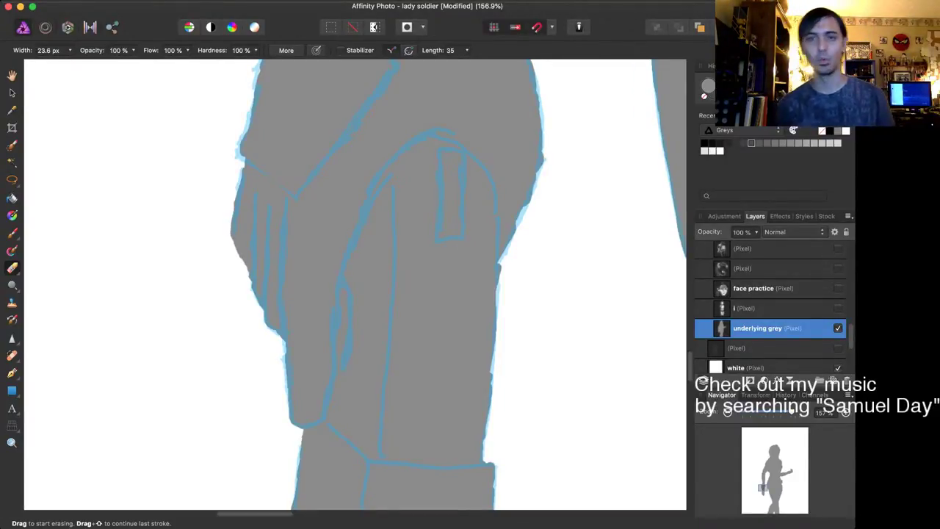
key(i)
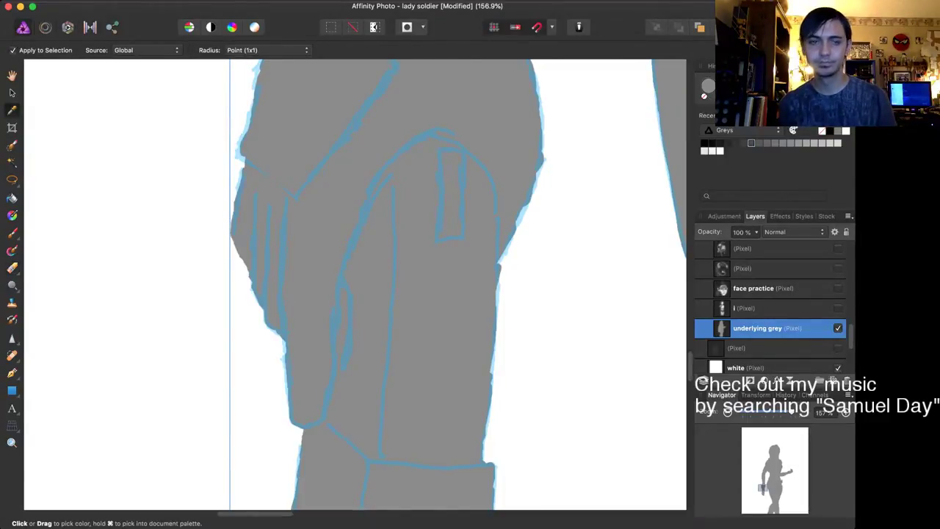
key(e)
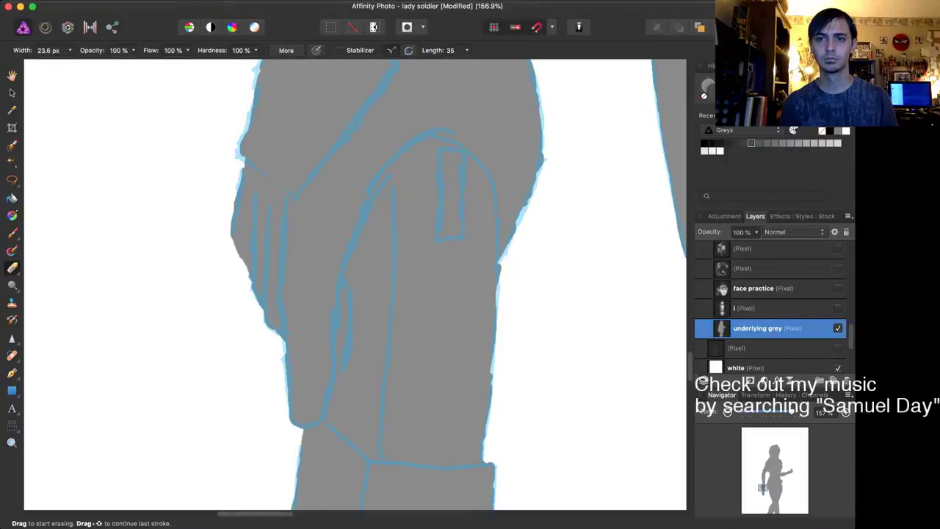
Step: Try erasing a strip at the back edge of the hand with a 20.1 px eraser, and undo the dark stroke painted over it
key(bracketleft)
drag(529, 183, 517, 209)
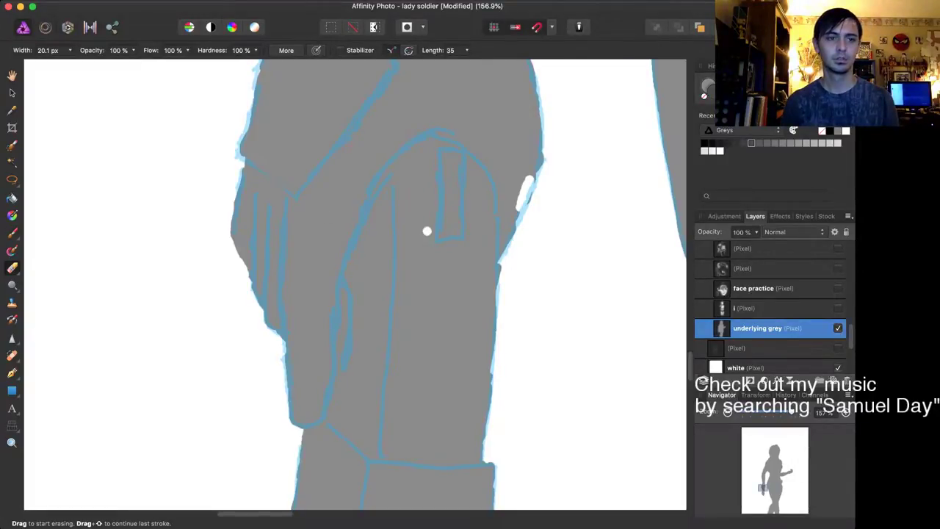
key(b)
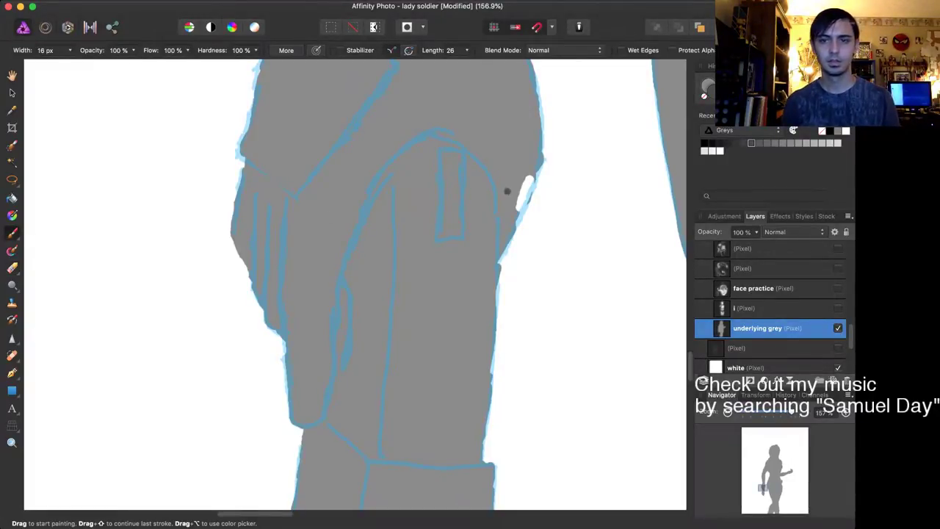
mouse_move(507, 191)
mouse_down()
mouse_move(523, 182)
mouse_move(517, 204)
mouse_move(518, 195)
mouse_up()
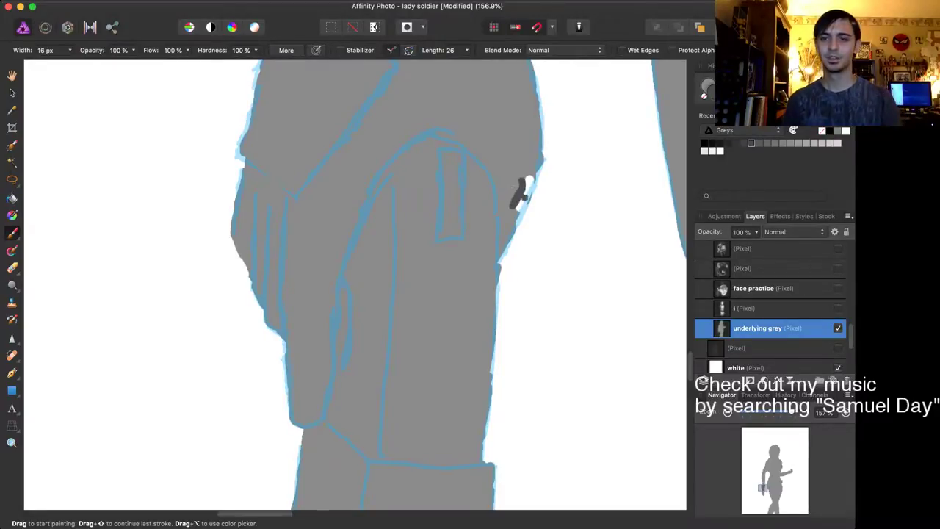
key(super+z)
key(super+z)
key(super+z)
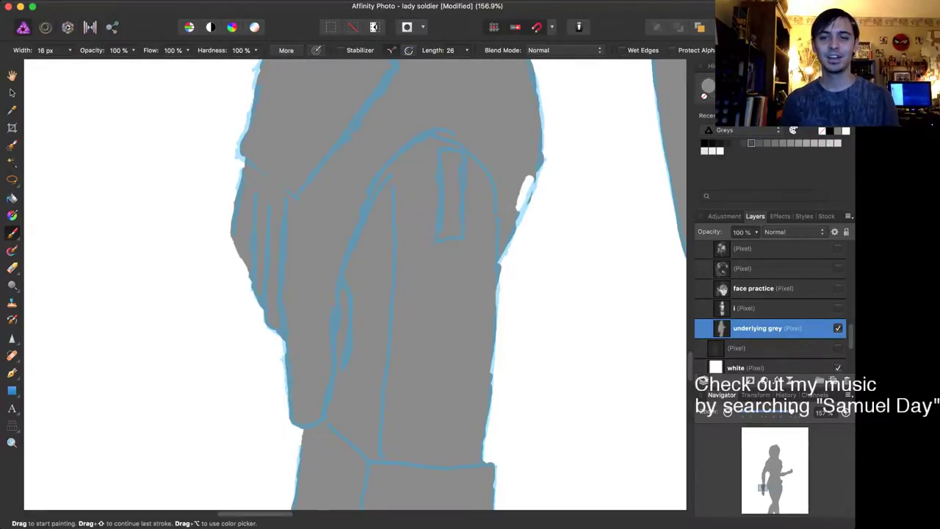
Step: Repaint the erased strip at the back of the hand and fill the edge above the fingers with base grey
mouse_move(523, 180)
mouse_down()
mouse_move(522, 197)
mouse_move(530, 180)
mouse_up()
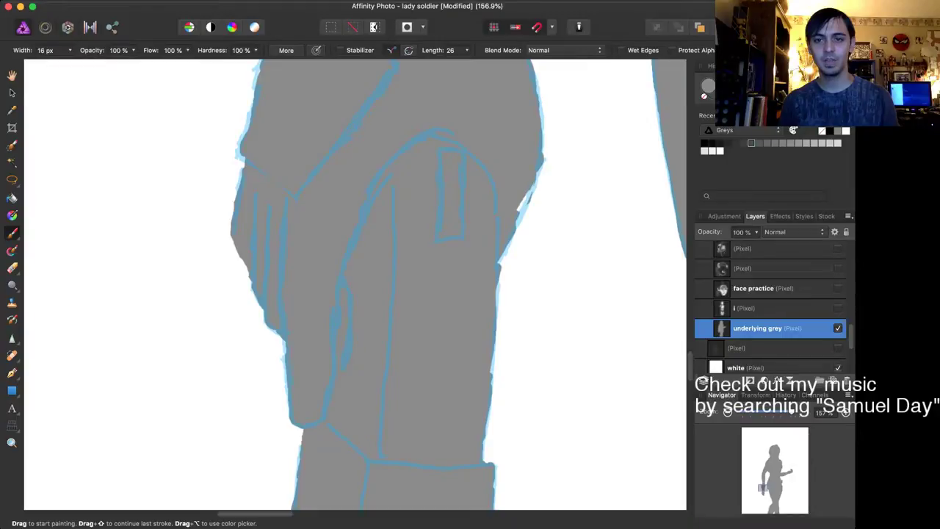
key(super+shift+z)
key(super+shift+z)
key(super+shift+z)
key(super+shift+z)
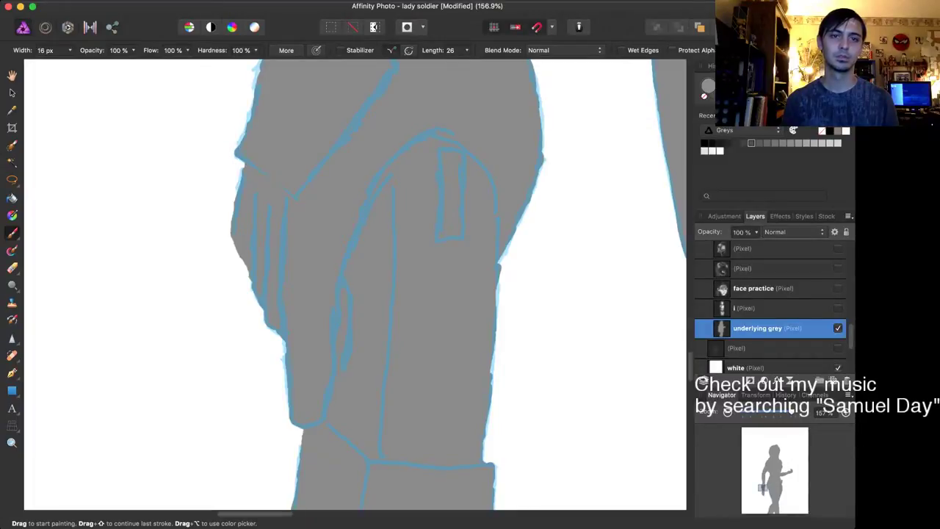
drag(251, 110, 239, 144)
Step: Turn on the visibility of the i, face practice and two unnamed shading layers above the underlying grey layer
scroll(402, 339, down, 5)
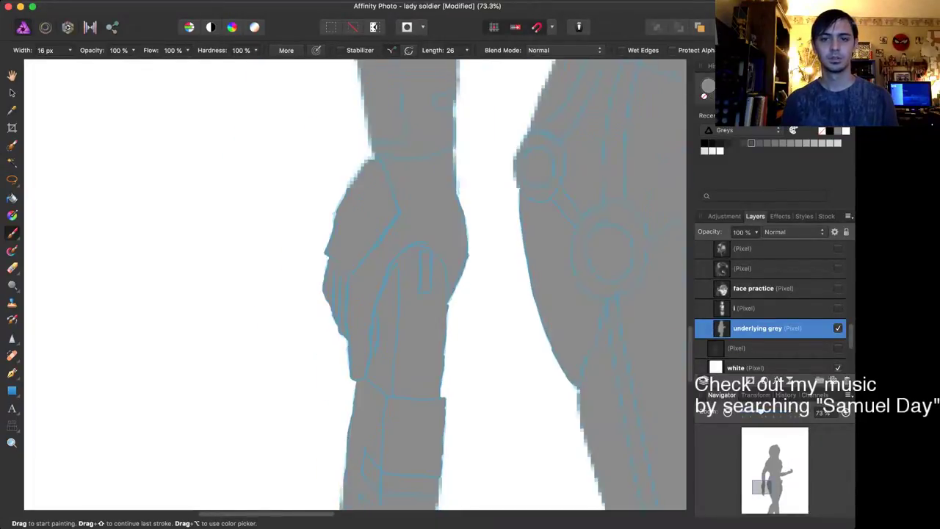
scroll(389, 309, right, 3)
scroll(386, 296, down, 5)
key(super+0)
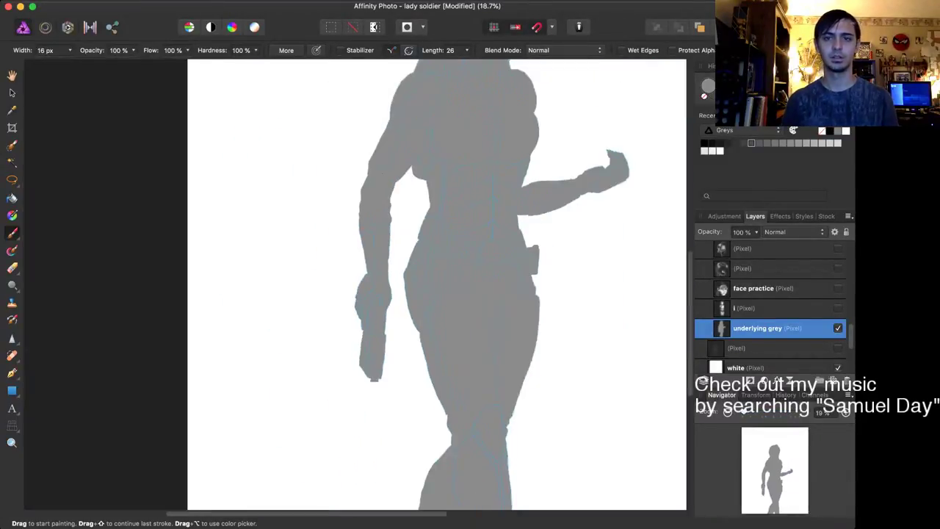
click(838, 308)
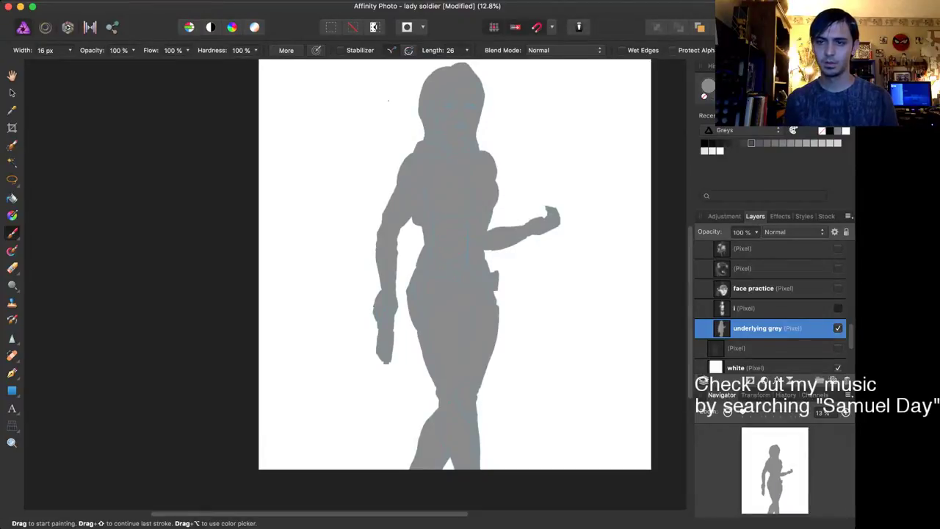
click(838, 287)
click(838, 268)
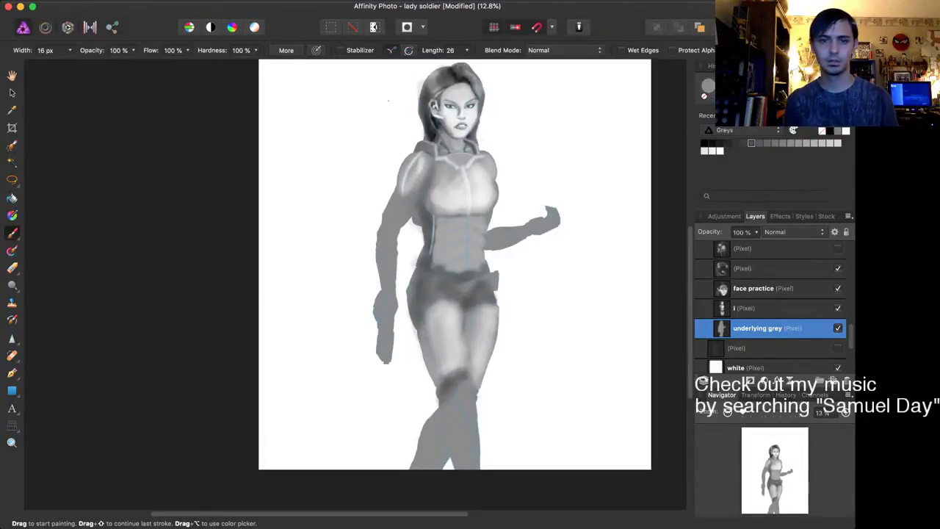
click(838, 249)
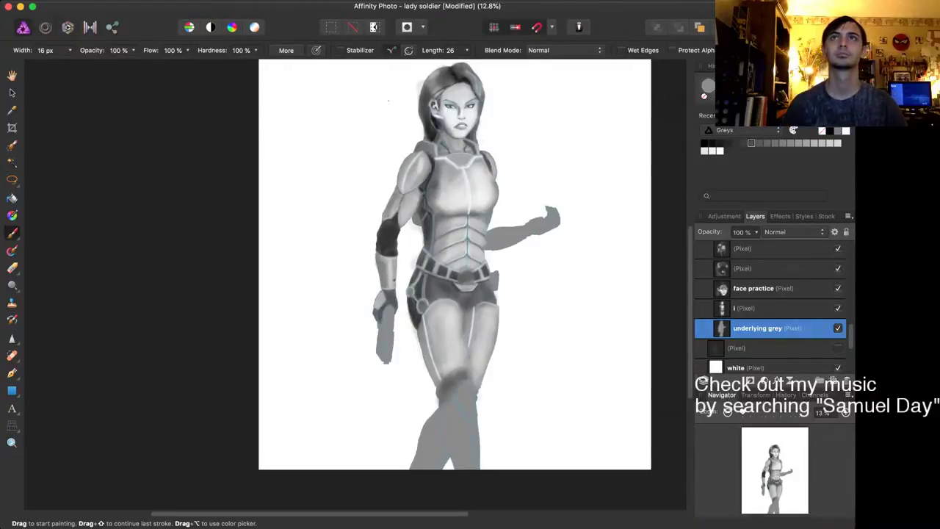
Step: Make the uppermost pixel layer in the shading group active and sample the glove's dark grey for the Paint Brush
scroll(358, 254, up, 10)
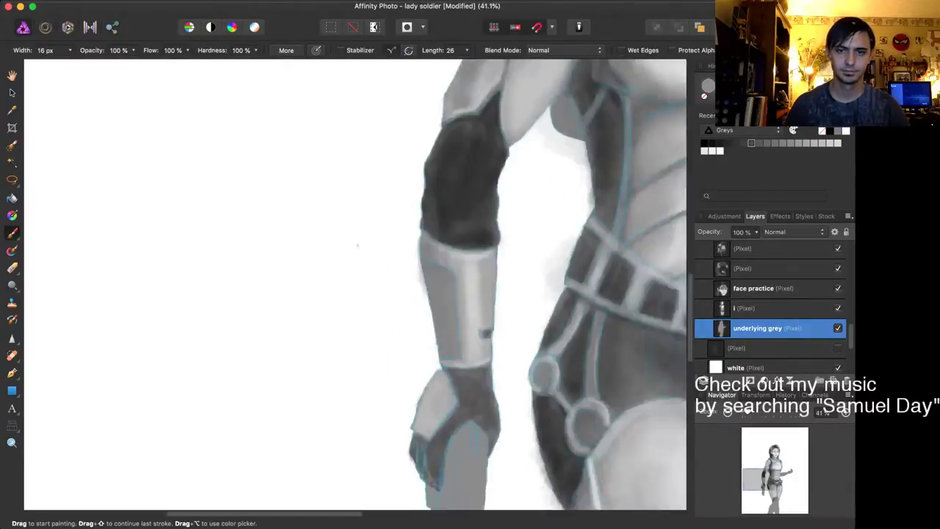
drag(412, 329, 331, 94)
scroll(330, 94, up, 5)
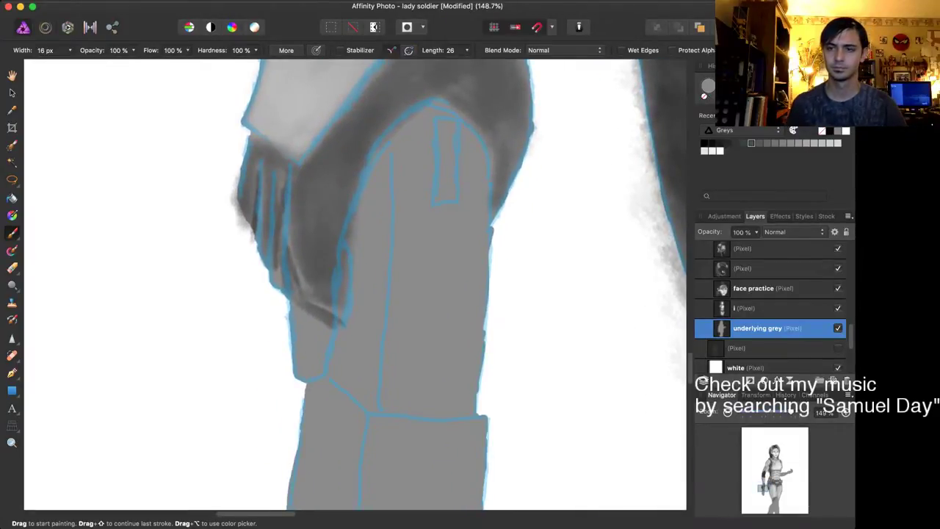
scroll(771, 309, up, 4)
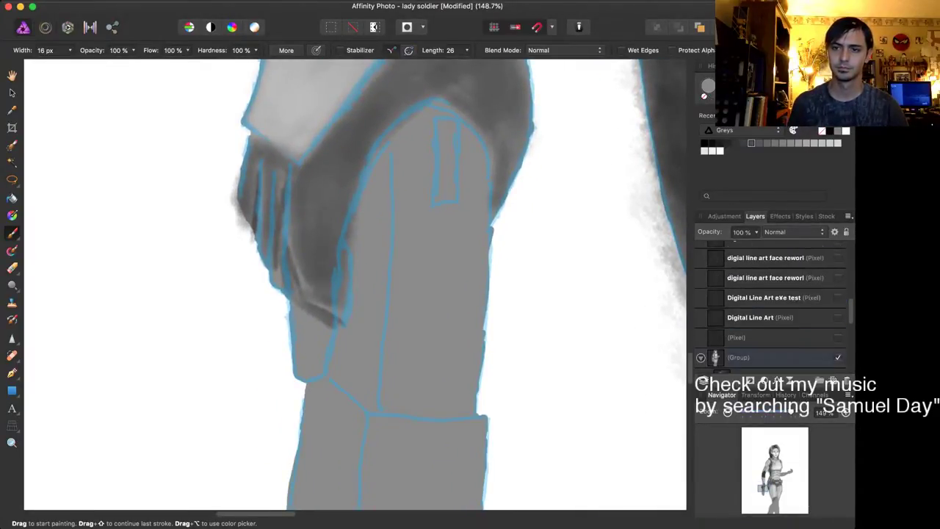
click(764, 325)
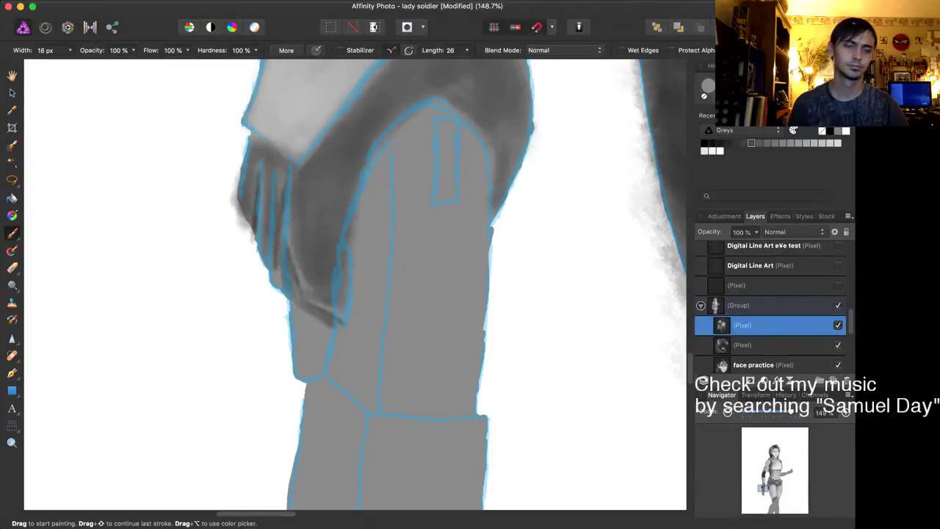
key(i)
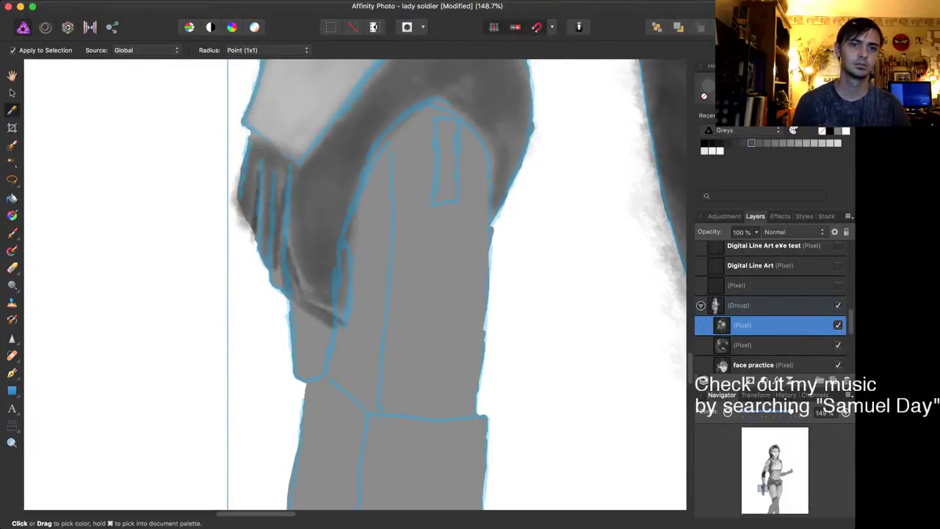
key(b)
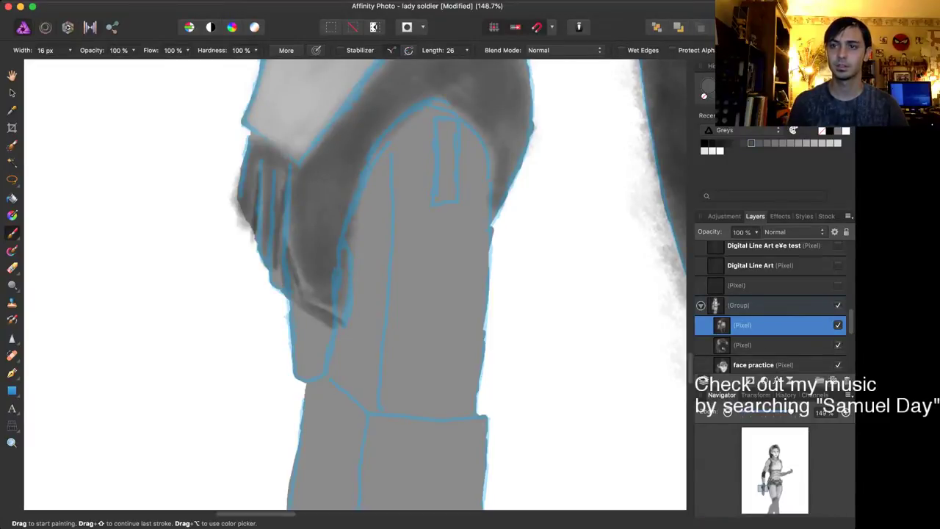
Step: Choose a rough-edged 64 px painting brush with 80% hardness and reduce its width to 54.4 px
click(807, 66)
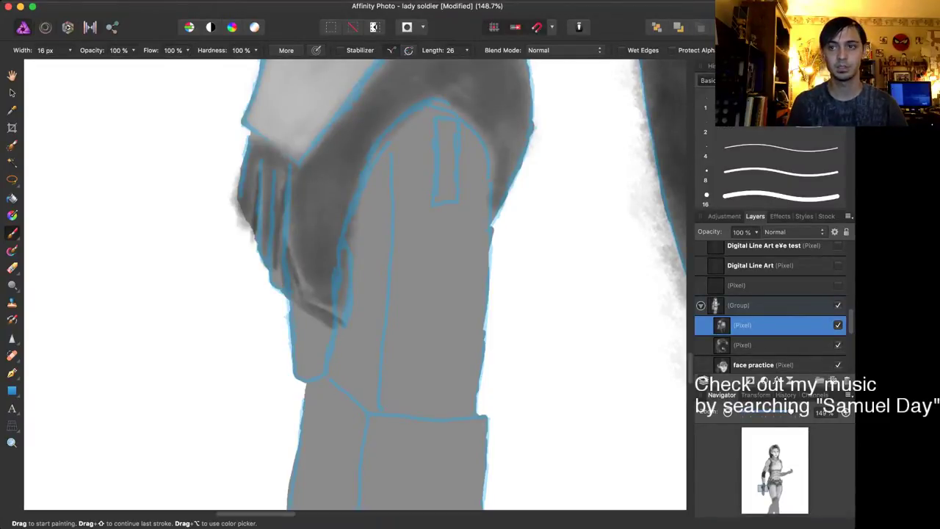
scroll(782, 170, down, 15)
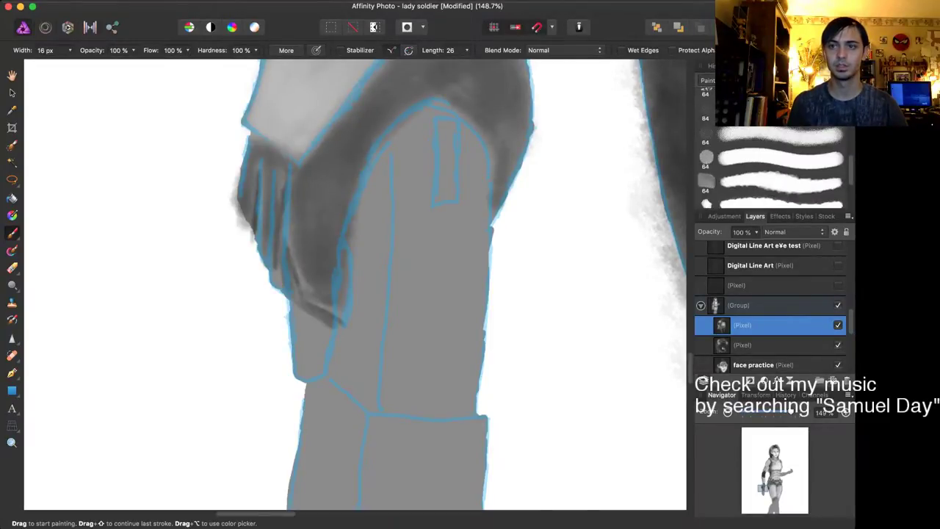
scroll(781, 170, up, 8)
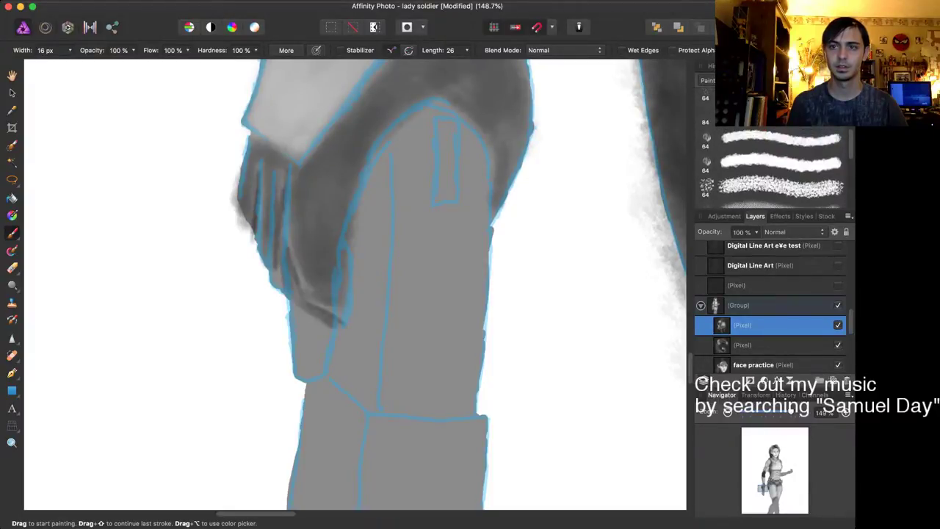
click(782, 162)
key([)
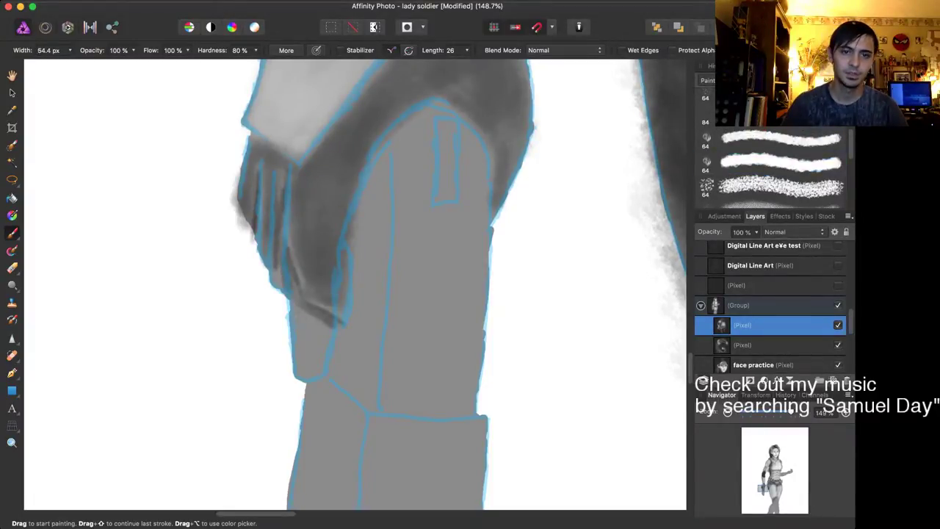
Step: Test a full-opacity dark grey stroke on the index finger, undo it, and set the brush opacity to 25%
mouse_move(297, 253)
mouse_down()
mouse_move(305, 309)
mouse_move(294, 229)
mouse_move(291, 236)
mouse_up()
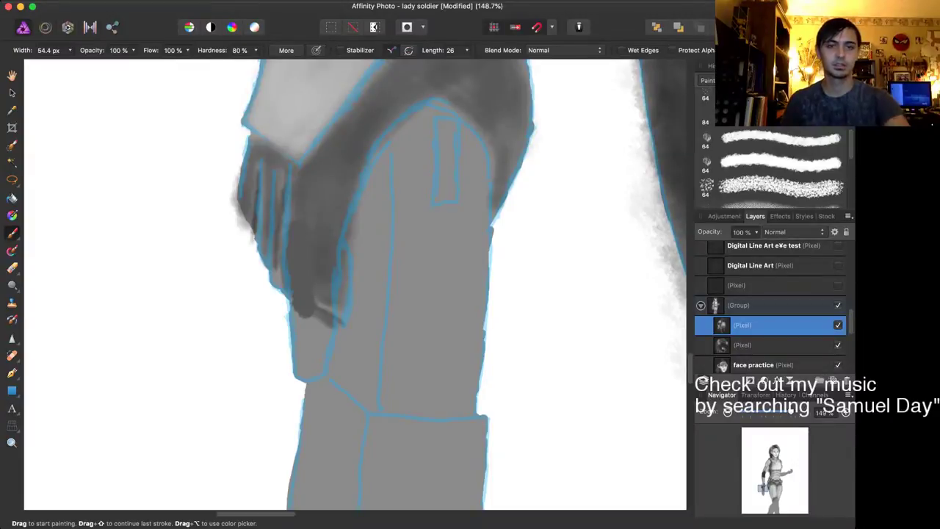
key(6)
key(1)
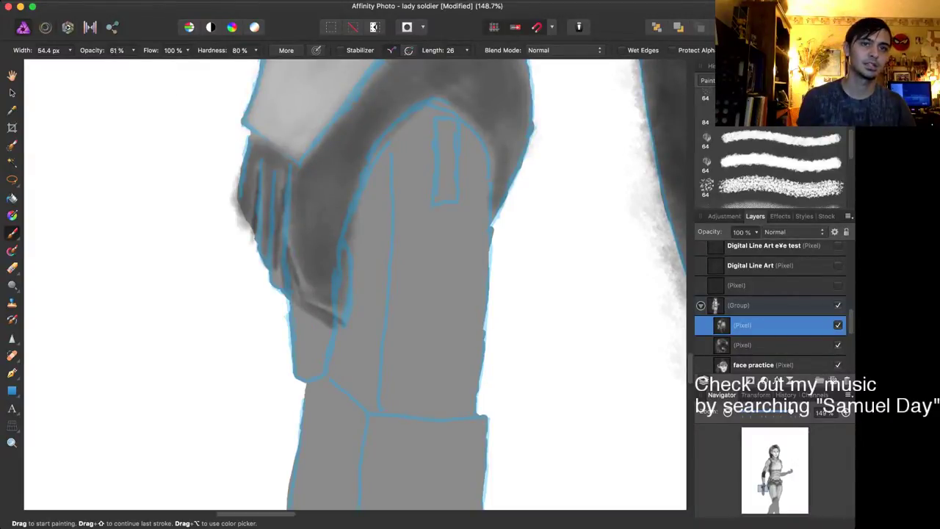
key(4)
key(8)
key(2)
key(7)
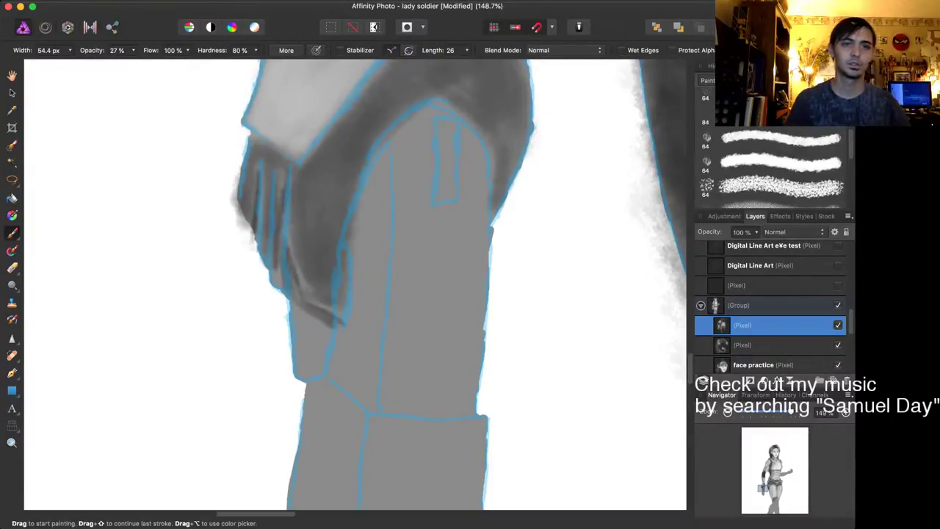
key(1)
key(9)
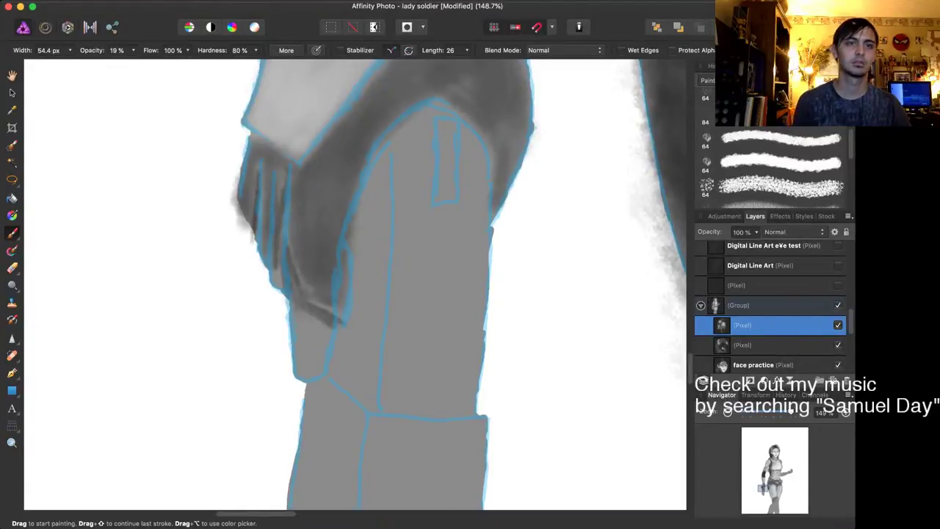
key(2)
key(5)
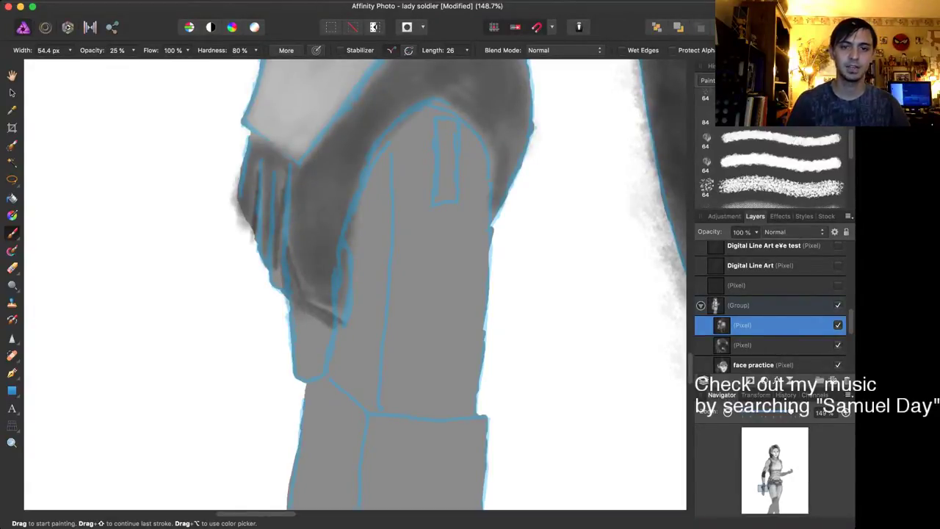
Step: Paint dark grey down the outer side of the index finger to its tip at 25% opacity
drag(302, 303, 300, 363)
key([)
key([)
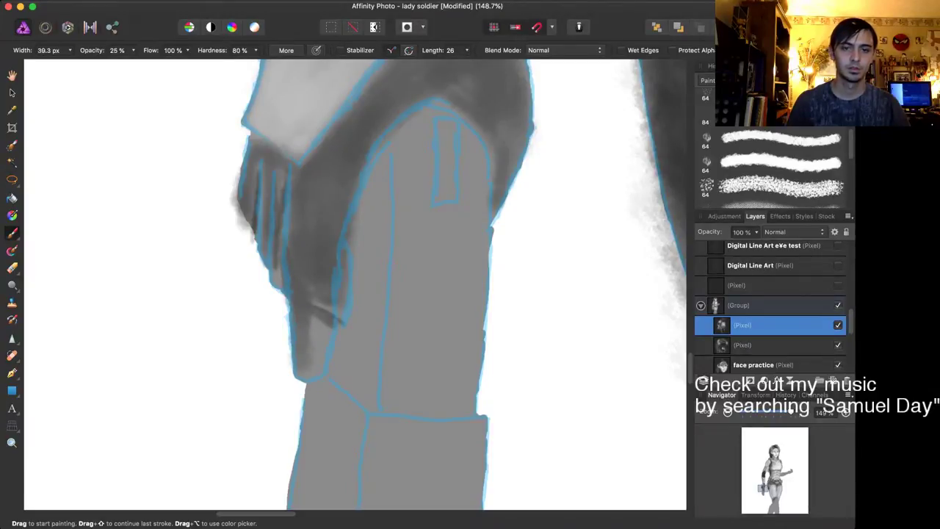
Step: Try a 57.1 px dark grey stroke along the index fingertip's outer edge, and undo it
key(bracketright)
key(bracketright)
key(bracketright)
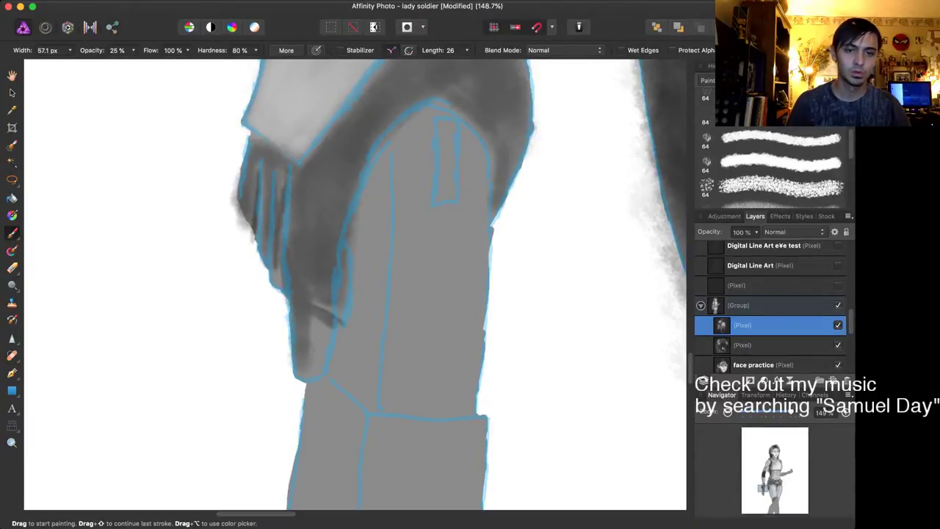
mouse_move(307, 375)
mouse_down()
mouse_move(293, 369)
mouse_move(283, 331)
mouse_up()
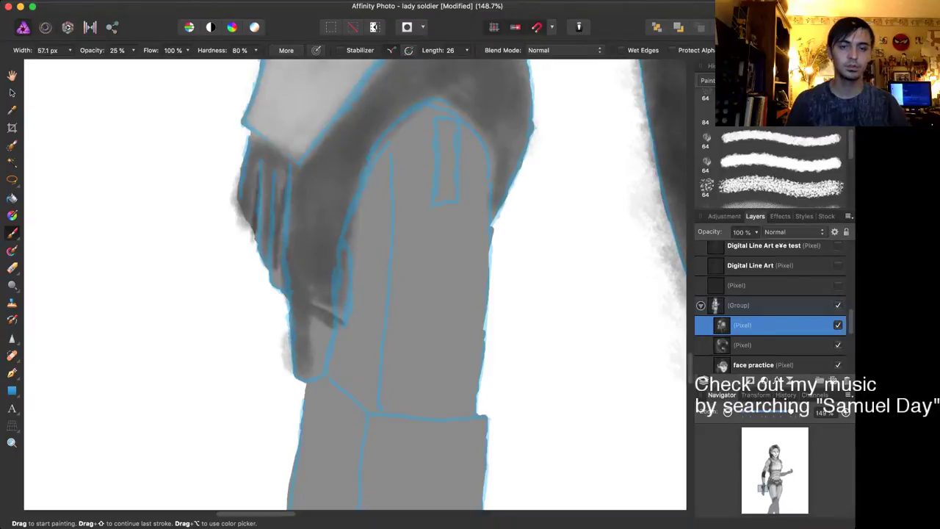
key(super+z)
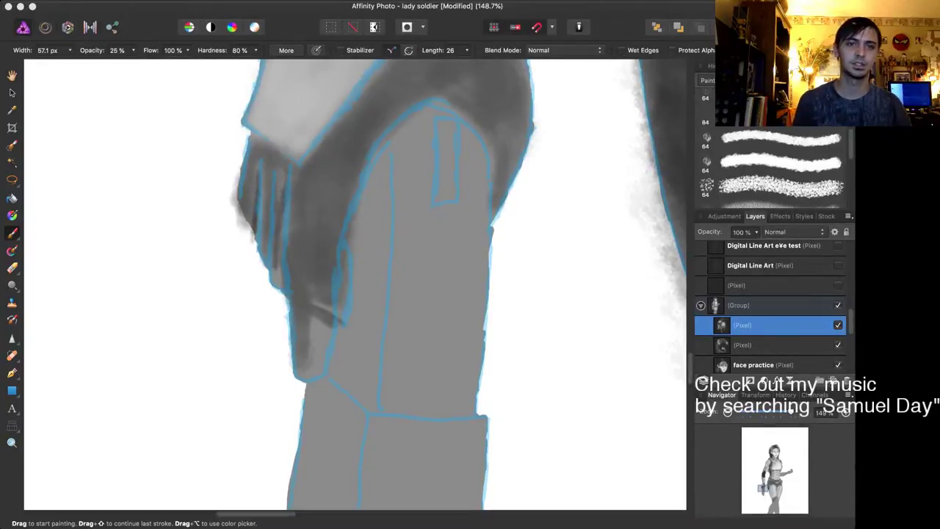
Step: Fill the rest of the index finger with dark grey using 35.1 px and 81.1 px brush widths, covering the old fingertip marks
key(bracketleft)
key(bracketleft)
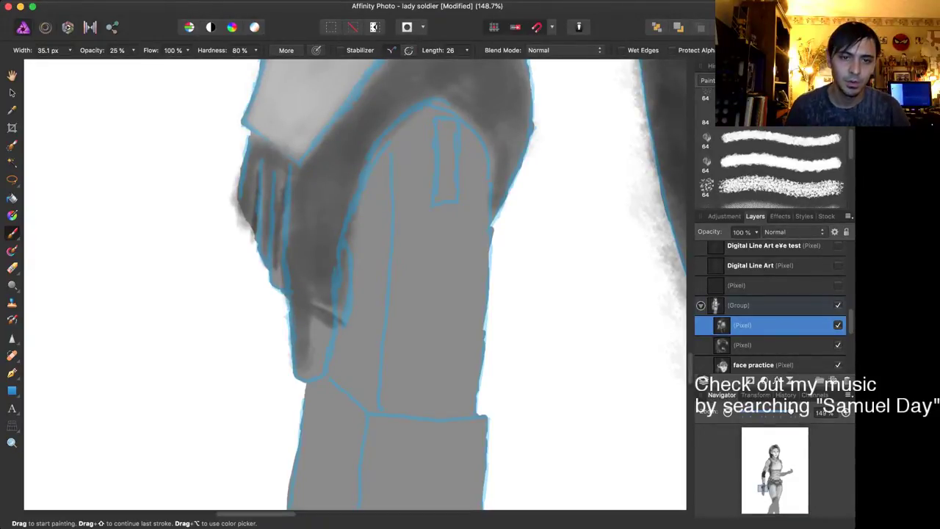
mouse_move(303, 353)
mouse_down()
mouse_move(316, 370)
mouse_move(328, 334)
mouse_move(320, 356)
mouse_up()
key(bracketright)
key(bracketright)
key(bracketright)
key(bracketright)
drag(313, 319, 311, 363)
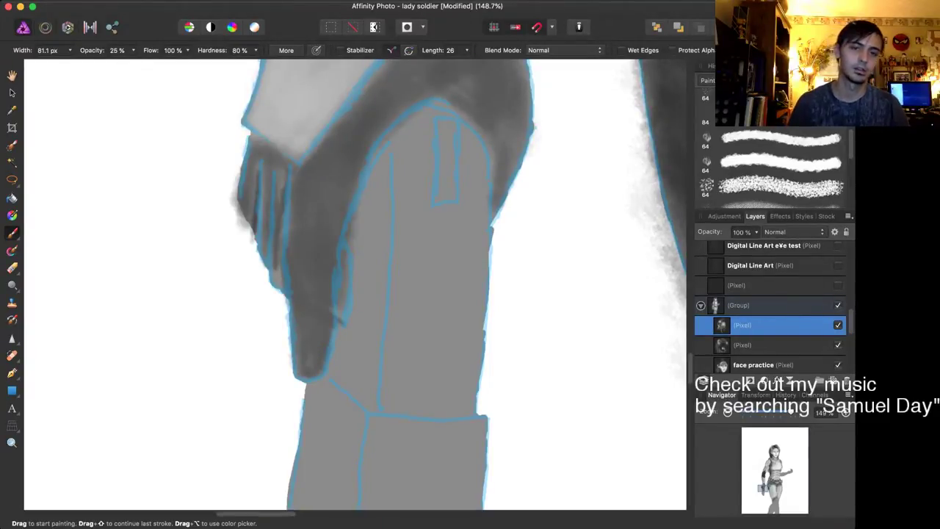
Step: Darken the tip of the finger beside the index finger with a 36 px dark grey brush
key(bracketleft)
key(bracketleft)
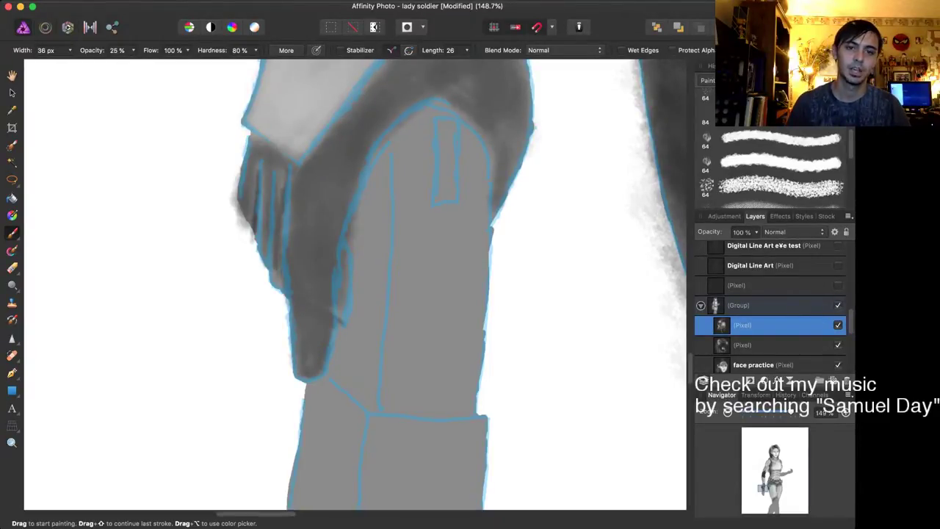
click(278, 276)
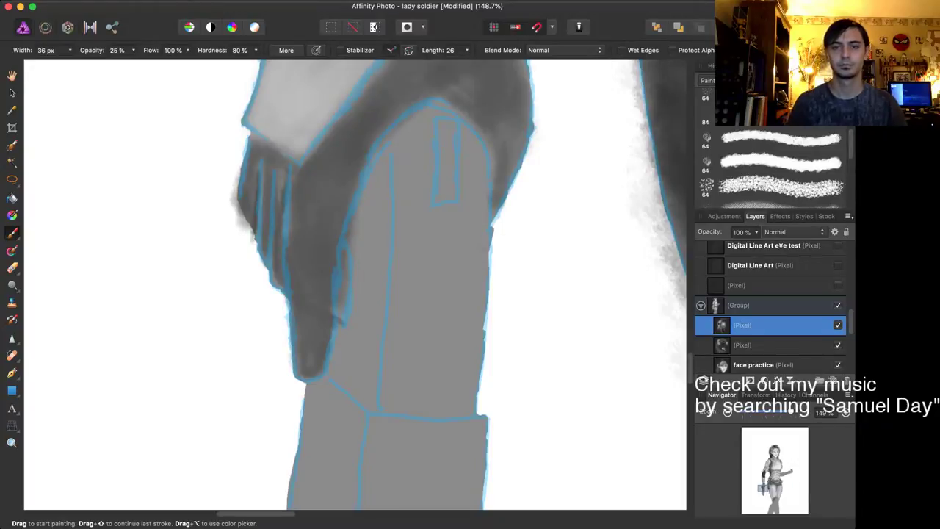
Step: Switch to black, try 26 px strokes at 25% opacity beside the index finger, and undo them
click(778, 66)
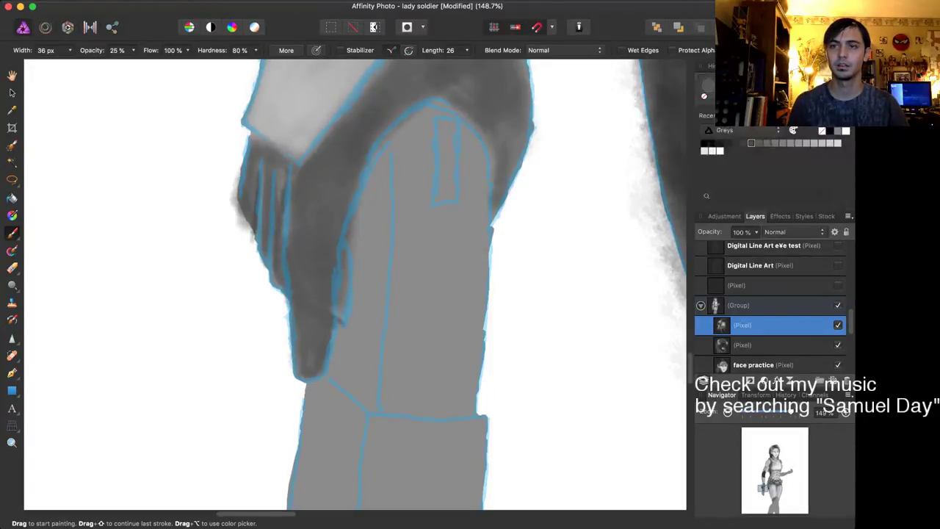
click(704, 143)
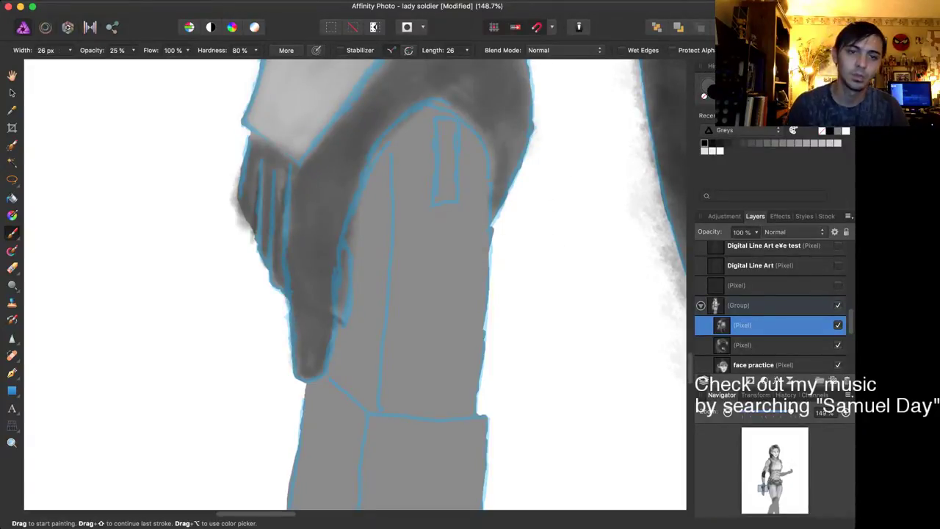
drag(280, 270, 283, 287)
drag(279, 244, 284, 287)
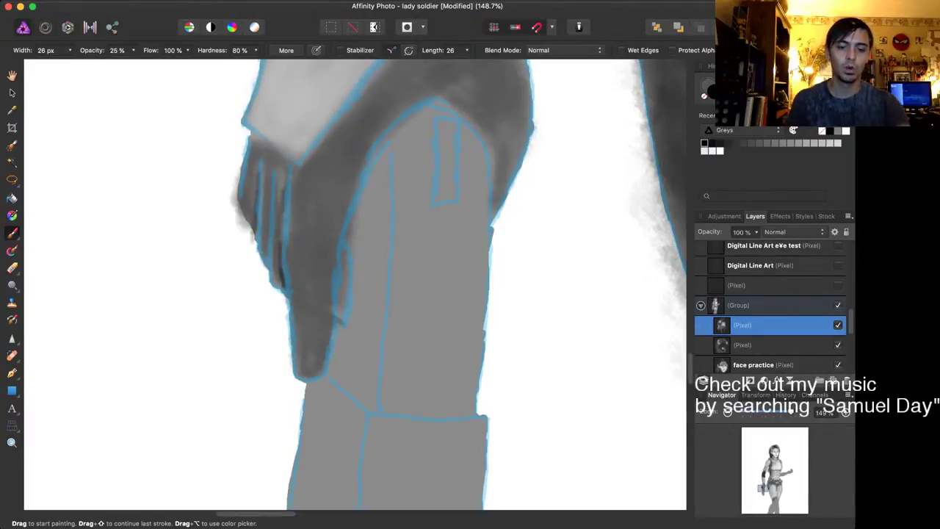
key(super+z)
key(super+z)
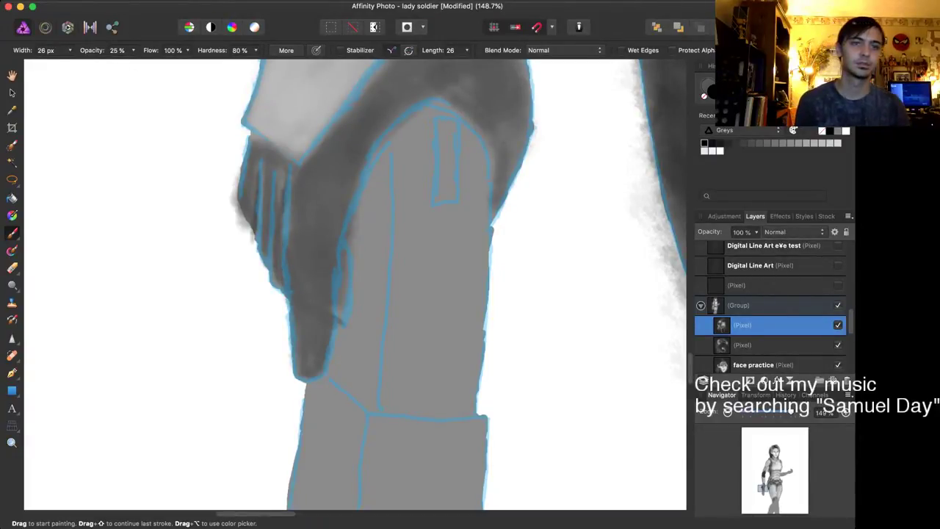
Step: Darken the creases between the glove's fingers in black at 9% opacity, varying the brush width between 26 px and 60.2 px
drag(92, 51, 79, 51)
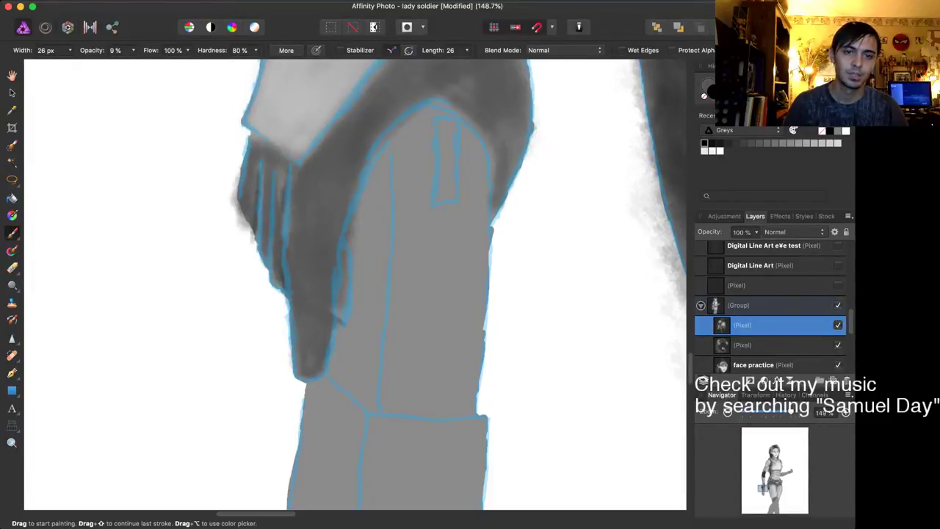
drag(284, 218, 282, 242)
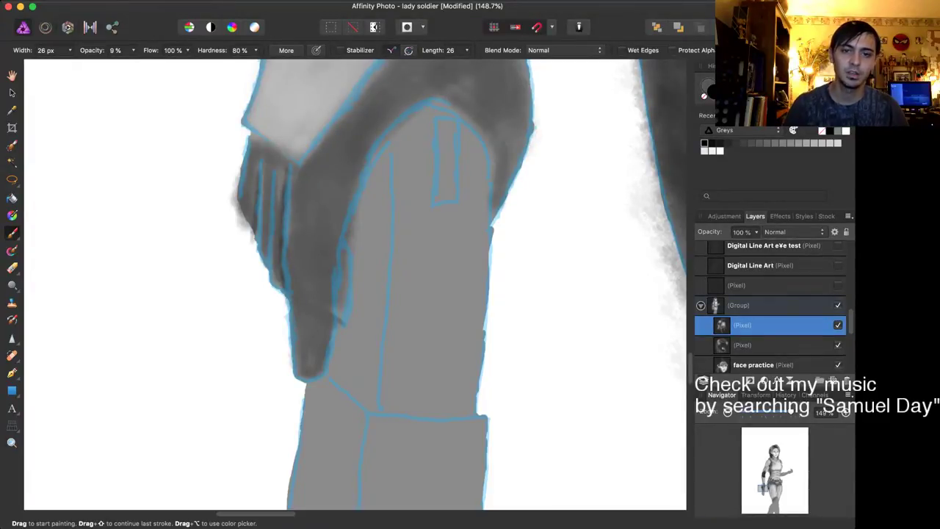
key(bracketright)
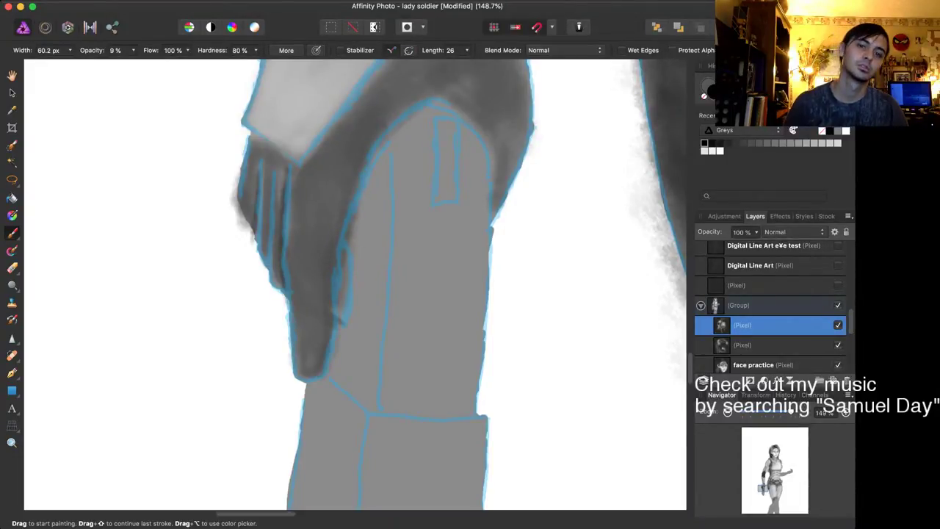
key(bracketleft)
key(bracketleft)
key(bracketleft)
key(bracketleft)
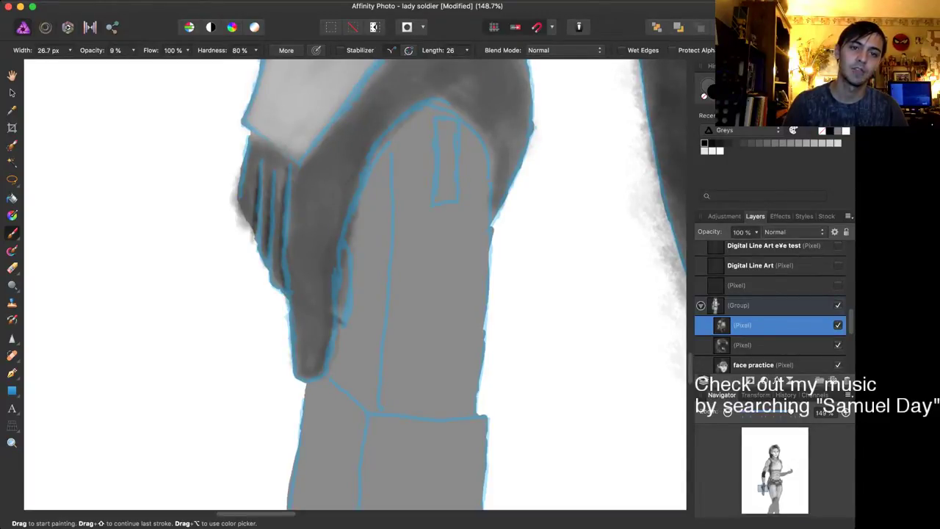
Step: Shade the index finger's inner side along the gun in black with 61.7 px and 124.2 px brush widths
key(bracketright)
key(bracketright)
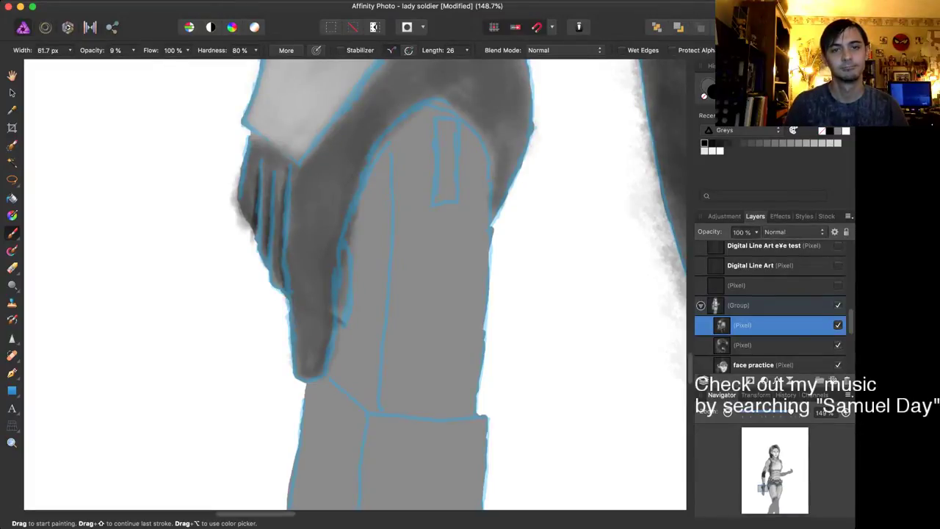
key(bracketright)
key(bracketright)
key(bracketright)
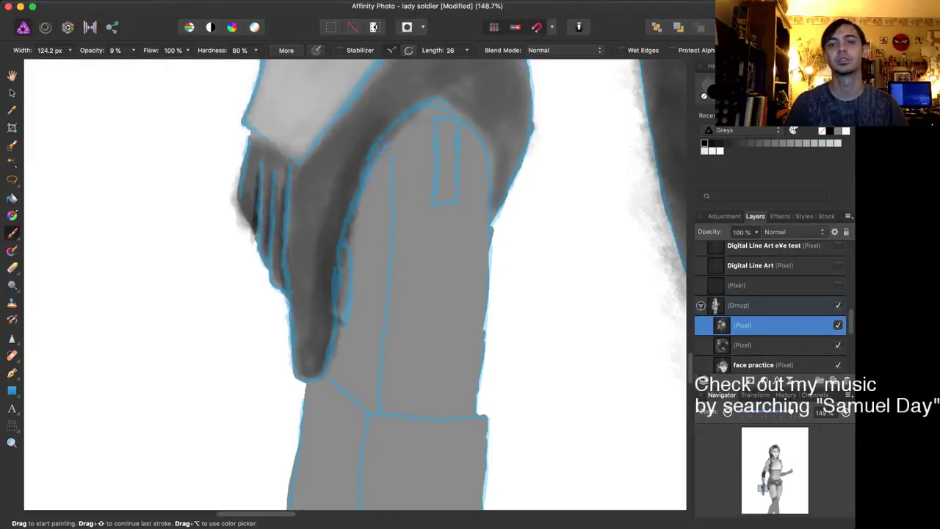
Step: Darken the glove along the arch above the gun grip with an 89.7 px black brush
scroll(356, 285, up, 3)
scroll(355, 284, right, 2)
key(bracketleft)
key(bracketleft)
drag(360, 189, 335, 208)
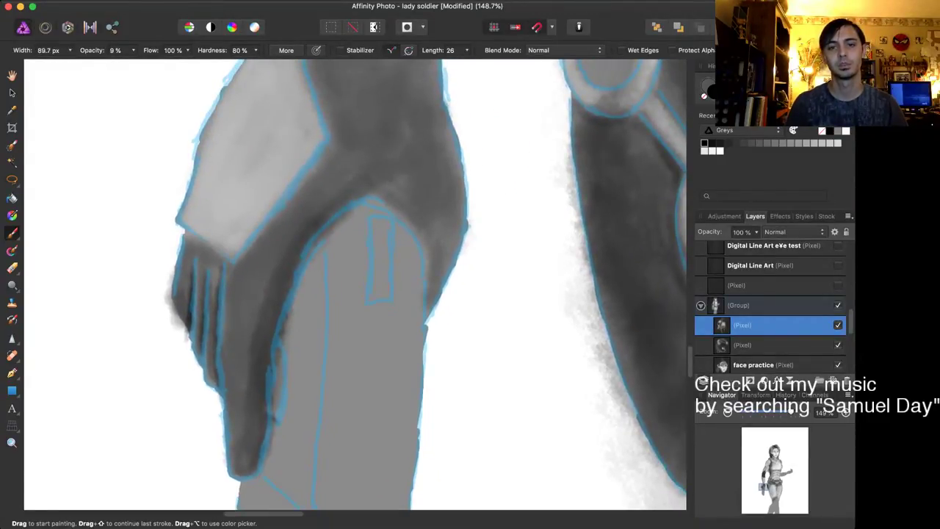
Step: Paint thin black creases in the glove between thumb and index finger with 17.7 px and 15 px brush widths
key(bracketleft)
key(bracketleft)
key(bracketleft)
key(bracketleft)
key(bracketleft)
key(bracketleft)
key(bracketleft)
key(bracketleft)
key(bracketleft)
key(bracketleft)
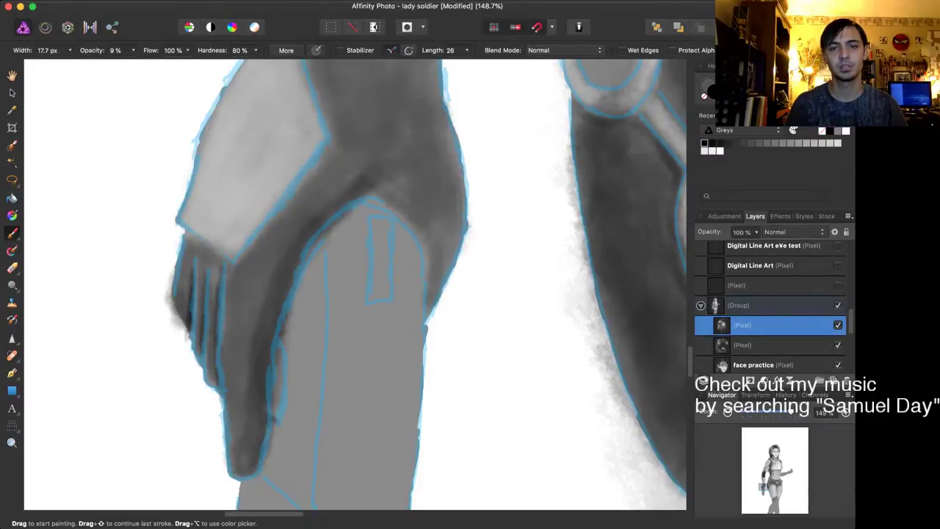
key(bracketleft)
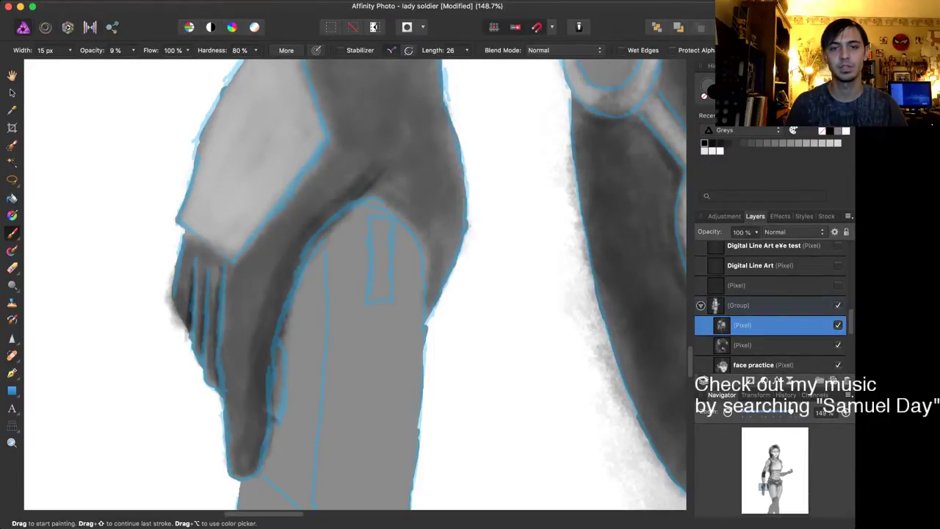
mouse_move(371, 198)
mouse_down()
mouse_move(405, 189)
mouse_move(393, 205)
mouse_move(429, 239)
mouse_up()
Step: Blend a broad soft shadow over the creases between thumb and index finger with a 122.2 px brush
key(bracketright)
key(bracketright)
key(bracketright)
key(bracketright)
key(bracketright)
key(bracketright)
key(bracketright)
key(bracketright)
key(bracketright)
key(bracketright)
key(bracketright)
key(bracketright)
key(bracketright)
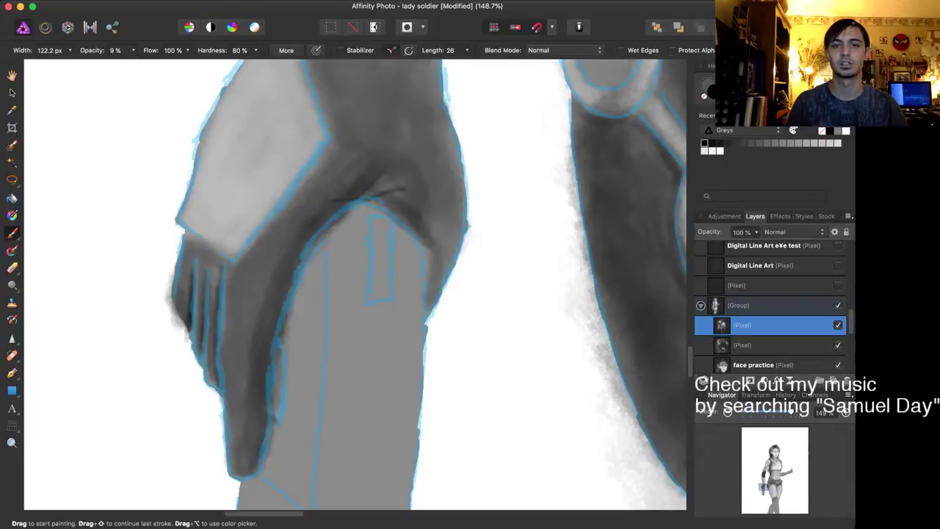
drag(382, 205, 404, 227)
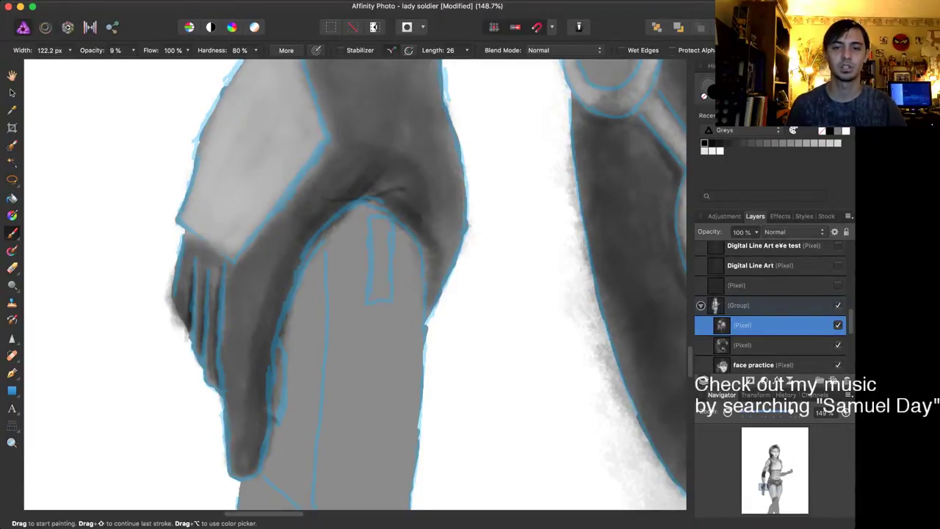
Step: Darken the thumb's inner edge beside the gun, narrowing the brush to 28.3 px
key(bracketleft)
key(bracketleft)
key(bracketleft)
key(bracketleft)
mouse_move(424, 253)
mouse_down()
mouse_move(442, 275)
mouse_move(439, 257)
mouse_move(428, 305)
mouse_up()
key(bracketleft)
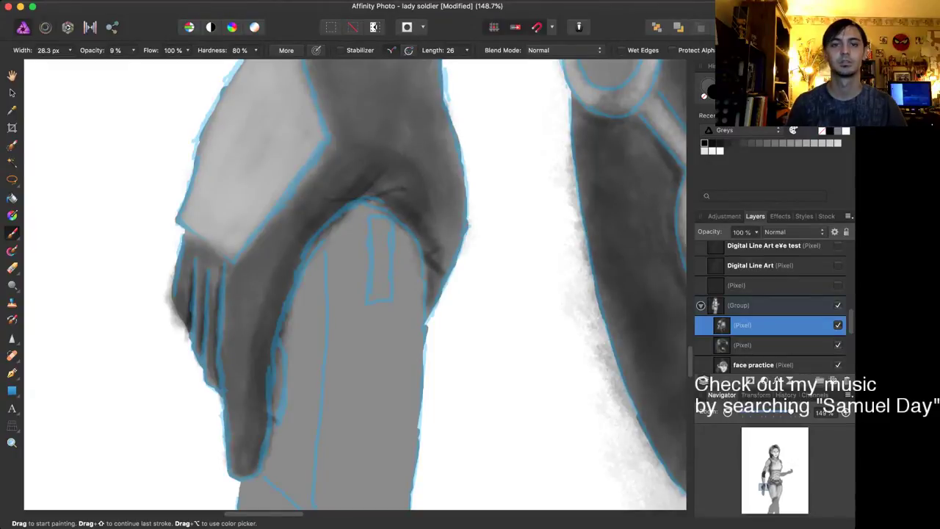
Step: Darken the glove along the lower edges of the light hand plate with a 43 px black brush
scroll(447, 276, down, 5)
scroll(387, 266, up, 4)
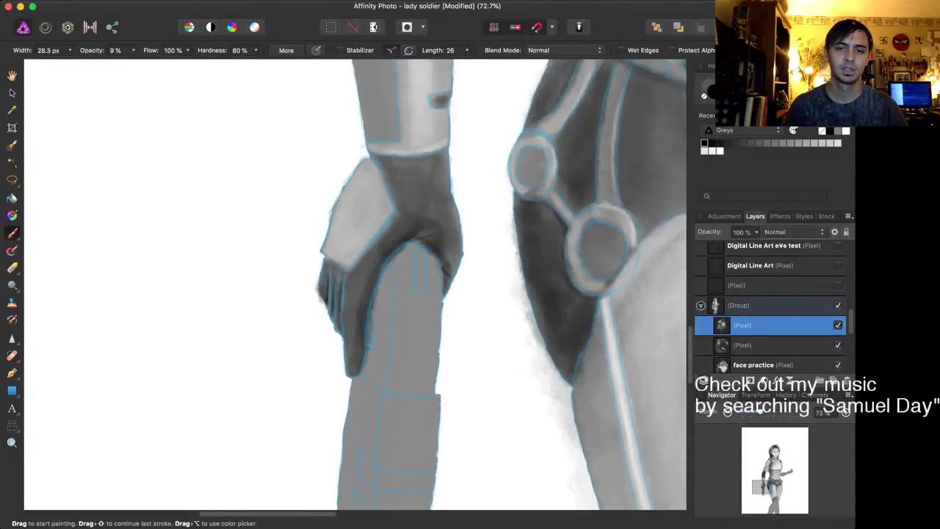
scroll(387, 248, up, 1)
key(bracketright)
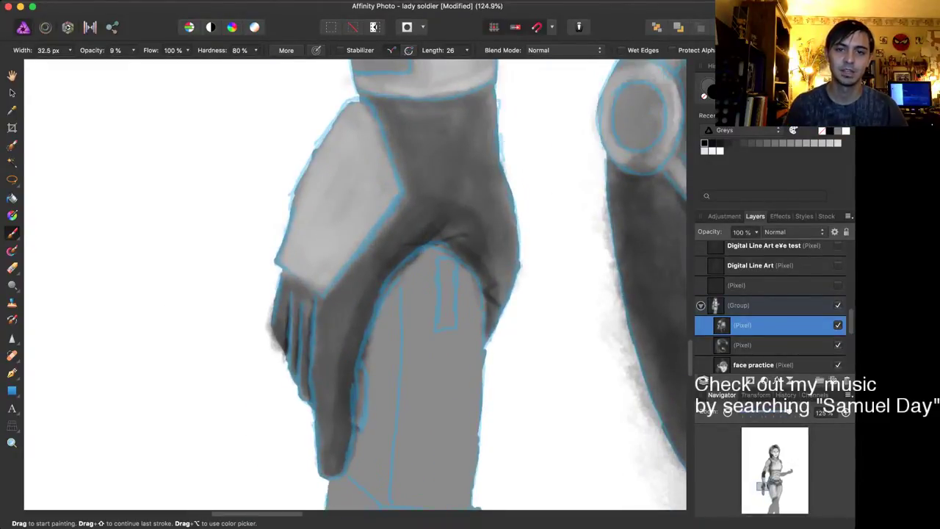
key(bracketright)
key(bracketright)
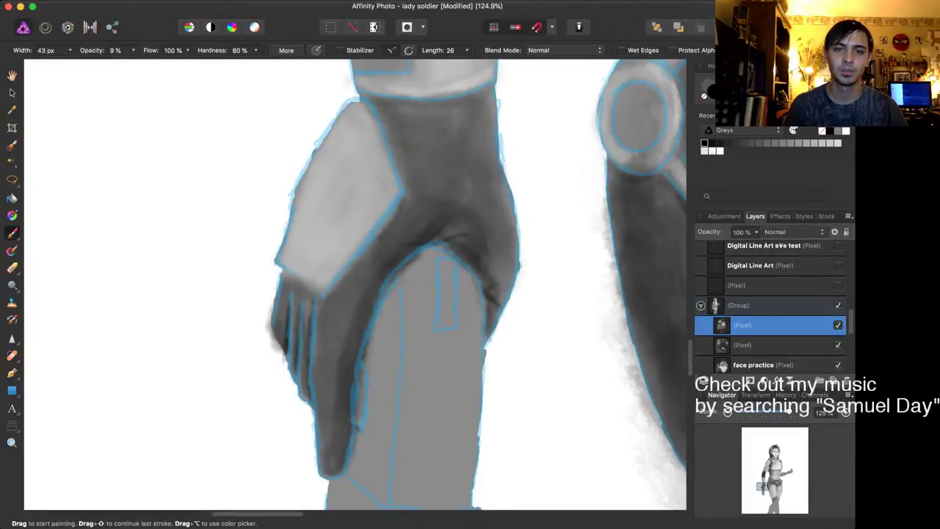
drag(391, 214, 339, 295)
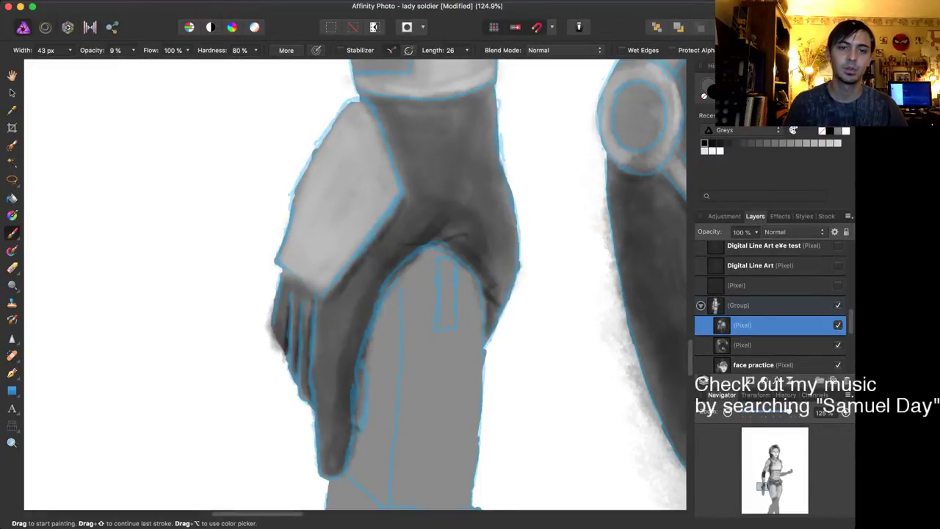
drag(282, 272, 321, 298)
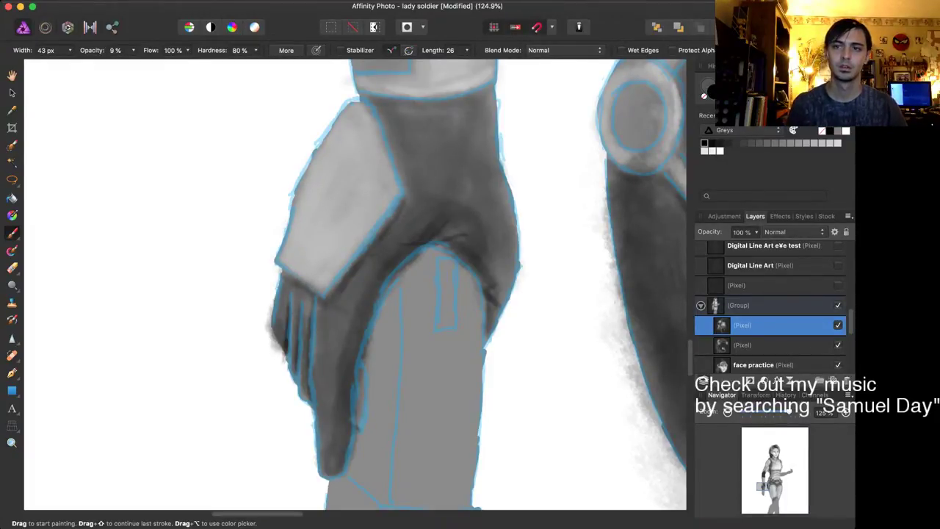
Step: Switch to white and highlight the rim of the hand plate with a 31.1 px brush
click(720, 150)
key(bracketleft)
key(bracketleft)
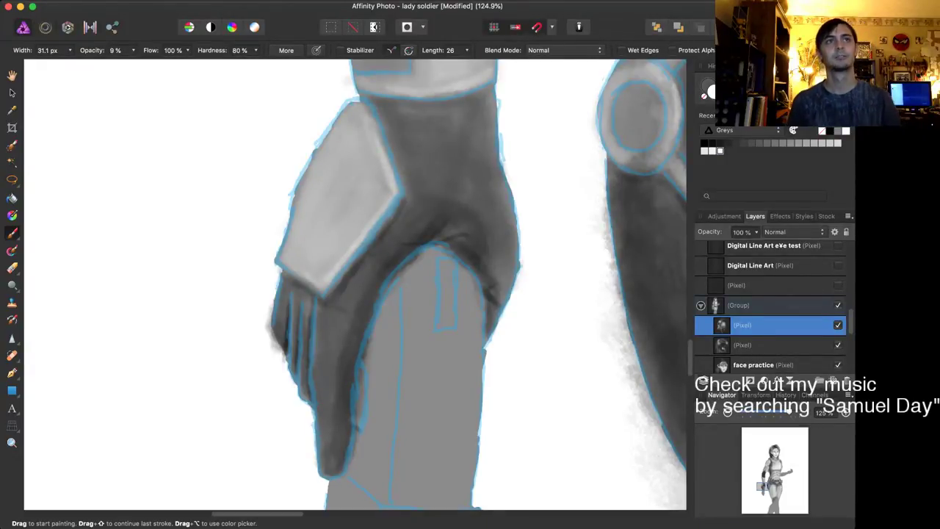
Step: Lighten the gun's outer side face and lower end in light grey with a 95.1 px brush, raising opacity from 9% to 13%
scroll(415, 260, down, 5)
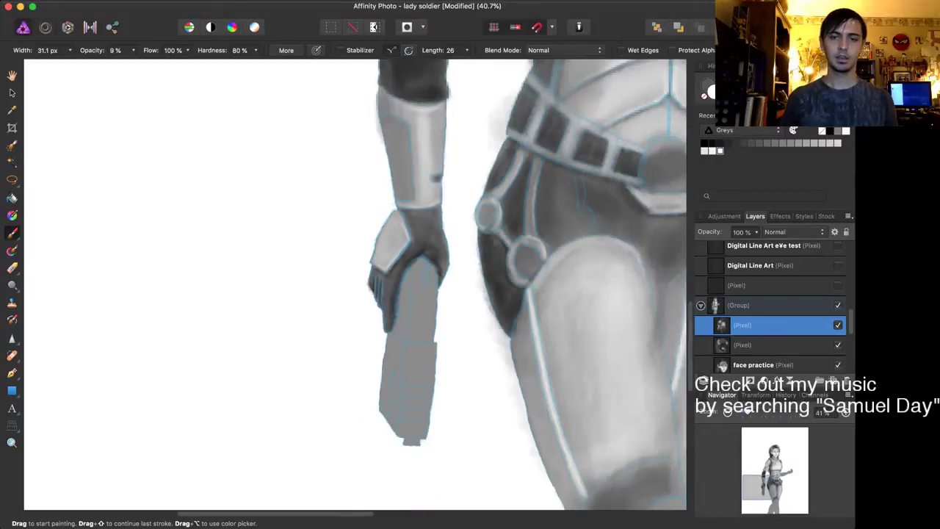
scroll(355, 285, right, 5)
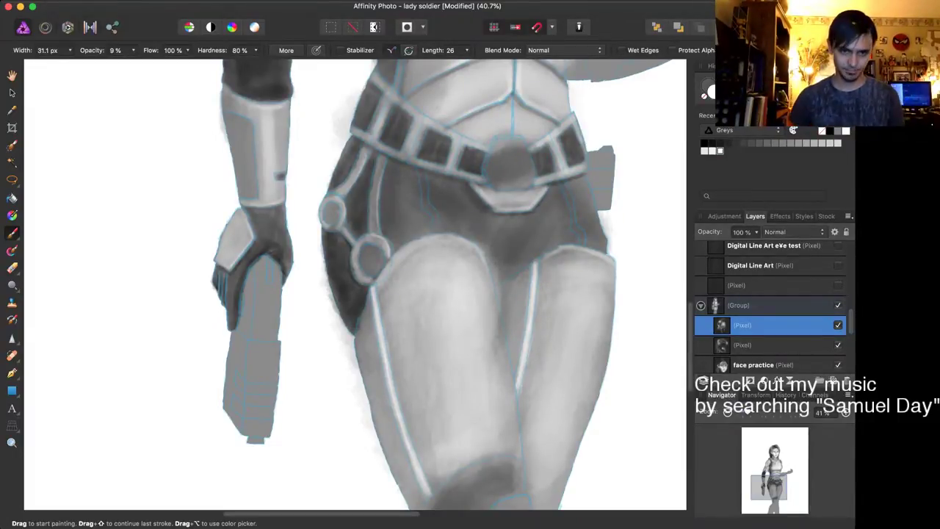
scroll(299, 304, up, 3)
scroll(390, 250, down, 4)
scroll(389, 249, left, 5)
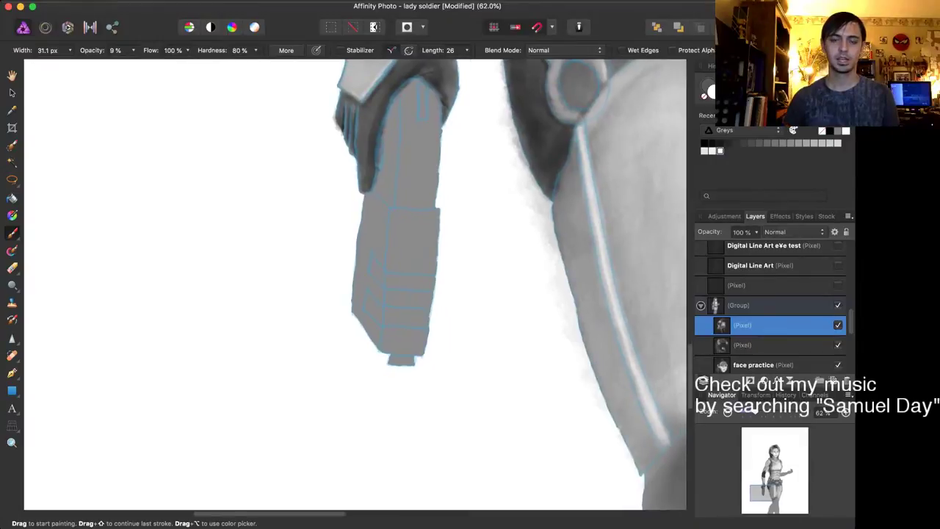
scroll(389, 246, up, 2)
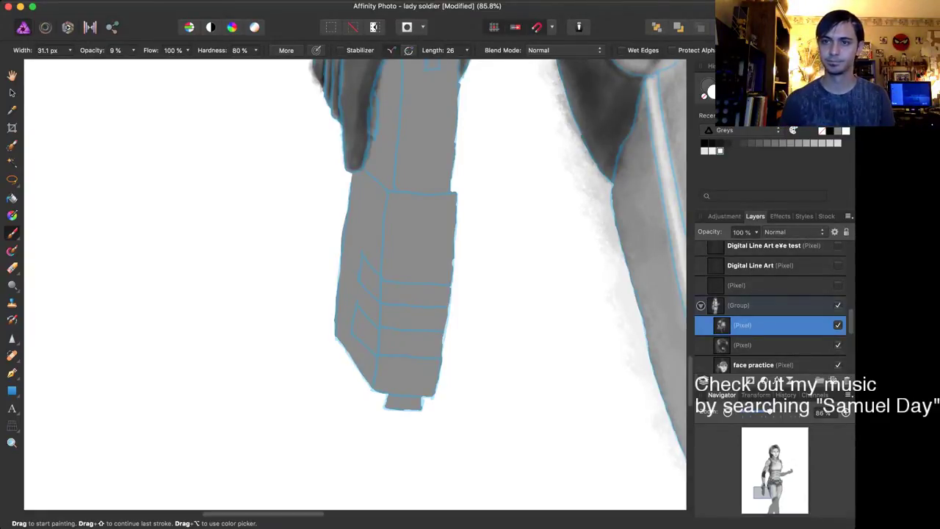
click(830, 143)
click(814, 144)
key(bracketright)
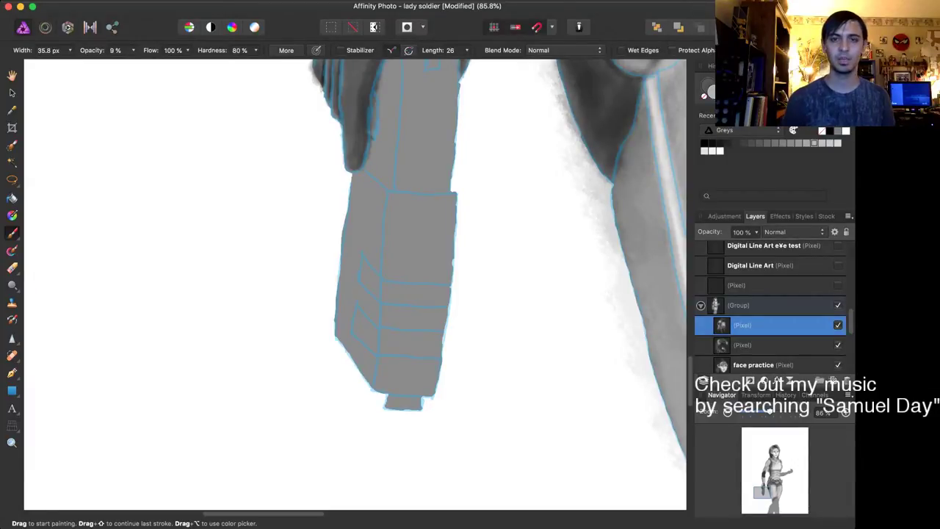
scroll(355, 285, up, 3)
scroll(356, 285, right, 1)
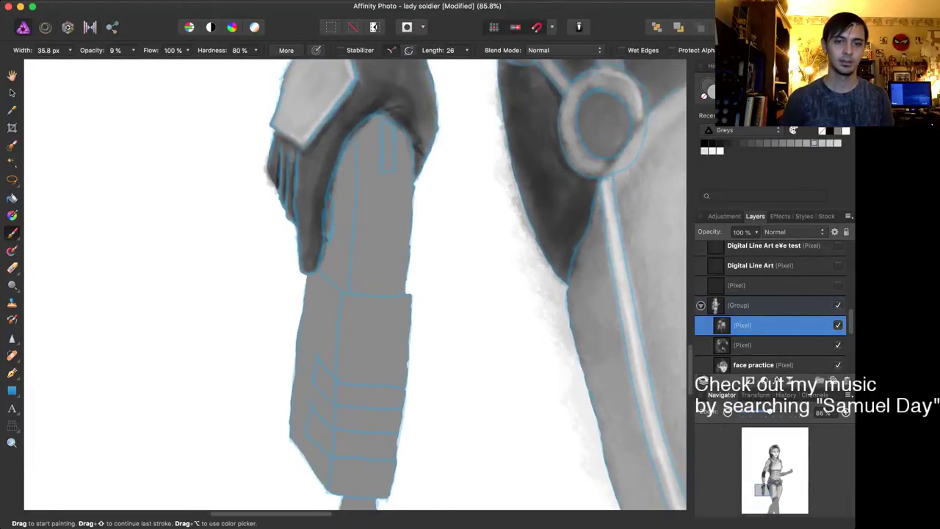
key(bracketright)
key(bracketright)
key(bracketright)
key(bracketright)
key(bracketright)
key(bracketright)
key(bracketright)
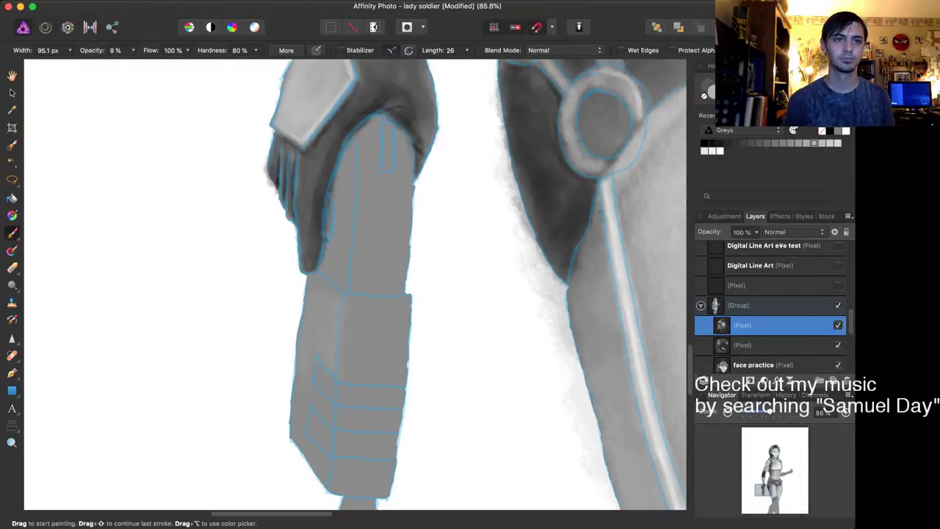
key(1)
key(3)
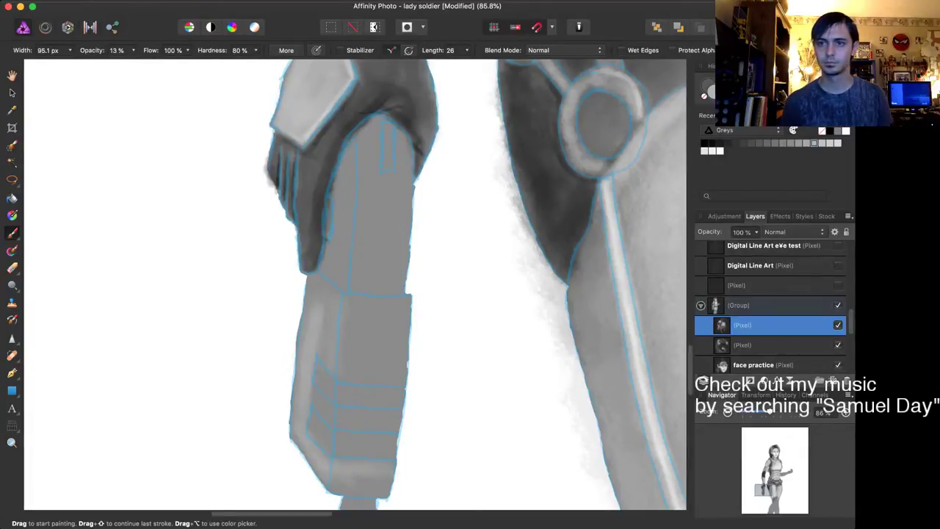
Step: Pick a lighter grey and brighten the gun's lower end and the band between its two grooves, using a 68.7 px brush
click(830, 143)
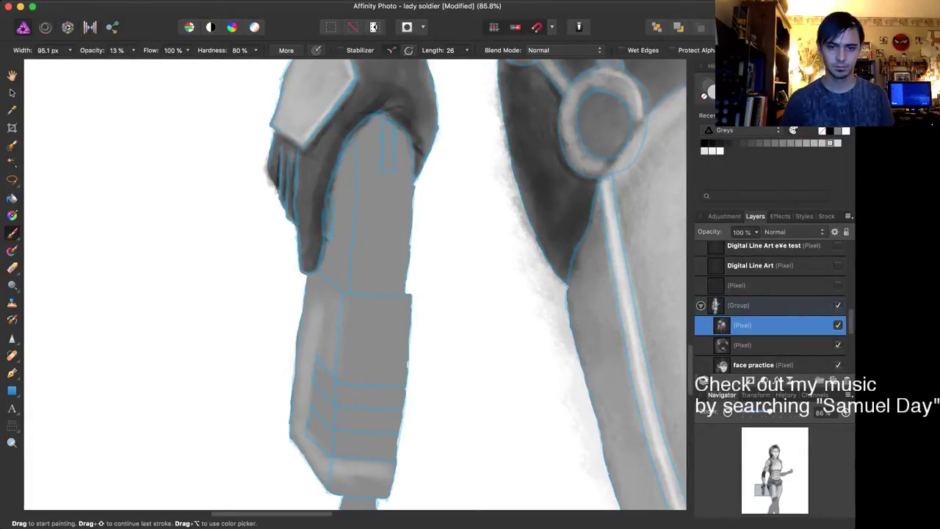
scroll(355, 285, down, 5)
key(bracketleft)
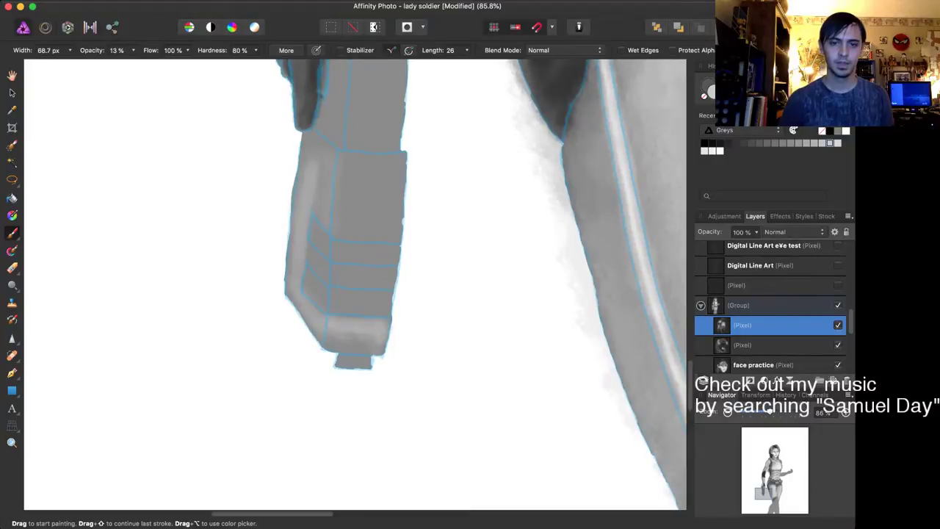
mouse_move(366, 346)
mouse_down()
mouse_move(340, 349)
mouse_move(374, 349)
mouse_up()
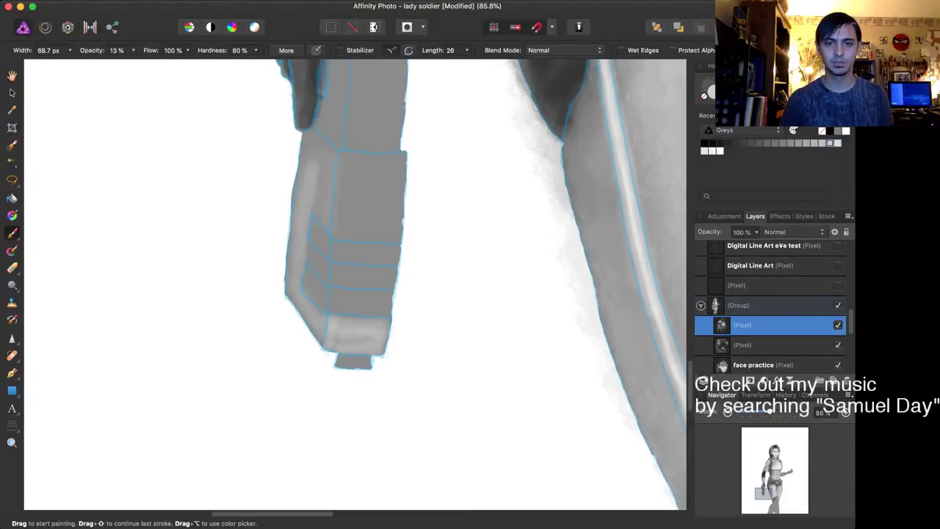
drag(316, 335, 307, 323)
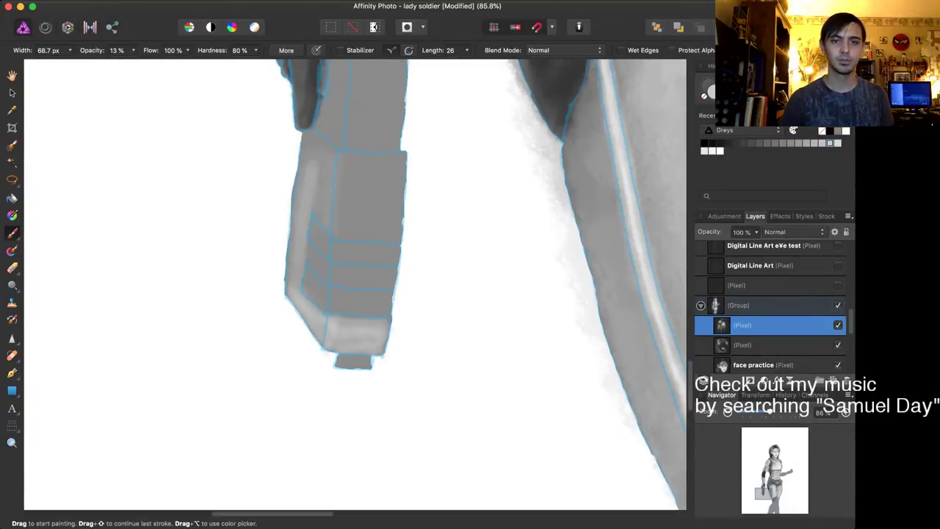
mouse_move(289, 279)
mouse_down()
mouse_move(293, 225)
mouse_move(290, 252)
mouse_move(346, 277)
mouse_move(312, 257)
mouse_move(391, 277)
mouse_move(359, 284)
mouse_move(390, 283)
mouse_move(388, 275)
mouse_up()
Step: Paint a light grey border around the gun's rectangular panel and the adjoining side edge with an 83 px brush
key(])
key(])
key(])
key(])
key(])
key(])
key([)
key([)
key([)
key([)
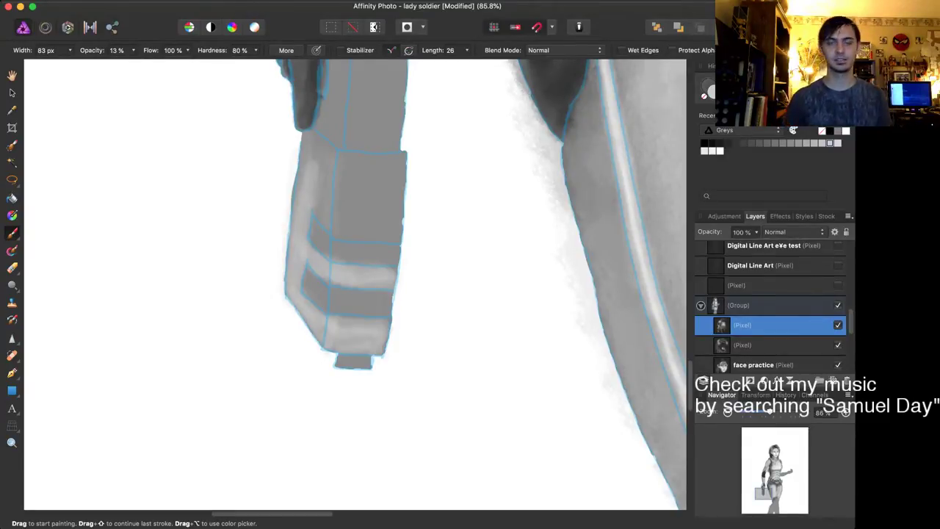
mouse_move(316, 202)
mouse_down()
mouse_move(336, 230)
mouse_move(394, 237)
mouse_move(402, 160)
mouse_up()
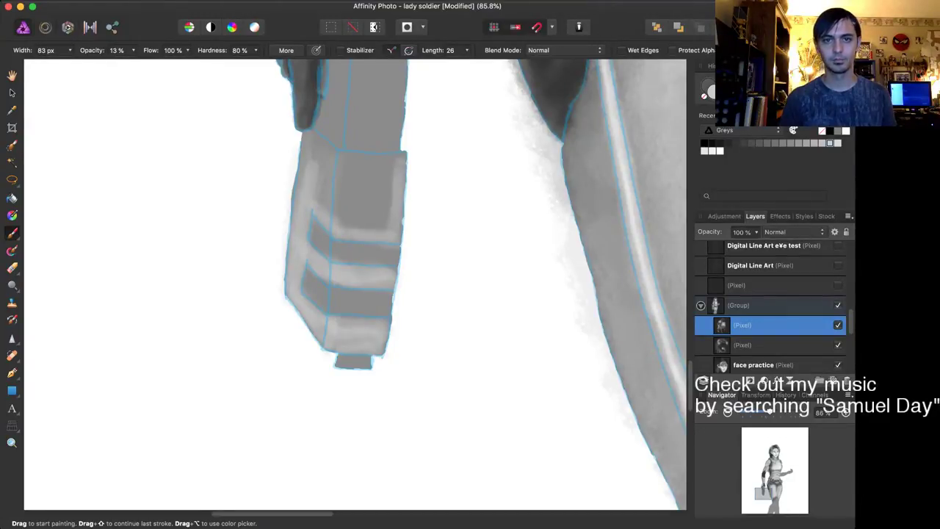
drag(341, 160, 401, 158)
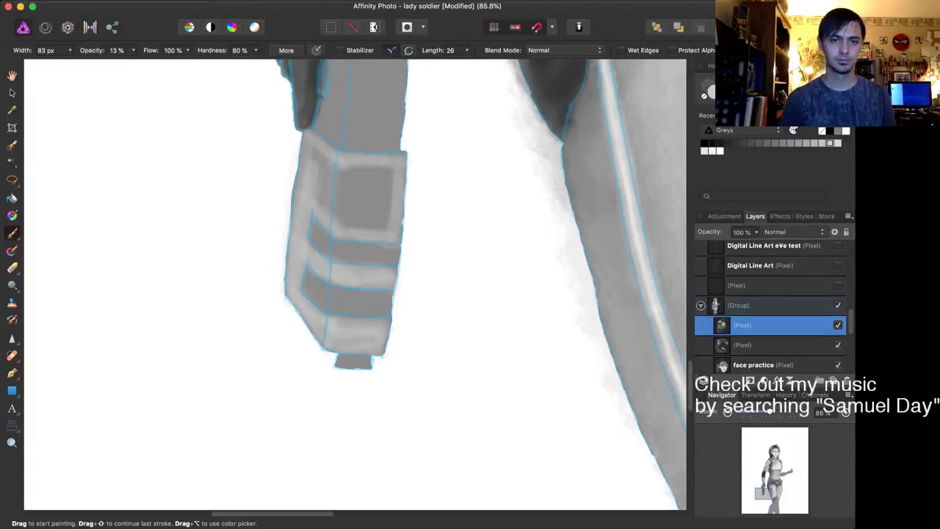
Step: Lighten the side face beside the gun's rectangular panel with a 220.7 px brush, then reduce the width to 135.6 px
key(bracketright)
key(bracketright)
key(bracketright)
key(bracketright)
key(bracketright)
key(bracketright)
key(bracketright)
drag(329, 175, 331, 209)
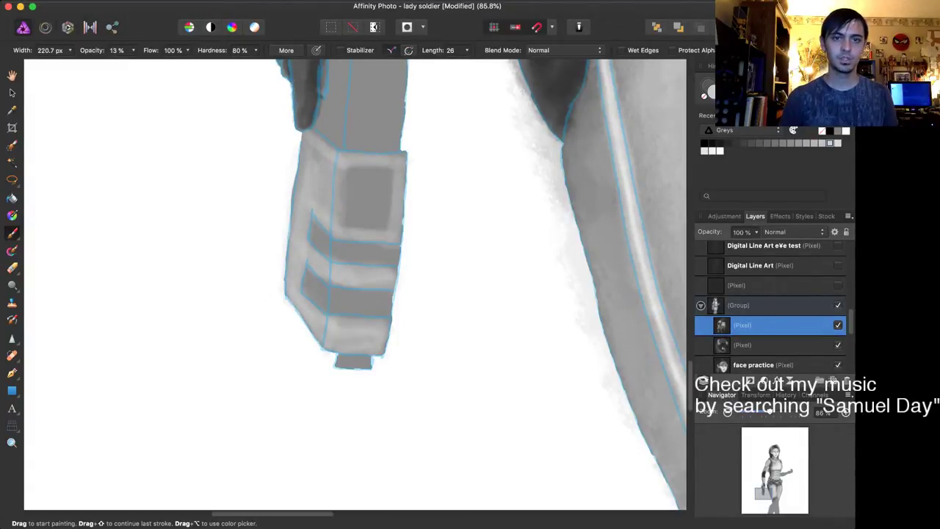
key(bracketleft)
key(bracketleft)
key(bracketleft)
key(bracketleft)
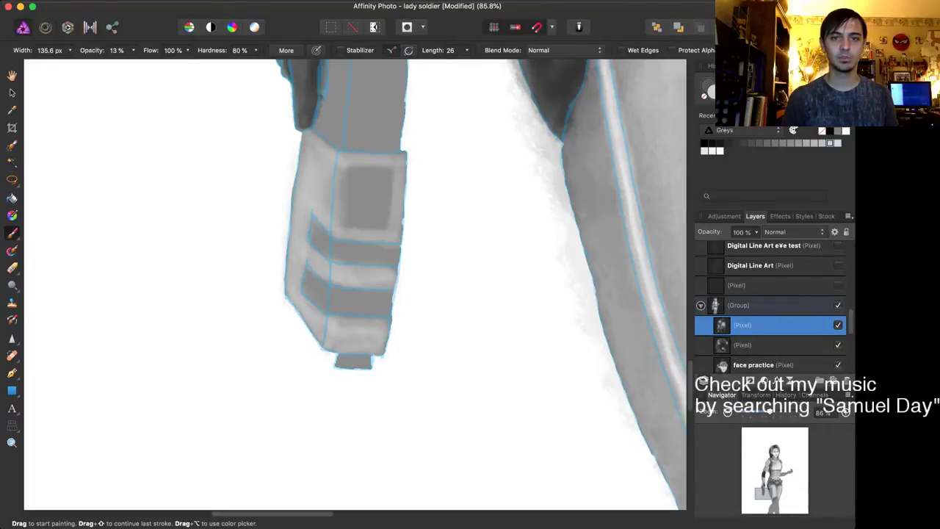
Step: Fill the centre of the gun's rectangular panel with light grey at 135.6 px, and even out the lower end with a 121 px brush
mouse_move(338, 175)
mouse_down()
mouse_move(341, 219)
mouse_move(350, 211)
mouse_move(352, 220)
mouse_up()
mouse_move(370, 176)
mouse_down()
mouse_move(391, 184)
mouse_move(382, 220)
mouse_move(371, 171)
mouse_move(364, 213)
mouse_up()
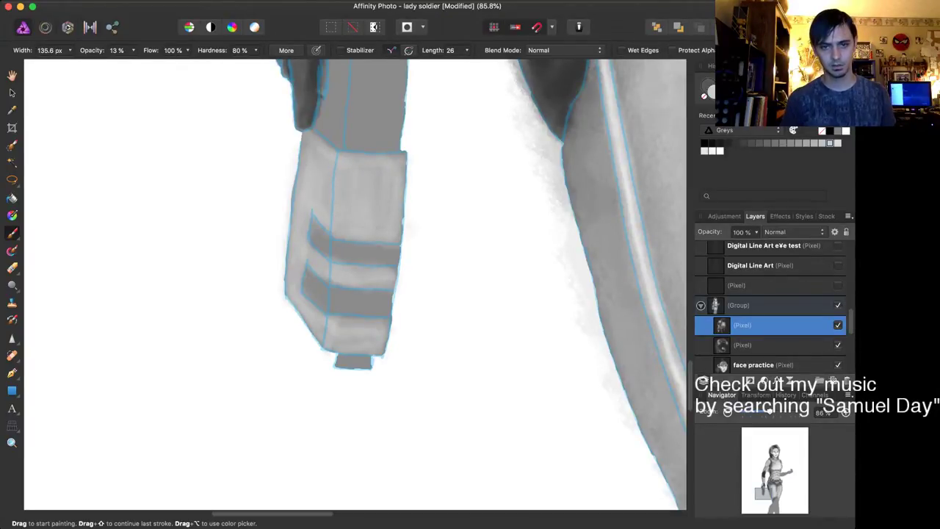
key(bracketleft)
key(bracketleft)
key(bracketleft)
key(bracketleft)
key(bracketleft)
key(bracketleft)
key(bracketleft)
key(bracketleft)
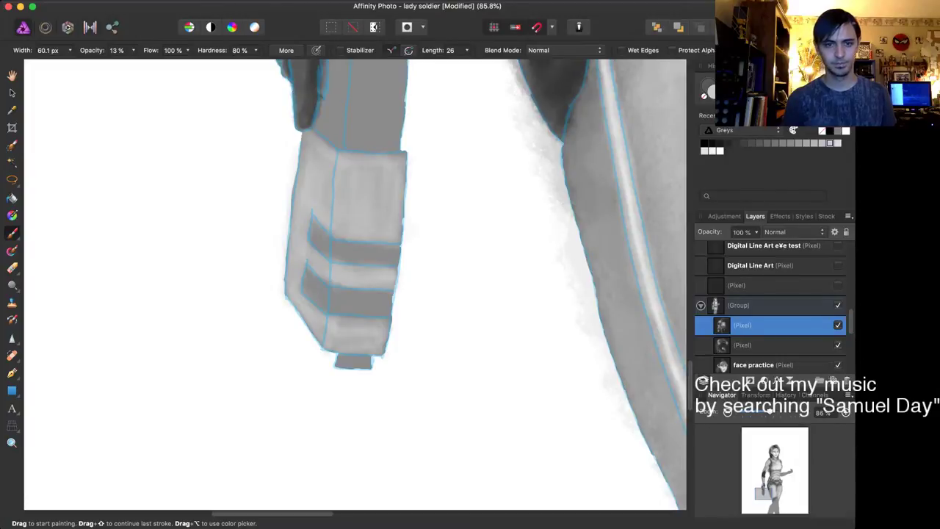
key(bracketright)
key(bracketright)
key(bracketright)
key(bracketright)
key(bracketright)
key(bracketright)
key(bracketright)
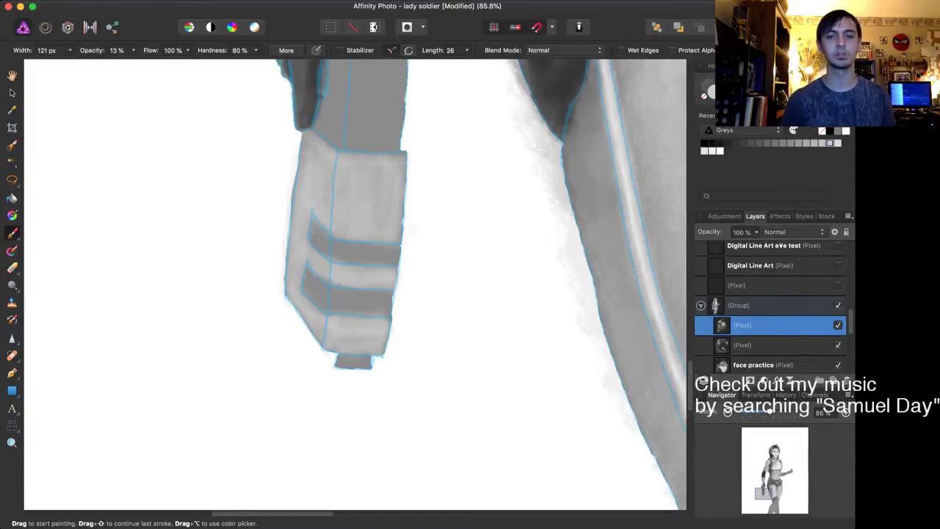
key(bracketright)
key(bracketright)
key(bracketright)
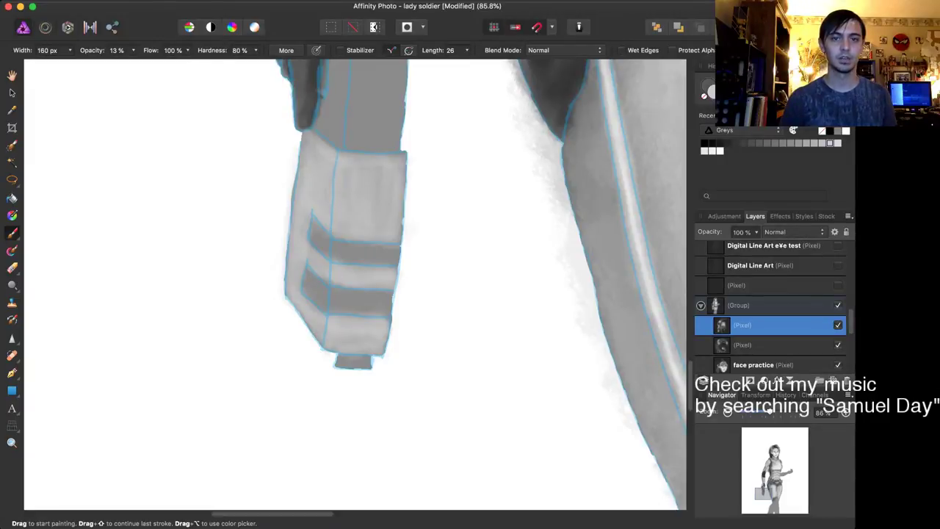
Step: Pick a near-white grey and highlight the upper and lower edges of the gun's rectangular panel with a 43.6 px brush
key(bracketleft)
key(bracketleft)
key(bracketleft)
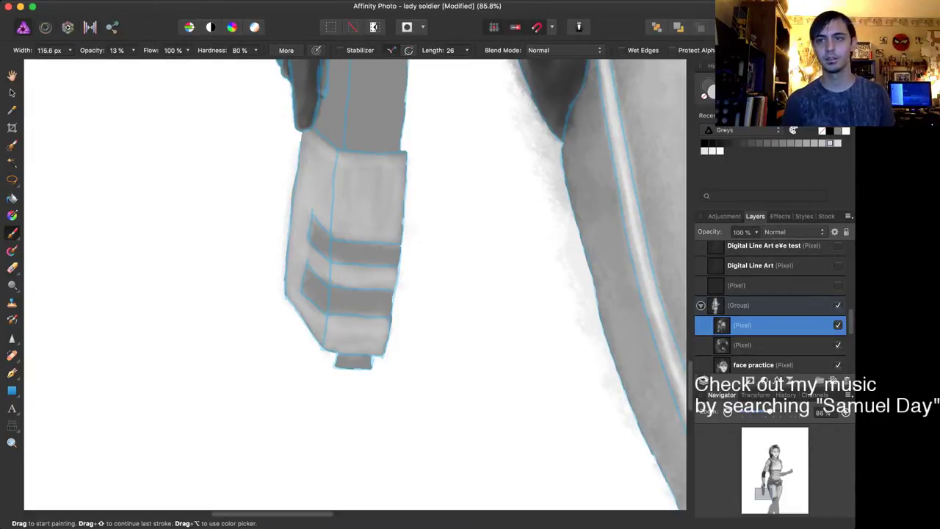
key(bracketleft)
key(bracketleft)
key(bracketleft)
key(bracketleft)
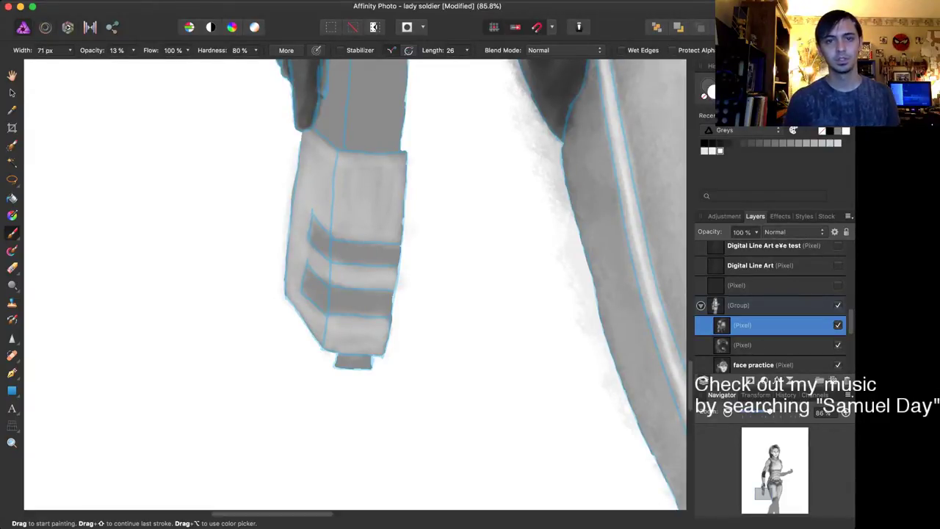
mouse_move(347, 159)
mouse_down()
mouse_move(405, 157)
mouse_move(406, 183)
mouse_up()
drag(342, 236, 400, 241)
drag(344, 237, 382, 239)
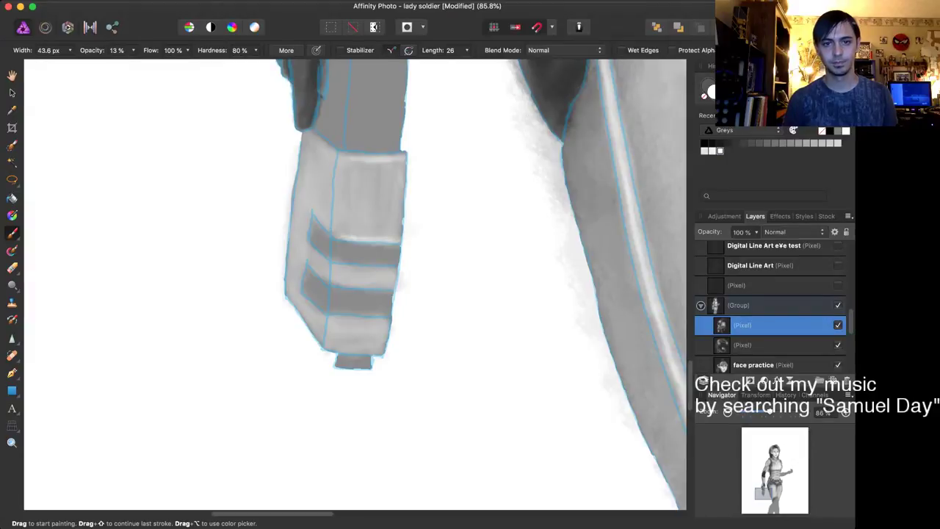
Step: Highlight the edges of the band between the grooves and of the gun's lower end, using a 40.7 px brush for the end's lower edge
drag(341, 267, 357, 269)
key(bracketleft)
key(bracketleft)
key(bracketleft)
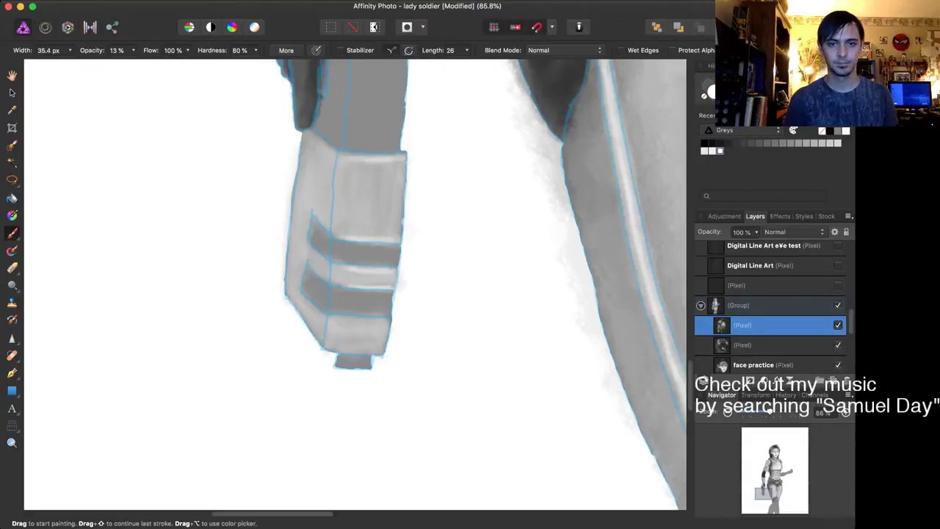
key(bracketright)
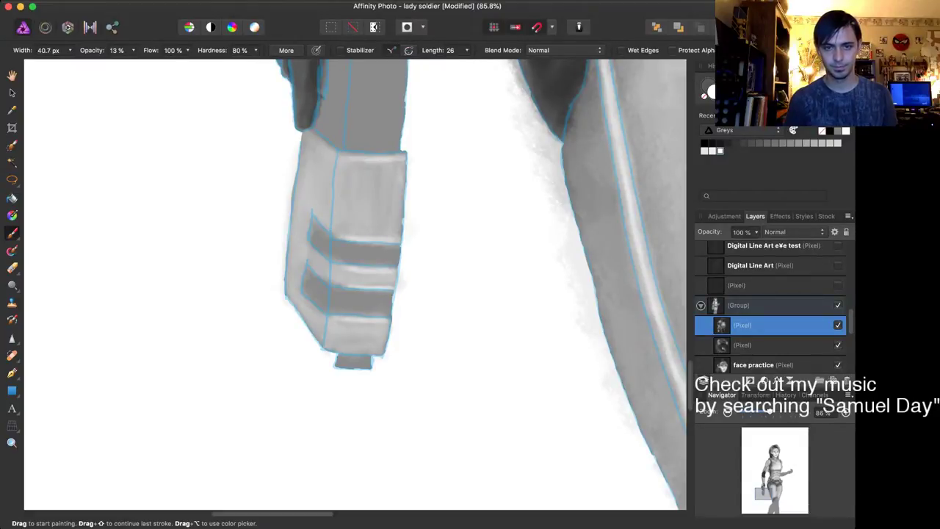
drag(351, 353, 384, 353)
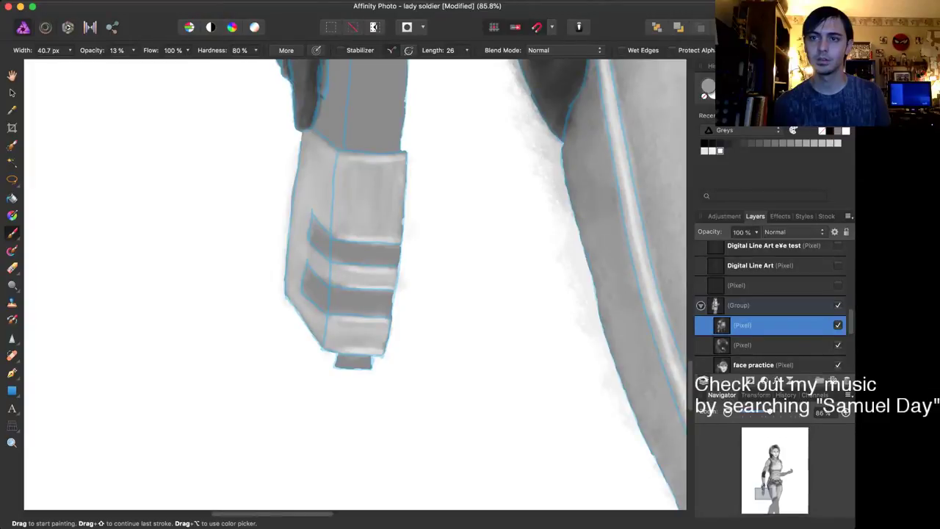
Step: Pick a mid grey and darken the gun's outer side face with a 108.3 px brush
click(759, 143)
key(bracketright)
key(bracketright)
key(bracketright)
key(bracketright)
key(bracketright)
key(bracketright)
key(bracketright)
key(bracketright)
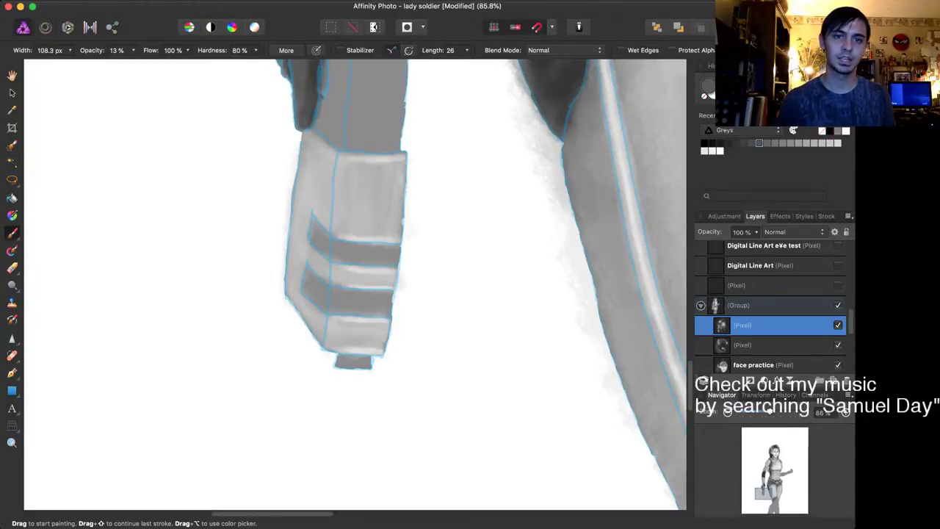
mouse_move(304, 257)
mouse_down()
mouse_move(305, 280)
mouse_move(301, 158)
mouse_move(290, 283)
mouse_move(320, 158)
mouse_up()
mouse_move(304, 273)
mouse_down()
mouse_move(303, 165)
mouse_move(295, 293)
mouse_up()
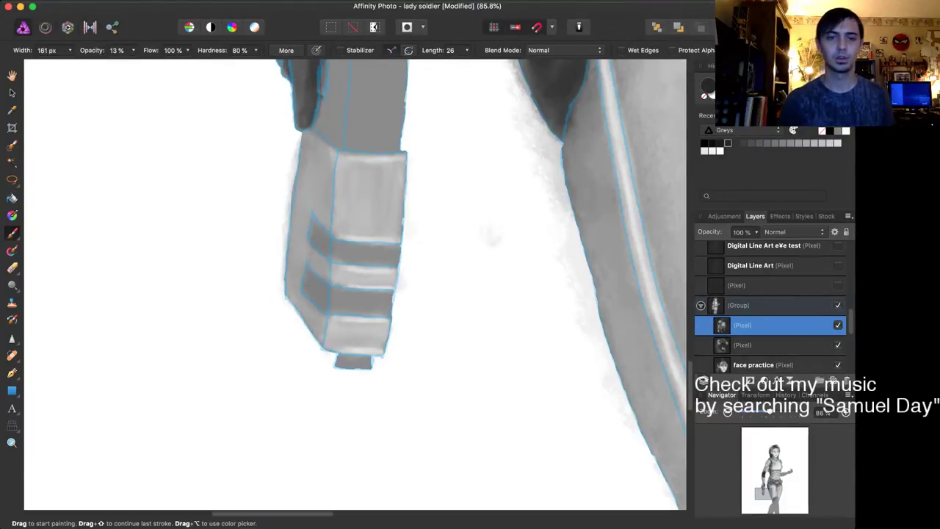
Step: Paint dark grey shadows along the upper and outer edges of the gun's two grooves with a 60.7 px brush
key(bracketleft)
key(bracketleft)
key(bracketleft)
key(bracketleft)
key(bracketleft)
key(bracketleft)
key(bracketleft)
key(bracketleft)
key(bracketleft)
key(bracketleft)
mouse_move(337, 245)
mouse_down()
mouse_move(398, 248)
mouse_move(312, 222)
mouse_move(329, 236)
mouse_move(319, 239)
mouse_up()
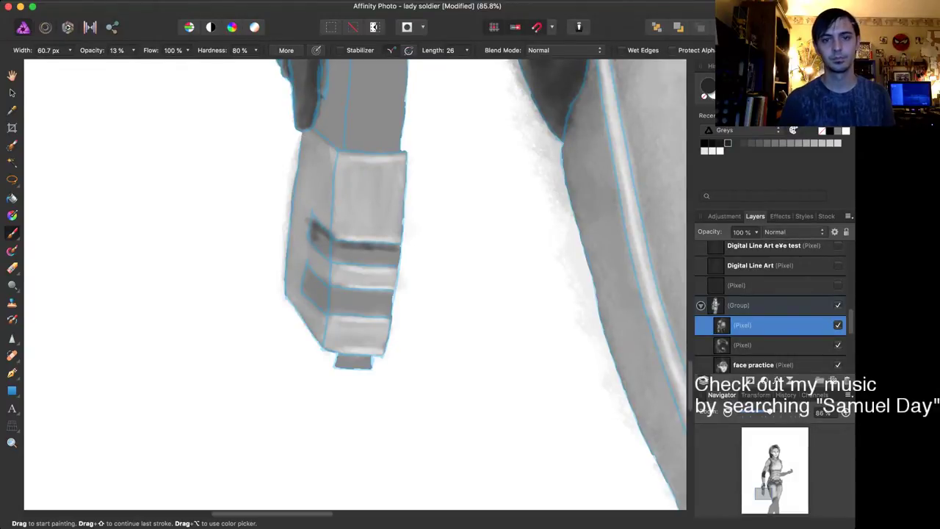
mouse_move(307, 275)
mouse_down()
mouse_move(328, 288)
mouse_move(310, 273)
mouse_move(393, 296)
mouse_up()
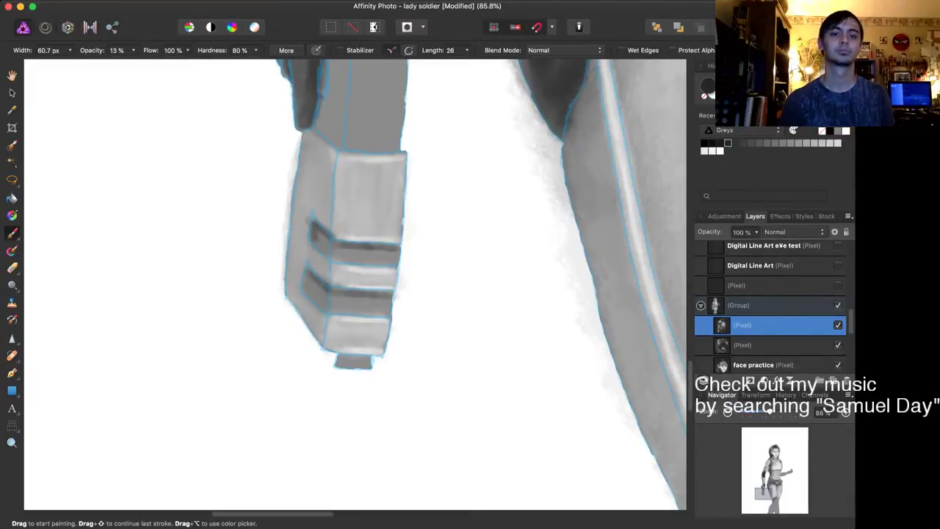
drag(307, 277, 306, 280)
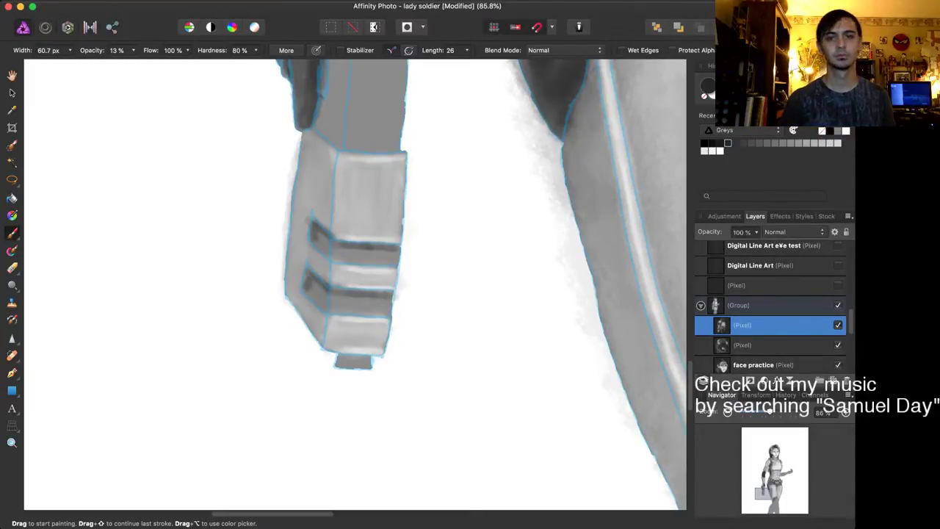
Step: Pick a slightly lighter dark grey and fill the rest of both grooves with a 92.4 px brush
click(743, 143)
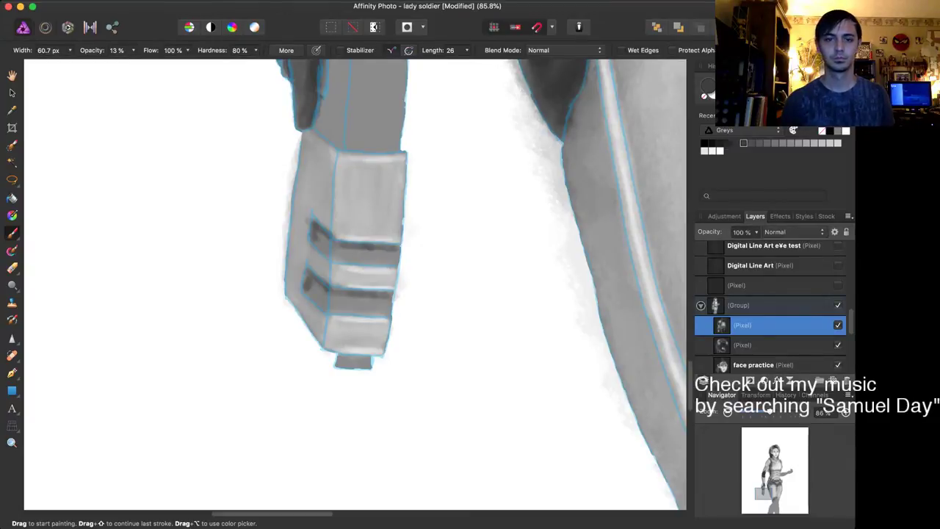
key(bracketright)
mouse_move(320, 239)
mouse_down()
mouse_move(334, 255)
mouse_move(396, 257)
mouse_up()
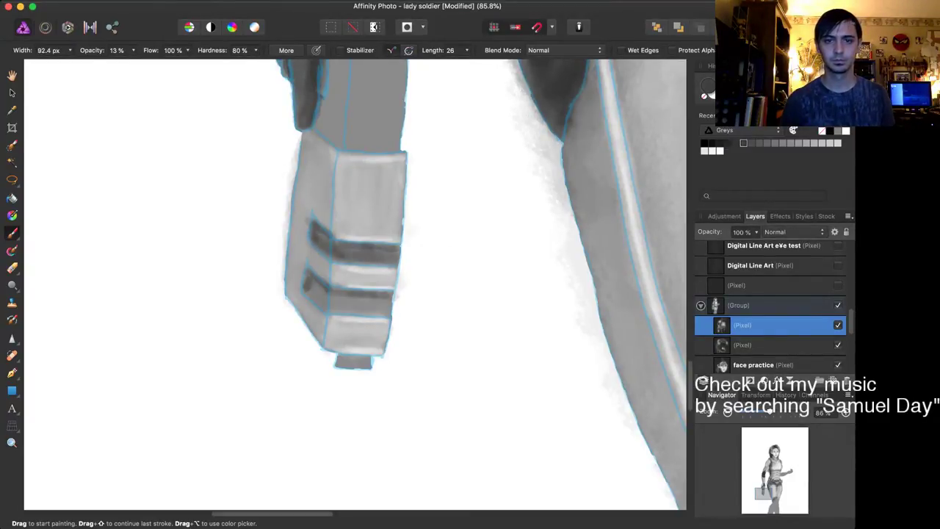
mouse_move(317, 287)
mouse_down()
mouse_move(338, 313)
mouse_move(394, 310)
mouse_up()
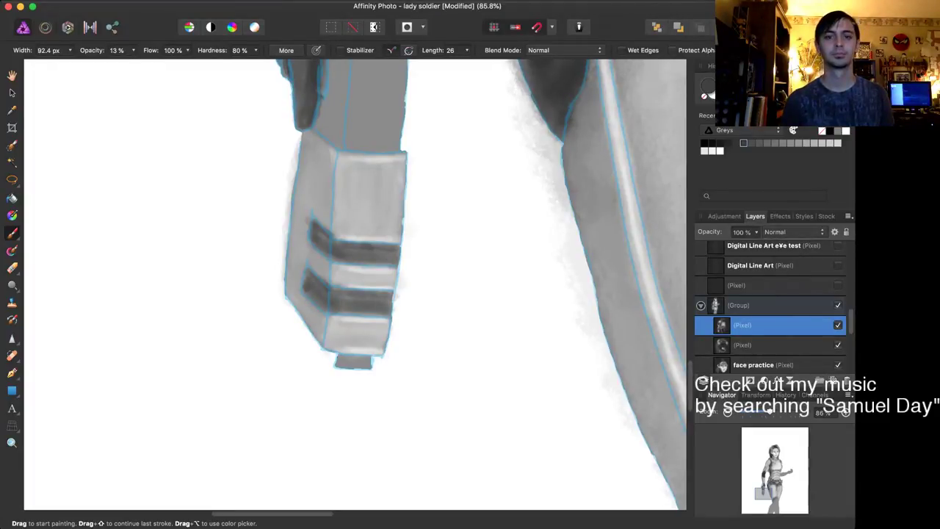
Step: Highlight the long edge between the gun's front and side faces in light grey with a 41 px brush
scroll(451, 312, down, 6)
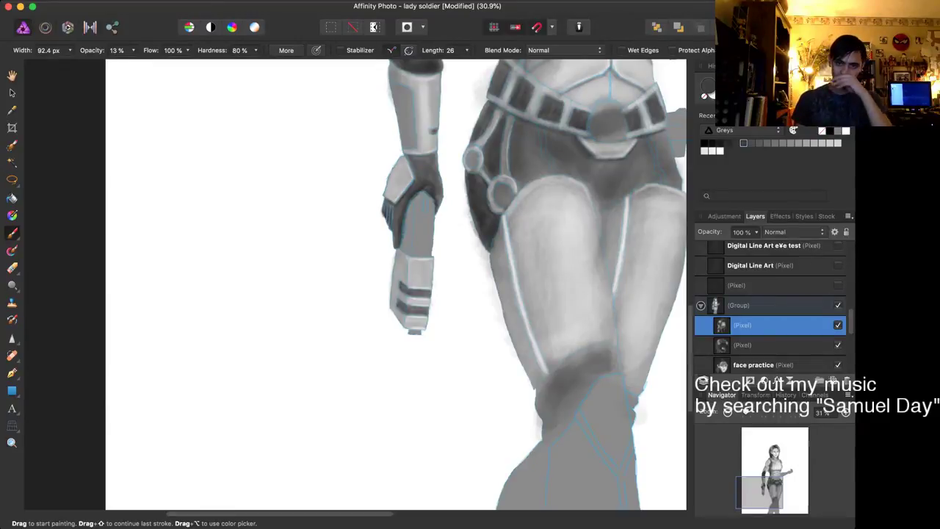
scroll(472, 240, up, 5)
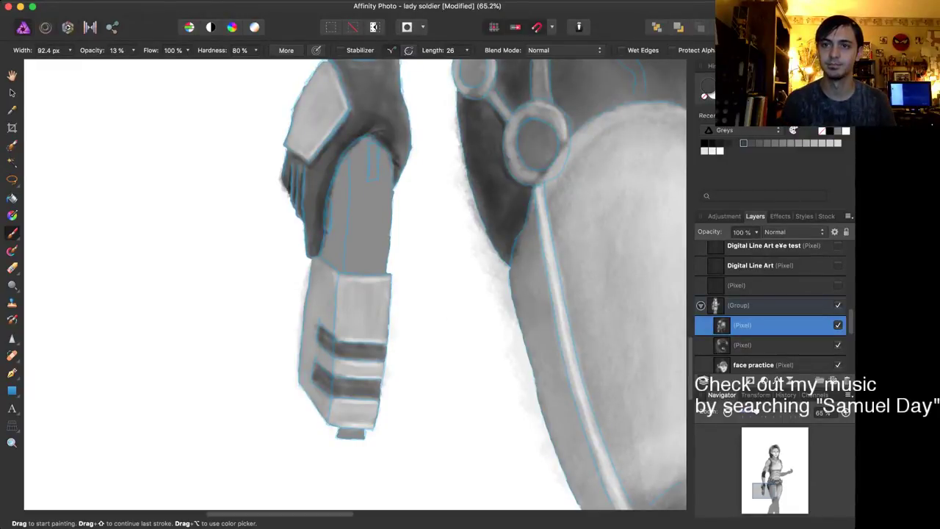
key(bracketleft)
key(bracketleft)
key(bracketleft)
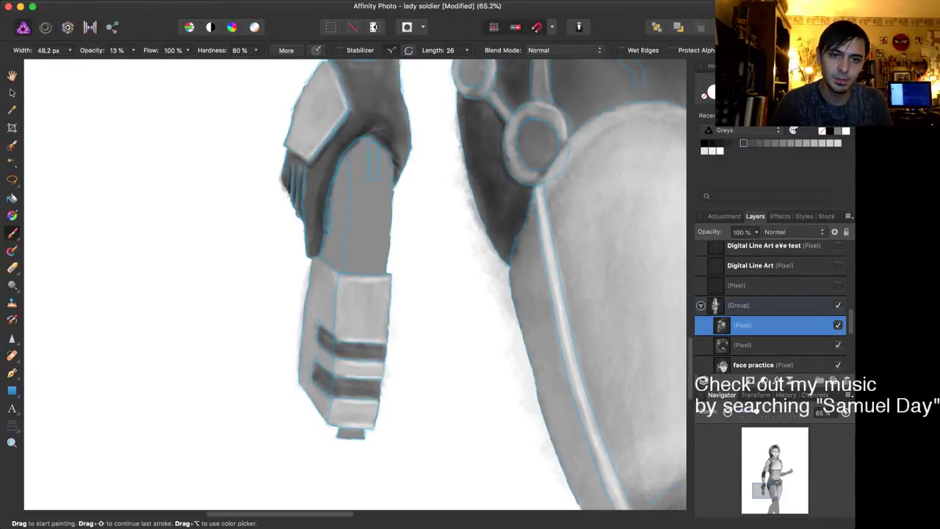
key(bracketleft)
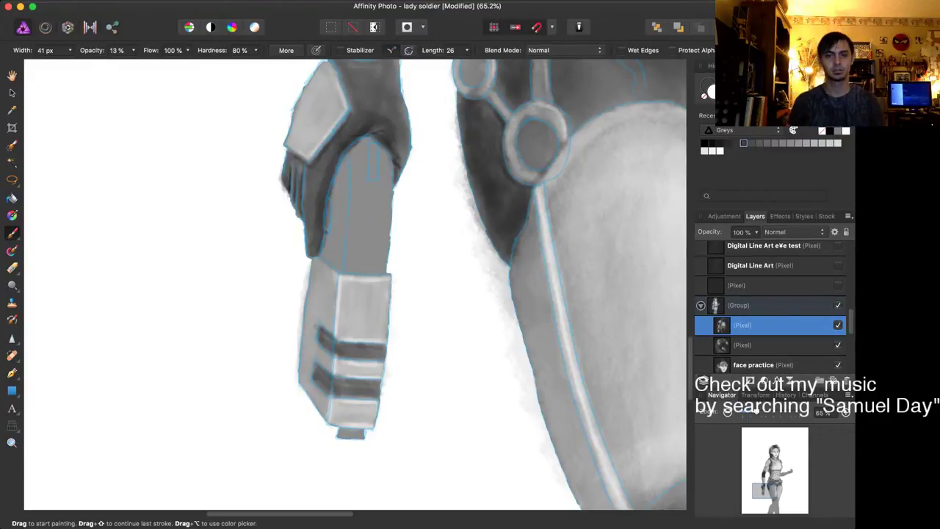
Step: Pick a darker grey and shade the top of the gun's grip beneath the glove with a 41 px brush
key(super+minus)
key(super+minus)
key(super+minus)
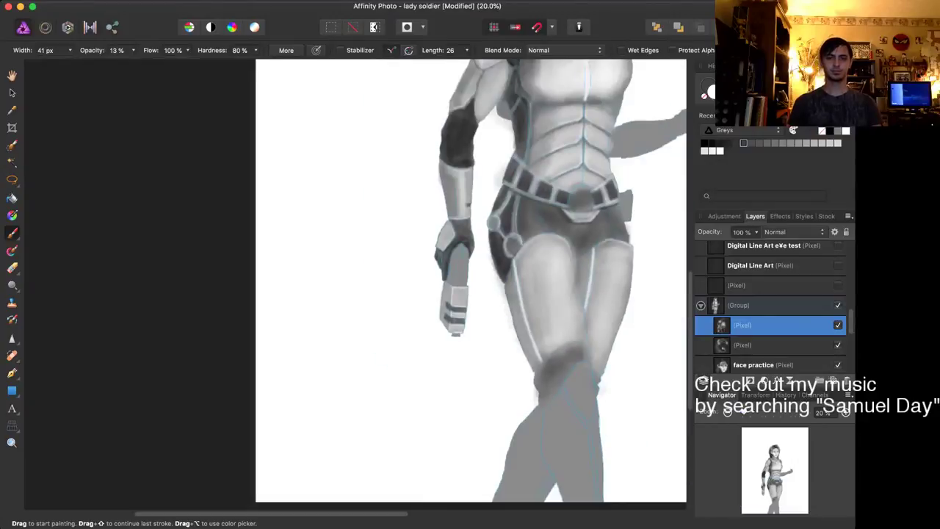
scroll(535, 294, up, 5)
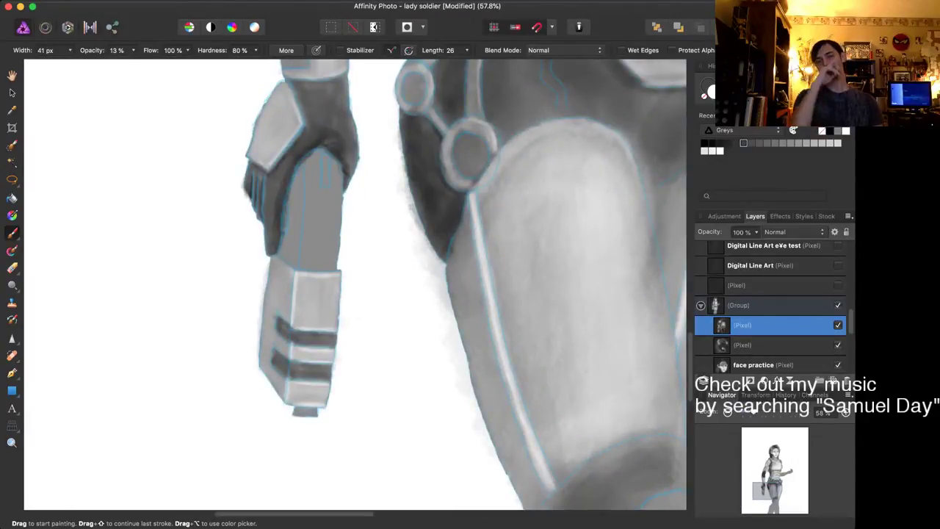
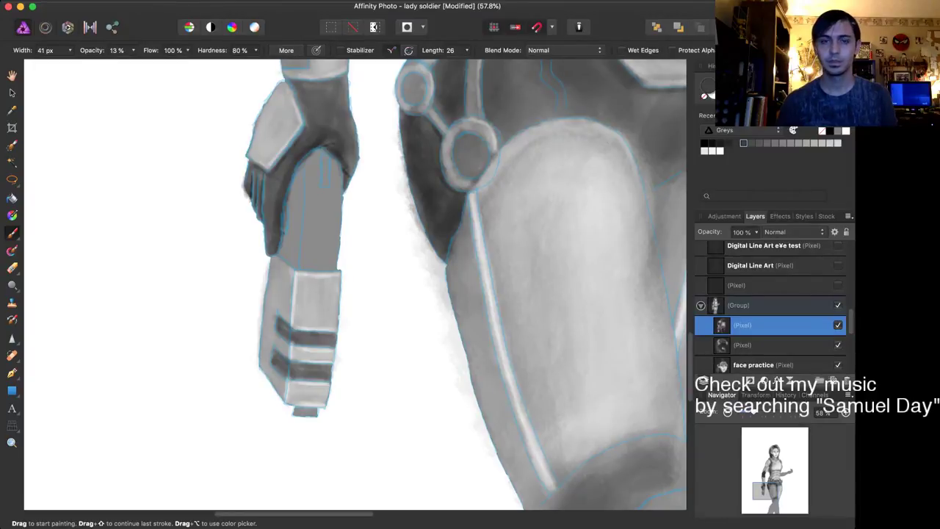
click(728, 143)
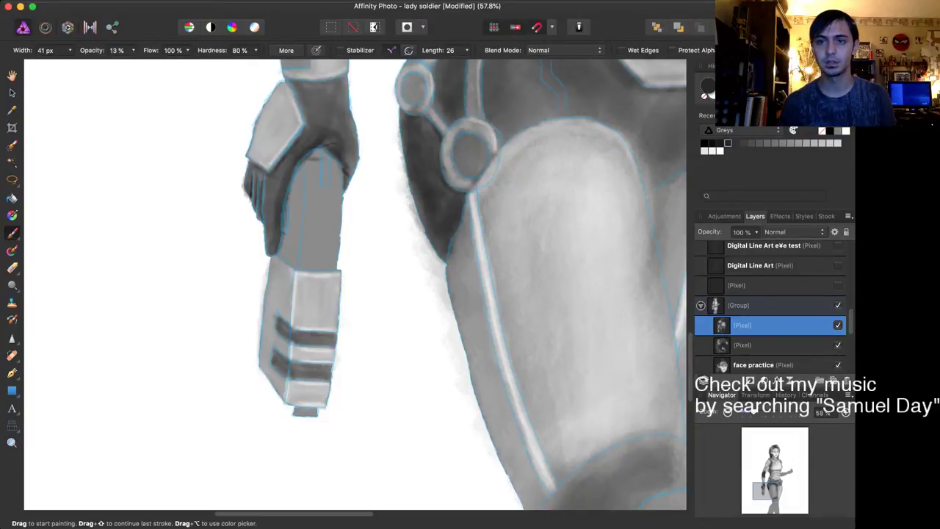
click(719, 143)
drag(311, 157, 322, 149)
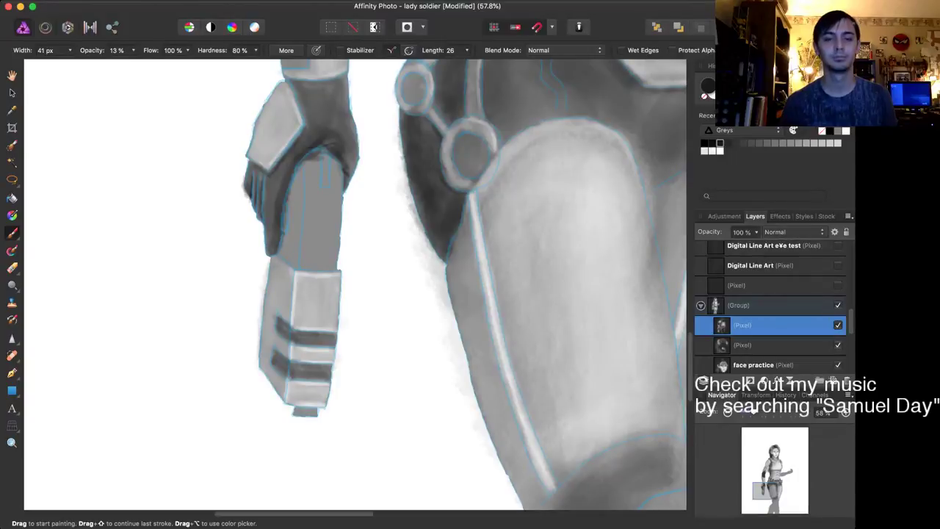
scroll(316, 153, up, 5)
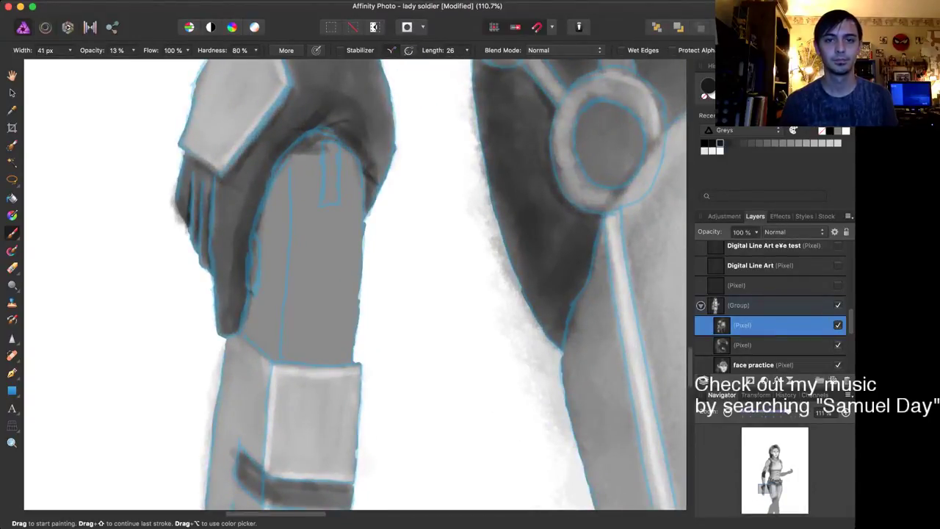
drag(303, 148, 334, 138)
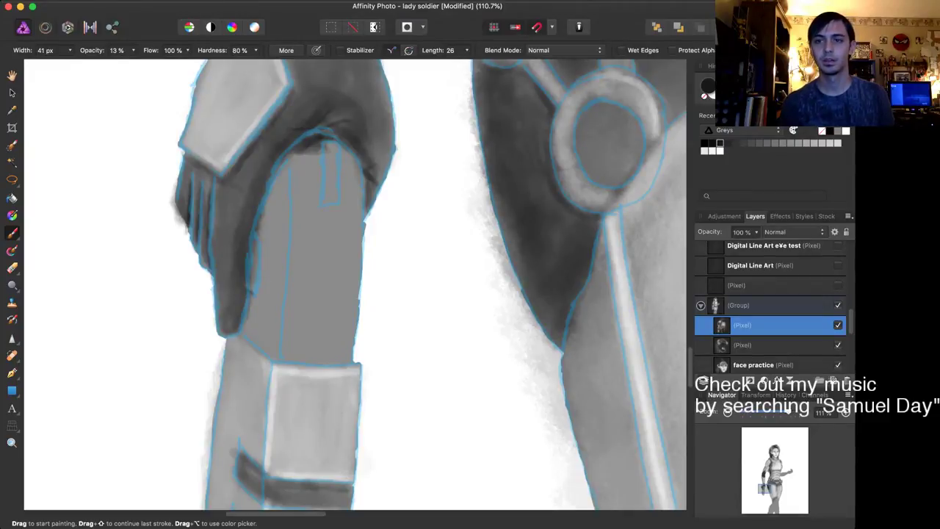
Step: Outline the narrow rectangular detail at the top of the grip in dark grey with a 34.8 px brush
click(728, 143)
key(bracketleft)
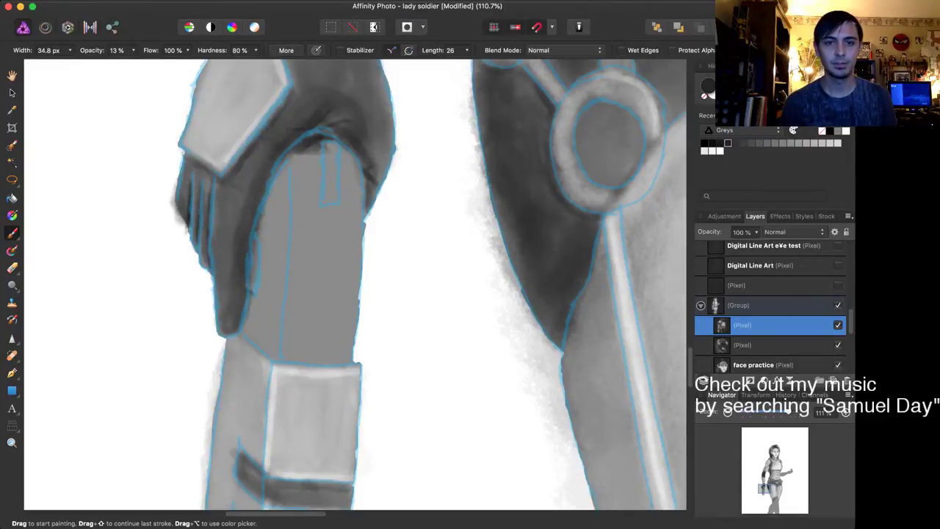
mouse_move(319, 164)
mouse_down()
mouse_move(319, 204)
mouse_move(336, 207)
mouse_move(343, 154)
mouse_up()
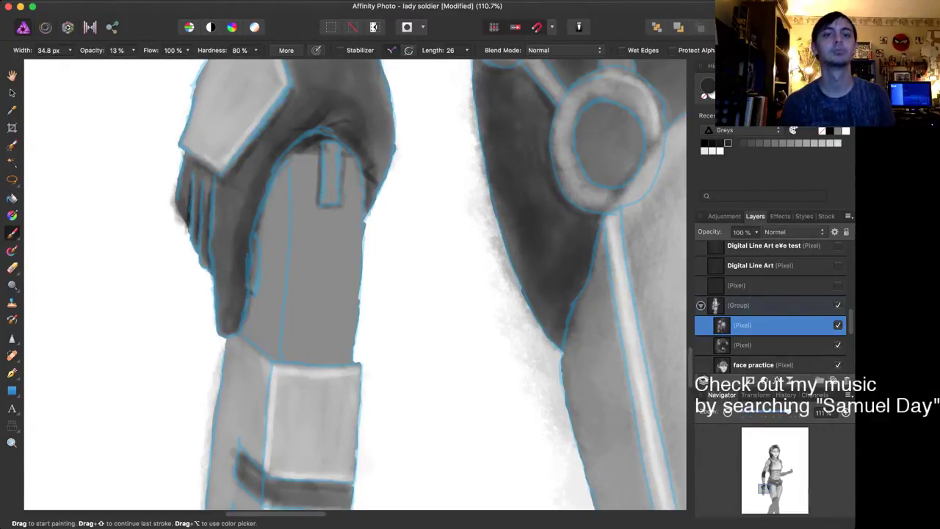
Step: Switch to the light colour and highlight the grip's upper edge and the inside of its narrow rectangular detail at 34.8 px
key(x)
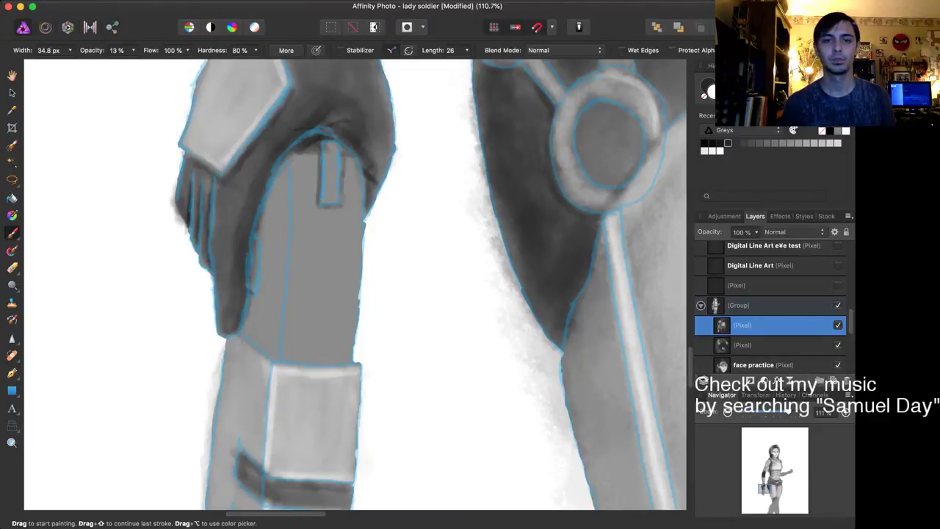
drag(344, 158, 356, 157)
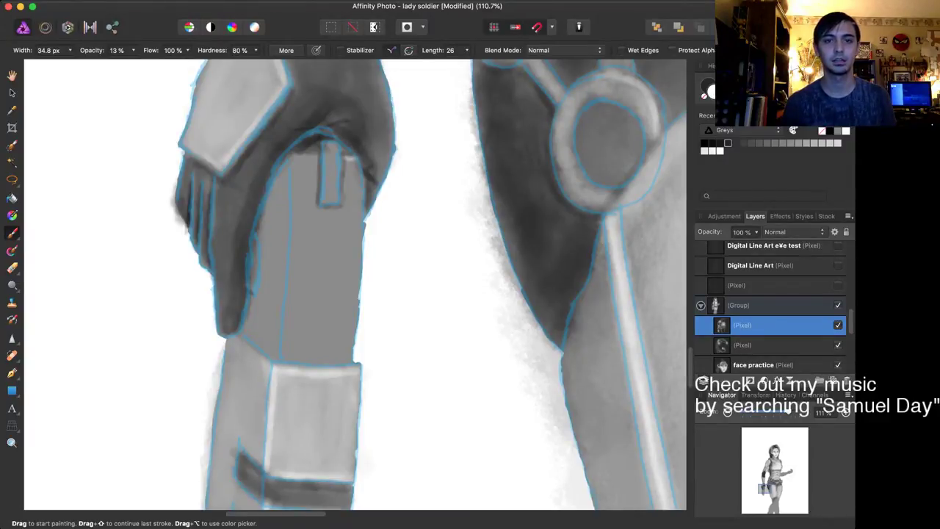
drag(294, 156, 323, 158)
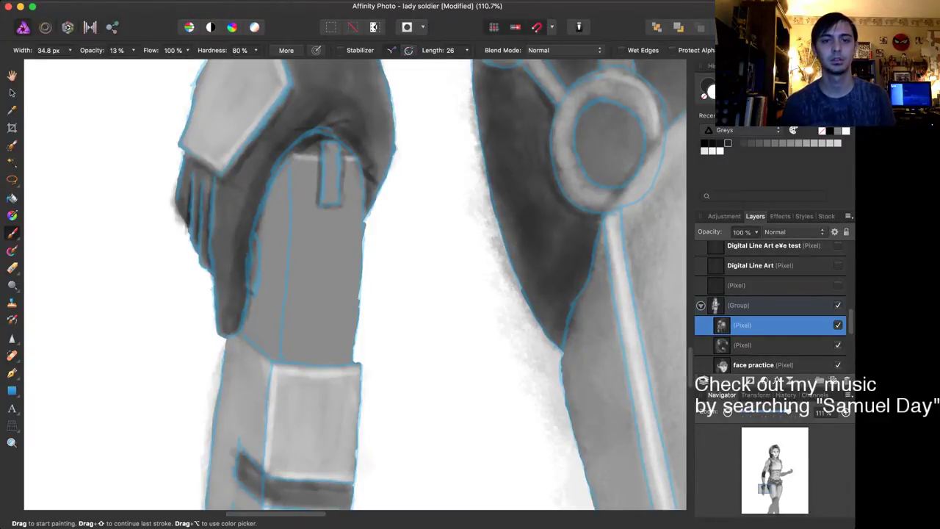
mouse_move(323, 192)
mouse_down()
mouse_move(336, 201)
mouse_move(339, 178)
mouse_move(338, 188)
mouse_up()
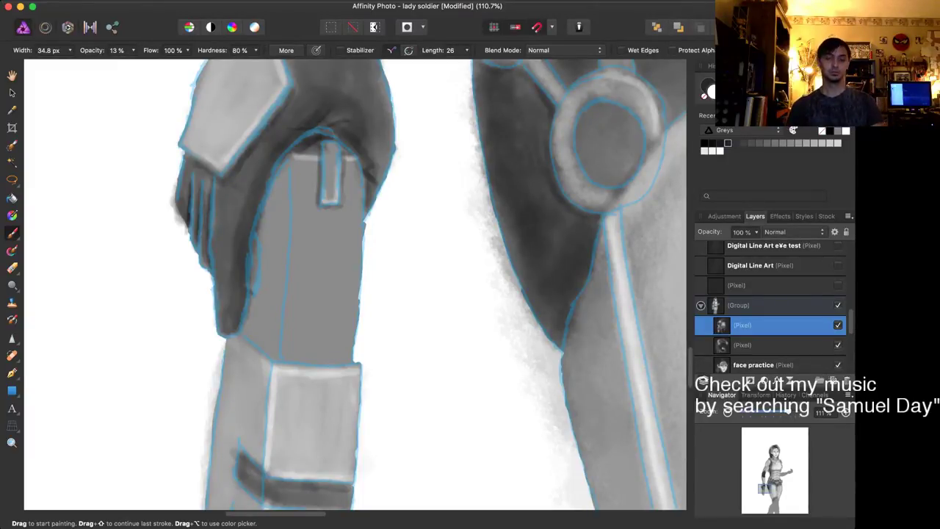
Step: Paint a light strip down the middle of the grip from the rectangular detail to the panel below with a 53 px brush
scroll(301, 240, down, 4)
scroll(301, 240, right, 3)
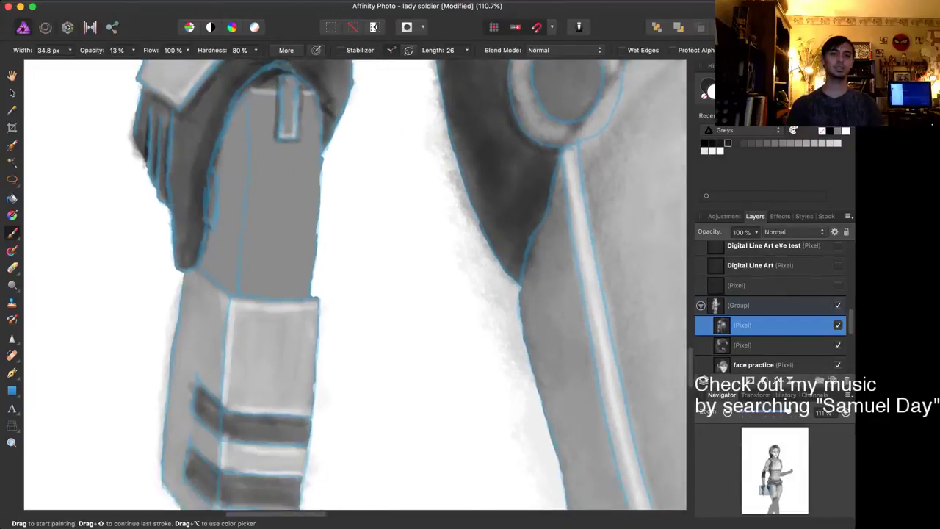
scroll(301, 241, down, 5)
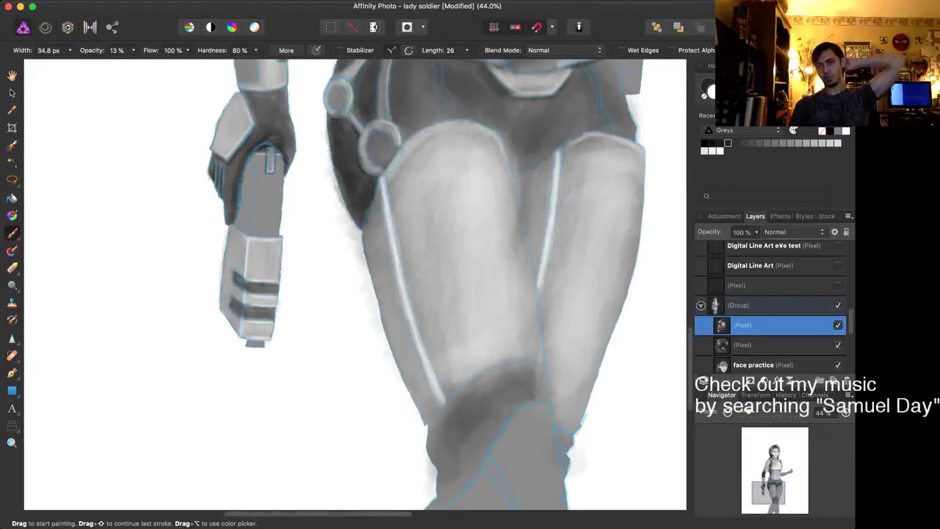
scroll(235, 194, up, 5)
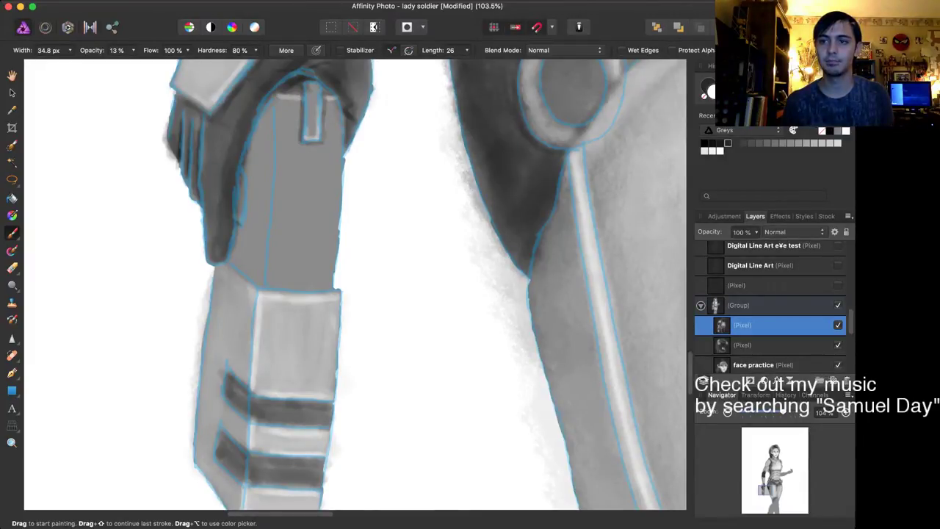
key(x)
key(bracketright)
key(bracketright)
key(bracketright)
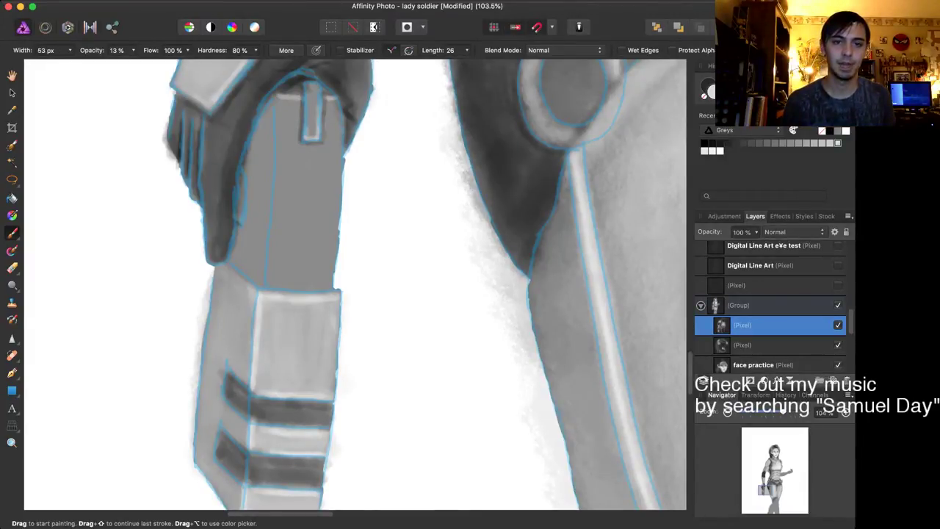
drag(311, 147, 305, 288)
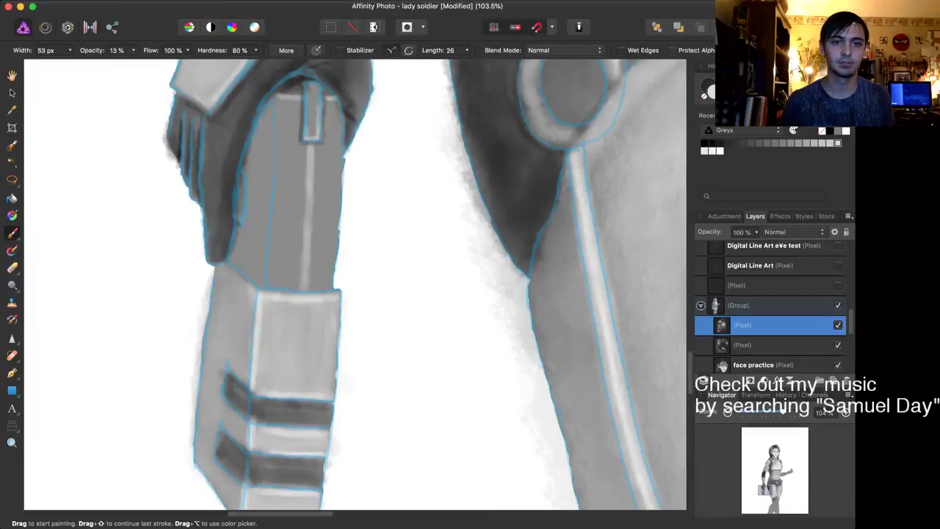
drag(313, 176, 307, 227)
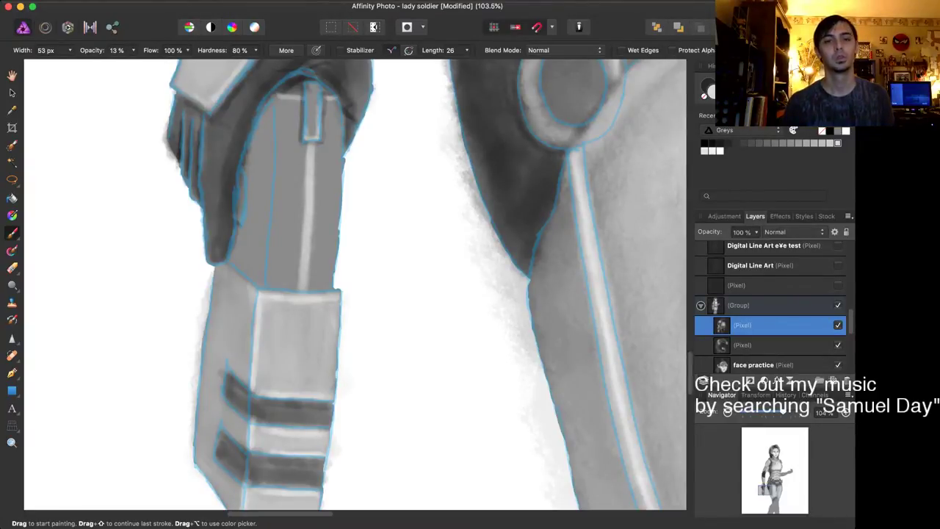
Step: Switch to the dark colour and draw small slanted marks on both sides of the grip's light strip with a 10.2 px brush
key(bracketleft)
key(bracketleft)
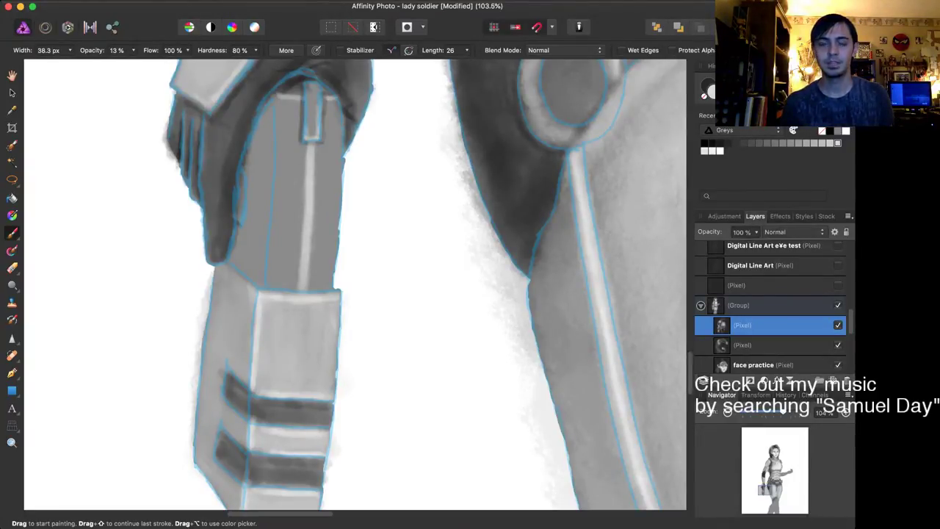
key(x)
key(bracketleft)
key(bracketleft)
key(bracketleft)
key(bracketleft)
key(bracketleft)
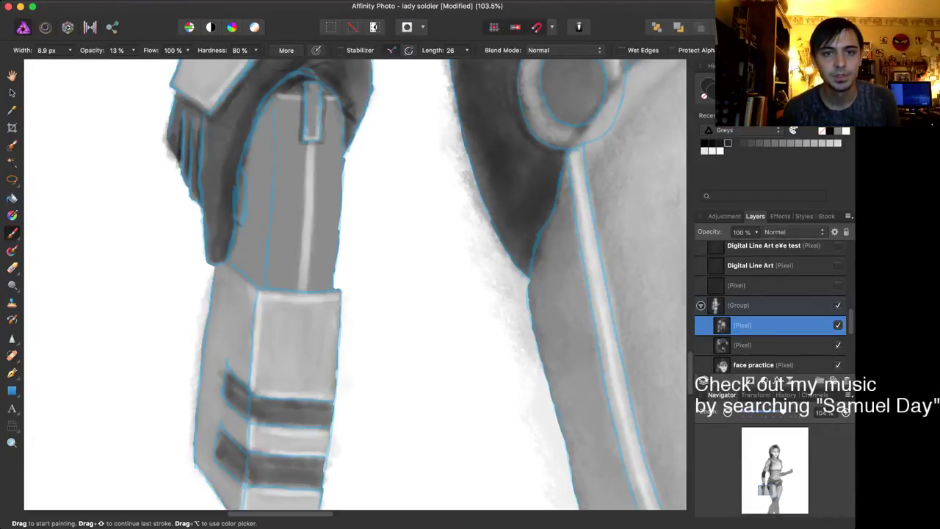
key(bracketright)
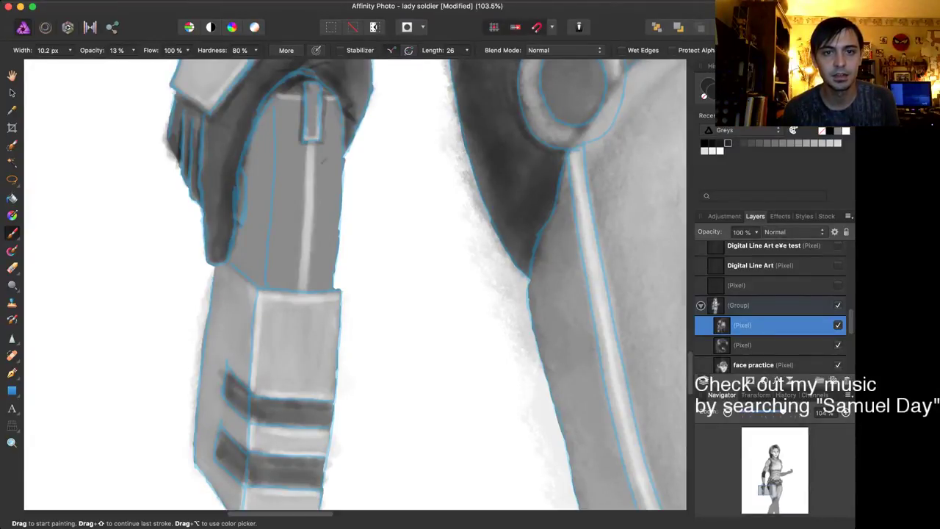
drag(327, 172, 320, 179)
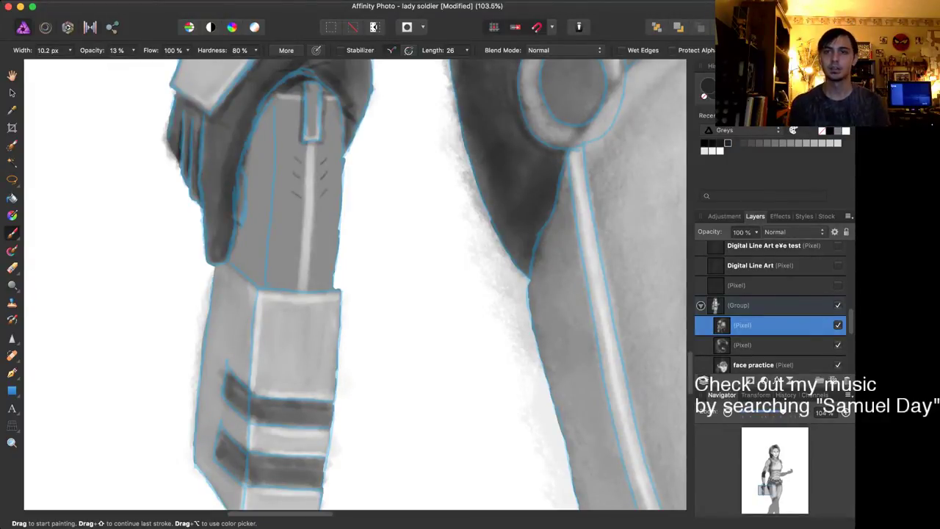
Step: Pick white and brighten the centre of the grip's light strip, enlarging the brush to 17 px
click(721, 150)
key(bracketleft)
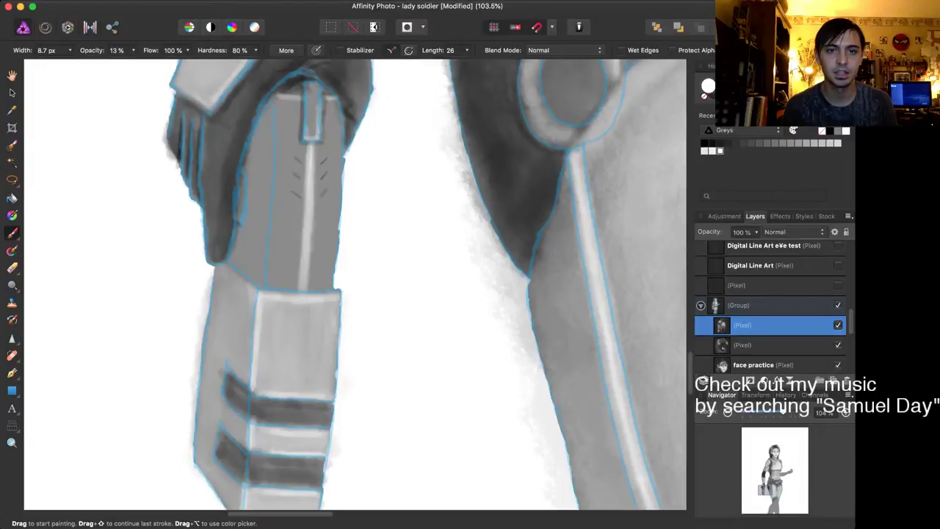
key(bracketleft)
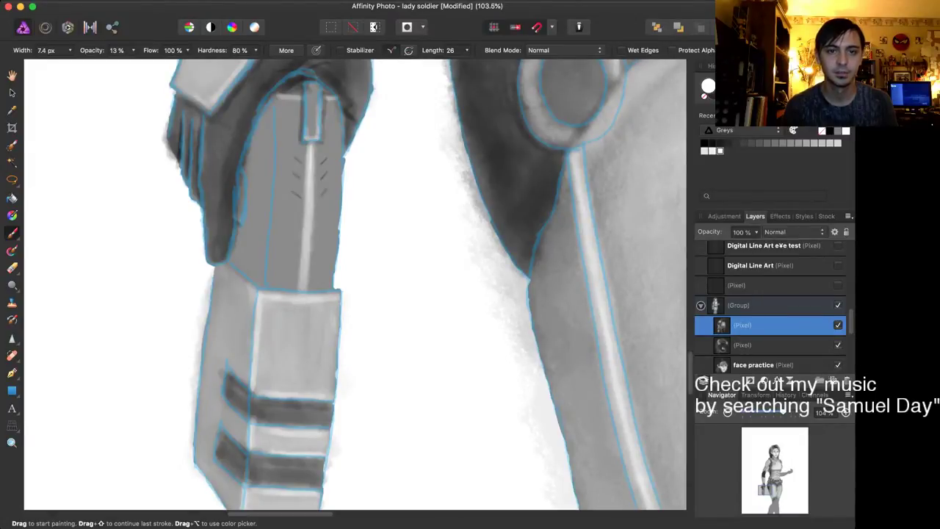
key(bracketright)
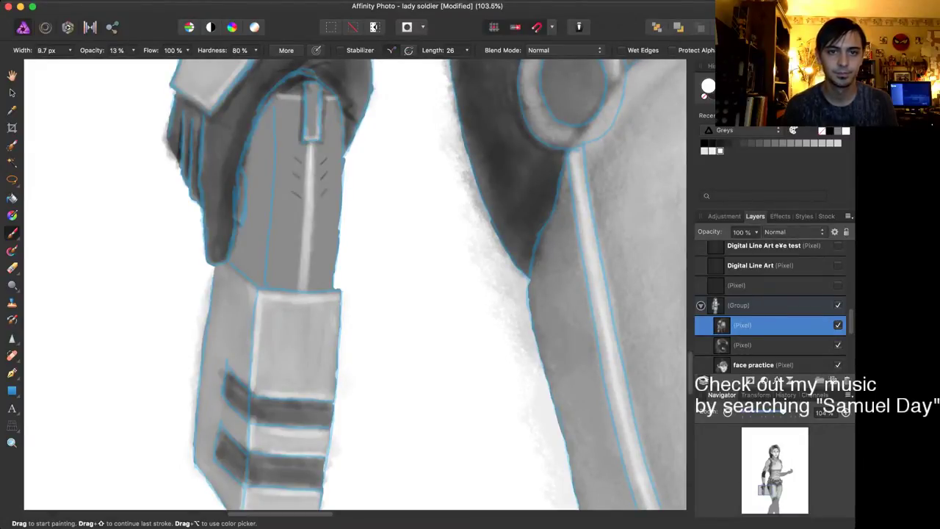
key(bracketright)
key(bracketright)
key(bracketright)
key(bracketright)
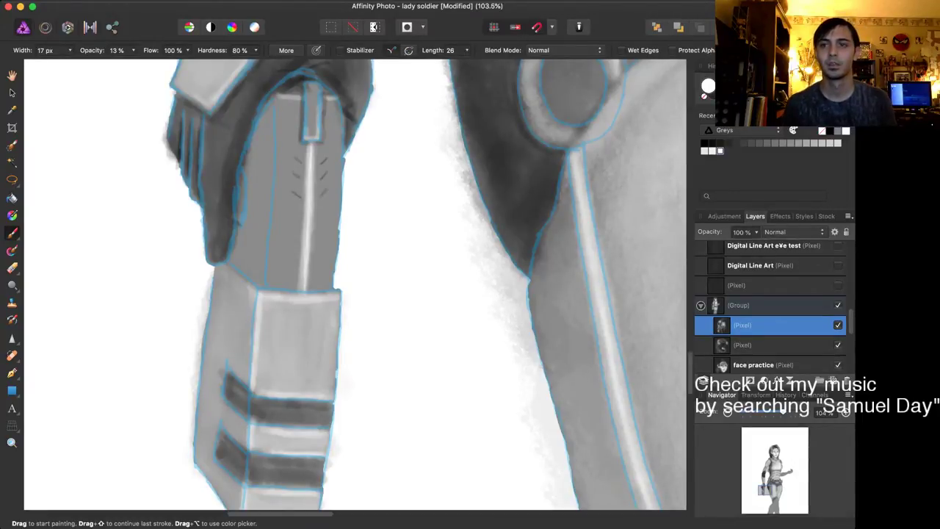
Step: Pick a dark grey and shade thin lines along both sides of the grip's light strip with a 25.9 px brush
key(bracketright)
key(bracketright)
key(bracketright)
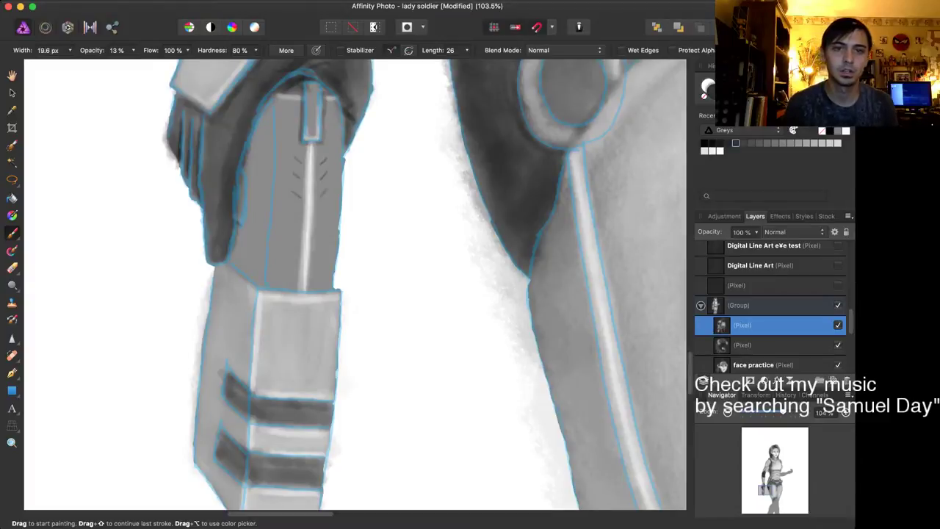
drag(306, 144, 299, 282)
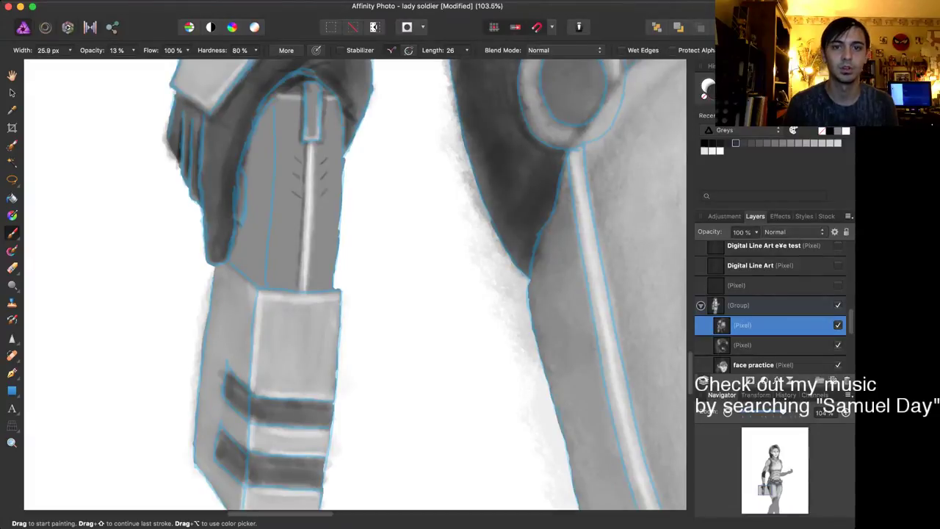
drag(316, 147, 316, 168)
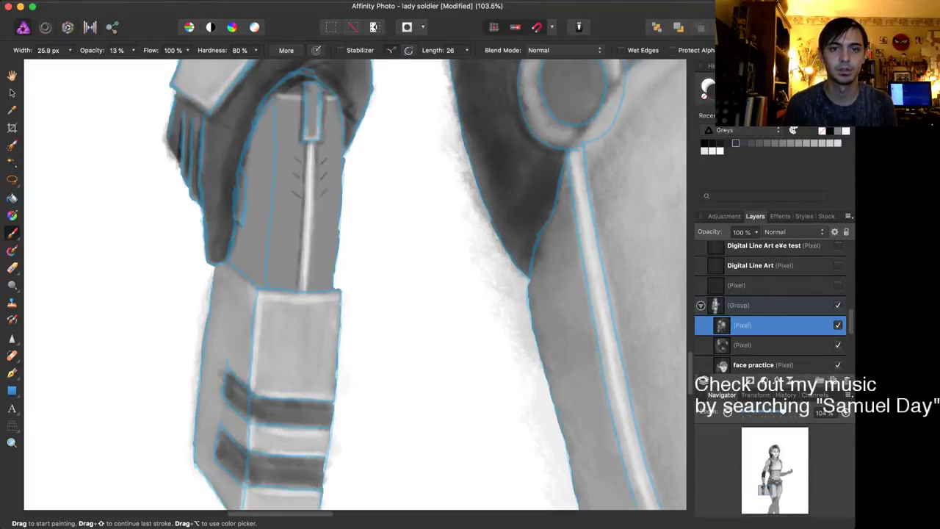
drag(314, 205, 311, 284)
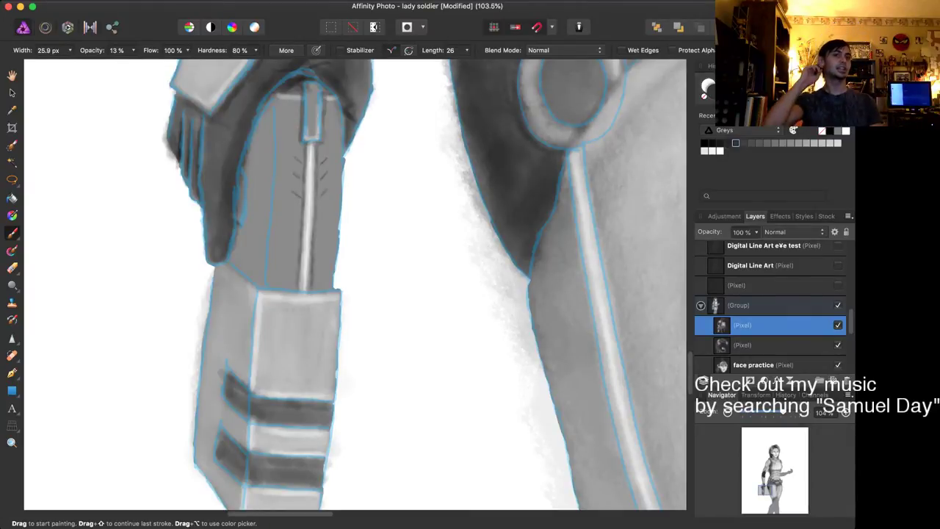
Step: Pick a darker grey and letter an E on the grip beside the light strip with an 11.5 px brush
scroll(355, 285, down, 3)
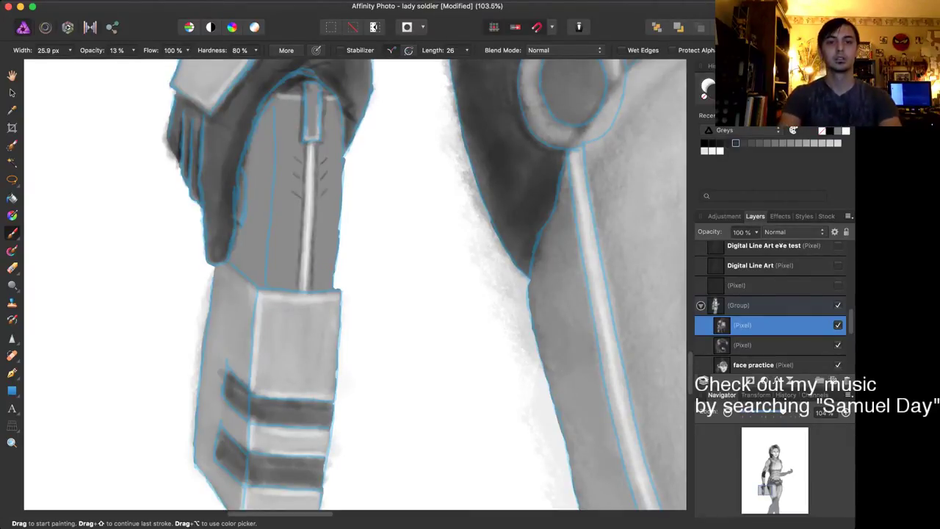
scroll(355, 284, up, 3)
scroll(354, 285, up, 5)
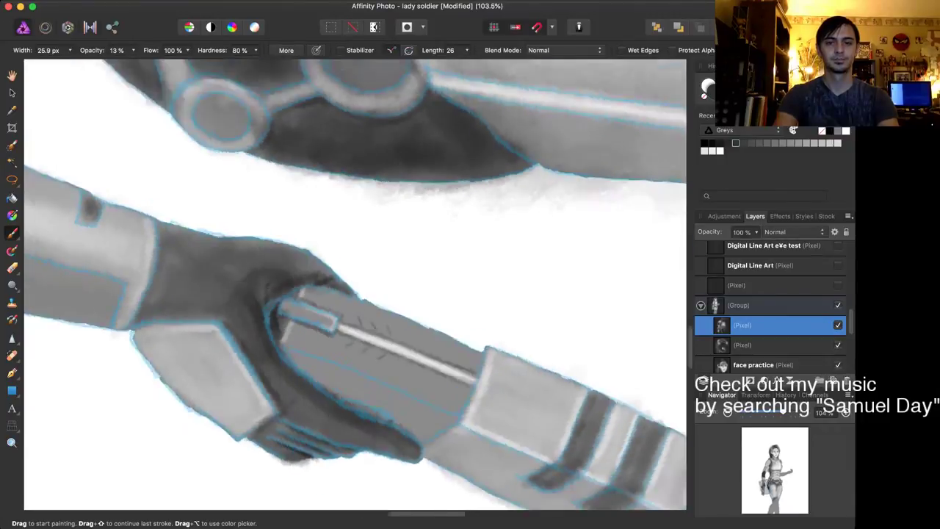
scroll(355, 285, right, 4)
scroll(355, 284, down, 2)
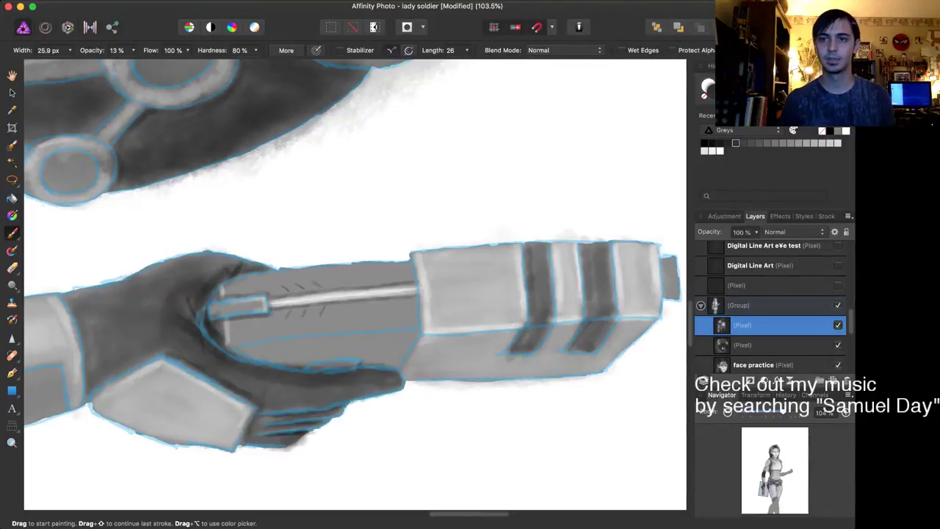
click(728, 144)
scroll(371, 270, up, 4)
key(bracketleft)
key(bracketleft)
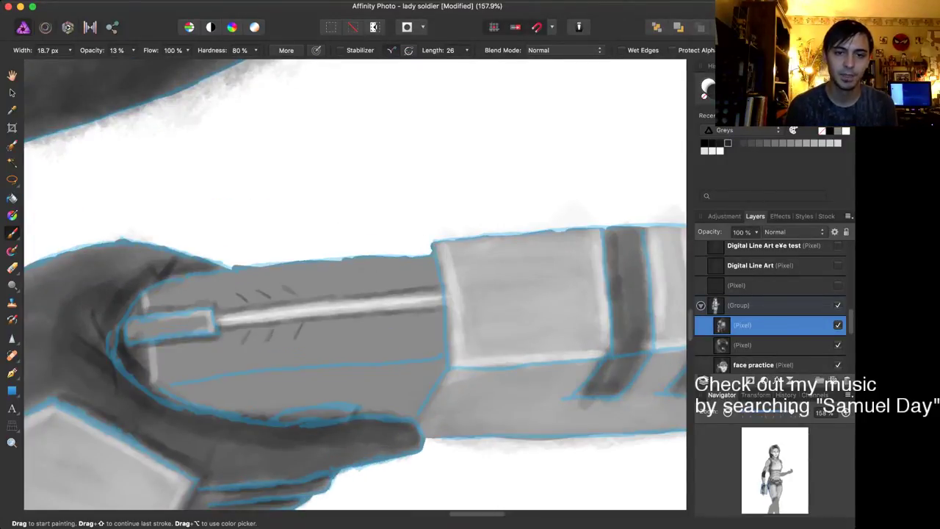
key(bracketleft)
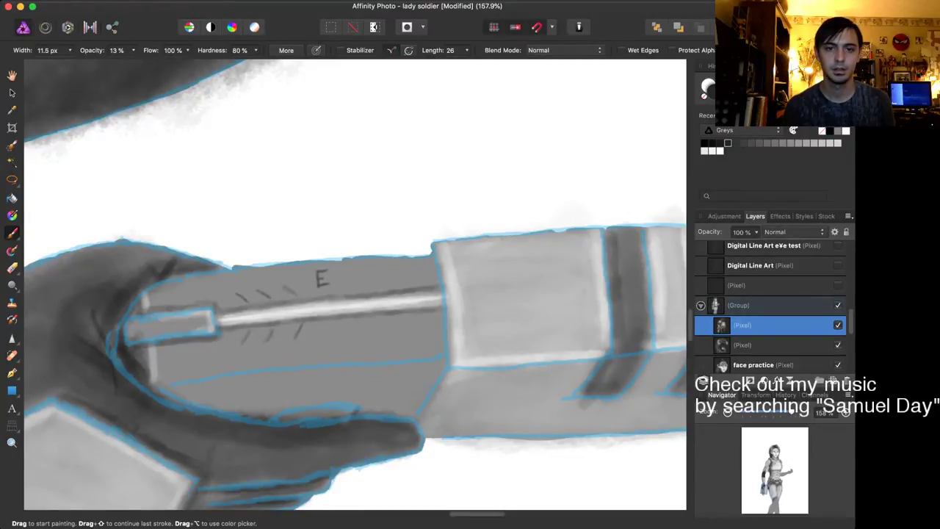
Step: Extend the lettering on the grip to read ES-49 in the same dark grey
drag(335, 269, 345, 267)
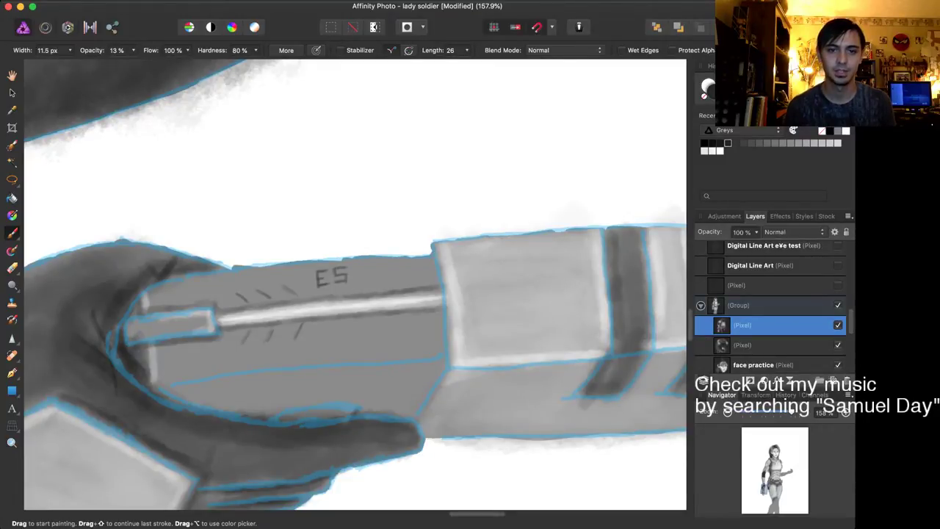
drag(354, 275, 363, 274)
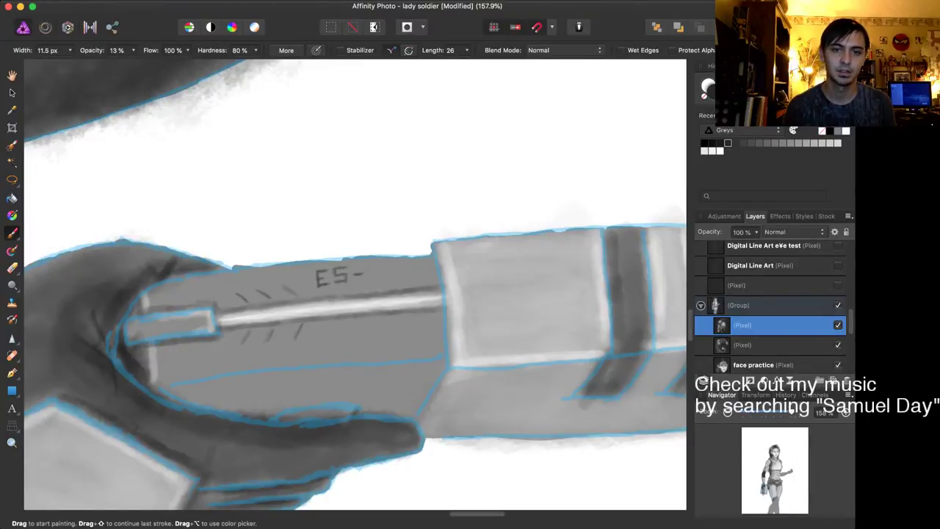
drag(372, 267, 379, 276)
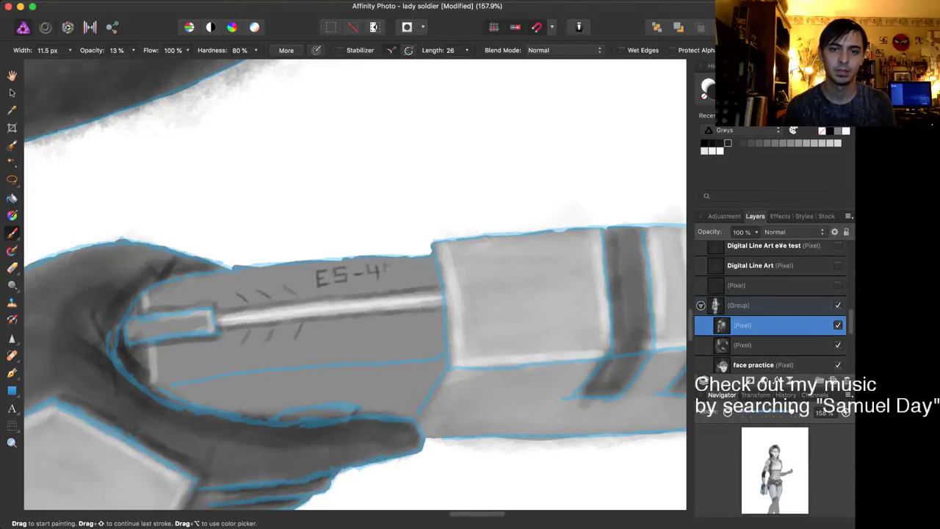
mouse_move(385, 273)
mouse_down()
mouse_move(394, 271)
mouse_move(383, 275)
mouse_up()
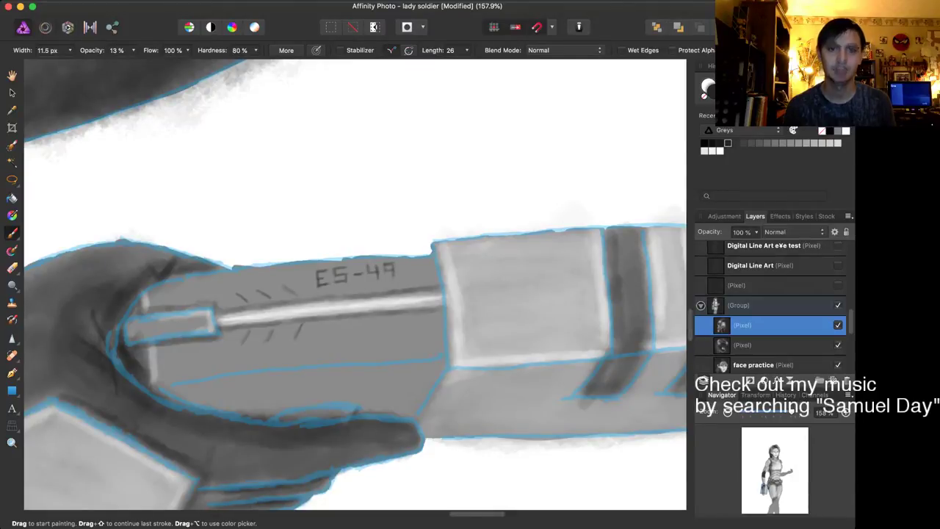
Step: Review the gun's lettering up close and in proportion to the figure's hand and legs
scroll(406, 221, up, 1)
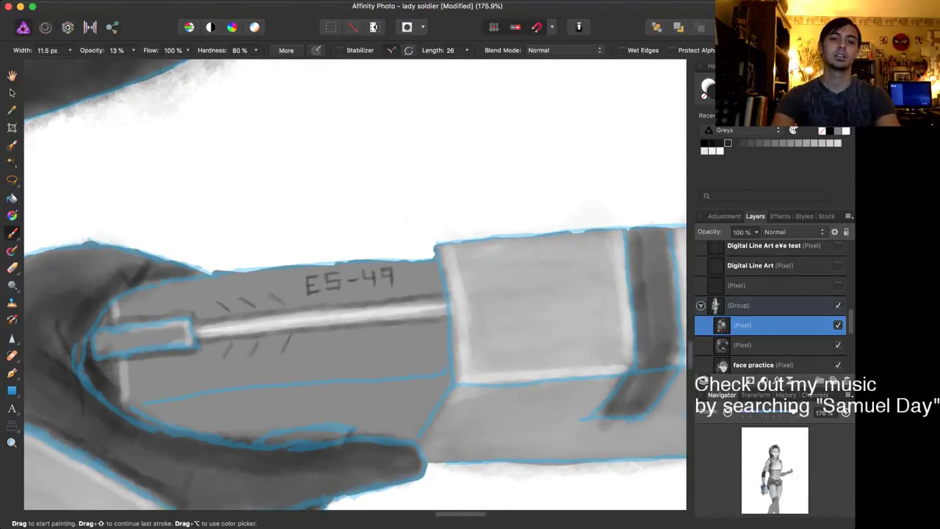
scroll(409, 220, down, 6)
scroll(409, 220, down, 2)
scroll(409, 221, up, 2)
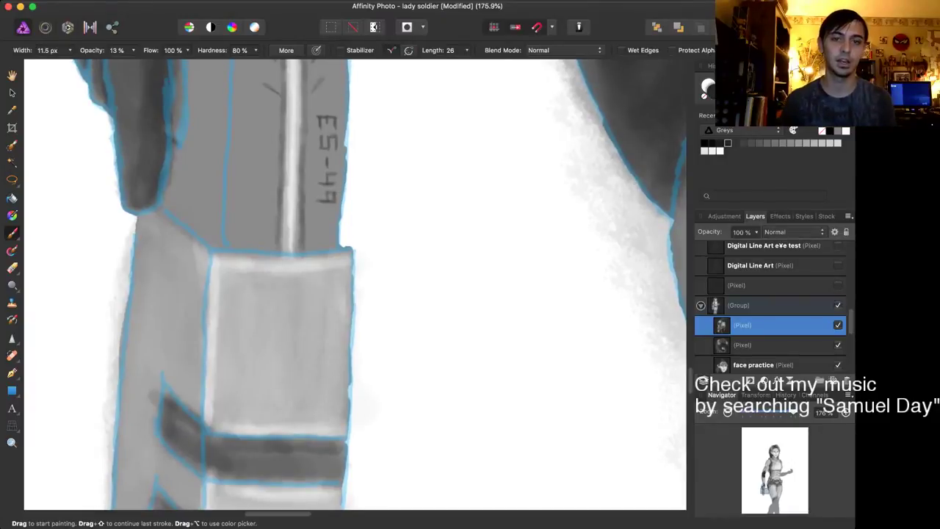
scroll(407, 222, down, 8)
scroll(355, 284, down, 3)
scroll(355, 284, up, 3)
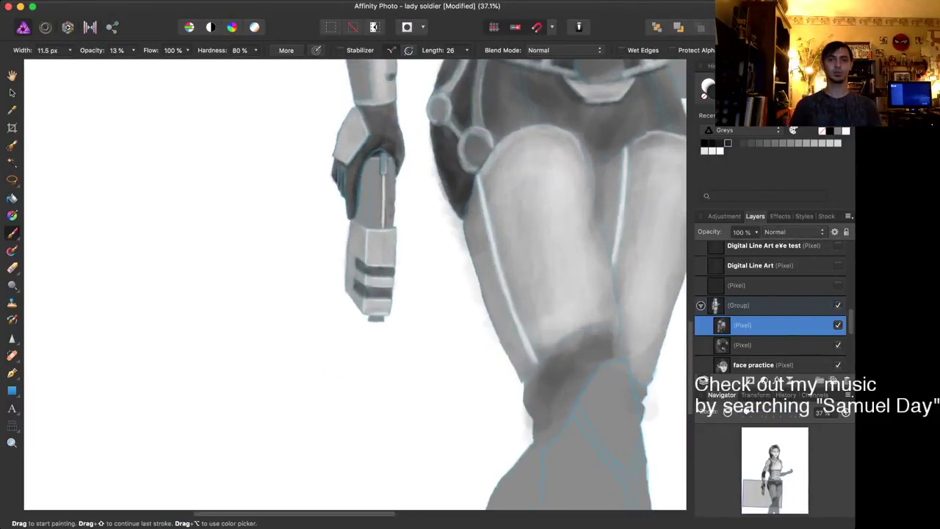
scroll(355, 284, up, 5)
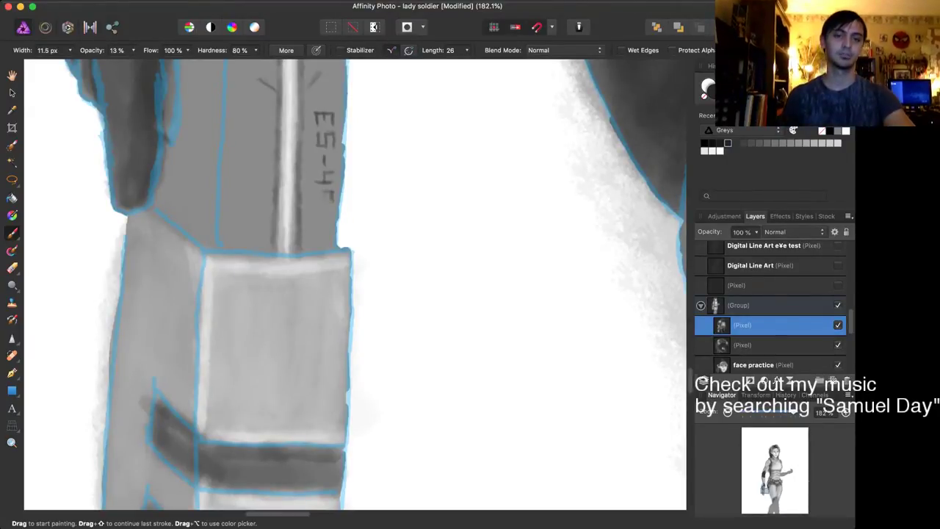
Step: Undo all the strokes of the ES-49 lettering on the gun's grip, keeping the slanted marks
key(super+z)
key(super+z)
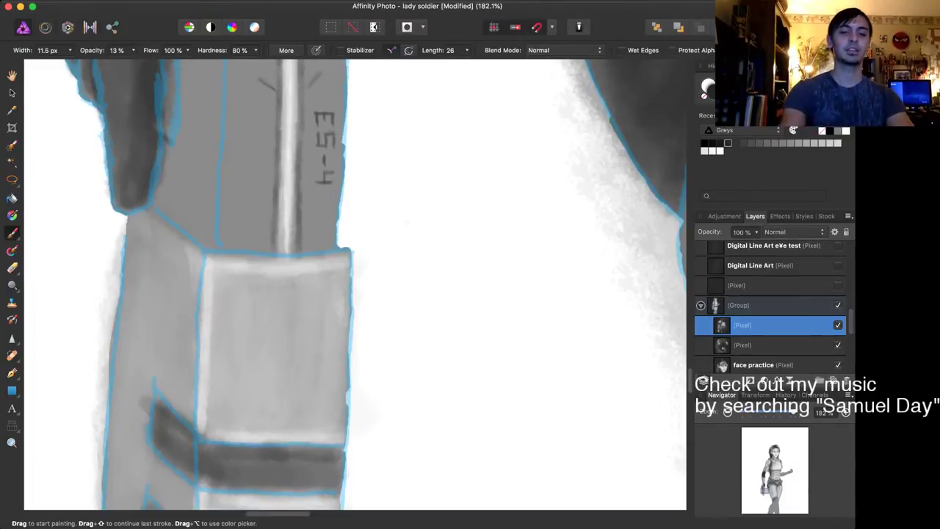
key(super+z)
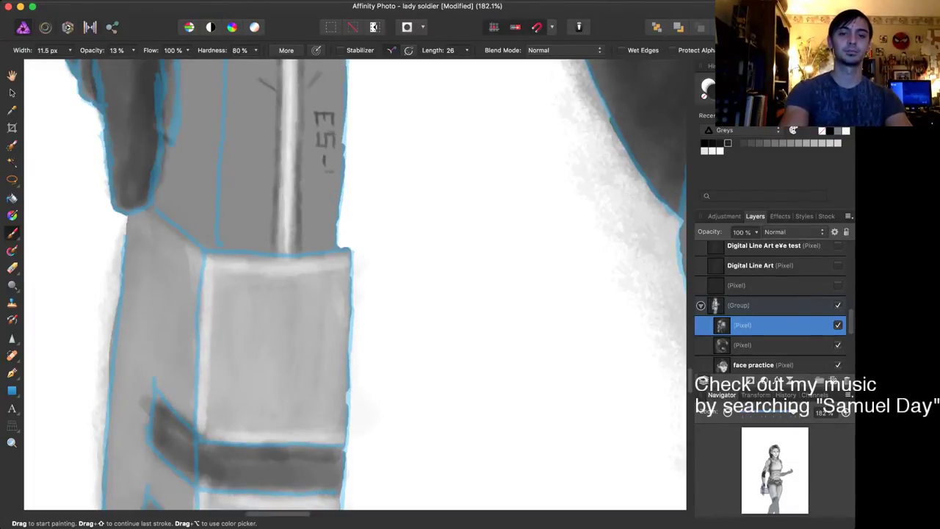
key(super+z)
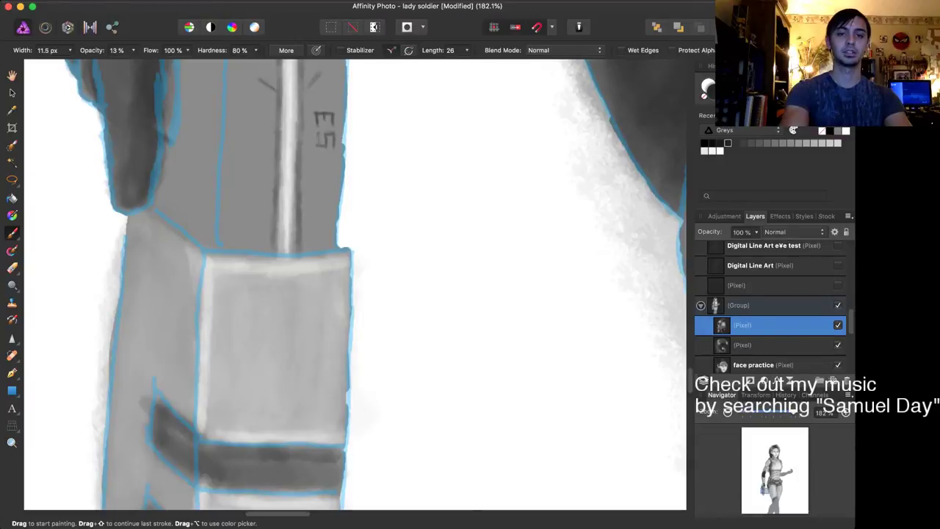
key(super+z)
key(super+z)
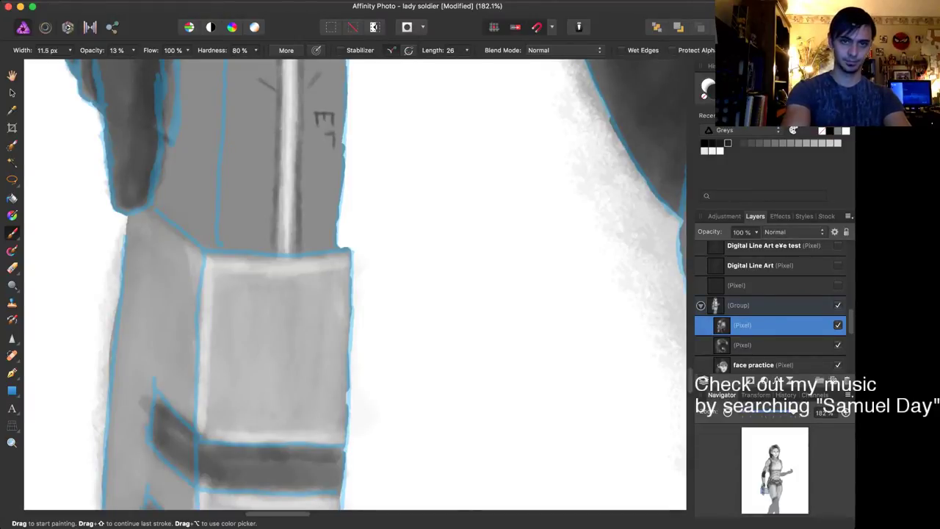
key(super+z)
key(super+z)
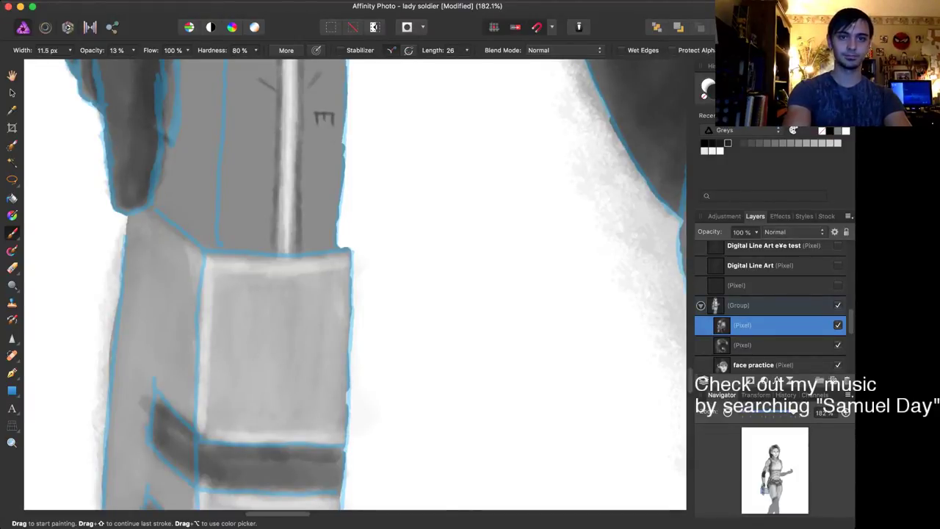
key(super+z)
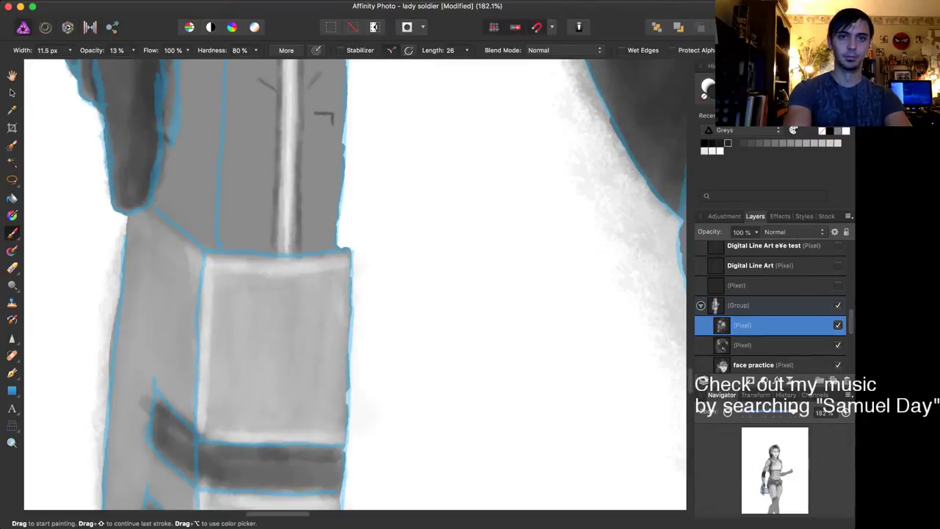
key(super+z)
key(super+z)
key(super+z)
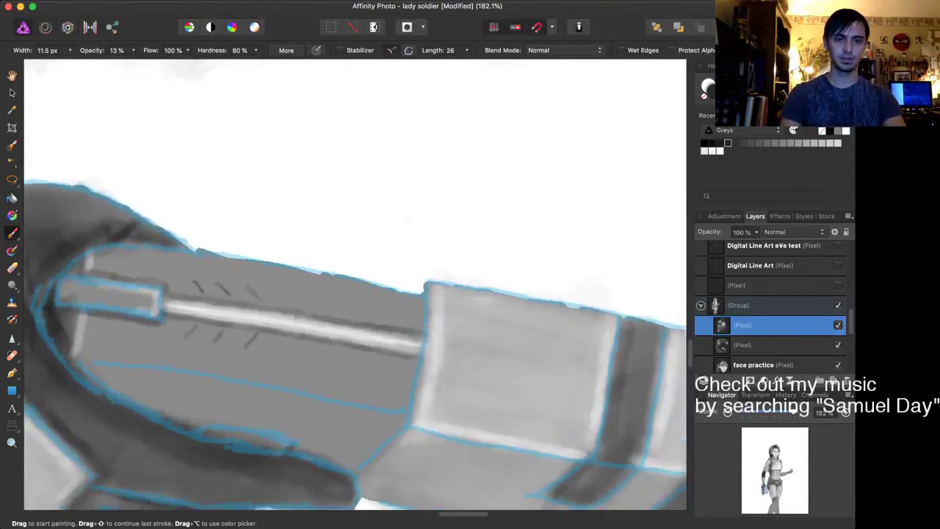
Step: Letter ES-49 again in dark grey on the grip, between the slanted marks and the light grey block, using the 11.5 px brush
scroll(408, 222, up, 3)
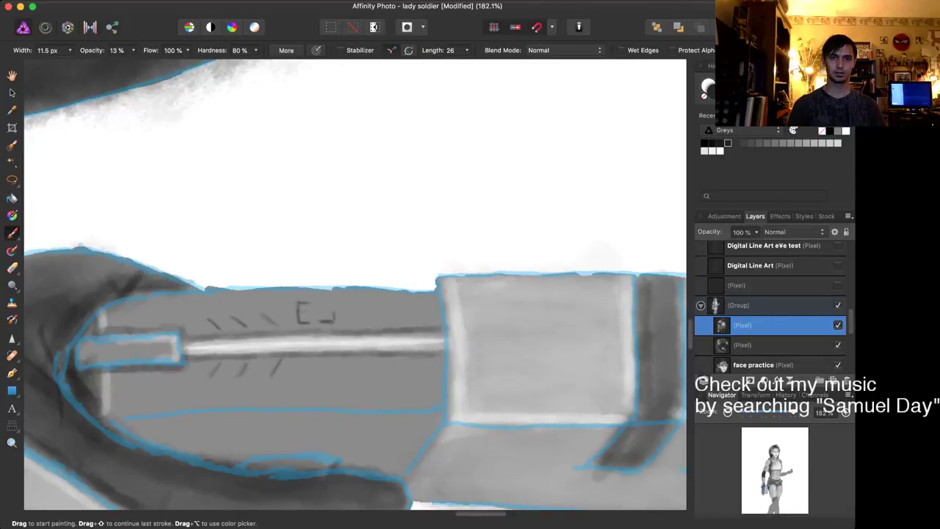
drag(299, 313, 309, 312)
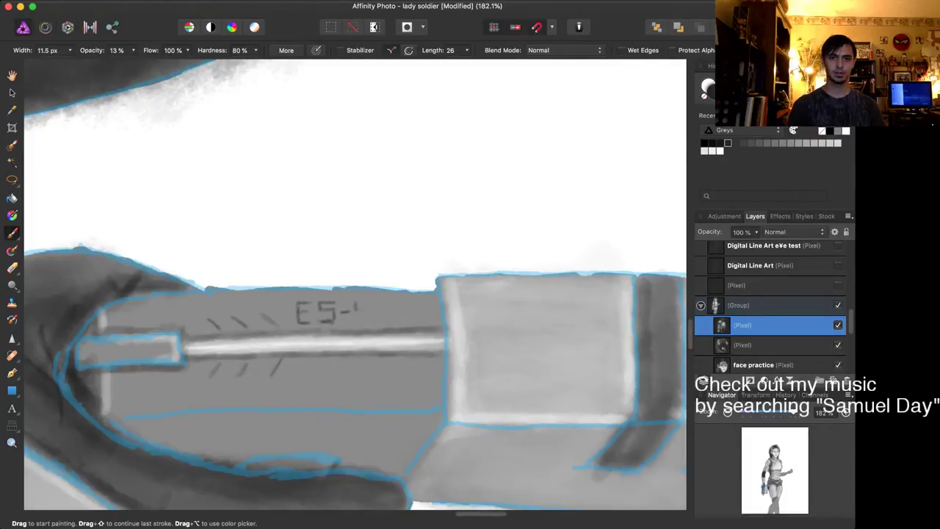
drag(356, 310, 366, 309)
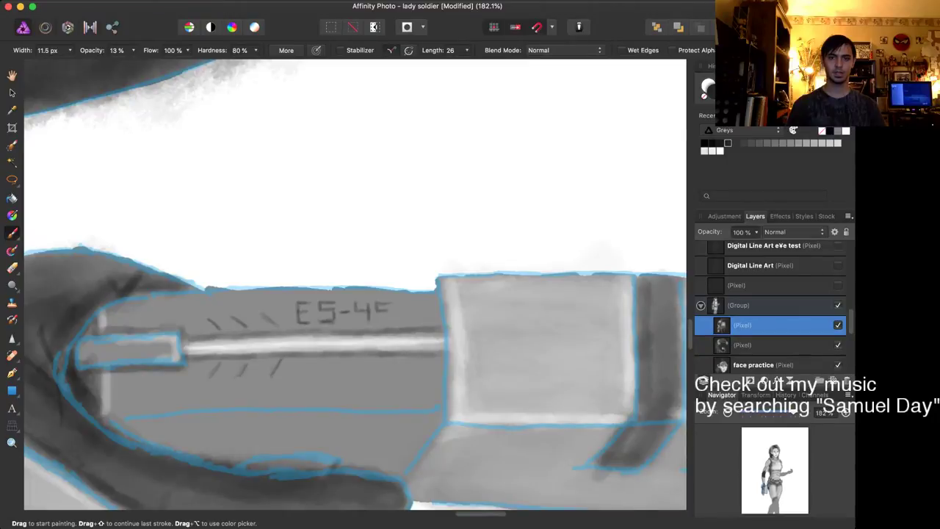
drag(390, 308, 388, 322)
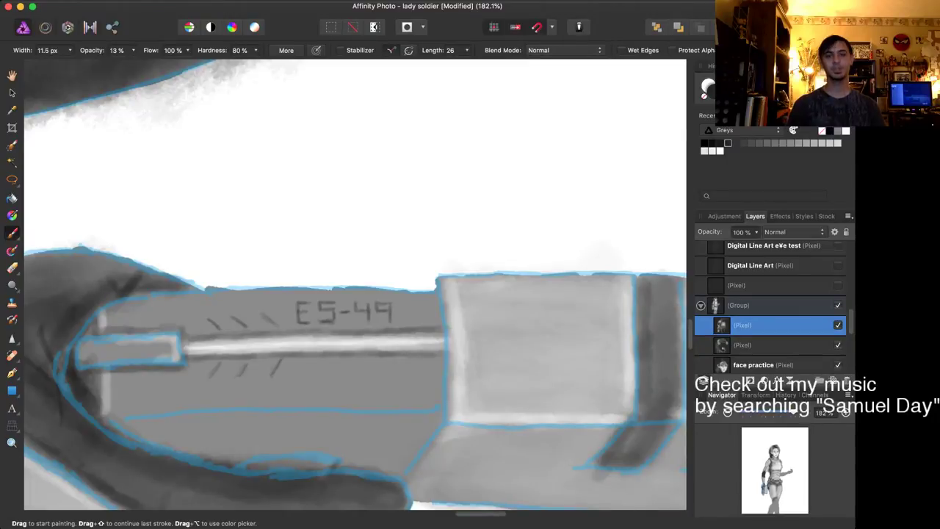
Step: Pick a very light grey and add thin highlights along the edges of the ES-49 lettering with a 7.1 px brush
scroll(398, 283, down, 10)
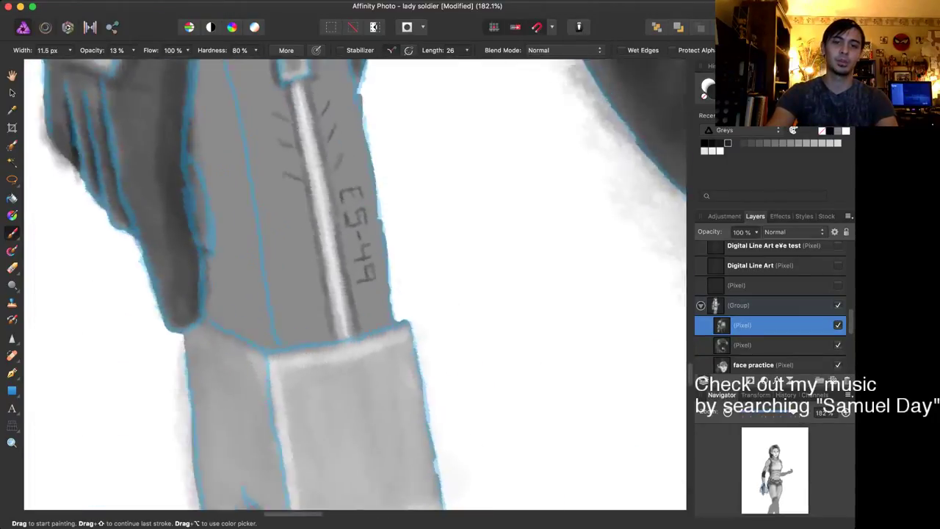
scroll(396, 283, up, 2)
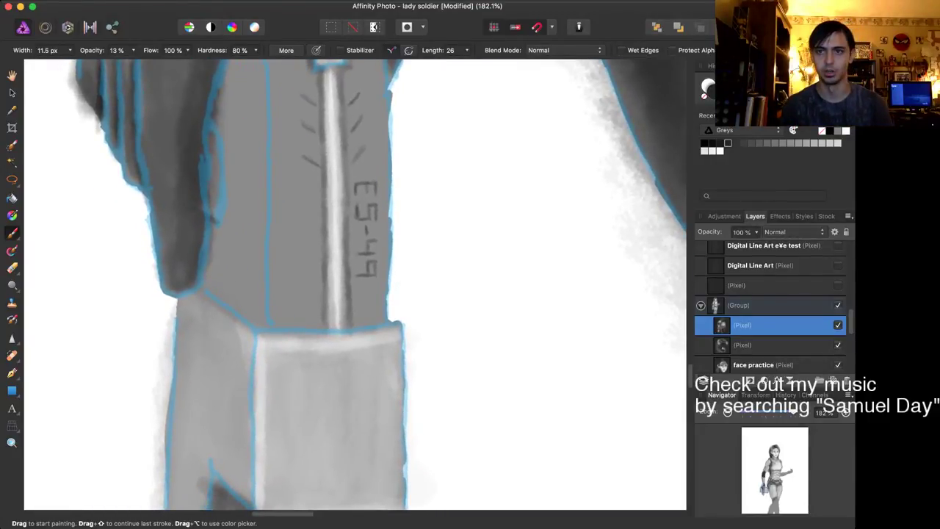
key(x)
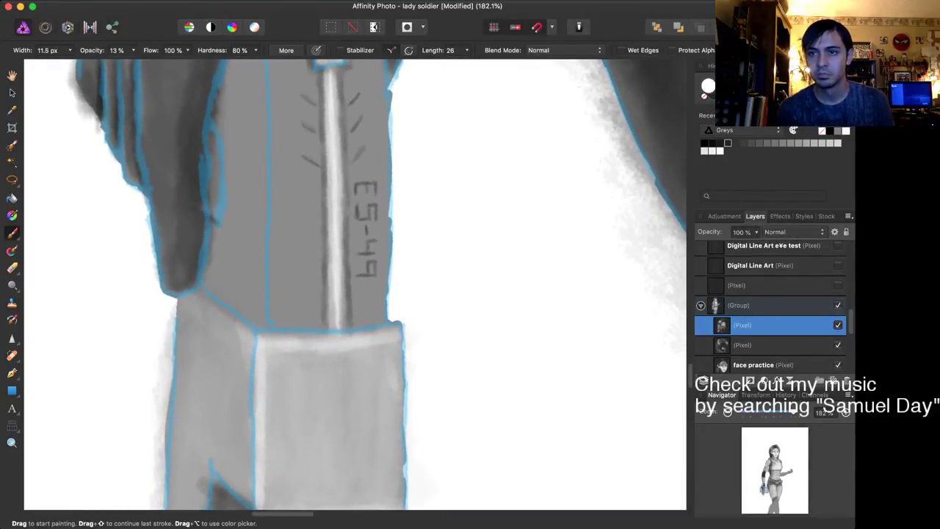
click(822, 143)
scroll(370, 252, up, 5)
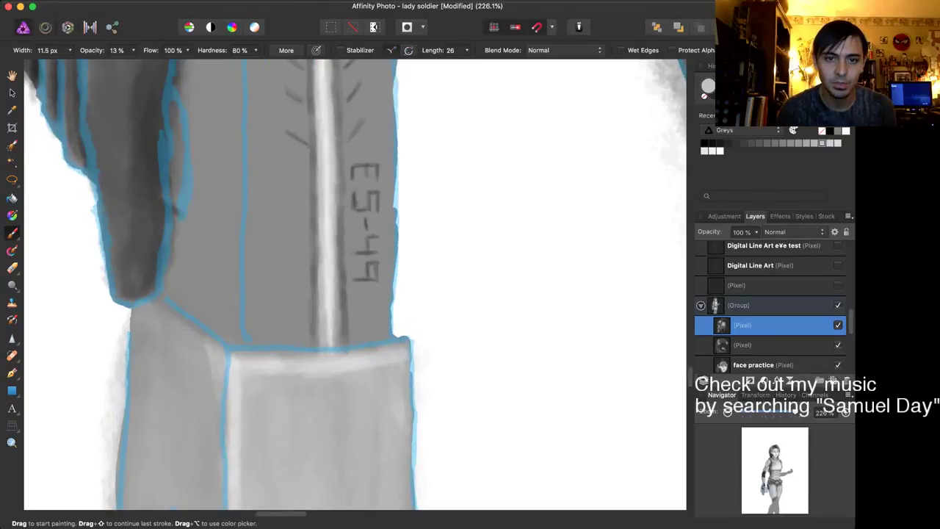
key([)
key(bracketleft)
key(bracketleft)
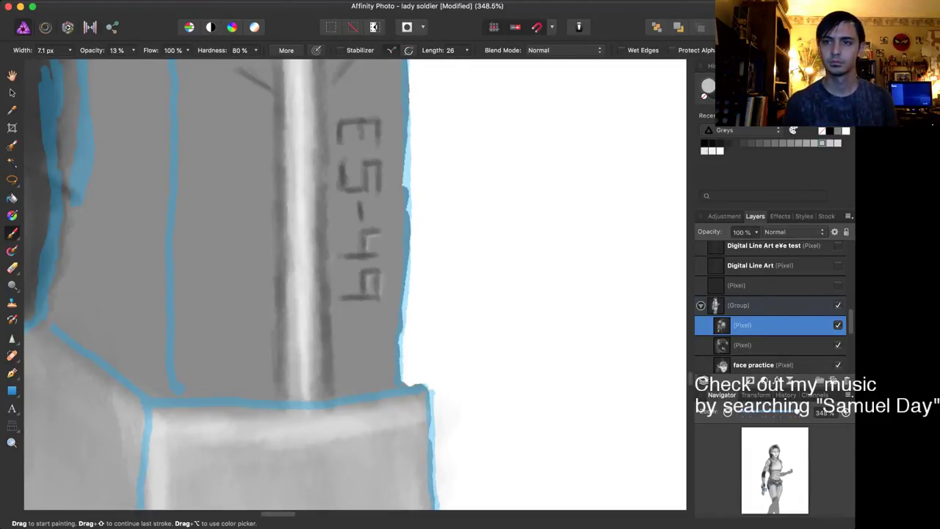
click(838, 143)
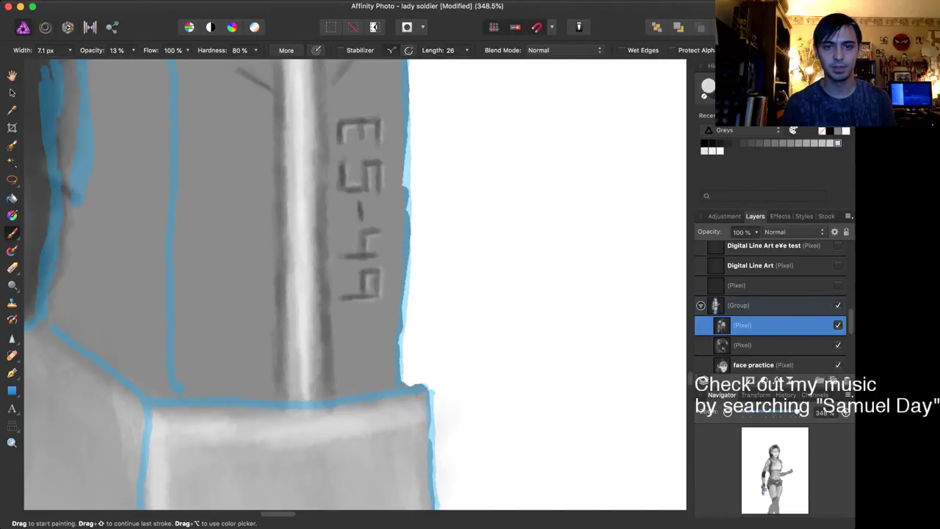
Step: Review the lettered gun in proportion to the whole figure with the canvas upright
scroll(379, 271, down, 10)
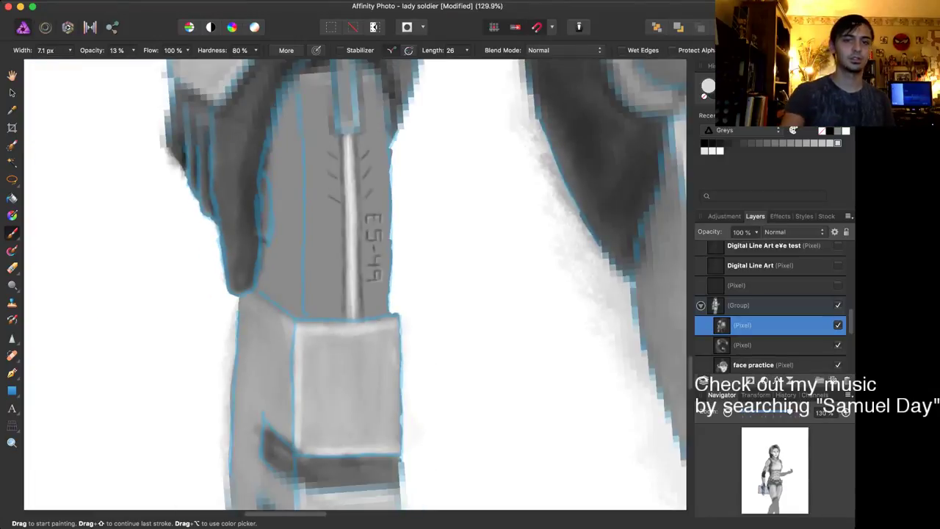
scroll(378, 269, down, 6)
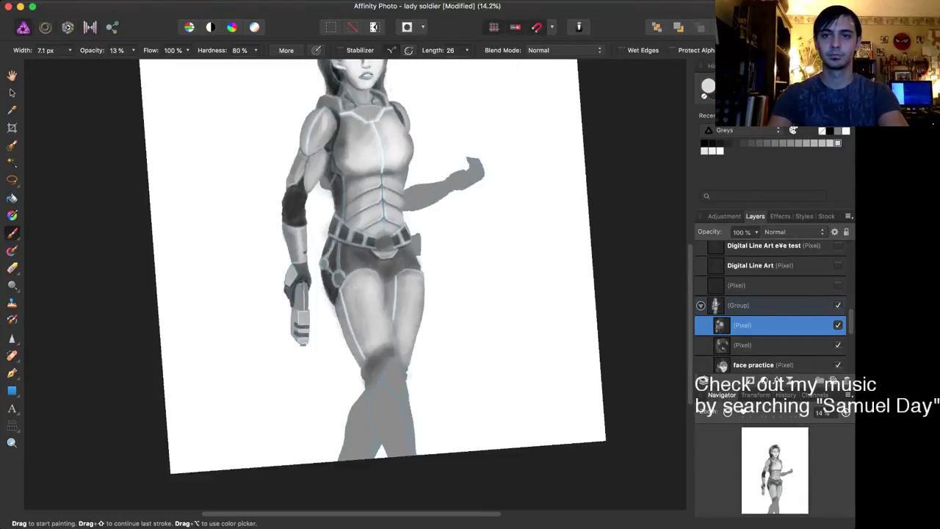
scroll(355, 284, down, 2)
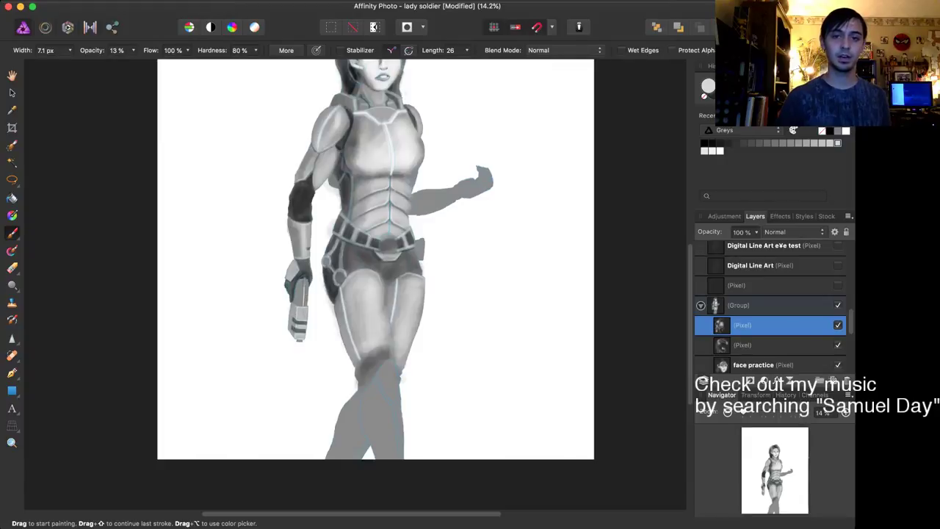
scroll(356, 285, up, 3)
scroll(355, 284, right, 3)
scroll(355, 284, down, 1)
scroll(356, 284, left, 1)
scroll(233, 109, right, 1)
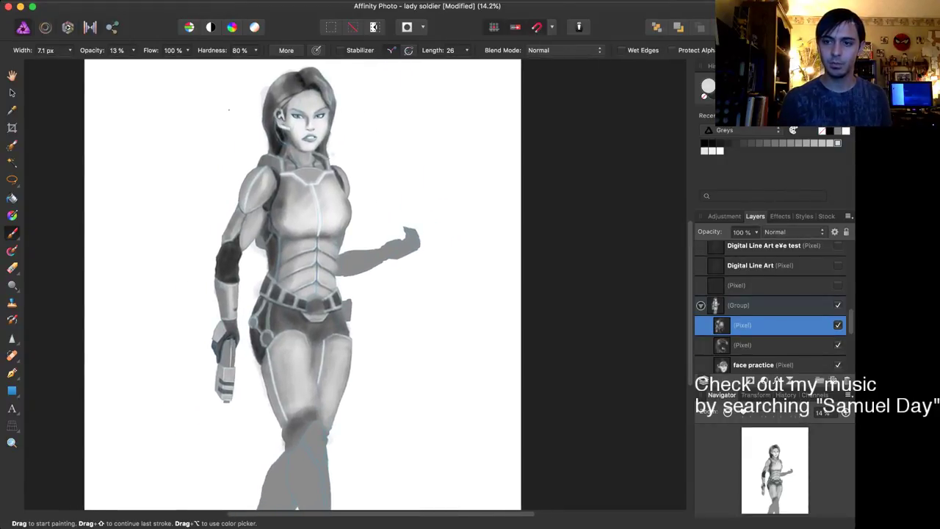
Step: Hide the lineart group and select the top pixel layer inside the figure's shading group
scroll(770, 309, up, 10)
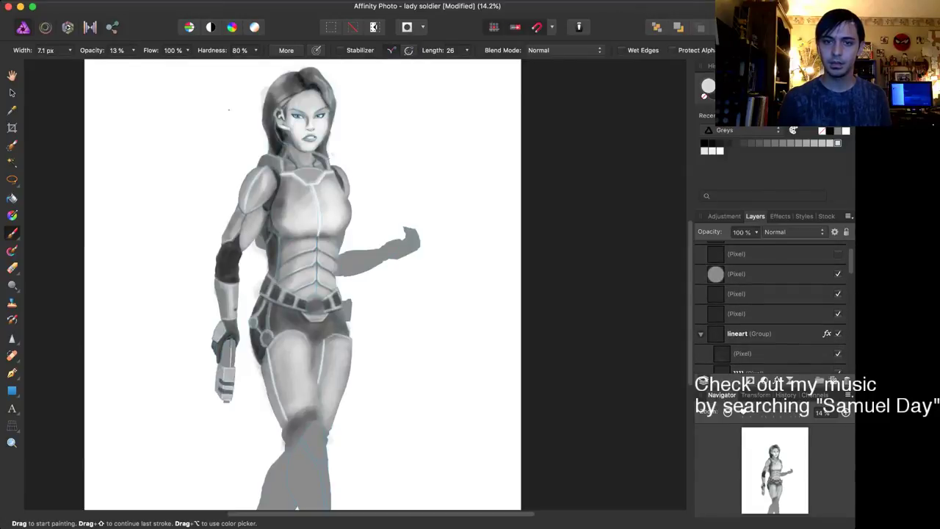
click(838, 334)
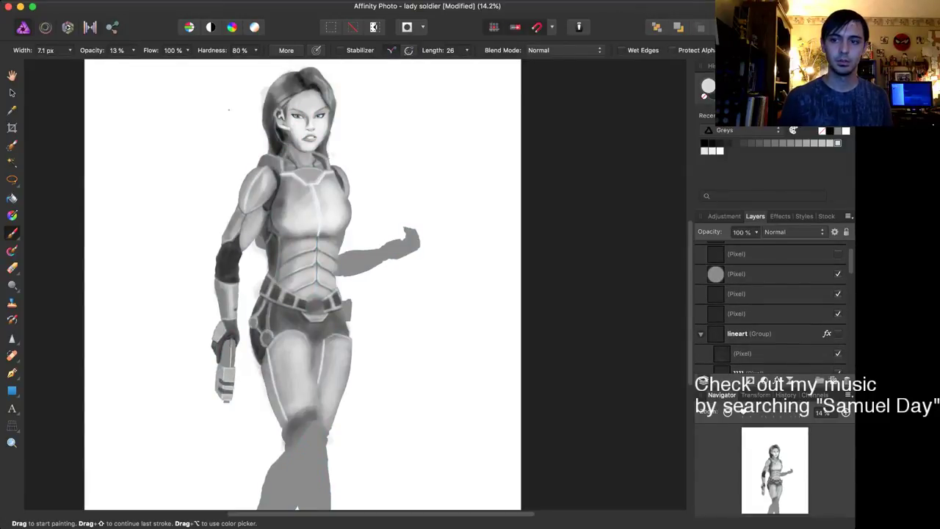
scroll(771, 308, down, 3)
click(771, 356)
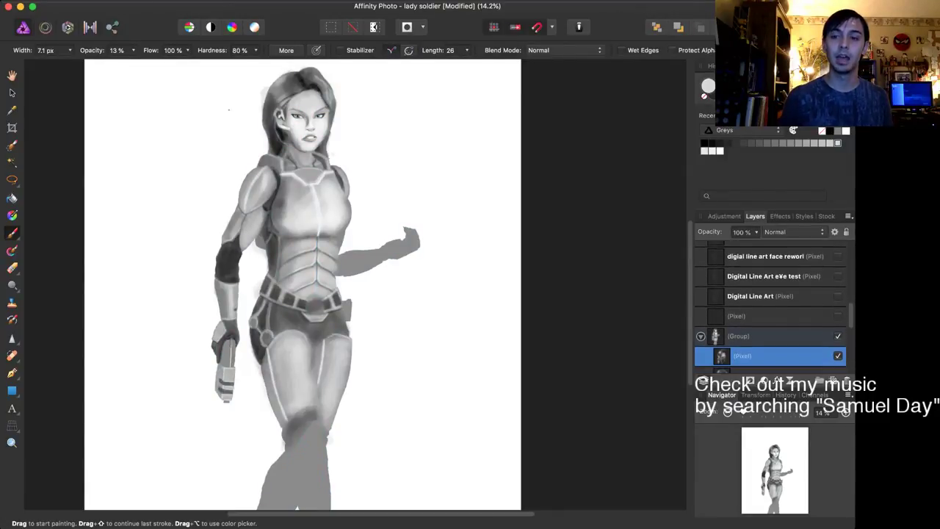
Step: Compare the figure with and without the top shading layer by switching its visibility repeatedly, leaving it shown
scroll(771, 308, down, 3)
click(838, 297)
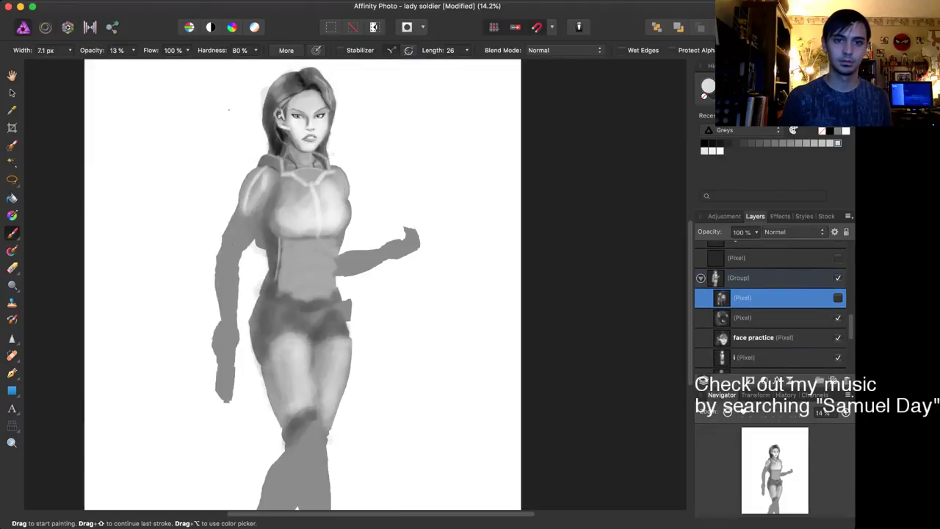
click(838, 297)
click(838, 297)
click(838, 297)
click(838, 298)
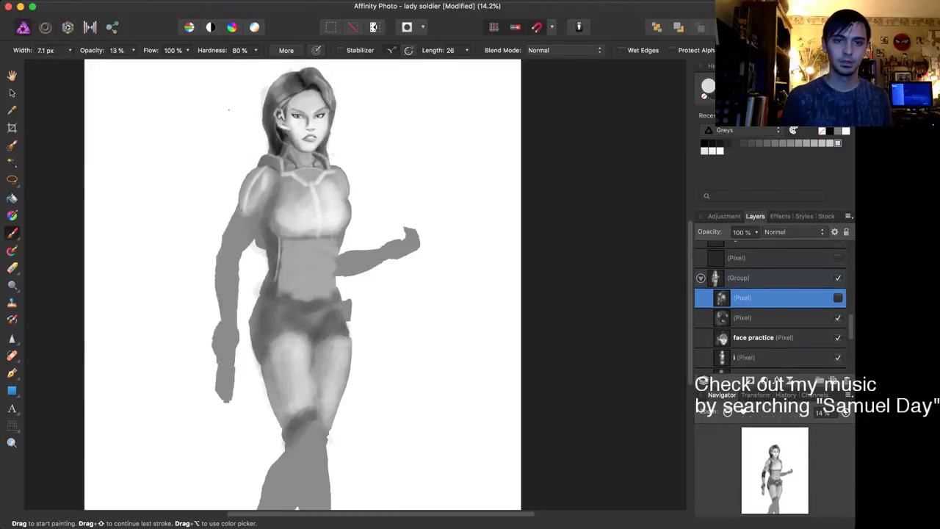
click(838, 297)
click(838, 297)
click(838, 297)
click(838, 298)
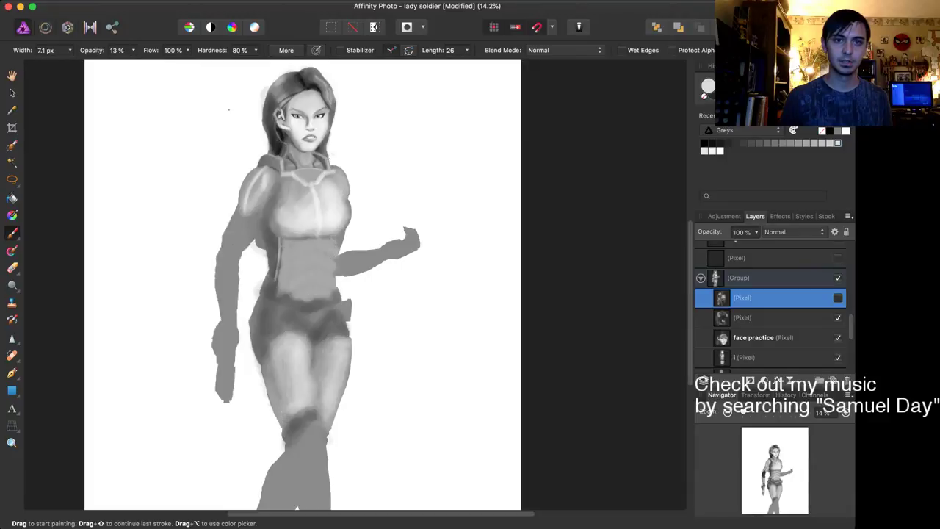
click(838, 297)
click(838, 298)
click(838, 298)
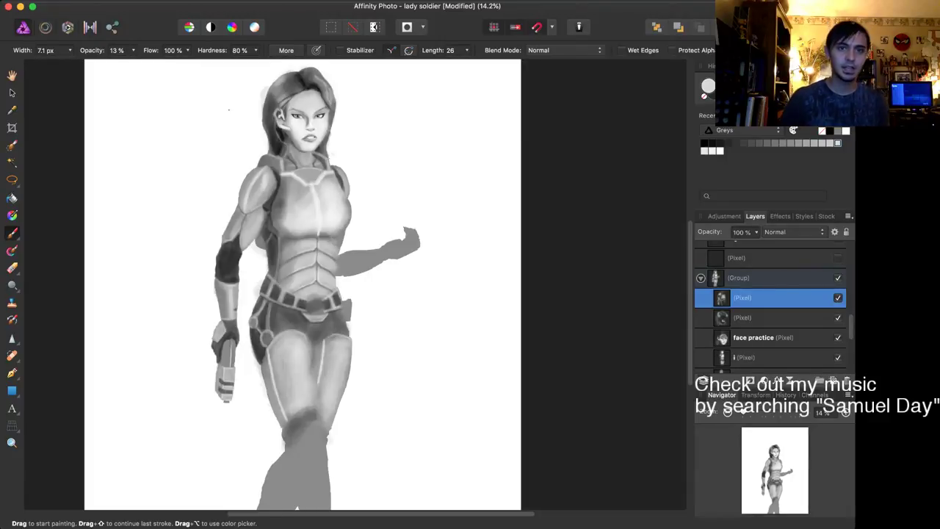